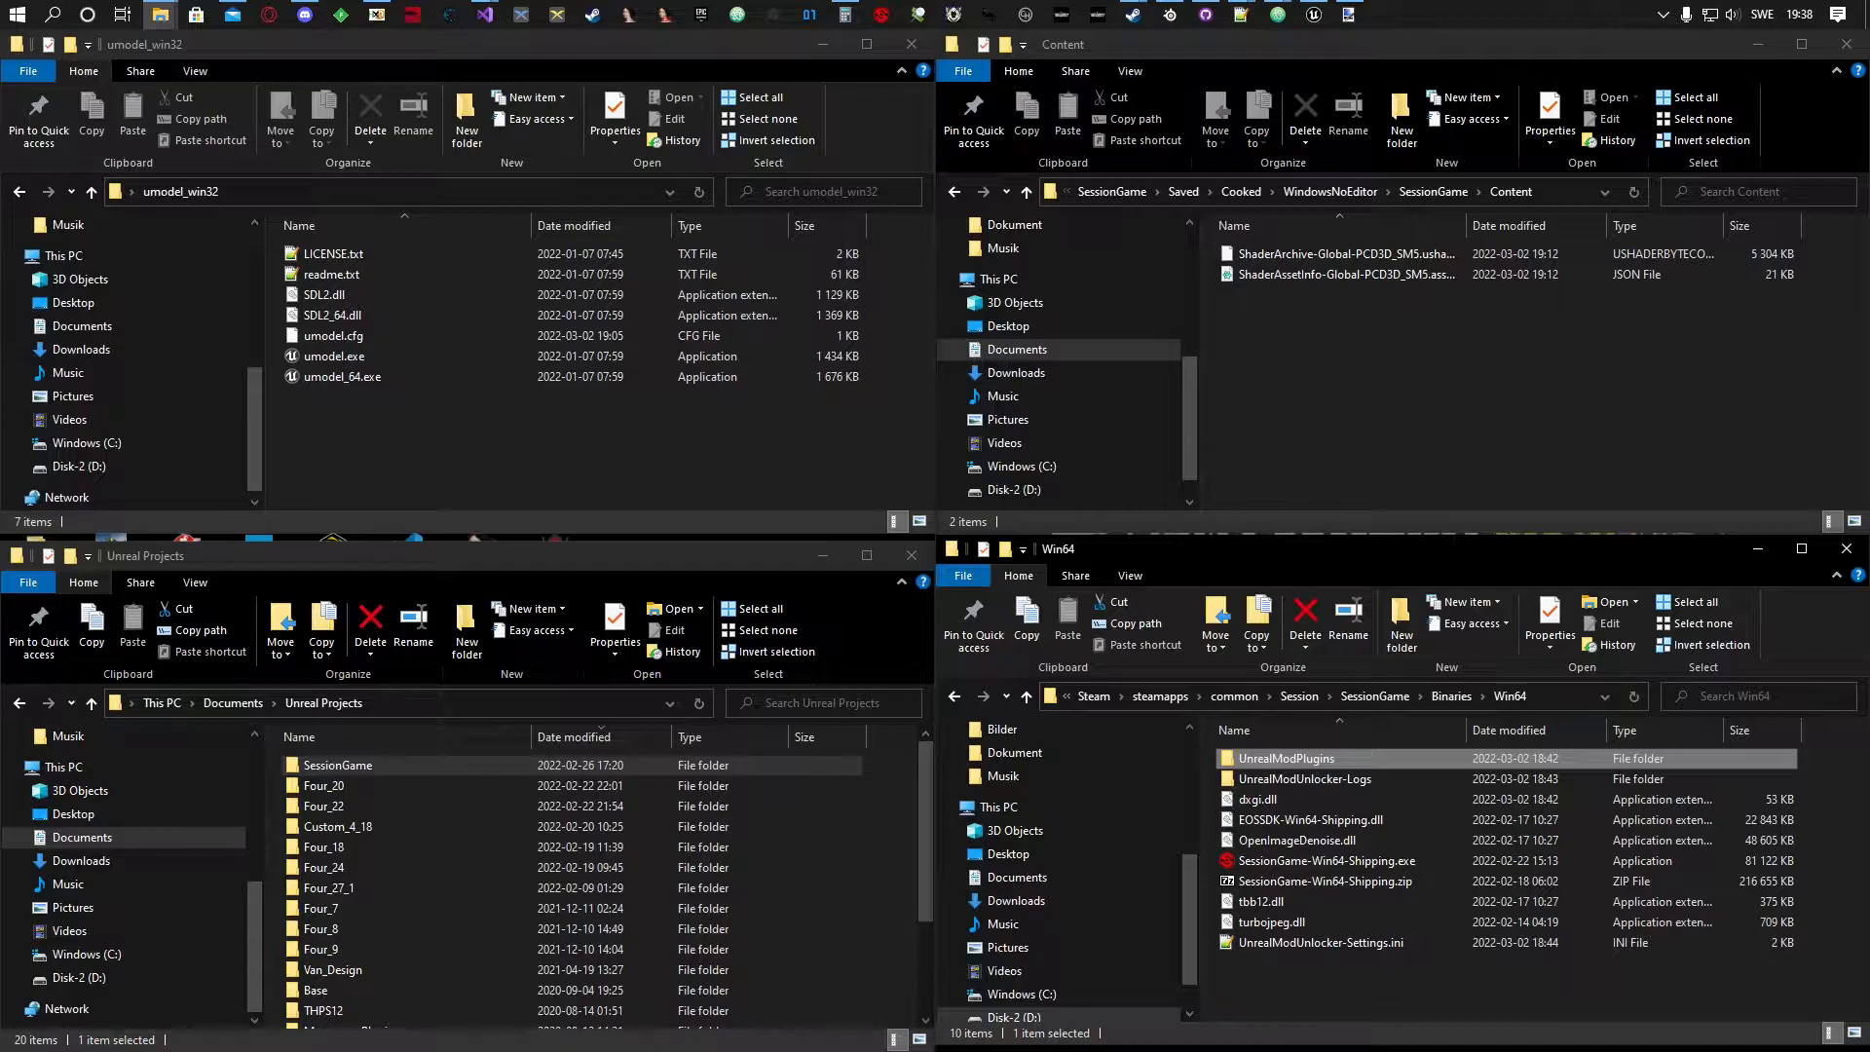
Open UnrealModUnlocker-Settings.ini from the Win64 folder, review the Load Loose Files, AES Key Dumper and UE Version Logs settings, and minimize it.
key(alt+Tab)
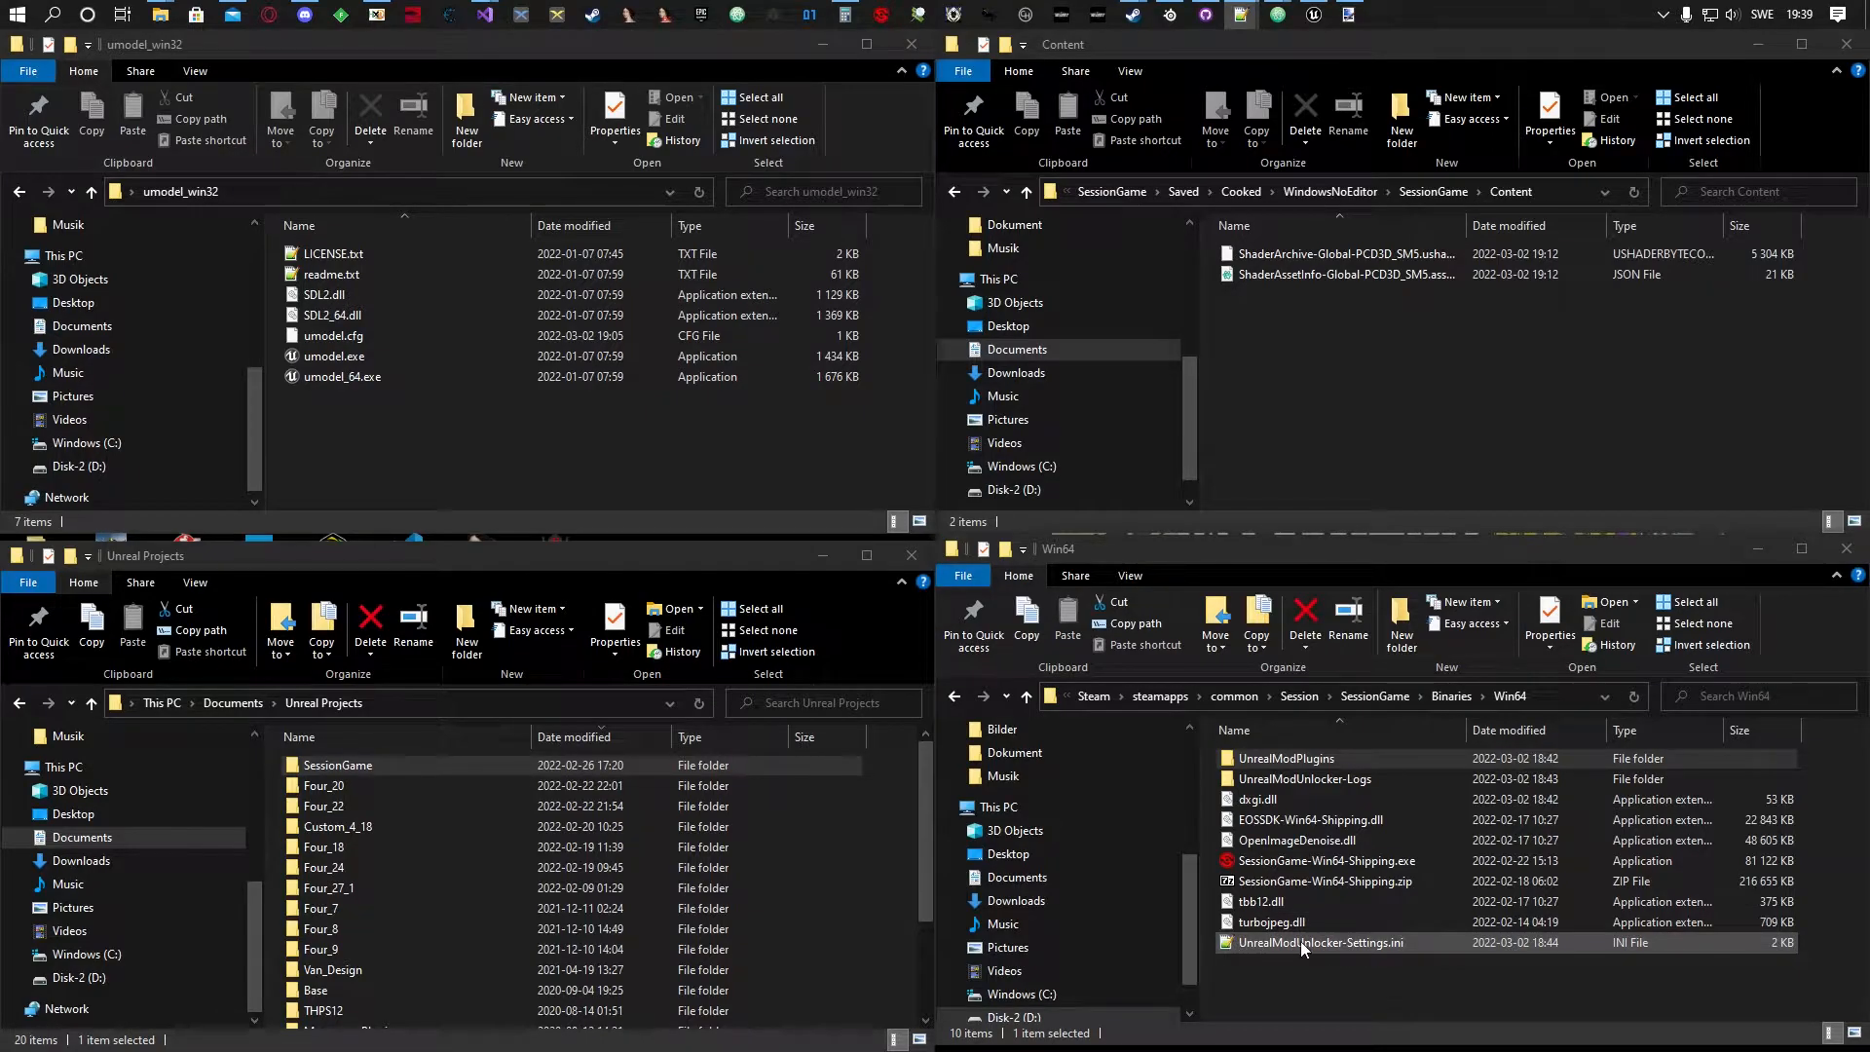
click(1330, 941)
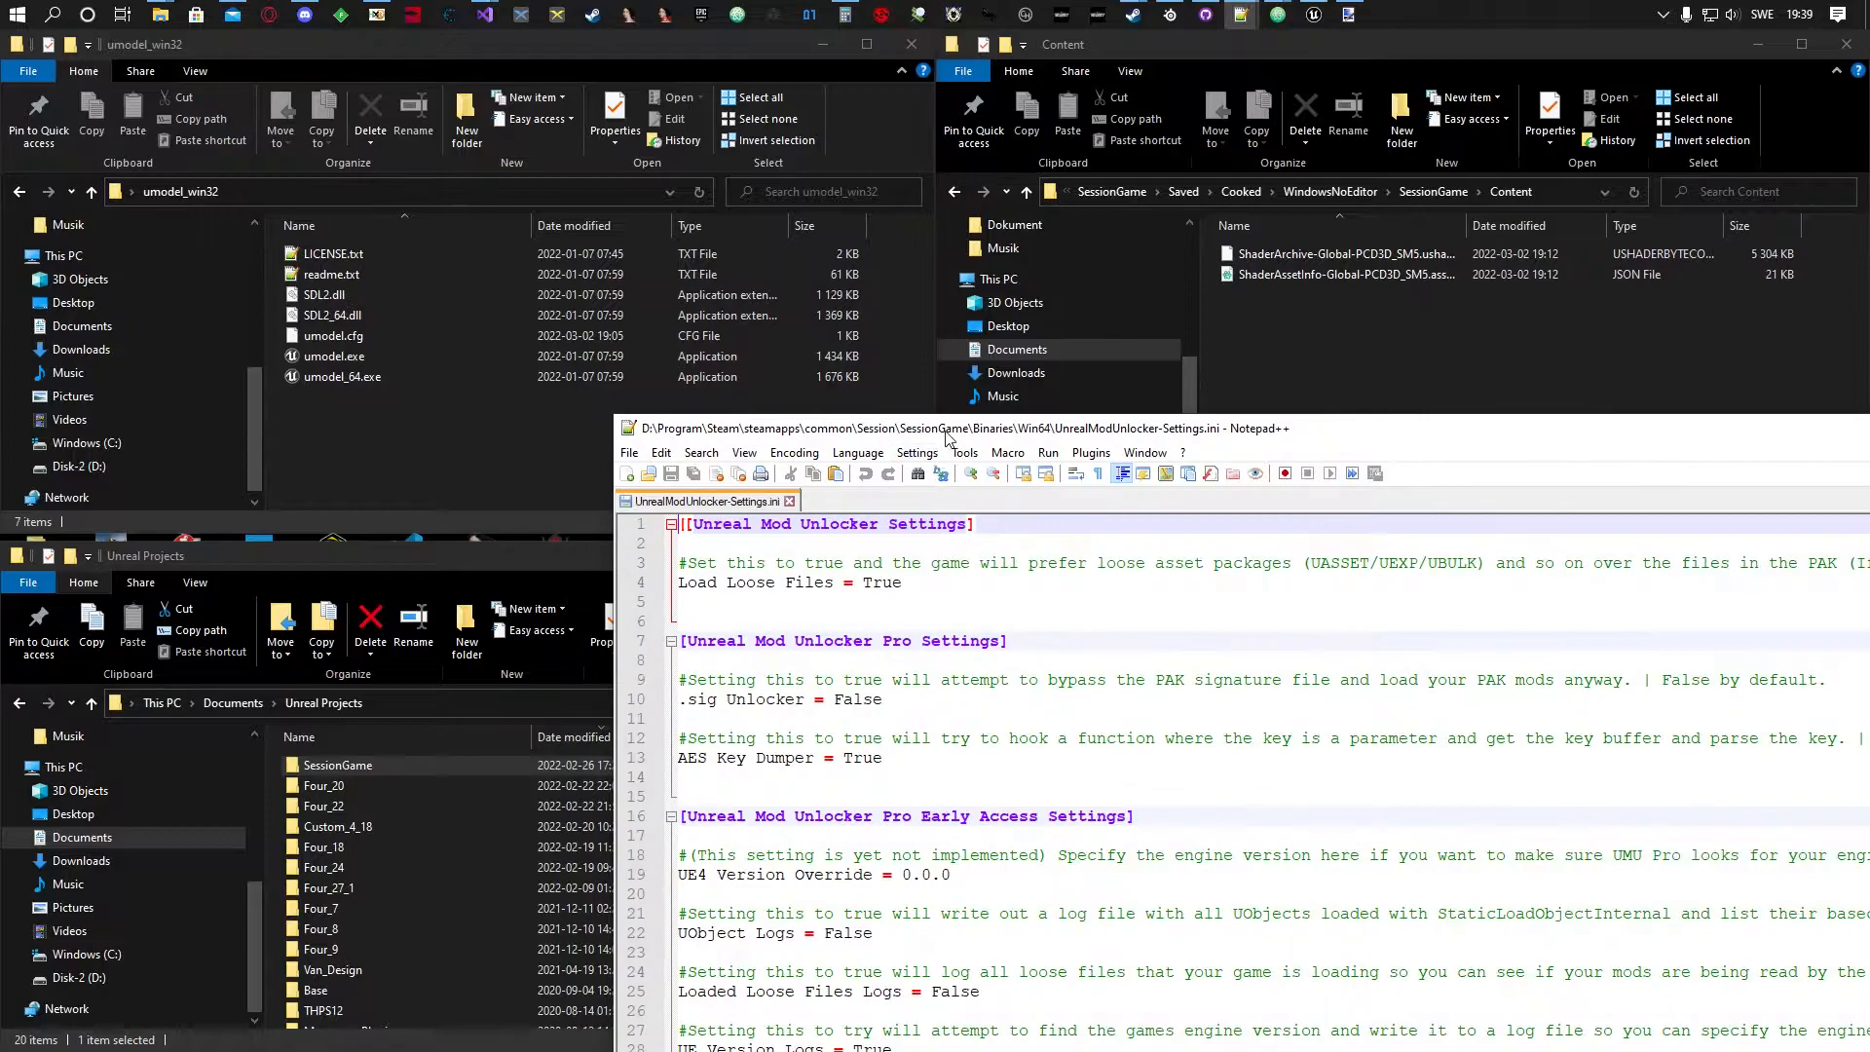
drag(954, 425, 591, 336)
double_click(591, 331)
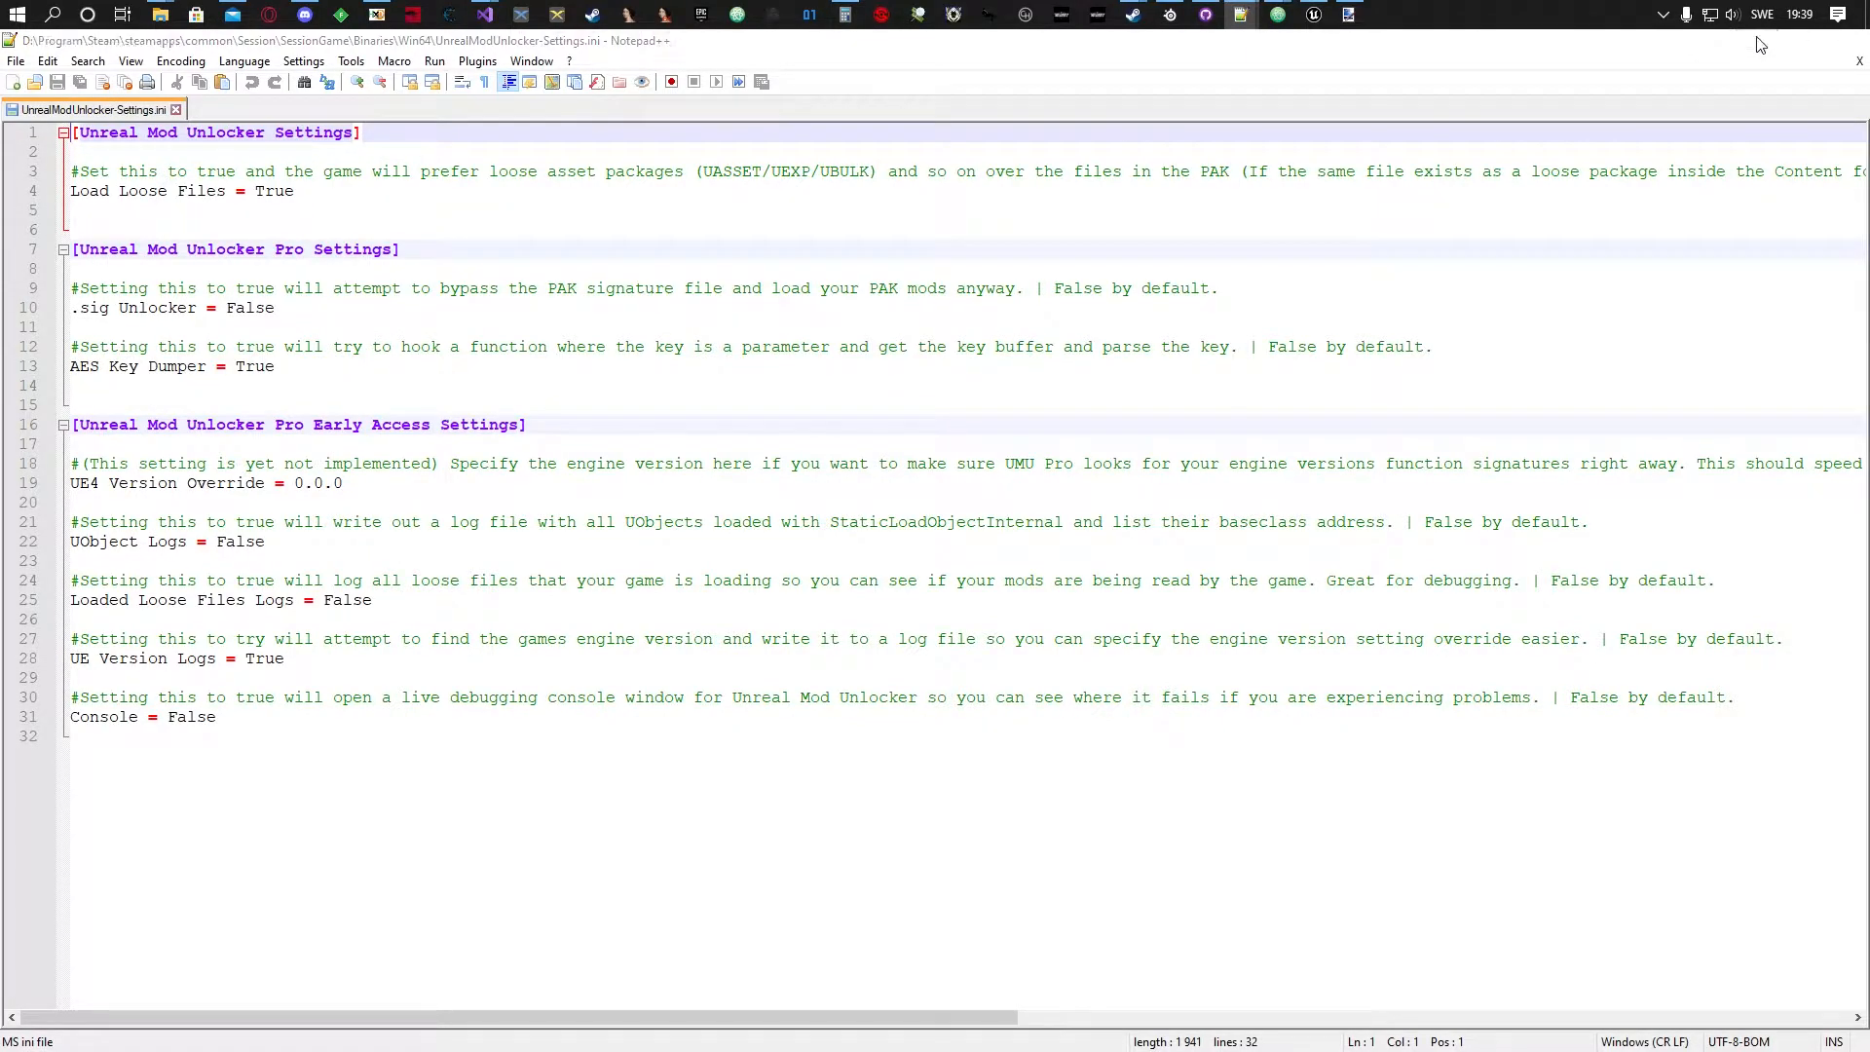
click(1756, 40)
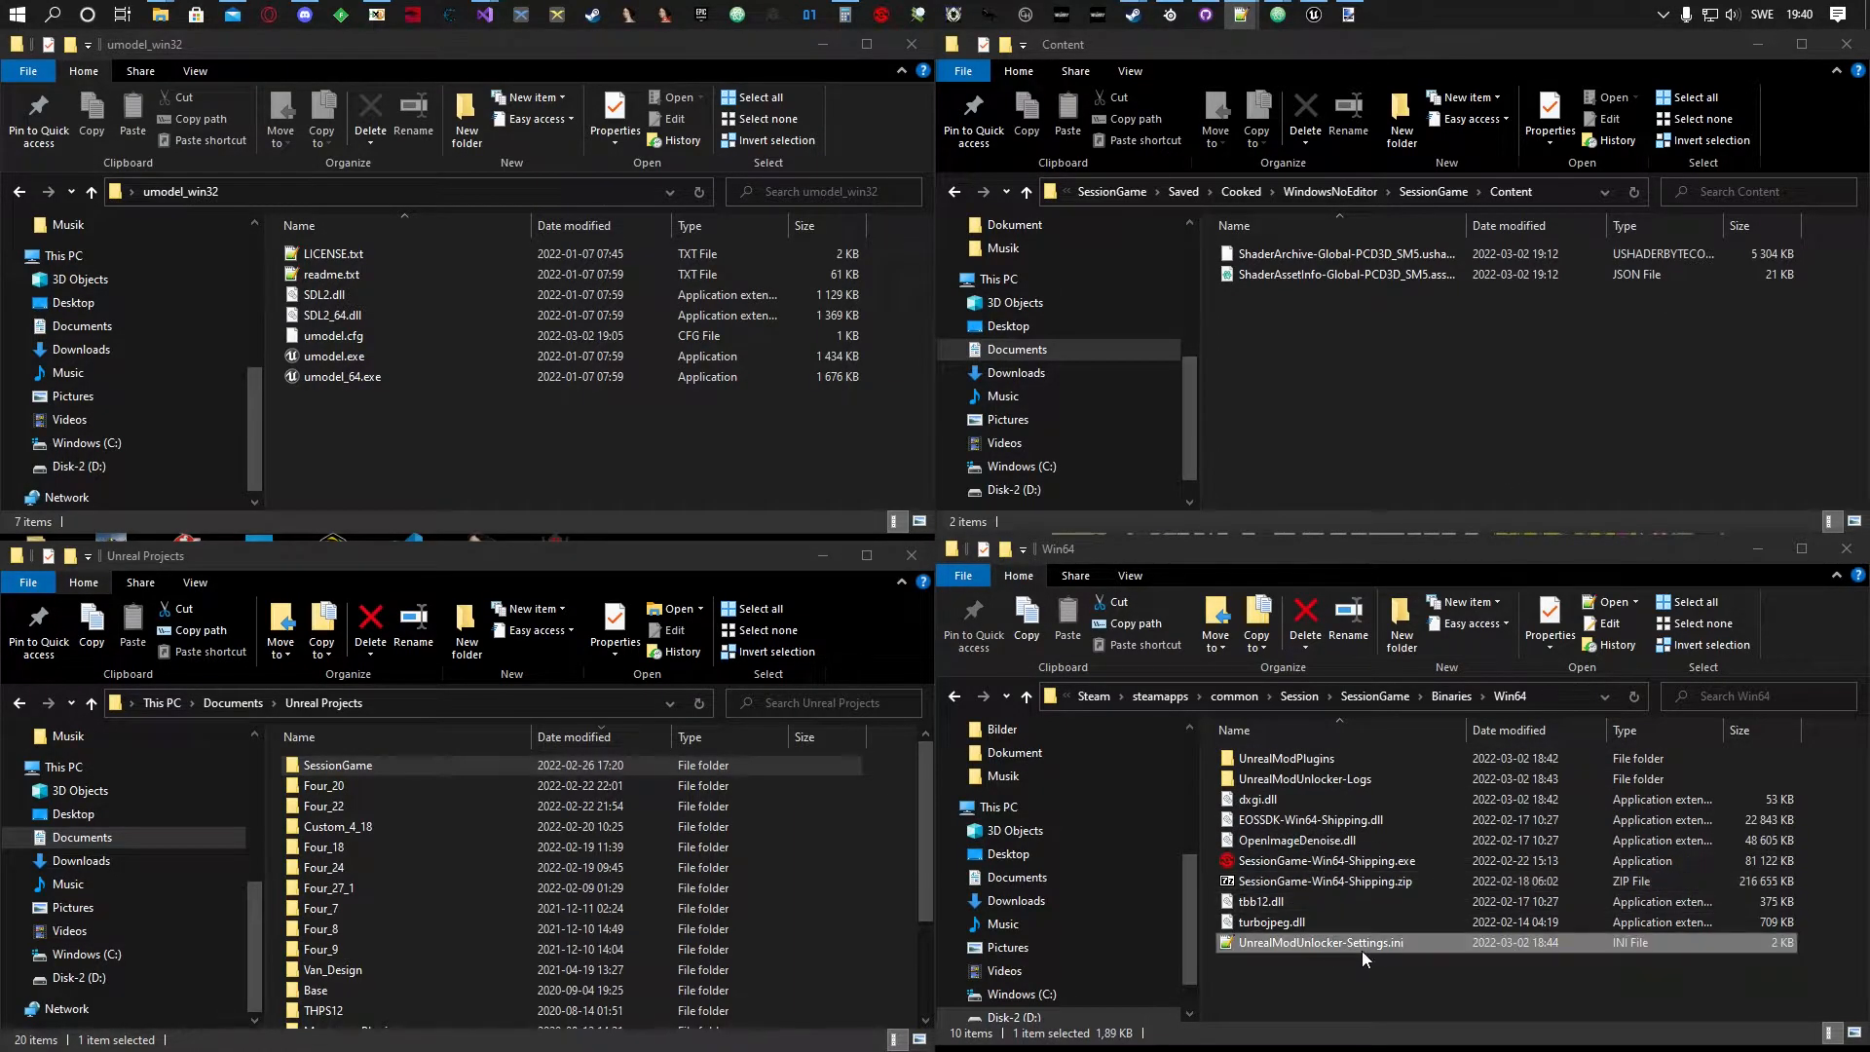
Run SessionGame-Win64-Shipping.exe, close the game at its splash screen, and open the UnrealModUnlocker-Logs folder.
double_click(1284, 861)
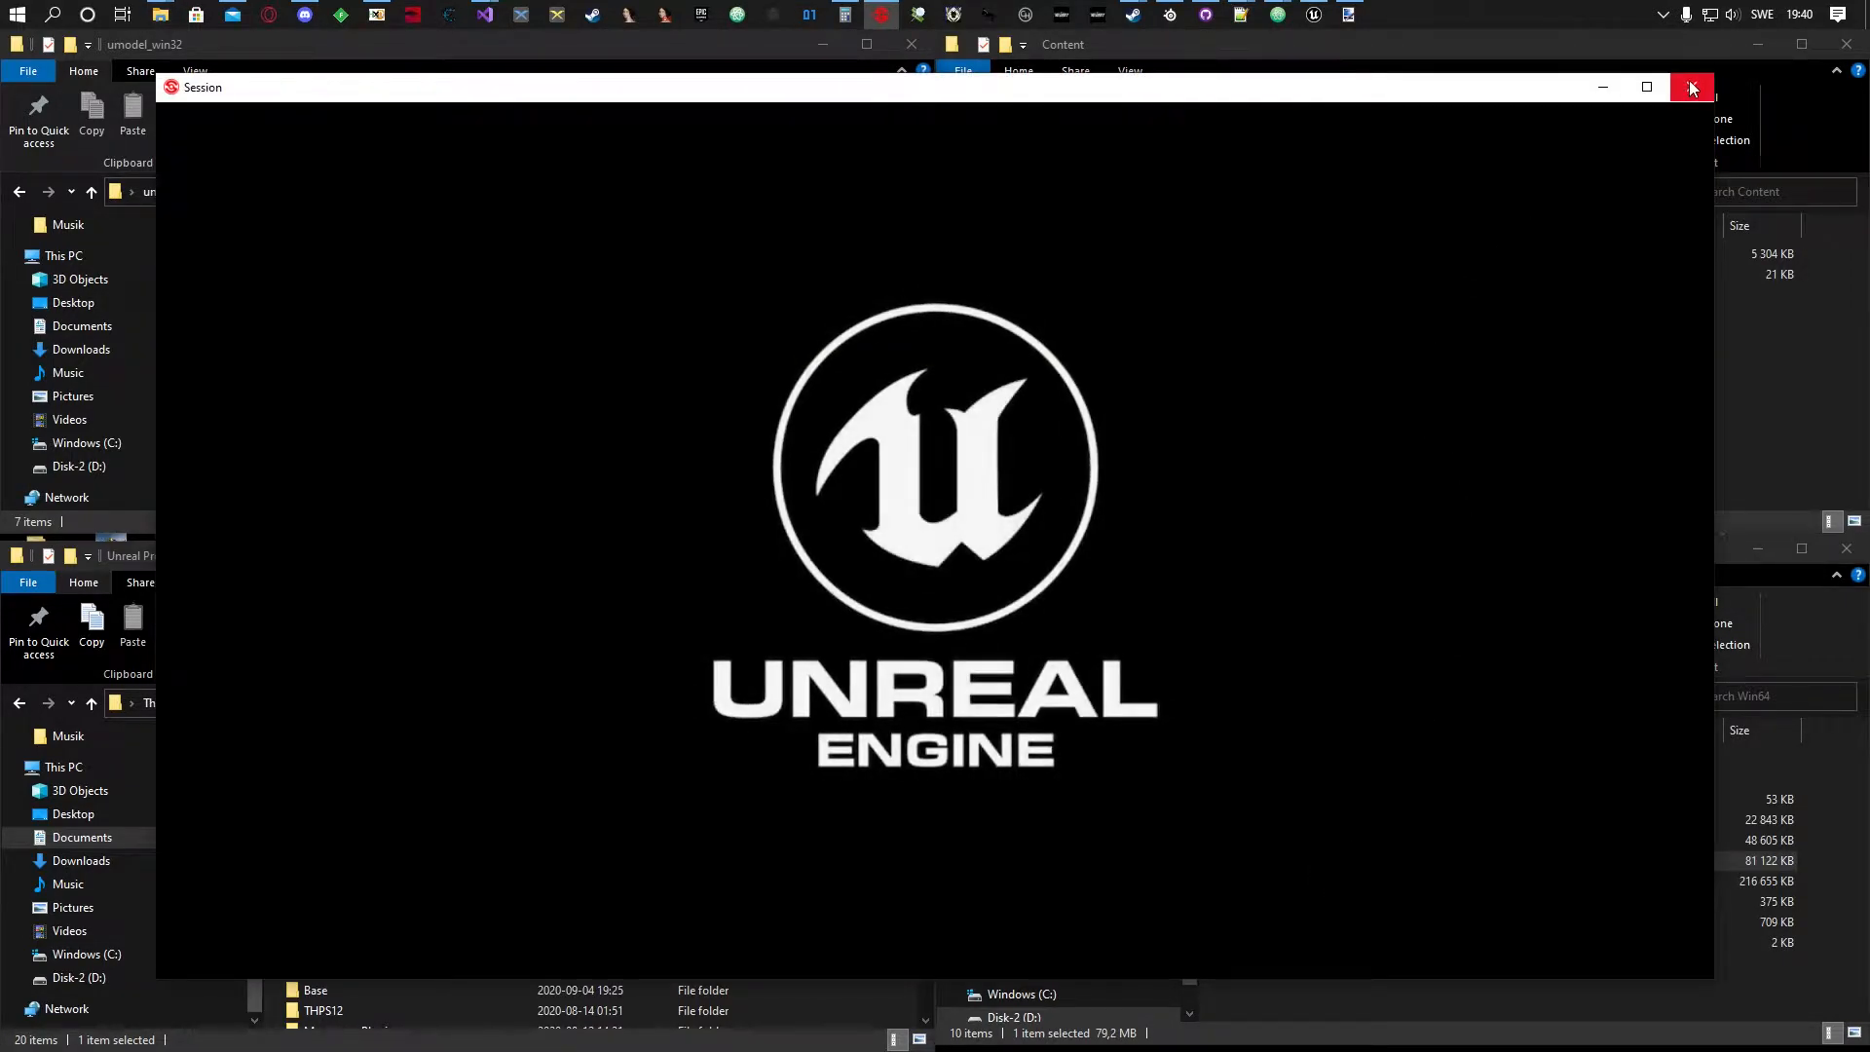
click(1691, 87)
double_click(1329, 777)
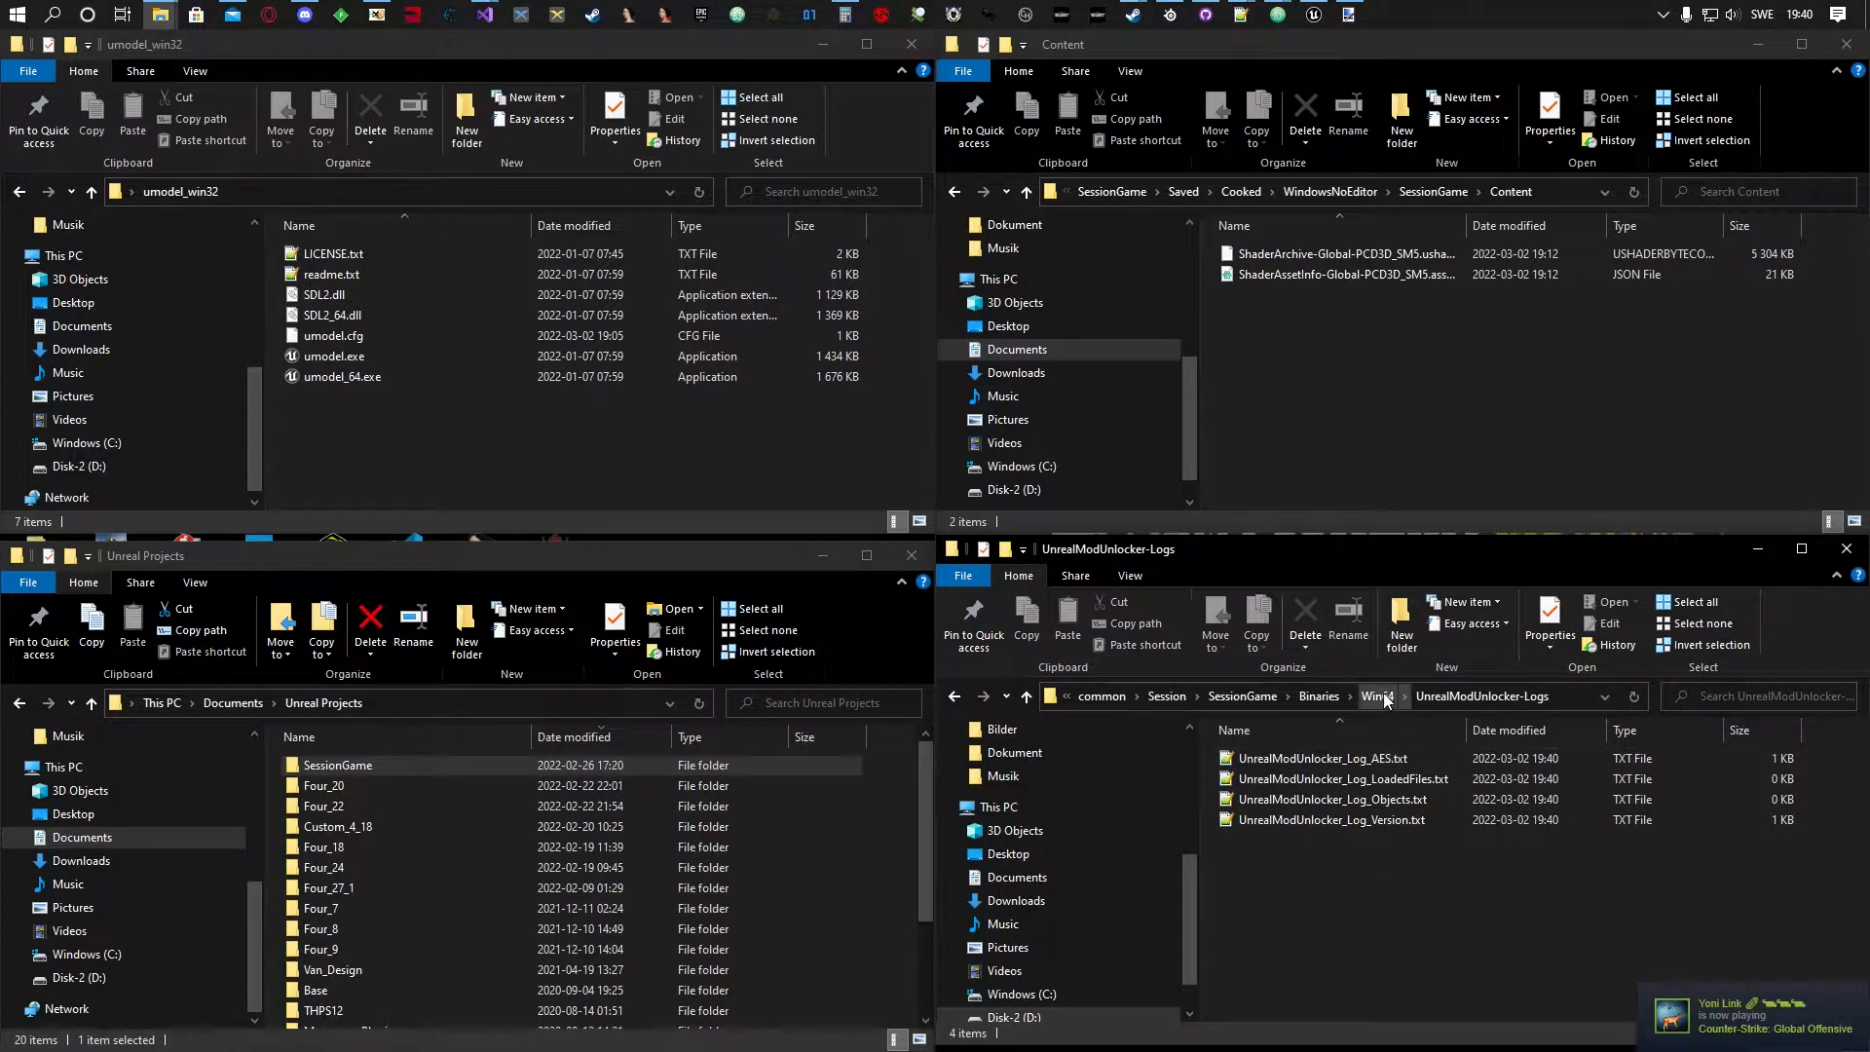
key(BackSpace)
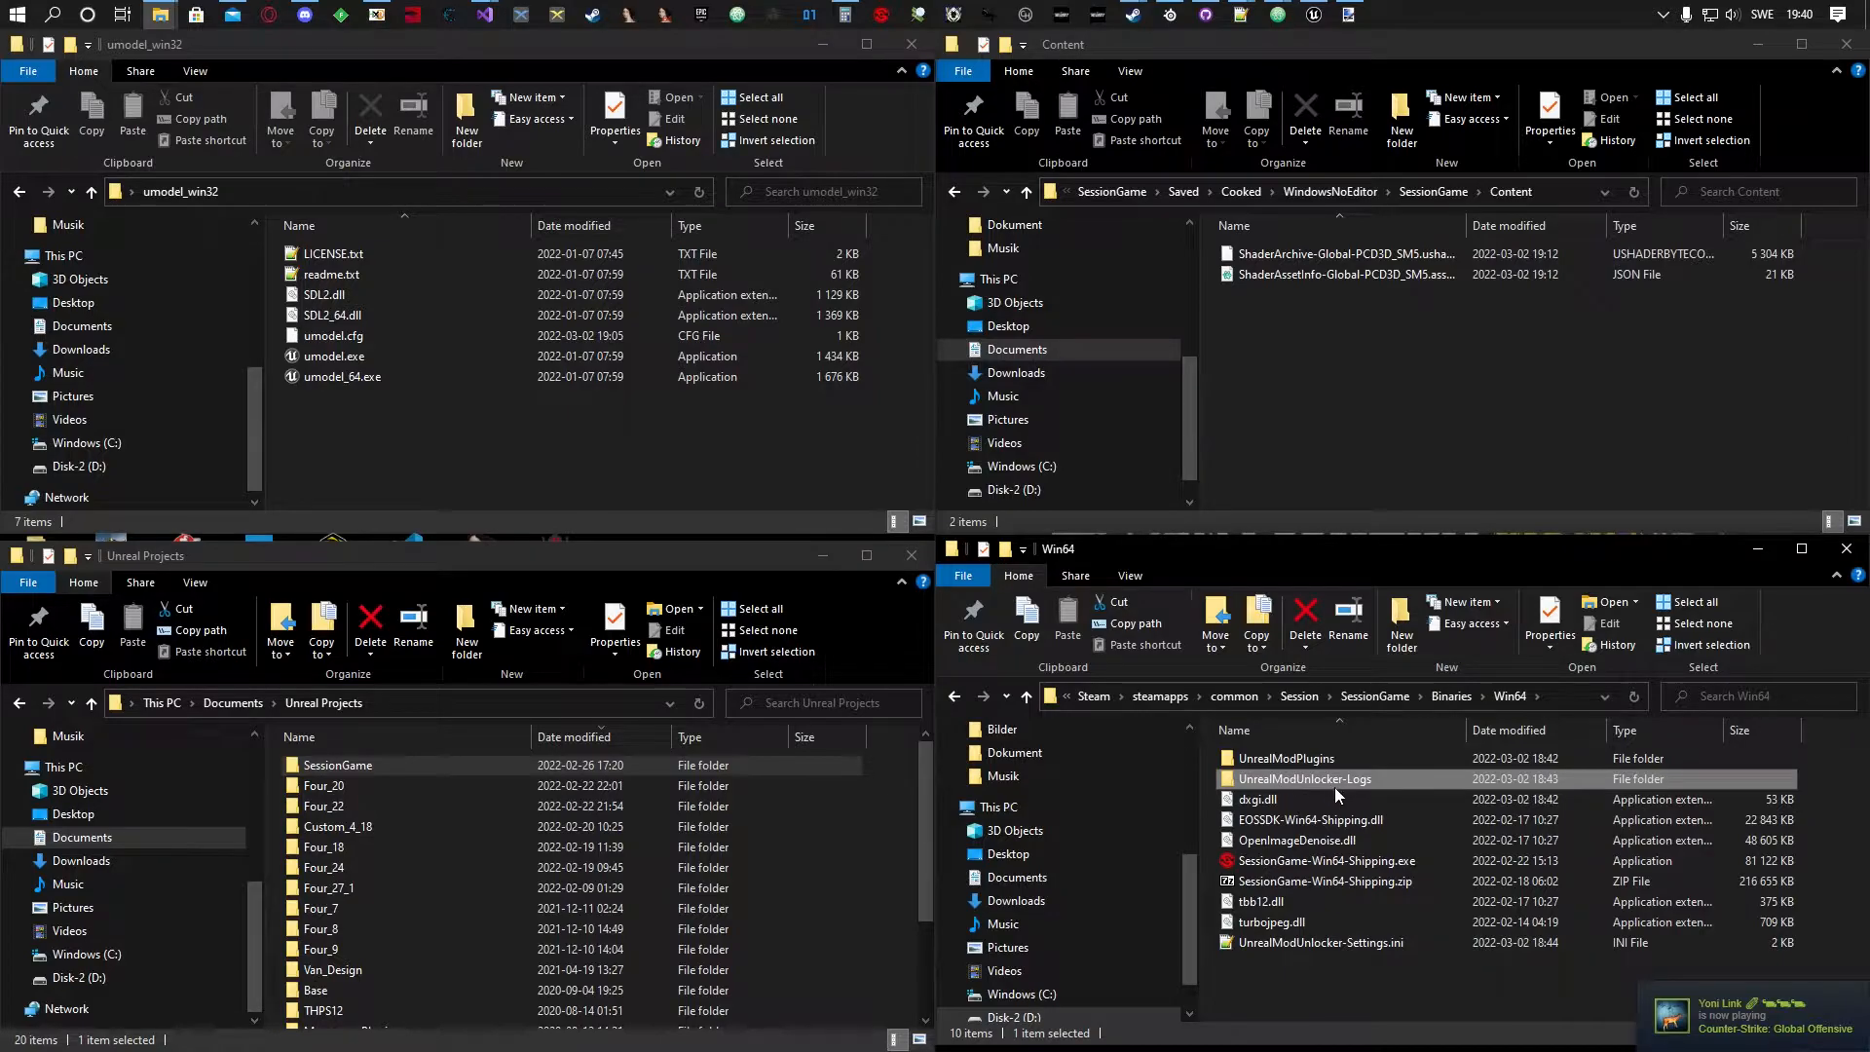
double_click(1361, 779)
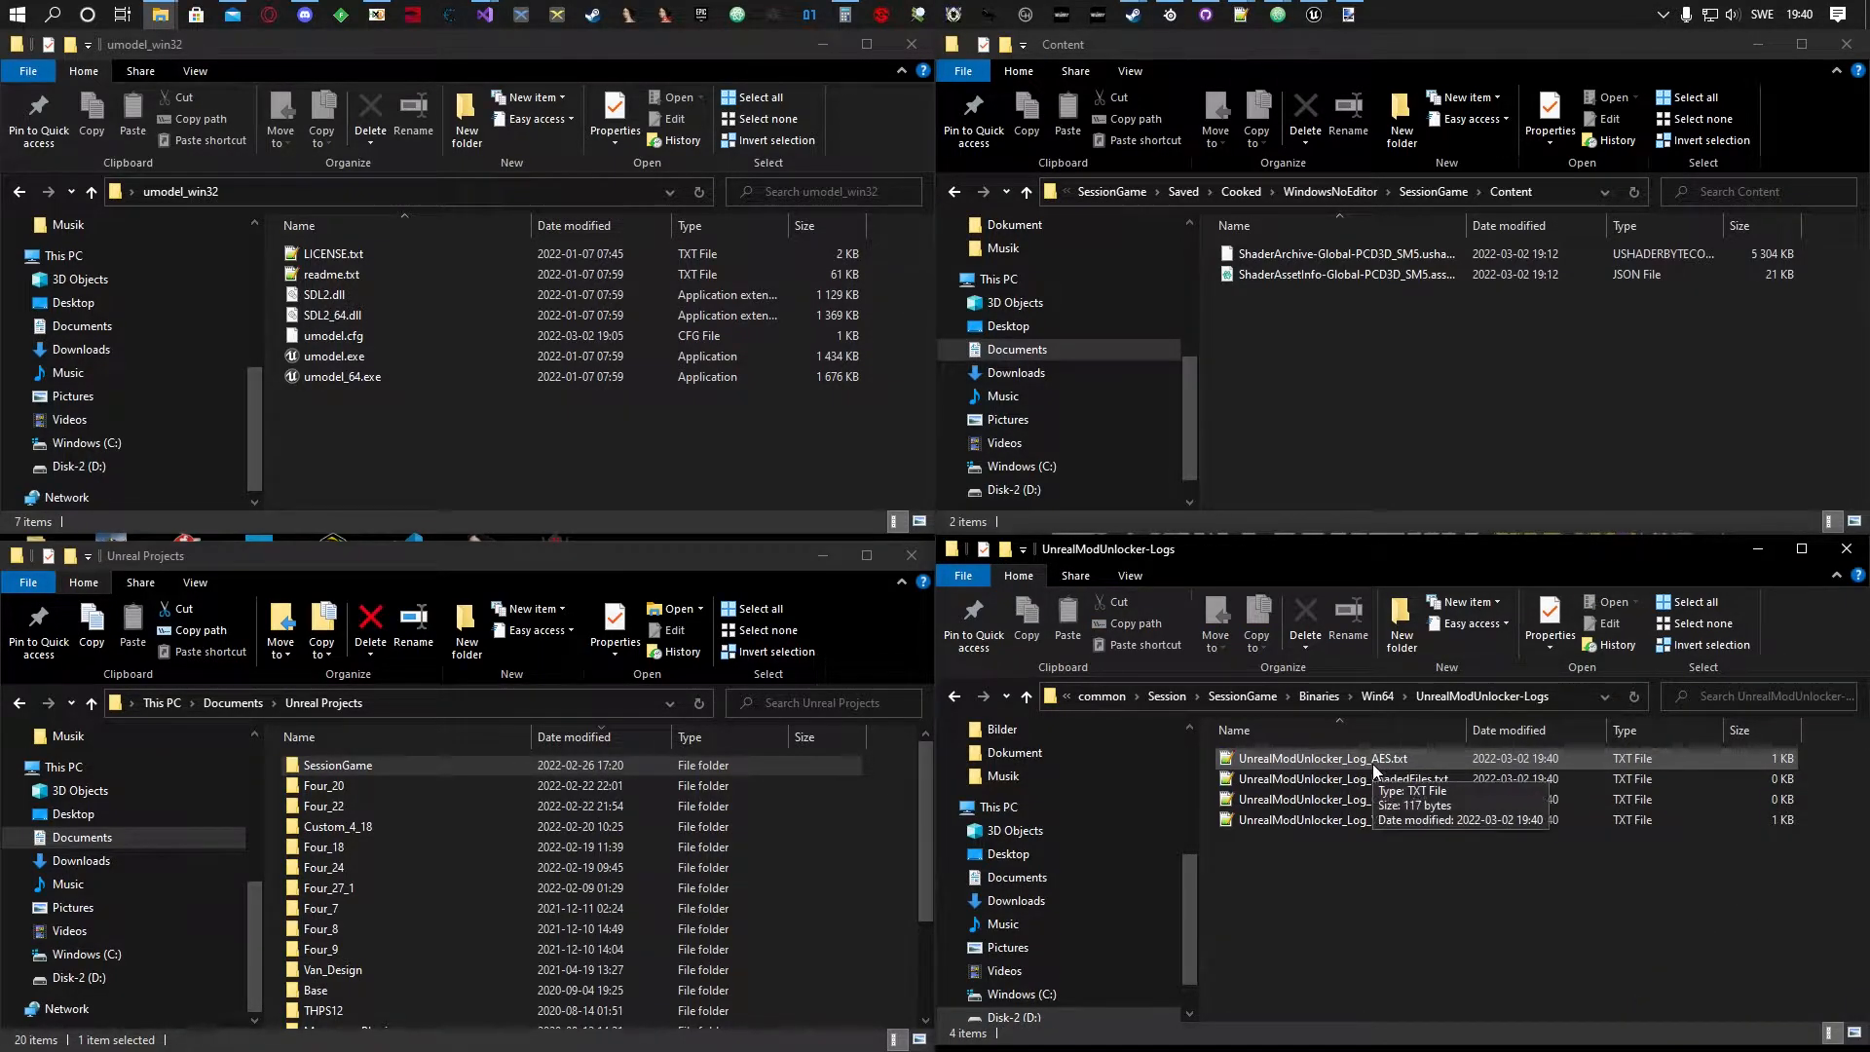
Open UnrealModUnlocker_Log_AES.txt, examine the dumped AES key line, and minimize the file.
click(1286, 759)
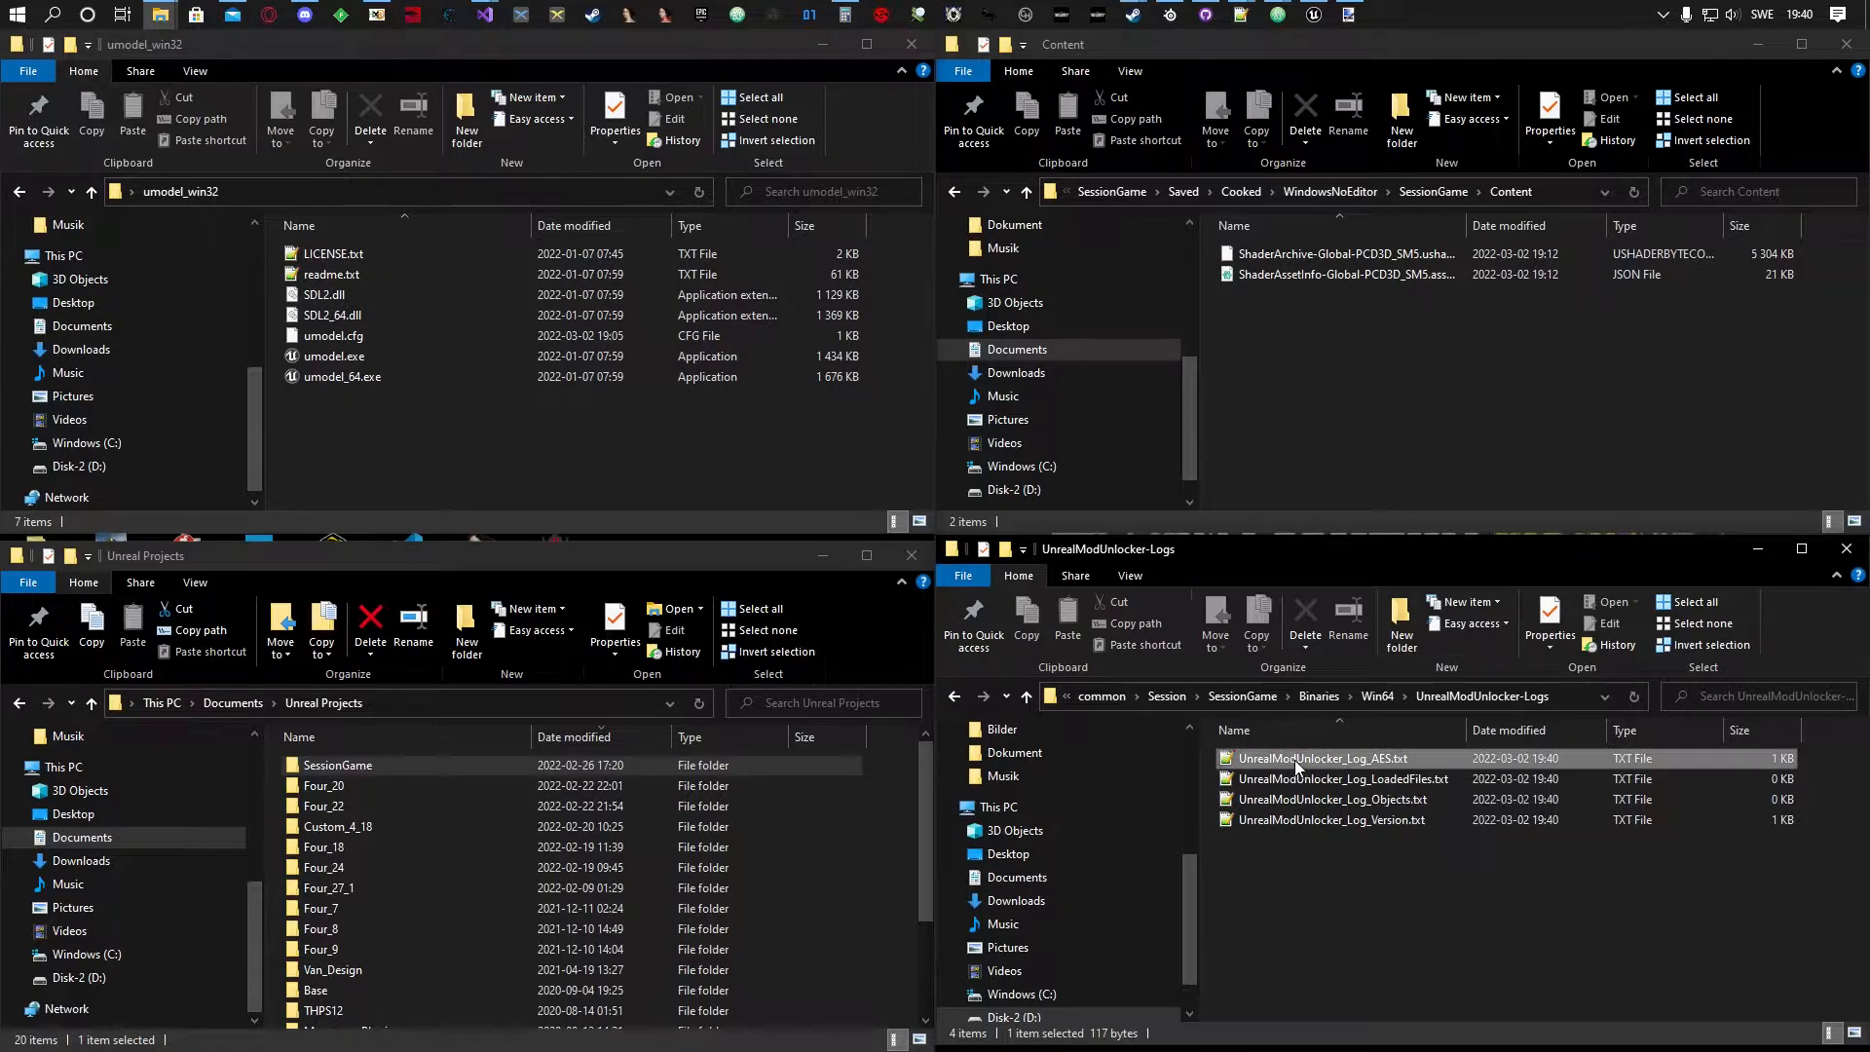
double_click(1389, 764)
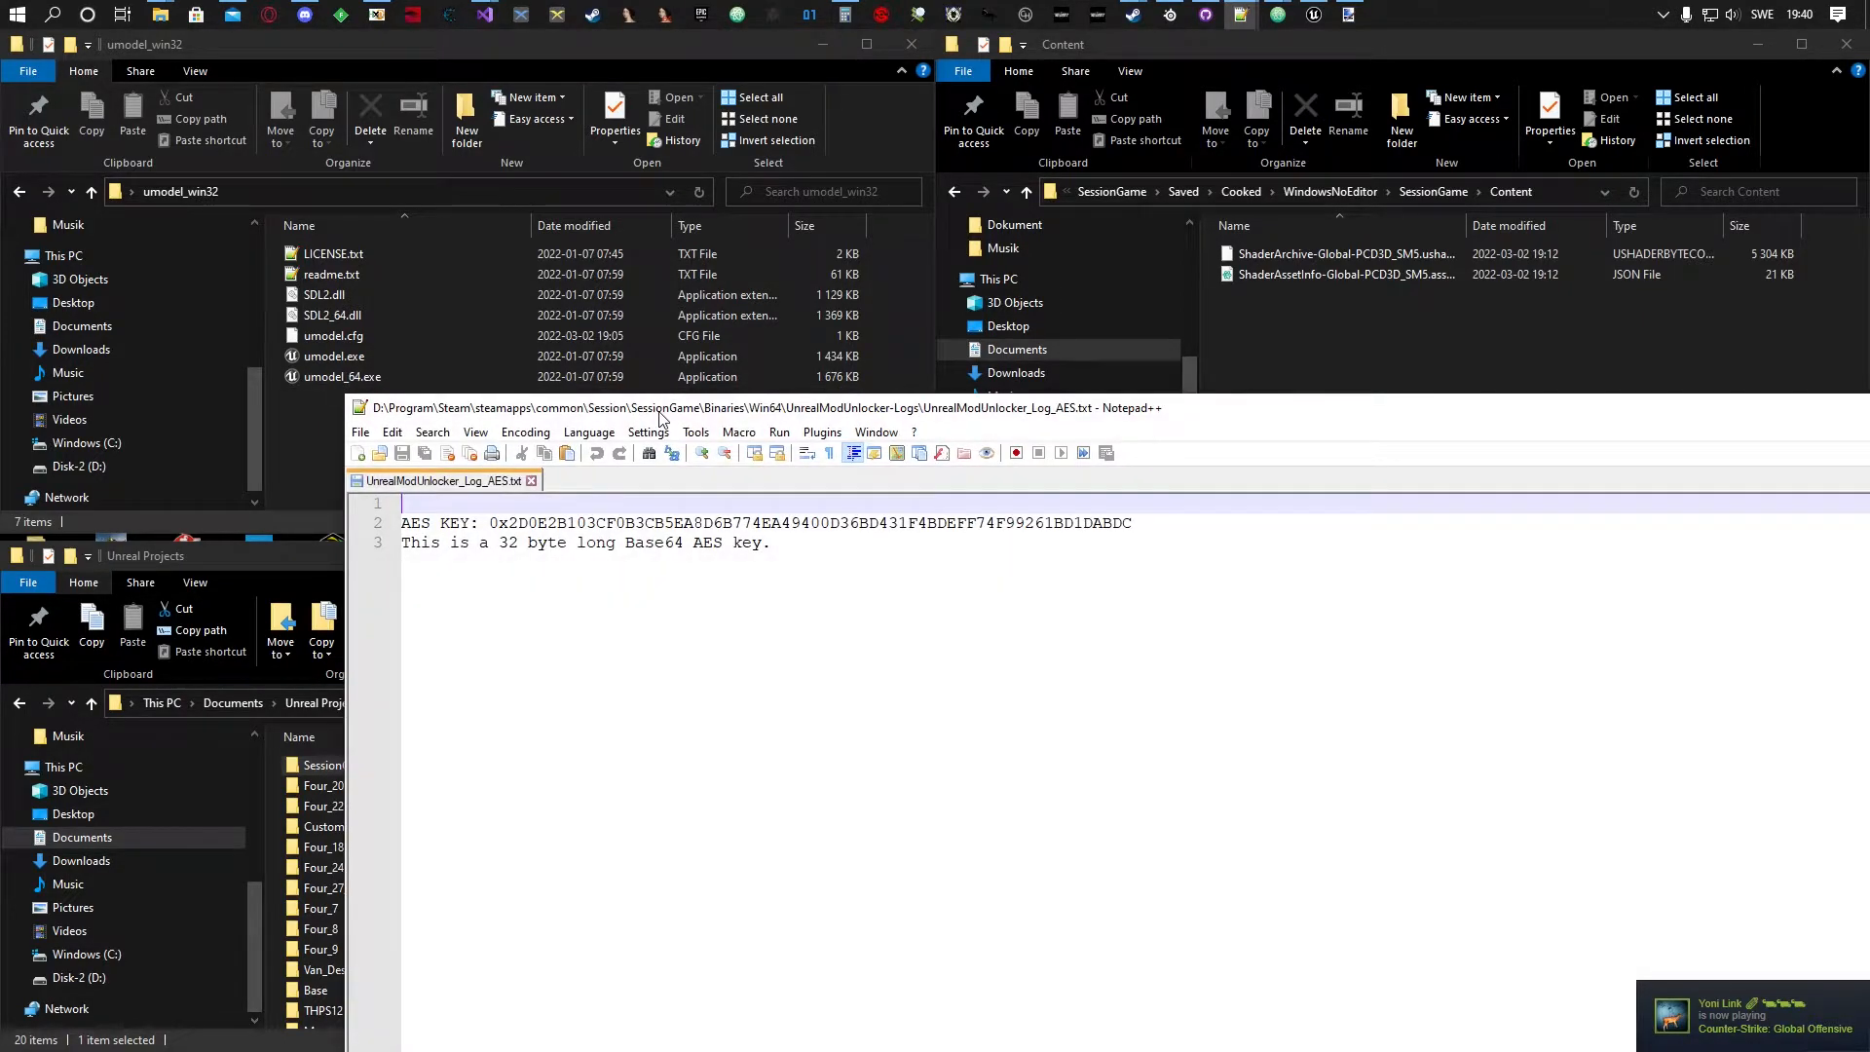
drag(658, 408, 418, 298)
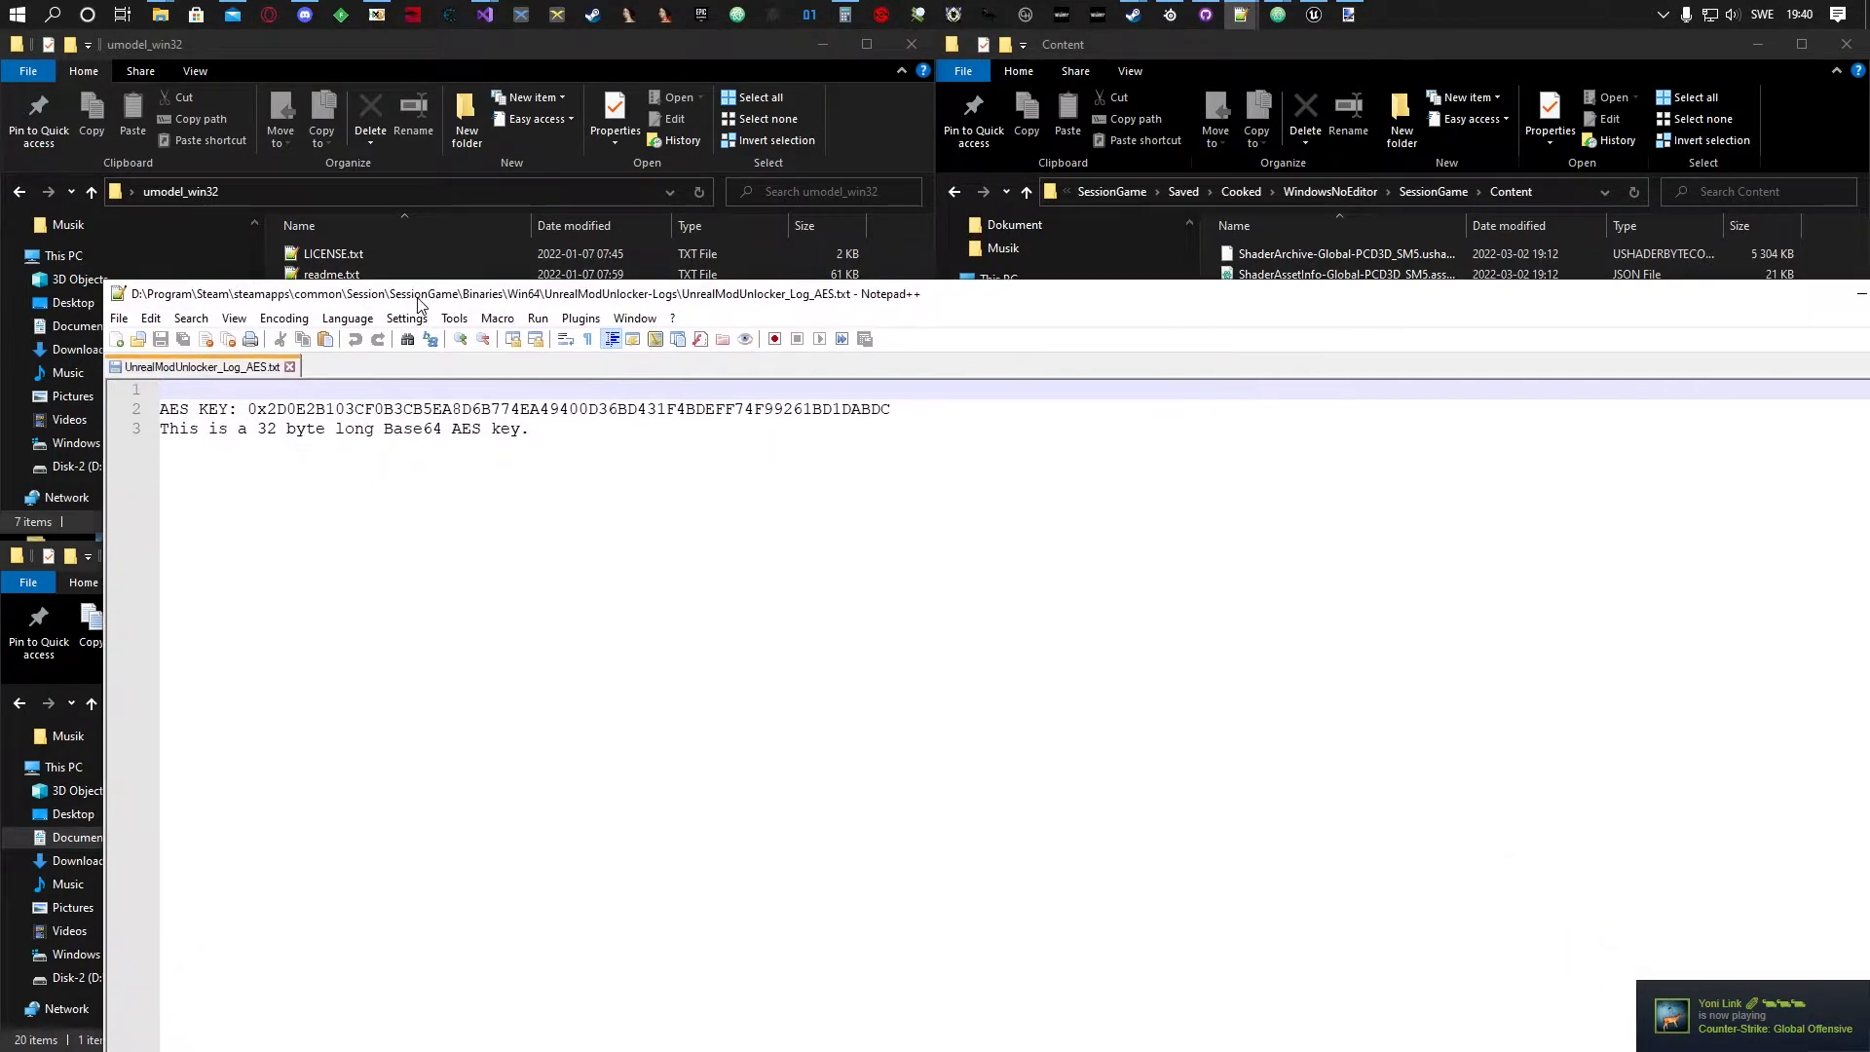
double_click(418, 296)
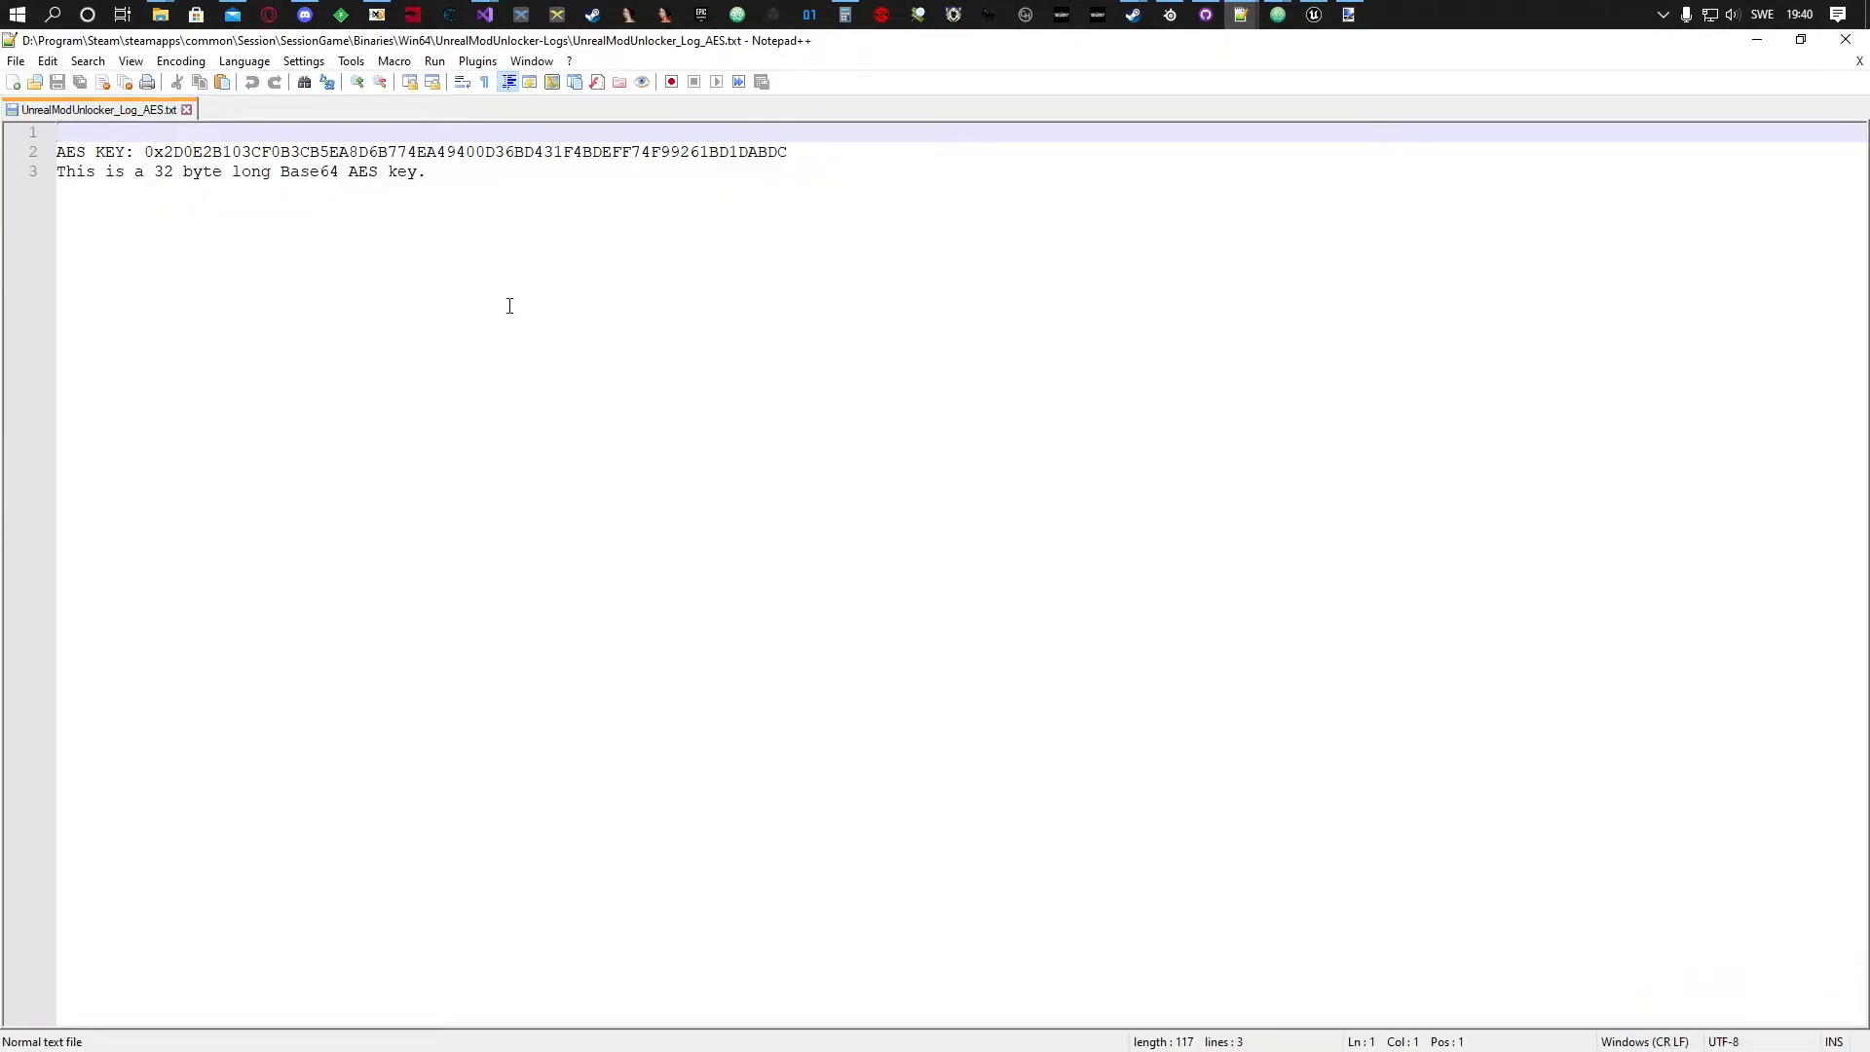
drag(812, 149, 45, 161)
click(818, 158)
drag(822, 155, 146, 154)
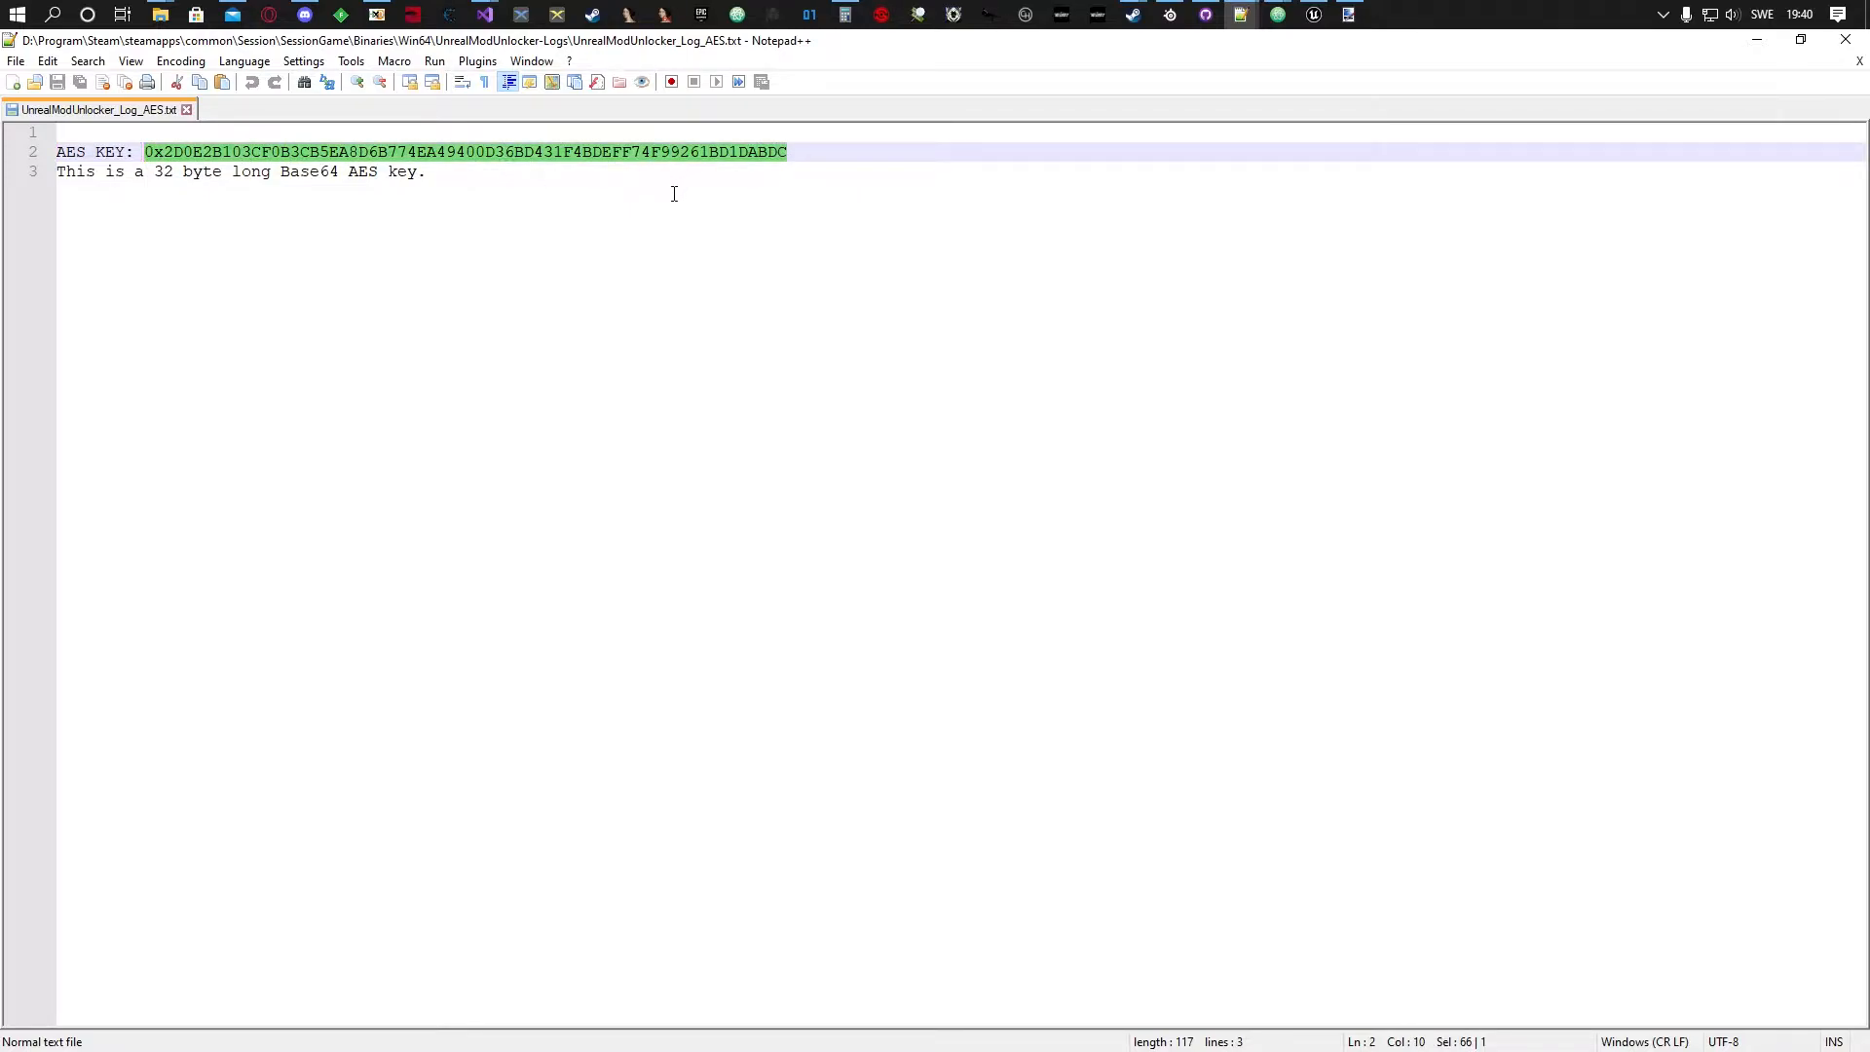
click(824, 155)
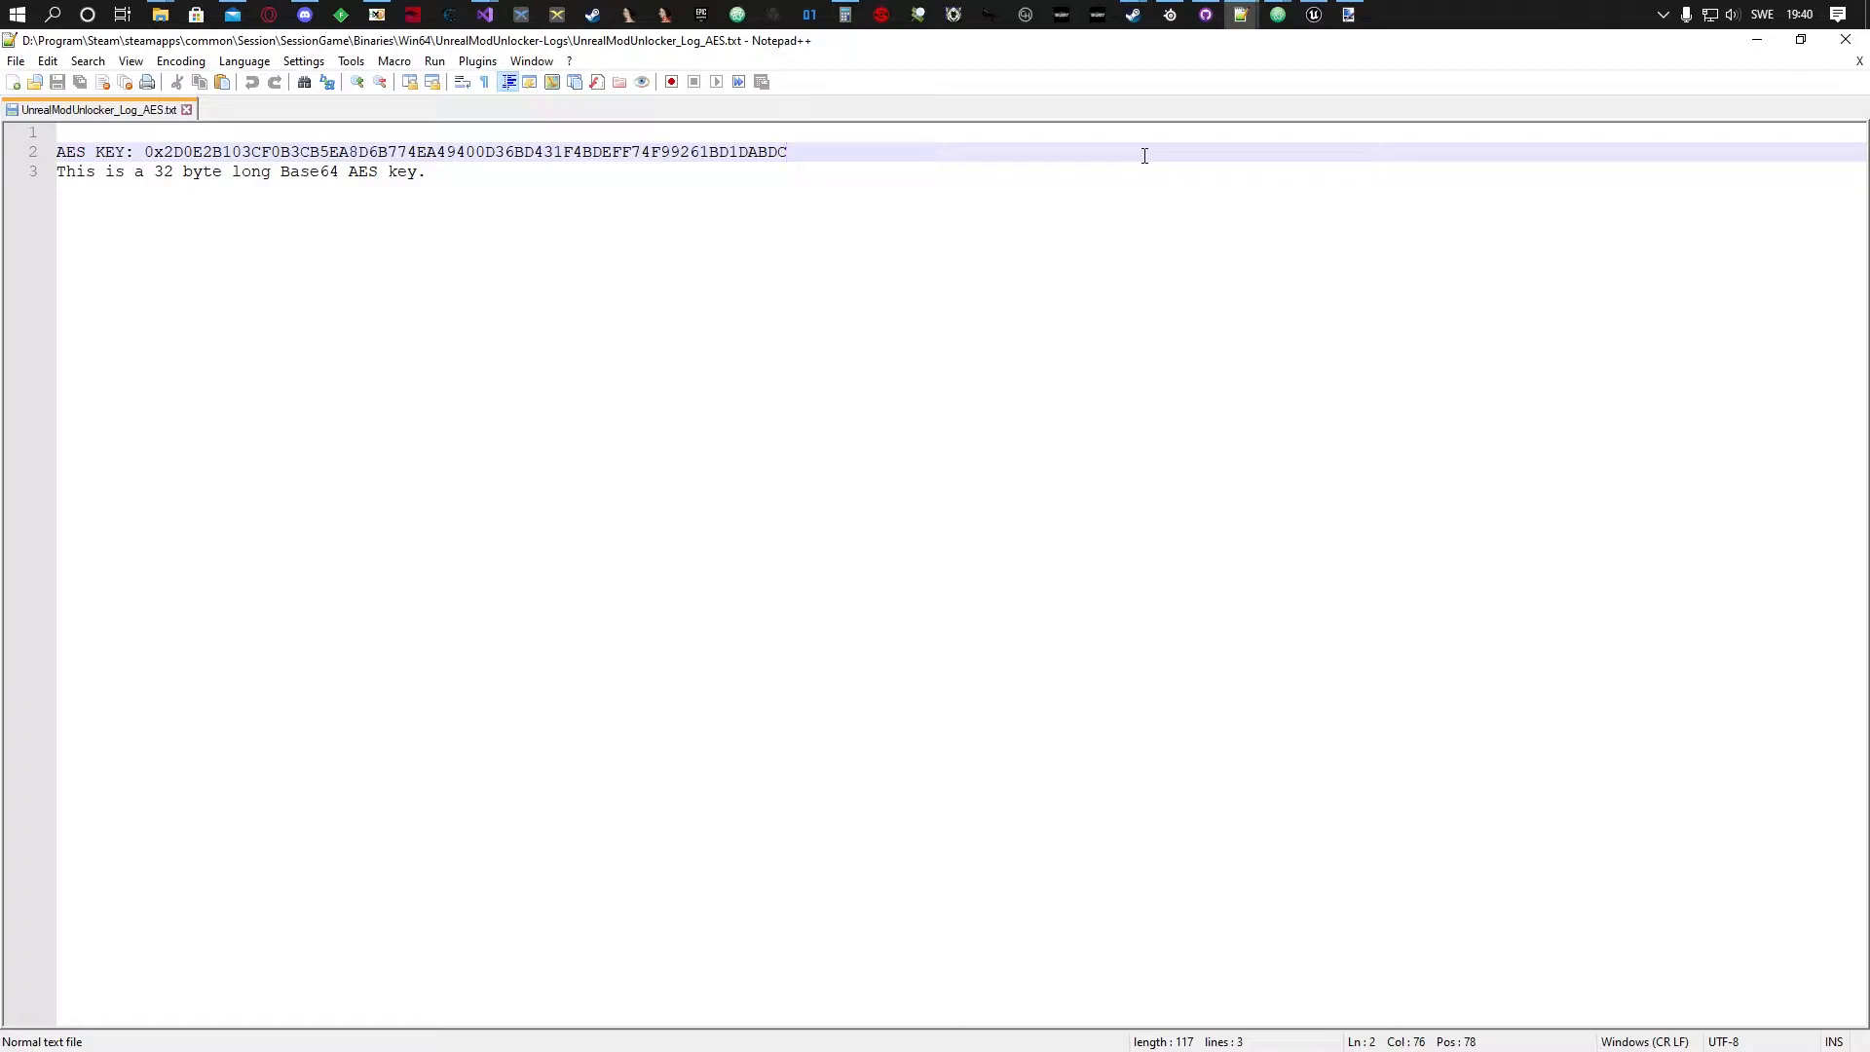
click(1760, 49)
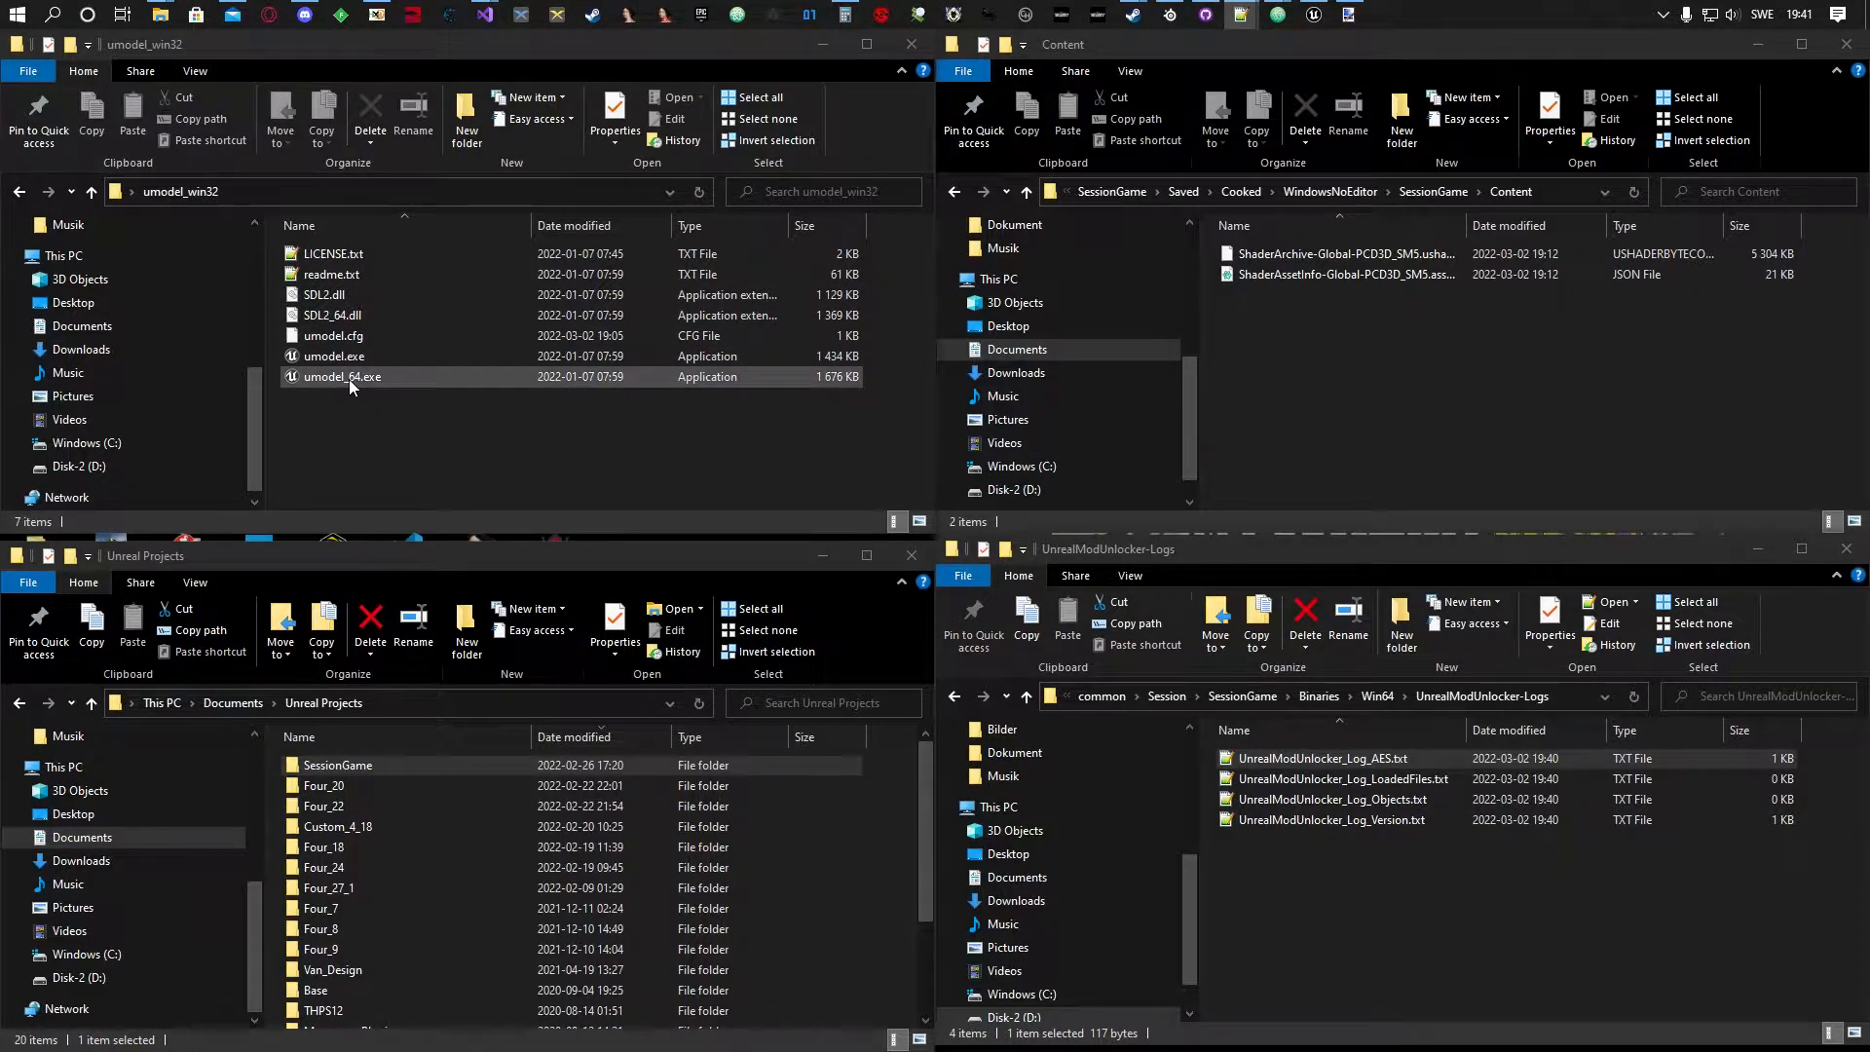
Launch umodel_64.exe from the umodel_win32 folder and move its startup options dialog clear of the game folder window.
click(317, 377)
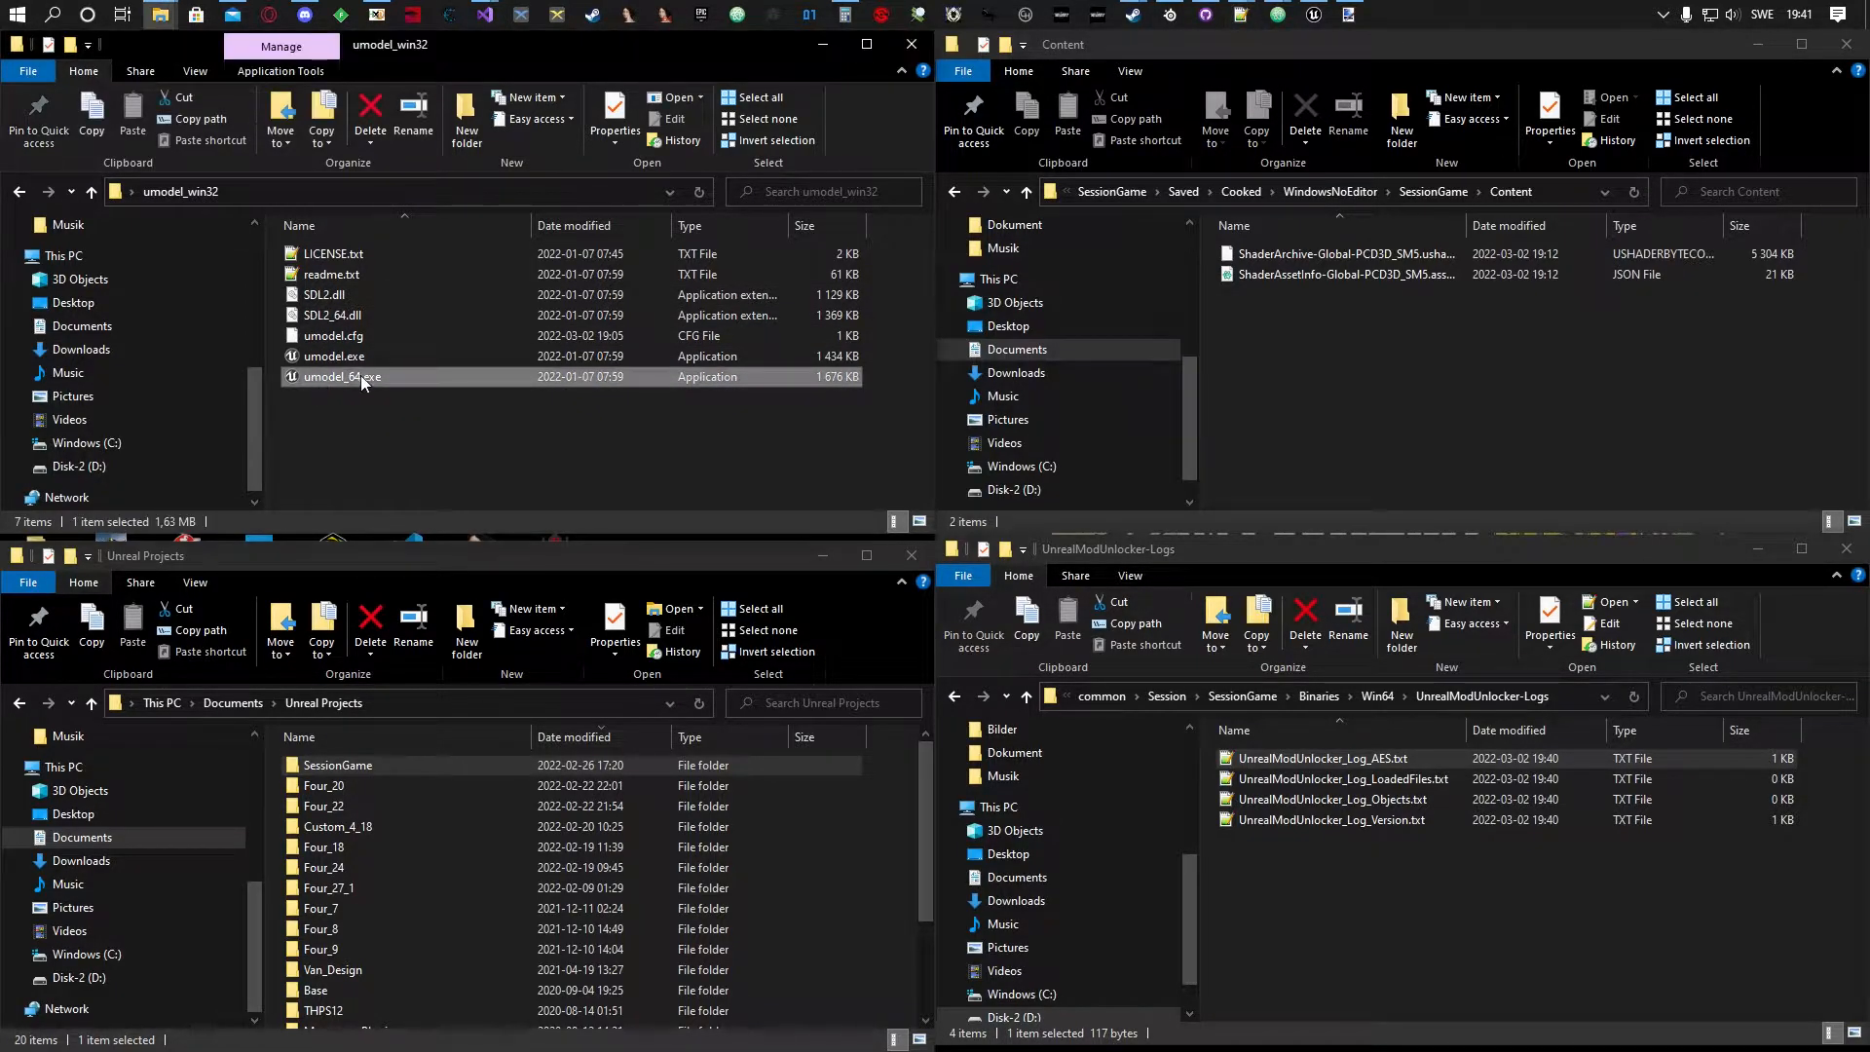
double_click(353, 376)
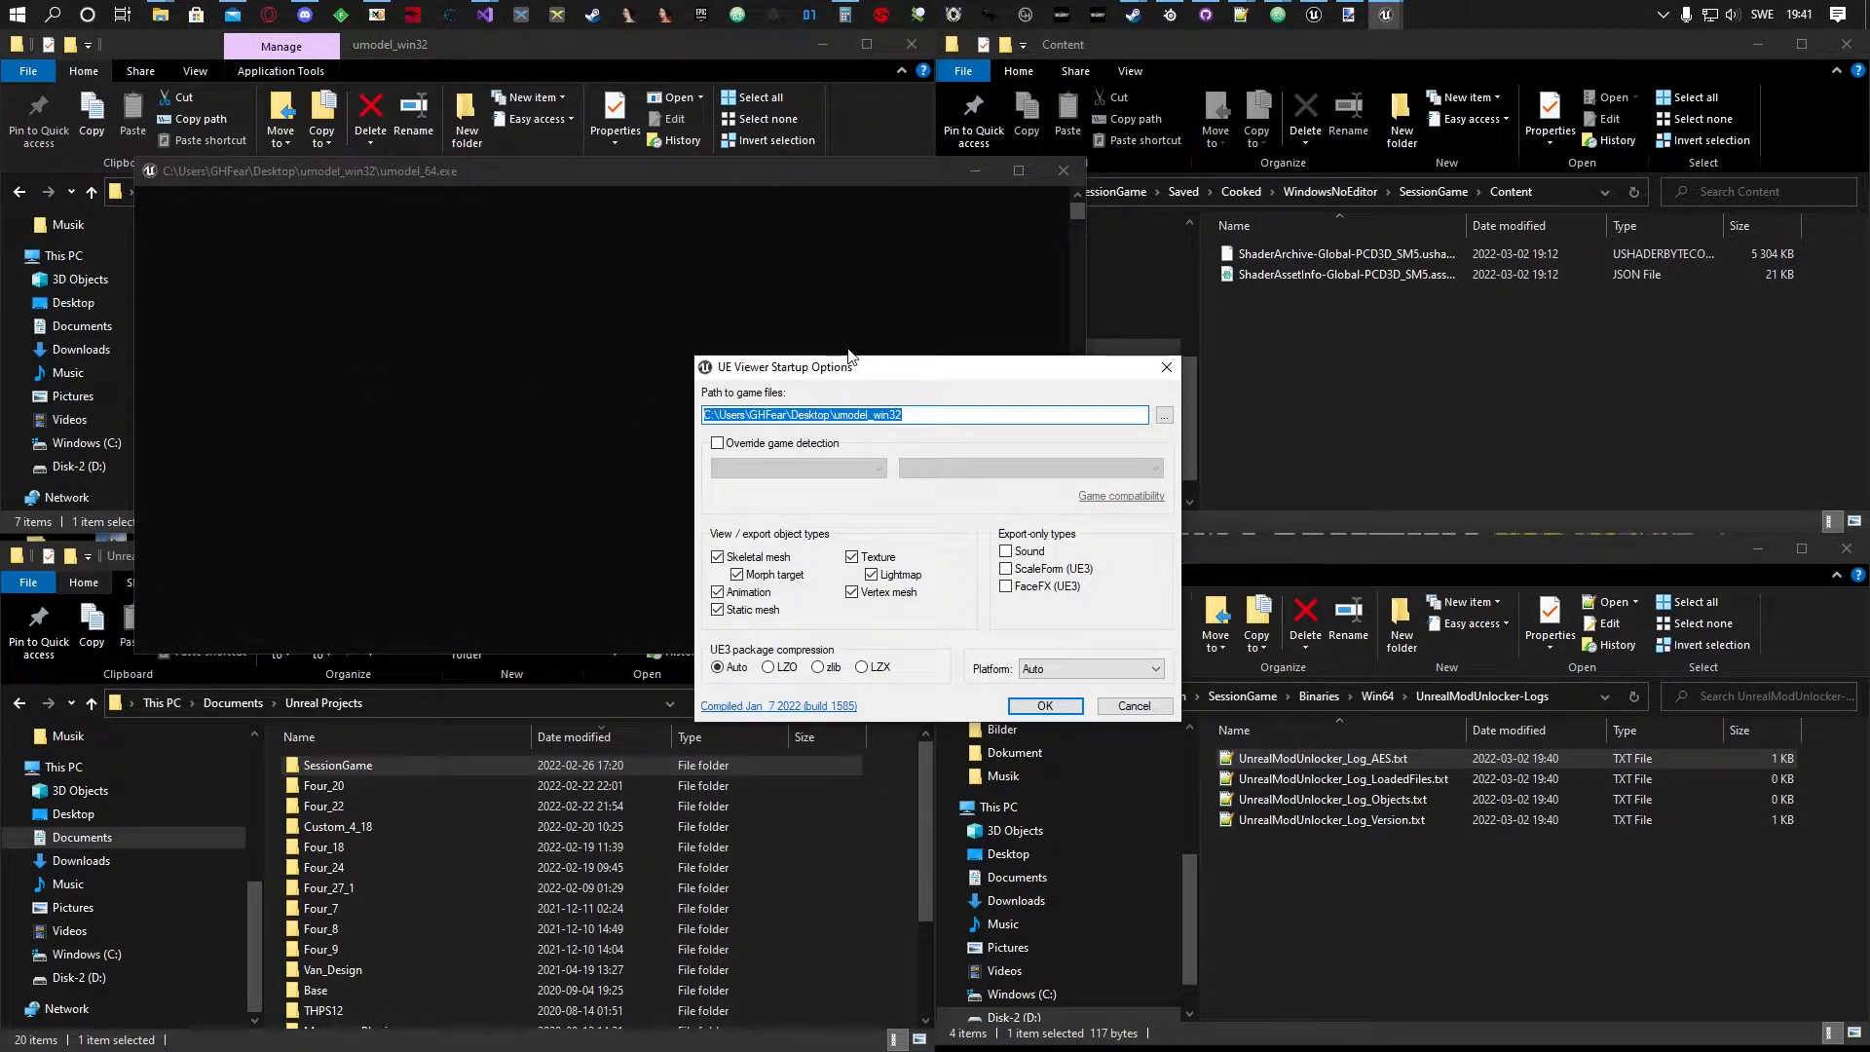
drag(880, 366, 612, 335)
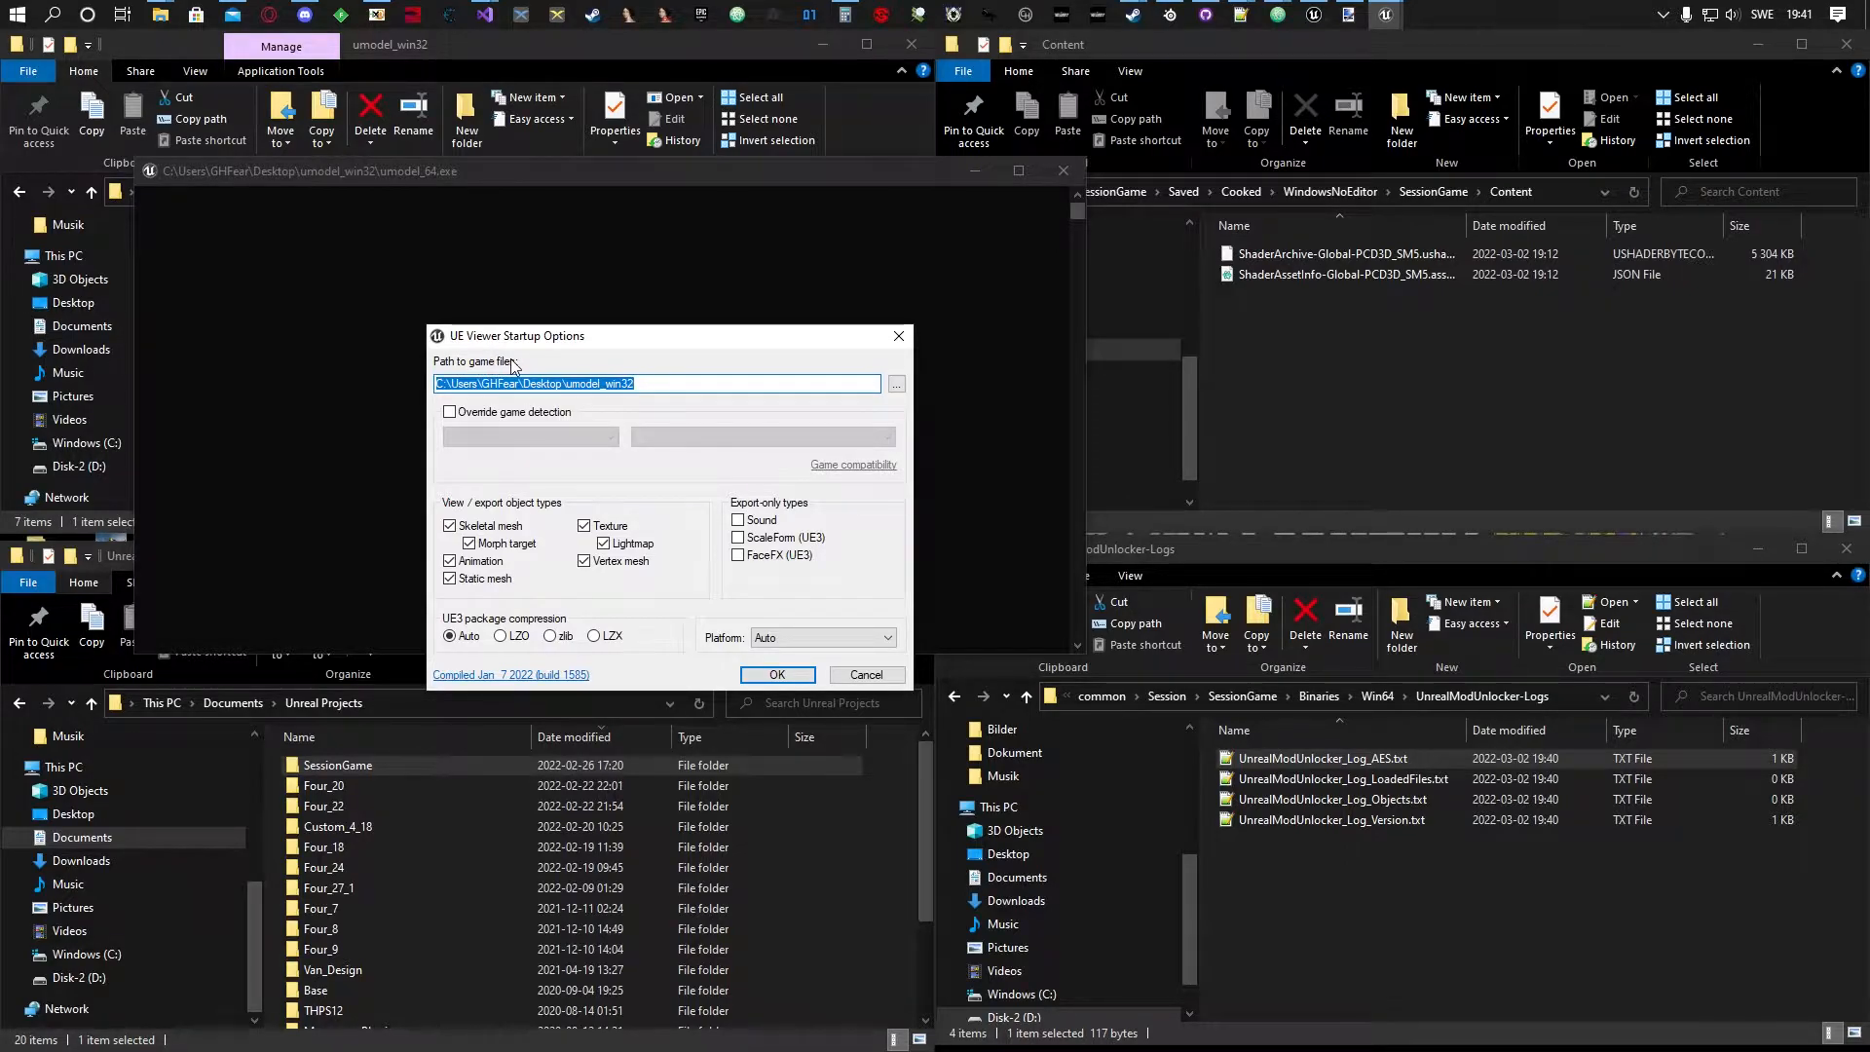
Browse the Session game folder to SessionGame\Content\Paks and copy the full path of that folder.
click(1249, 699)
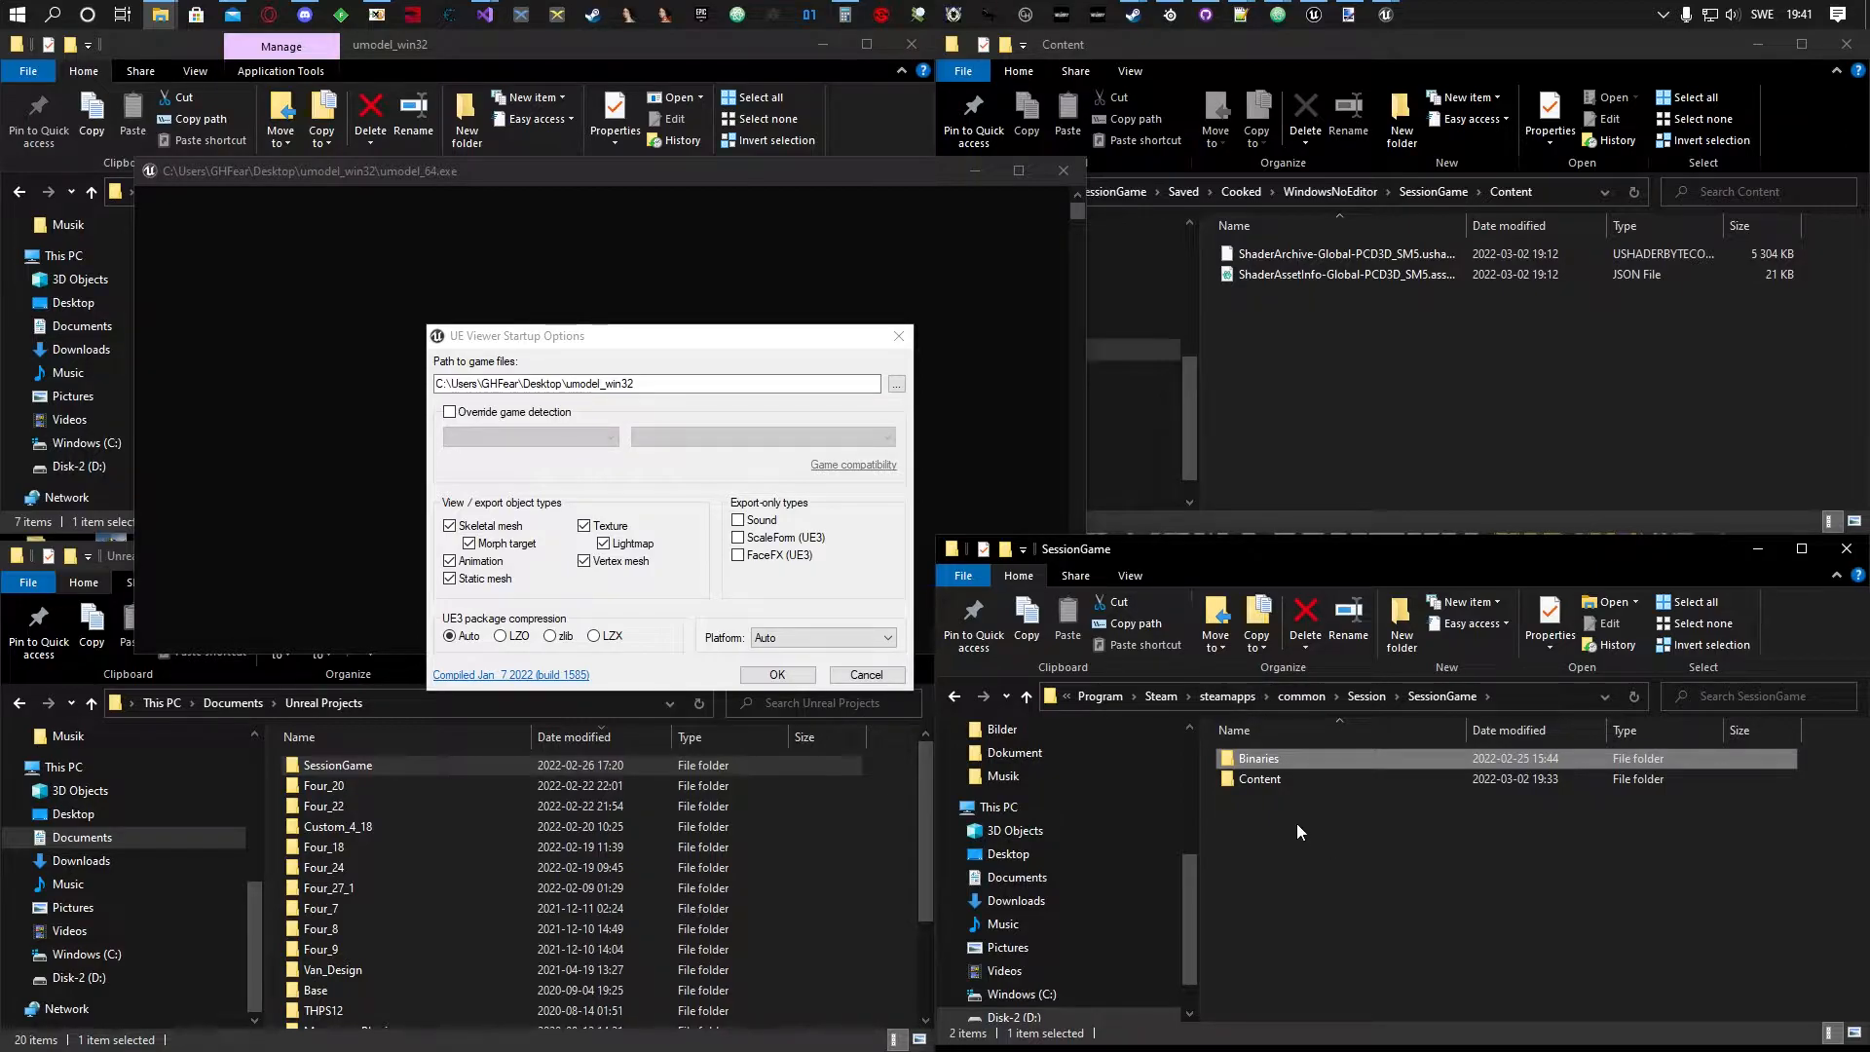
click(1366, 696)
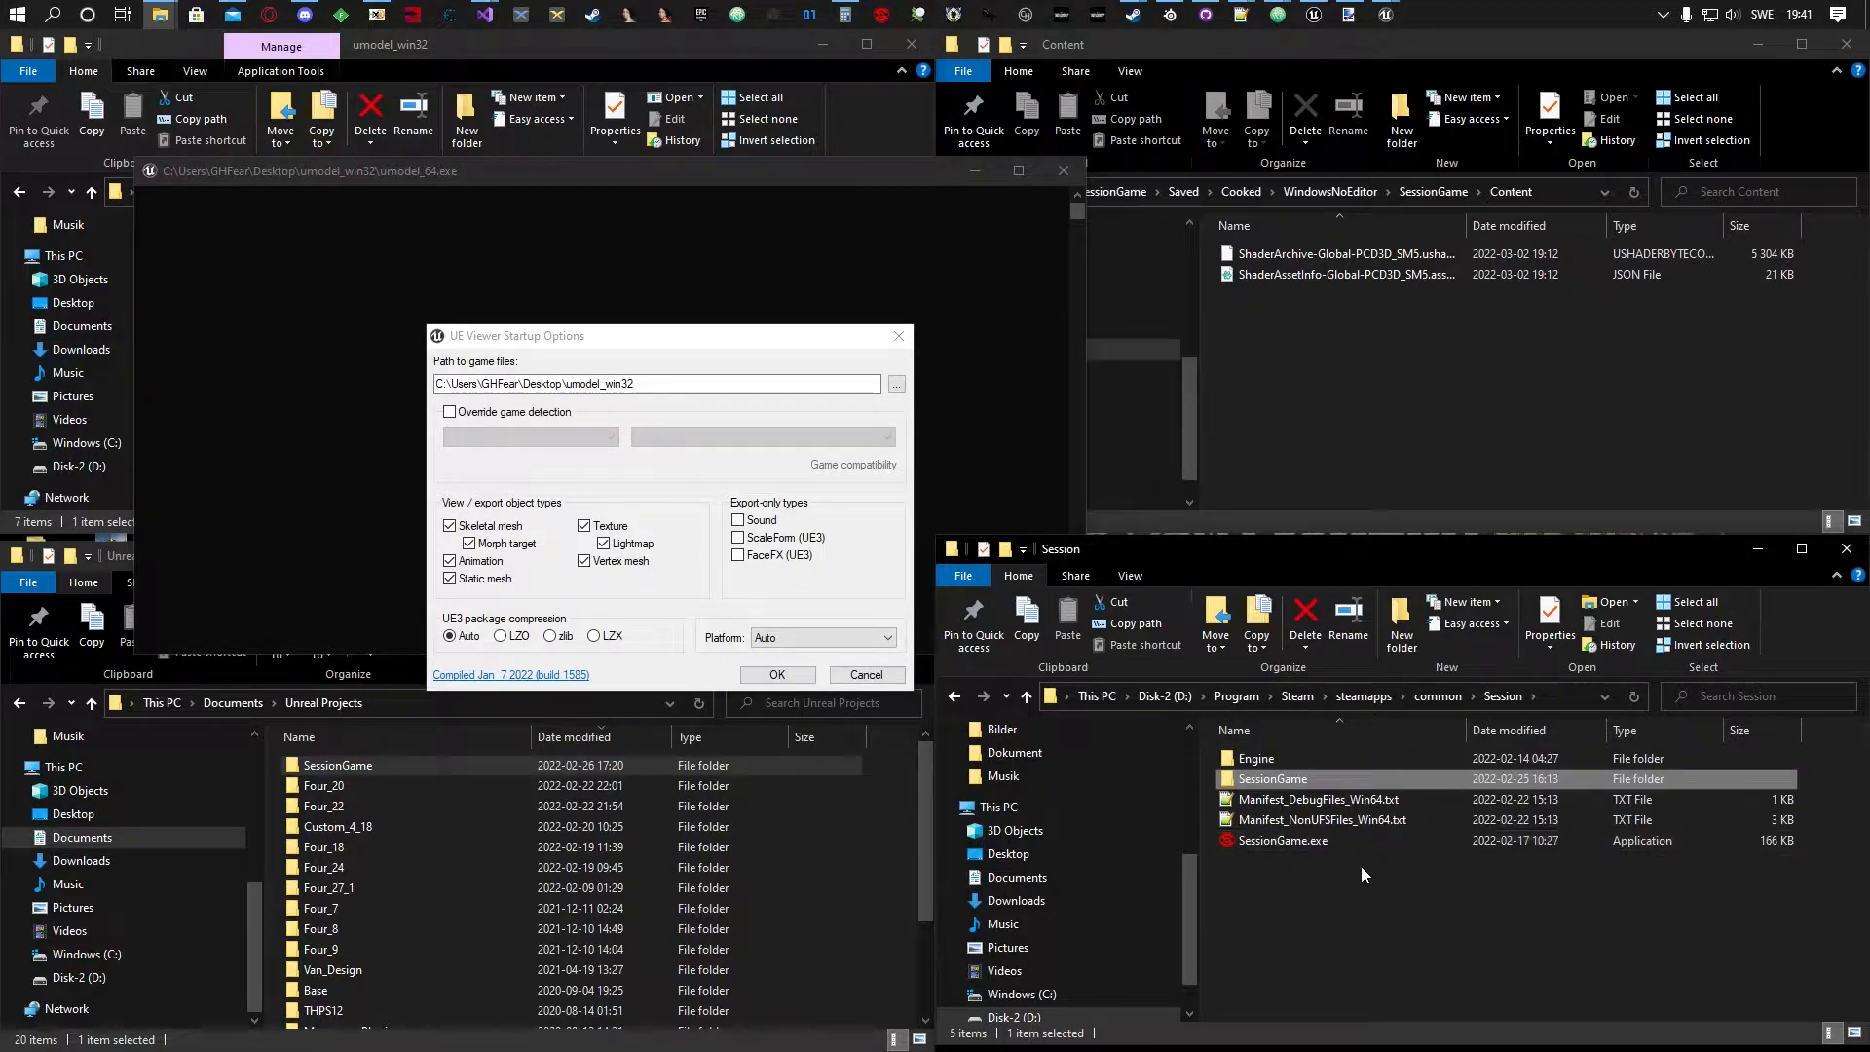
double_click(1275, 779)
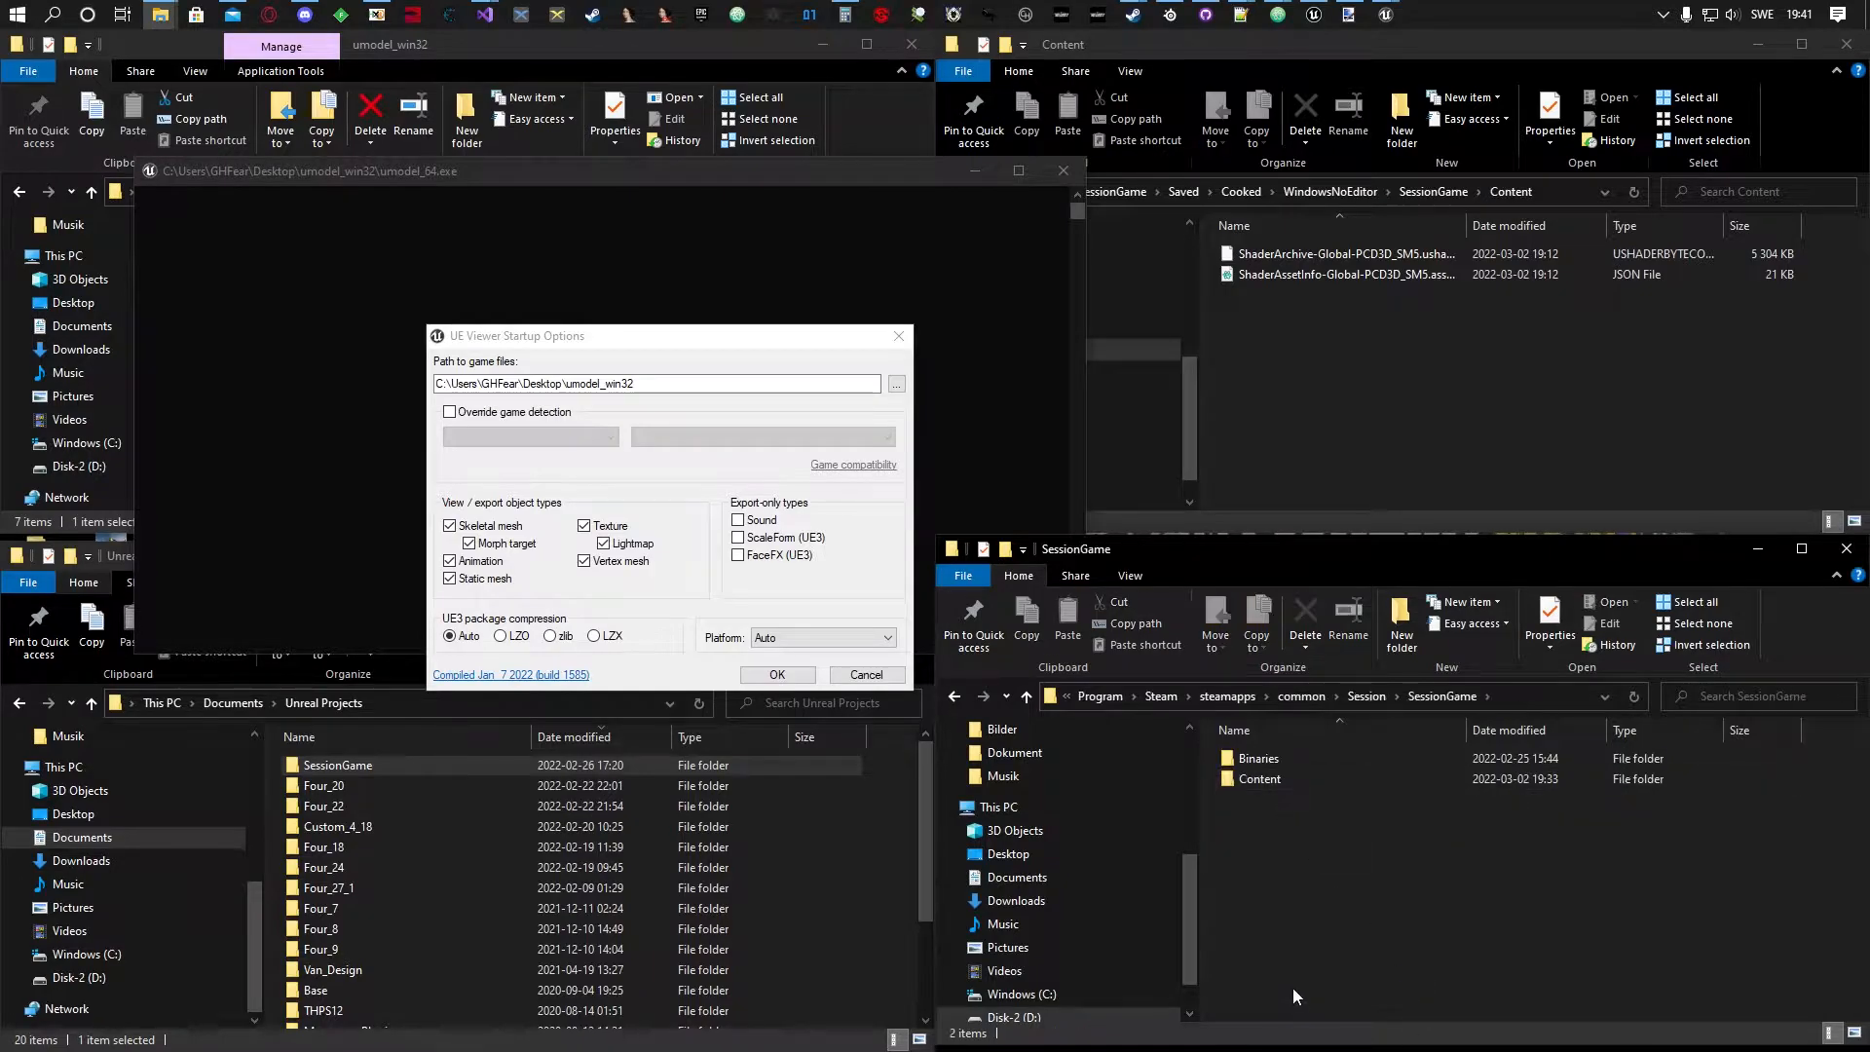
double_click(1280, 783)
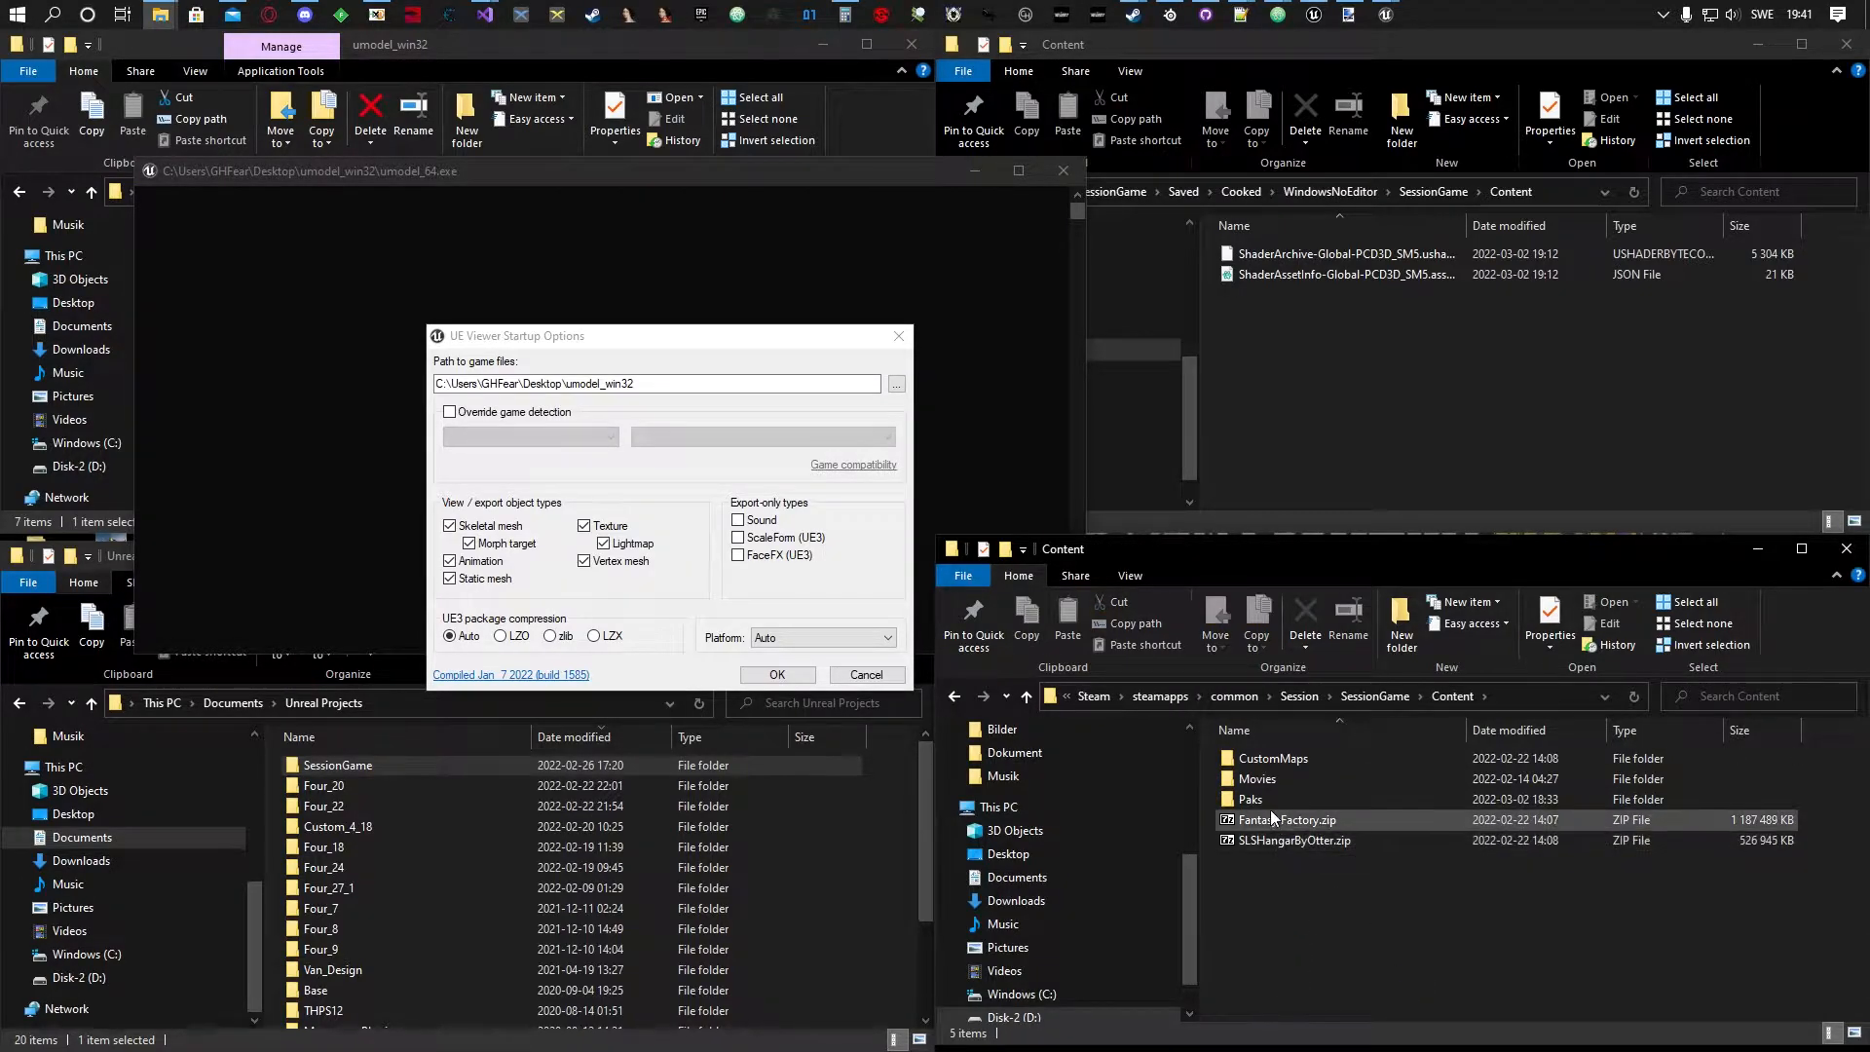
double_click(1270, 801)
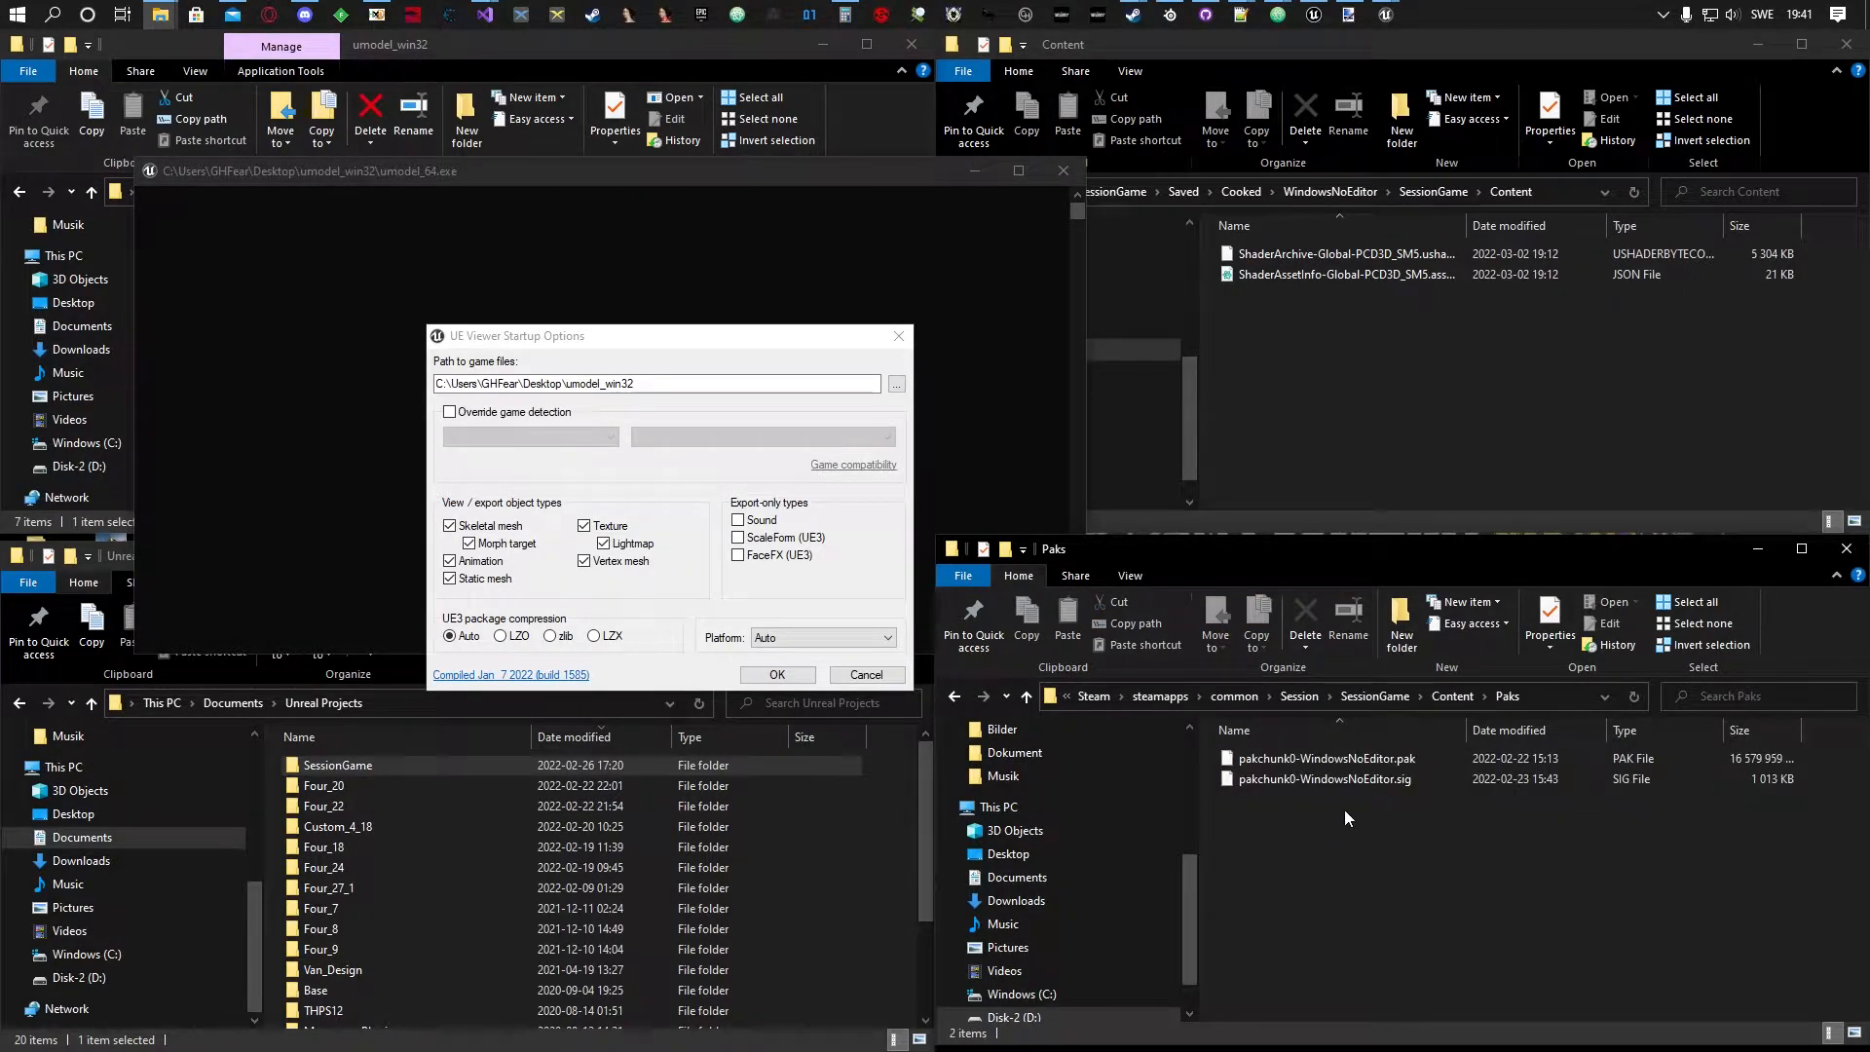
click(1364, 758)
click(1543, 697)
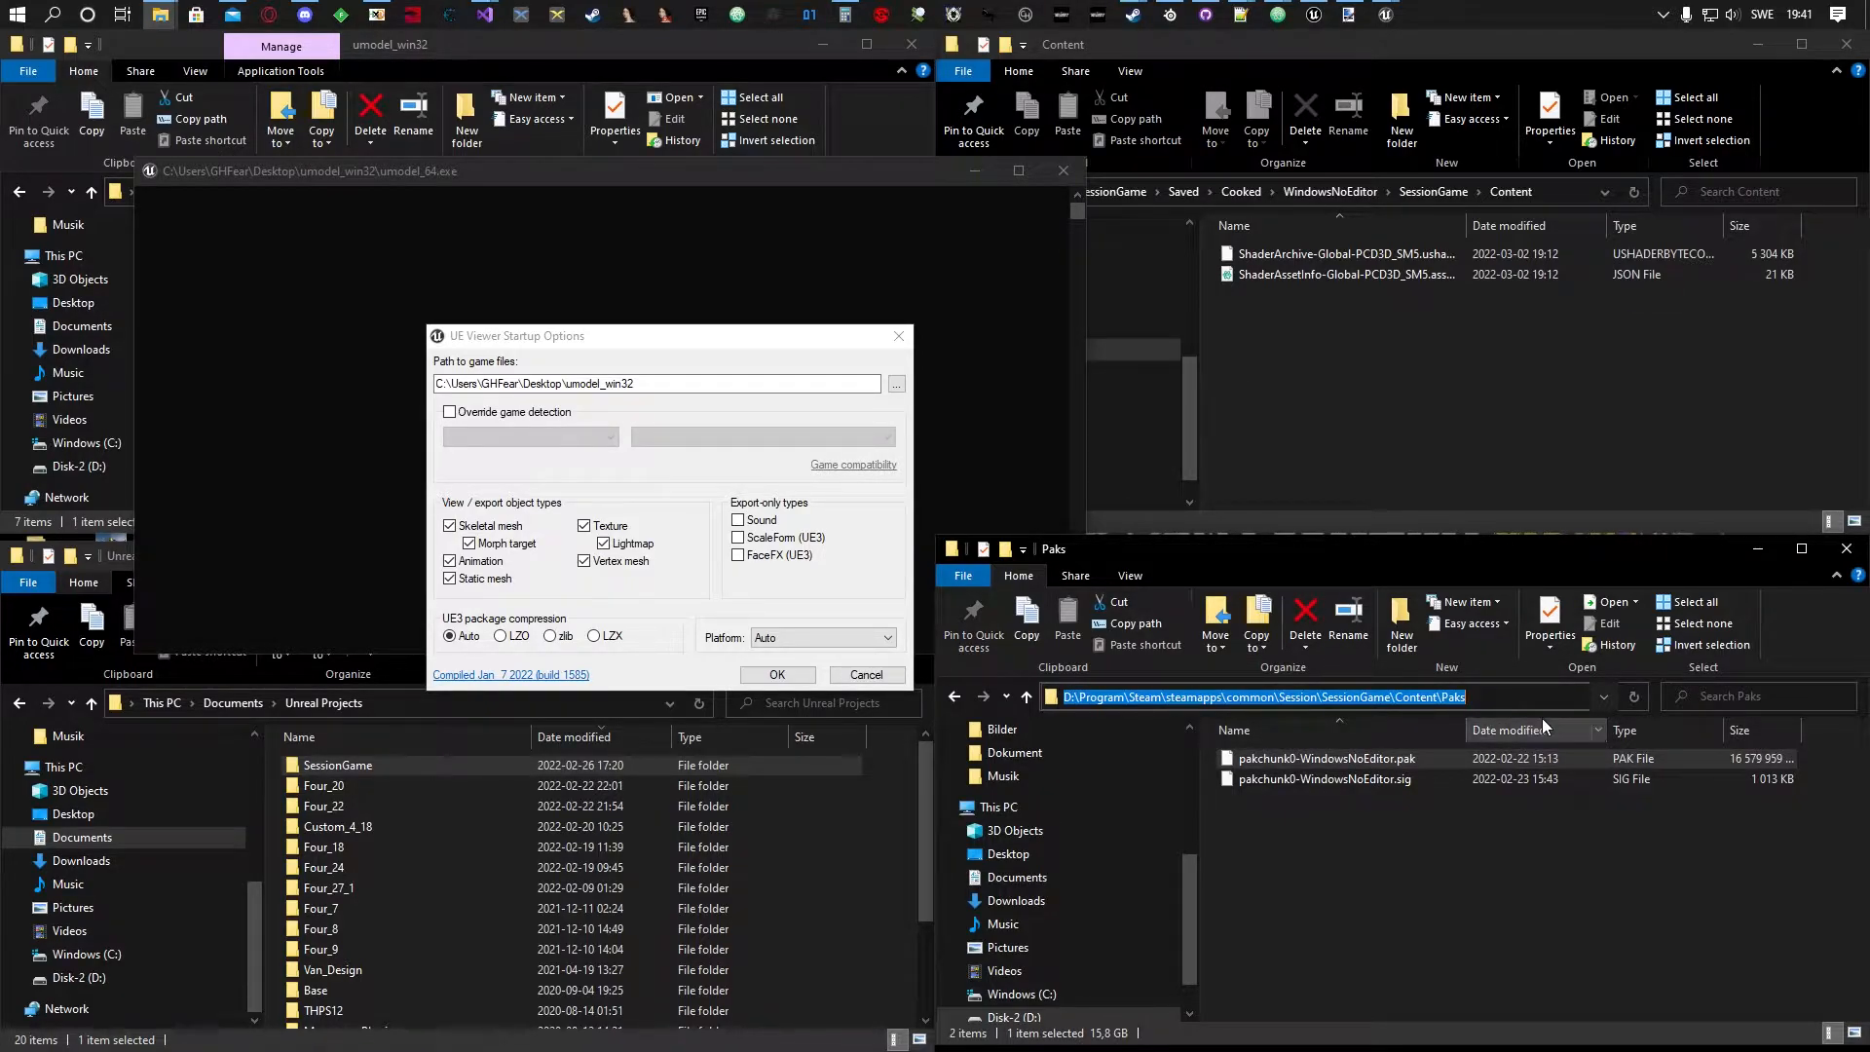
drag(1466, 698, 1064, 698)
key(ctrl+c)
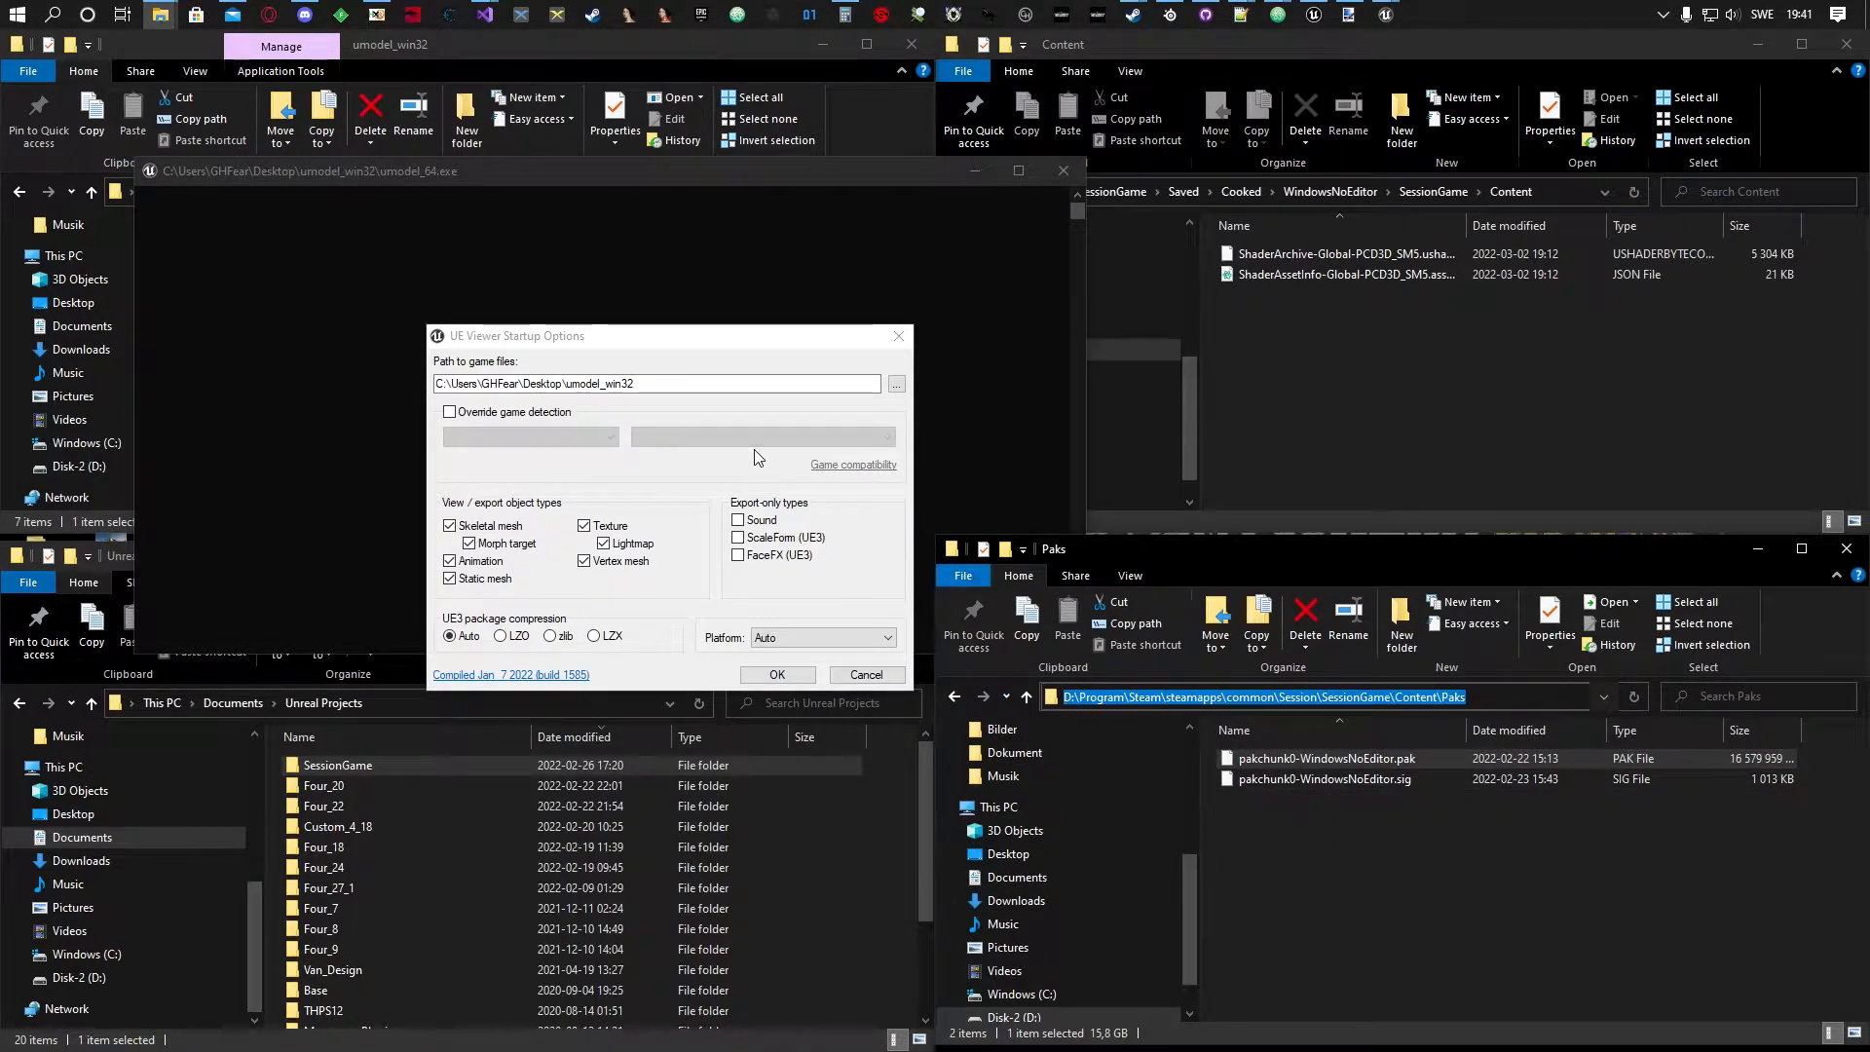
Set UE Viewer's path to game files to D:\Program\Steam\steamapps\common\Session\SessionGame\Content\Paks and confirm the startup options.
mouse_move(786, 339)
mouse_down()
mouse_move(804, 332)
mouse_move(778, 304)
mouse_up()
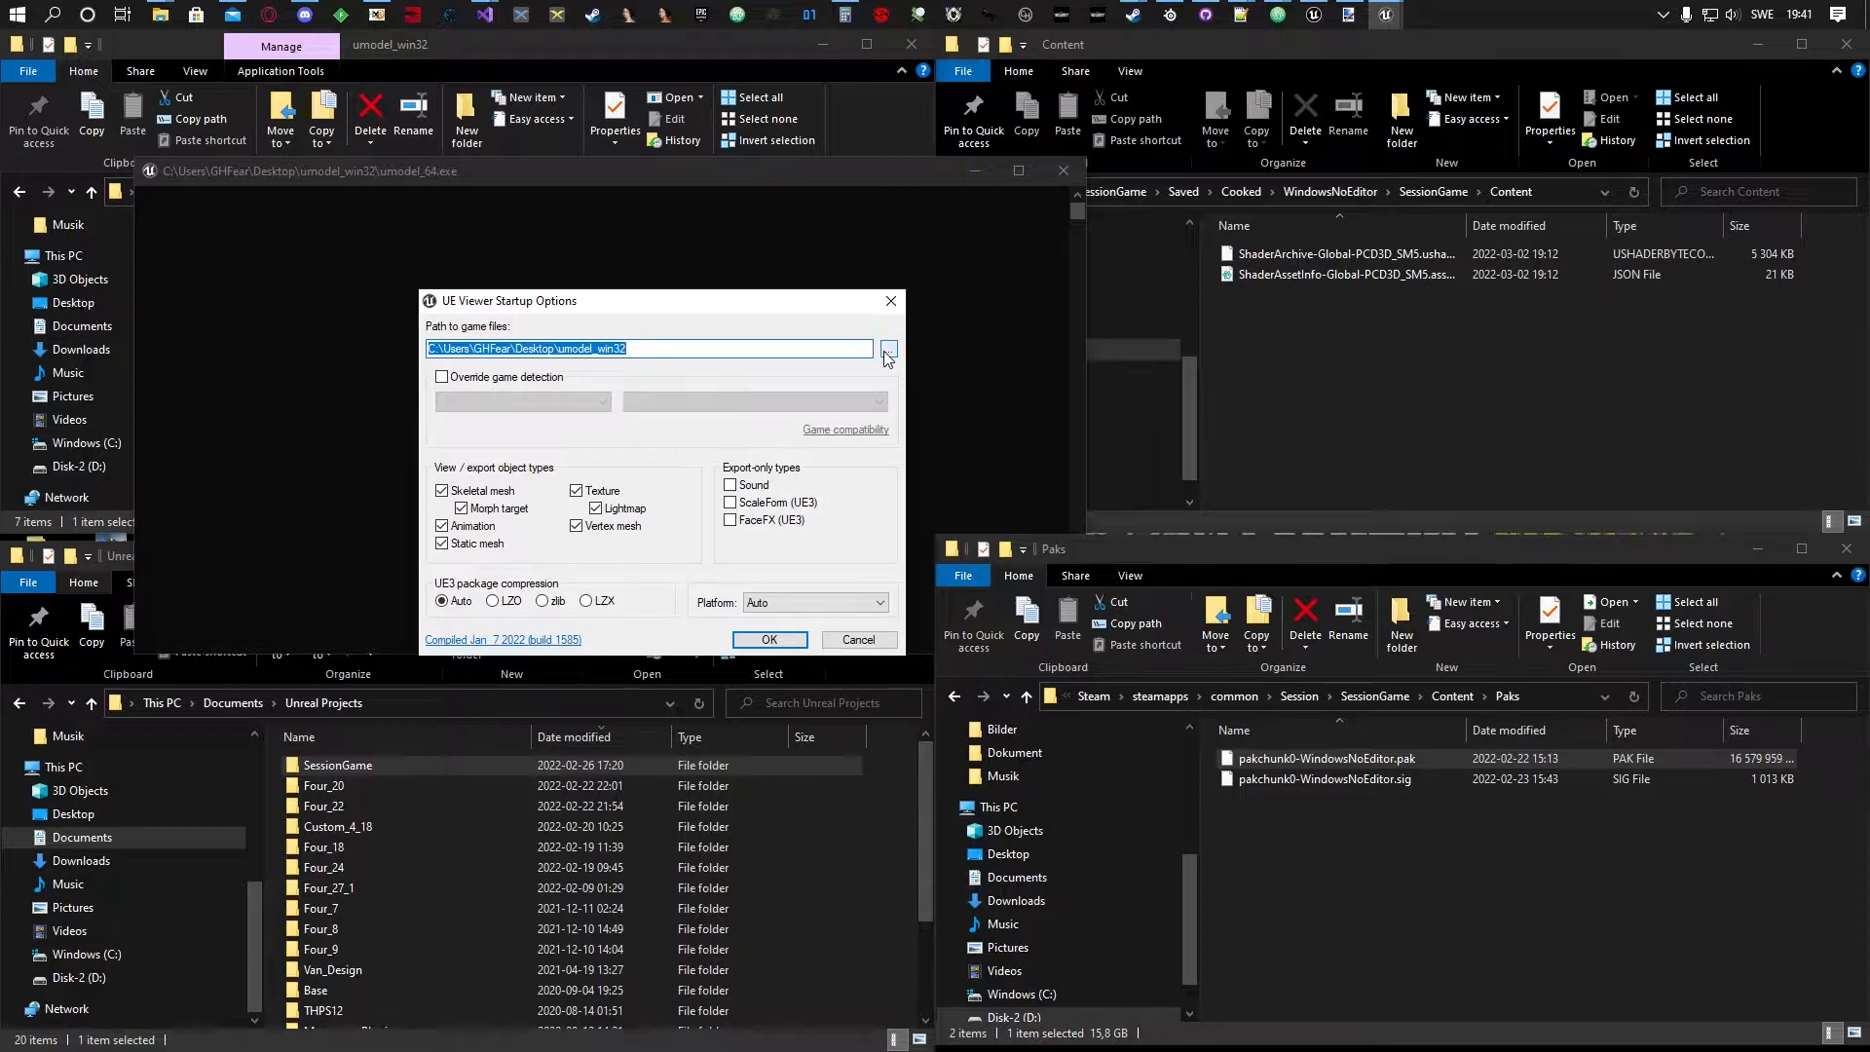
click(888, 350)
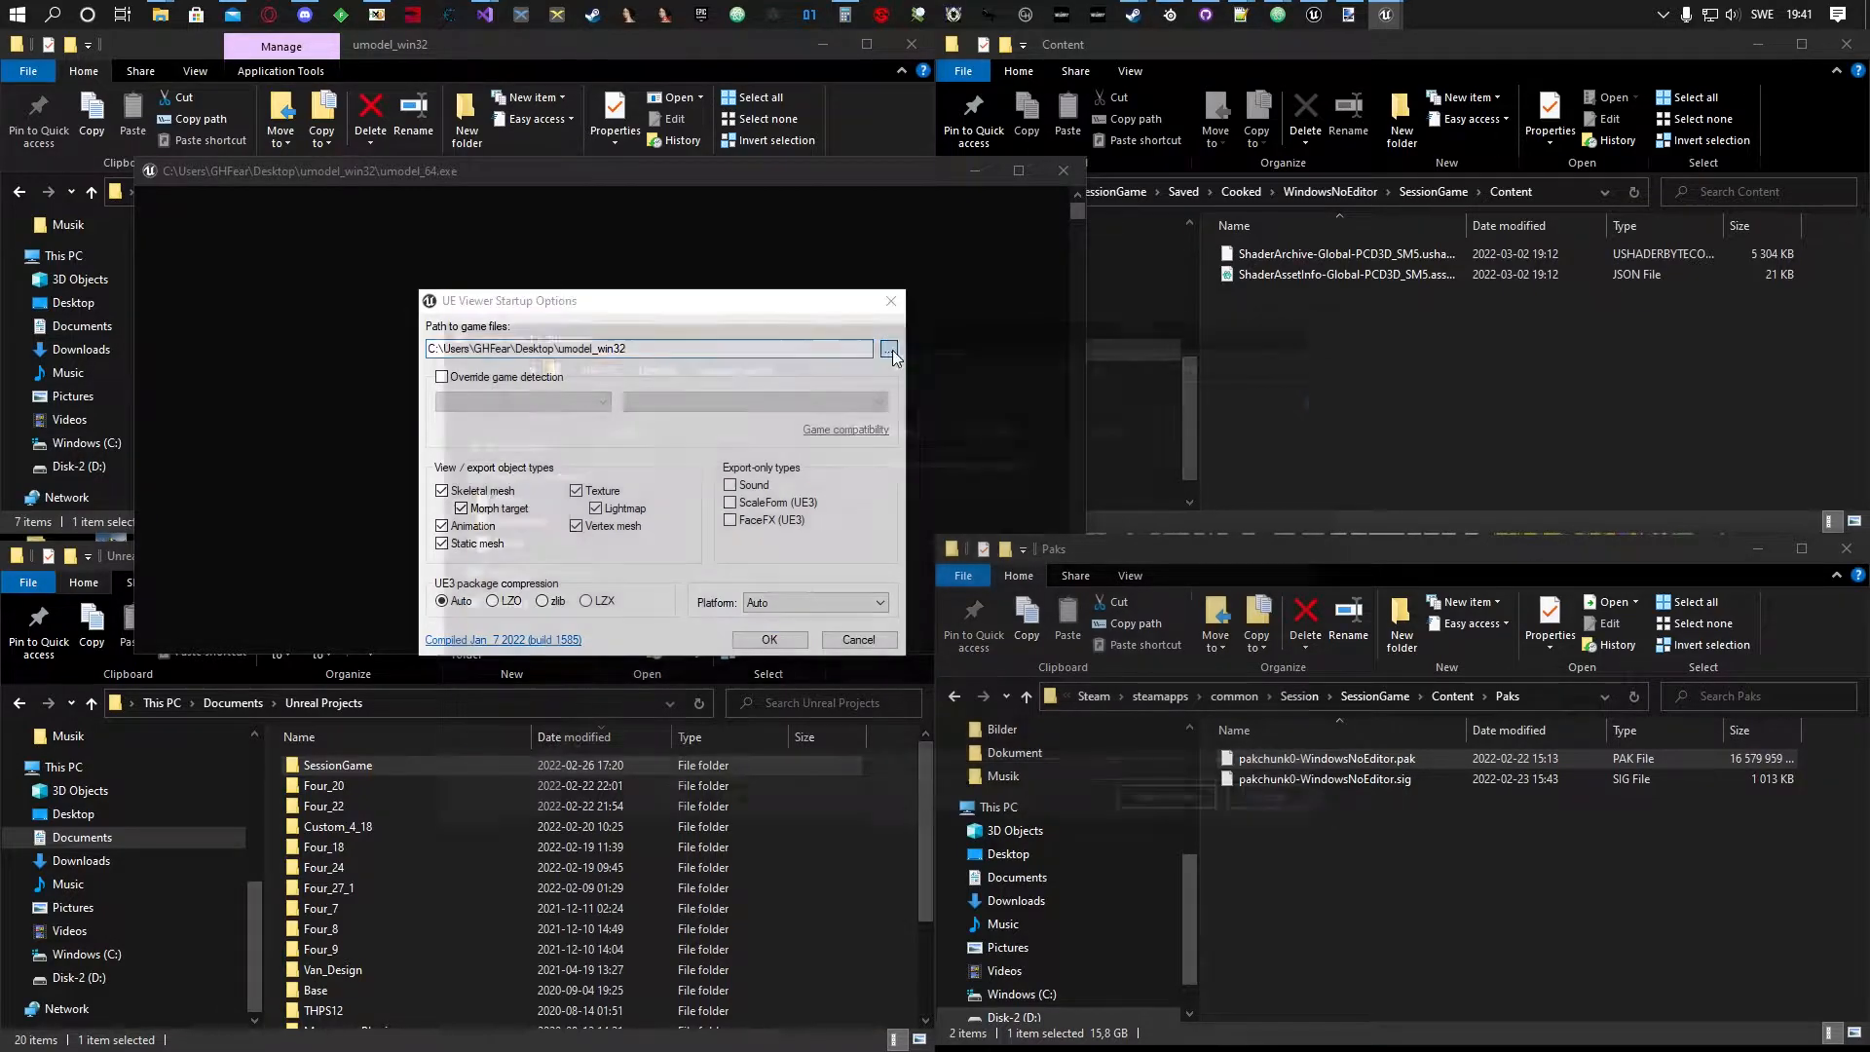
click(860, 364)
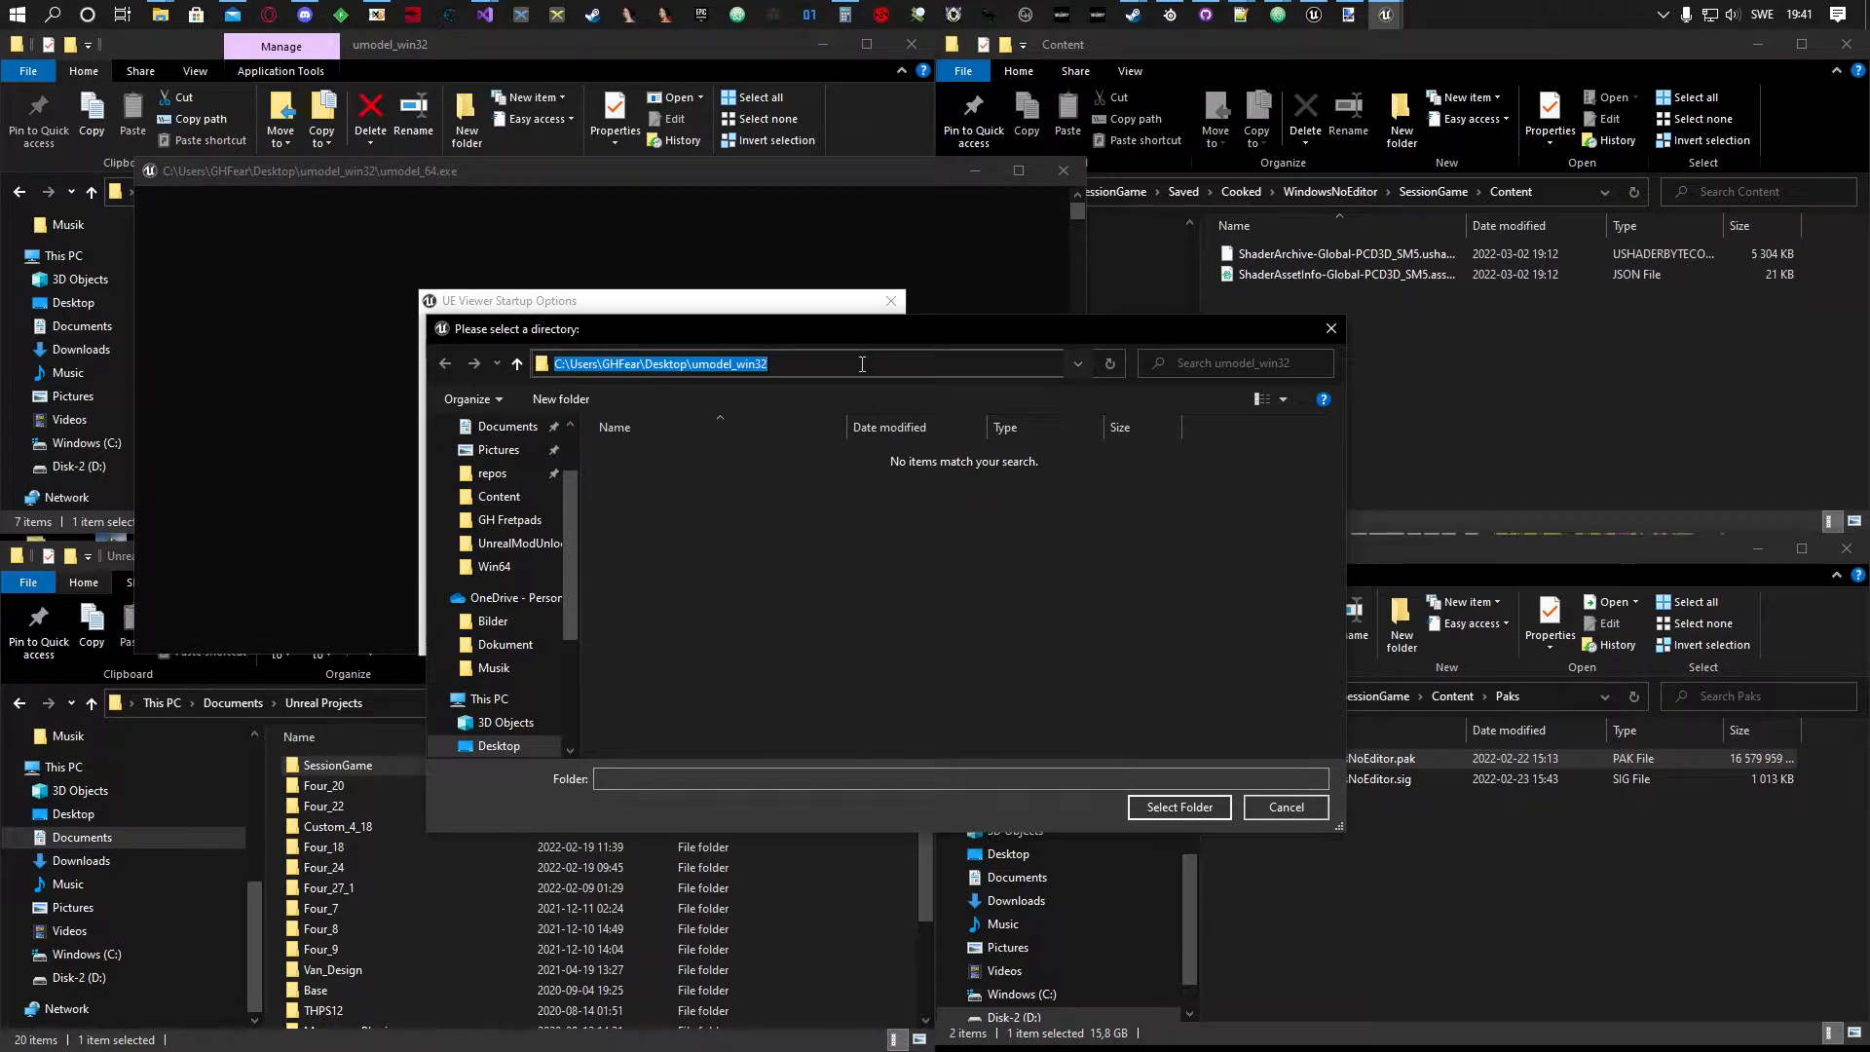
key(ctrl+v)
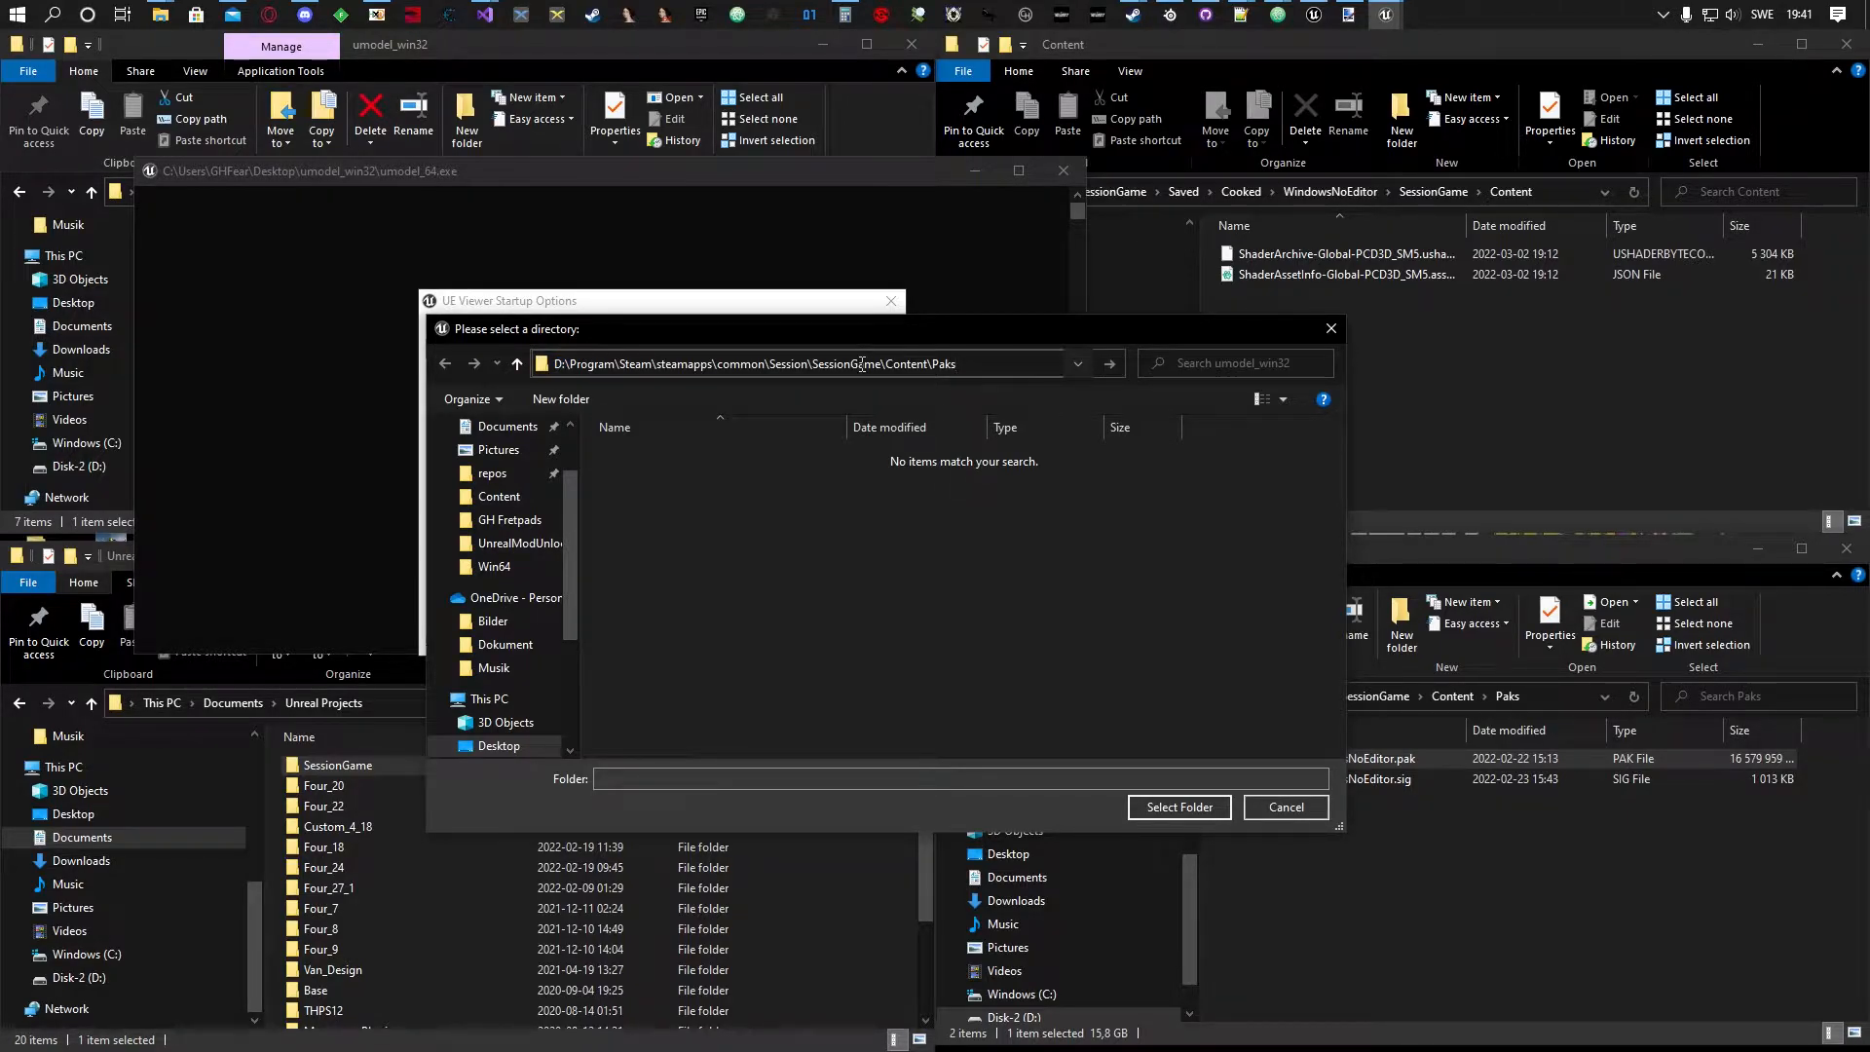
key(Return)
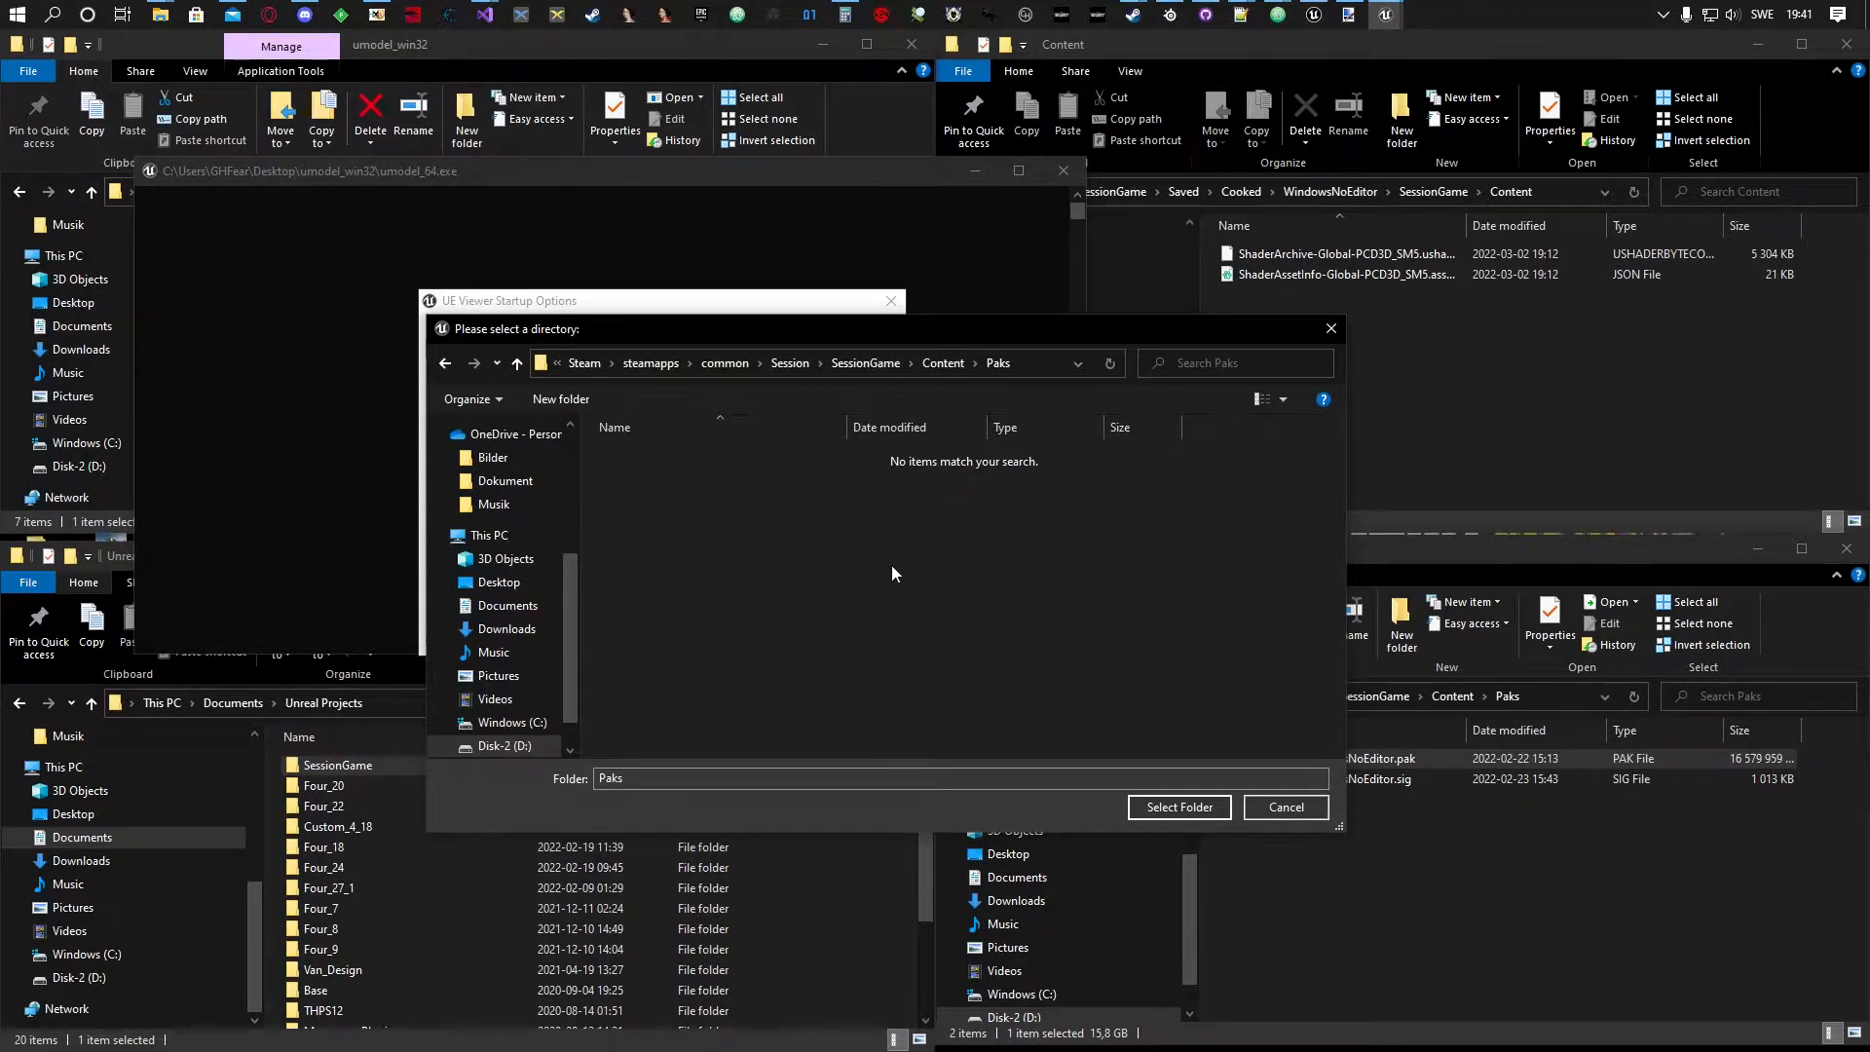
click(1173, 807)
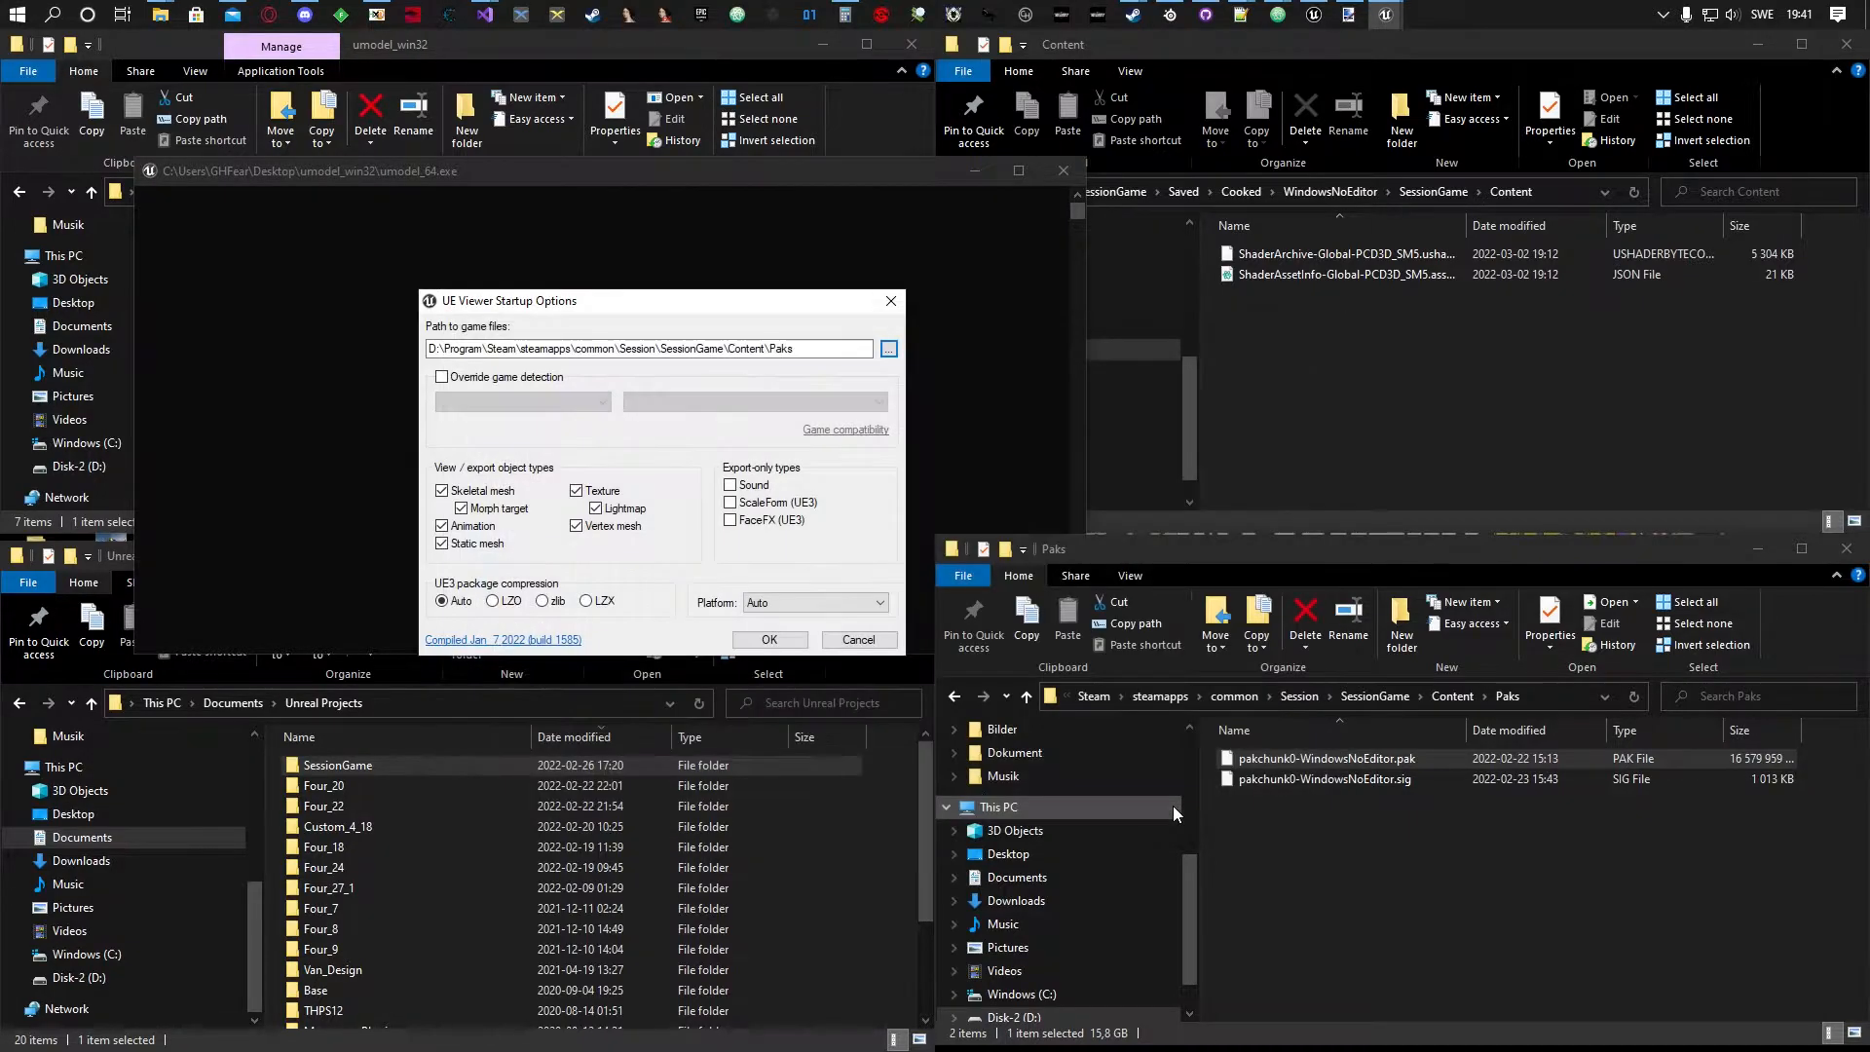
click(793, 640)
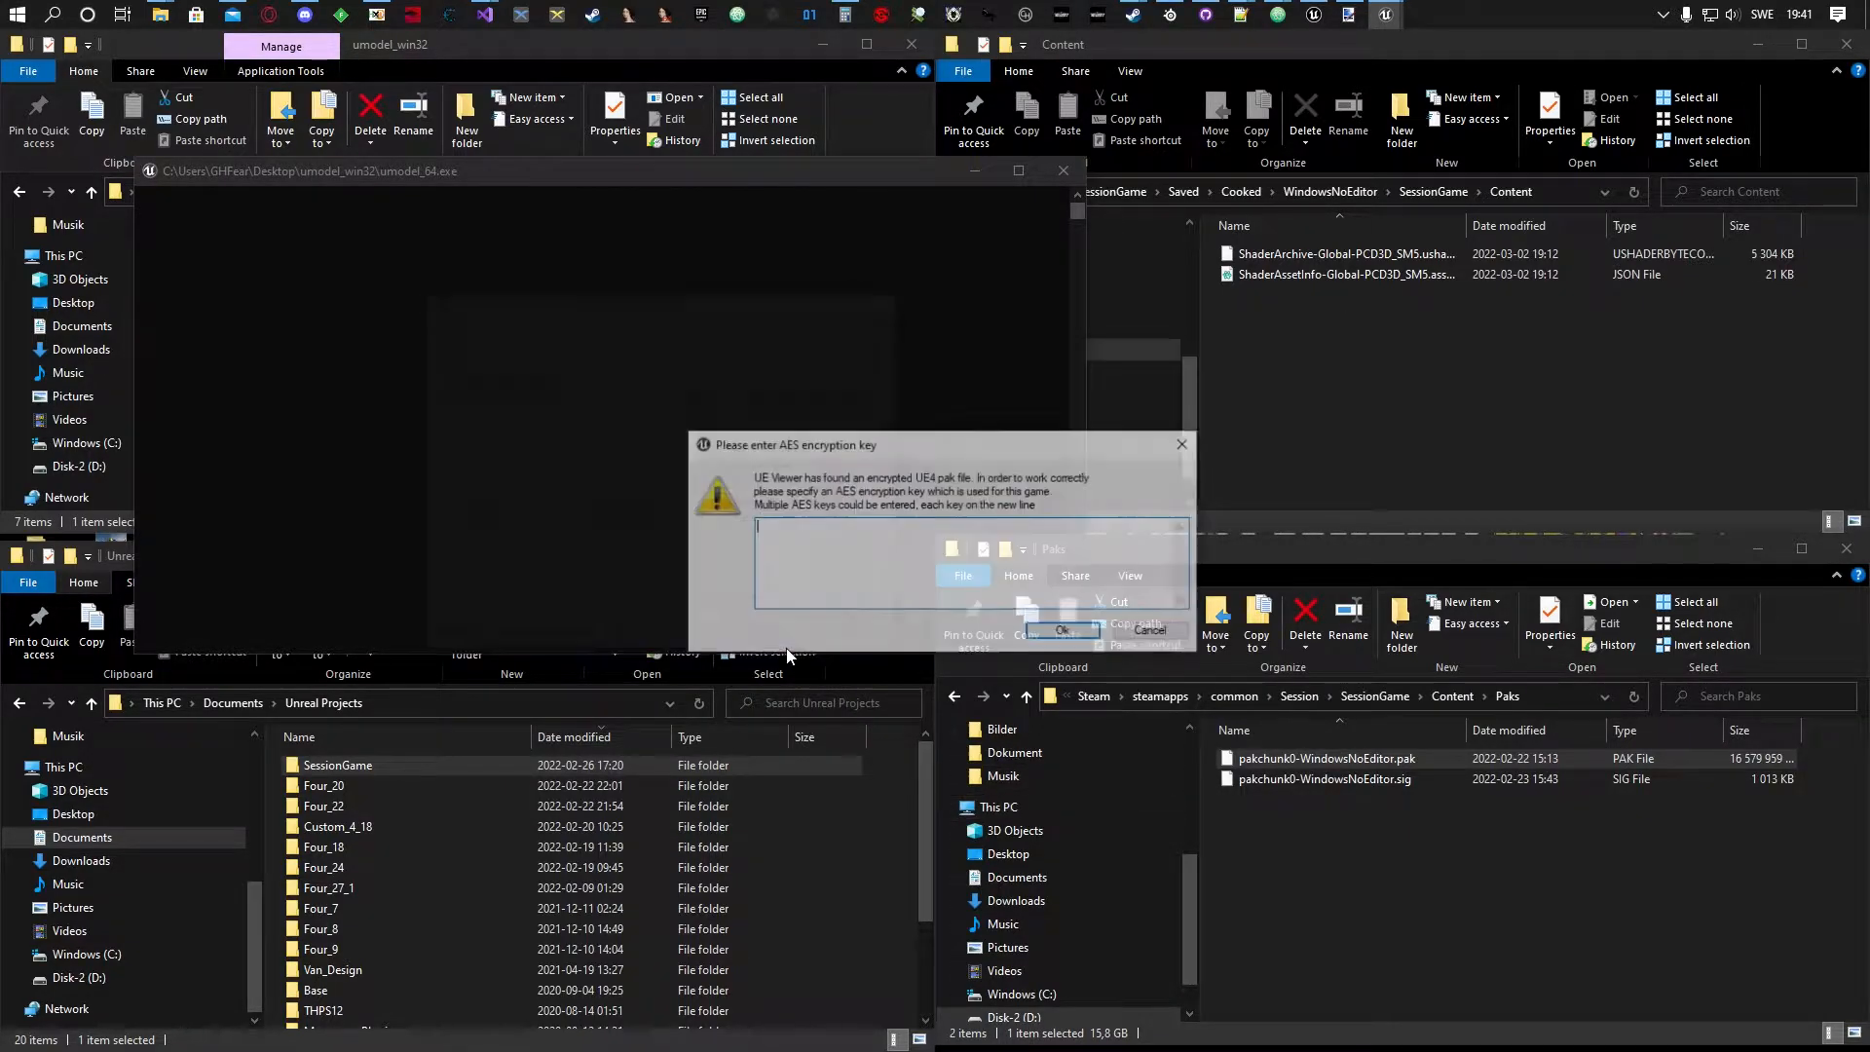
Move the AES encryption key prompt aside, switch to UnrealModUnlocker_Log_AES.txt in Notepad++, and copy the AES key value.
drag(906, 451, 620, 365)
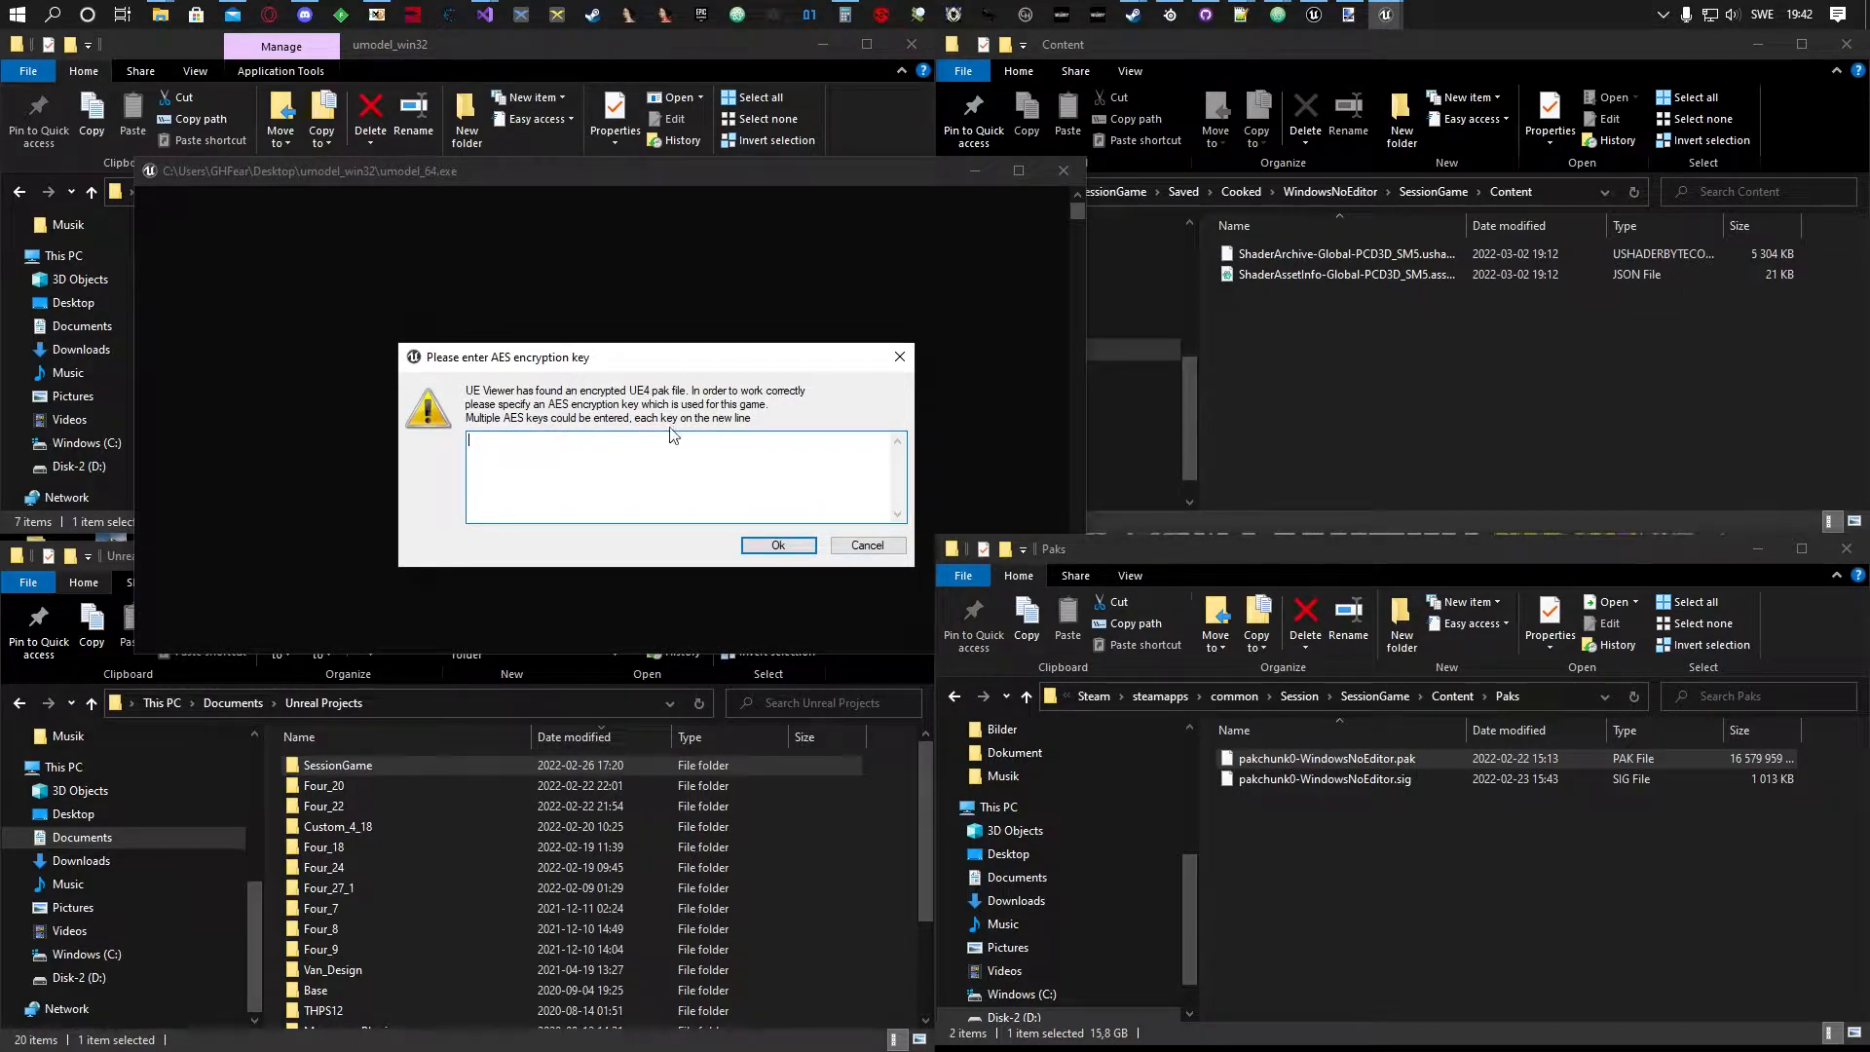
right_click(1245, 9)
click(1243, 10)
mouse_move(1250, 19)
click(1720, 139)
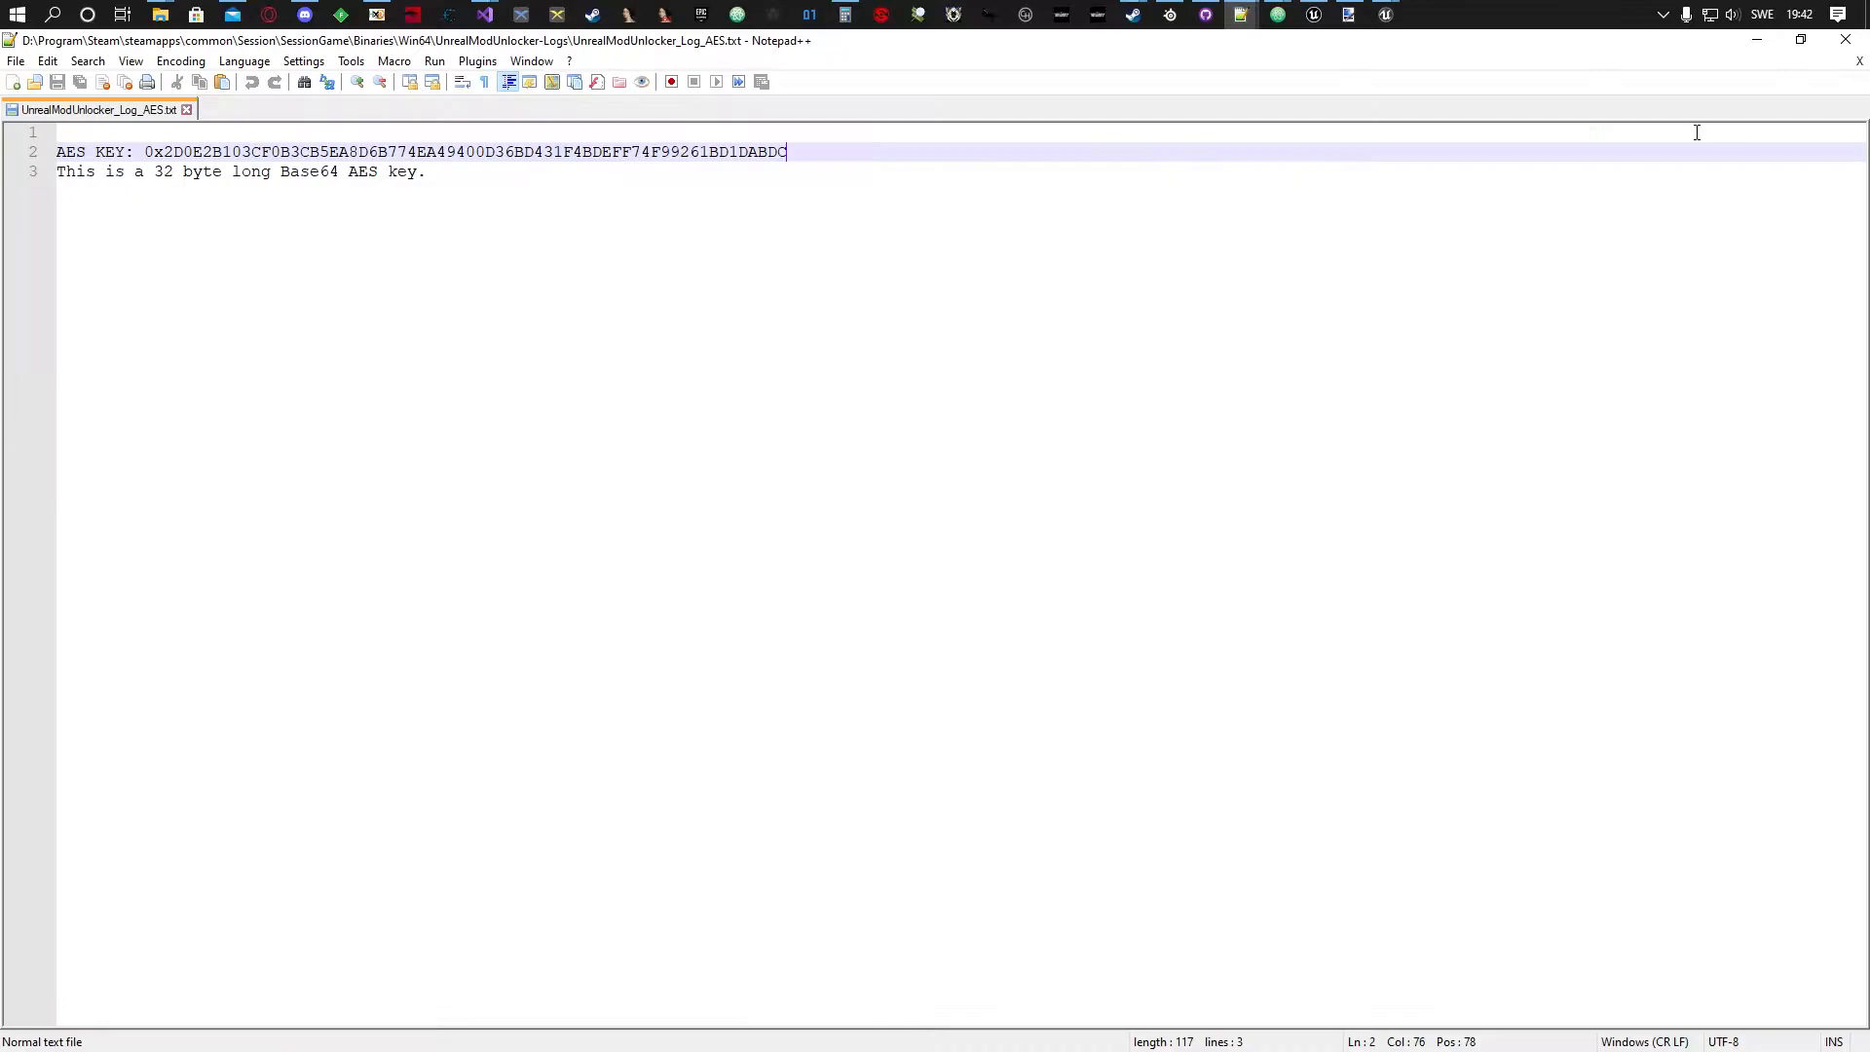
drag(790, 156, 142, 154)
key(ctrl+c)
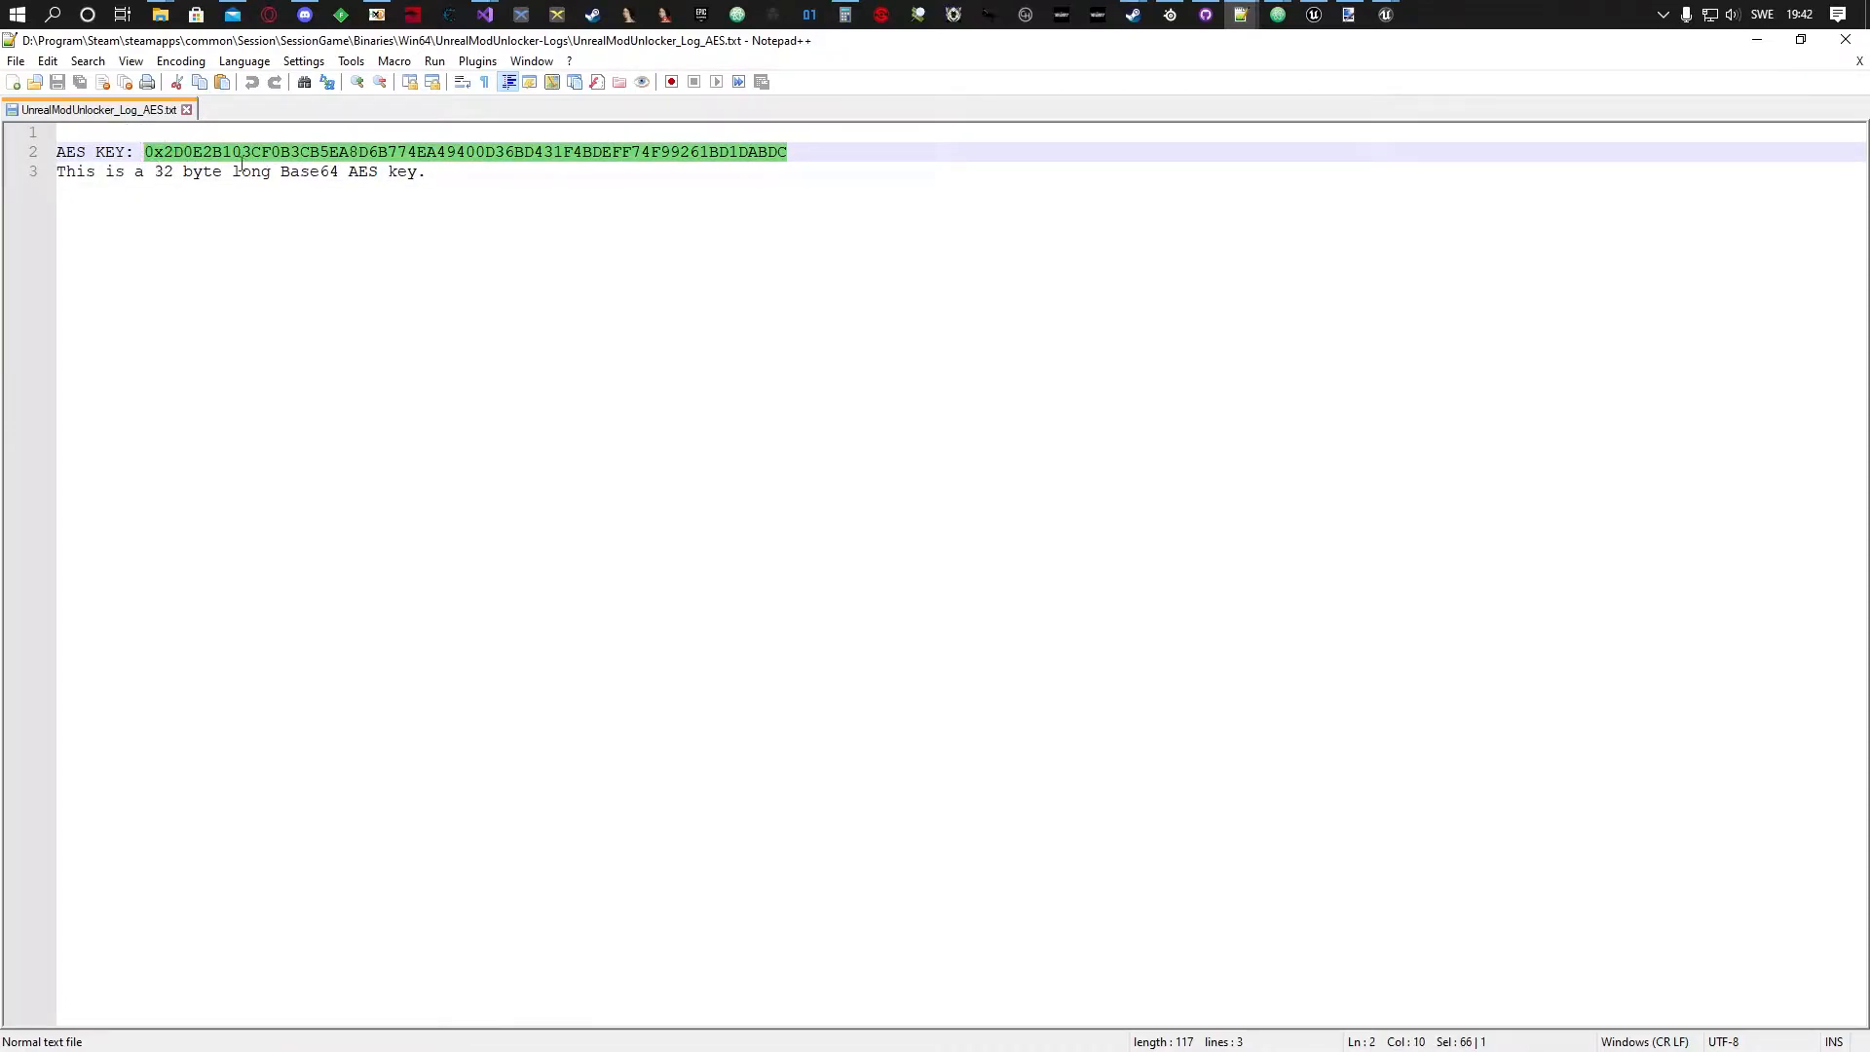
Return to UE Viewer, paste the copied key into the AES encryption key prompt, and confirm it.
click(1756, 40)
key(ctrl+v)
drag(479, 440, 464, 448)
click(492, 443)
click(778, 544)
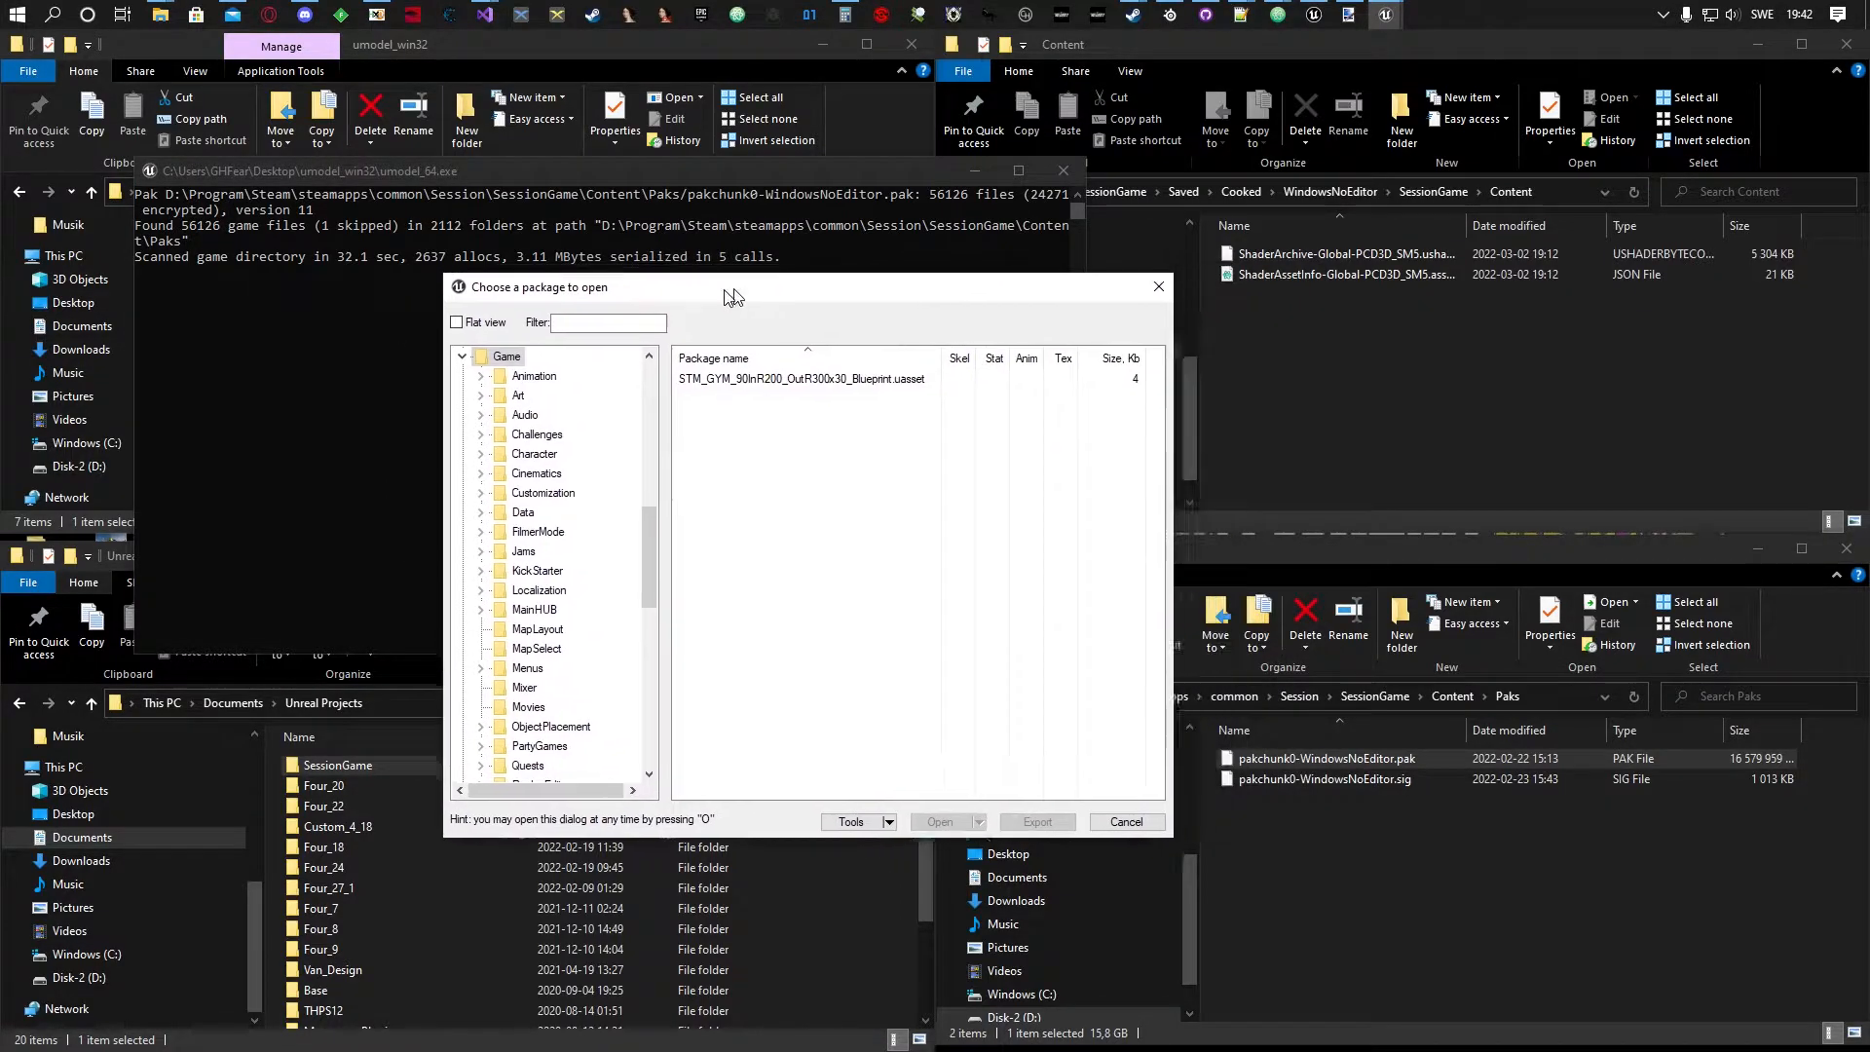
Move the package selection dialog aside and collapse the Game, Engine and Plugins folders in its package tree.
drag(733, 296, 503, 313)
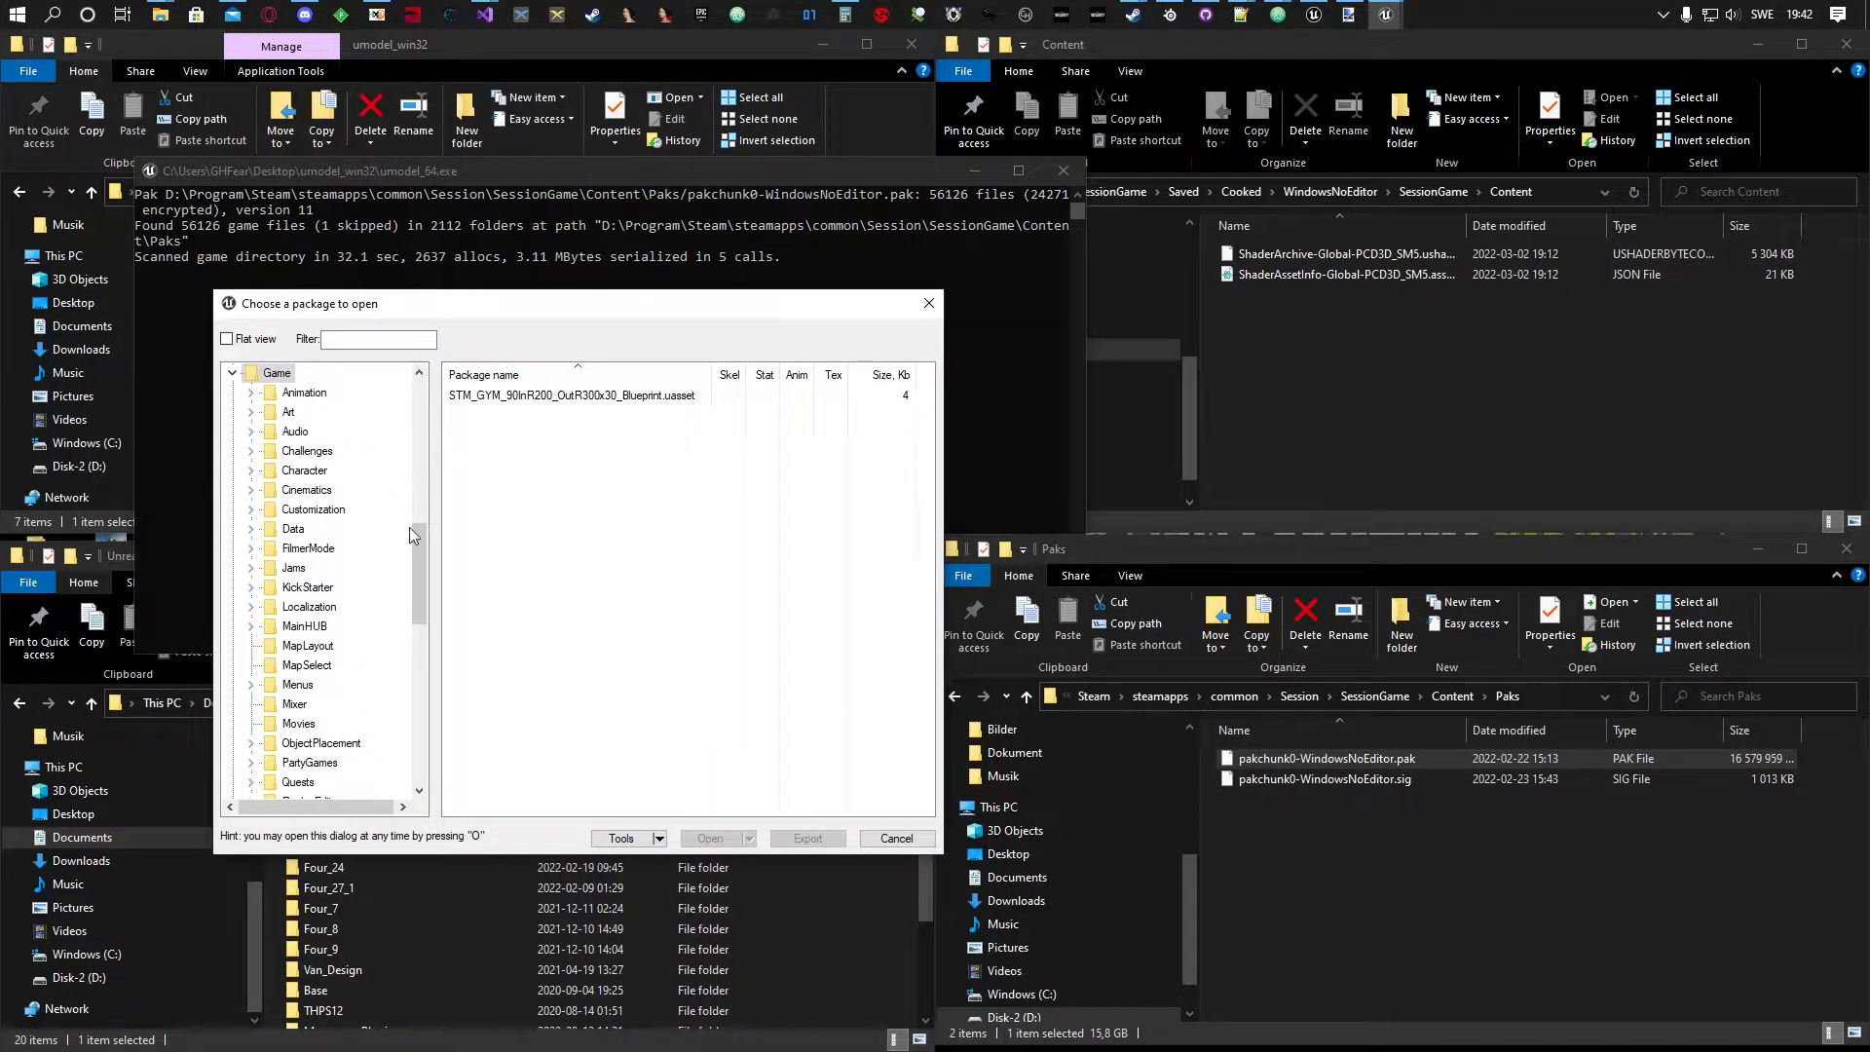
drag(421, 589, 407, 507)
click(232, 742)
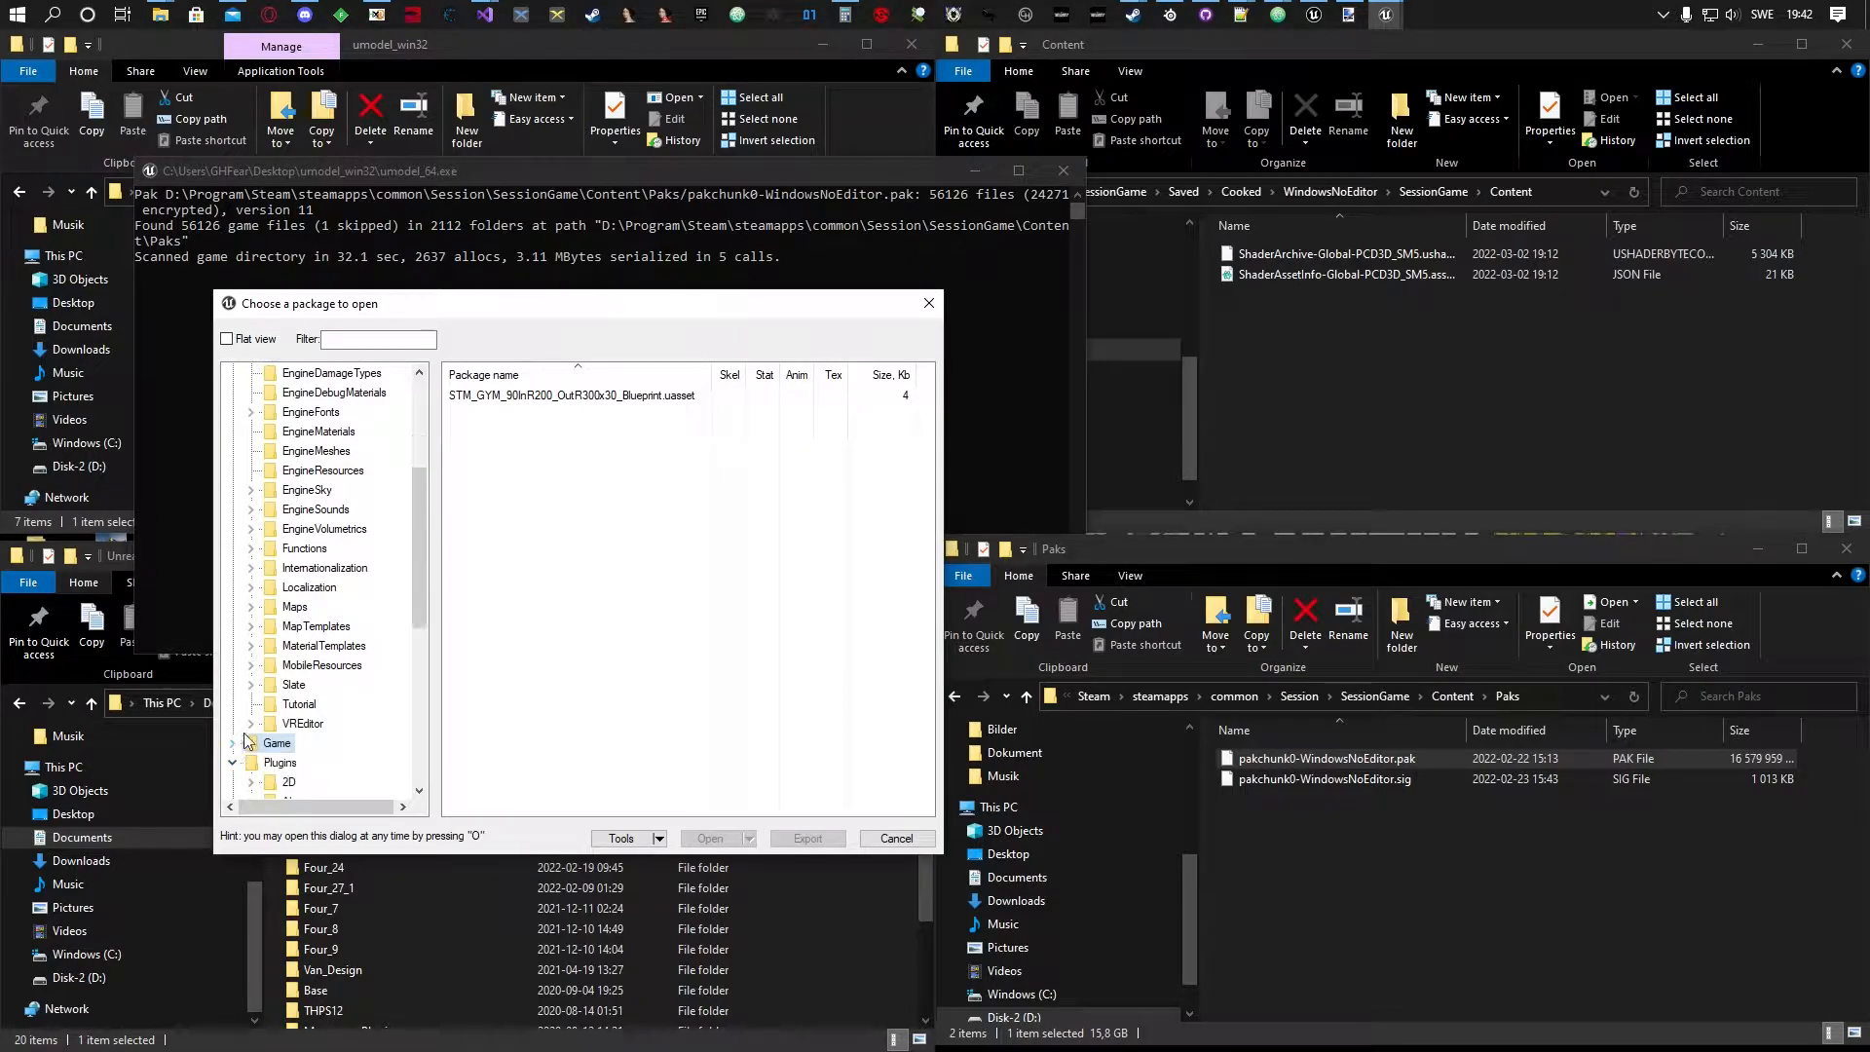
scroll(317, 545, up, 4)
click(232, 393)
click(232, 432)
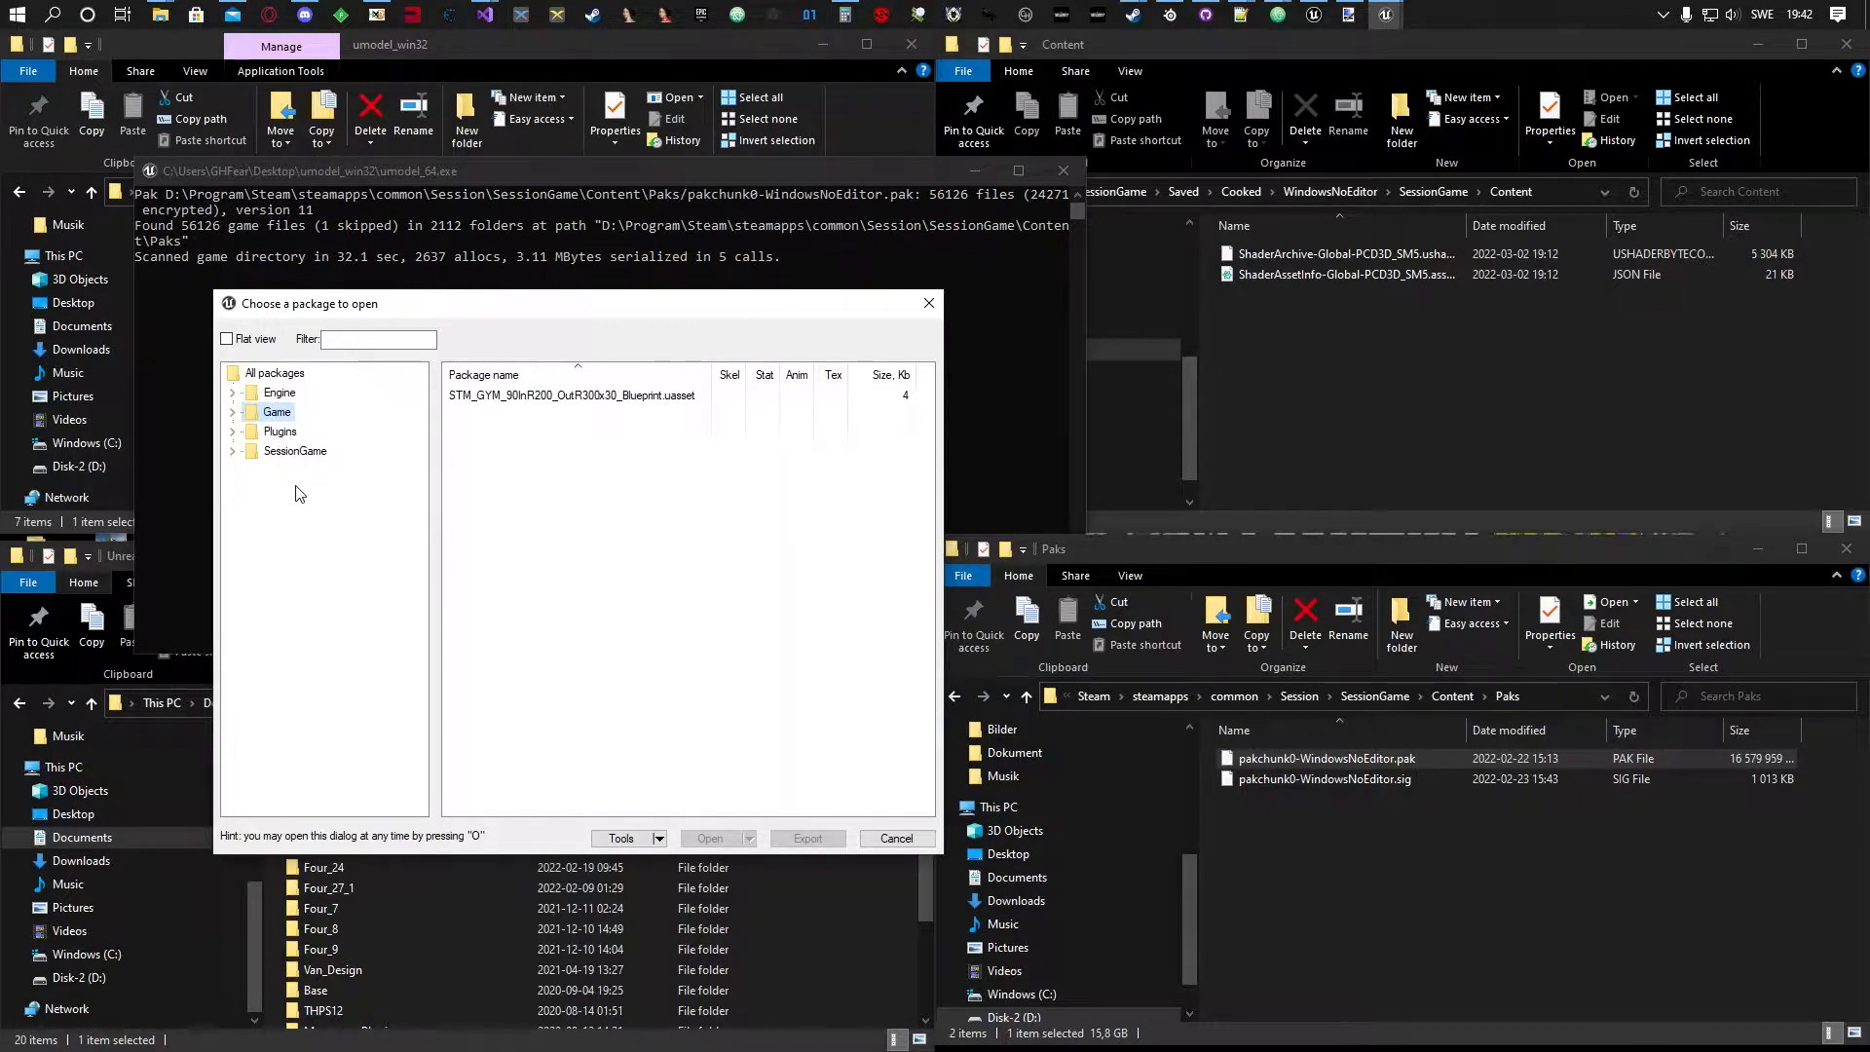
Expand Game, Character, Uniques and Ribsman in the package tree and list the contents of its Textures and Materials folders.
click(232, 413)
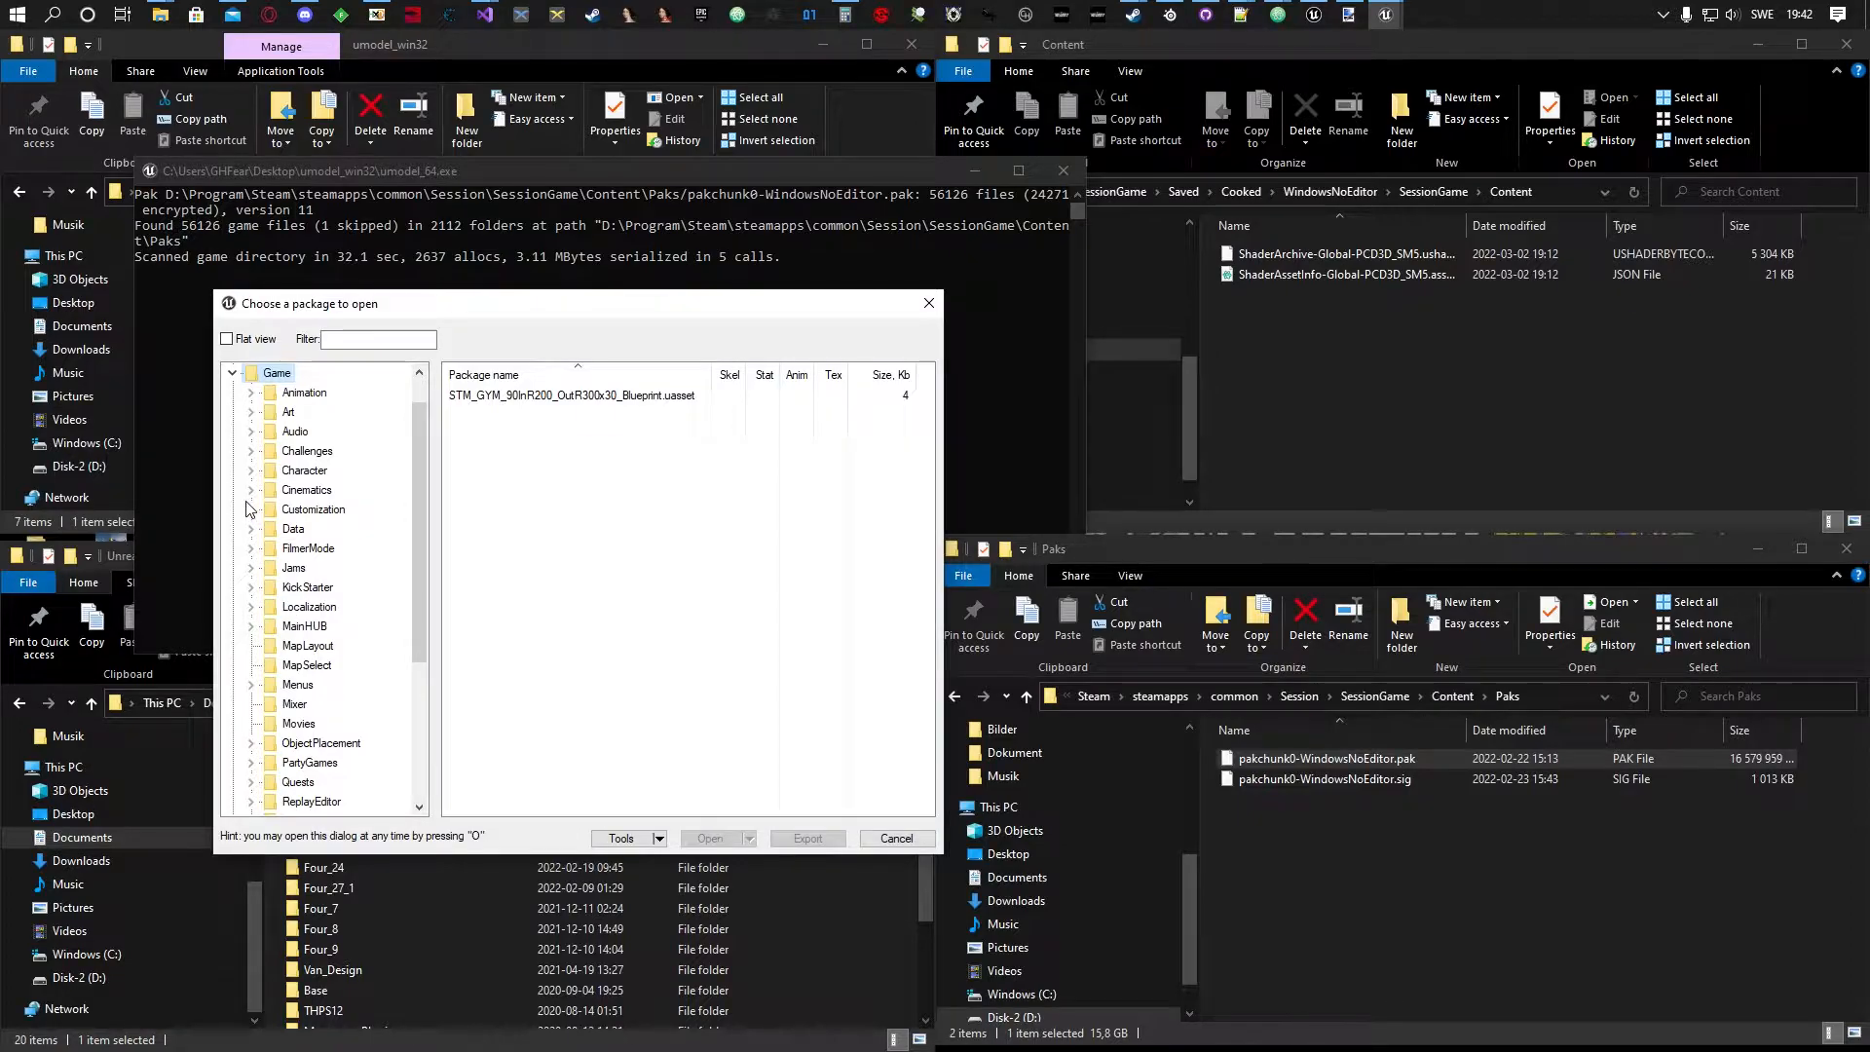
click(251, 471)
click(269, 510)
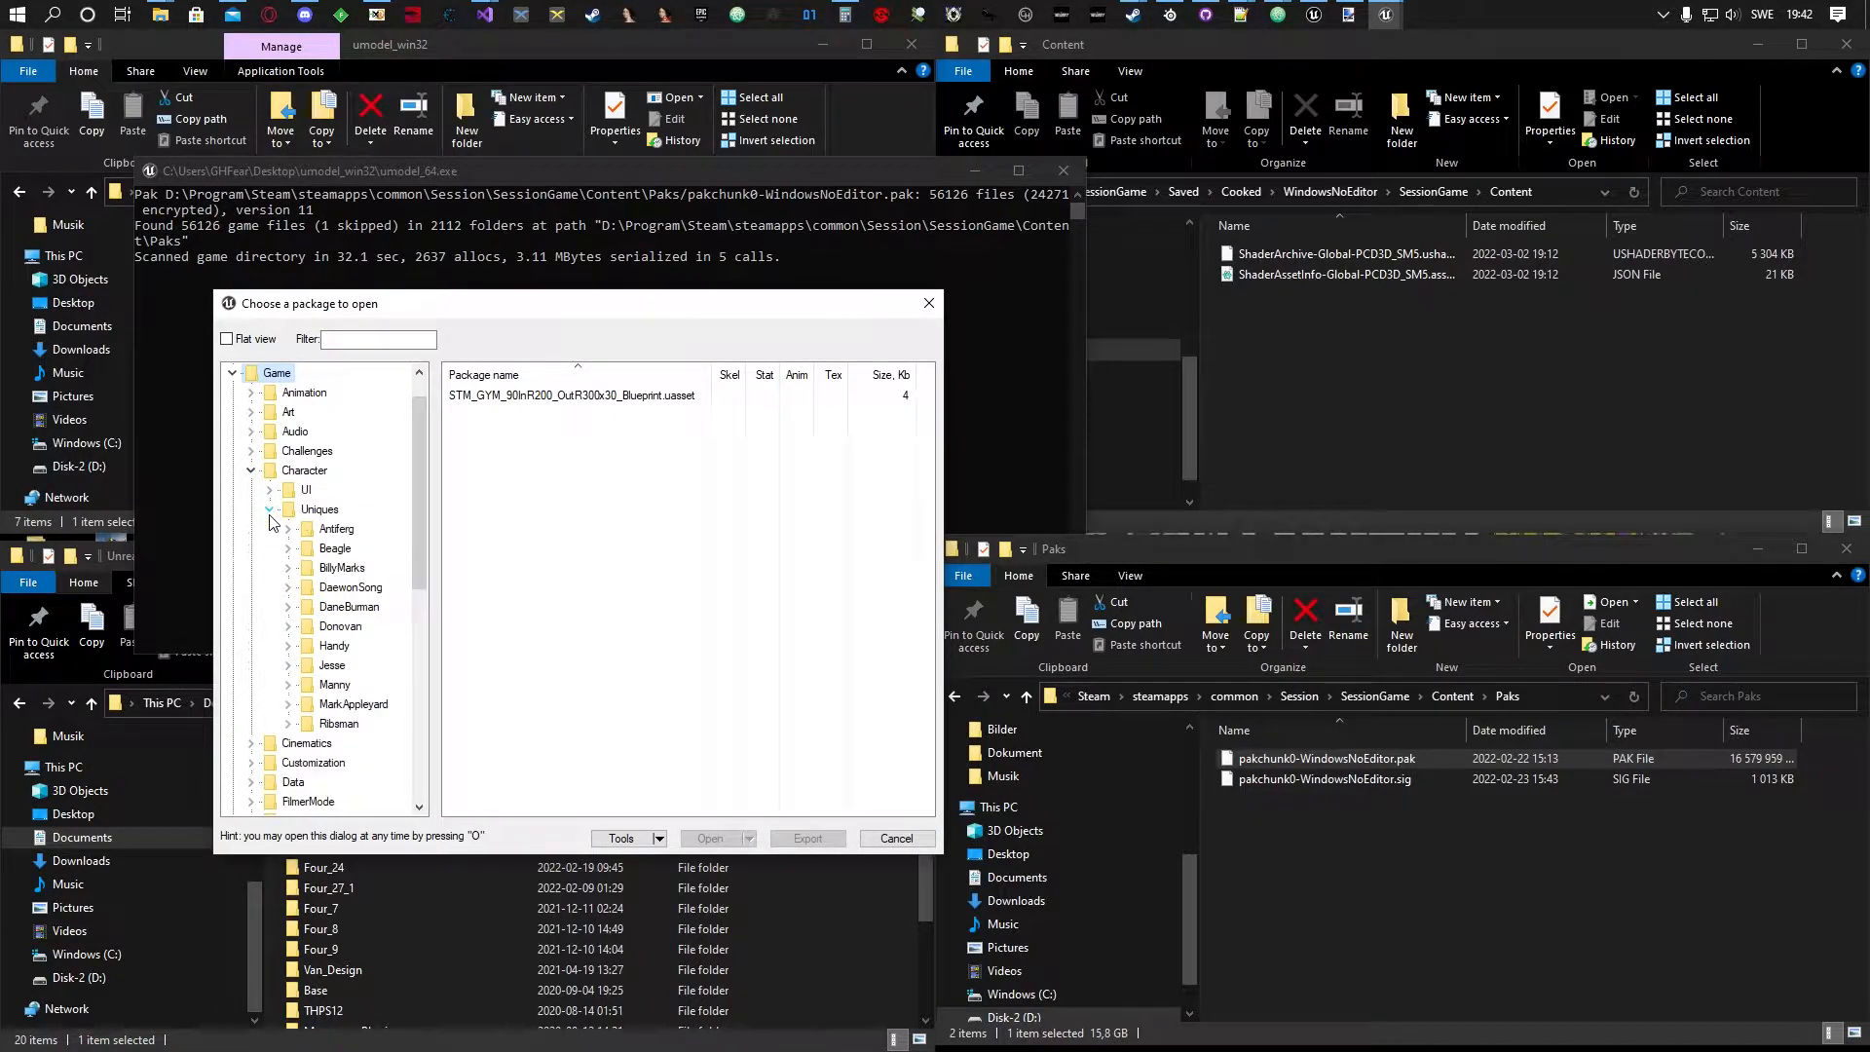
click(287, 724)
click(356, 782)
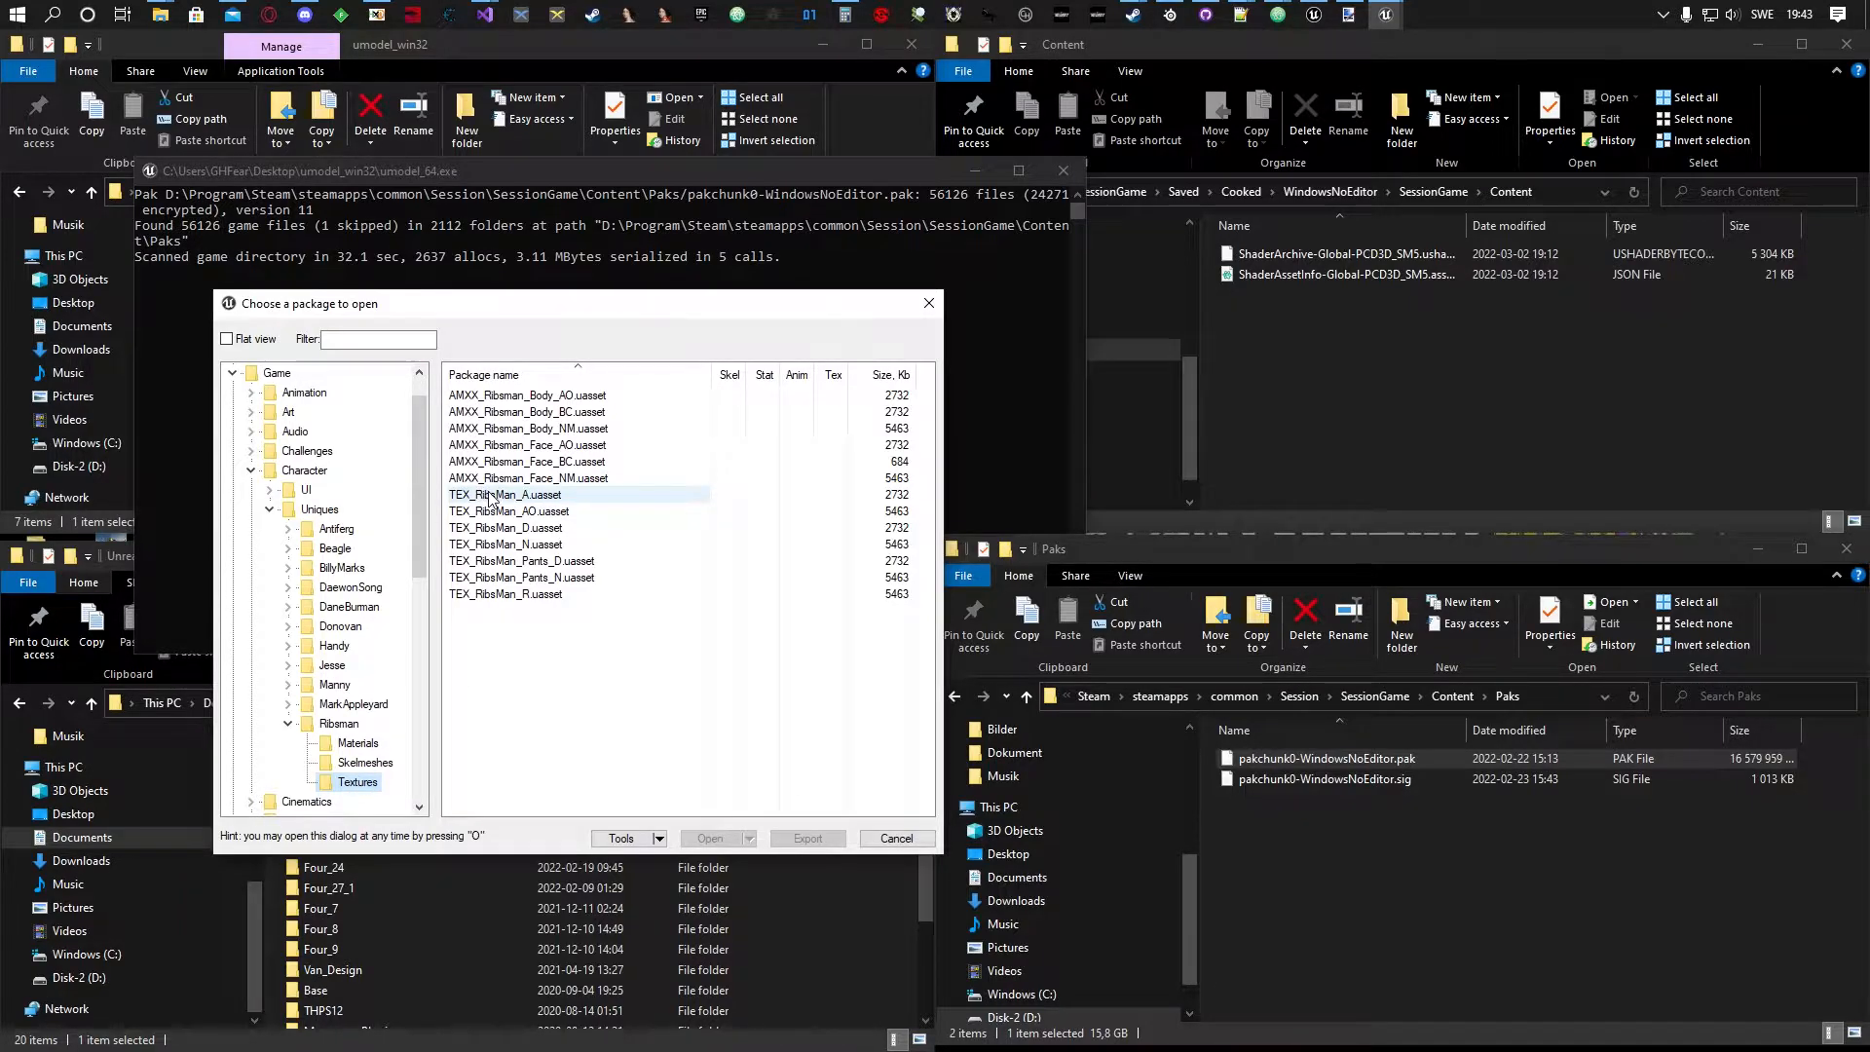
click(359, 743)
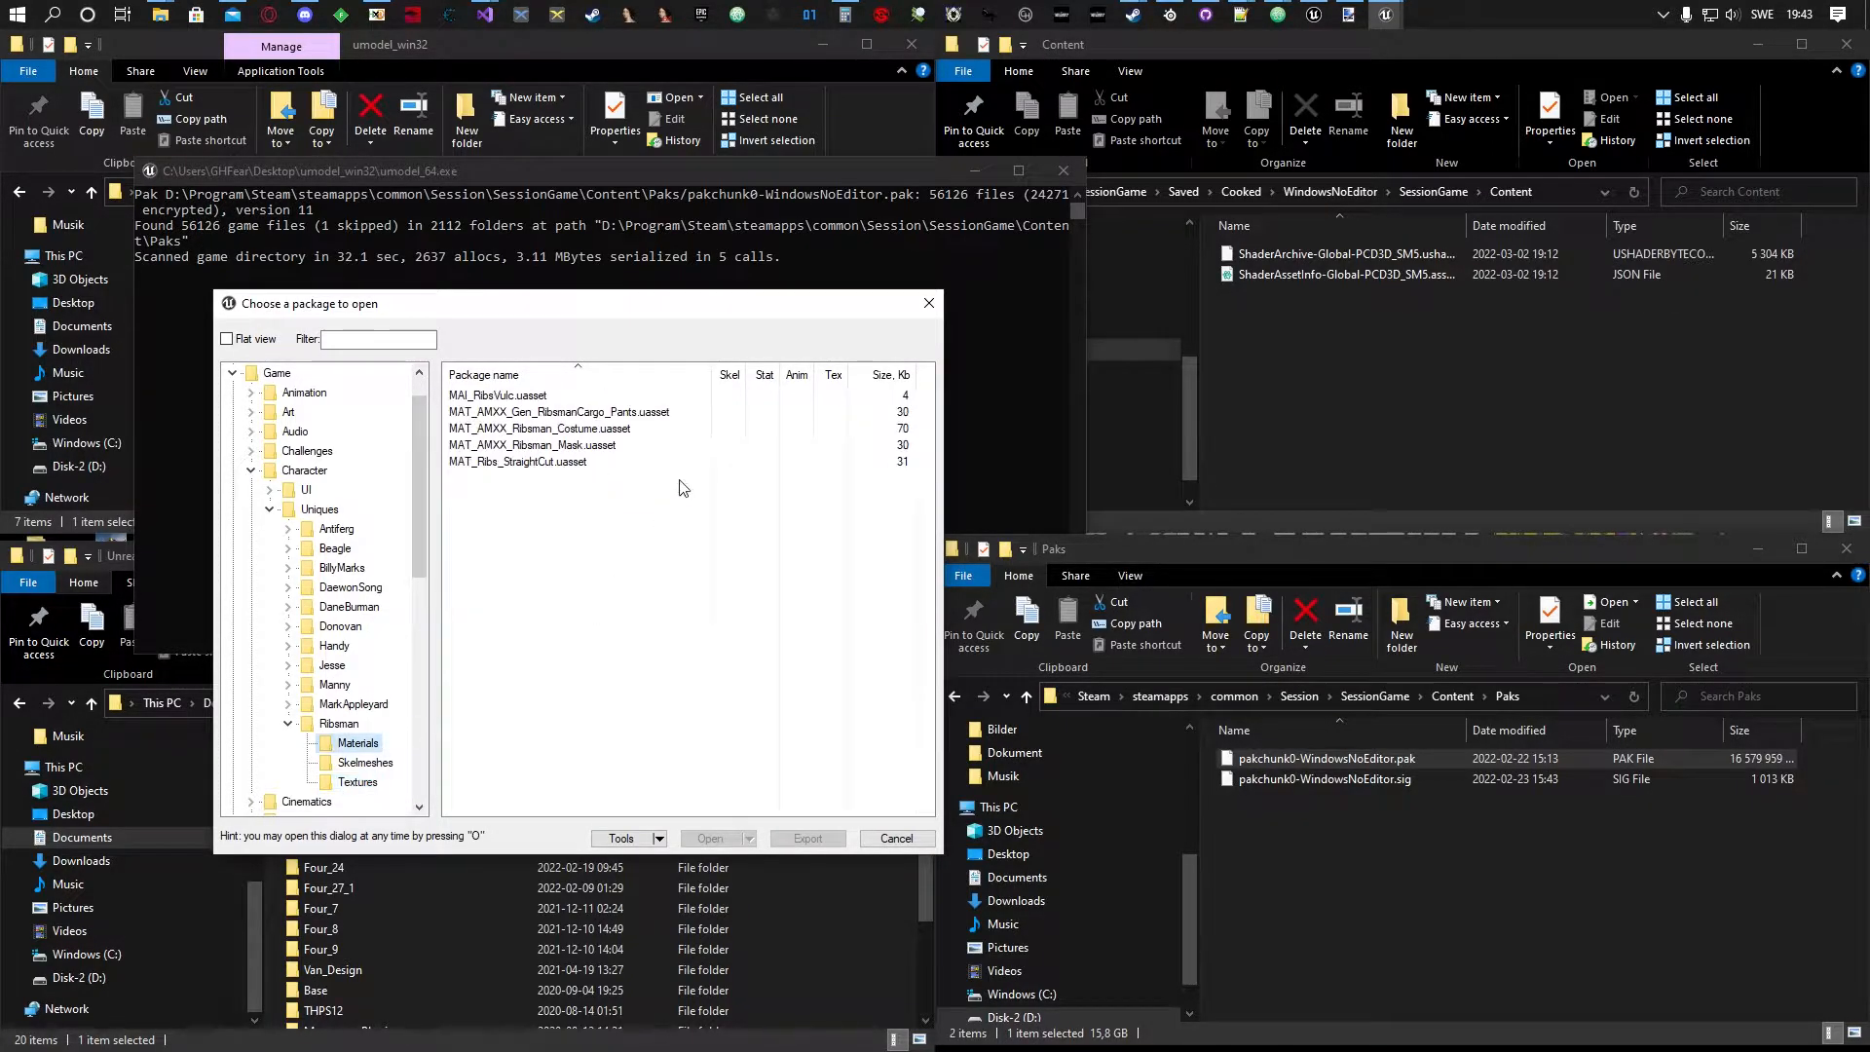
Open MAT_AMXX_Ribsman_Costume.uasset and choose Unreal engine 4.27 as the game's engine version.
double_click(534, 430)
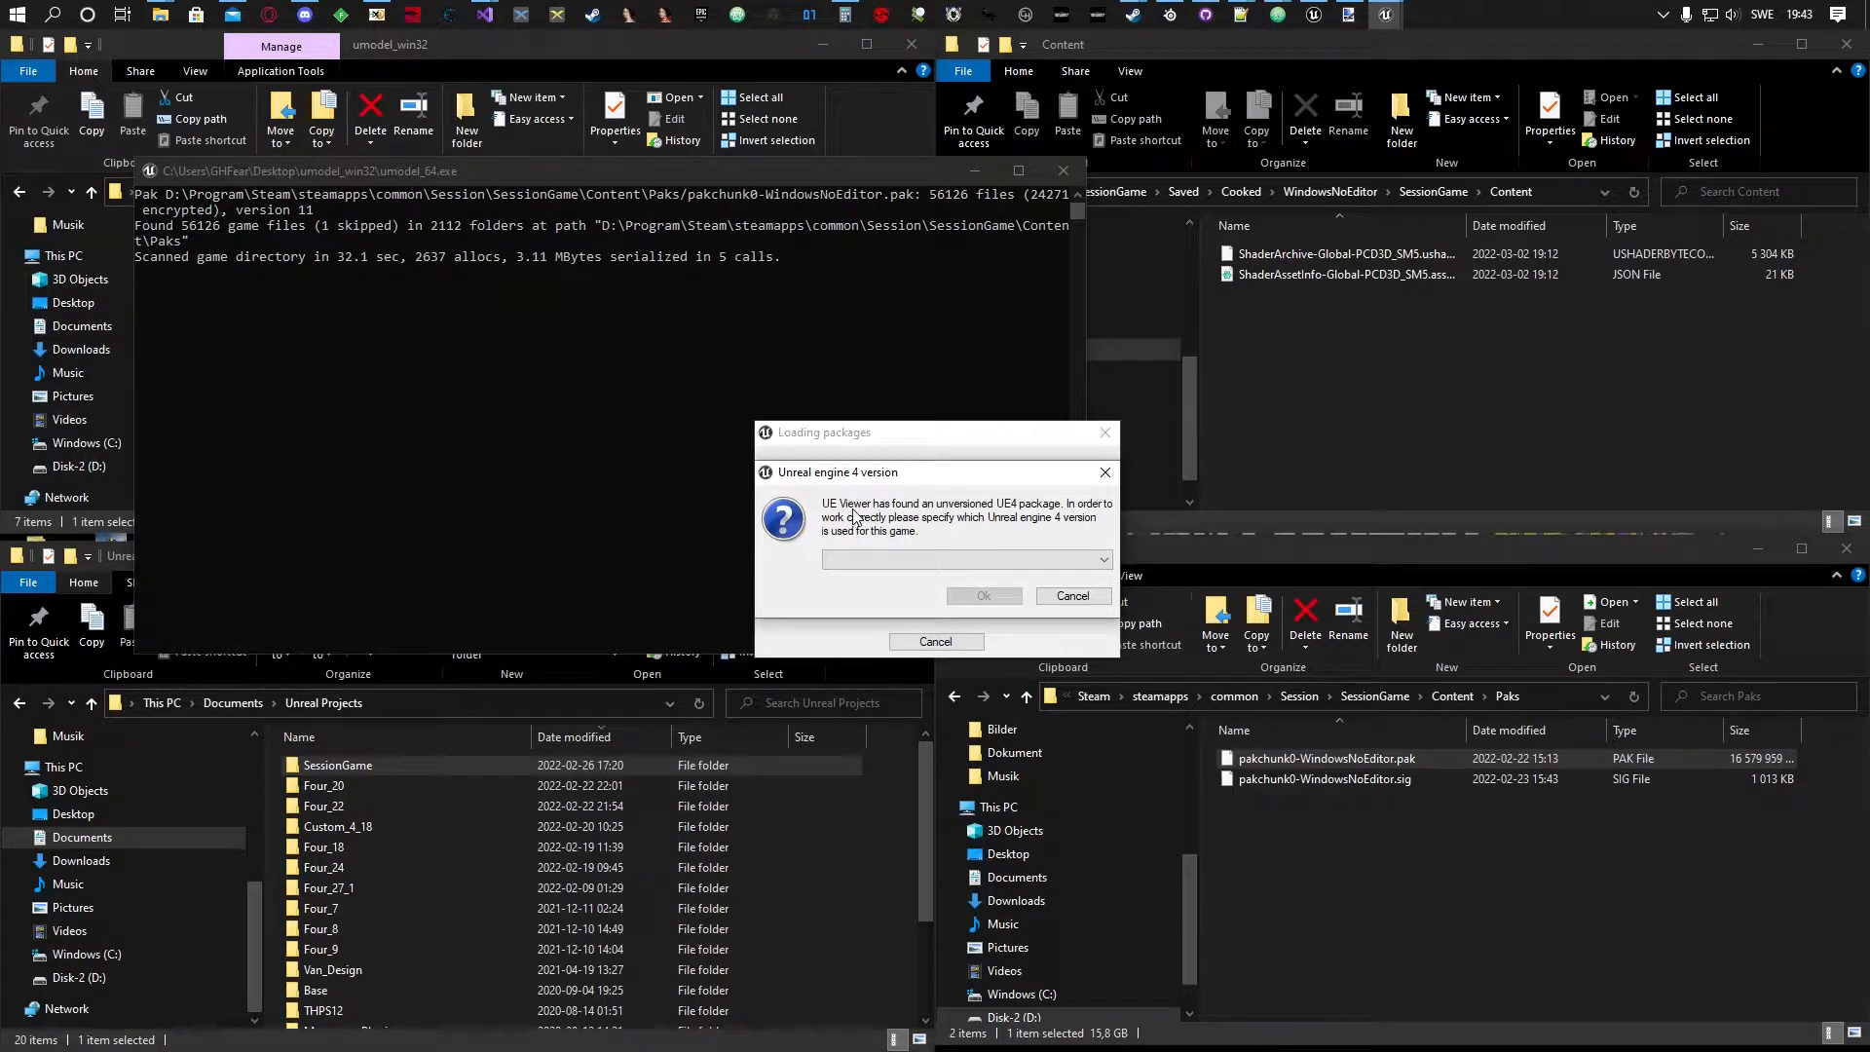
click(1035, 561)
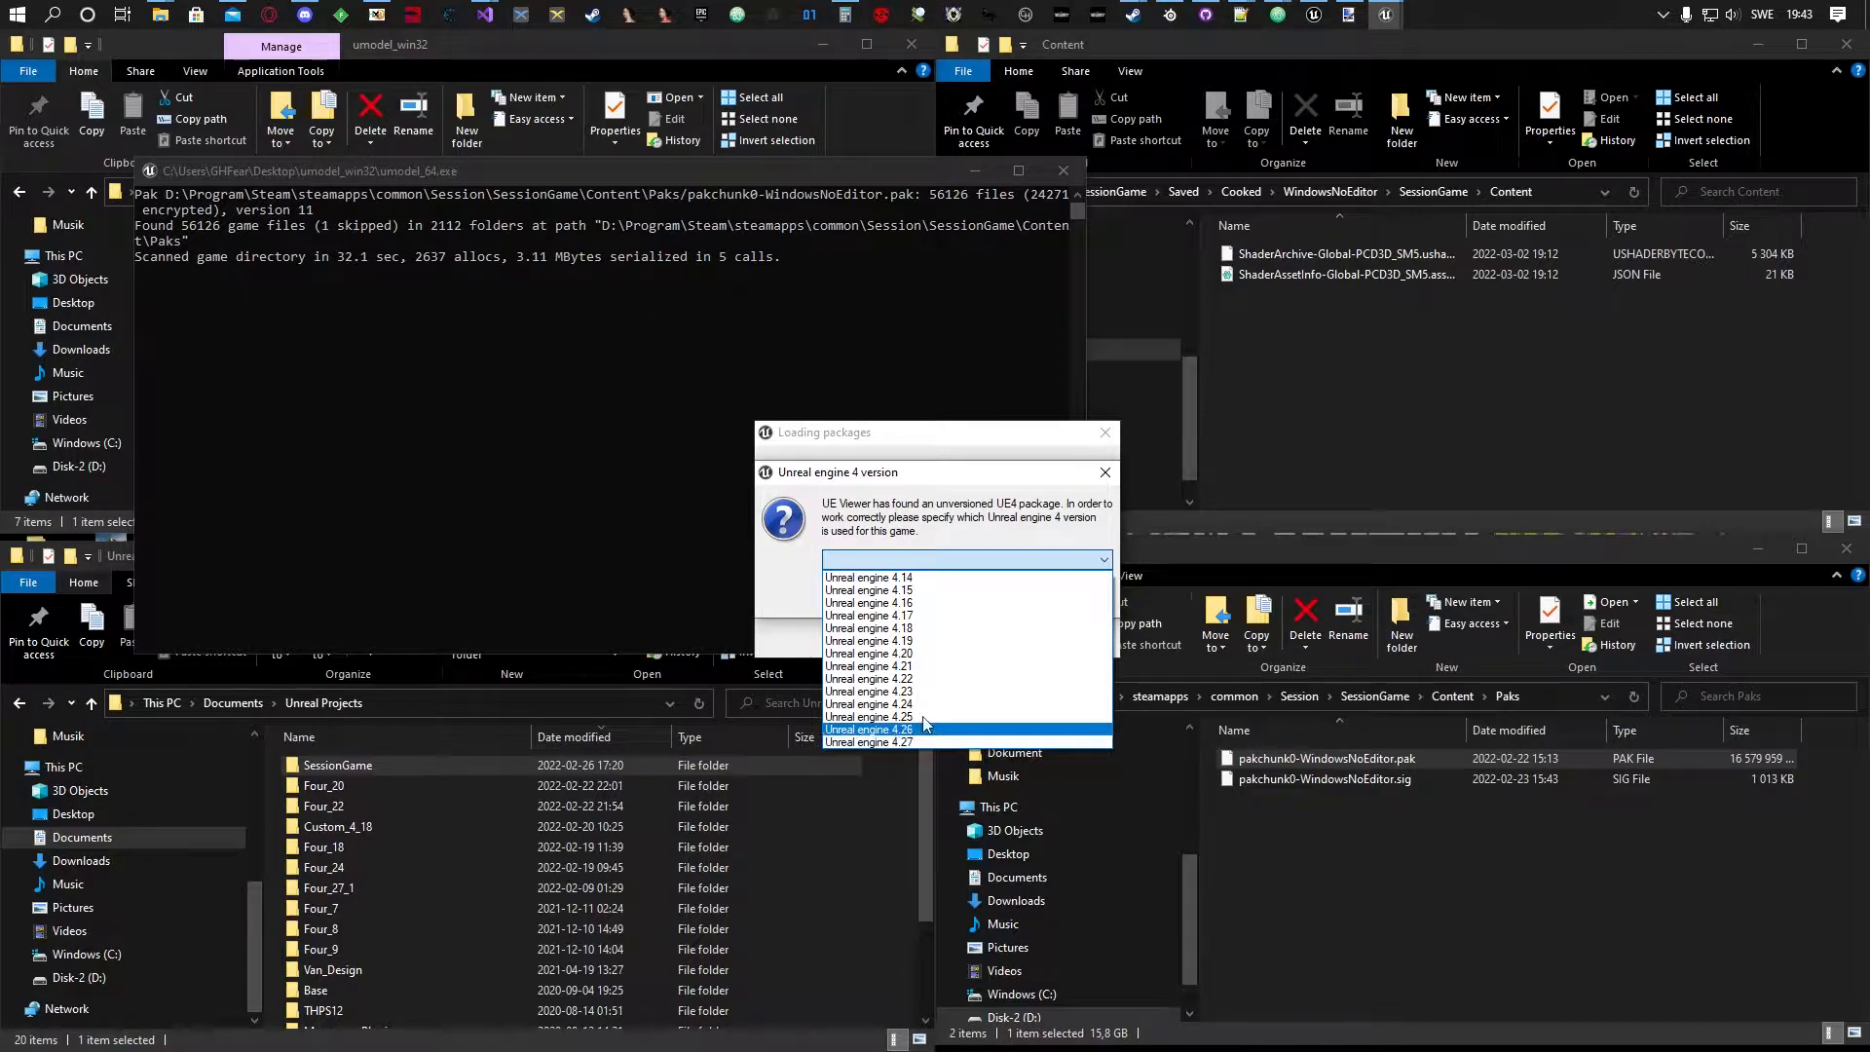
click(903, 742)
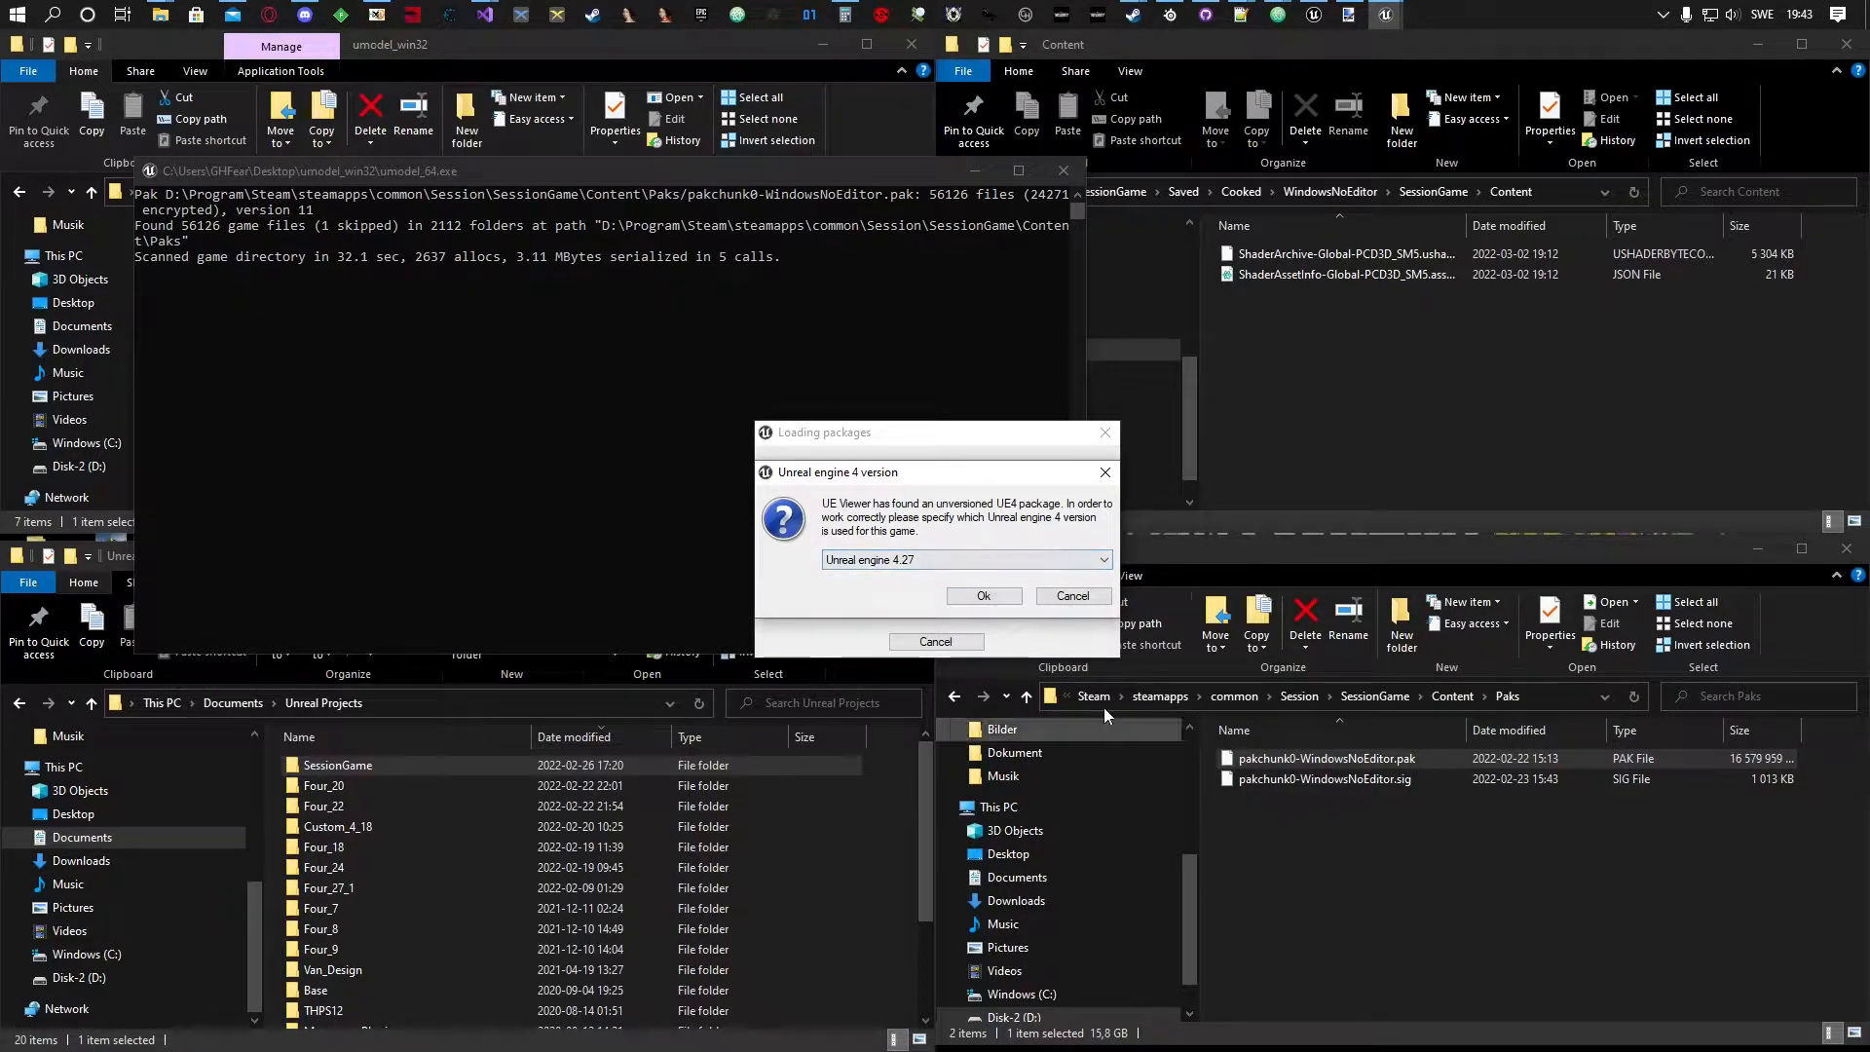
Browse to SessionGame\Binaries\Win64 and check the file version in the detailed properties of SessionGame-Win64-Shipping.exe.
click(1401, 886)
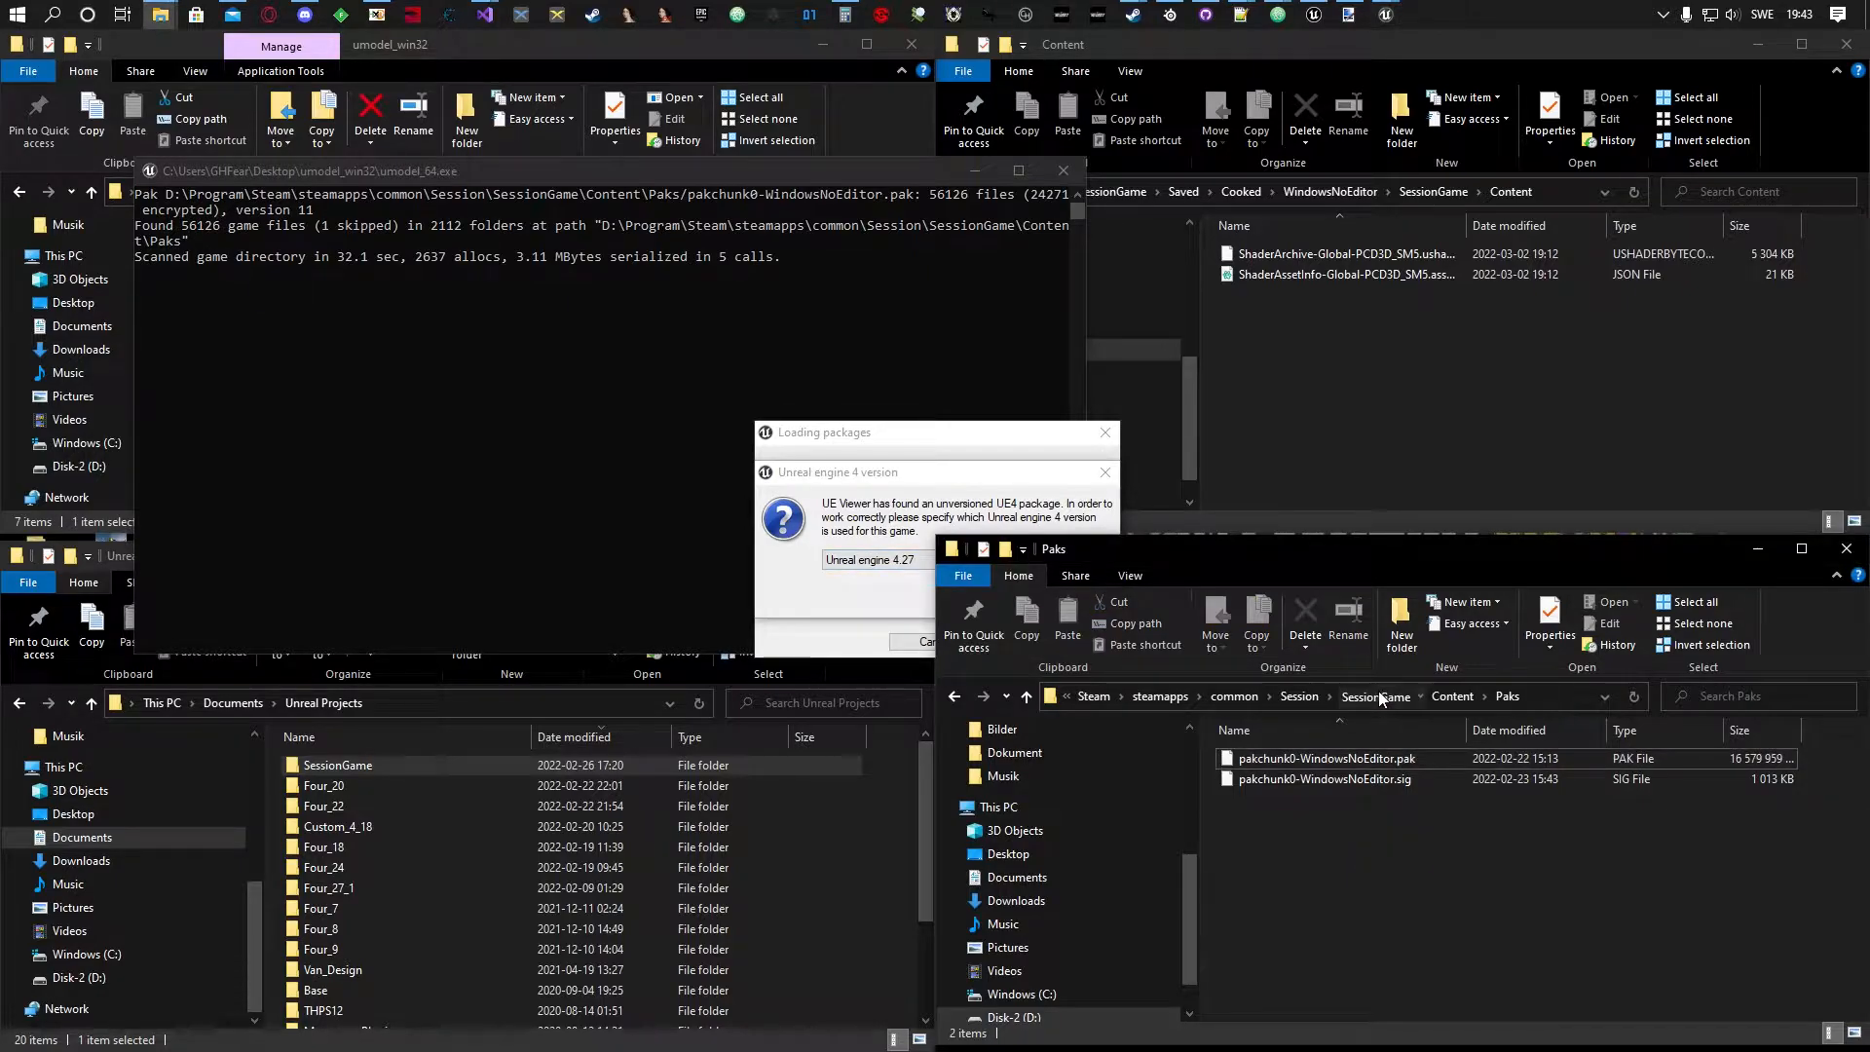
click(1377, 692)
double_click(1258, 762)
double_click(1264, 758)
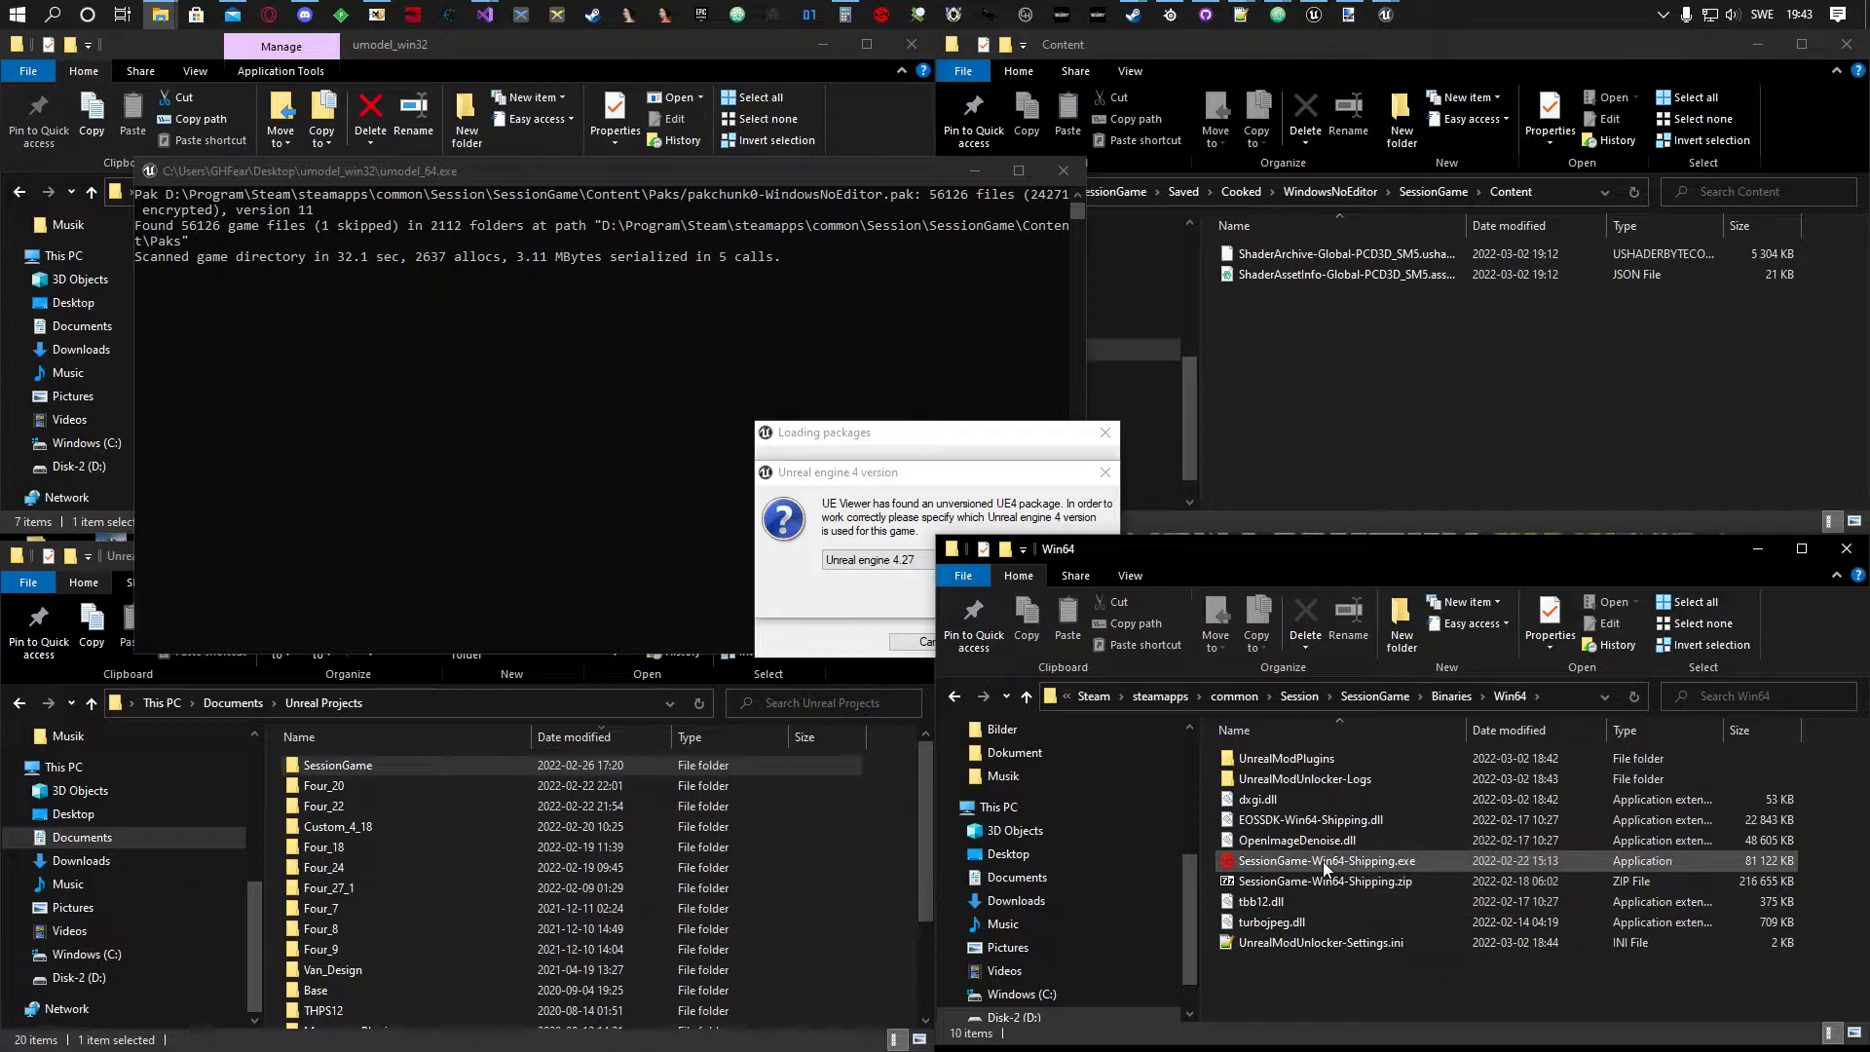
right_click(1313, 859)
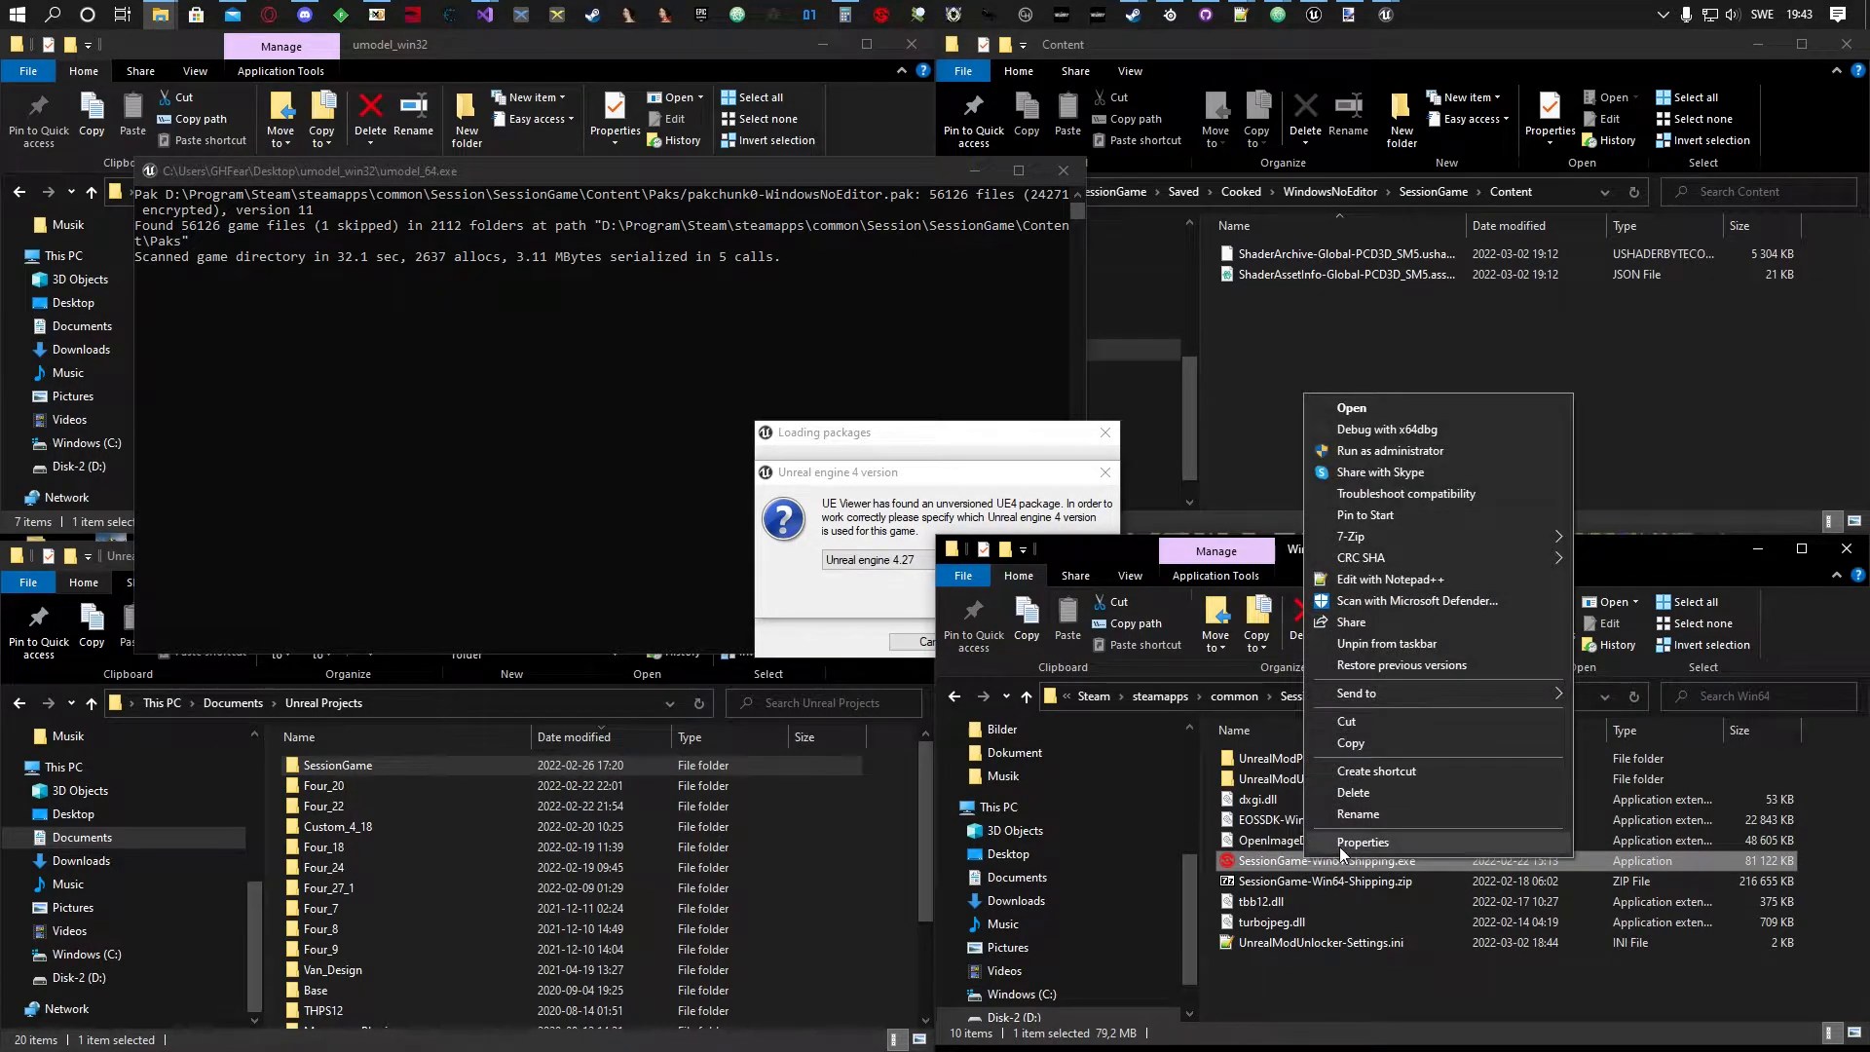
click(1362, 842)
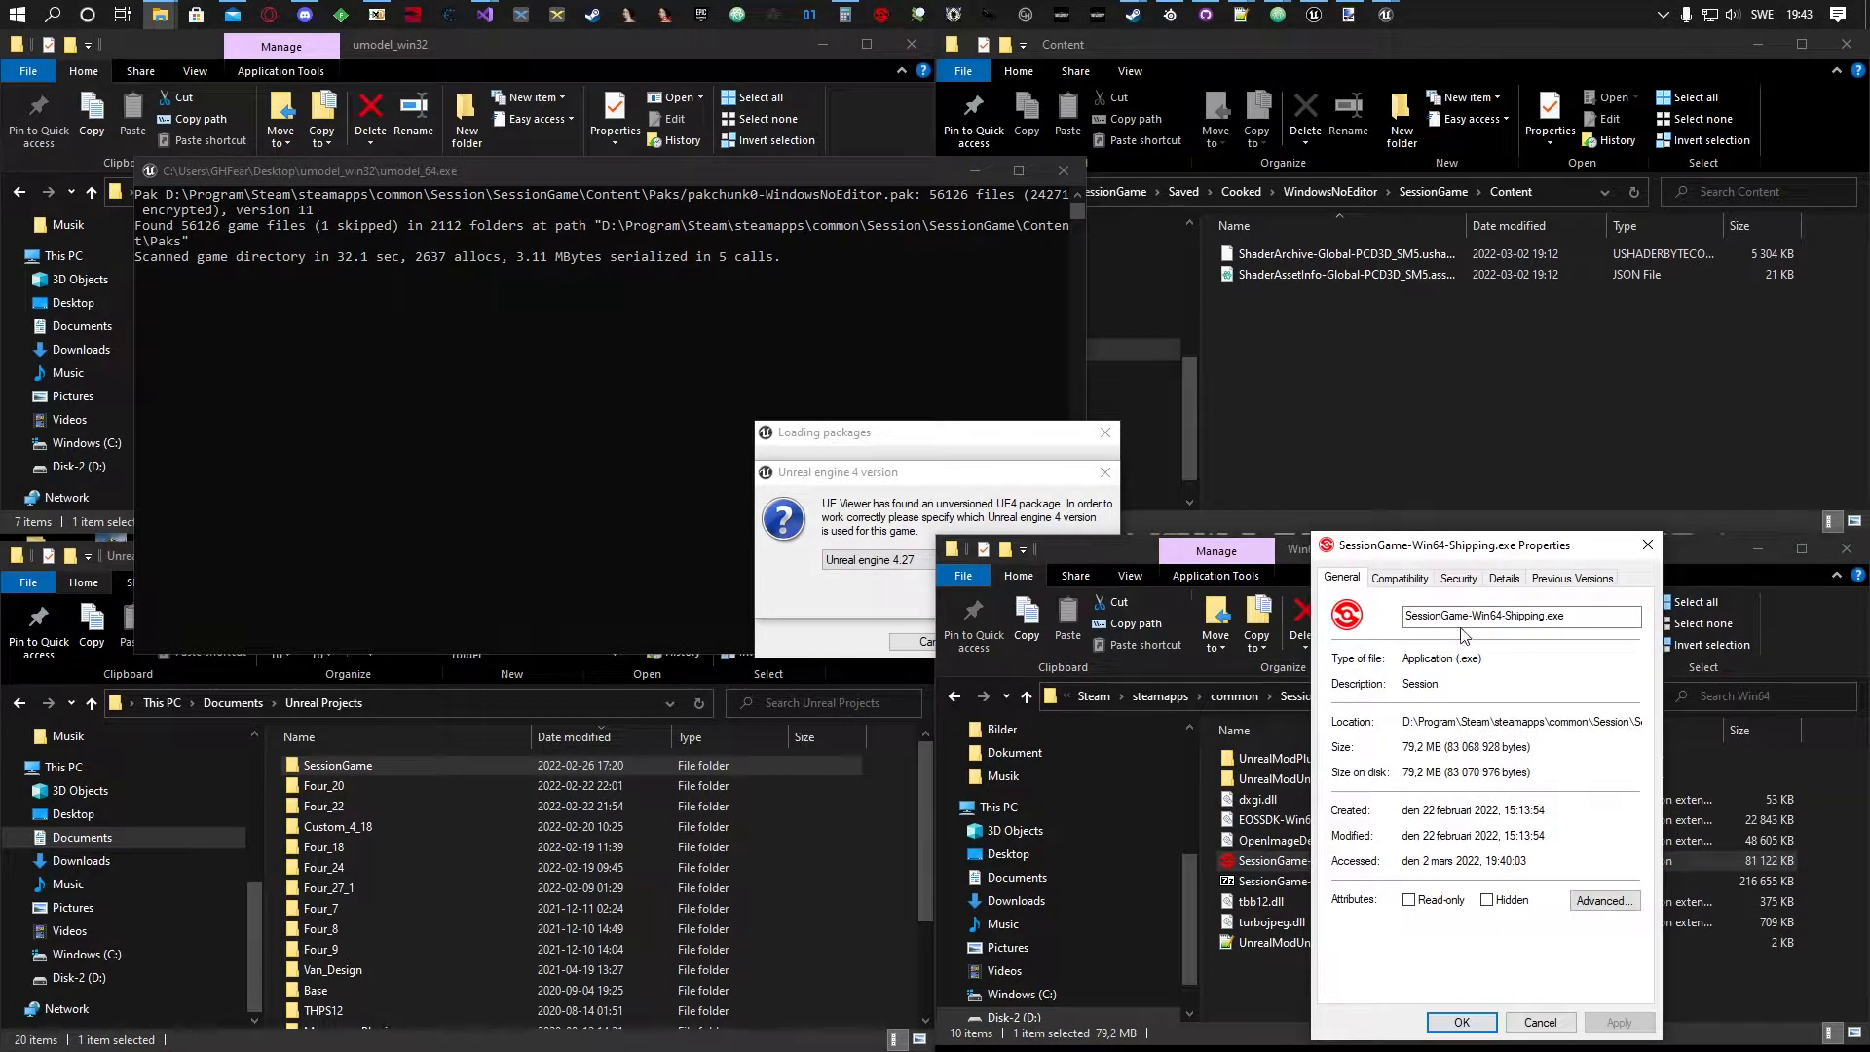
click(1504, 578)
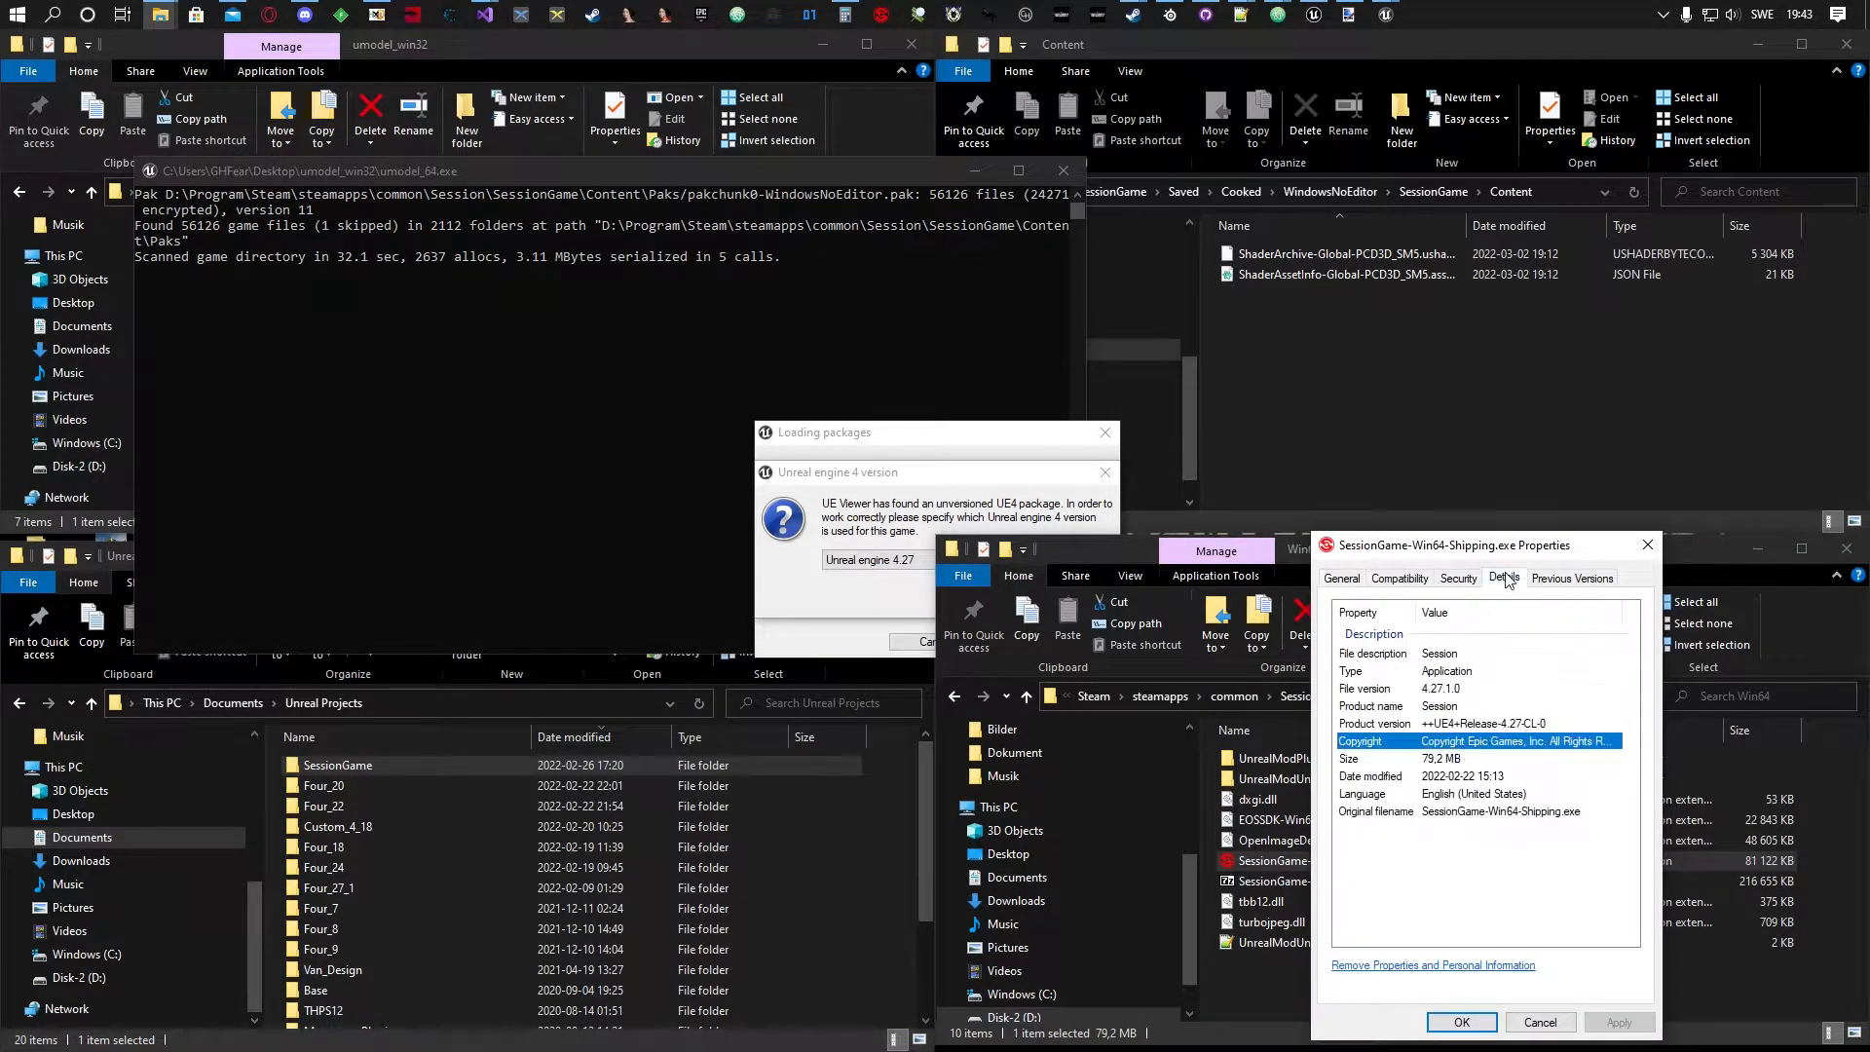
click(1363, 689)
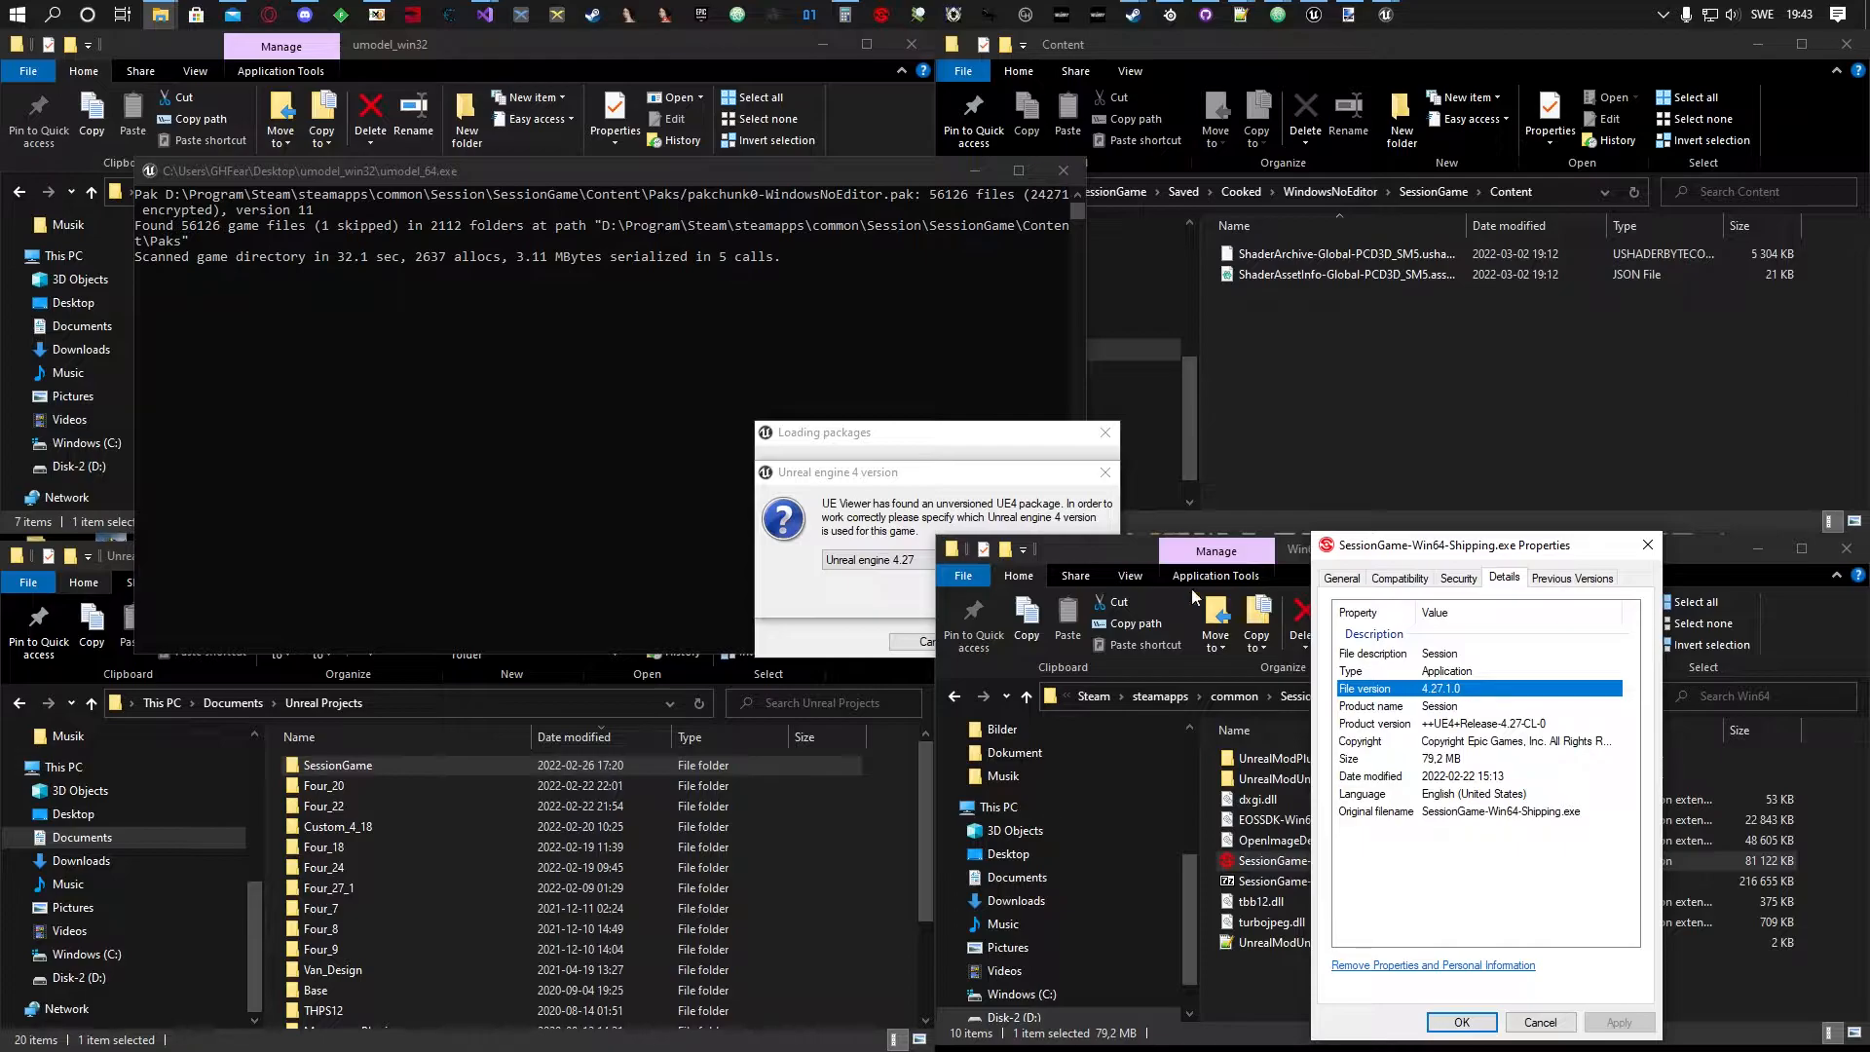
Return to the engine version prompt, select Unreal engine 4.27, and confirm to load the costume material.
click(939, 474)
click(912, 561)
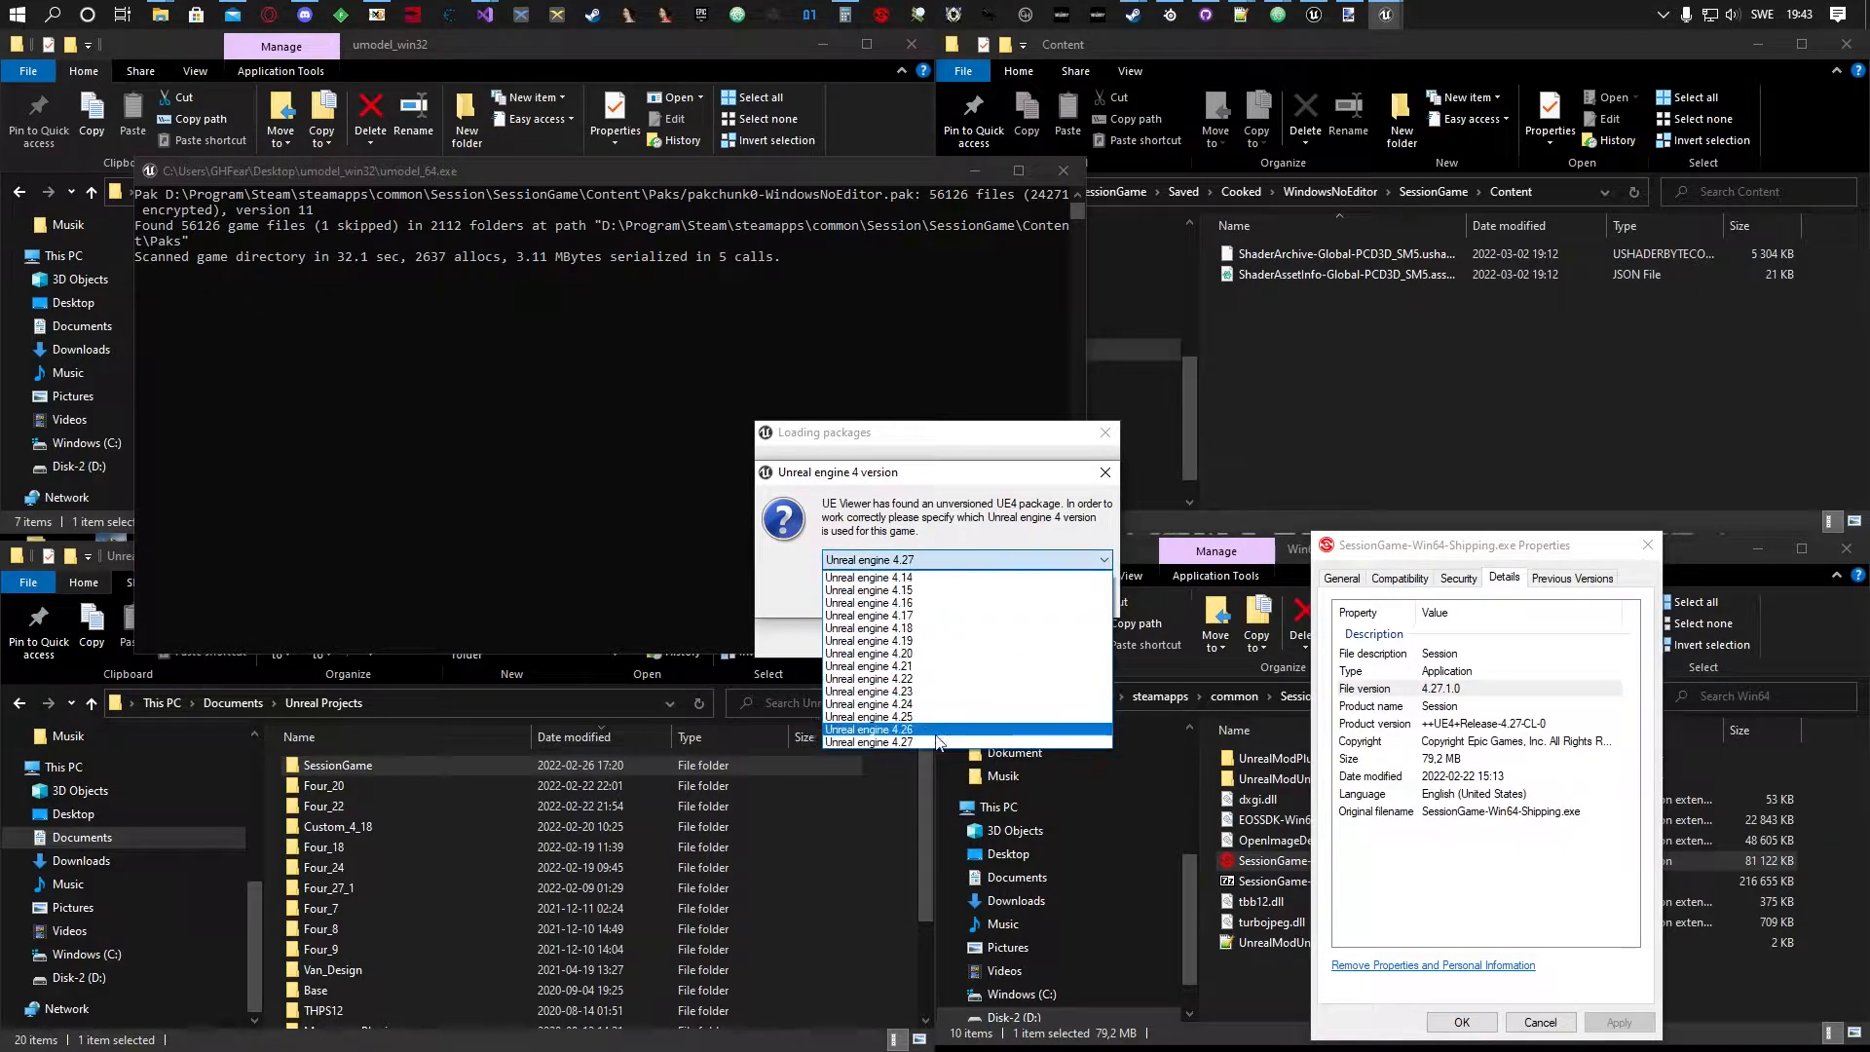
click(911, 738)
click(985, 596)
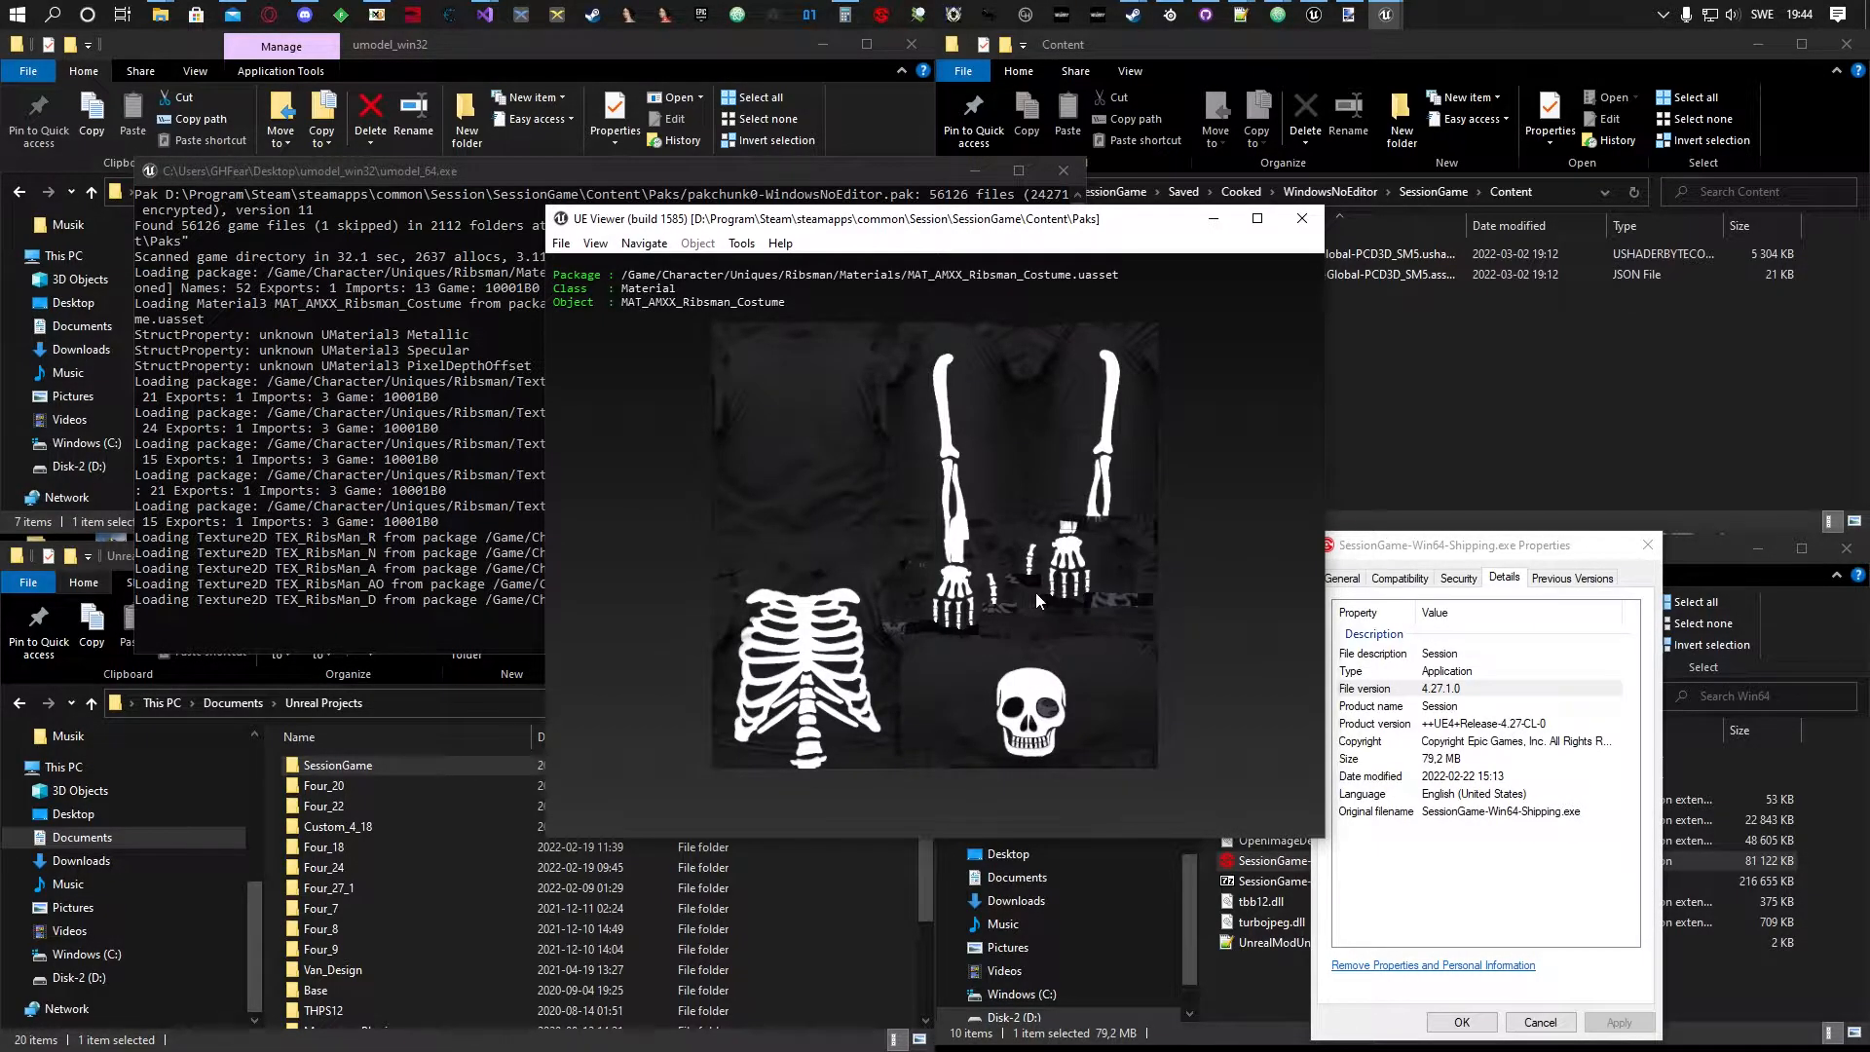
Close the executable's properties, then reopen the properties of SessionGame-Win64-Shipping.exe to review its information pages and close them.
drag(1505, 543, 1543, 528)
click(1686, 529)
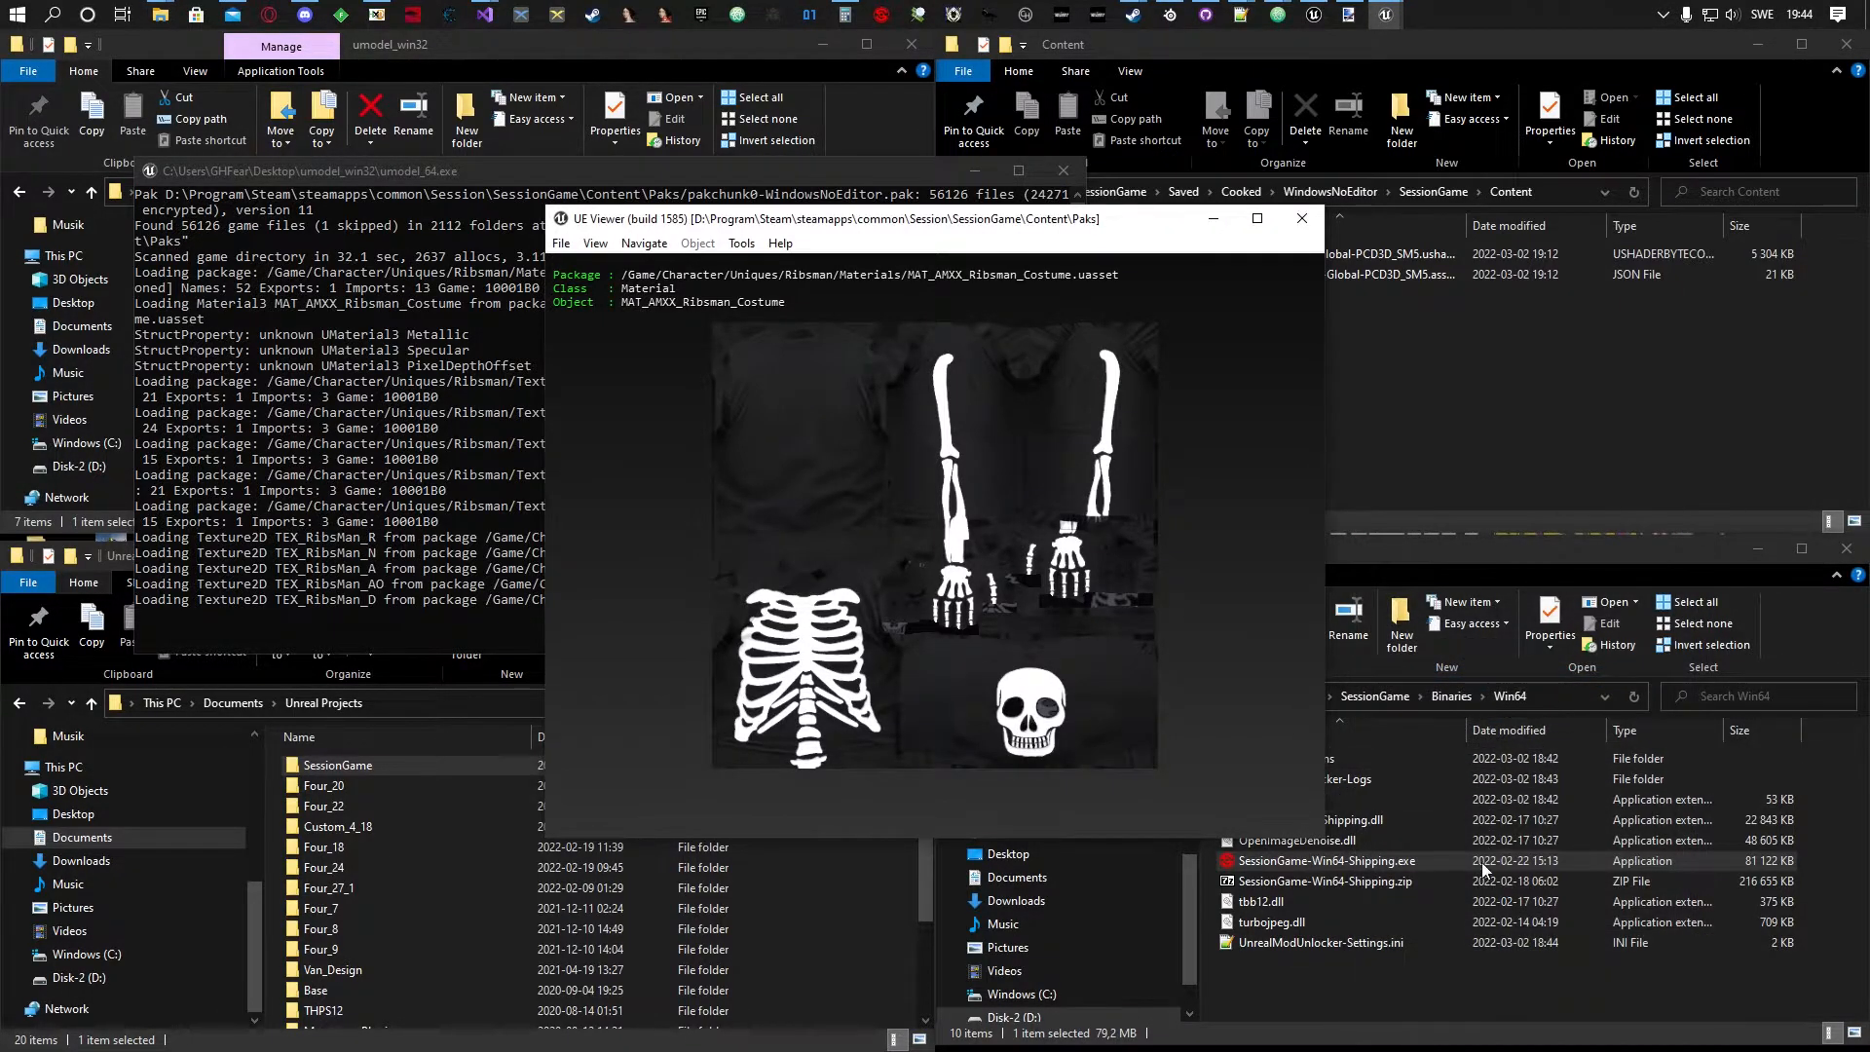
click(1365, 991)
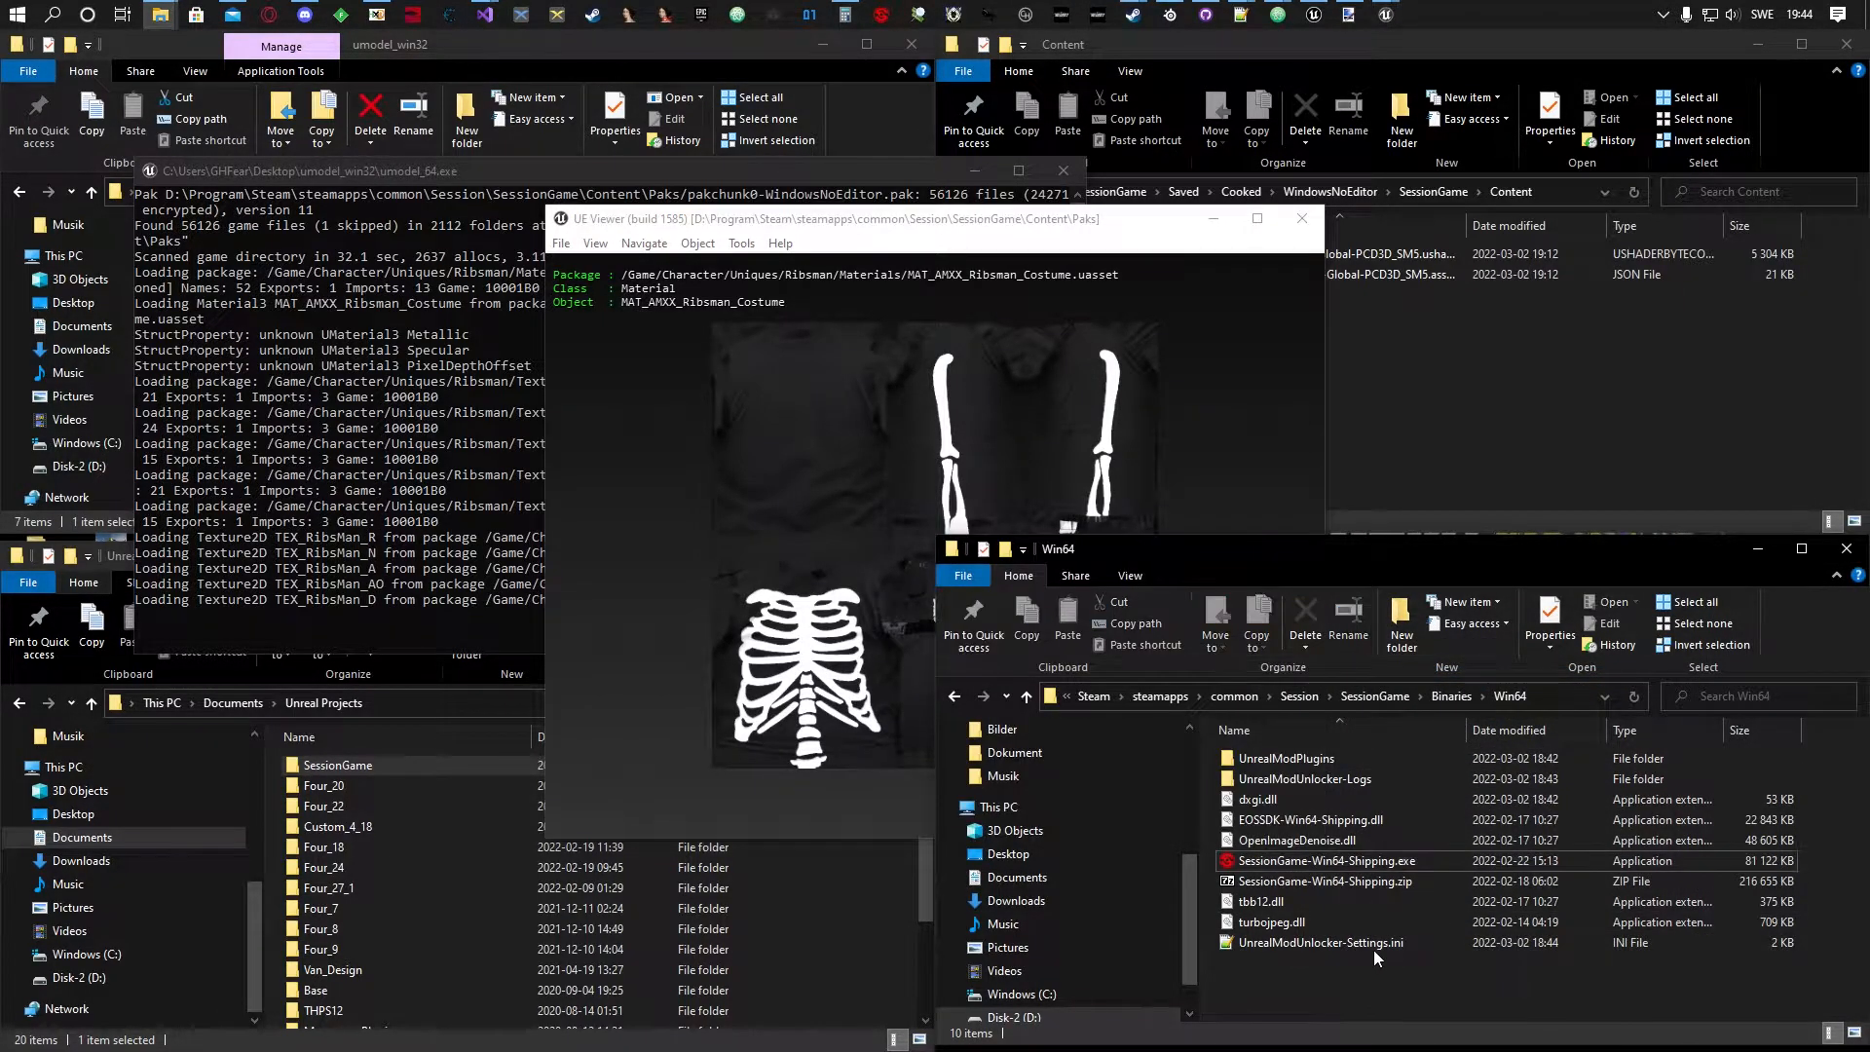
right_click(1337, 860)
click(1406, 851)
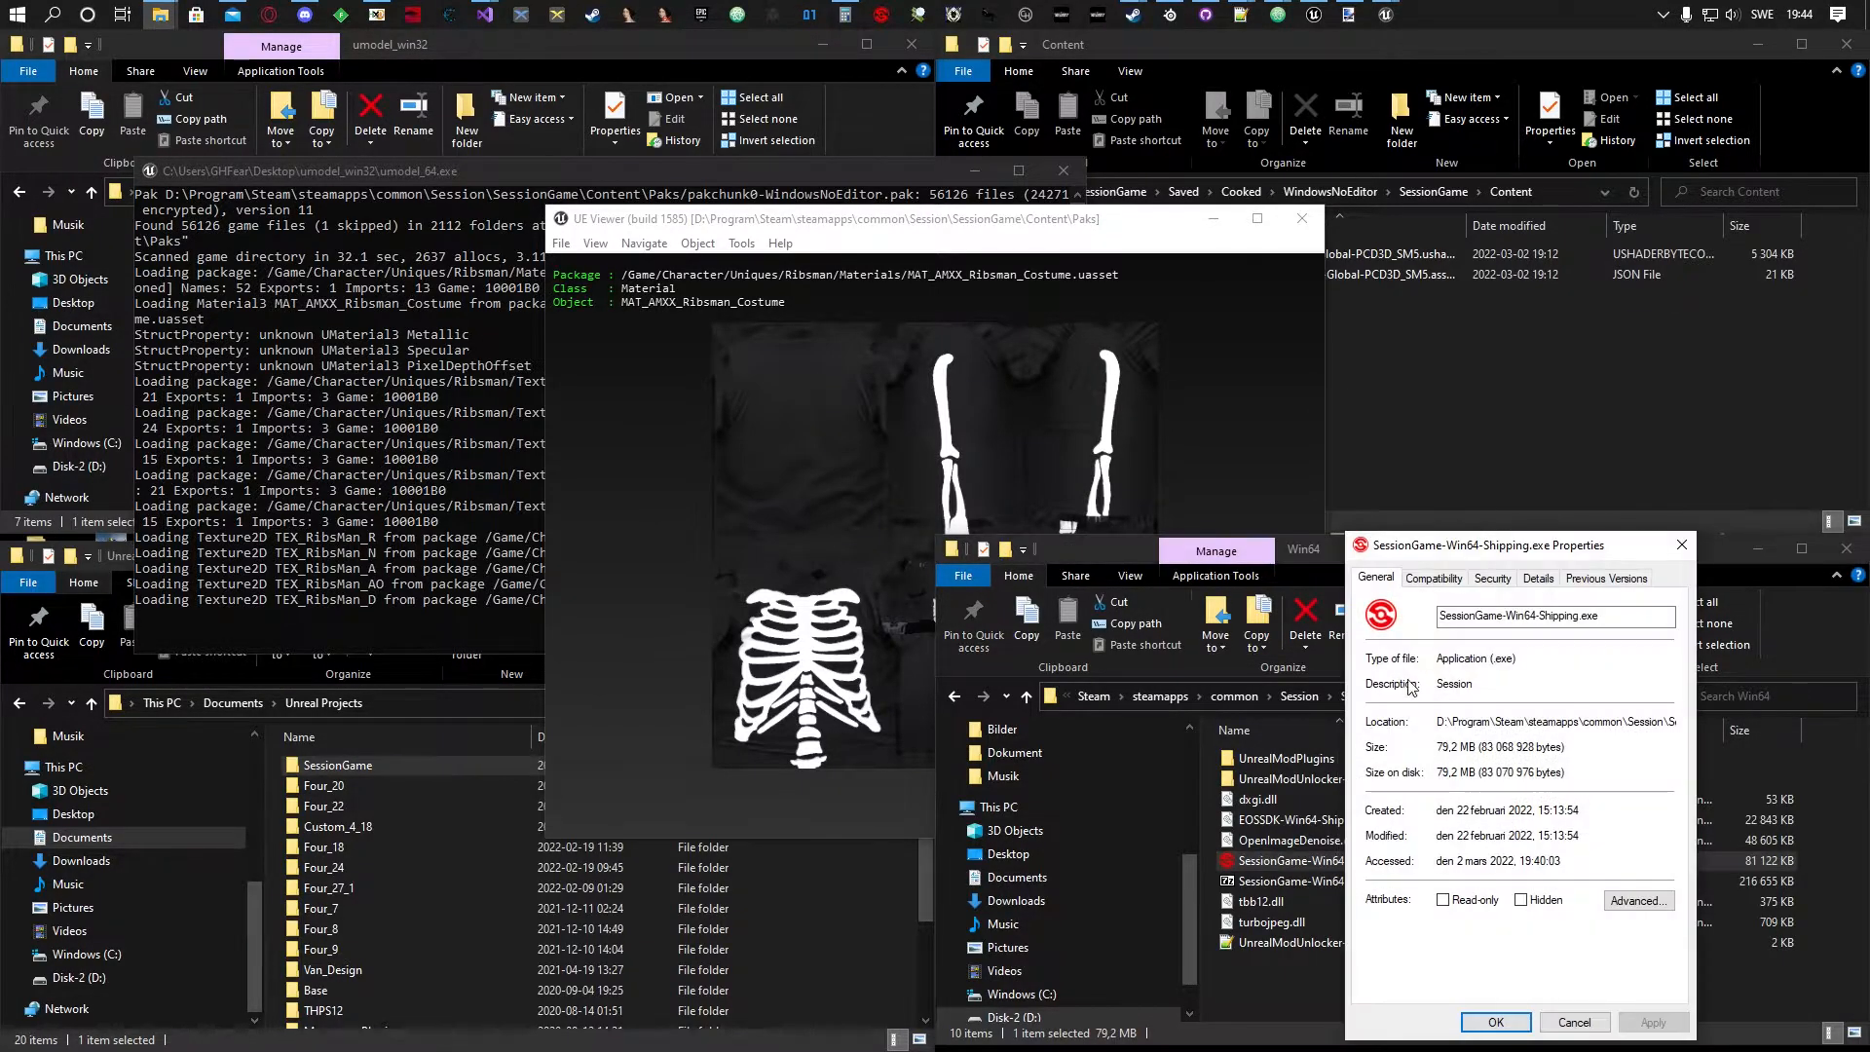
click(1493, 578)
click(1540, 578)
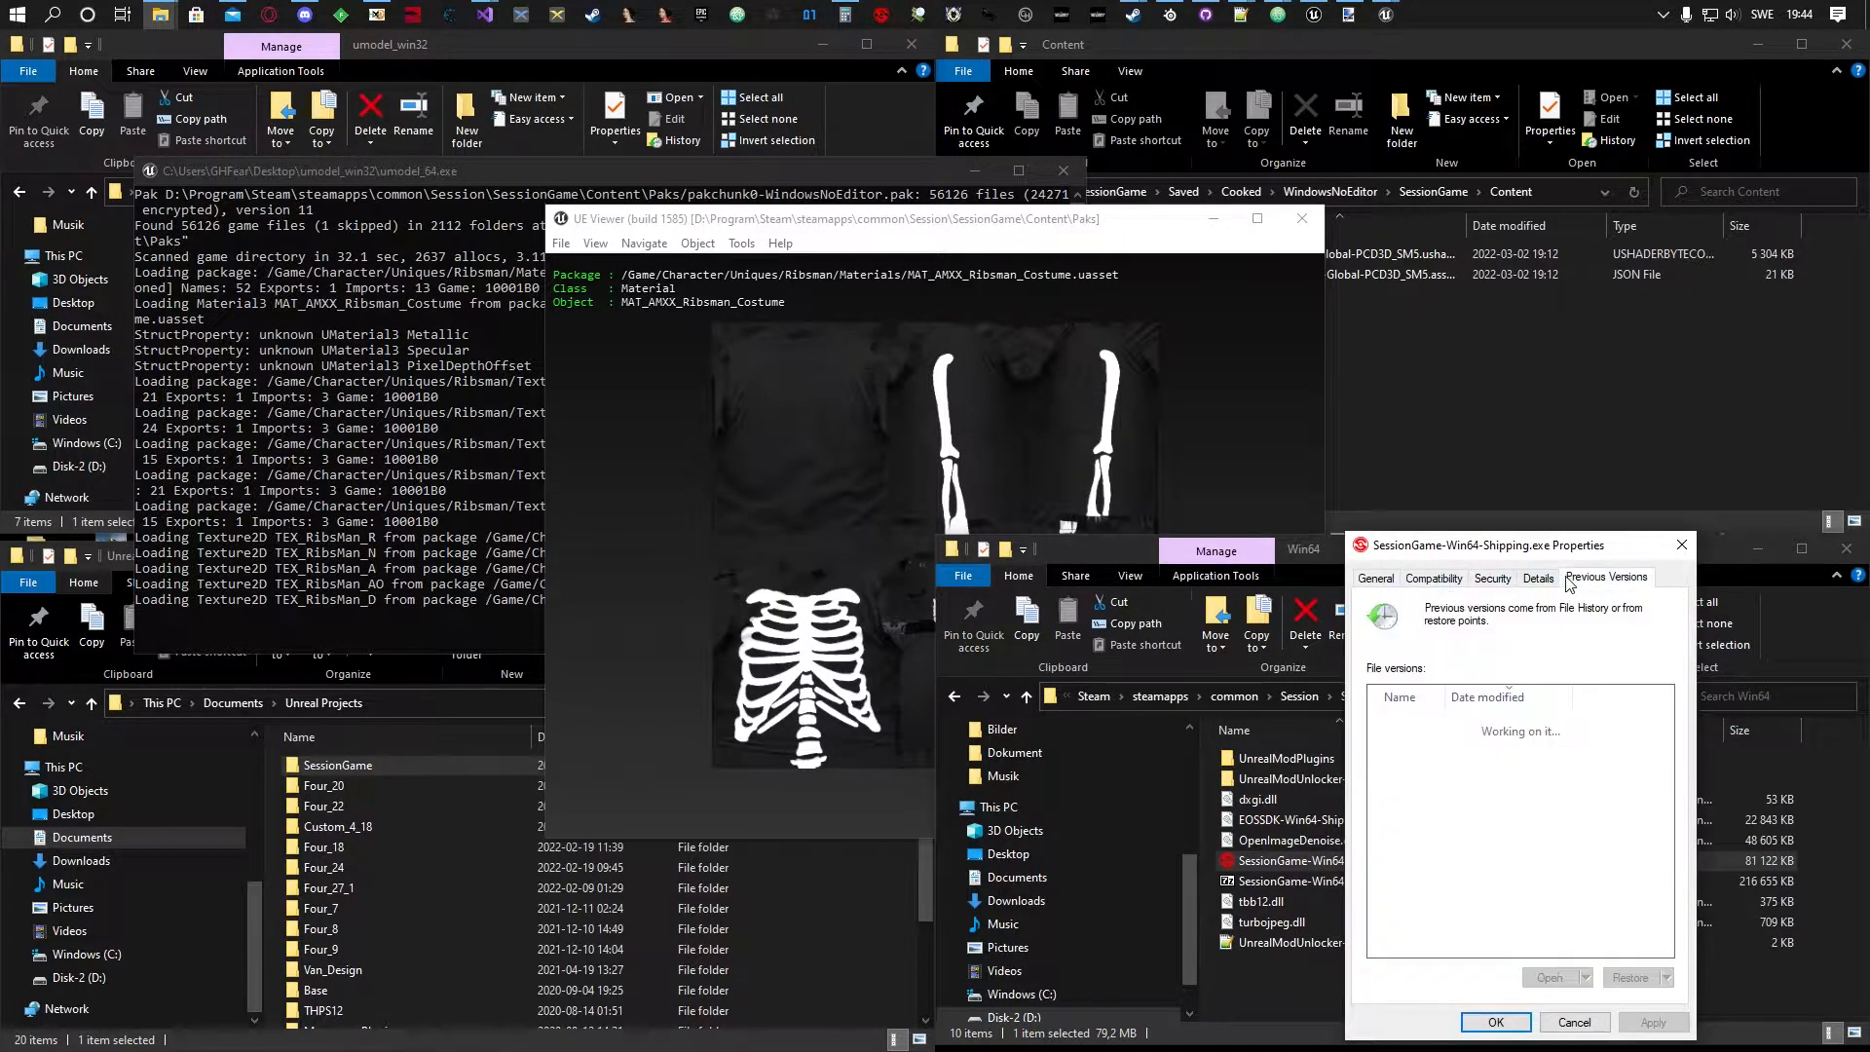
click(1681, 545)
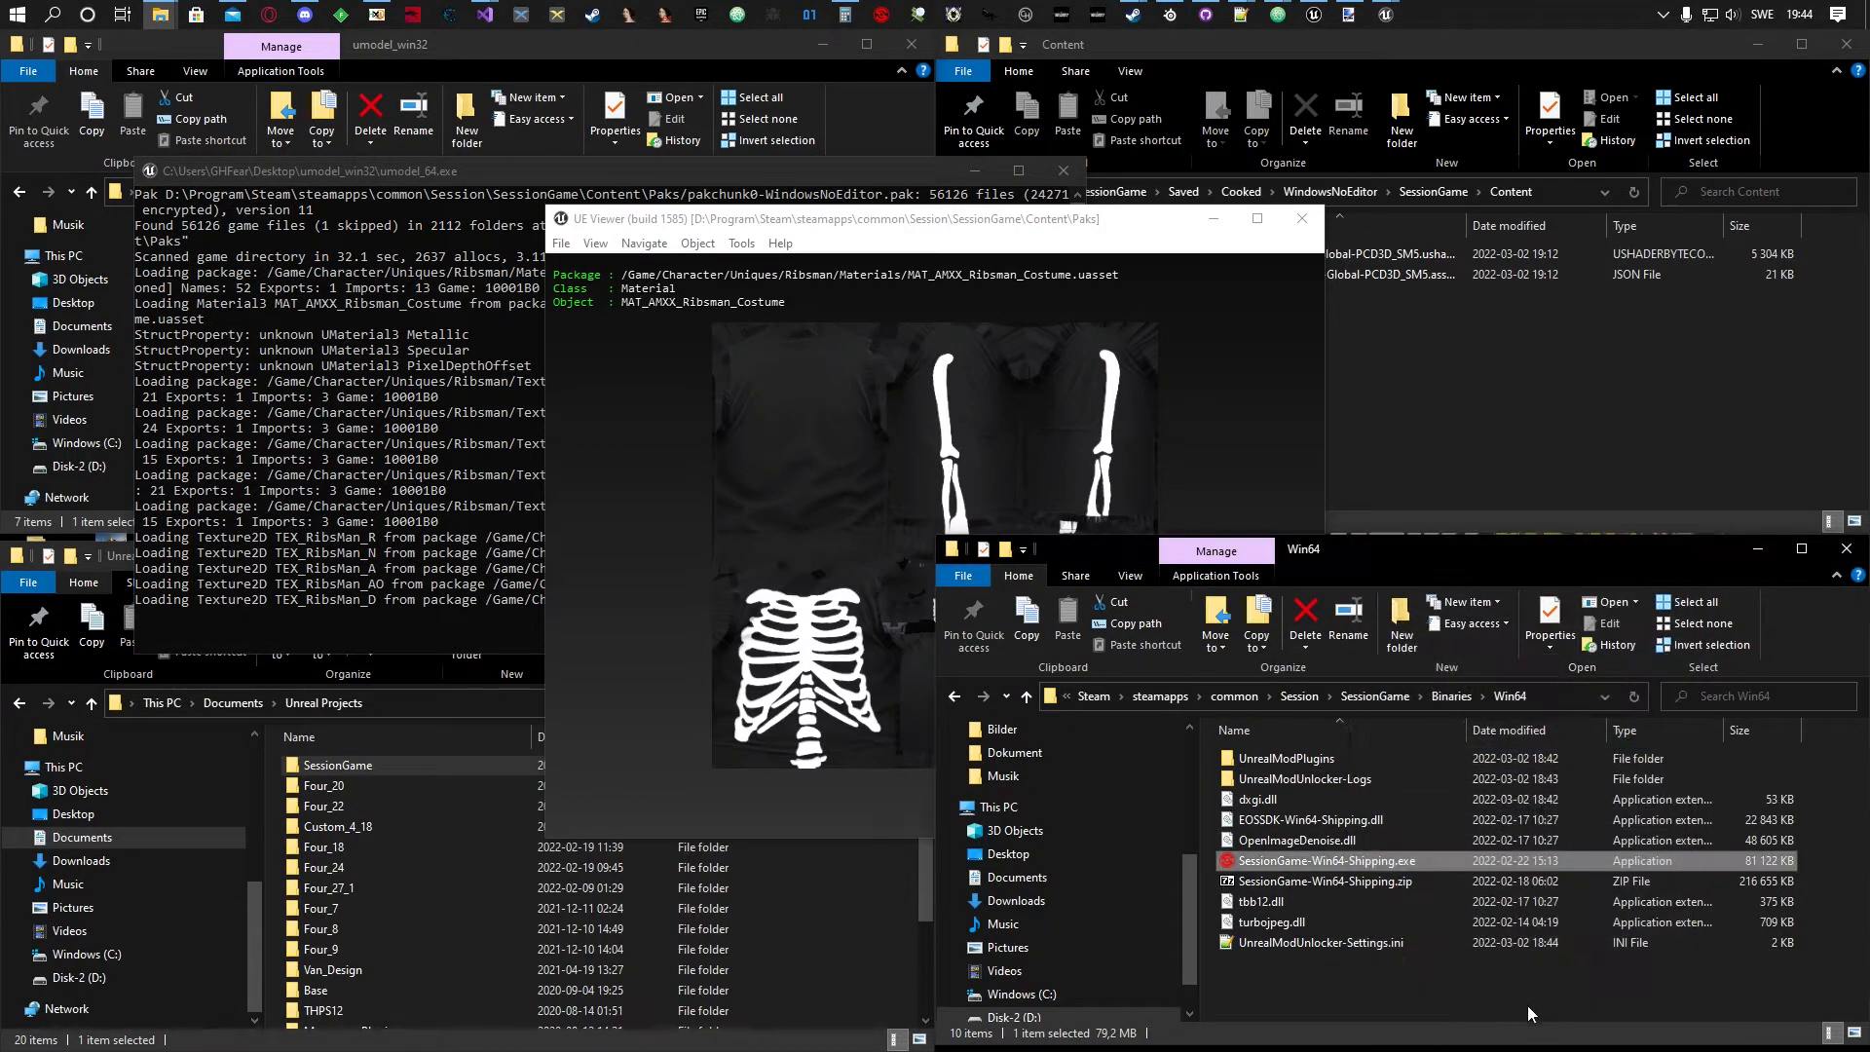
Review UnrealModUnlocker-Settings.ini and the parsed engine version in UnrealModUnlocker_Log_Version.txt inside UnrealModUnlocker-Logs, returning to the Win64 folder.
double_click(1353, 942)
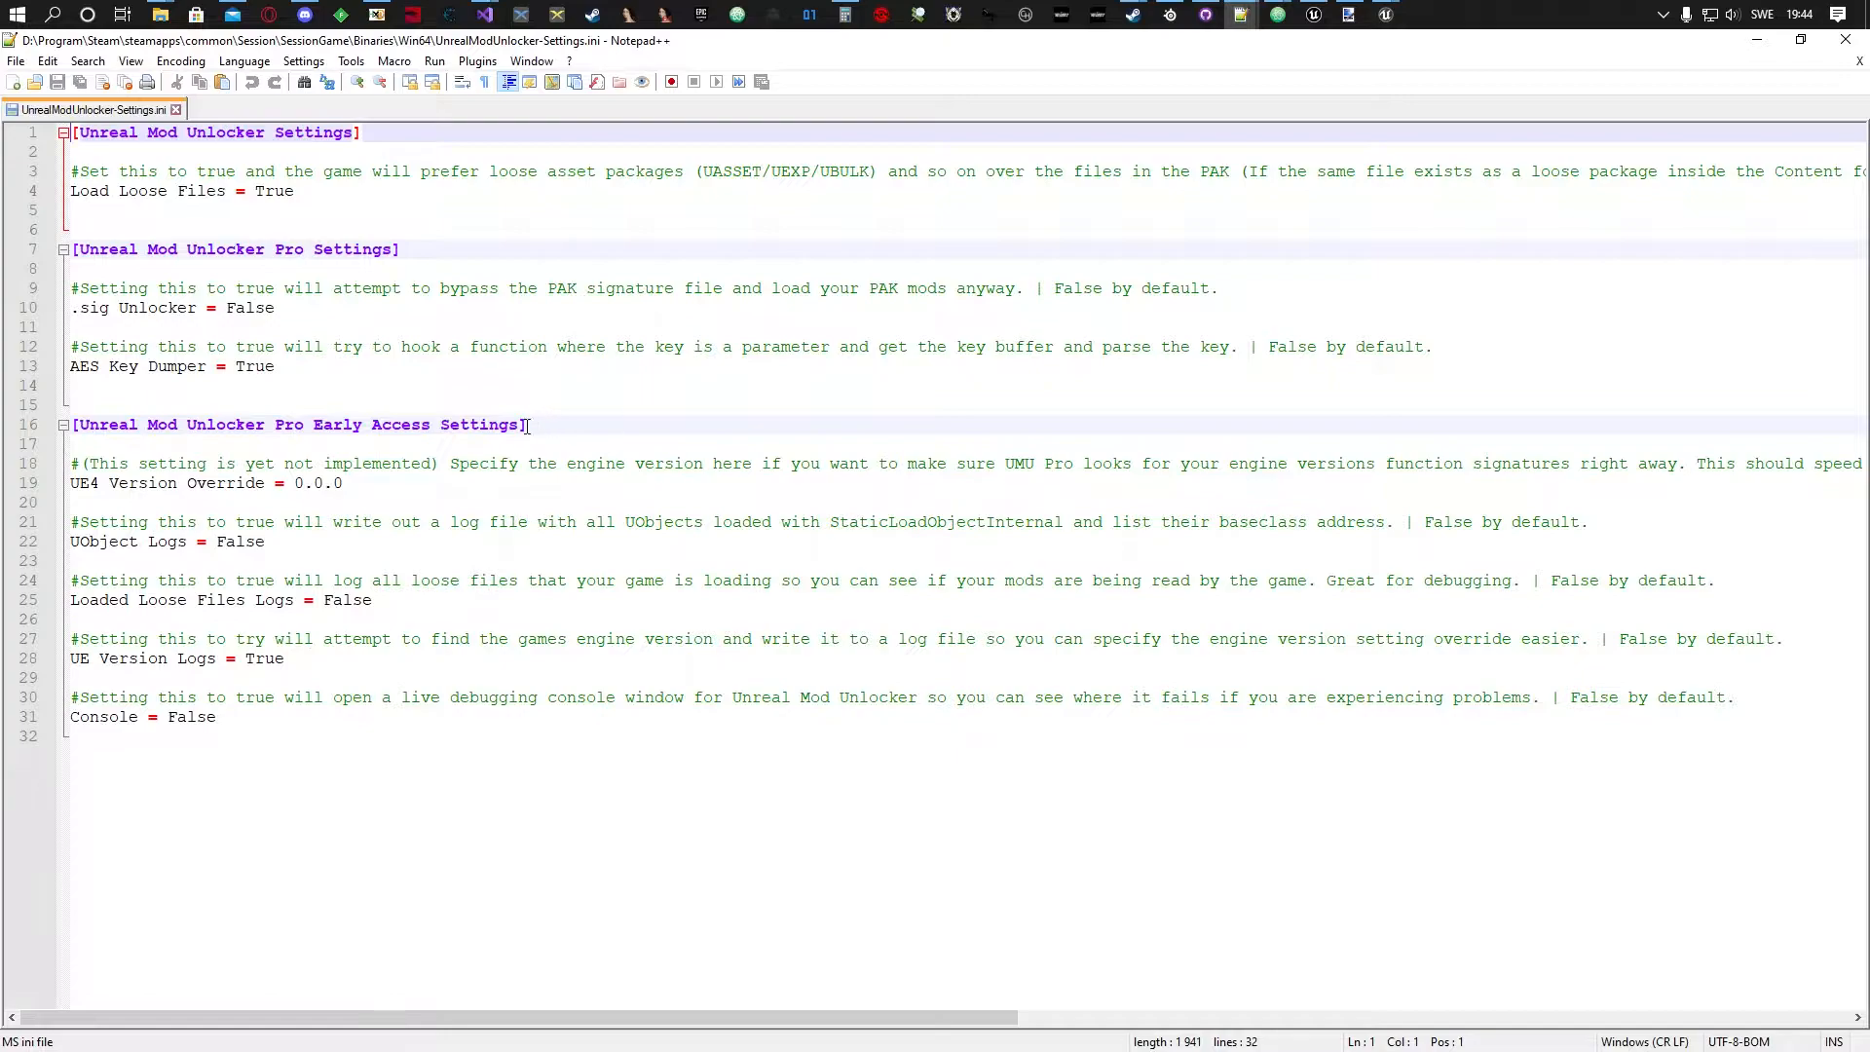
click(1759, 39)
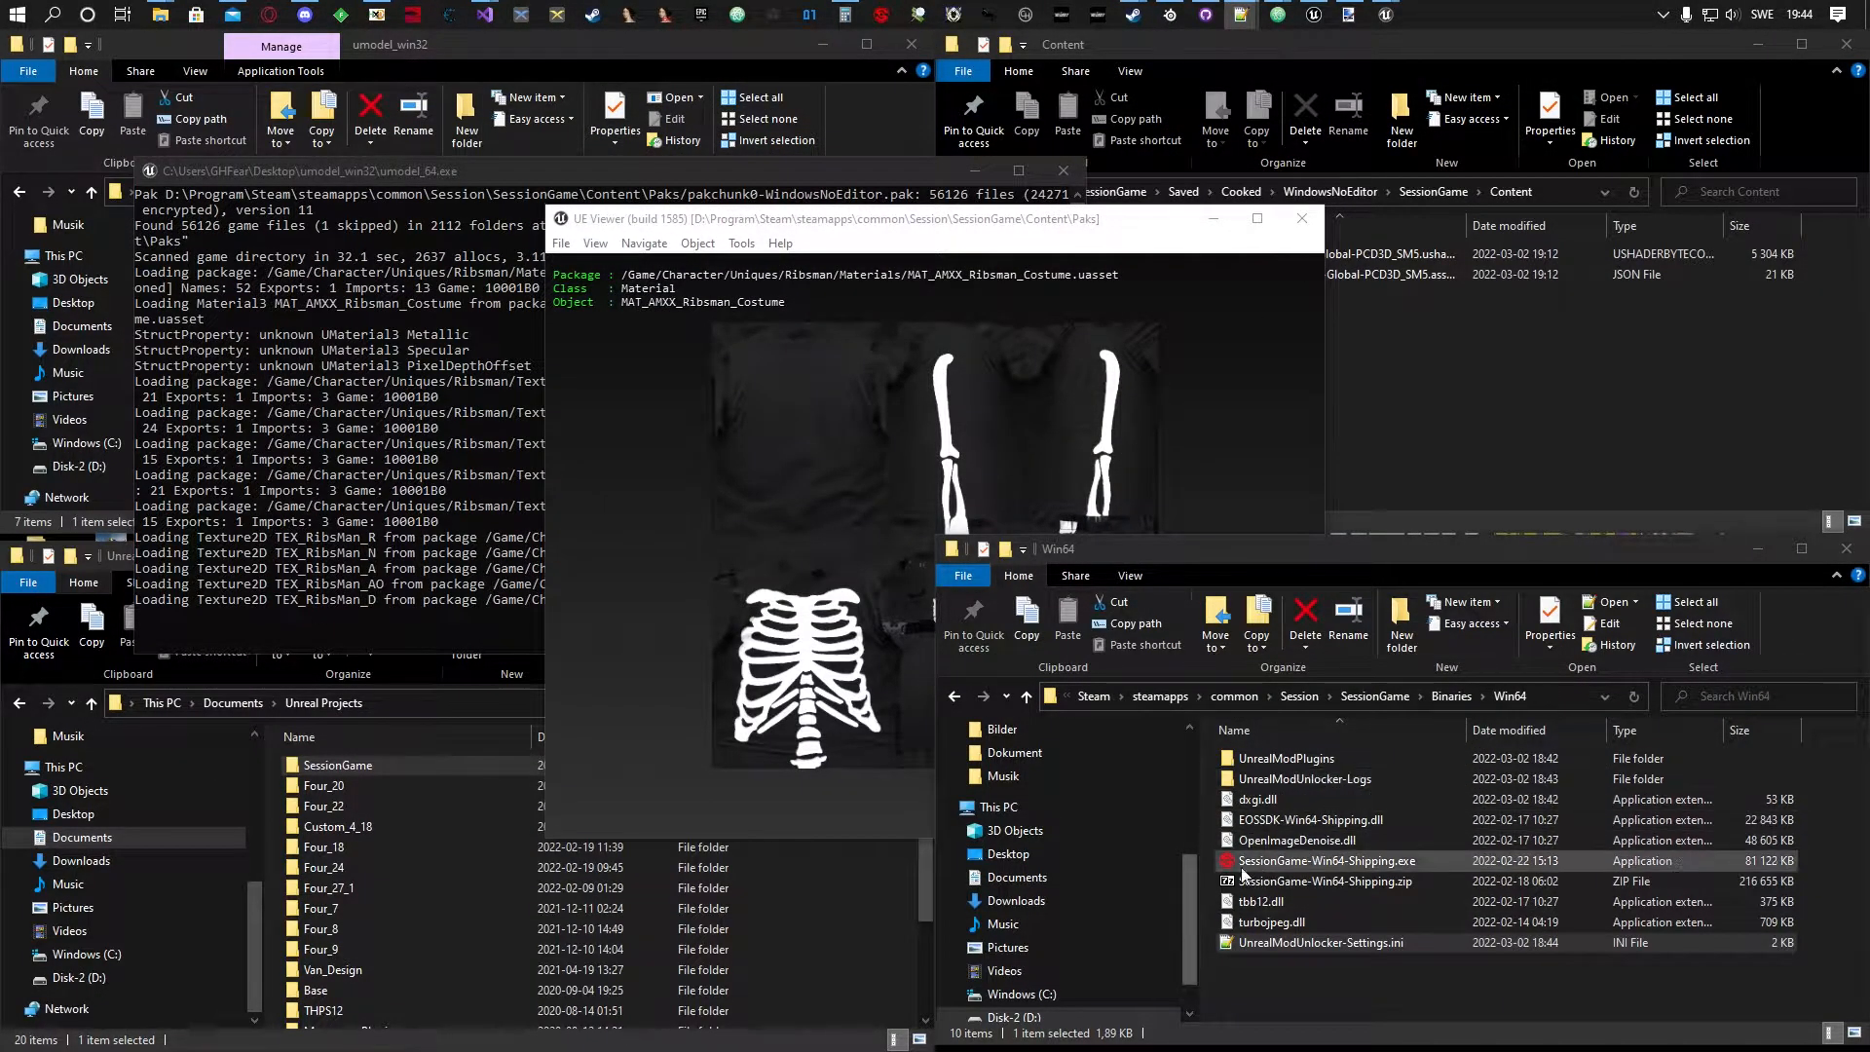
double_click(1314, 779)
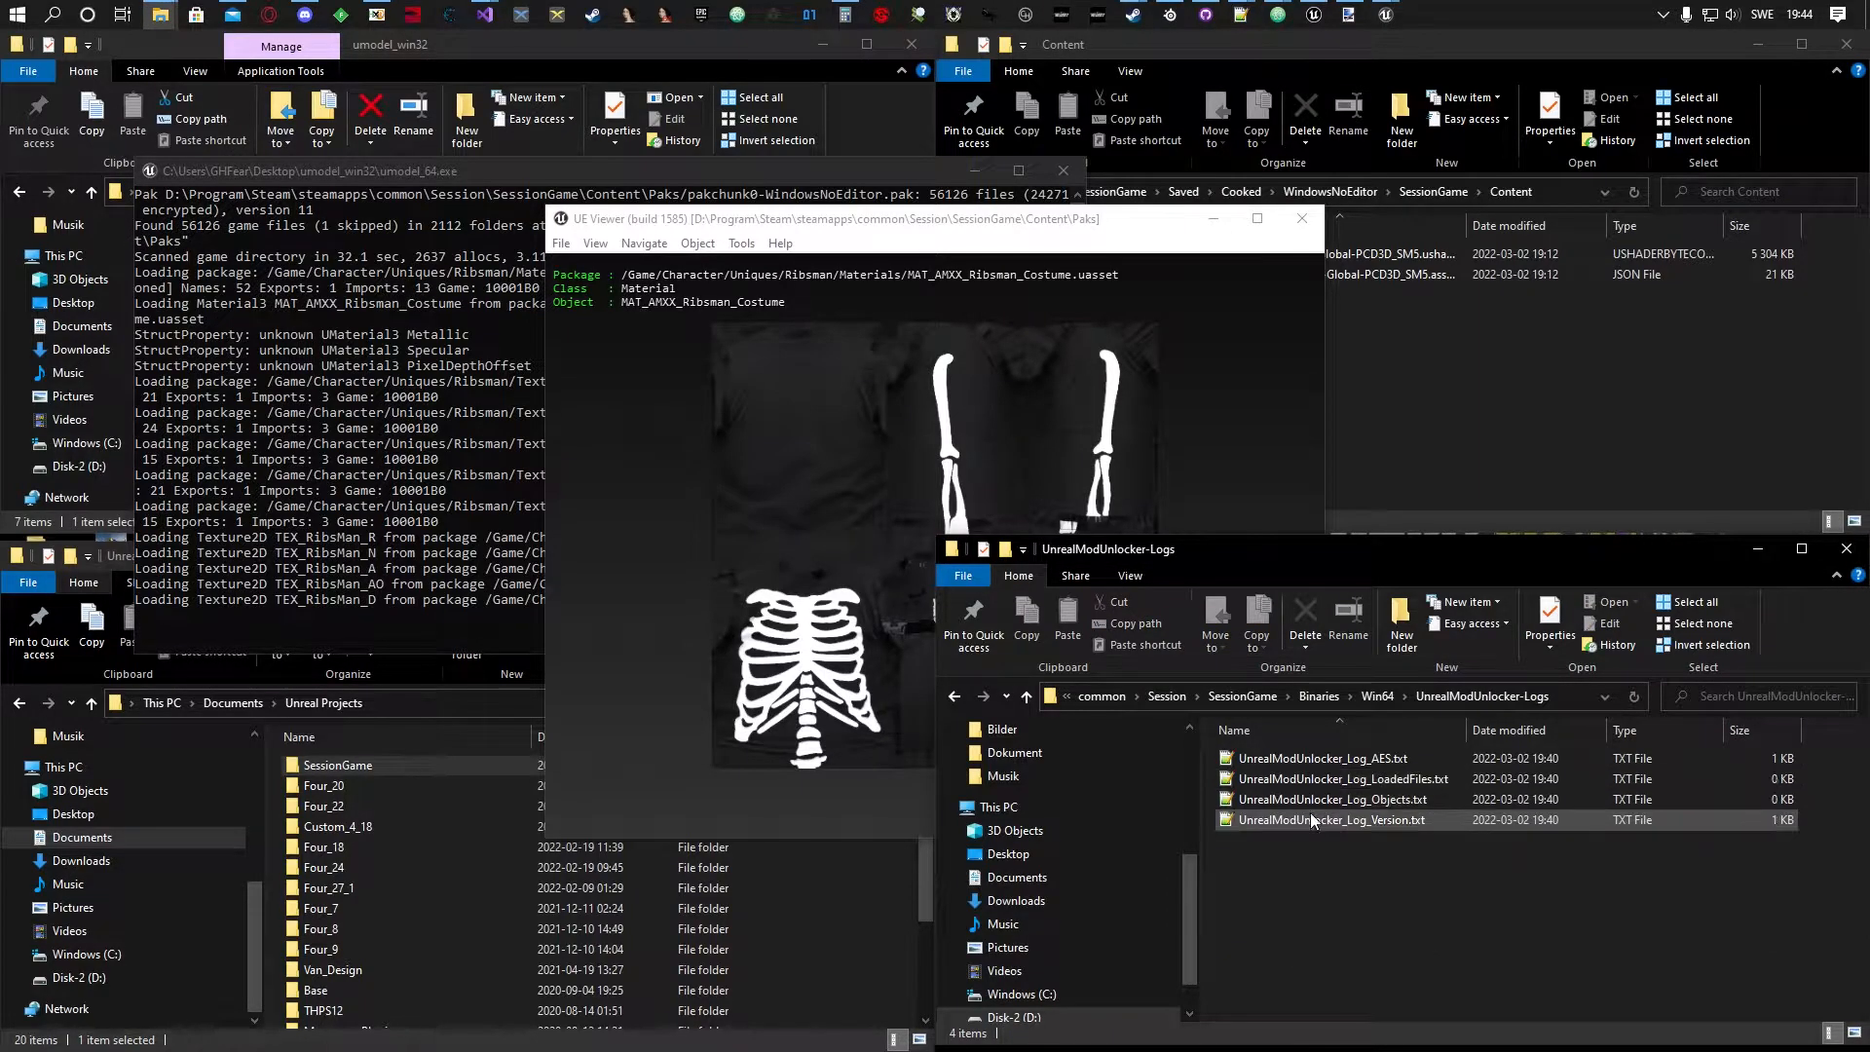
double_click(1311, 819)
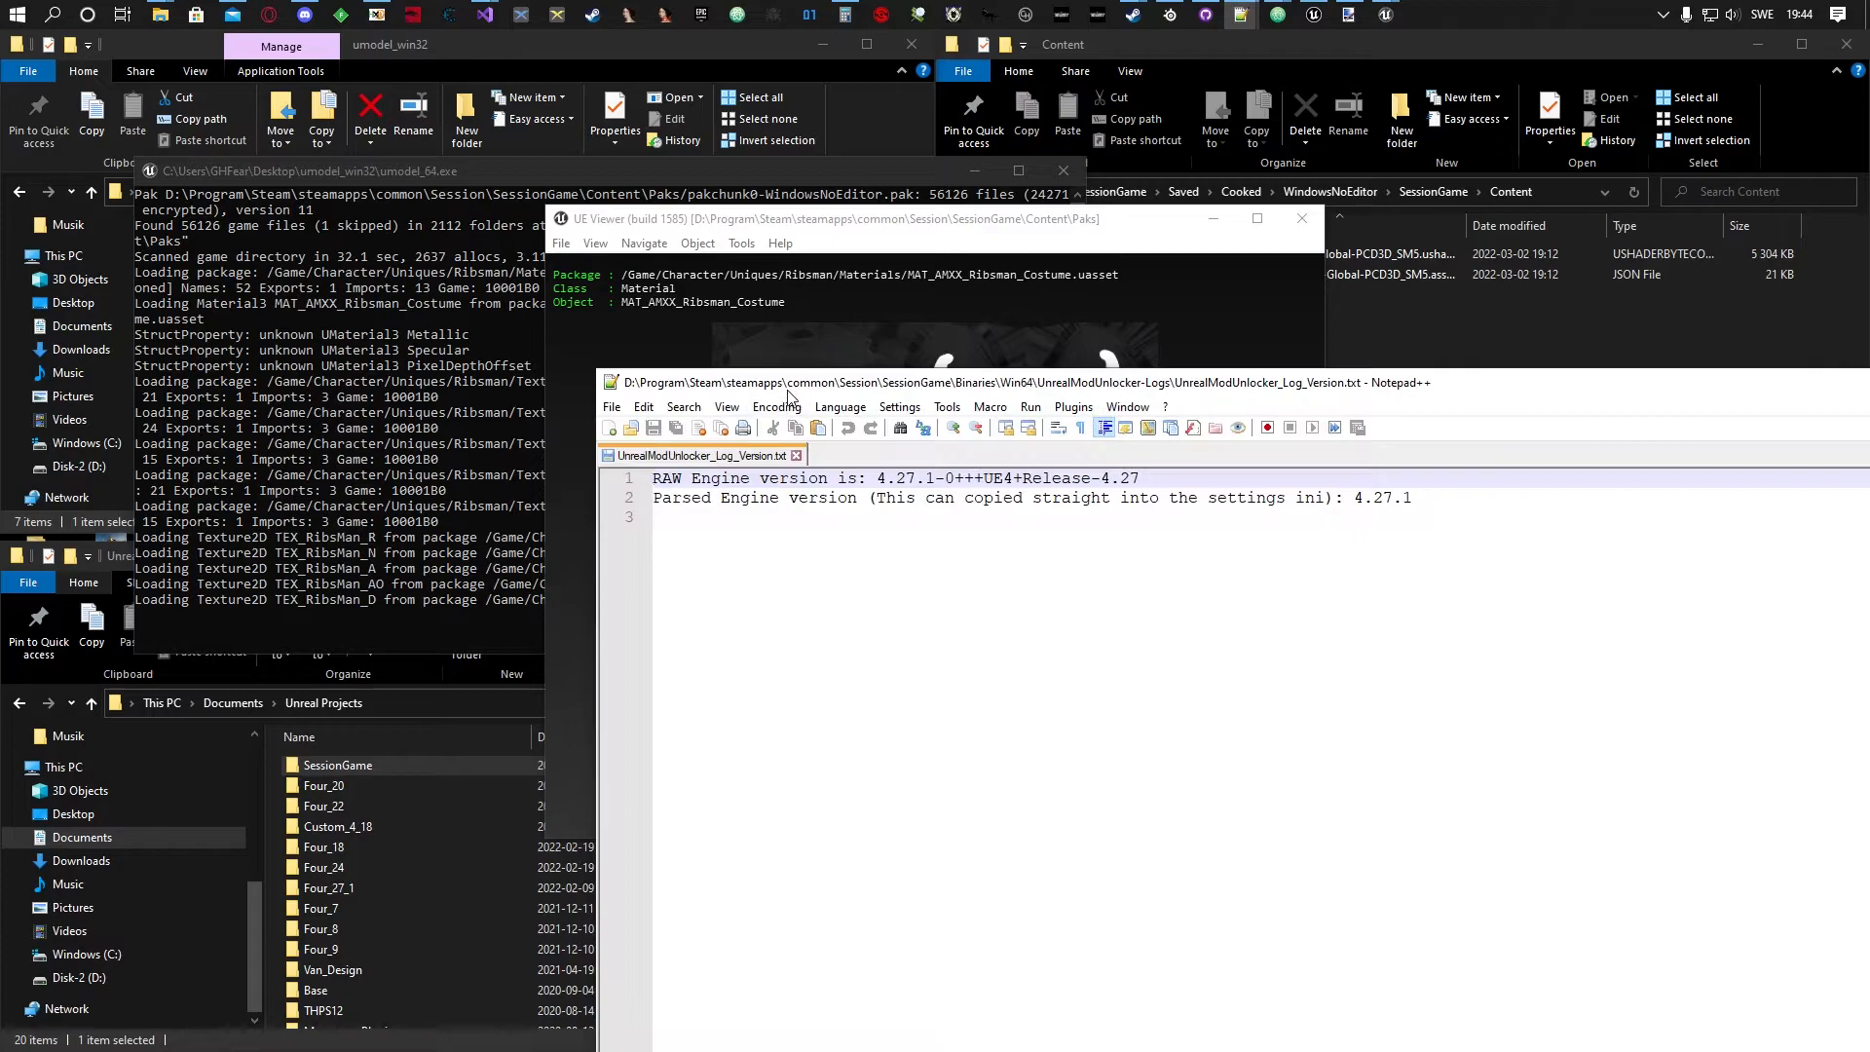
drag(787, 390, 346, 235)
drag(997, 347, 902, 349)
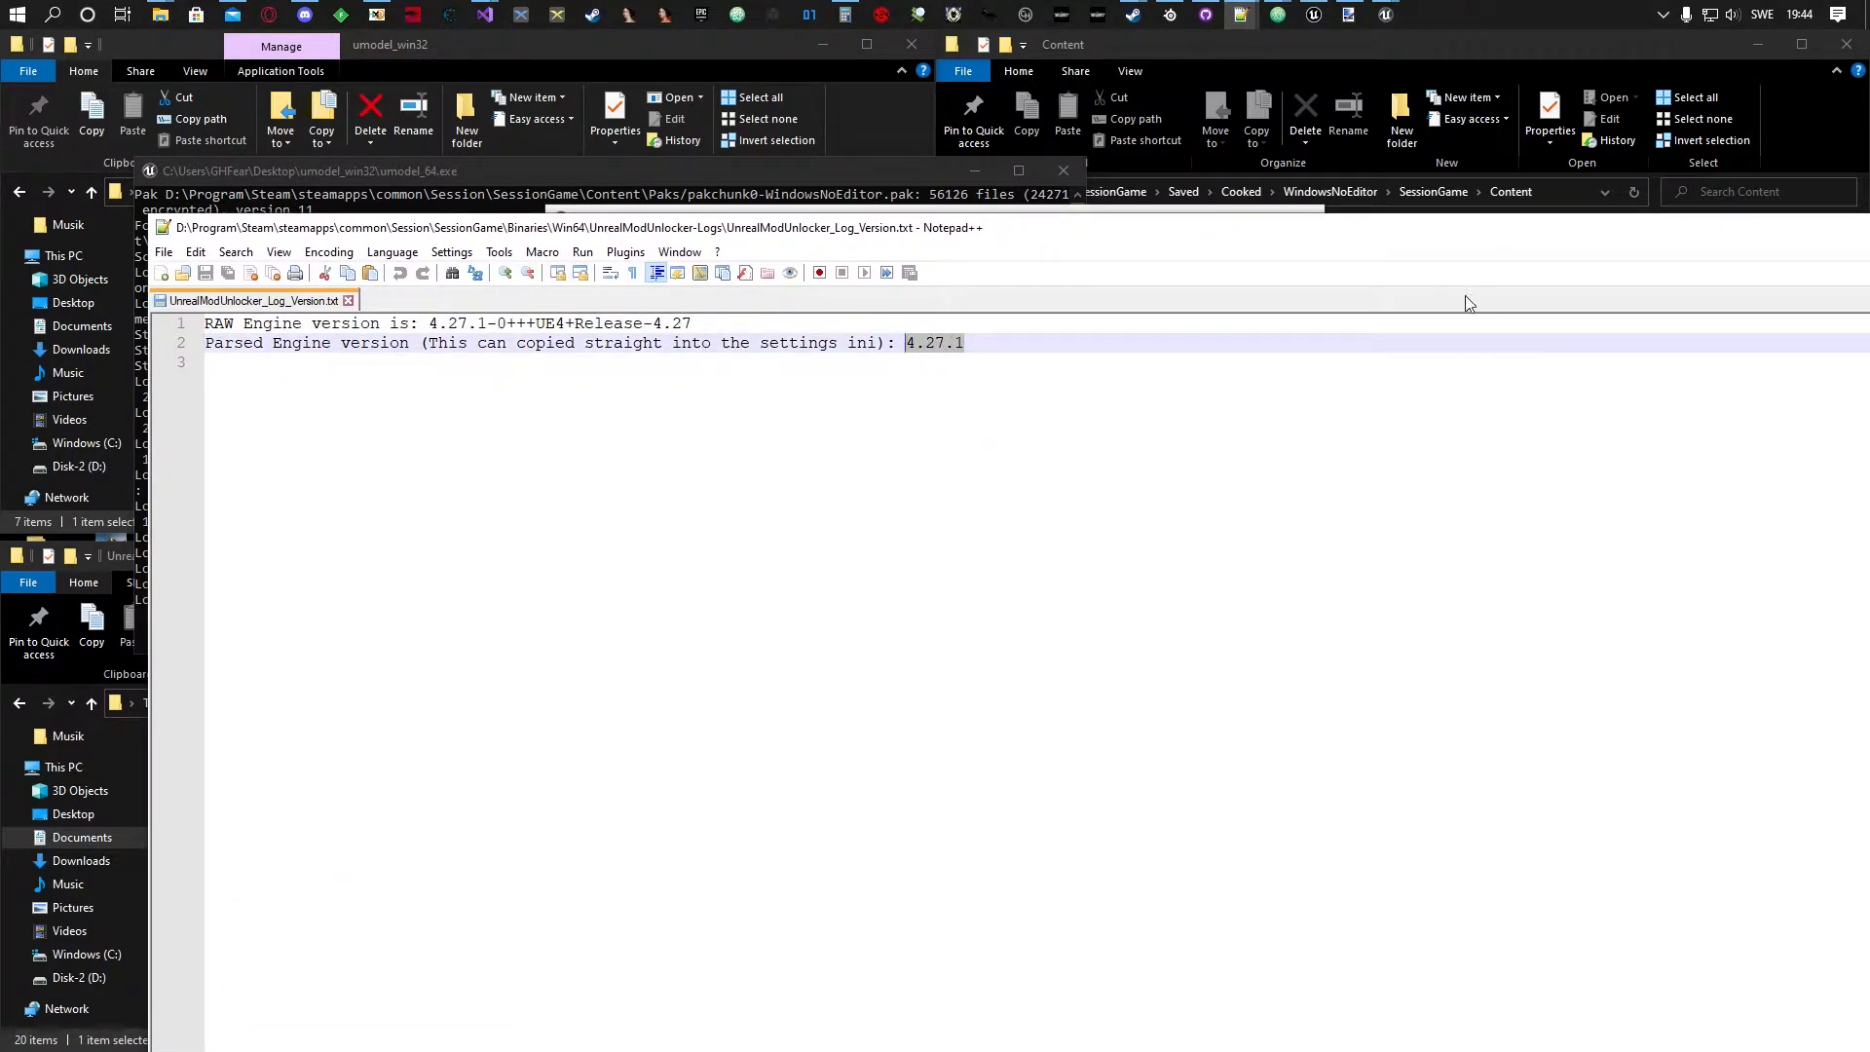
drag(1412, 235, 1193, 218)
click(1686, 216)
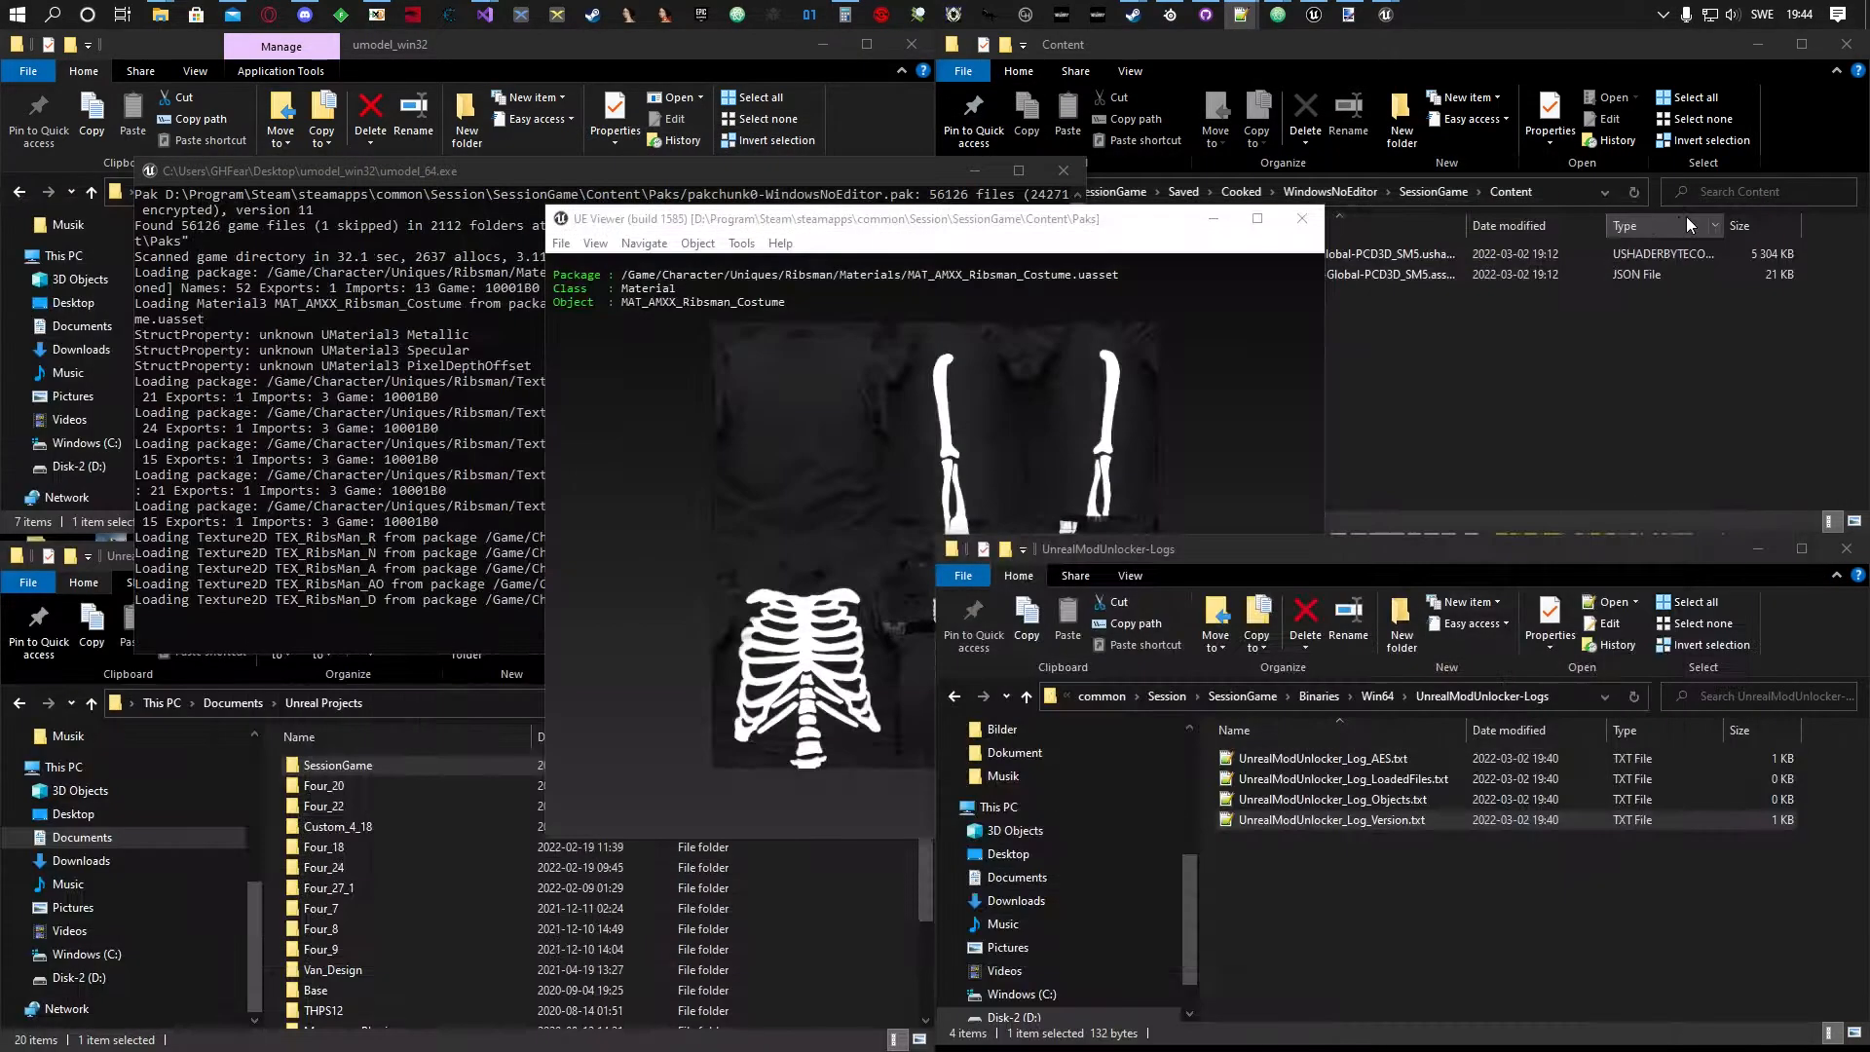
click(1377, 696)
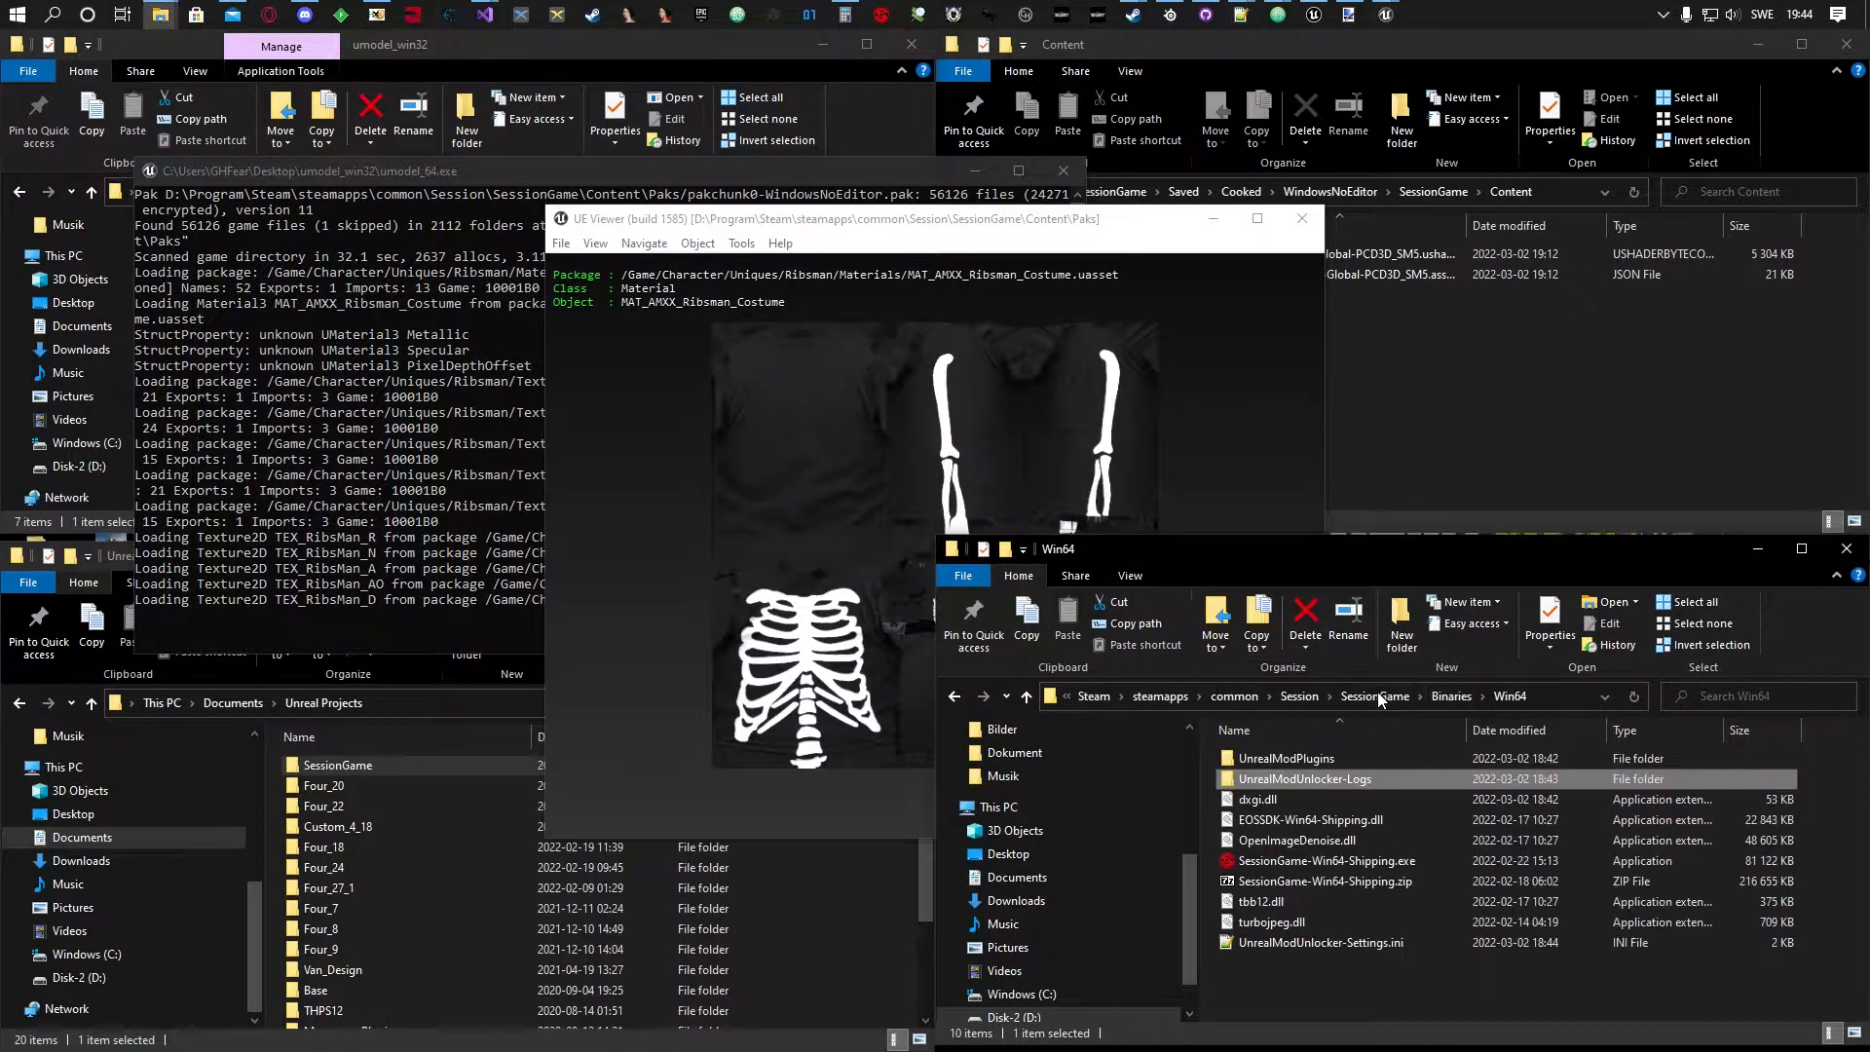
Arrange the UE Viewer window and its console side by side, and reopen the package selection dialog.
drag(1009, 218, 890, 215)
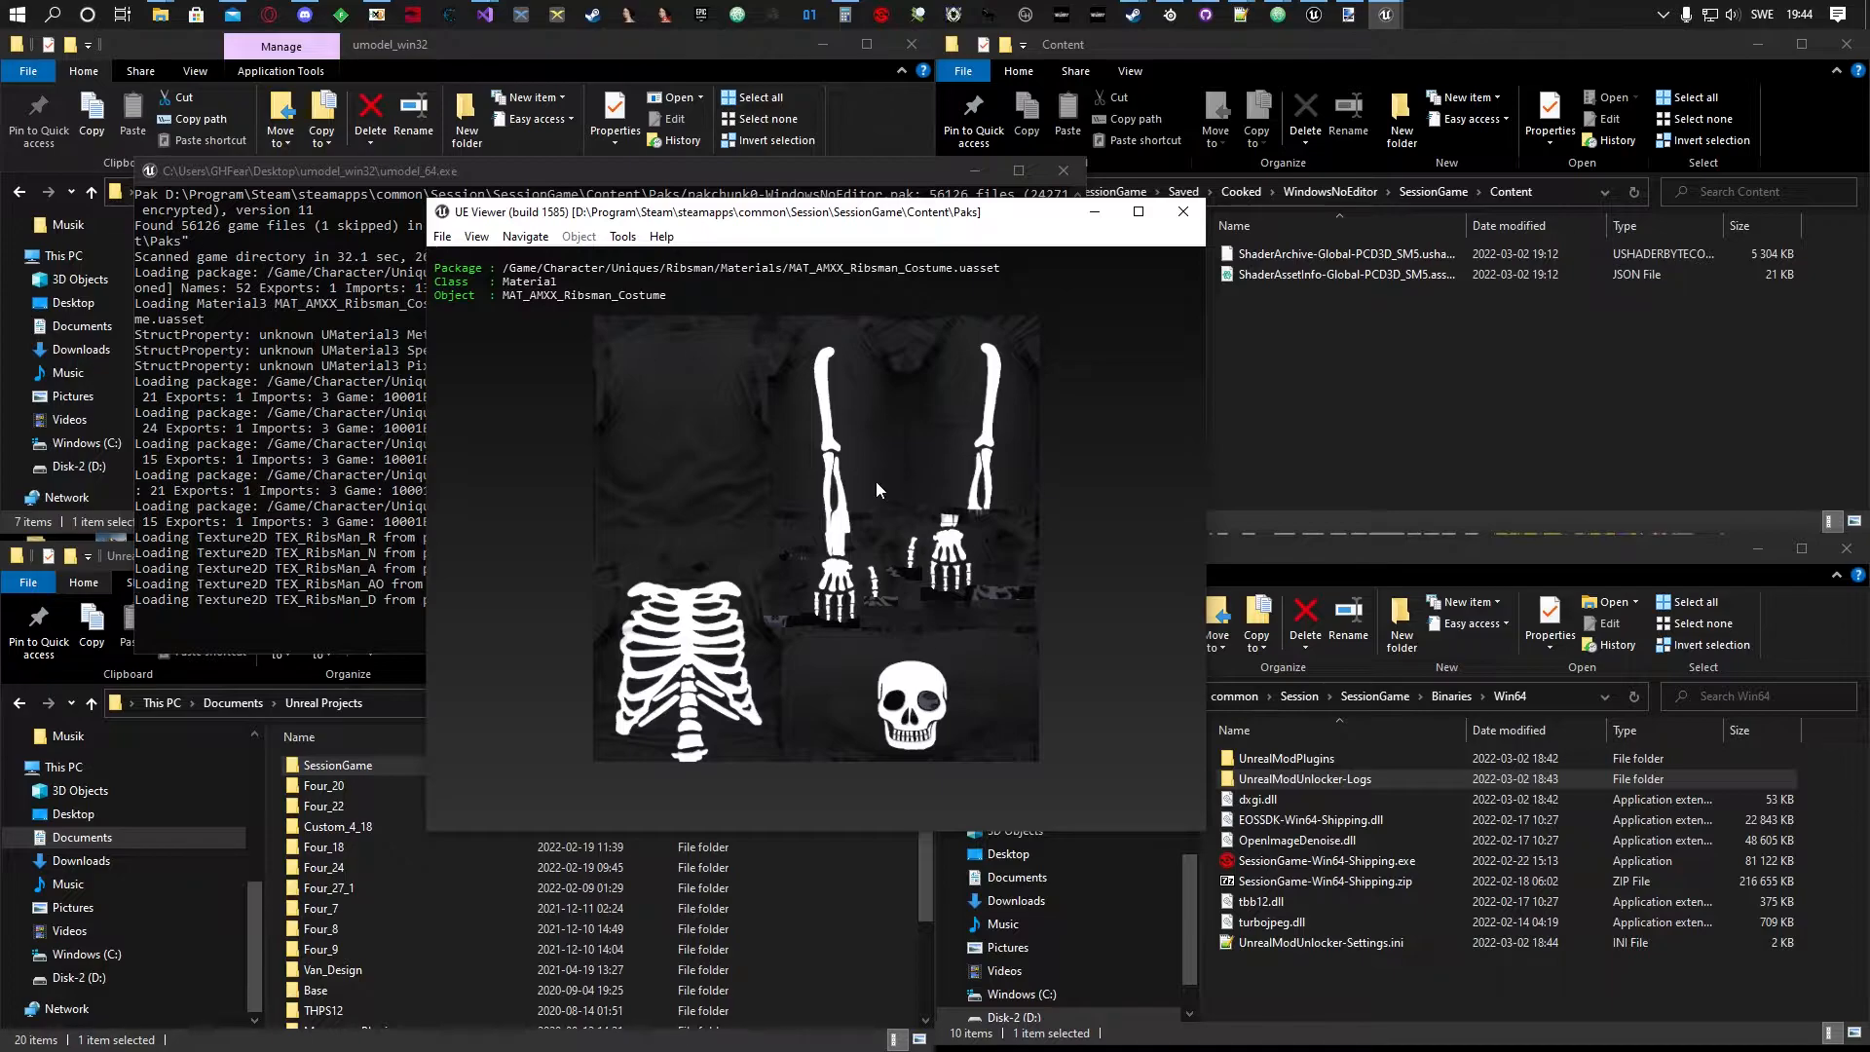
drag(742, 212, 1121, 412)
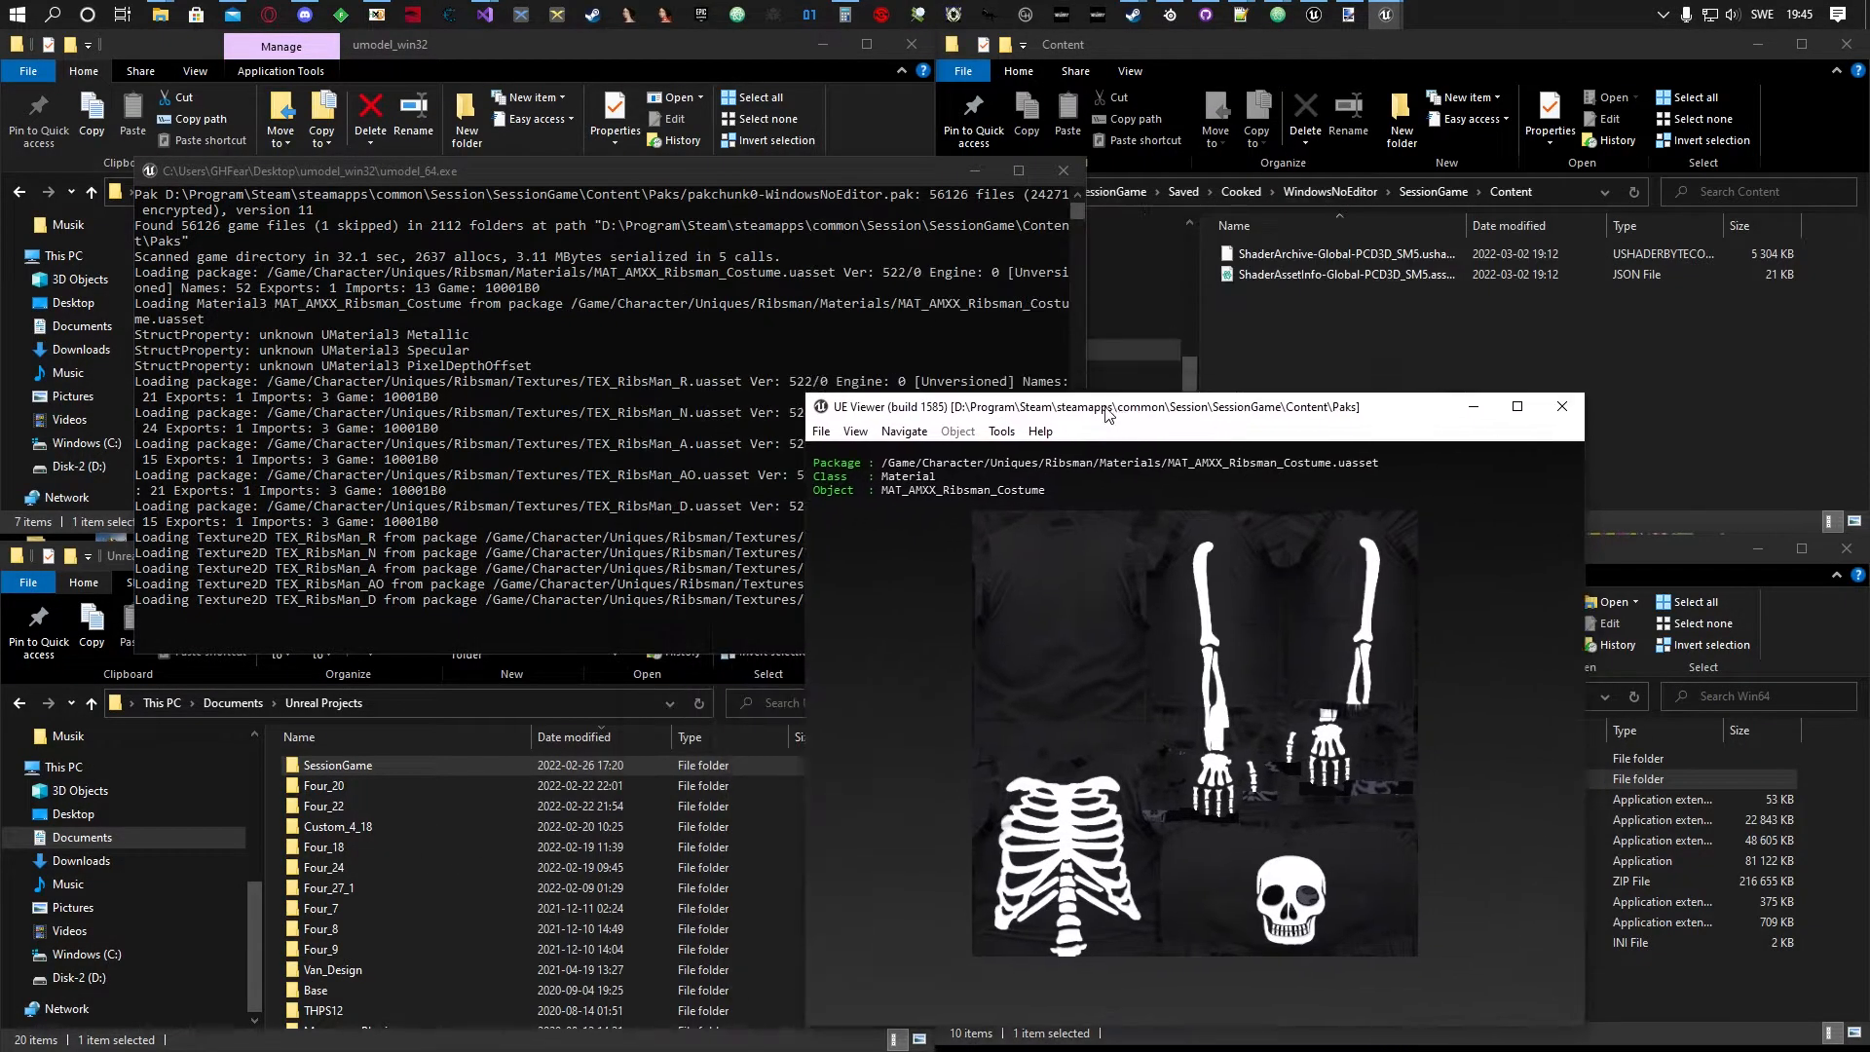
drag(577, 175, 523, 321)
drag(1146, 410, 1071, 211)
click(743, 227)
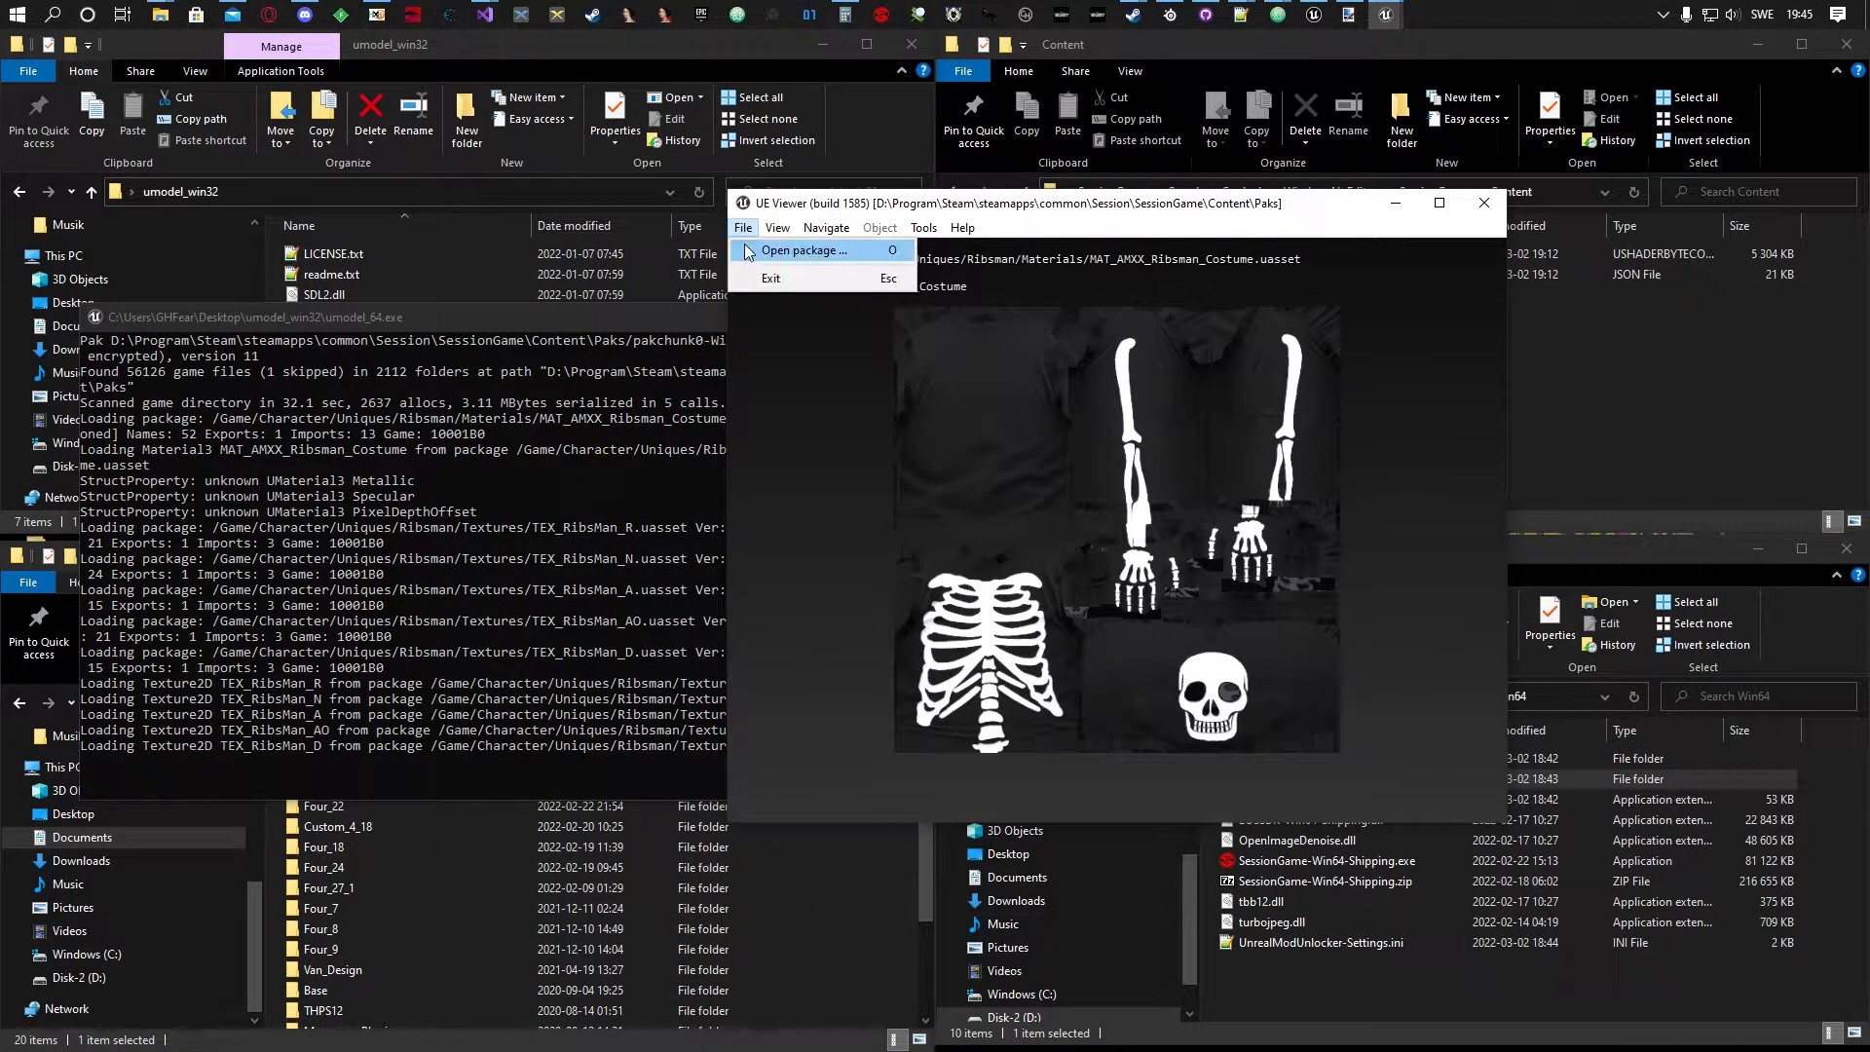
click(748, 252)
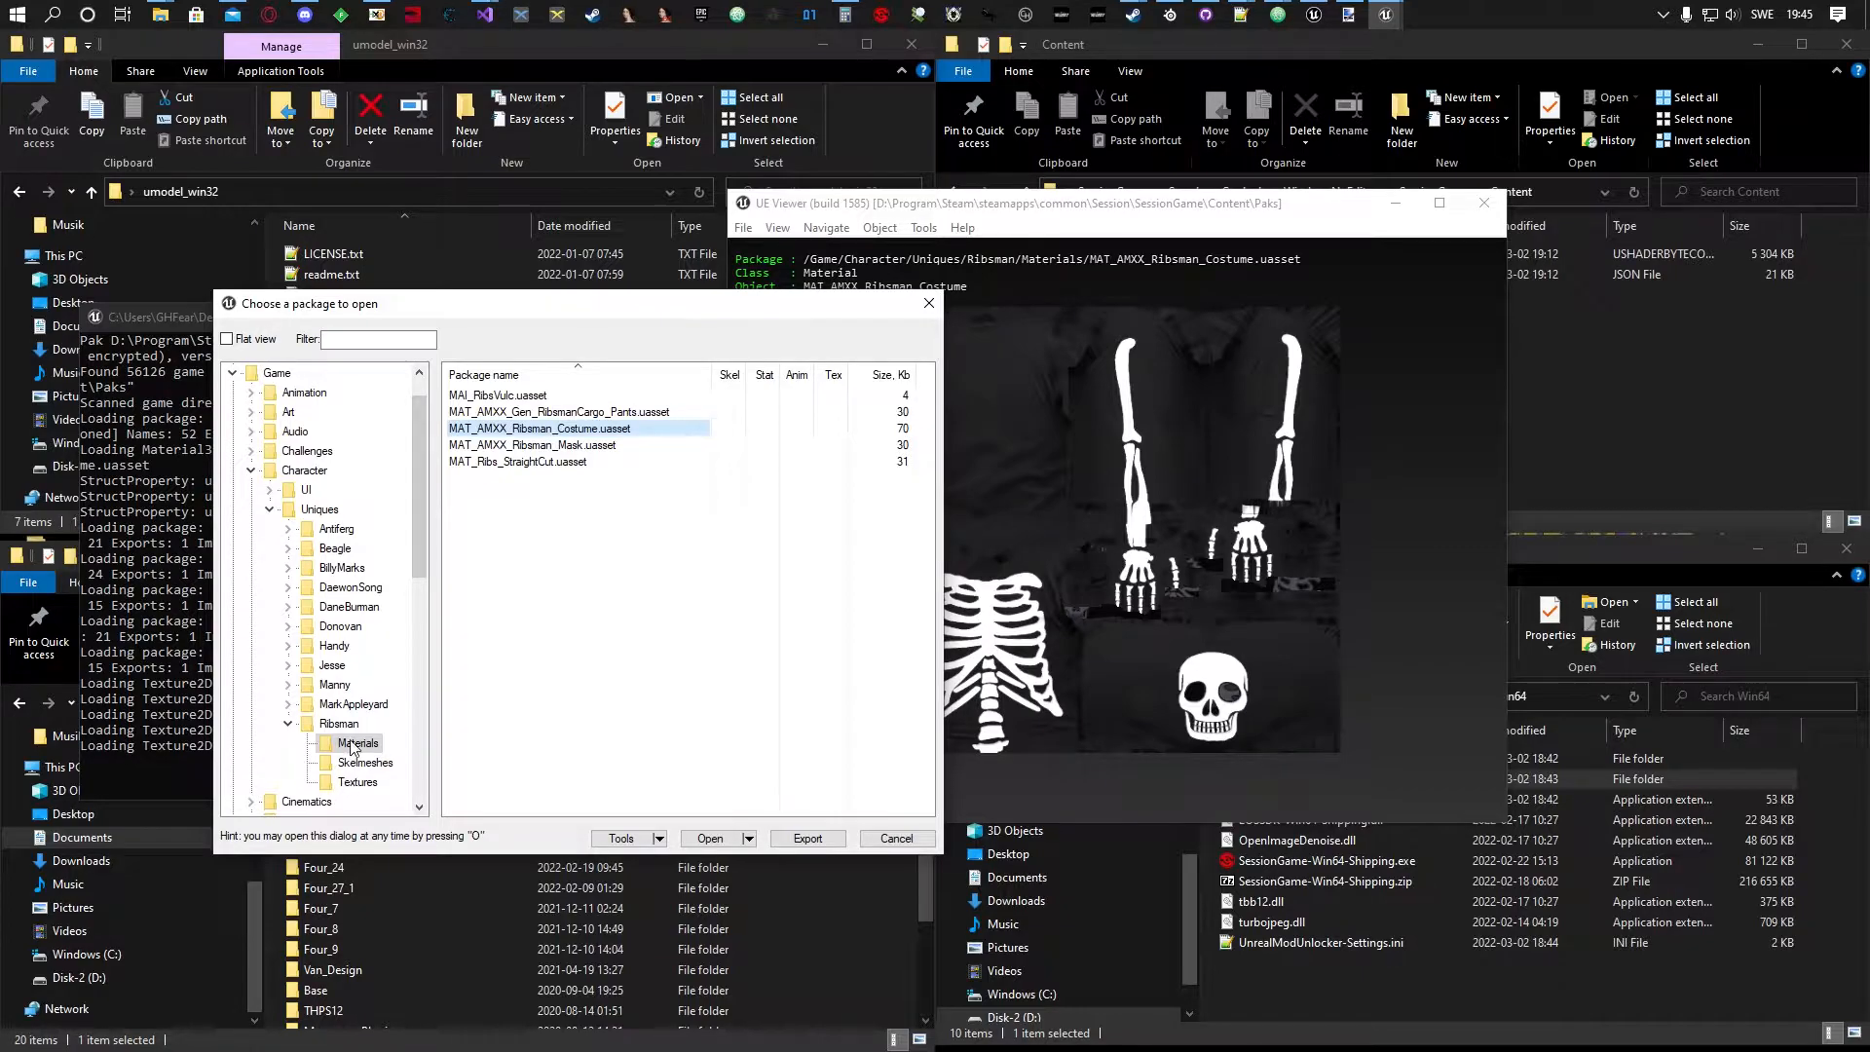
Save the MAT_AMXX_Ribsman_Costume.uasset package into the UmodelSaved folder, keeping the directory structure.
click(517, 431)
right_click(538, 429)
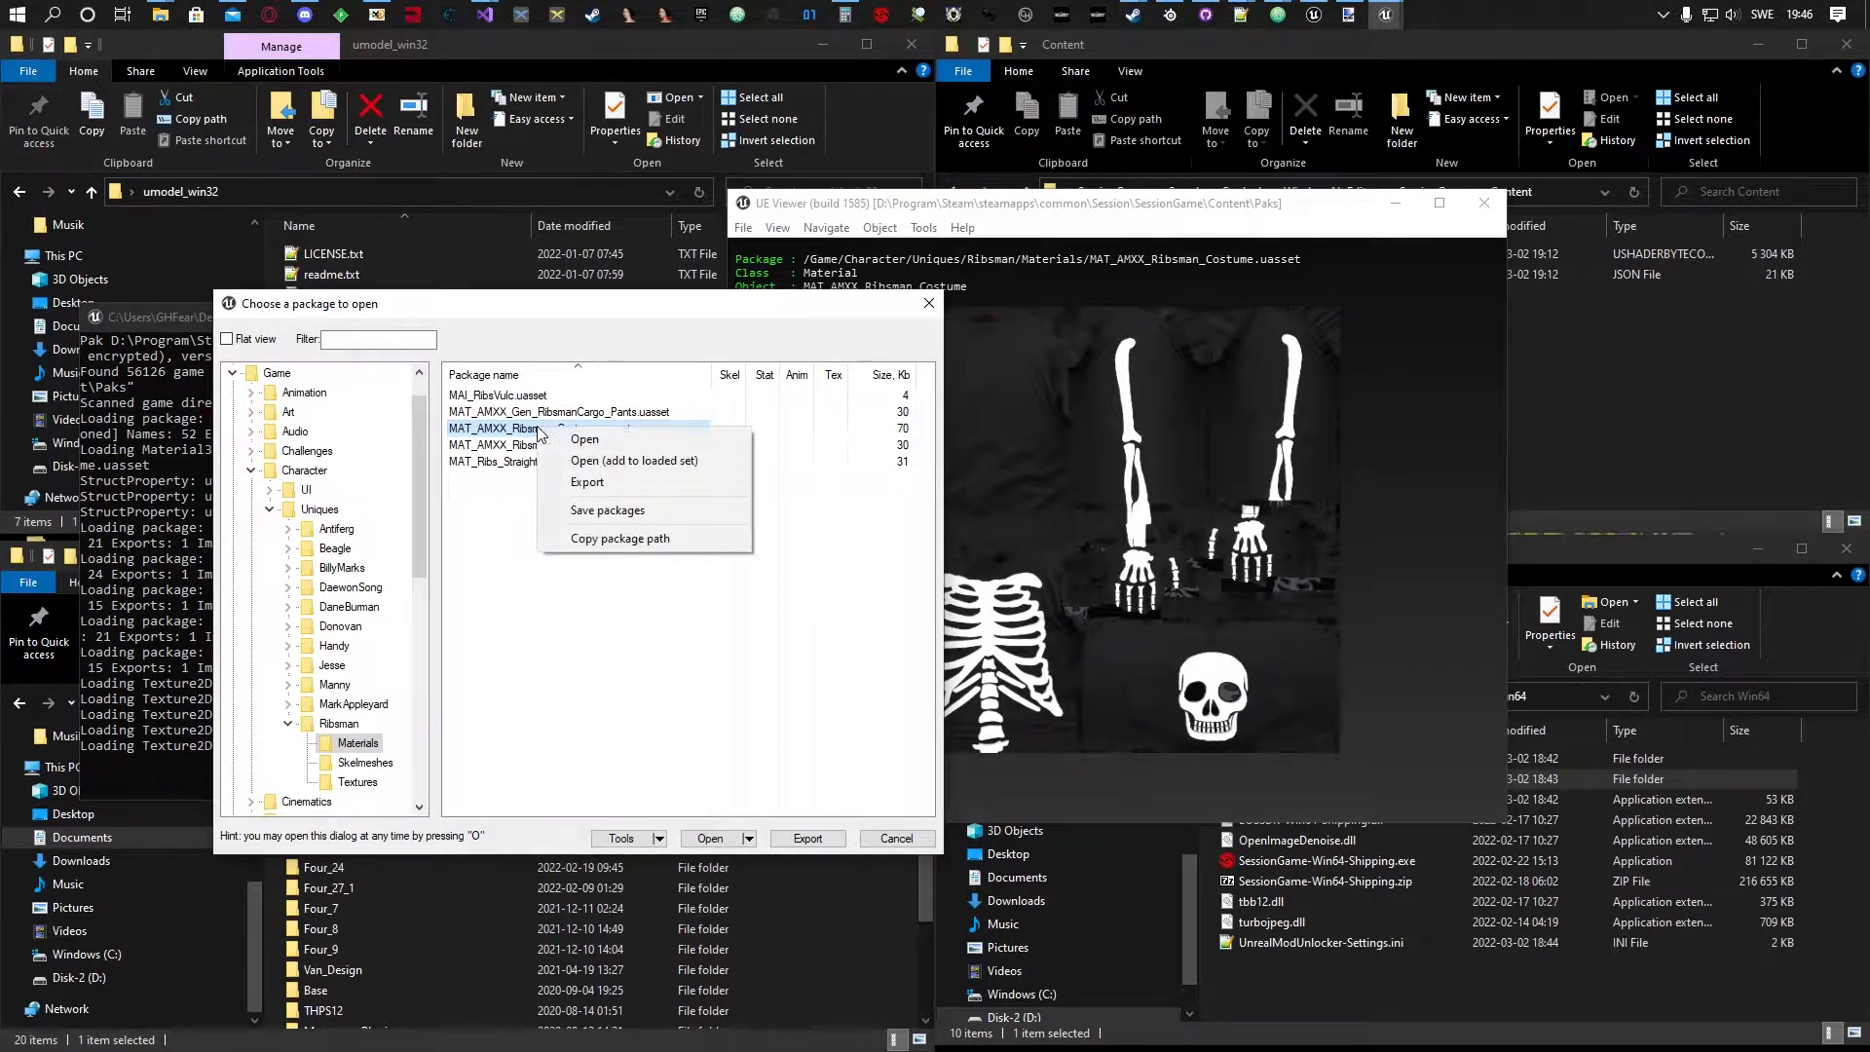
click(603, 510)
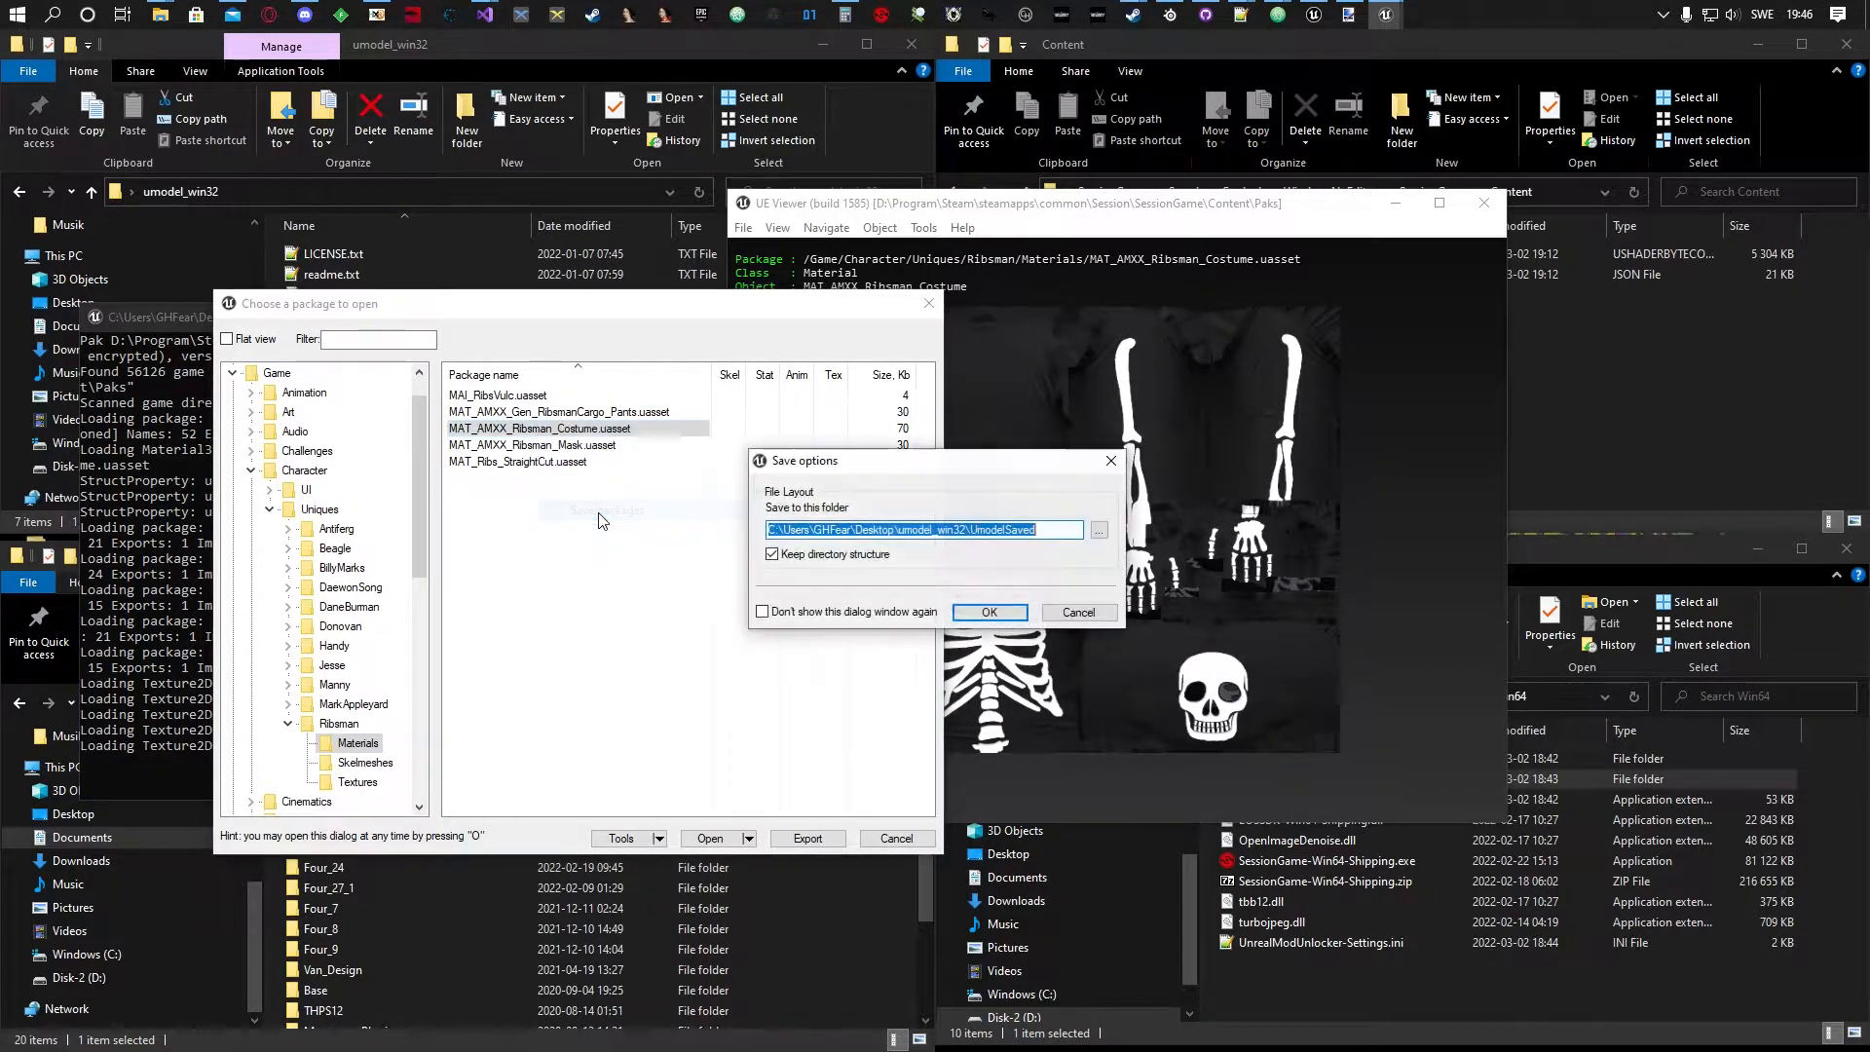
click(994, 611)
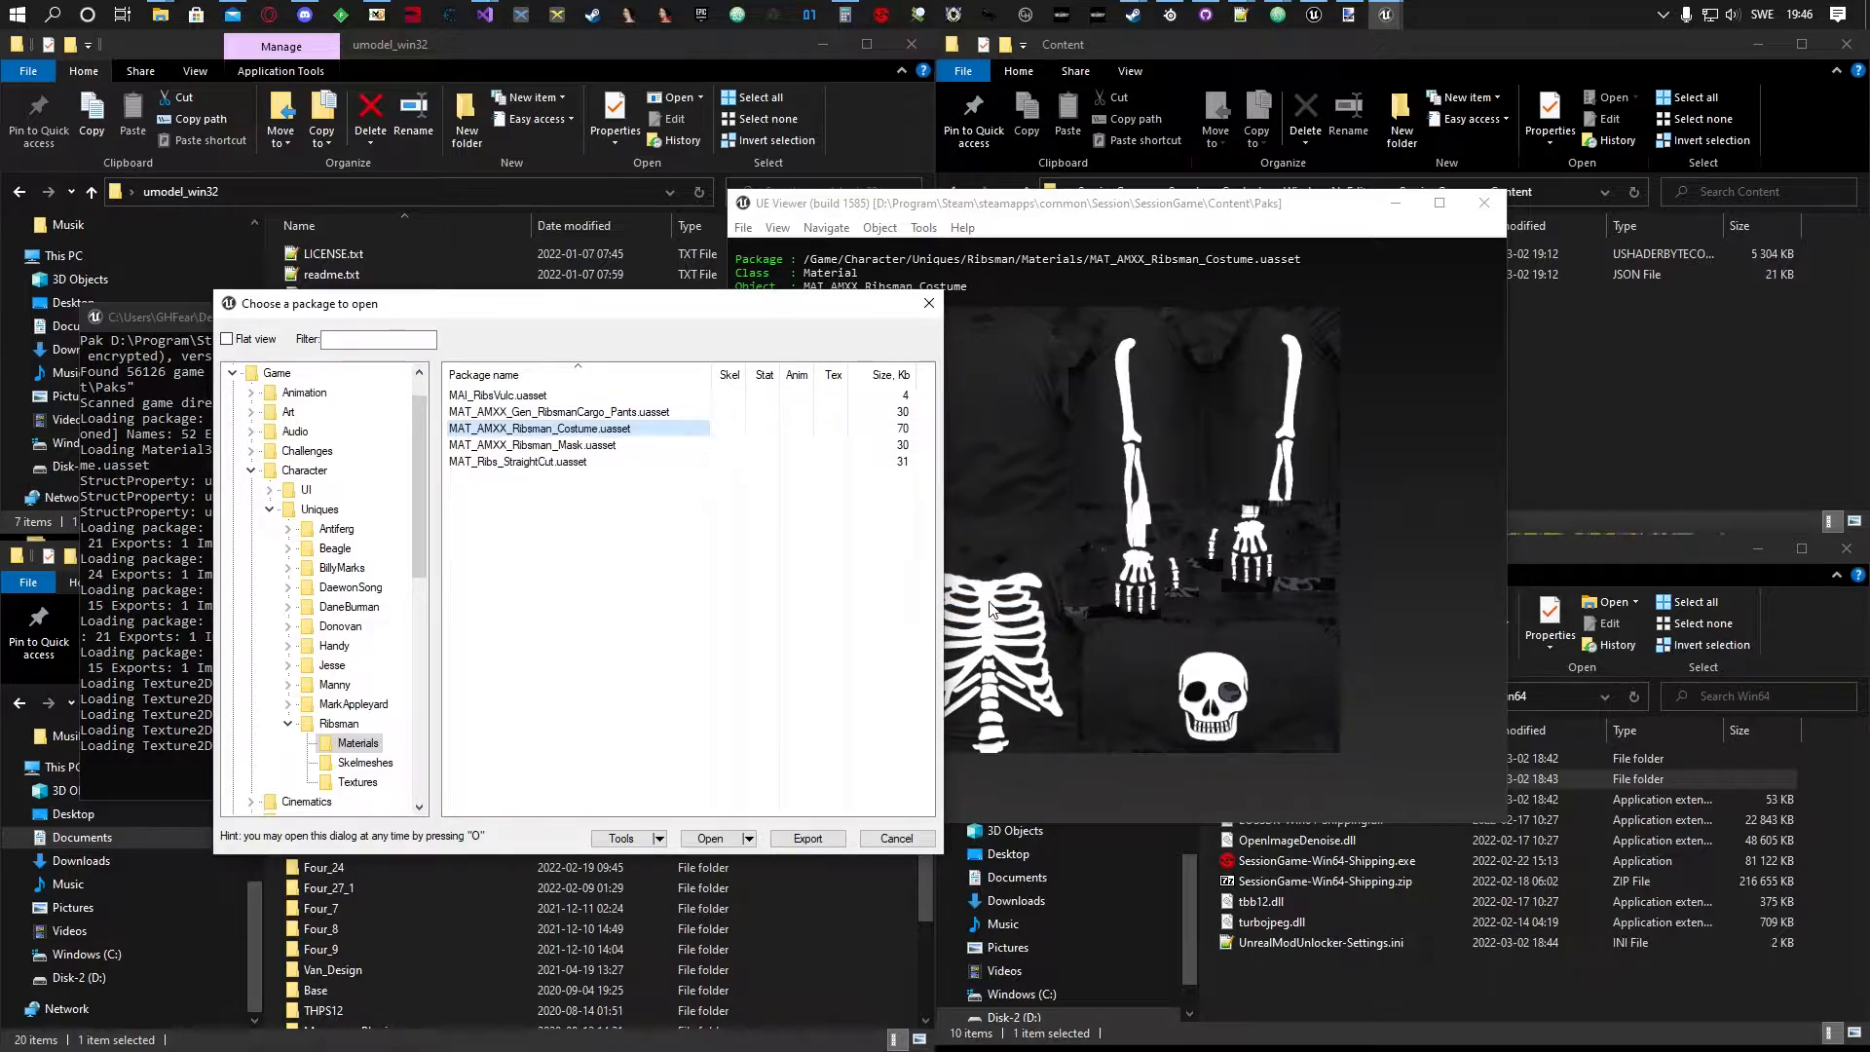
Move the package dialog aside, refresh the umodel_win32 folder, and browse to UmodelSaved/Game/Character/Uniques/Ribsman/Materials.
drag(651, 311, 1140, 264)
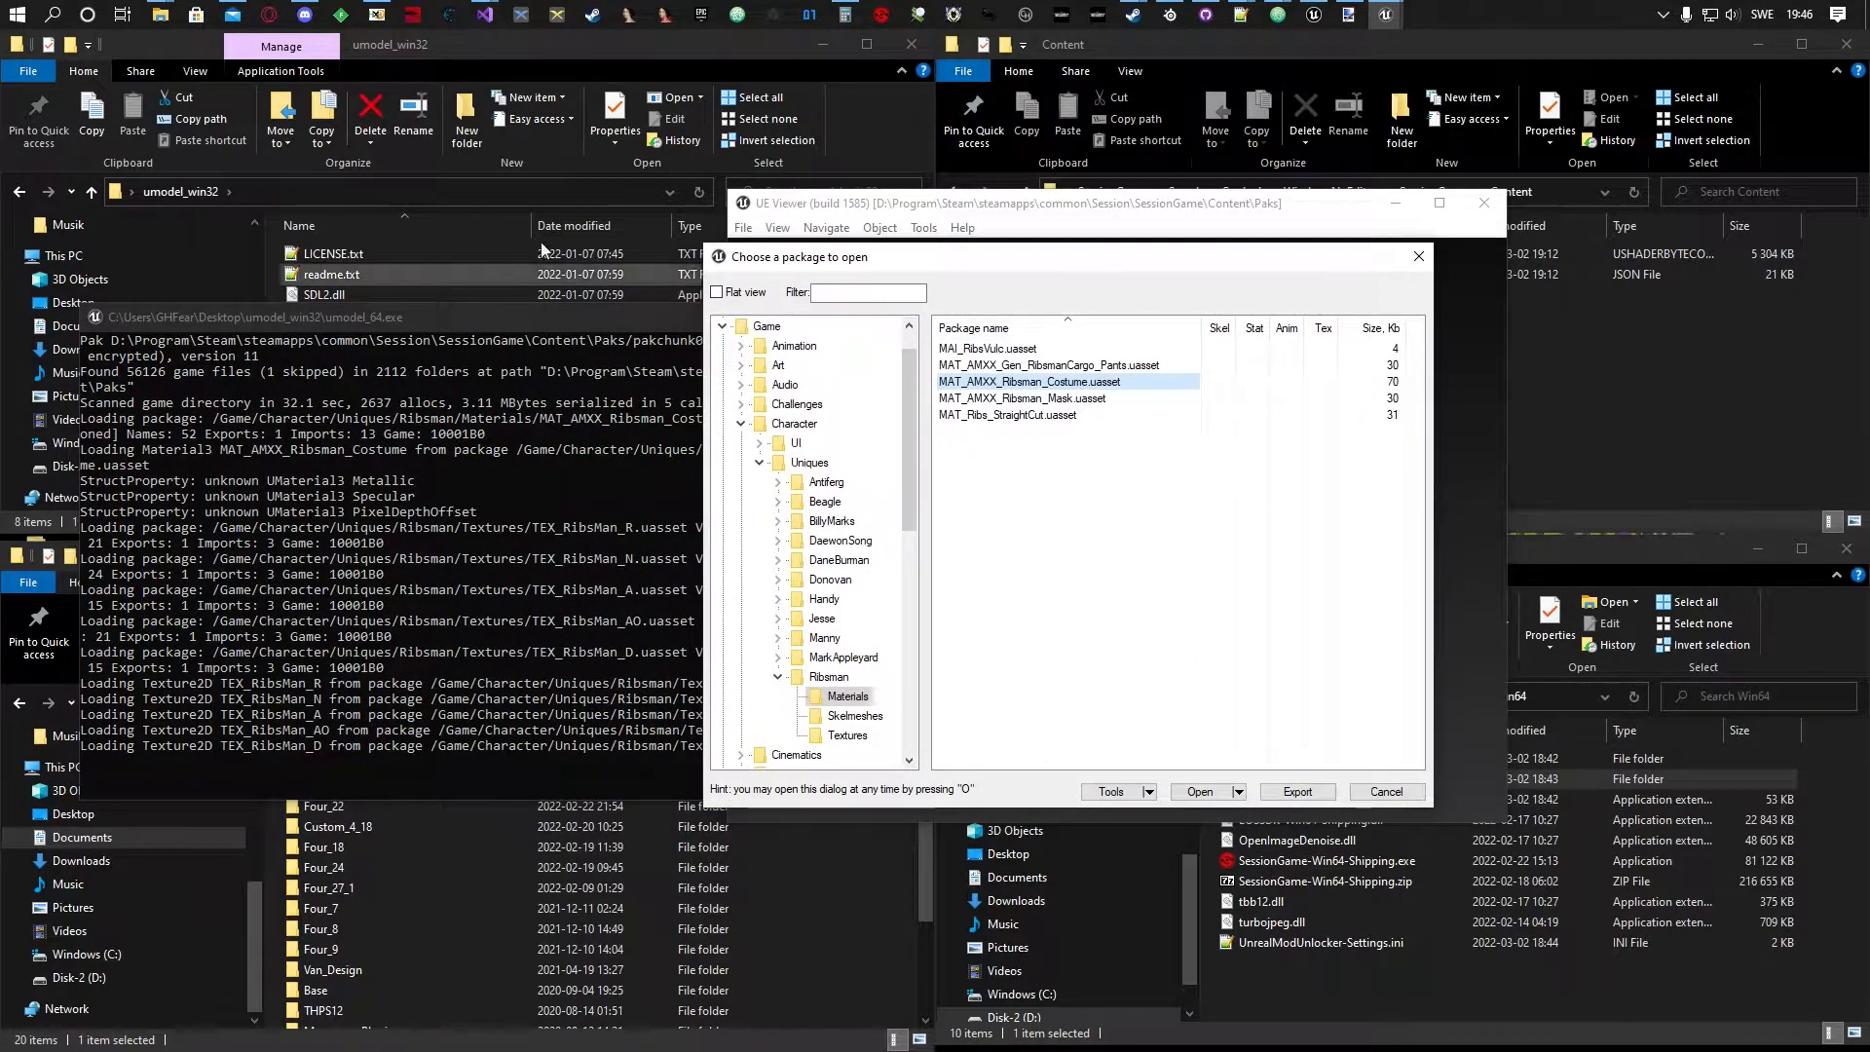
click(514, 47)
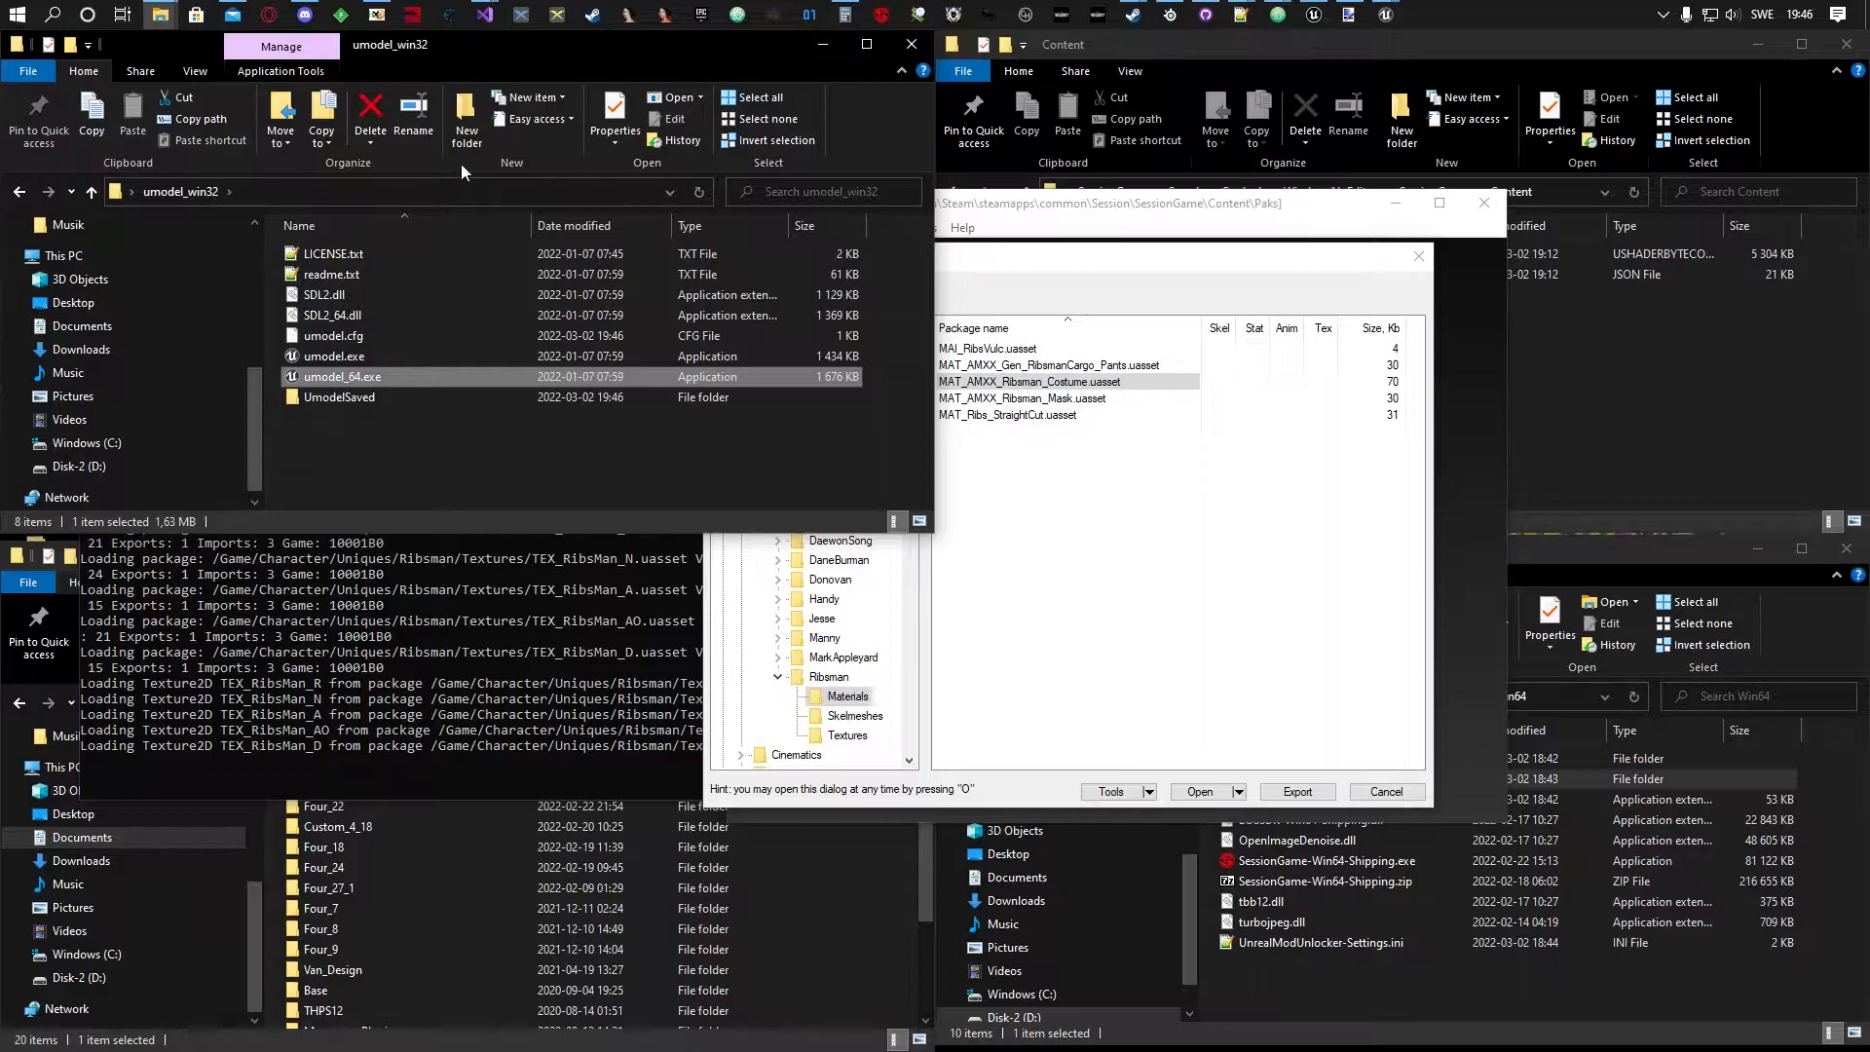
click(698, 192)
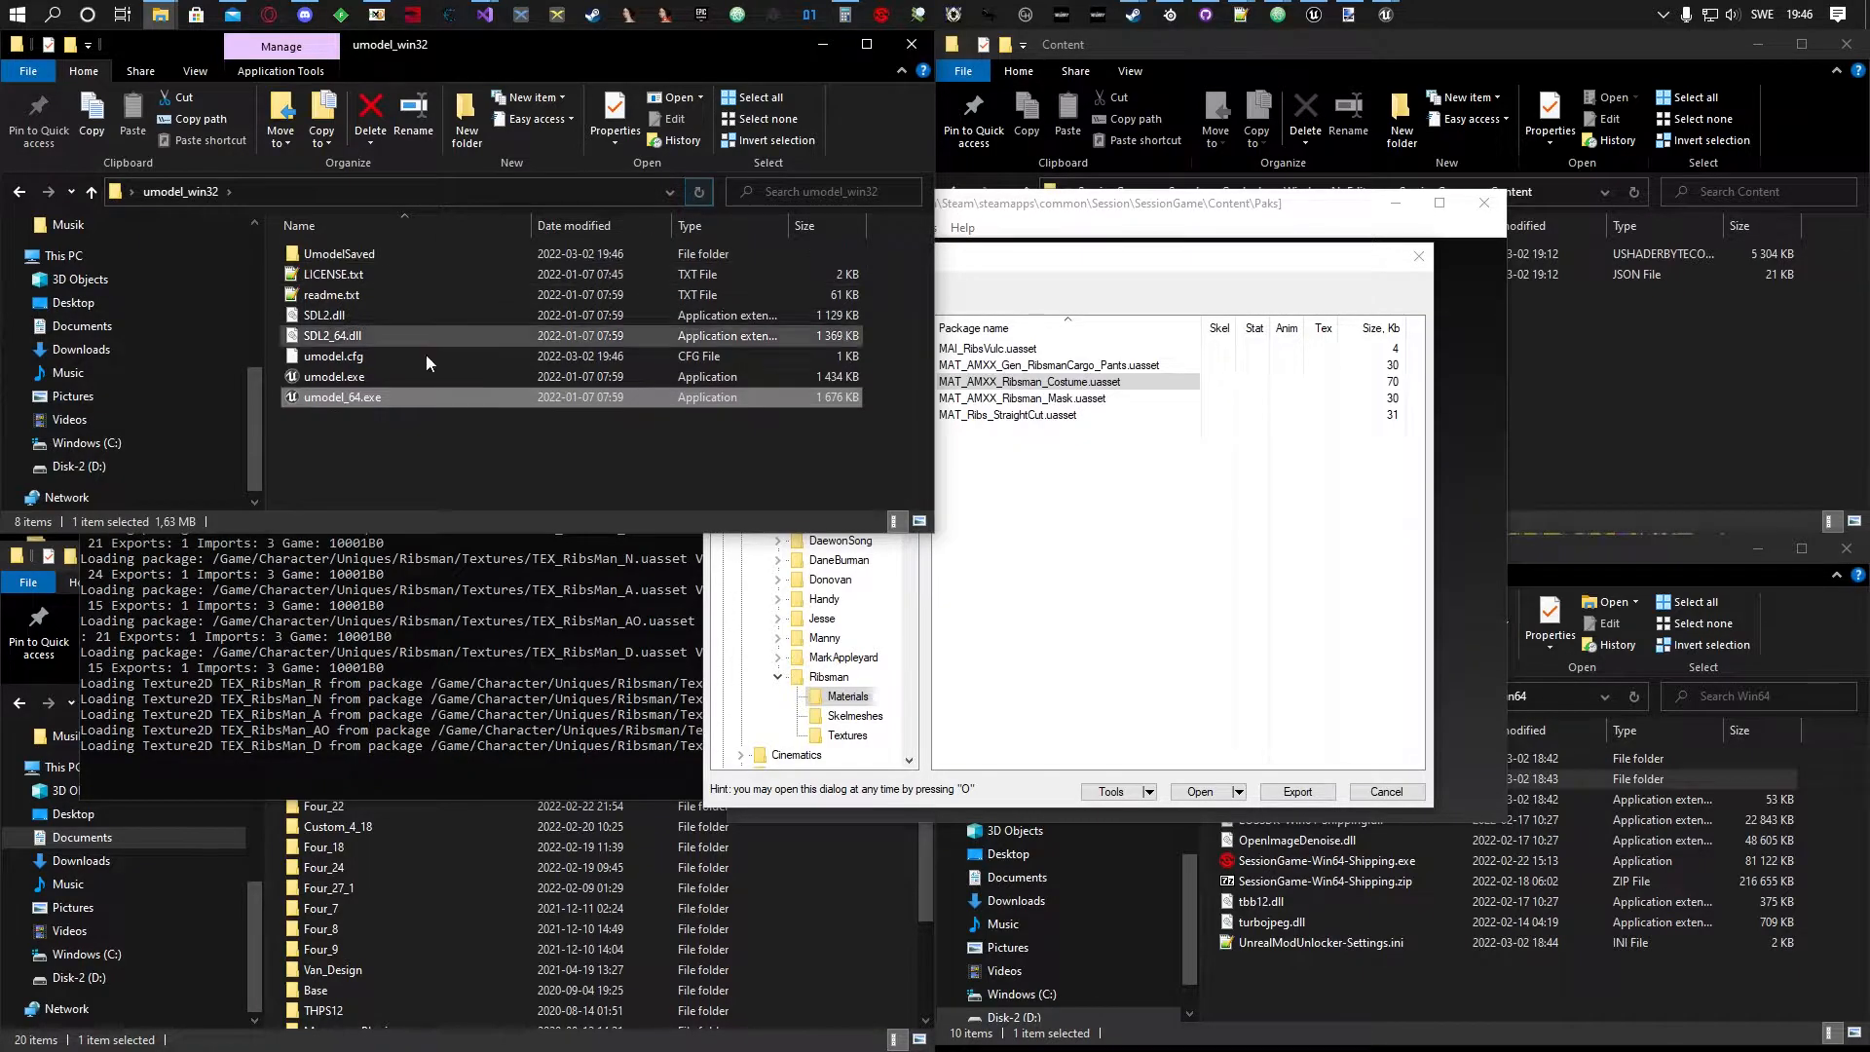
double_click(353, 253)
double_click(352, 253)
double_click(339, 253)
double_click(339, 253)
double_click(339, 253)
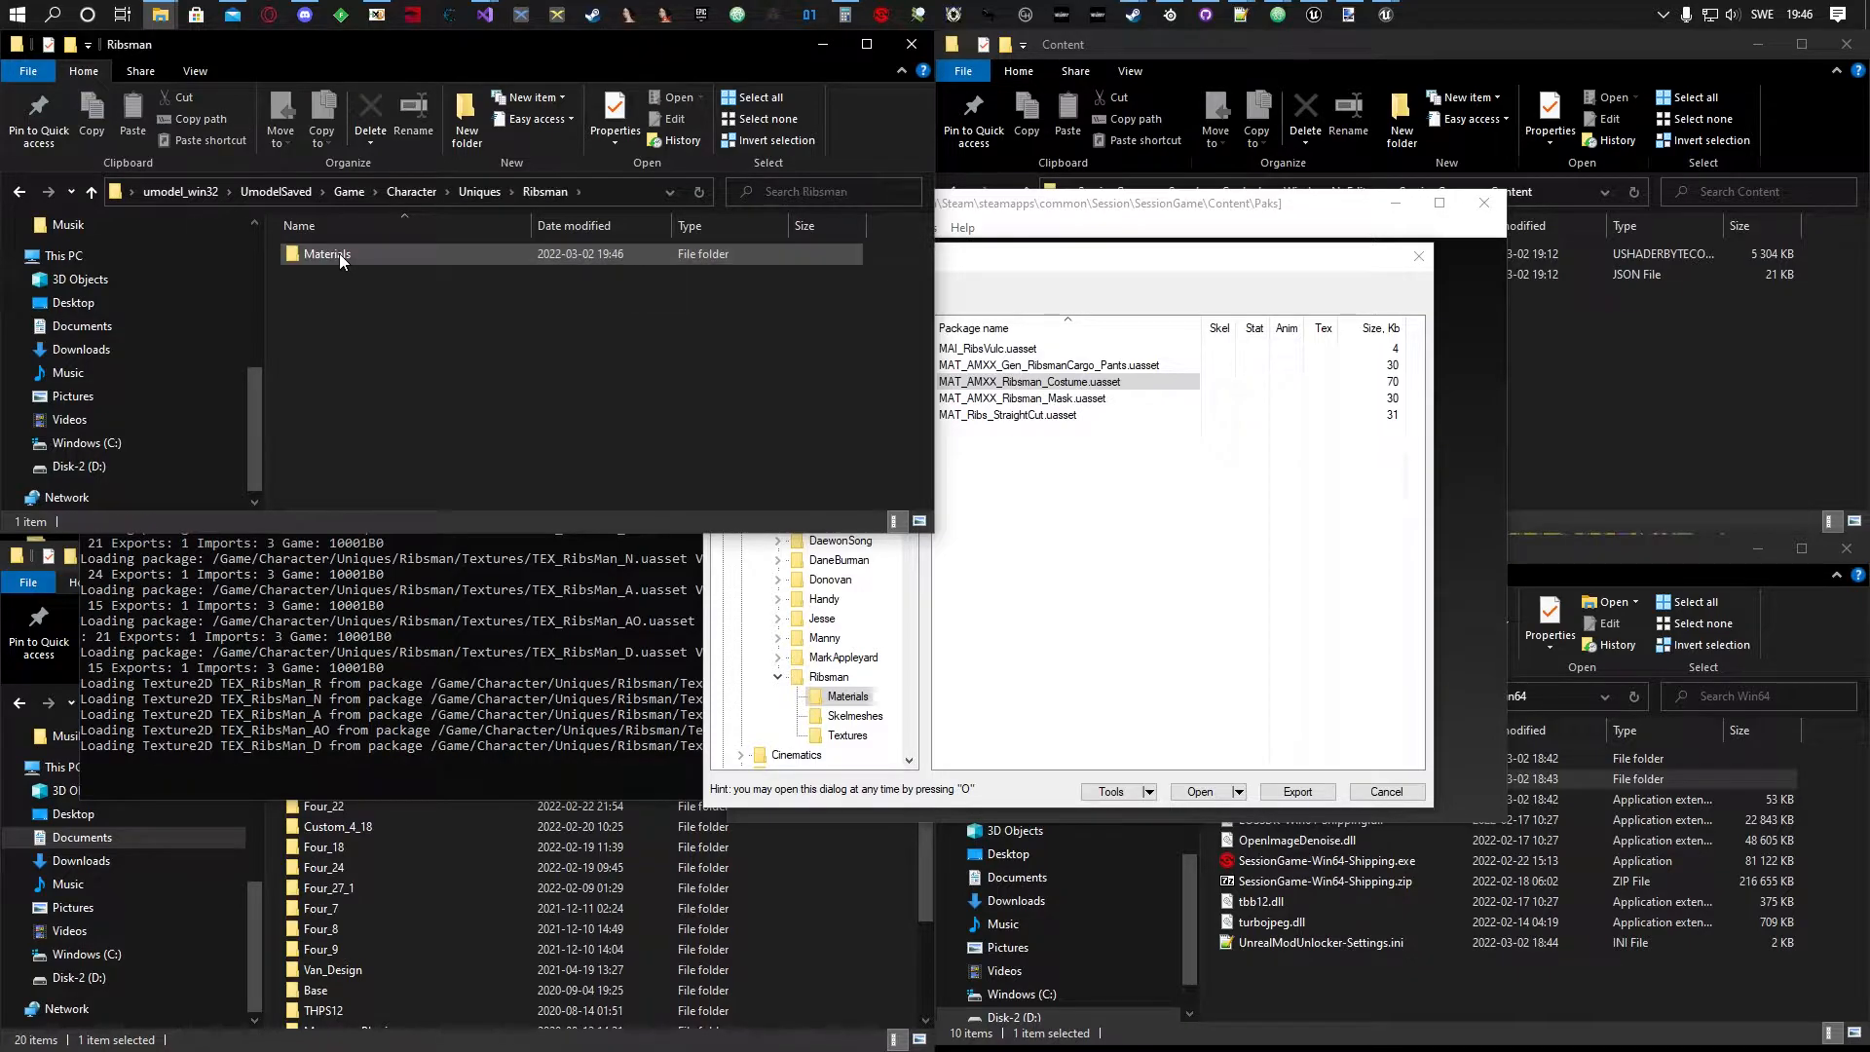
double_click(339, 254)
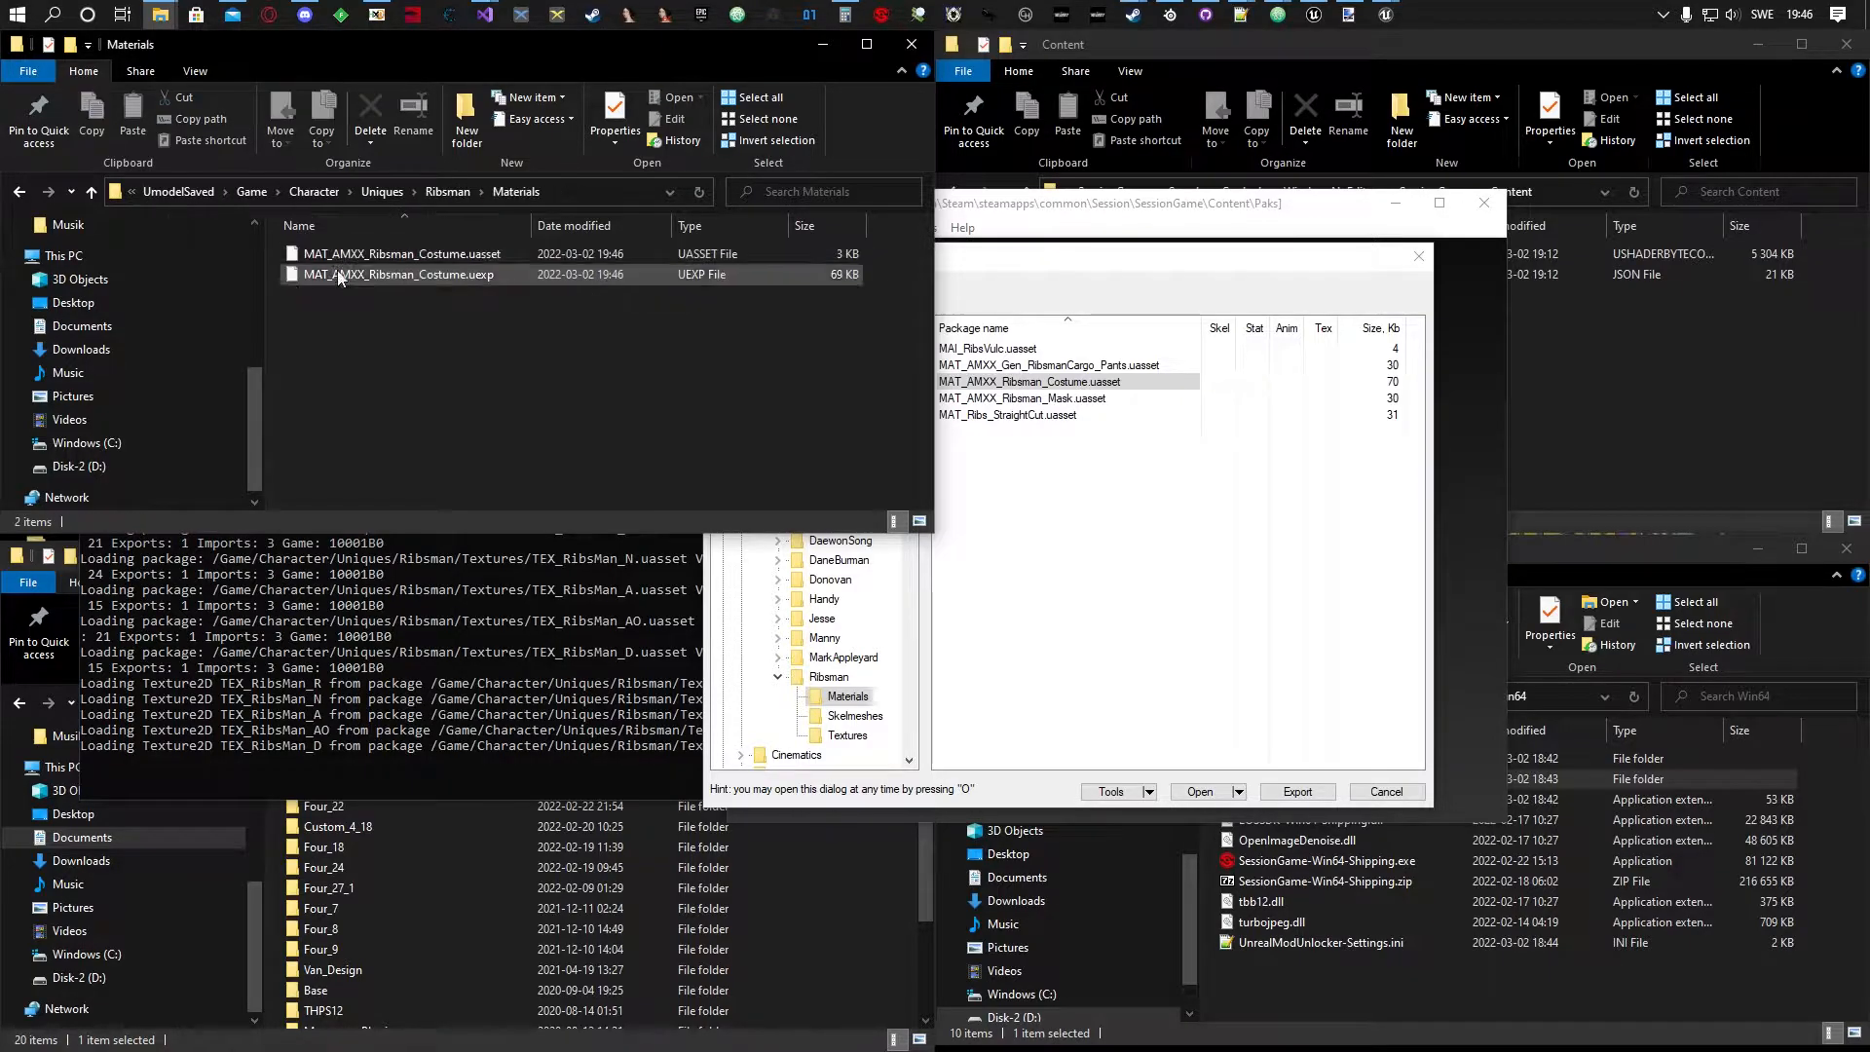
Compare the saved Ribsman and Materials folder levels, ending with MAT_AMXX_Ribsman_Costume.uasset selected in Materials.
click(448, 191)
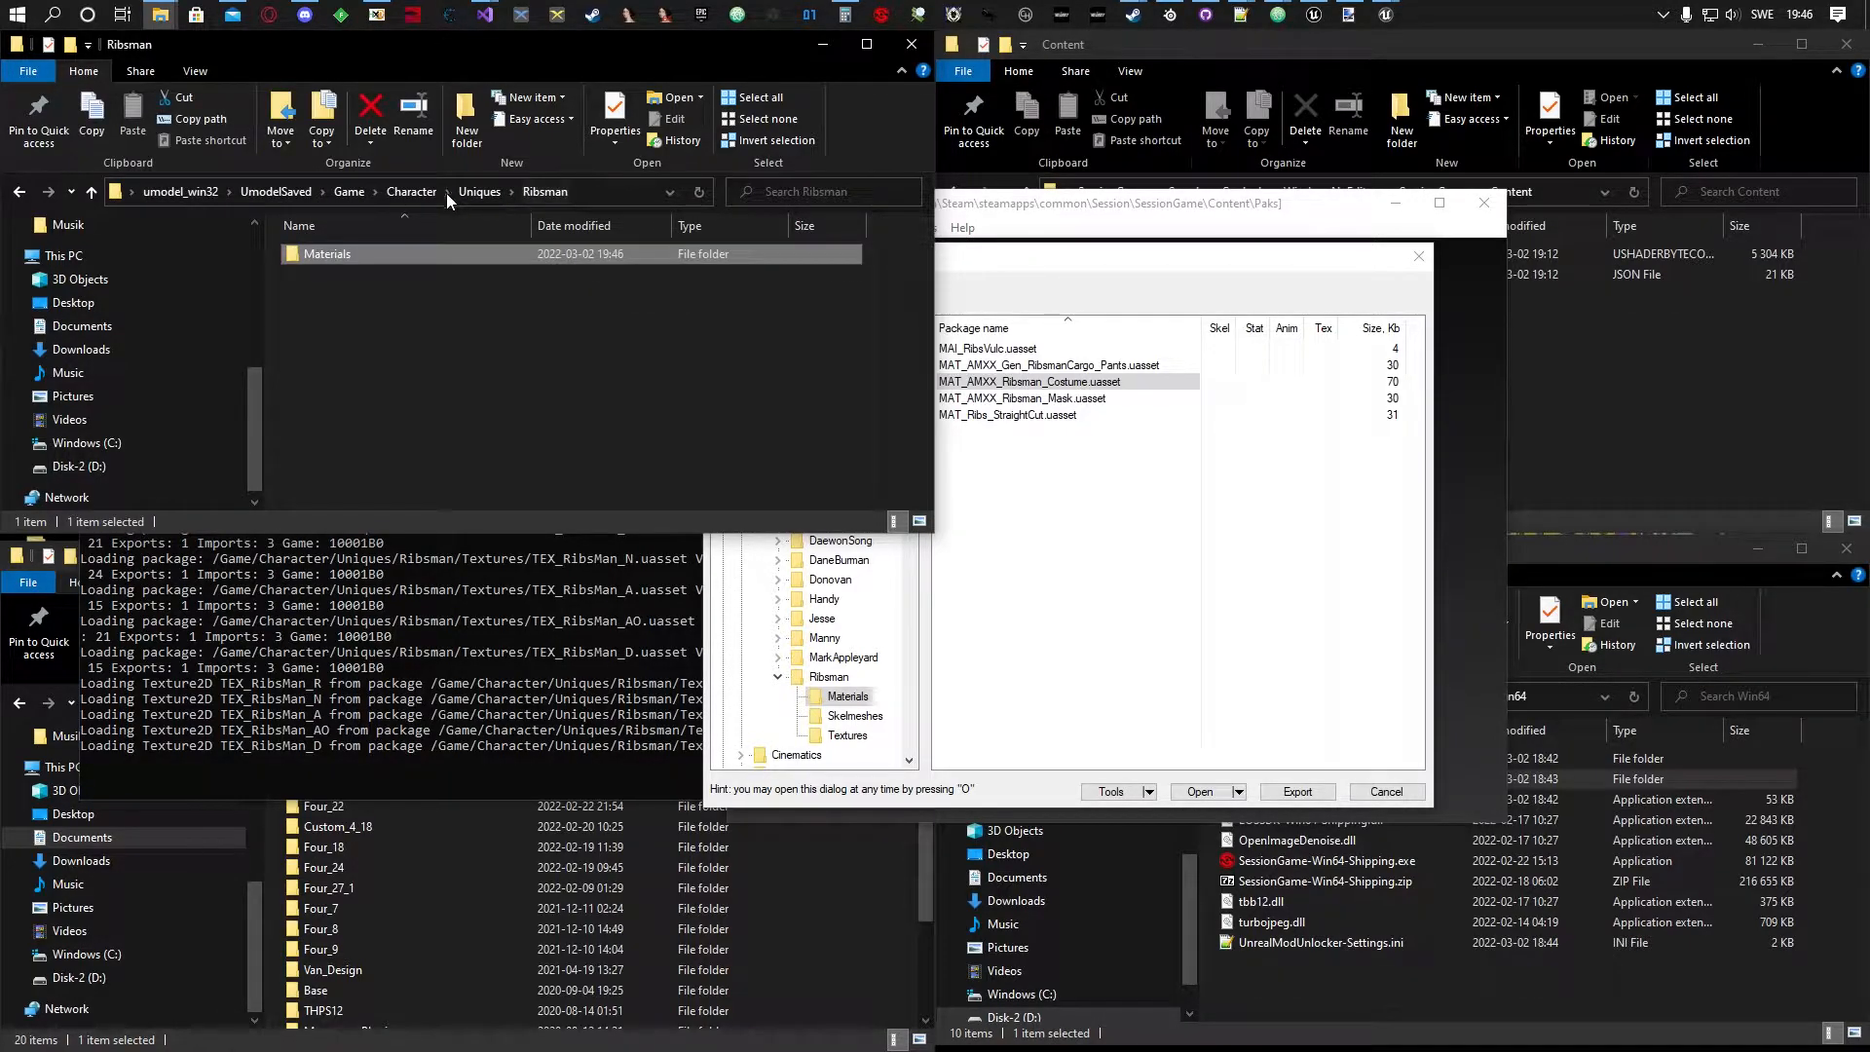
double_click(391, 253)
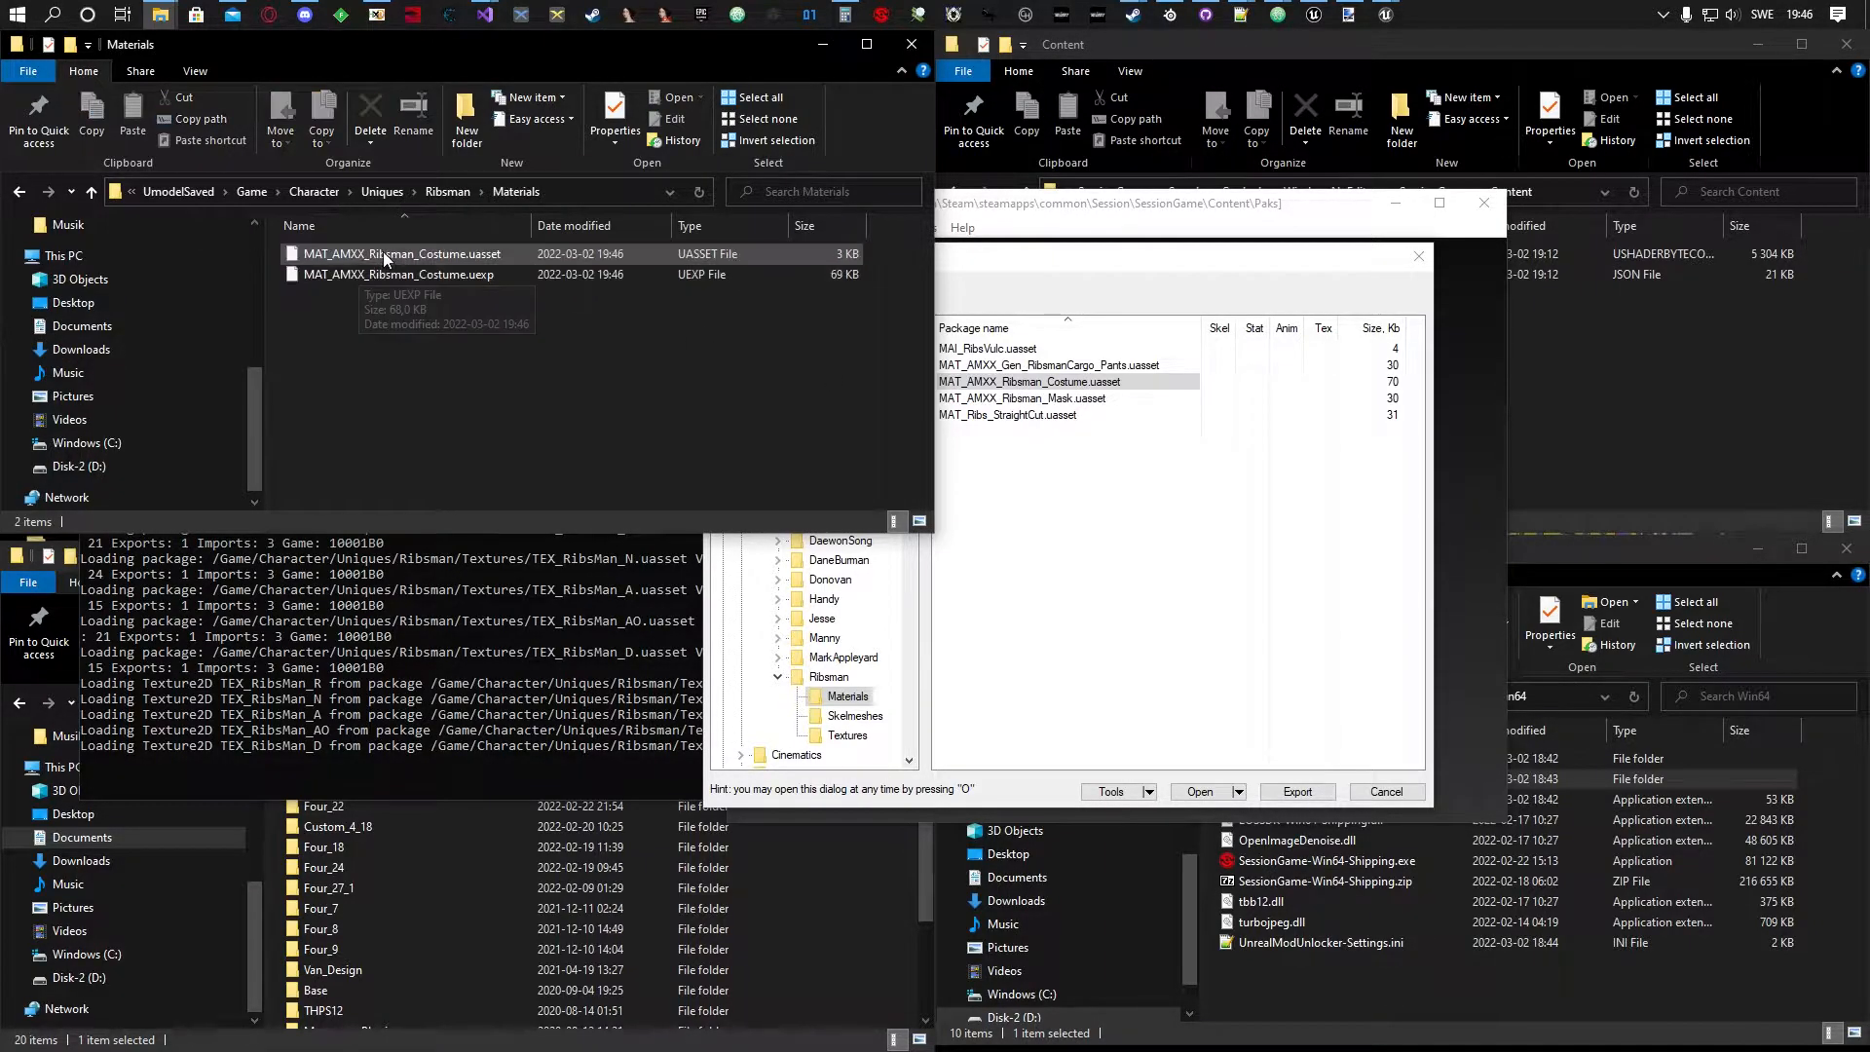
click(451, 191)
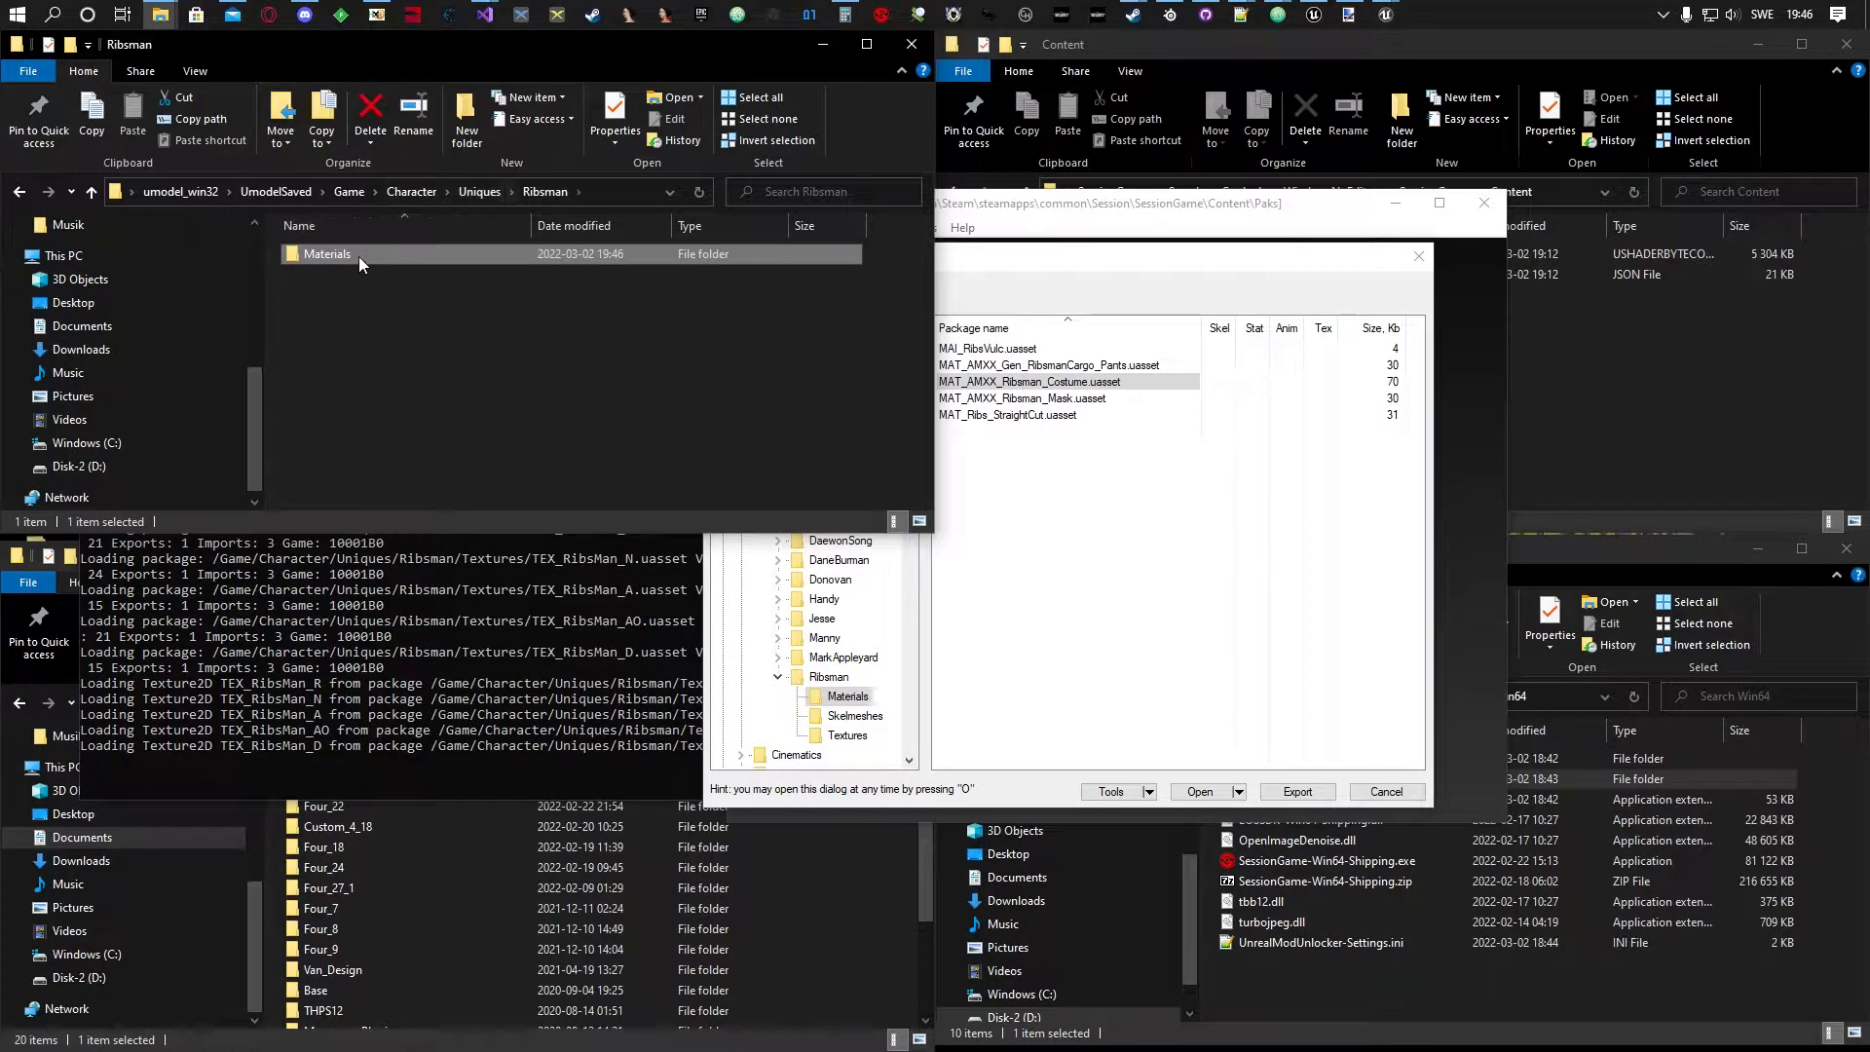
double_click(358, 255)
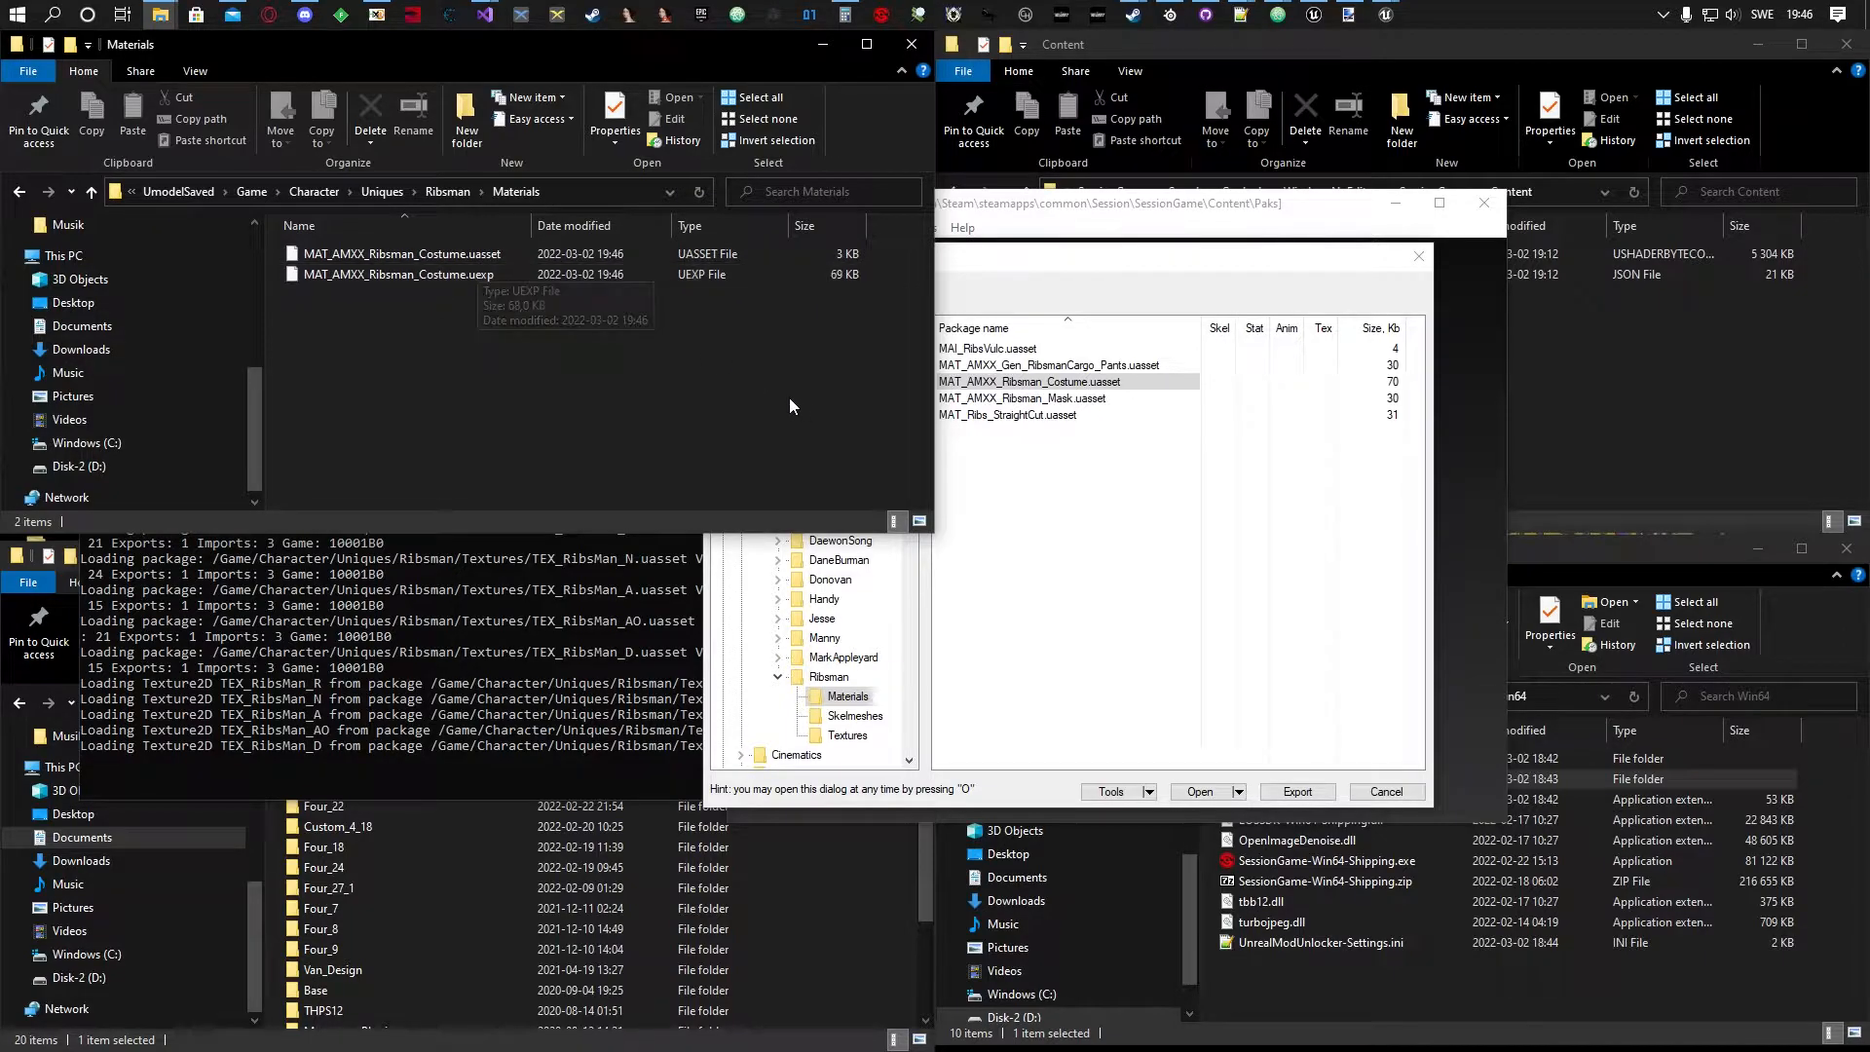
click(388, 253)
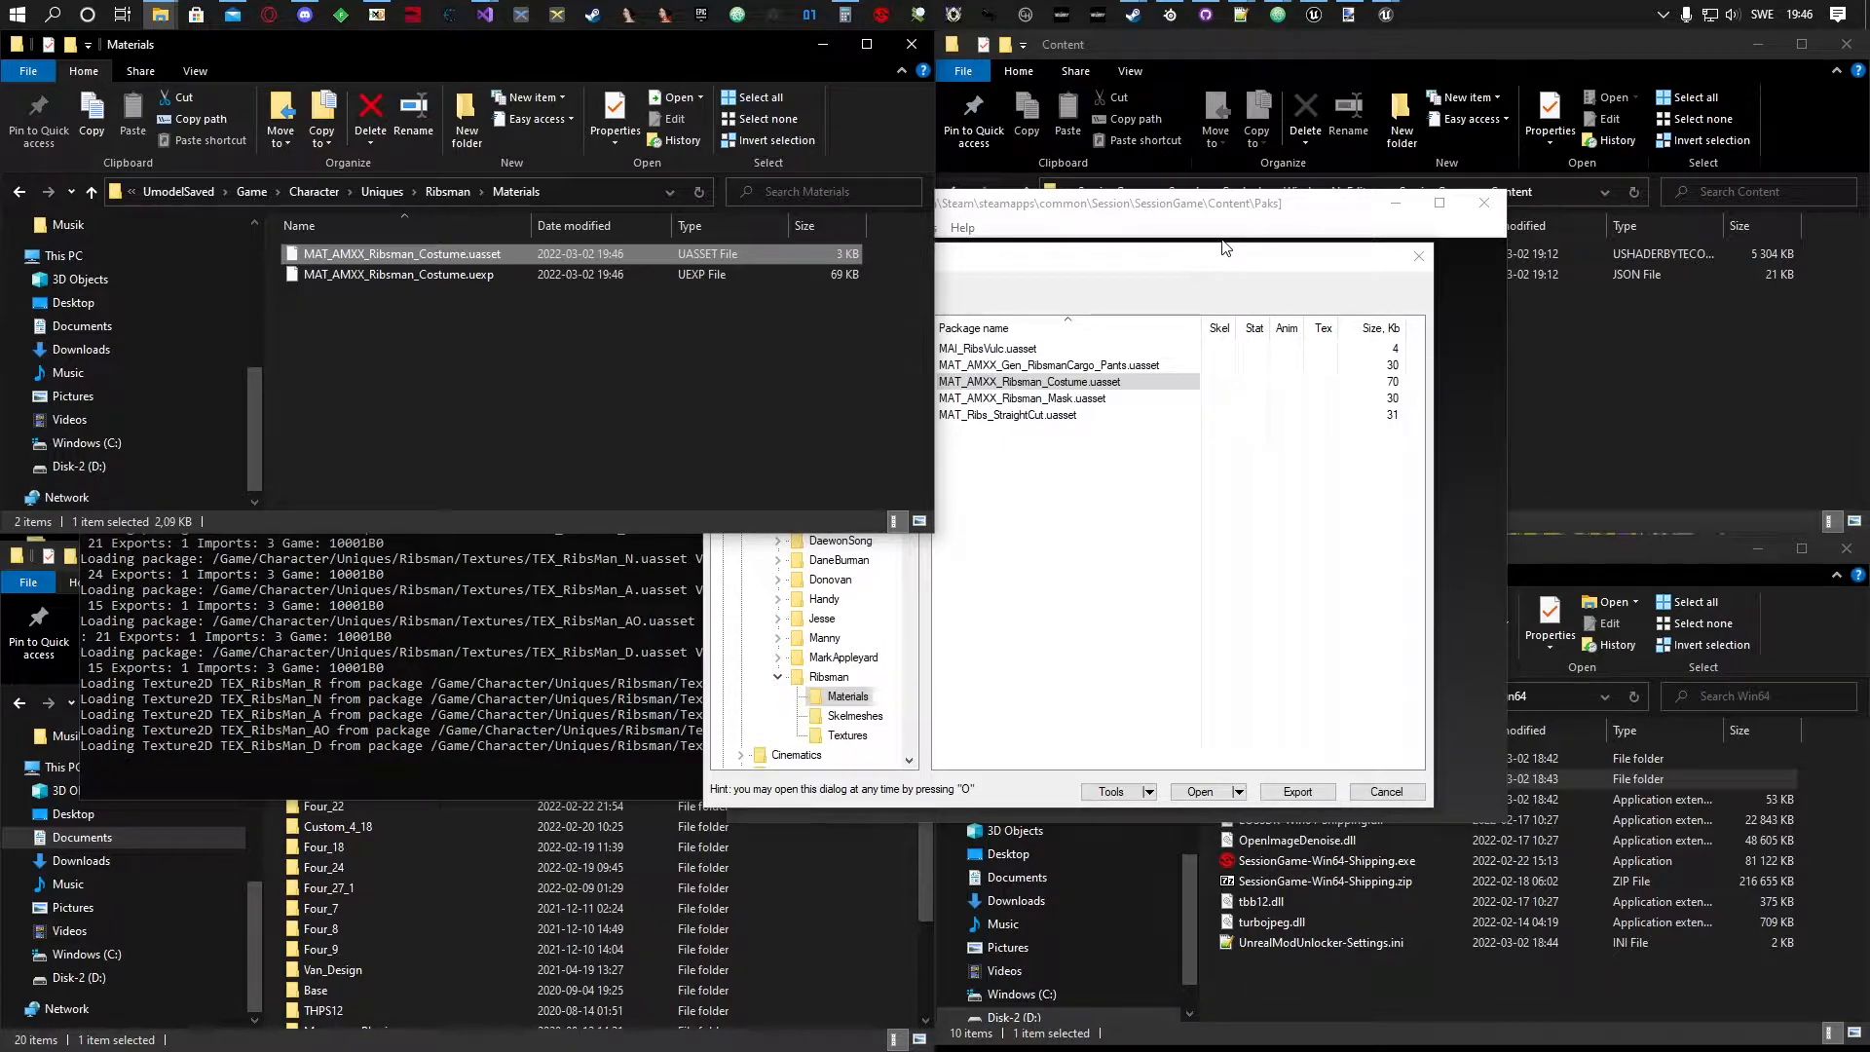
Bring the package dialog forward and briefly view the SessionGame project in Unreal Editor before returning to UE Viewer.
click(1132, 243)
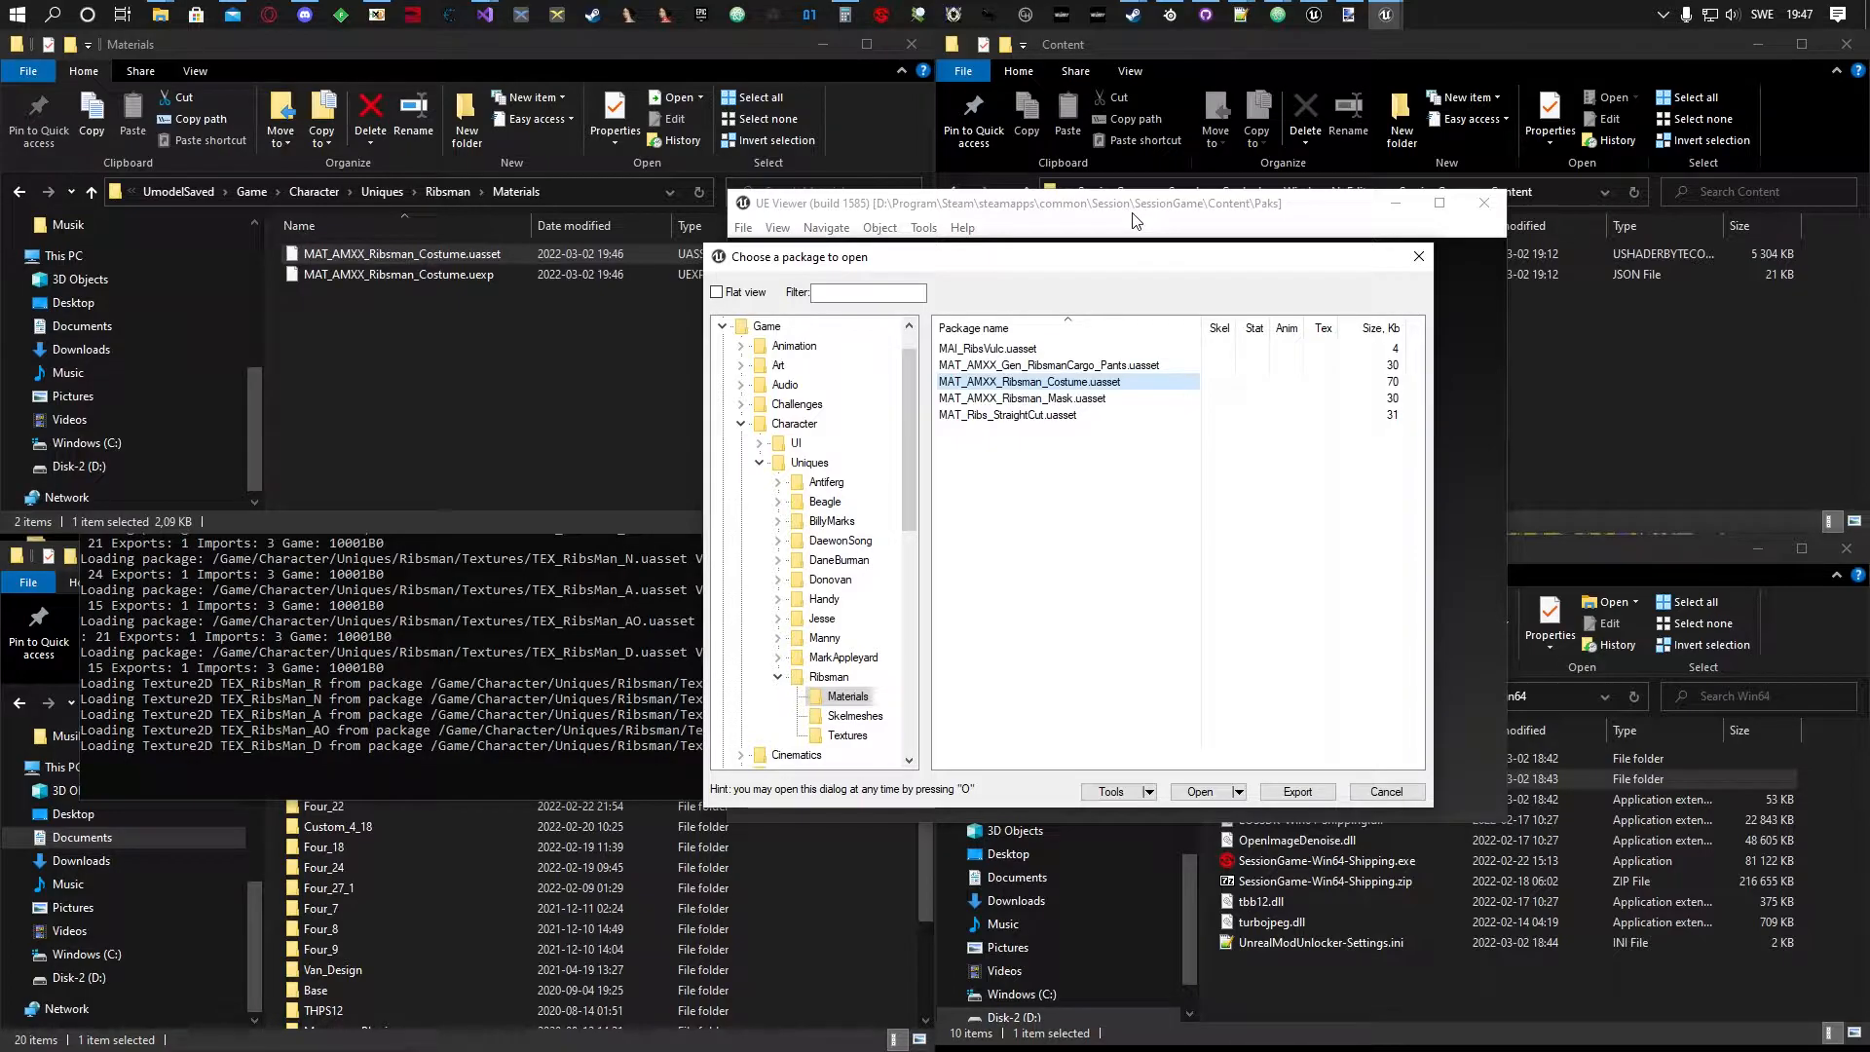
click(1316, 13)
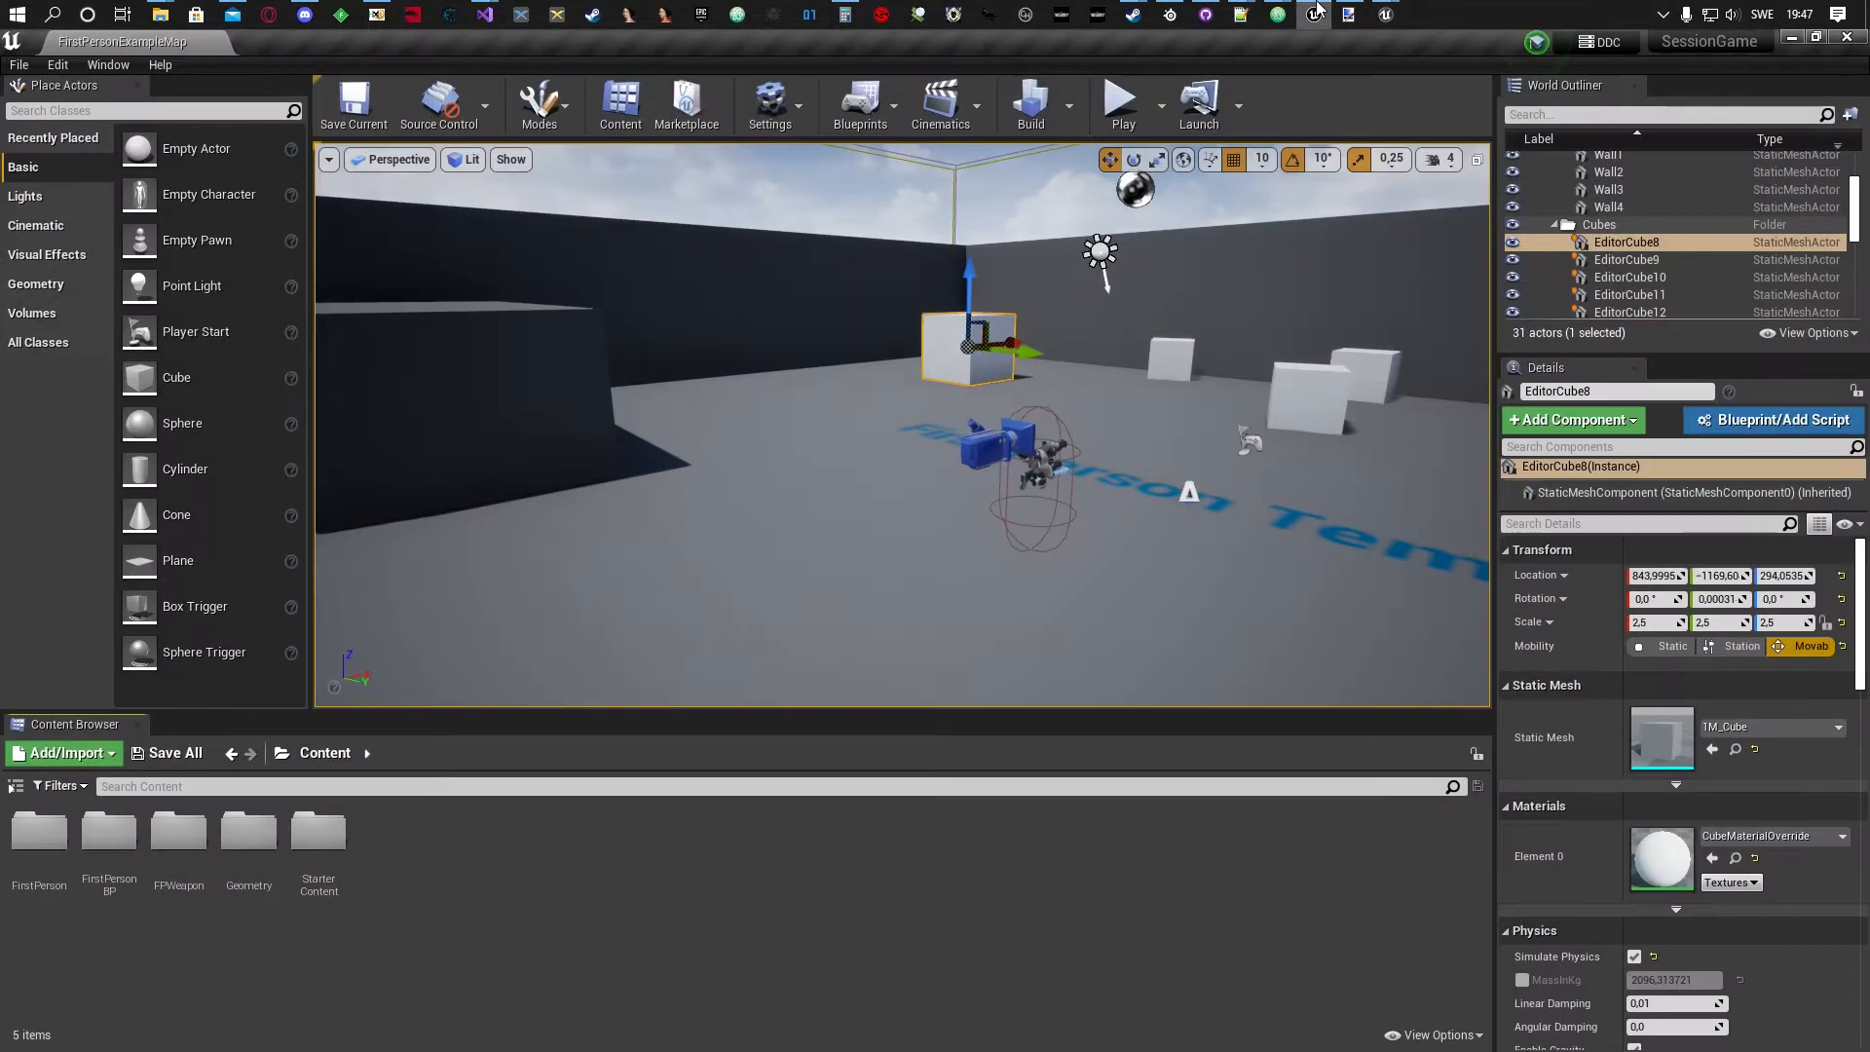
click(1316, 13)
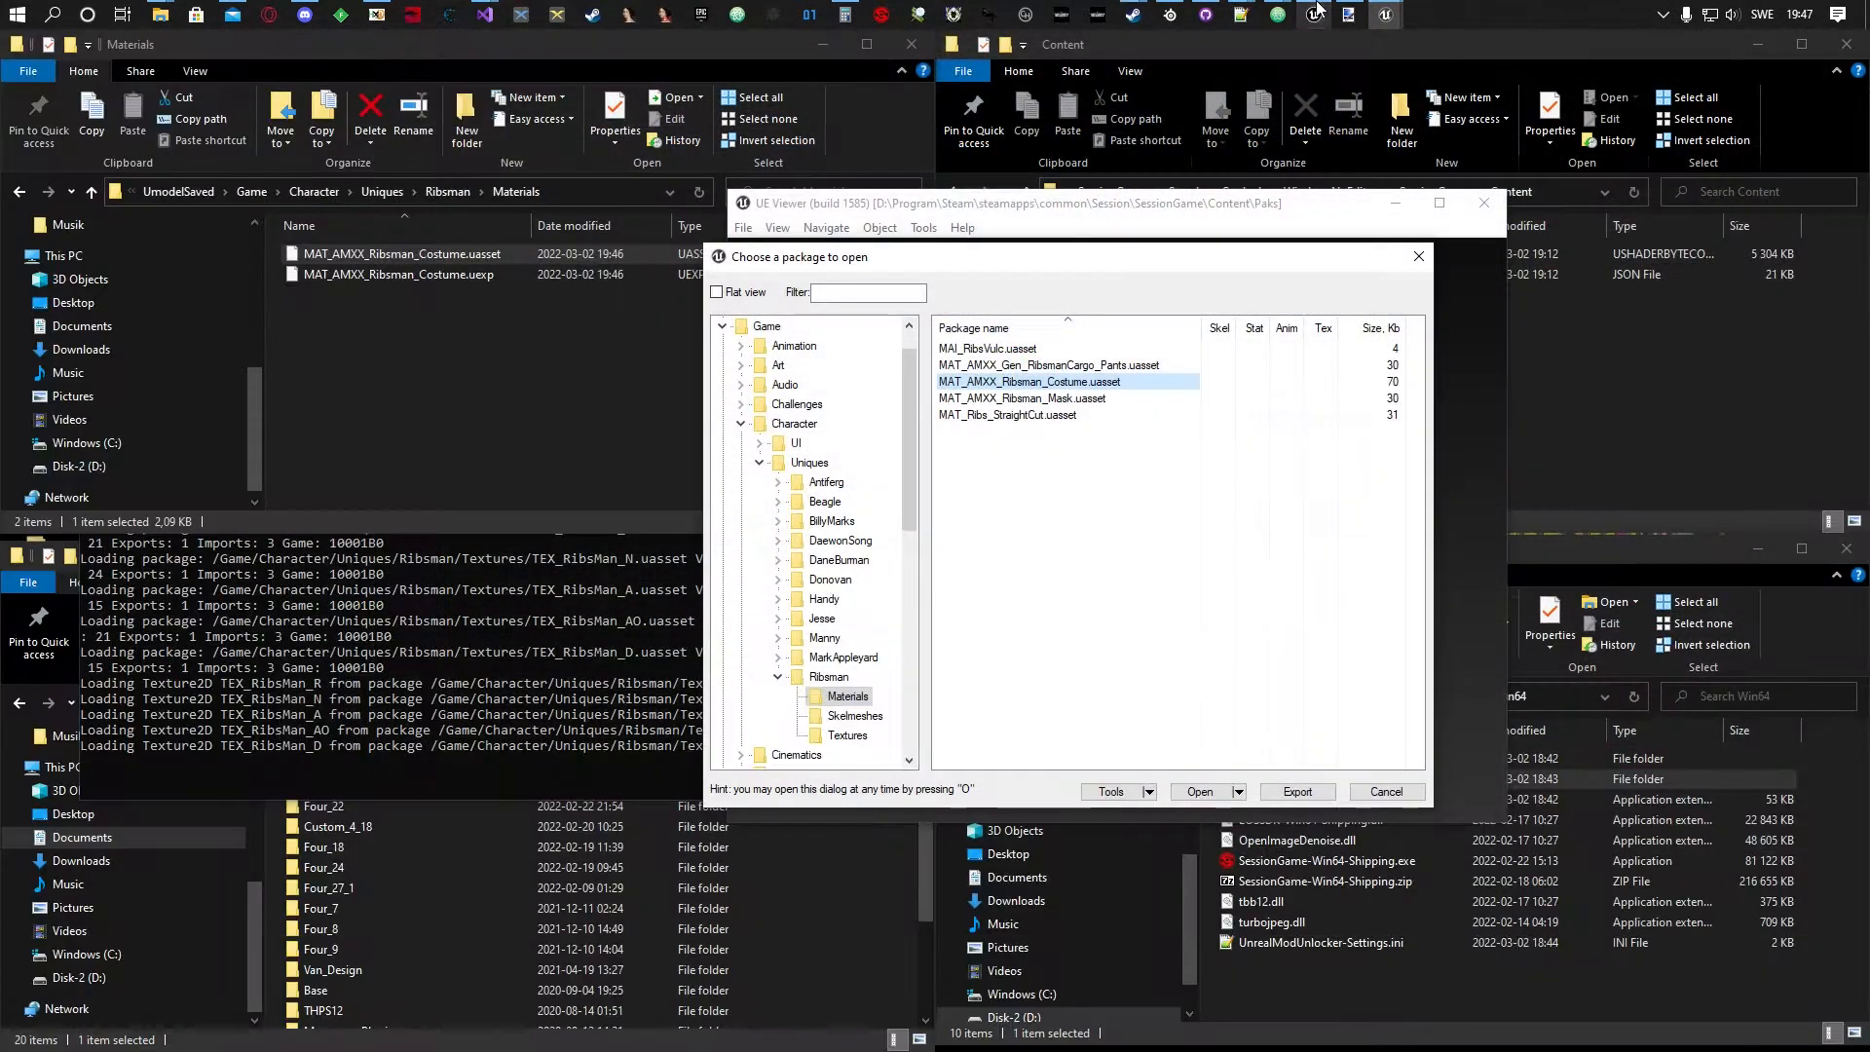
Collapse the package tree to its root folders, move the dialog clear, and navigate File Explorer from Win64 up to the Session folder.
click(742, 425)
click(723, 365)
drag(911, 261, 400, 237)
click(1587, 558)
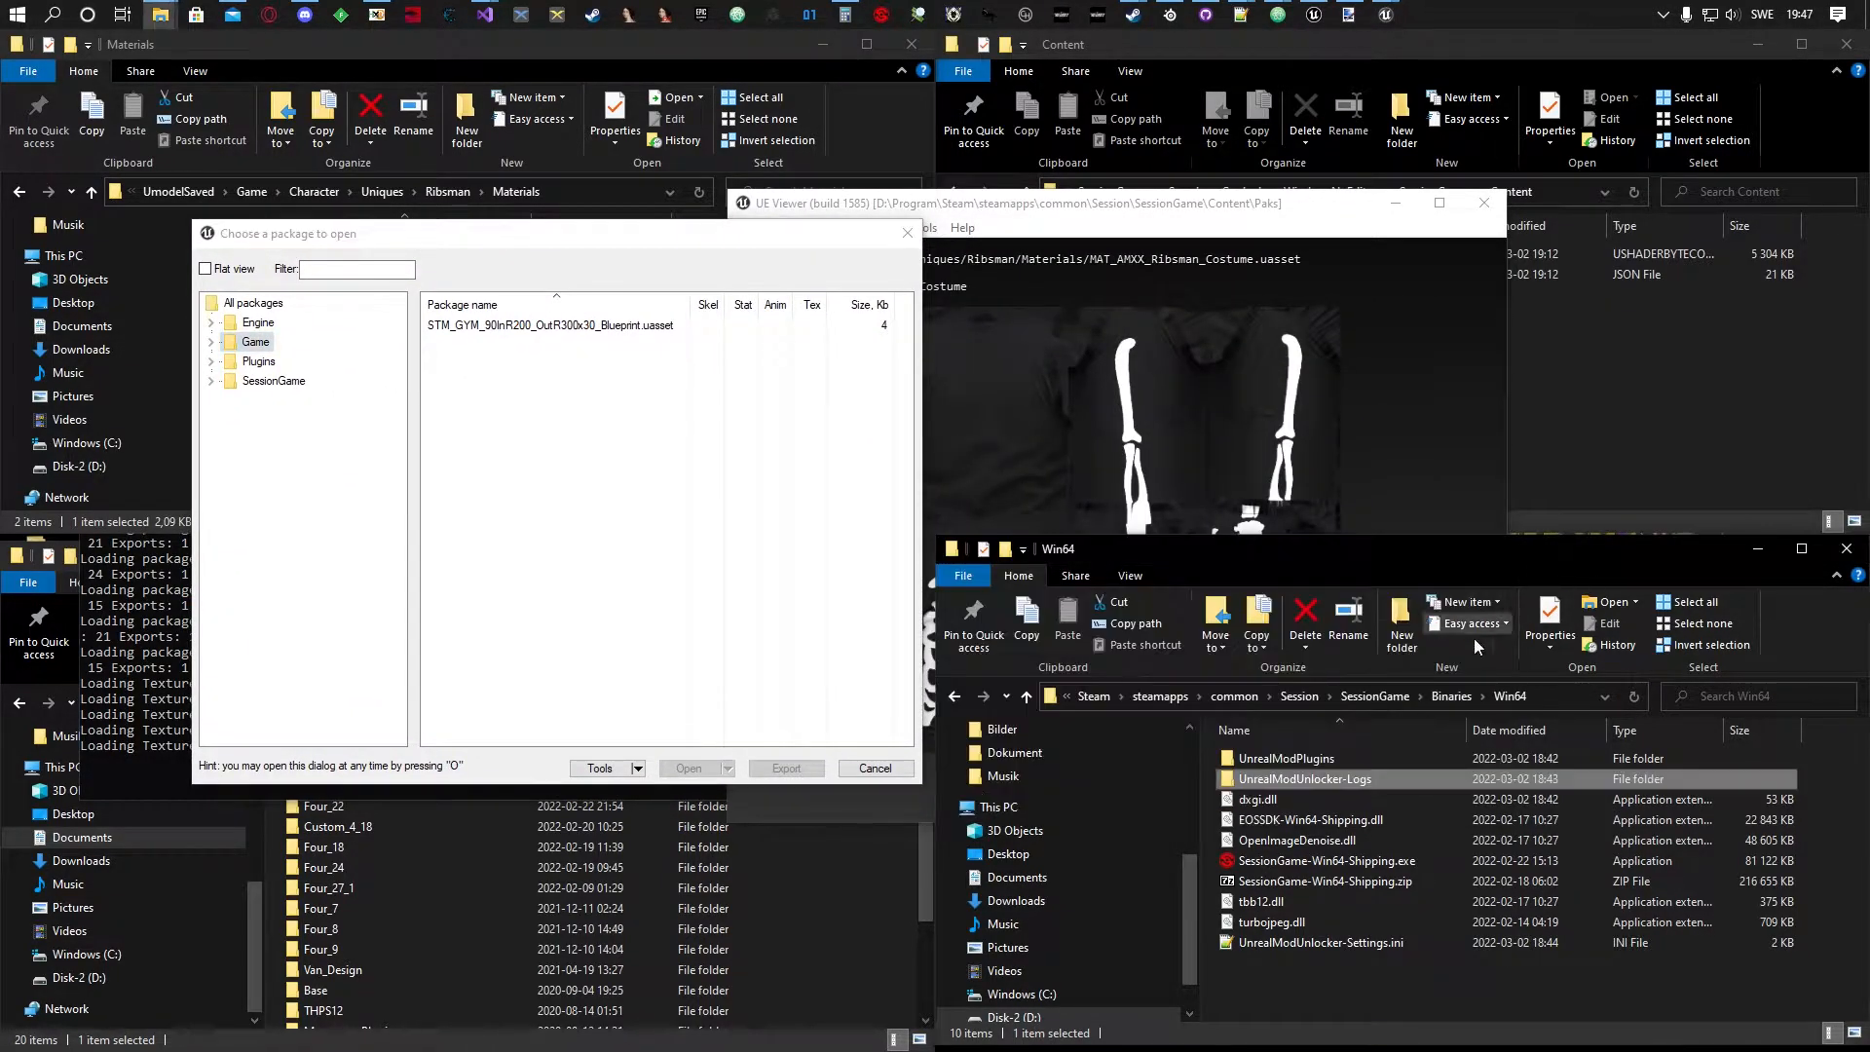
click(1379, 694)
click(1369, 698)
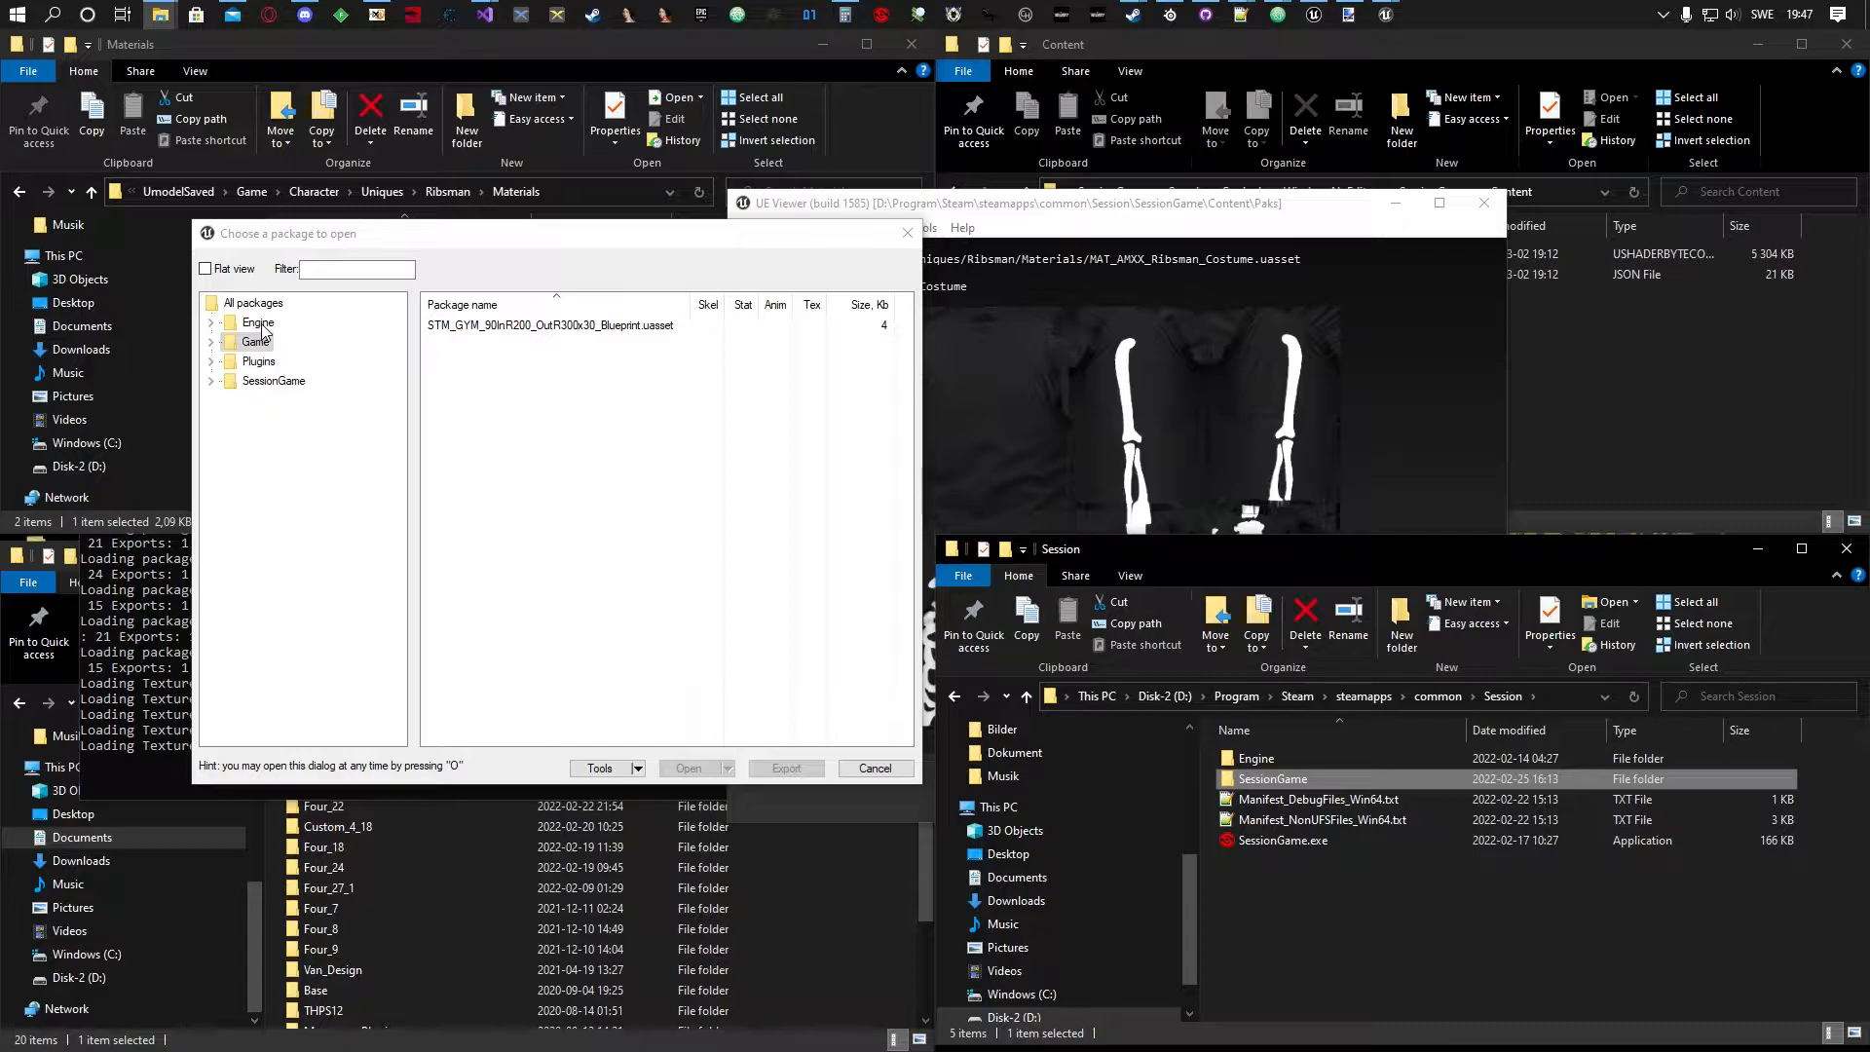
Examine the Plugins and SessionGame root folders in the package tree alongside the game's Session install folder.
click(259, 362)
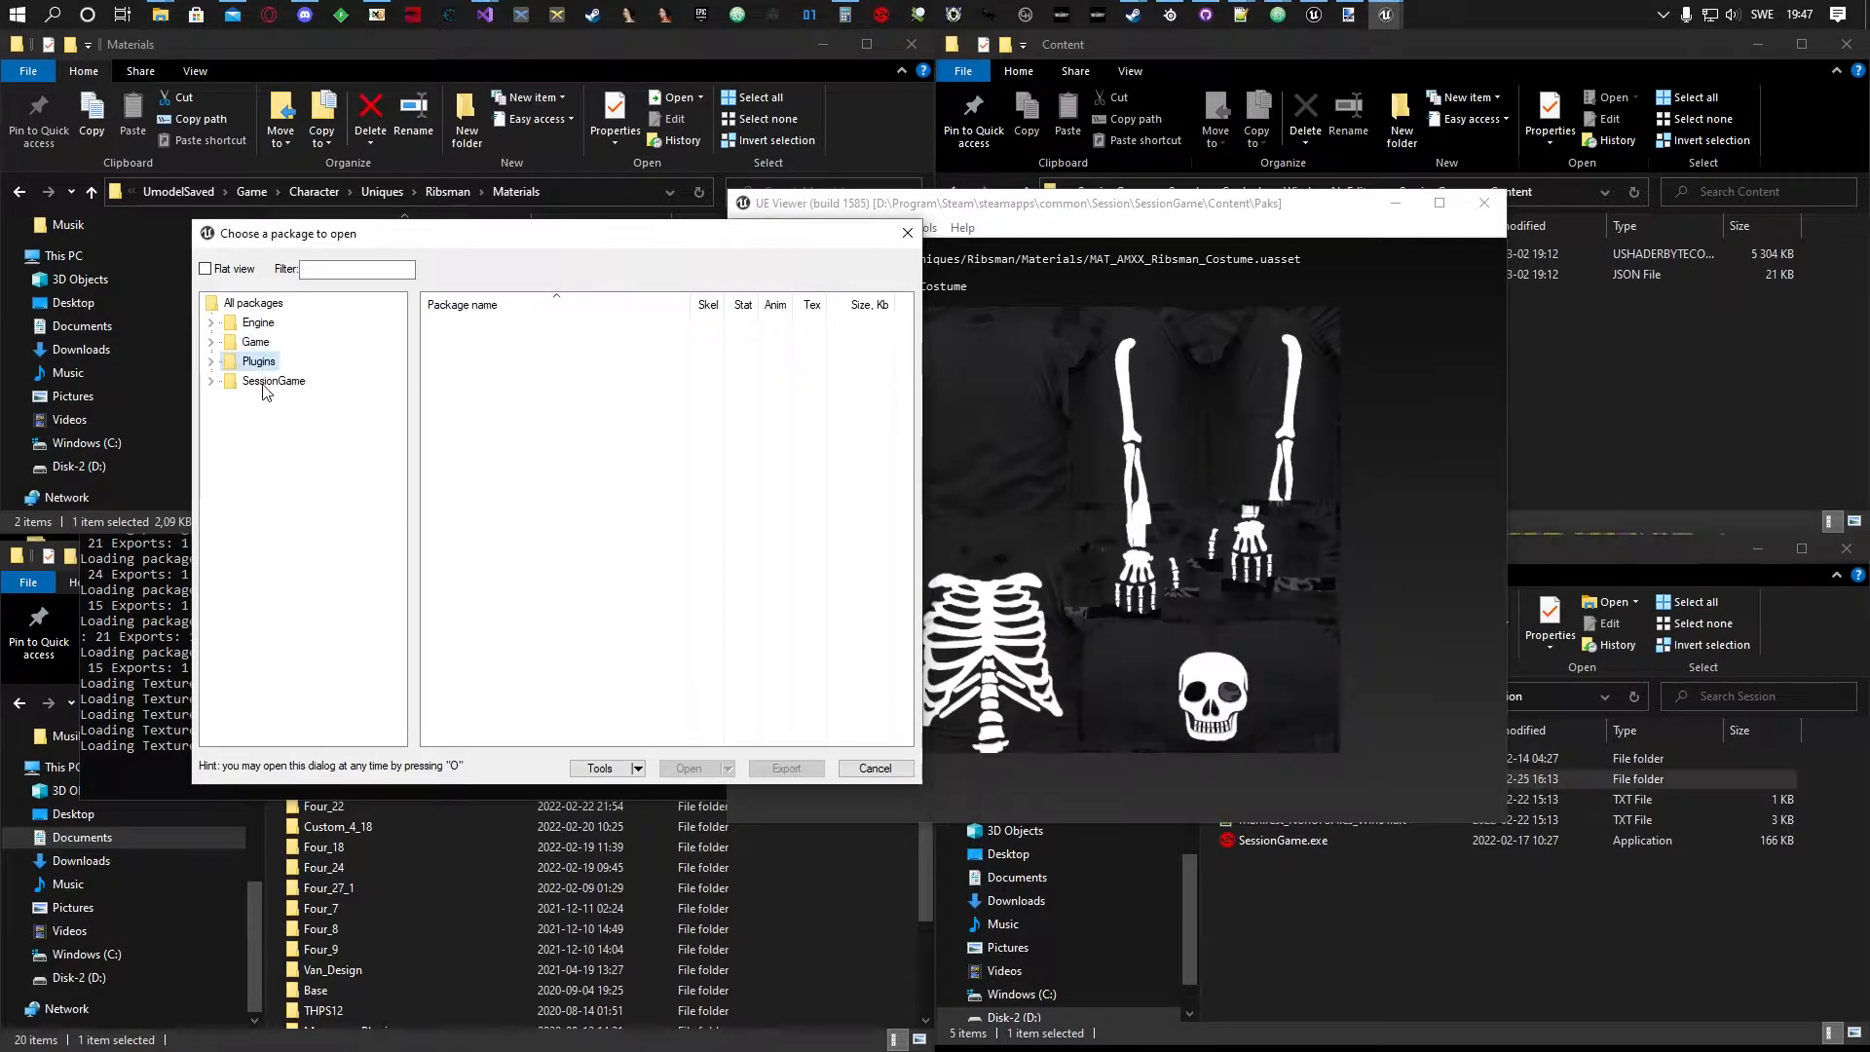
click(264, 382)
click(1594, 563)
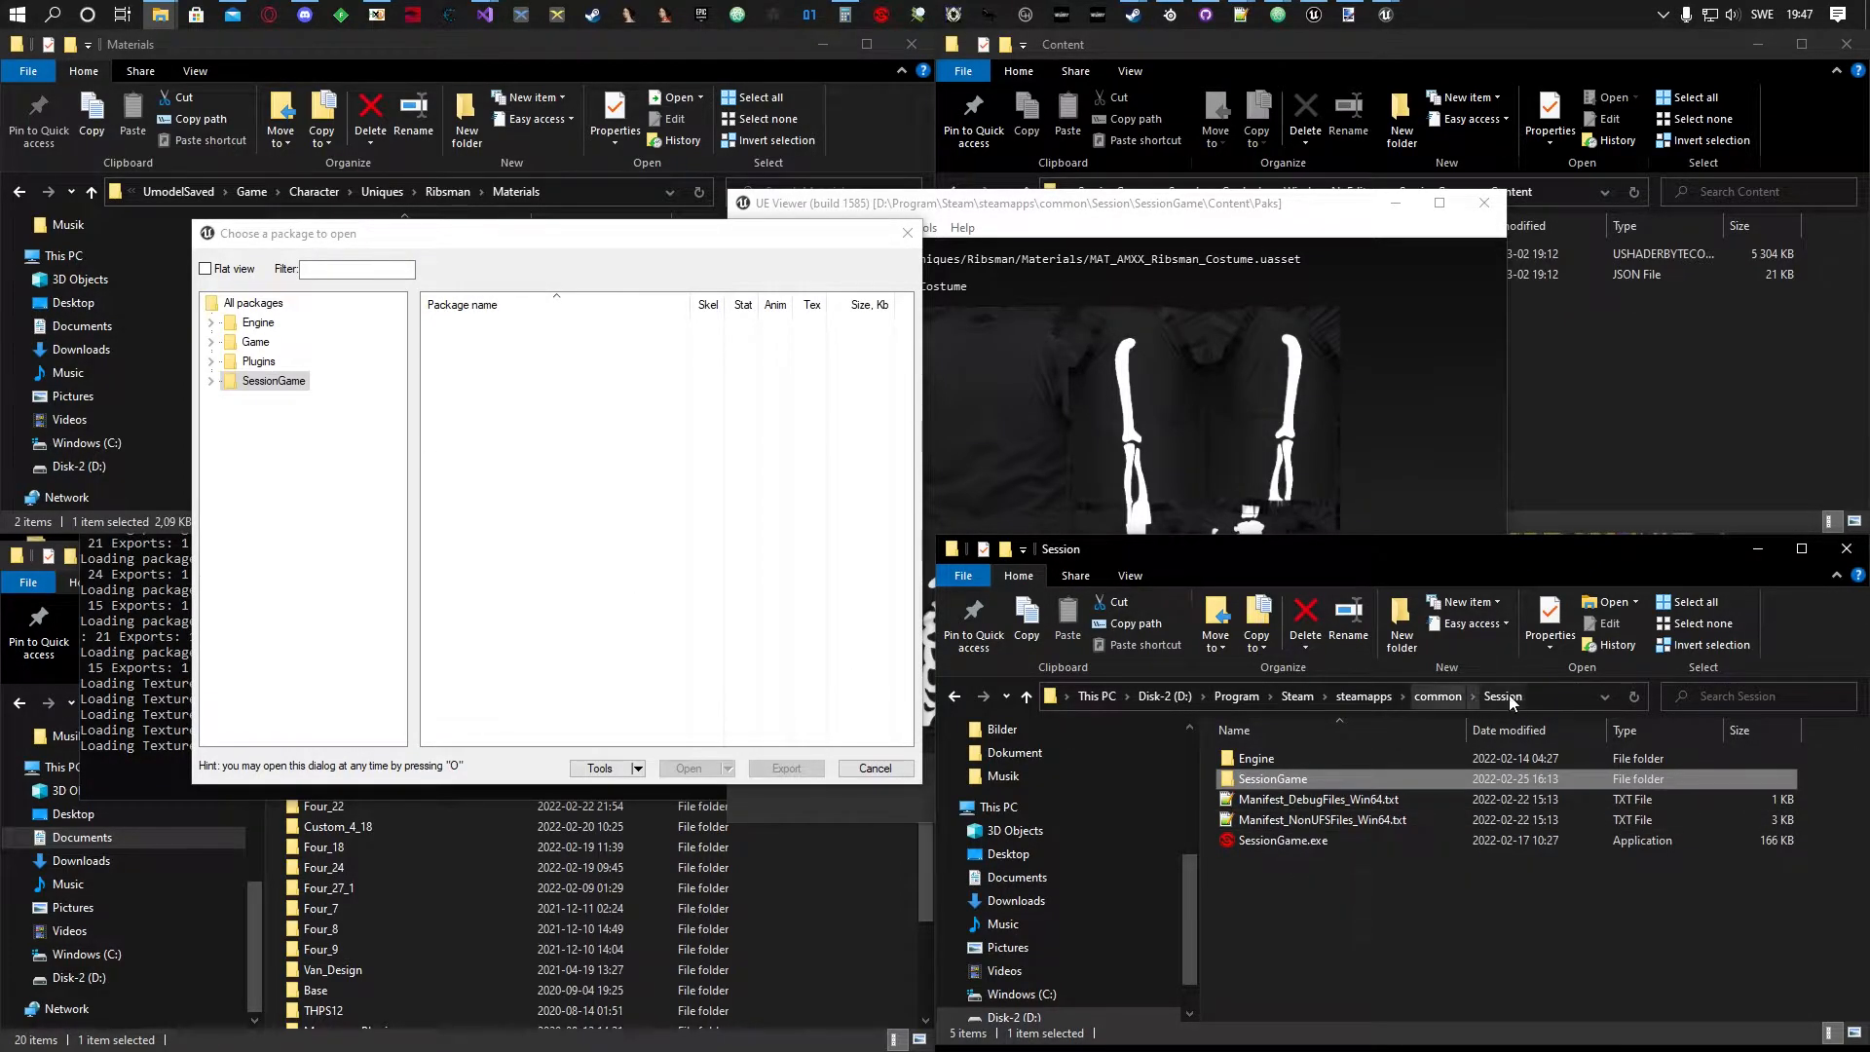
click(272, 415)
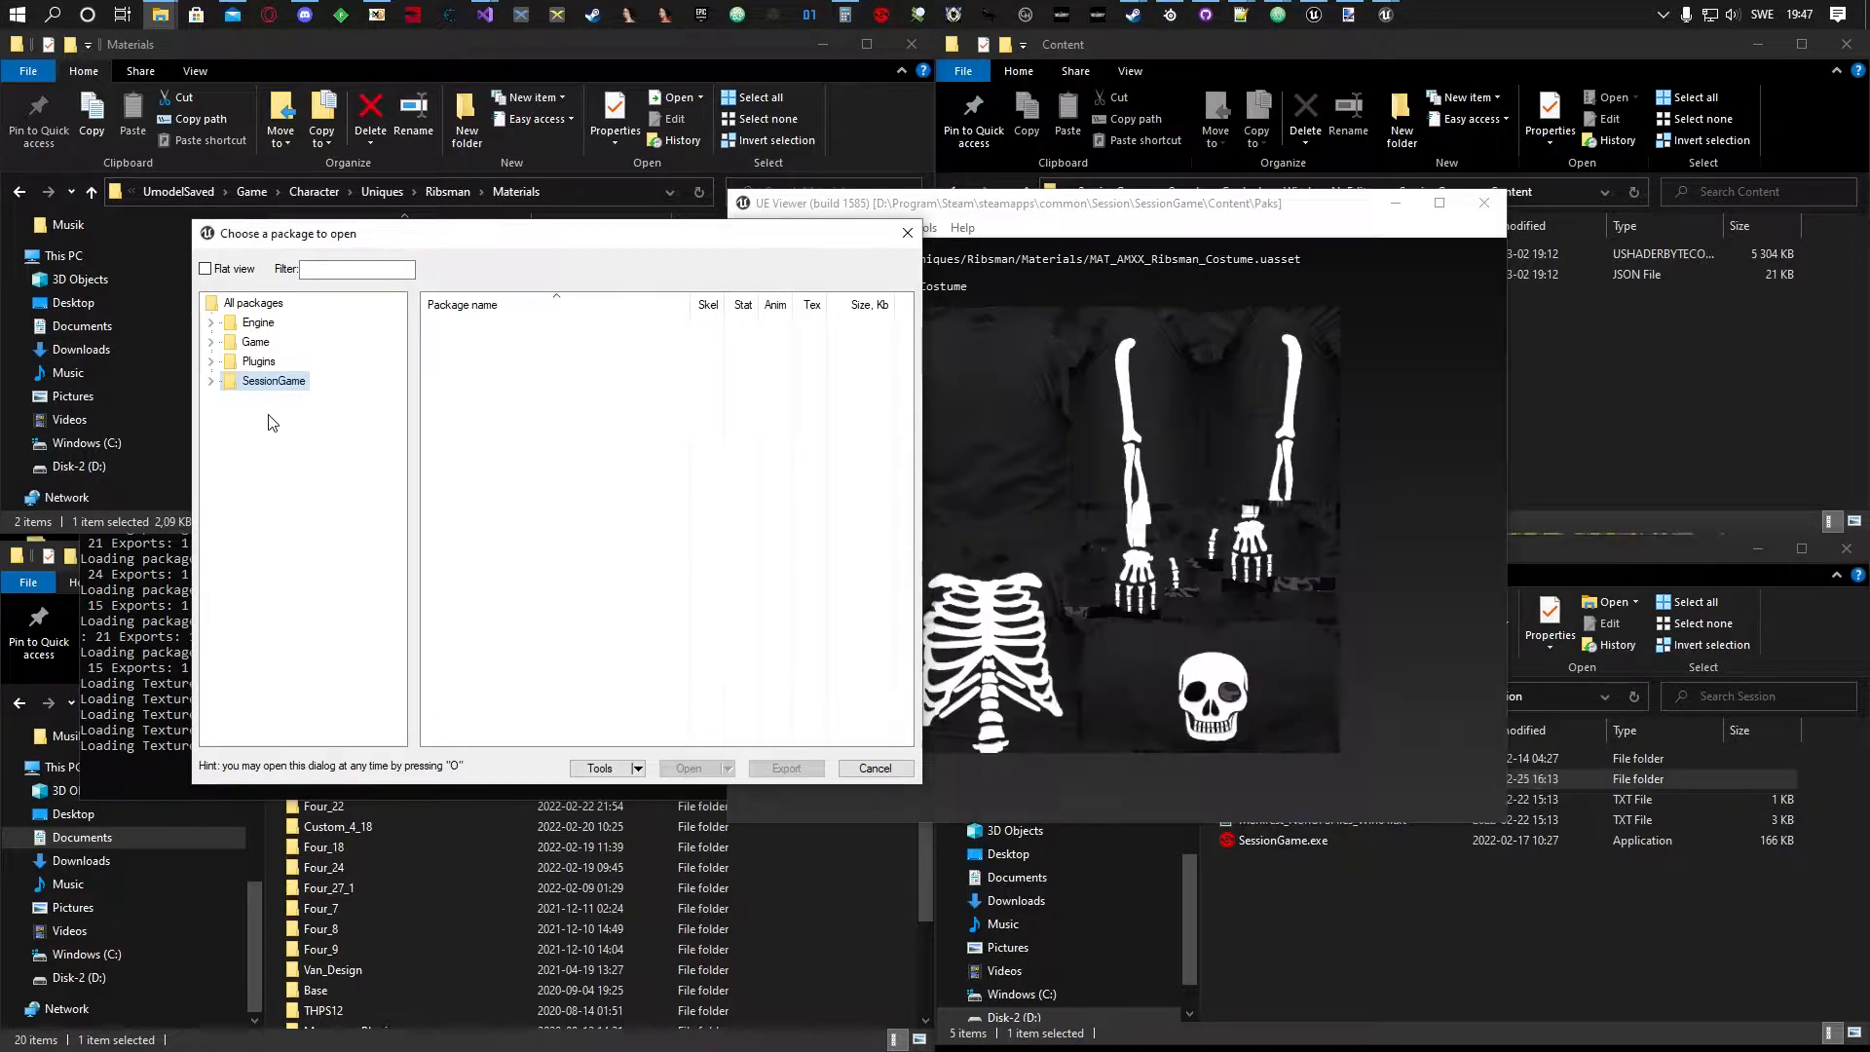
click(1579, 561)
click(252, 364)
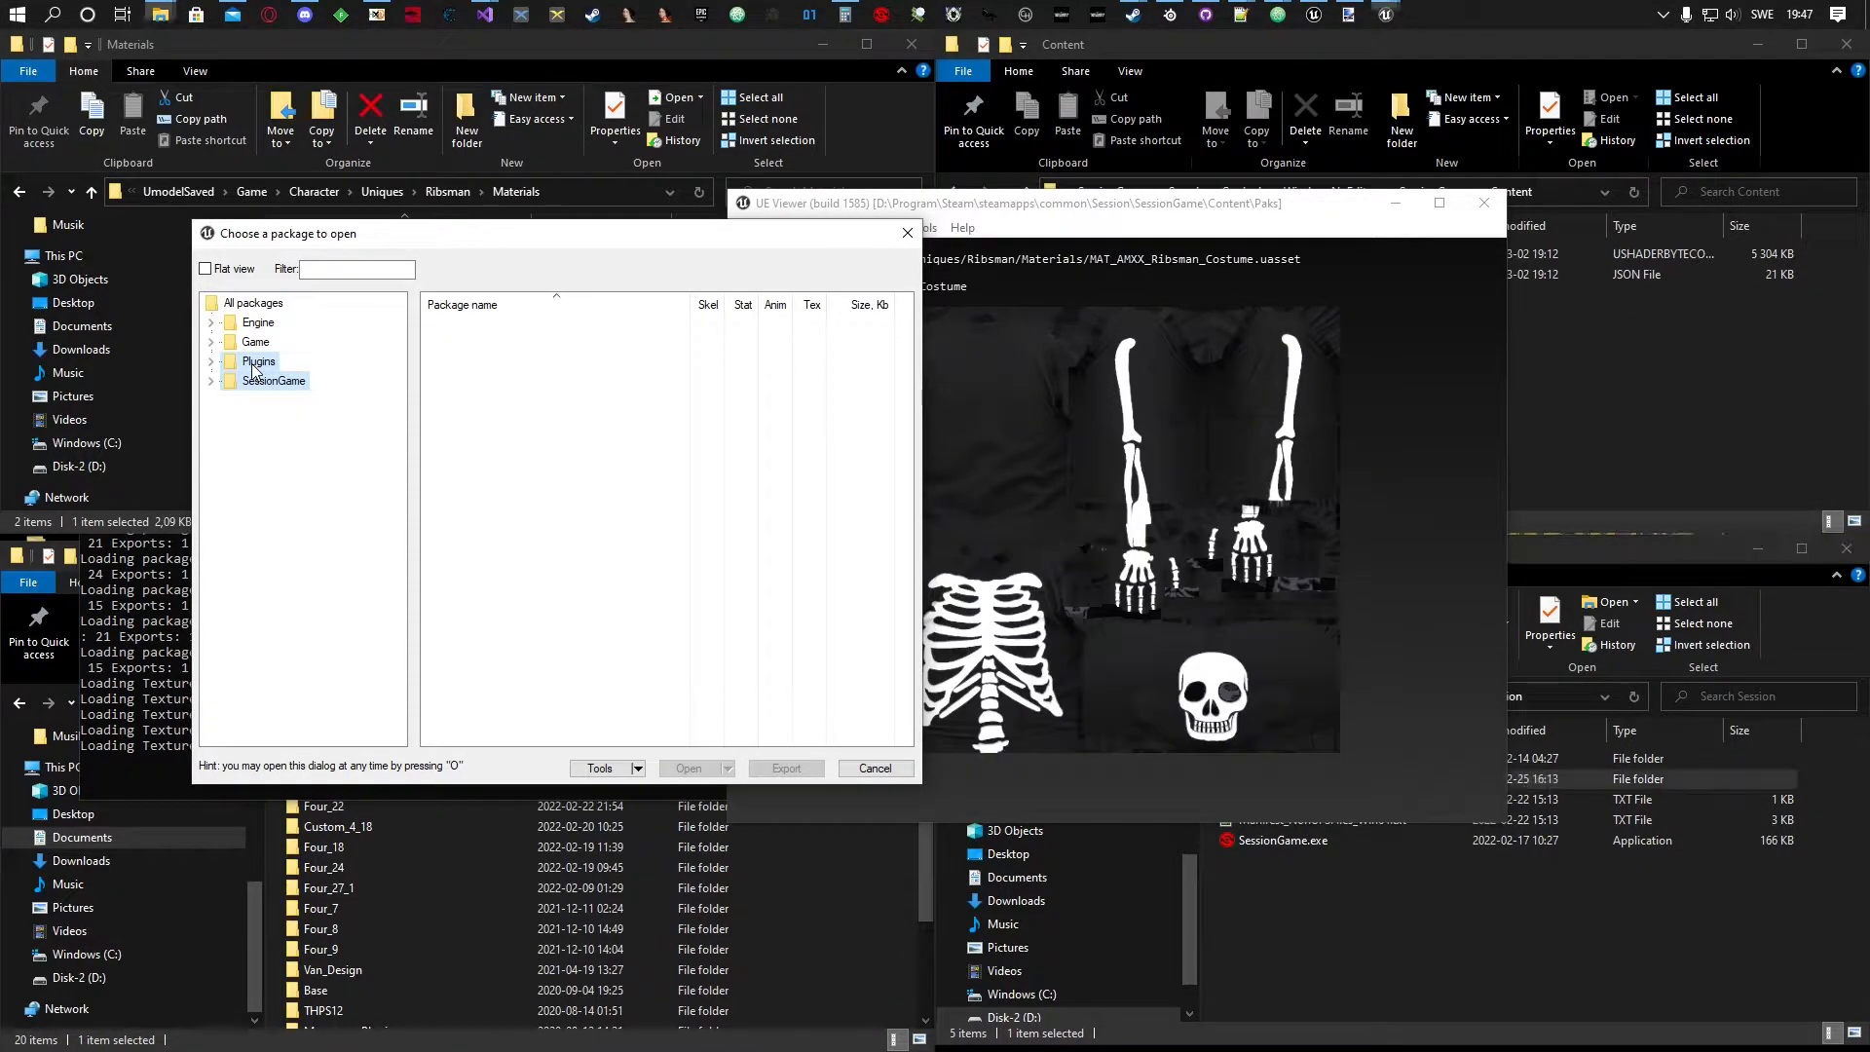
click(1389, 896)
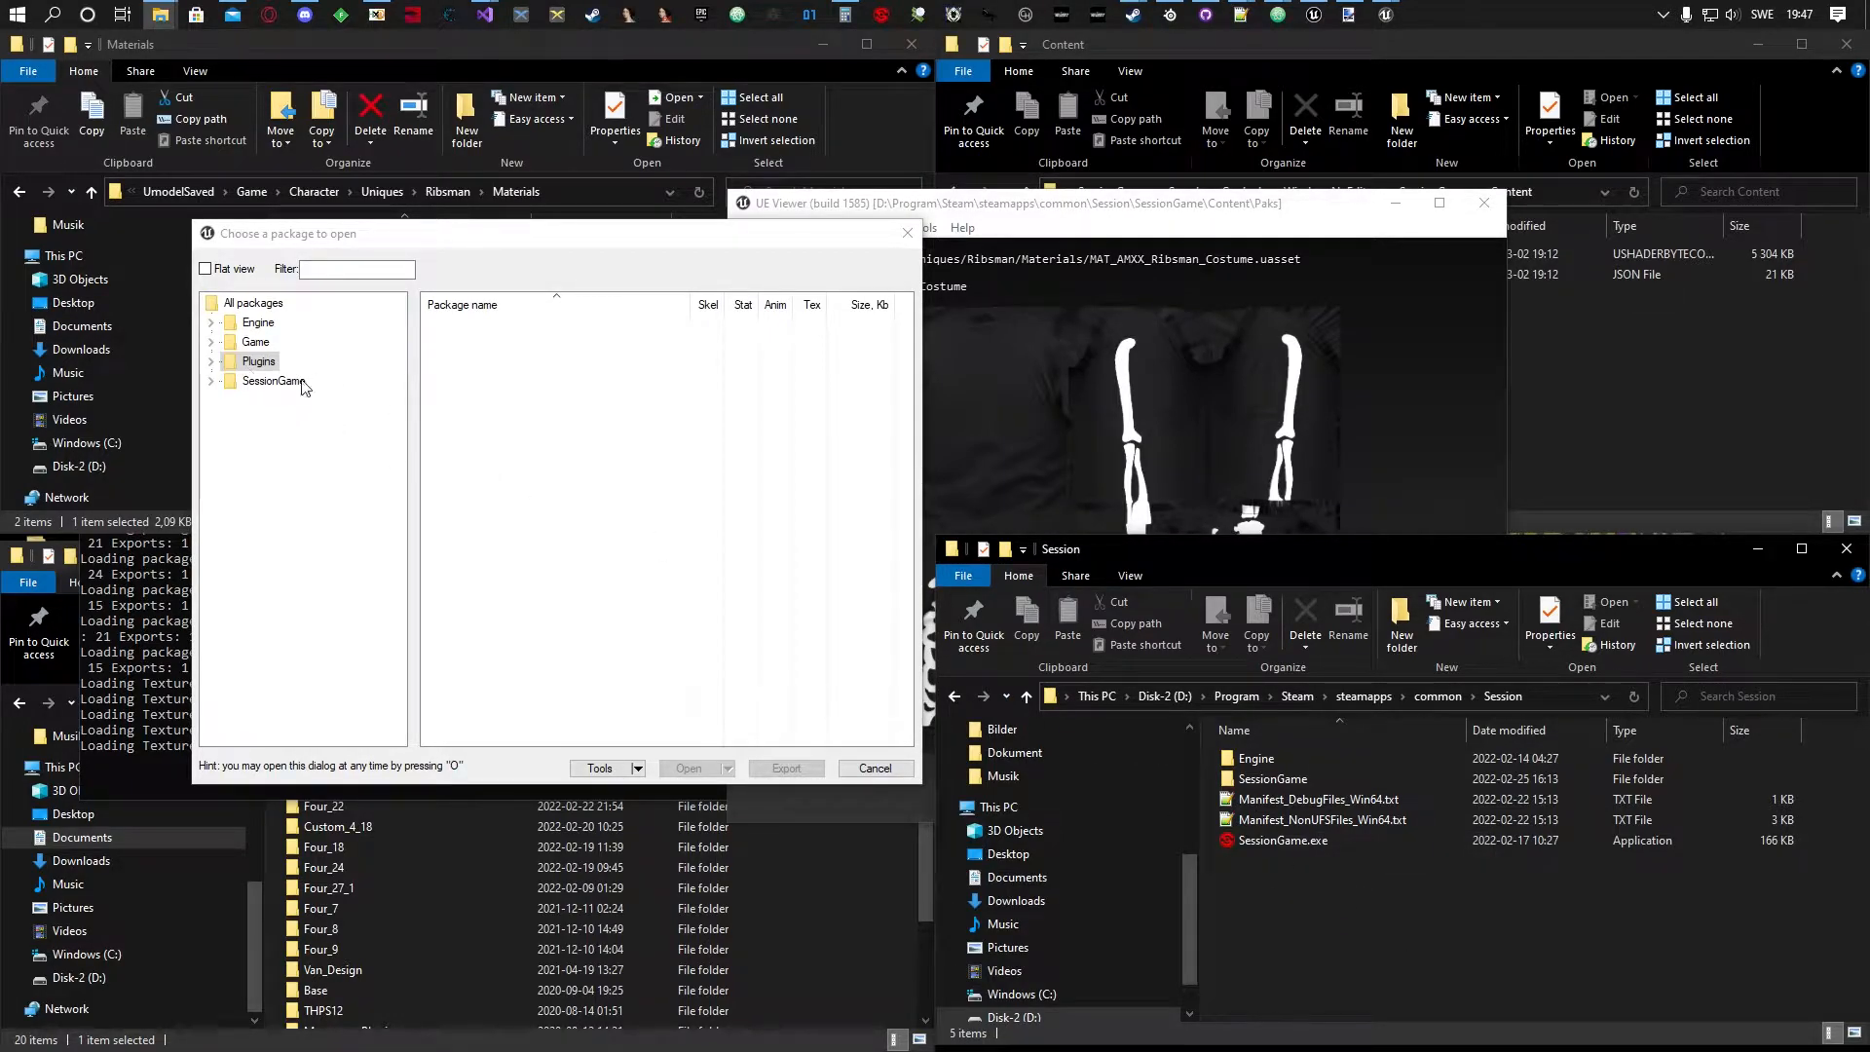
Compare the Engine folder's contents in the package tree with the Engine folder inside the Session install directory.
click(259, 322)
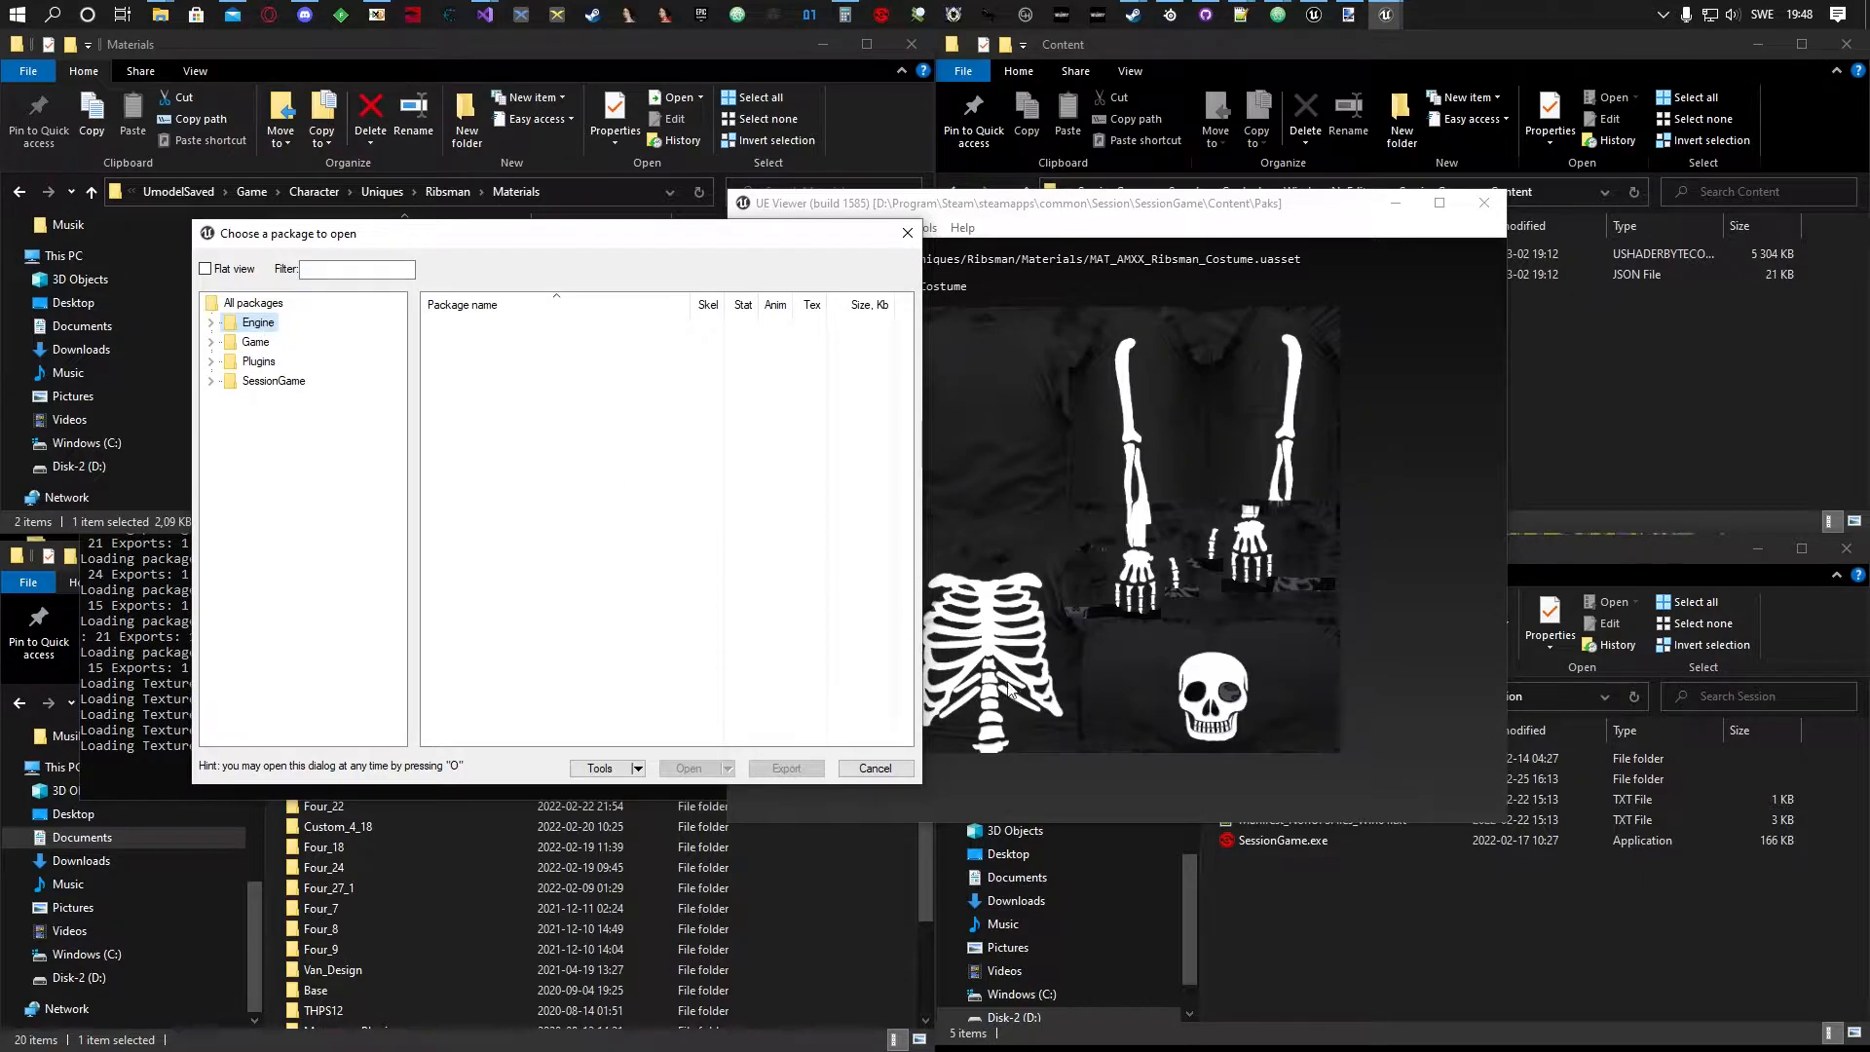
click(1364, 974)
click(1262, 759)
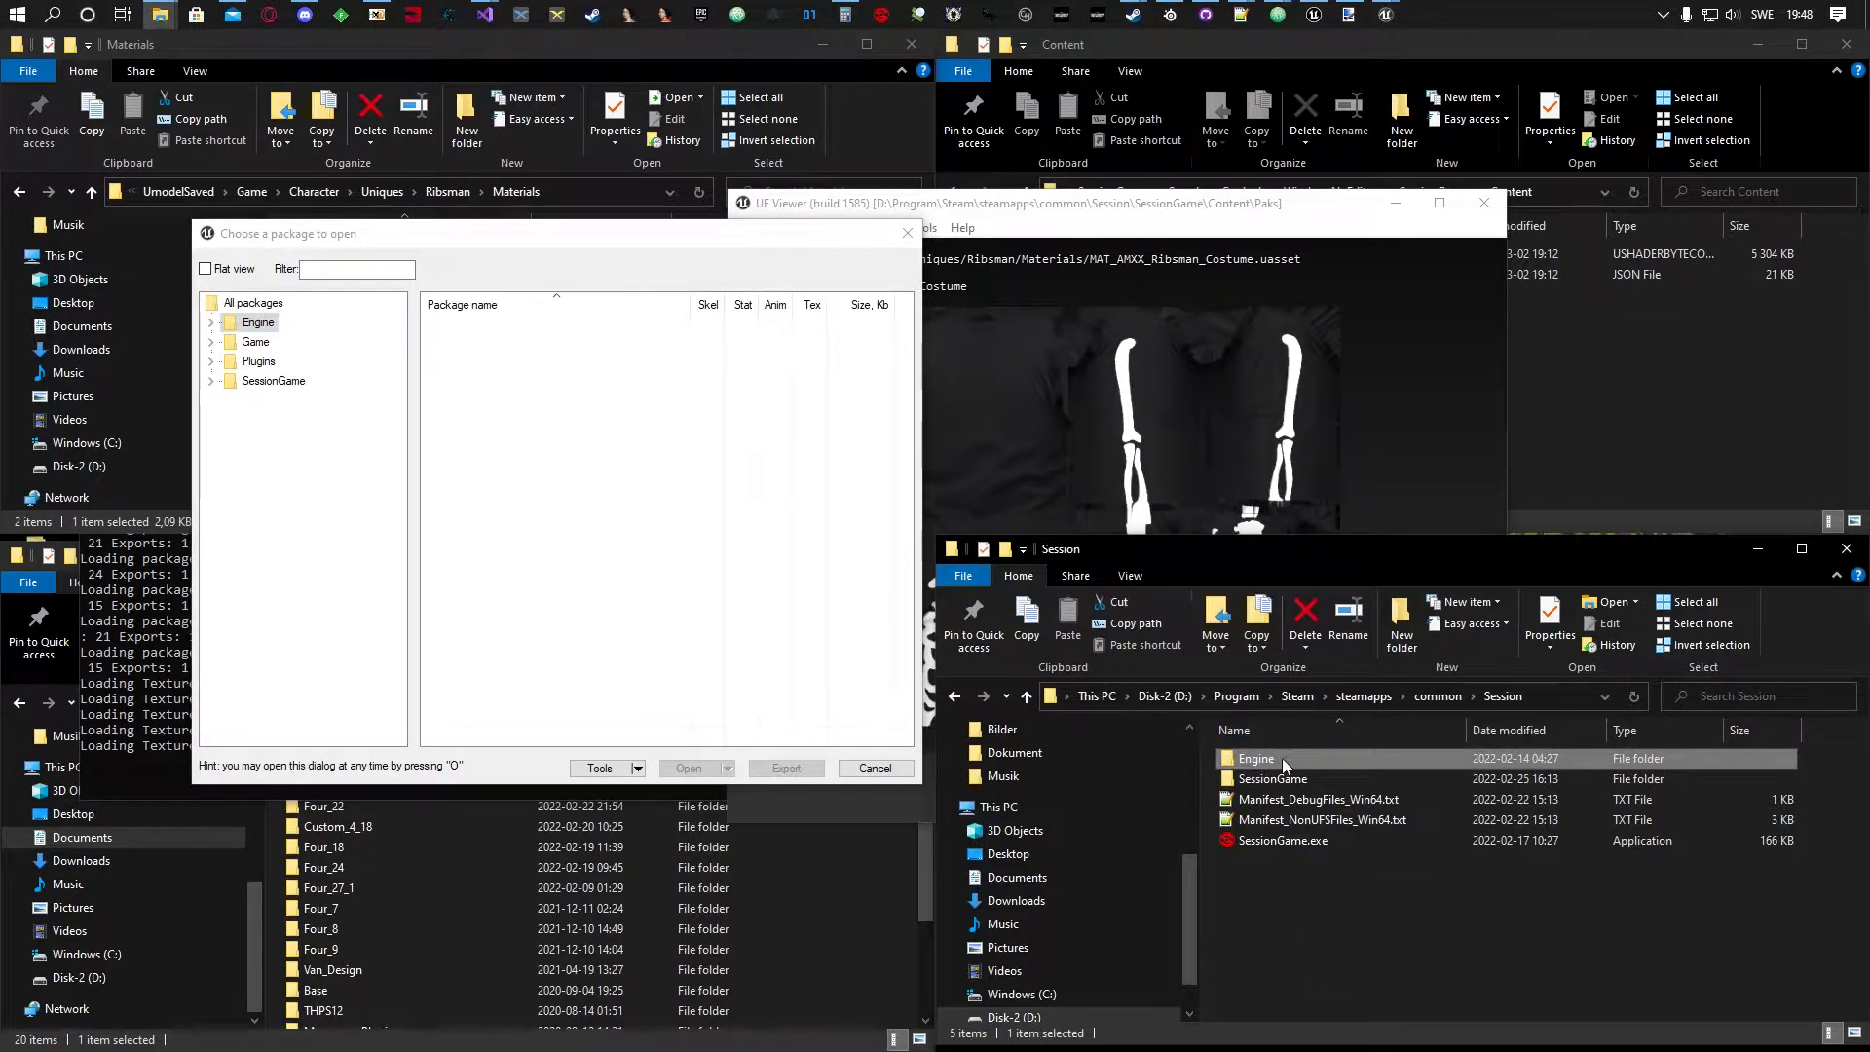
double_click(1265, 759)
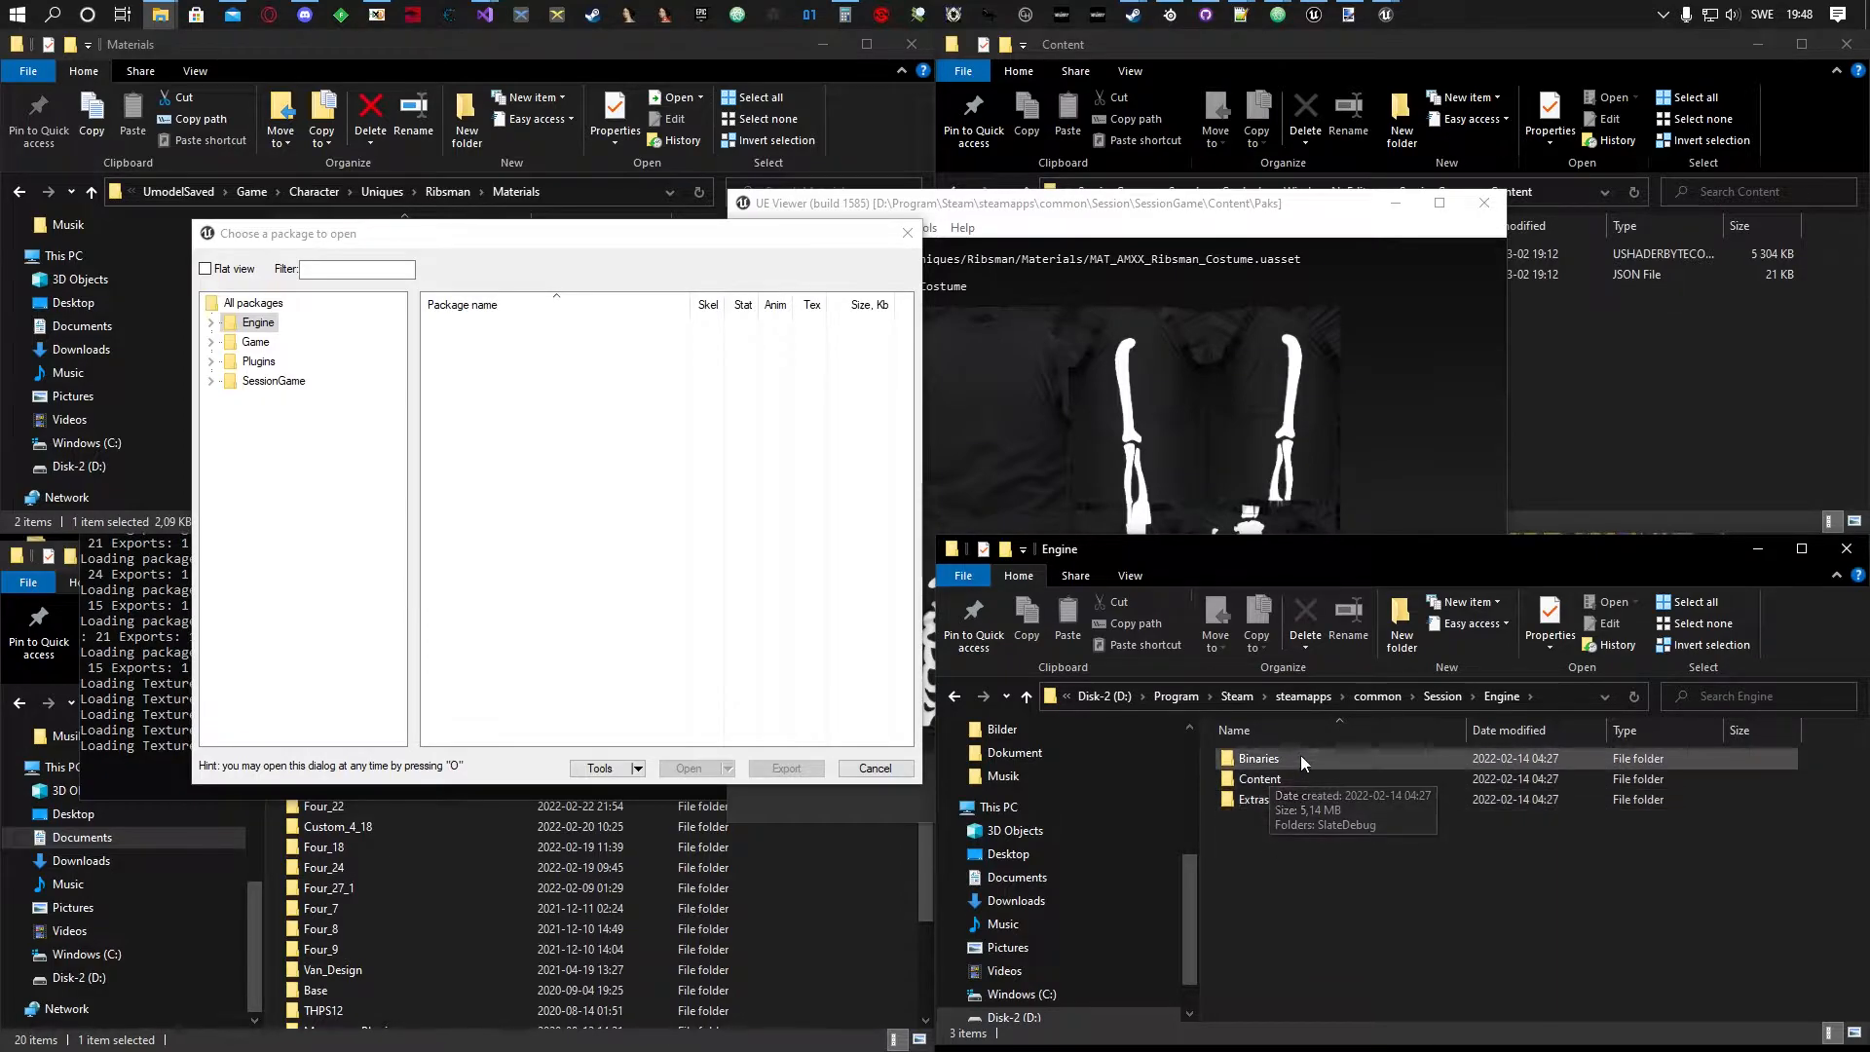
click(210, 323)
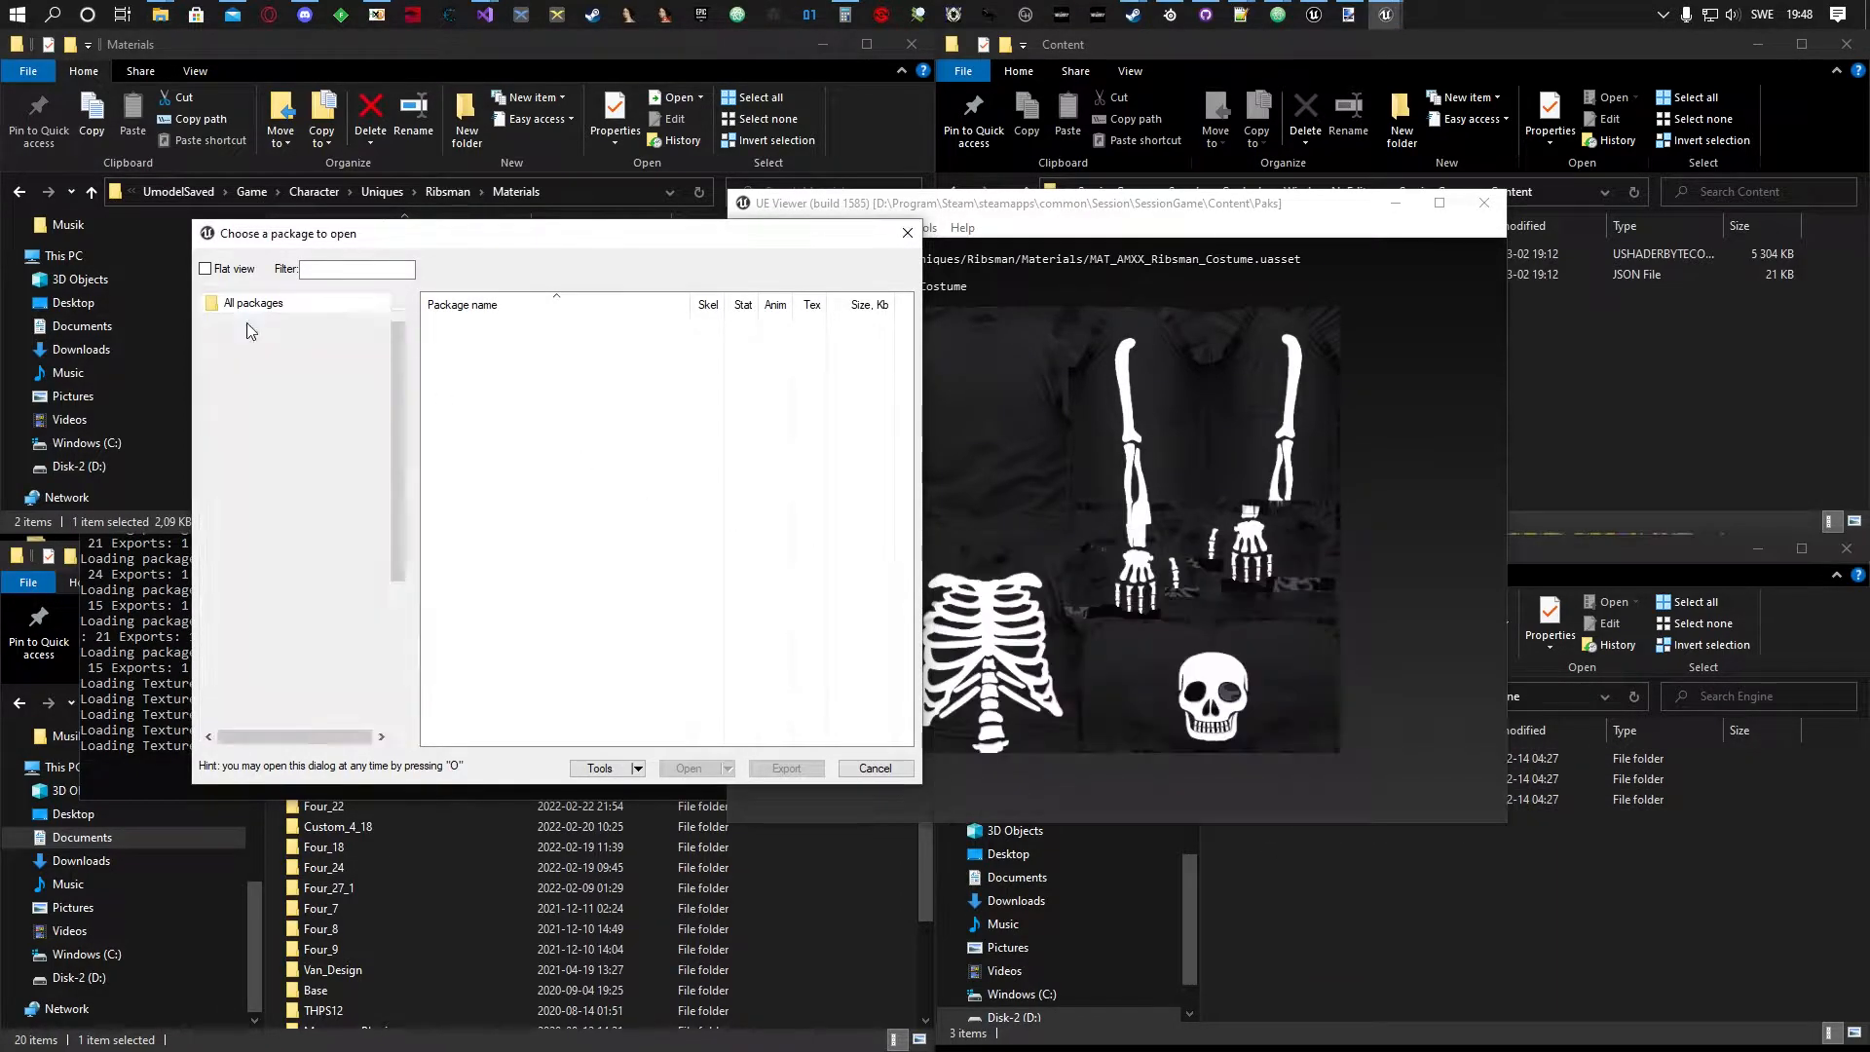
click(211, 322)
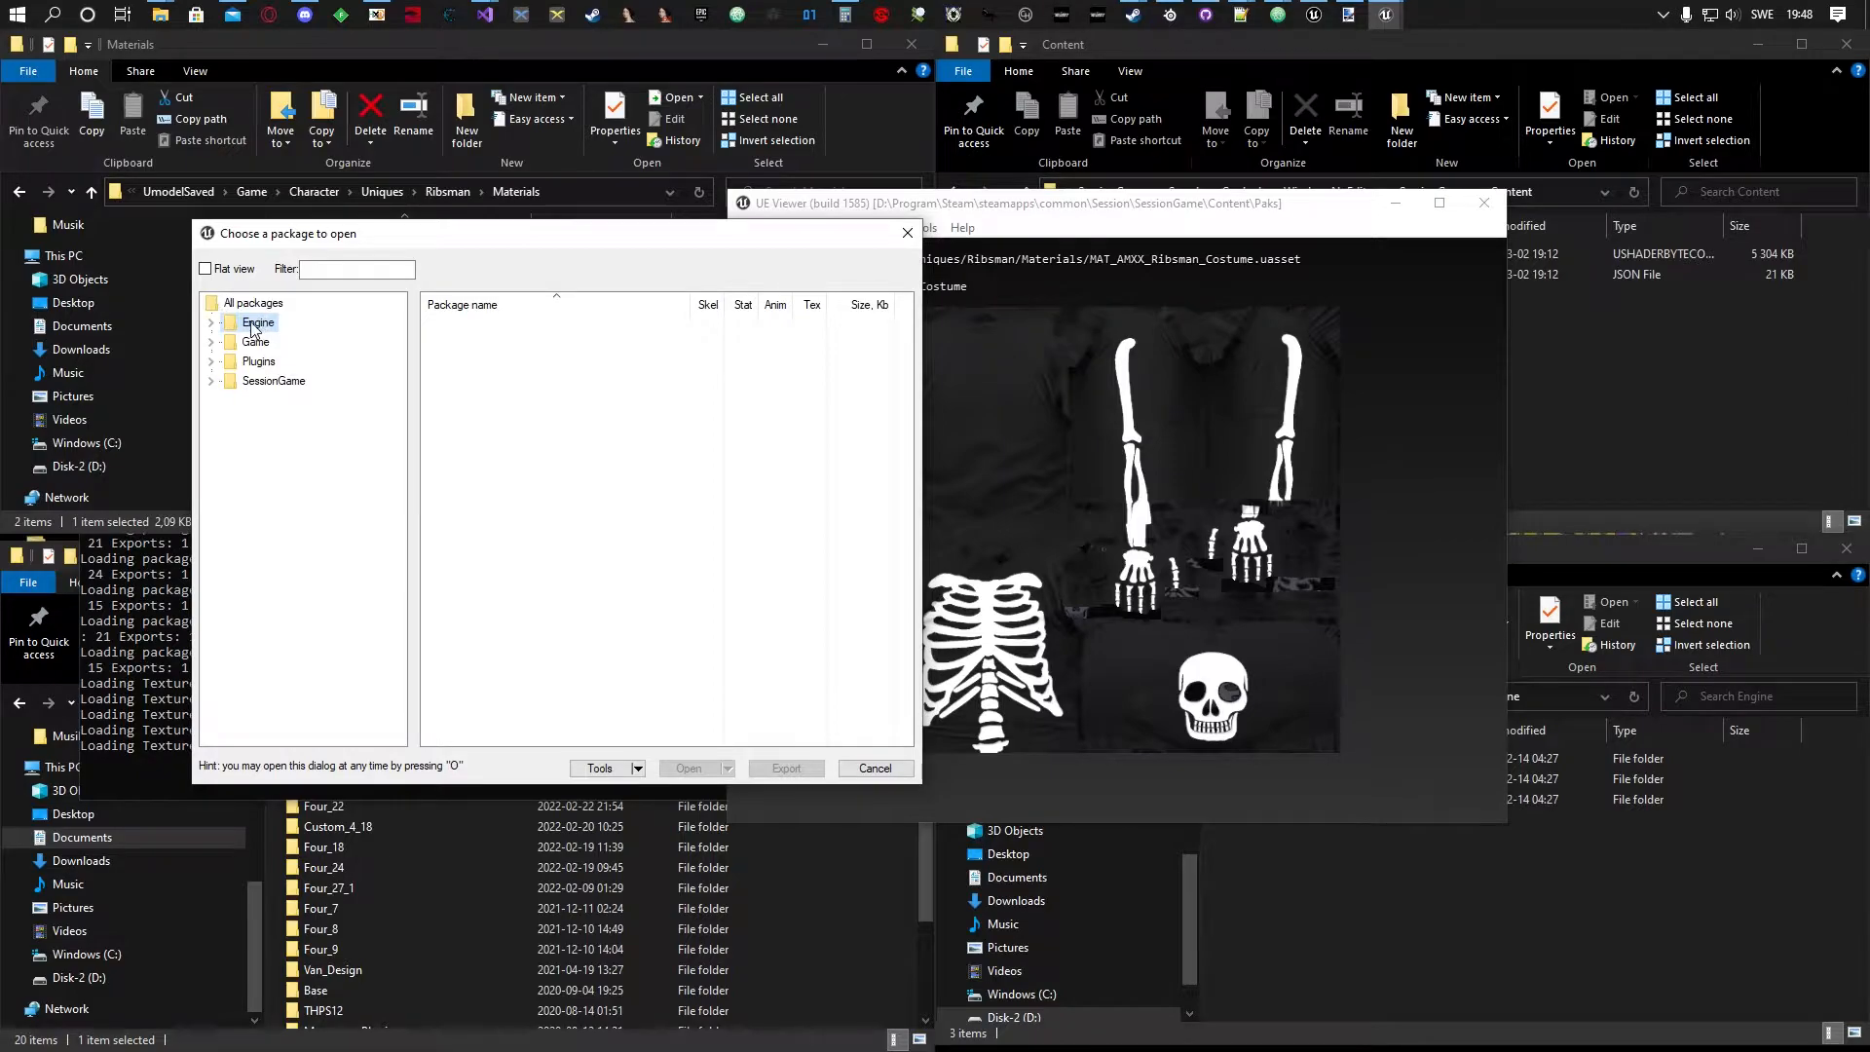
double_click(237, 331)
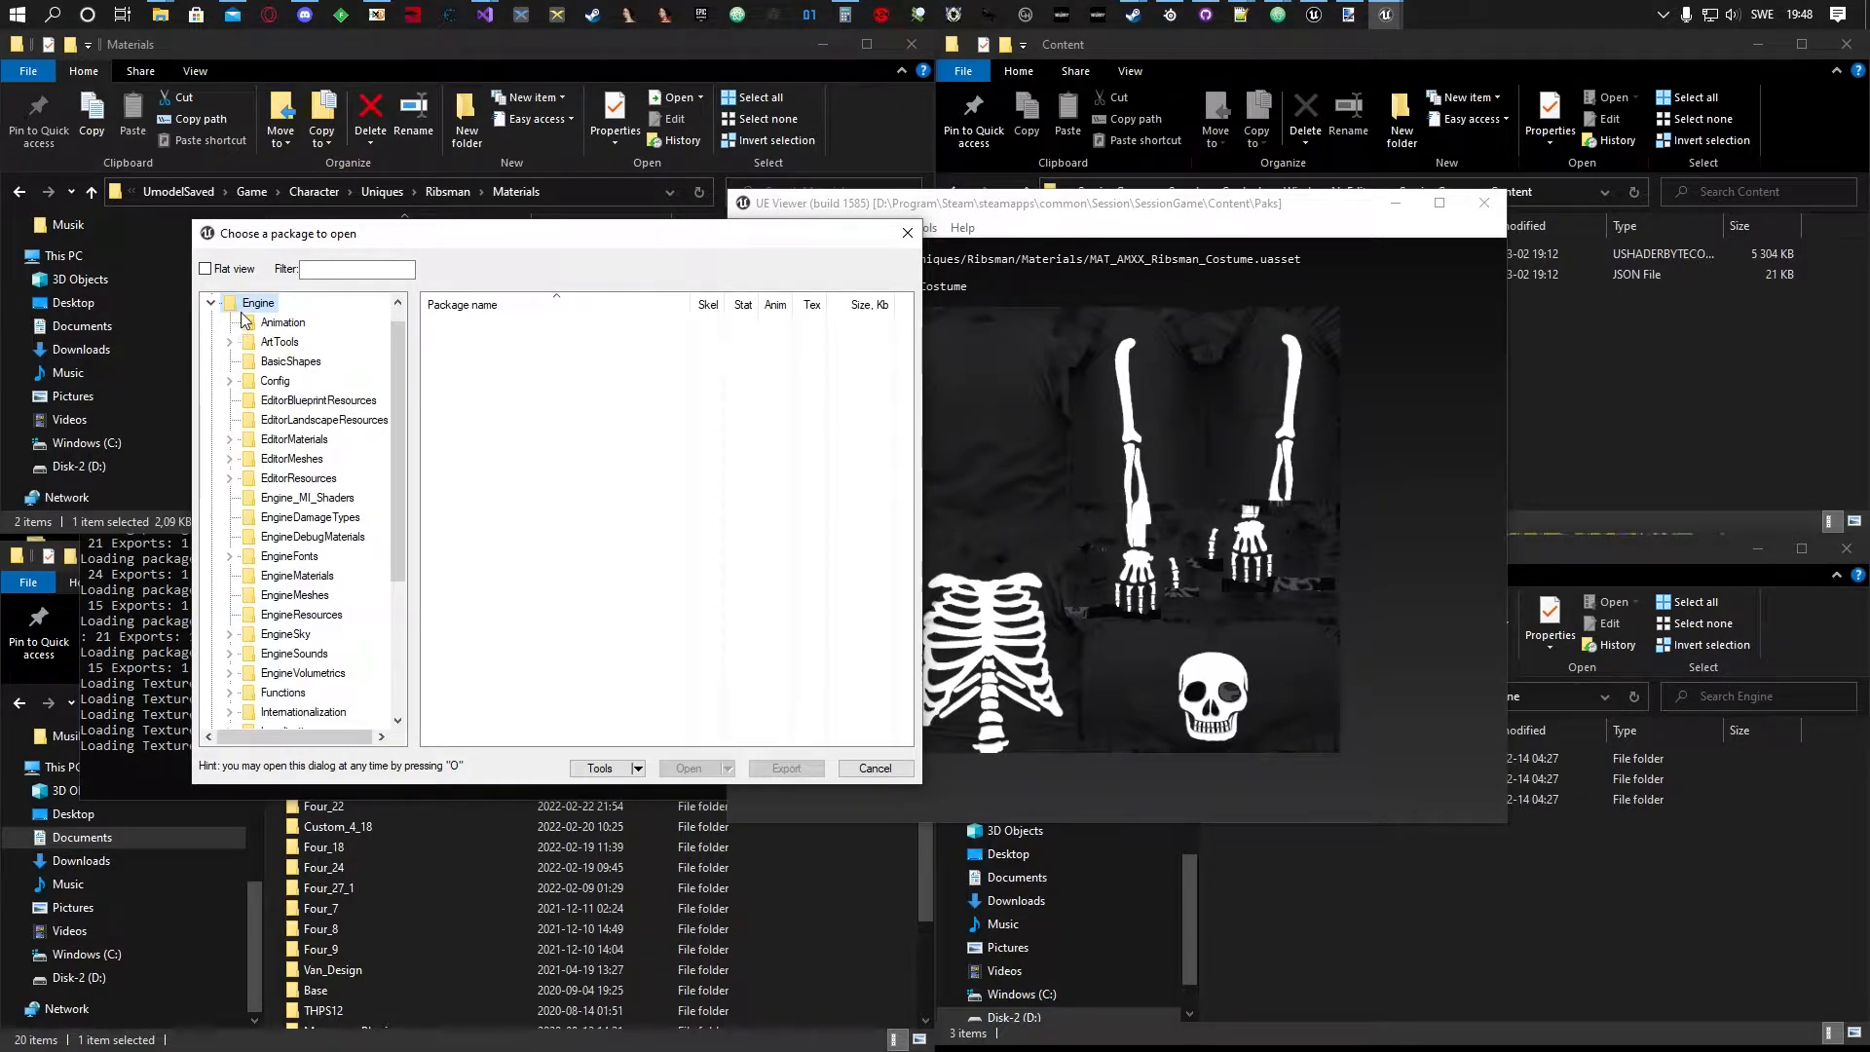
double_click(235, 304)
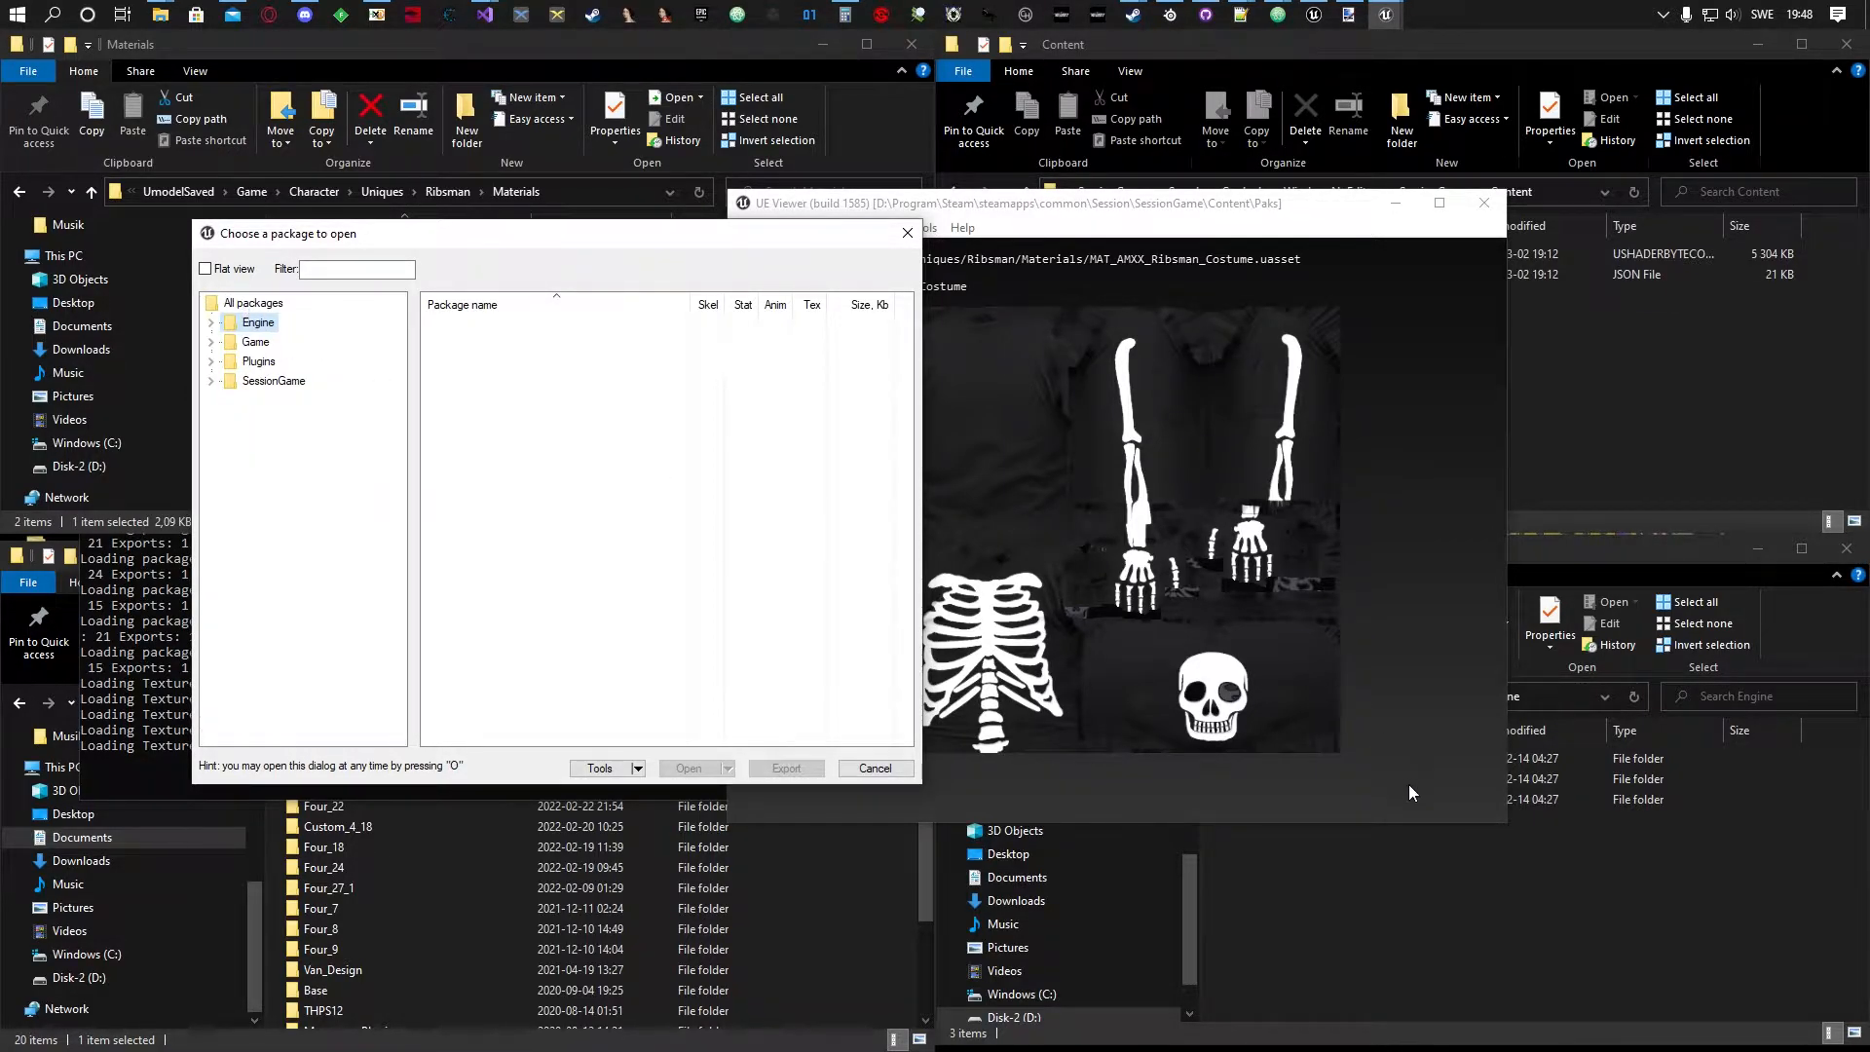
click(1519, 939)
Select the Game folder in the package tree and open the corresponding SessionGame folder in the Session install directory.
click(255, 342)
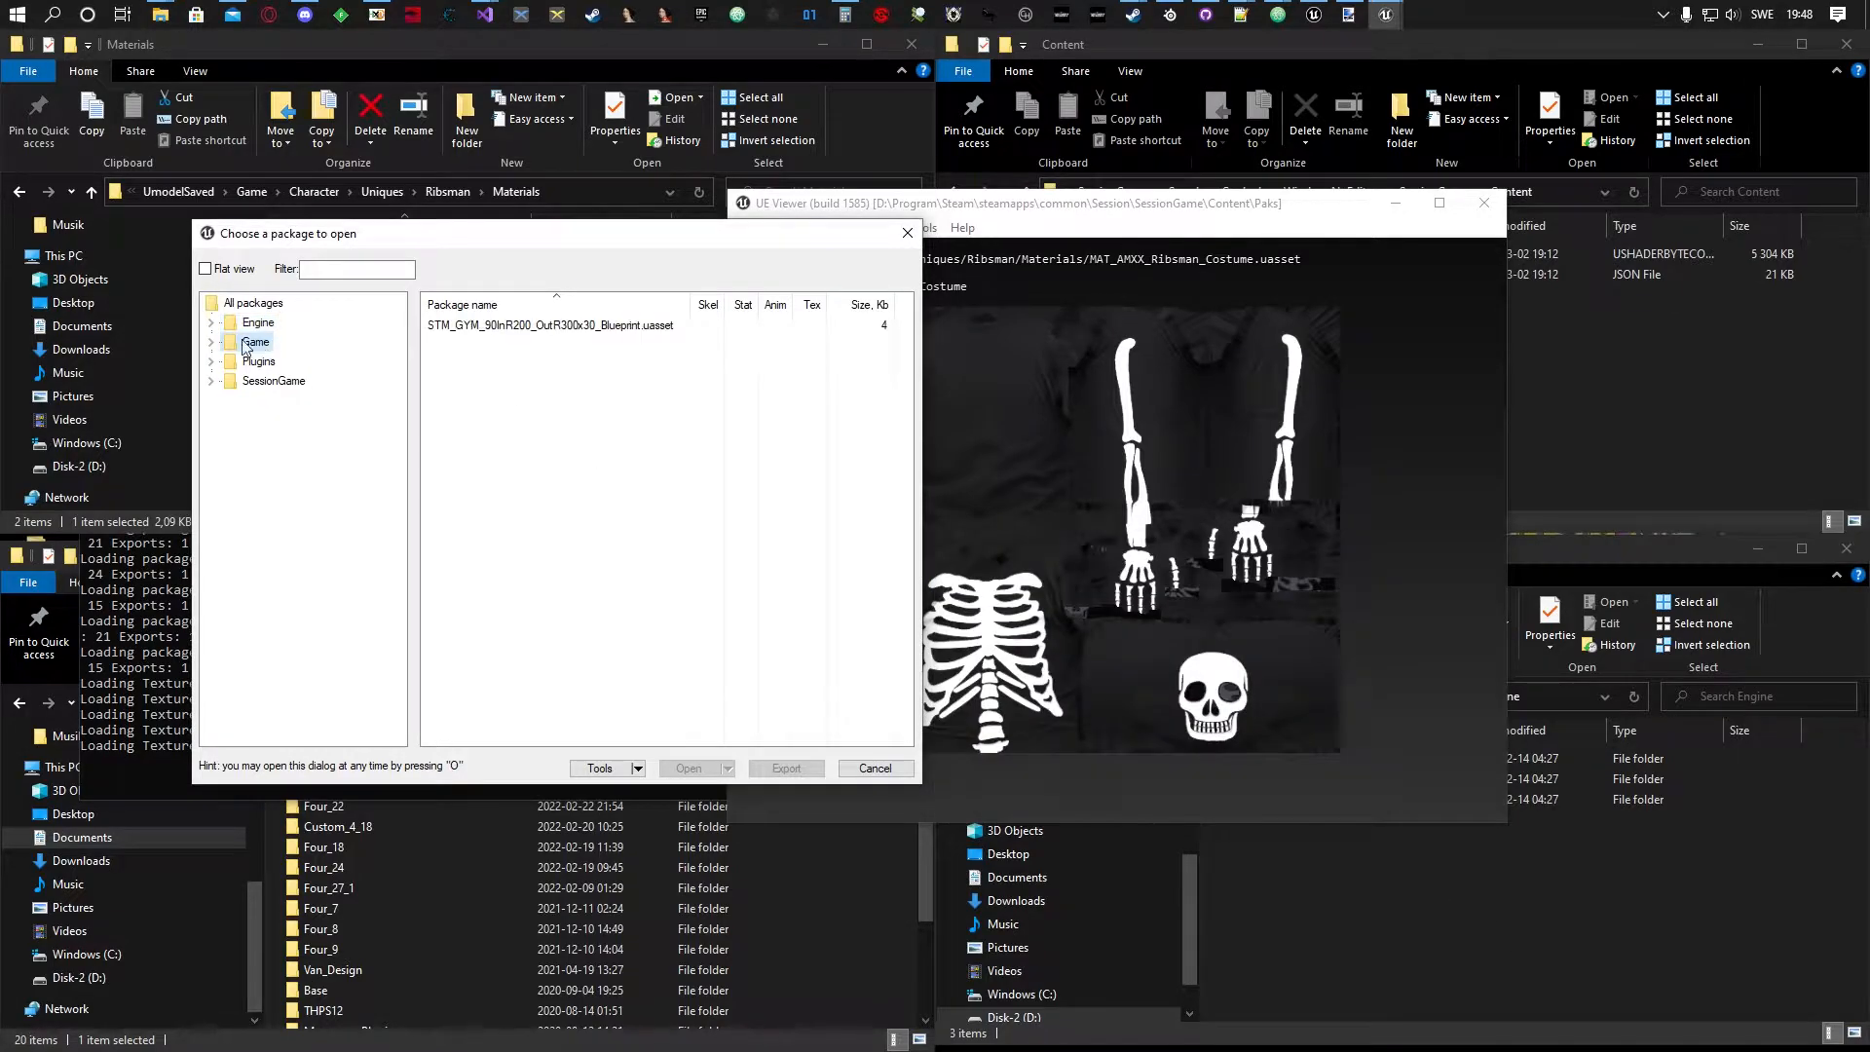
click(1440, 951)
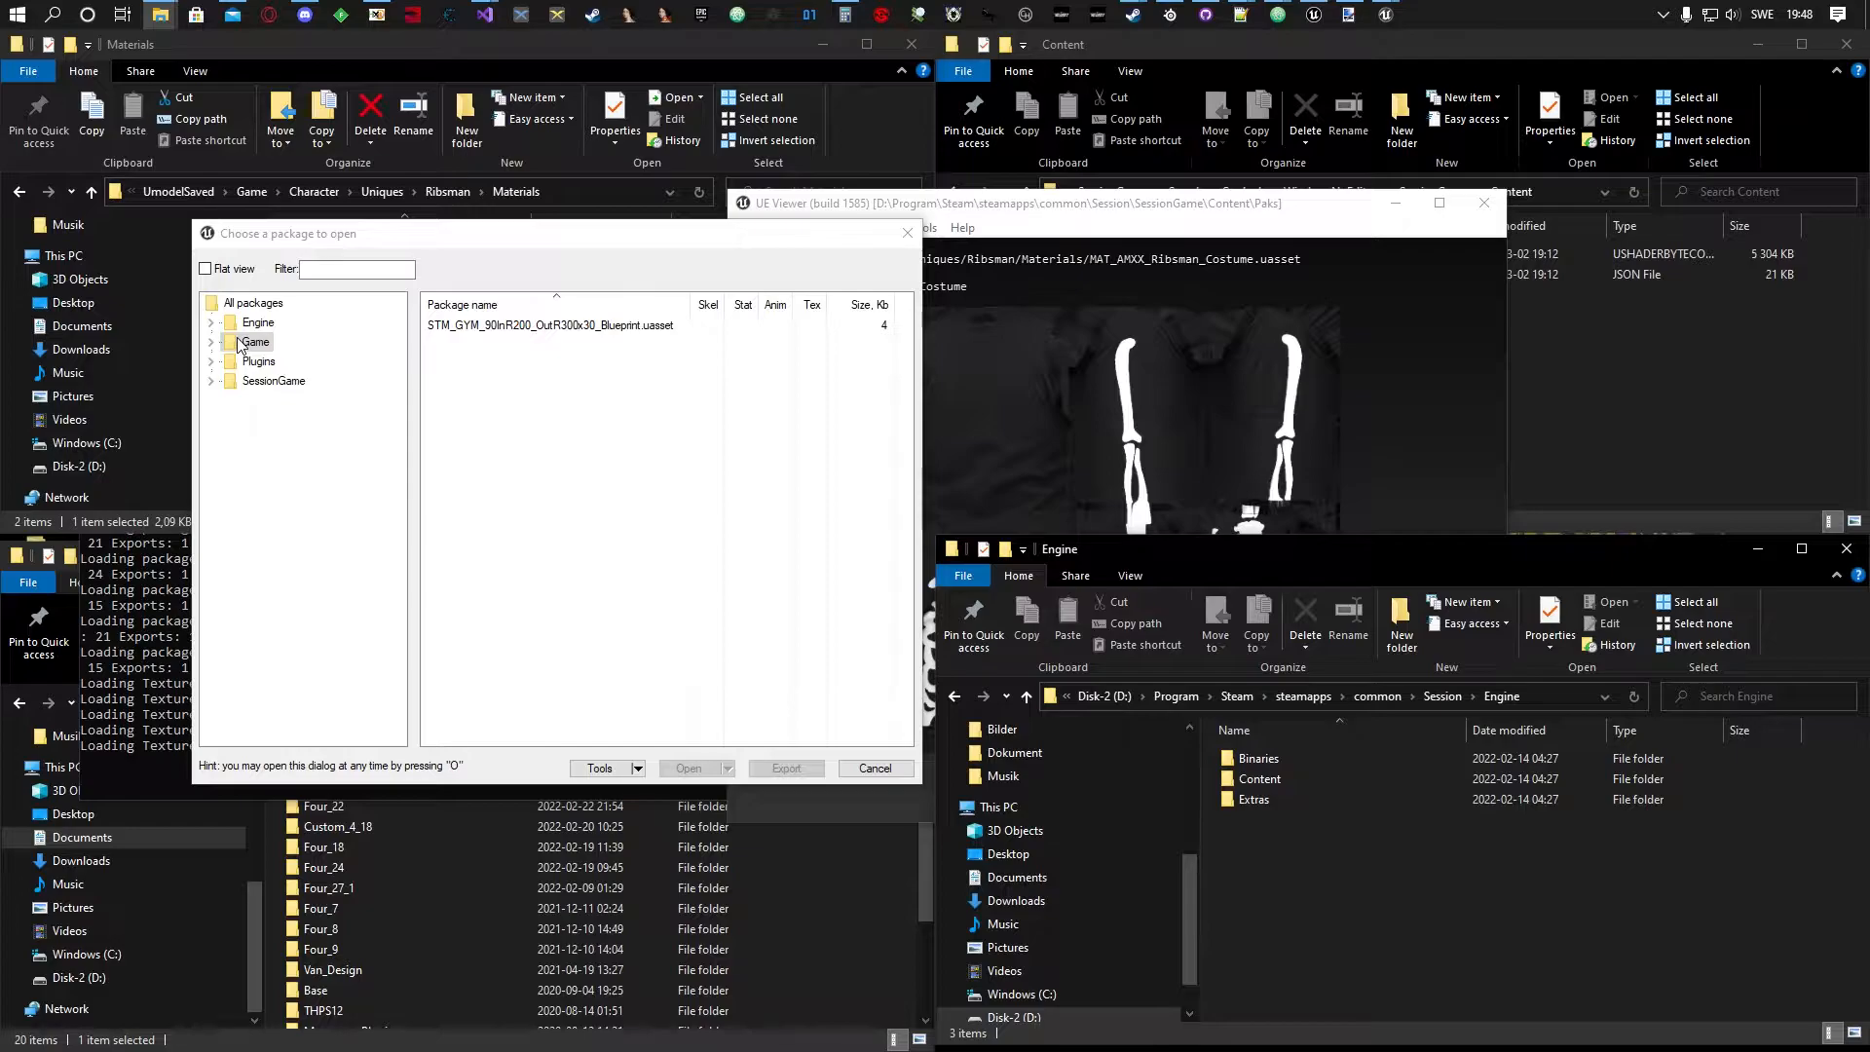
click(1443, 697)
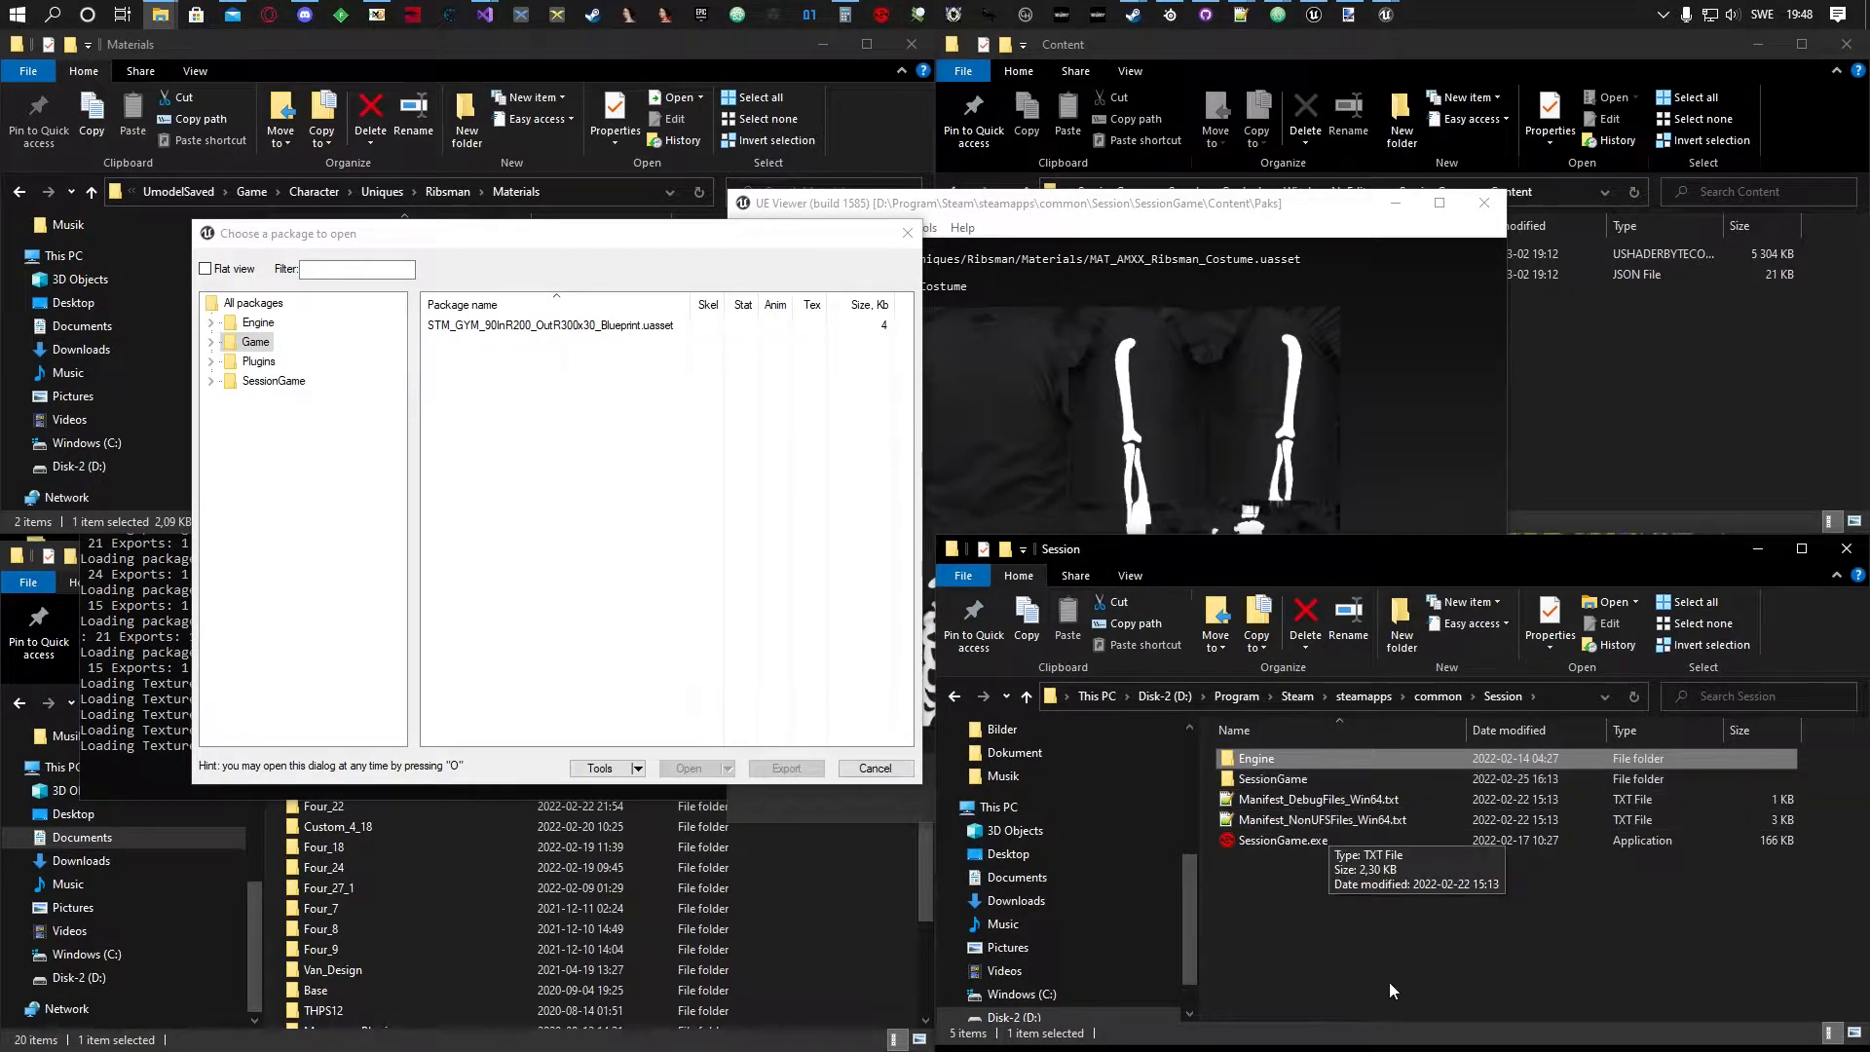
click(1286, 780)
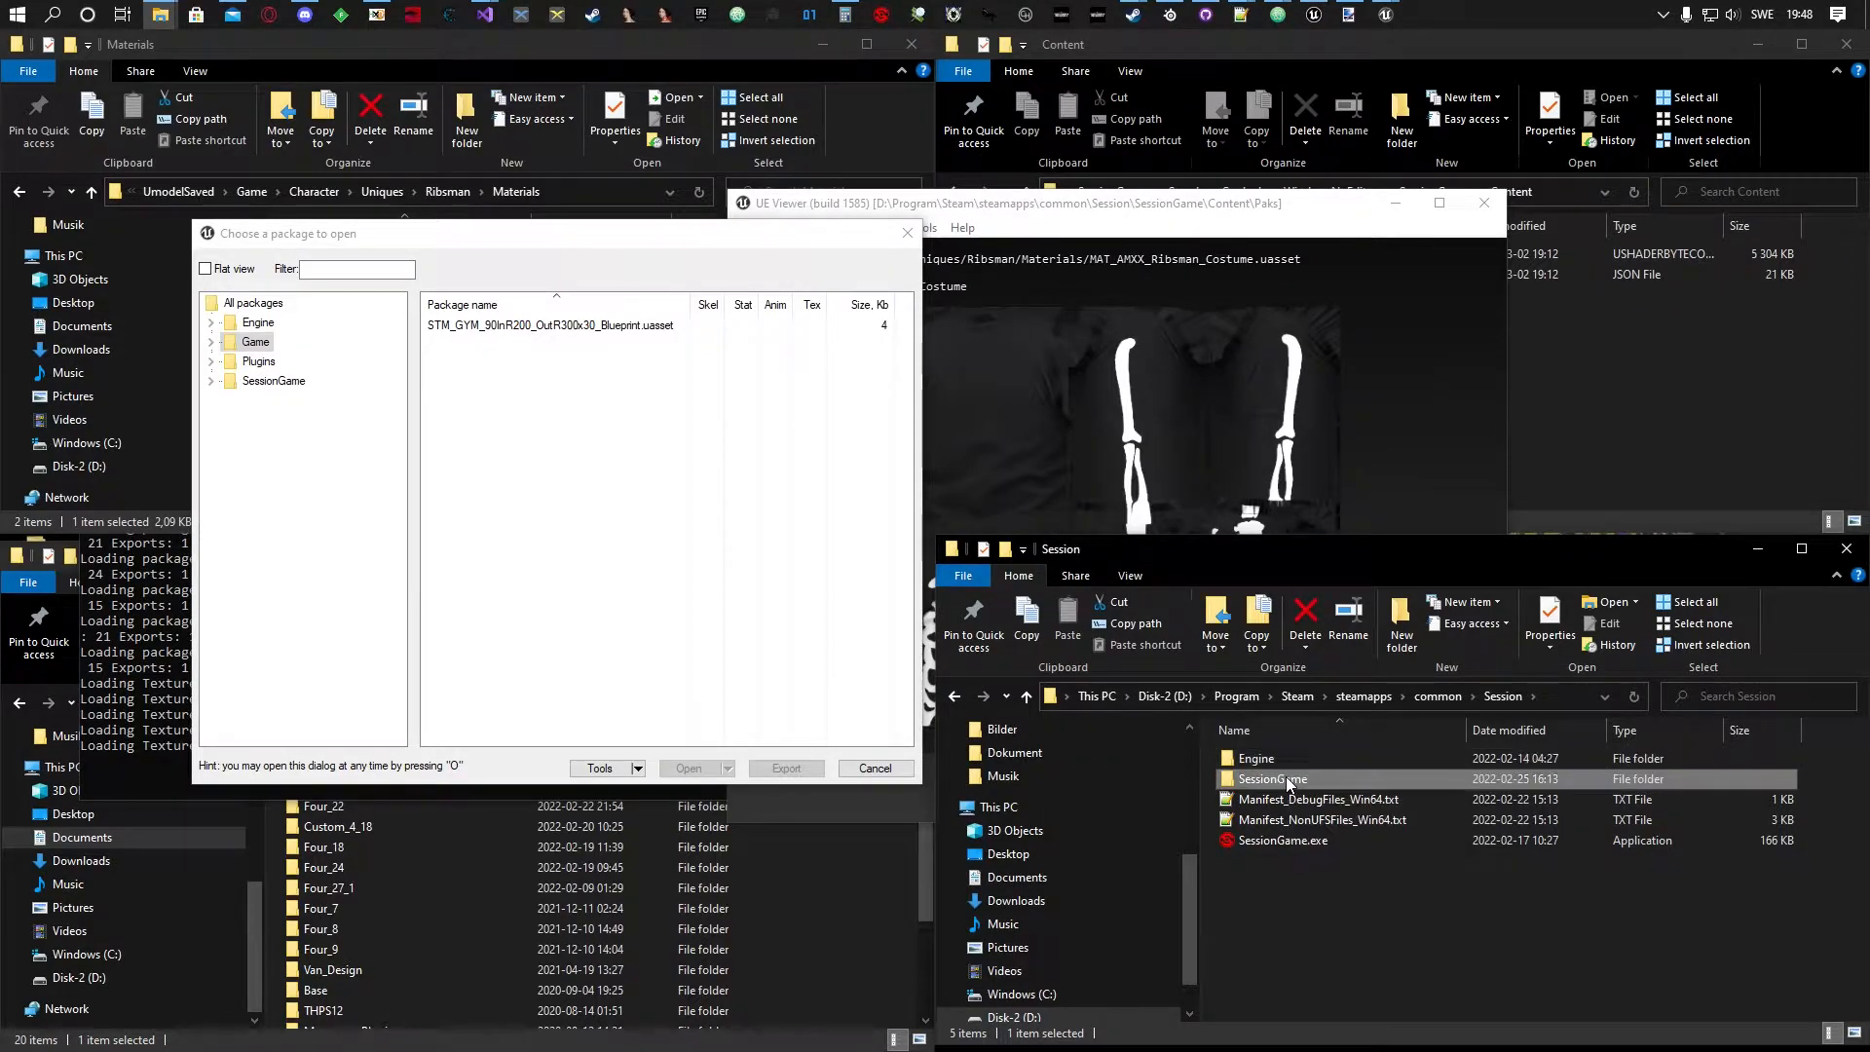
double_click(1285, 778)
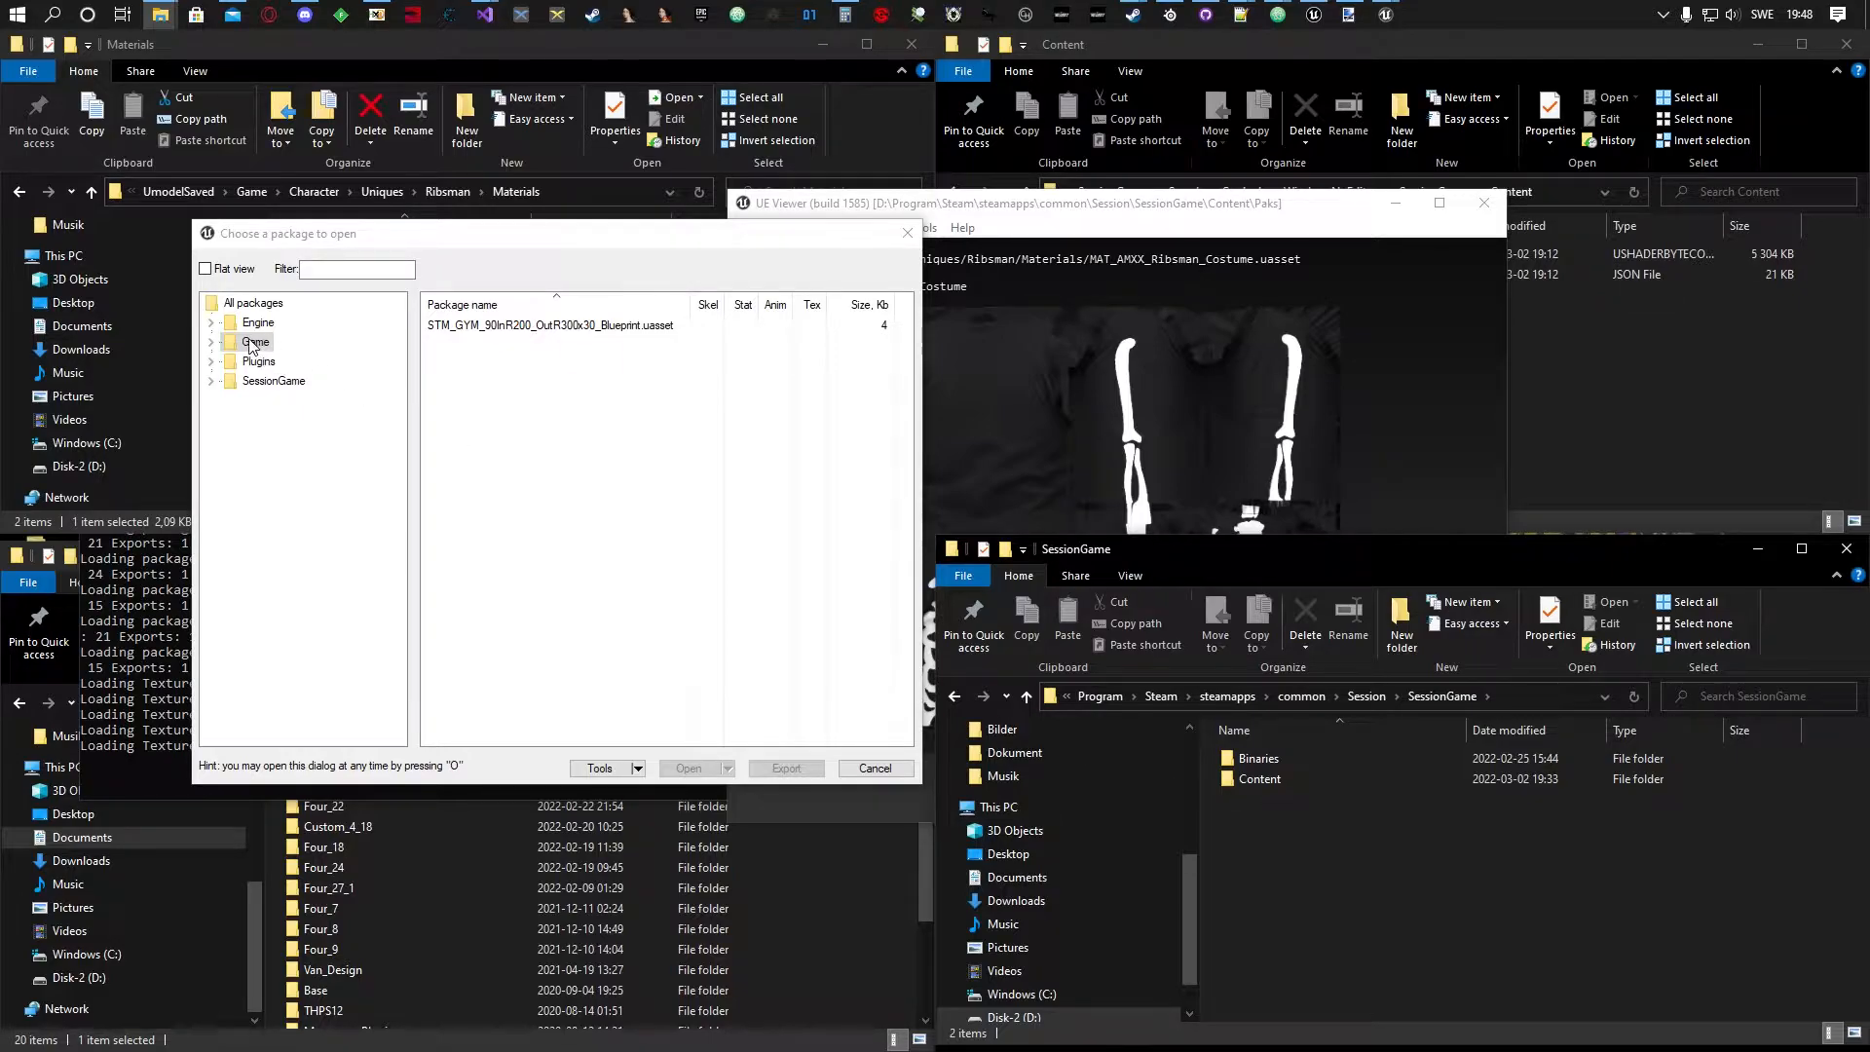
Open SessionGame's Content folder and expand the Game folder in the package tree to compare their contents.
double_click(1259, 779)
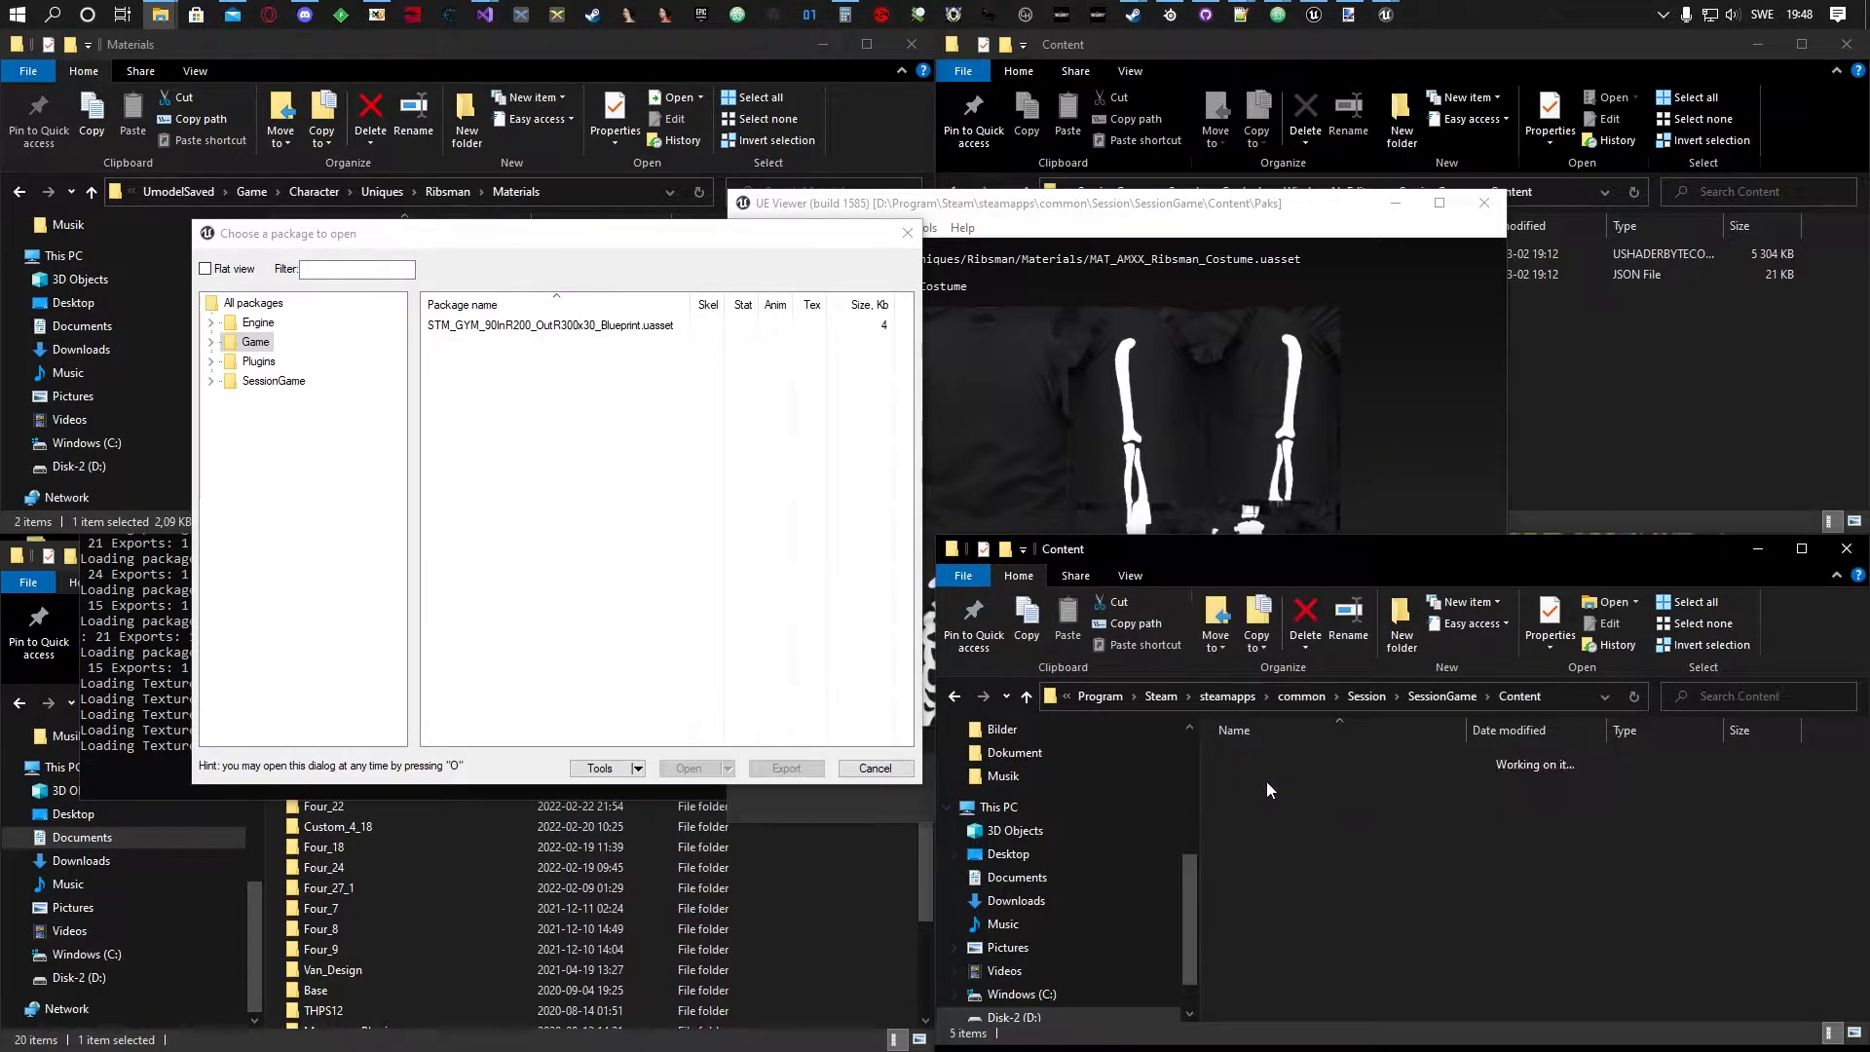
double_click(247, 344)
click(229, 400)
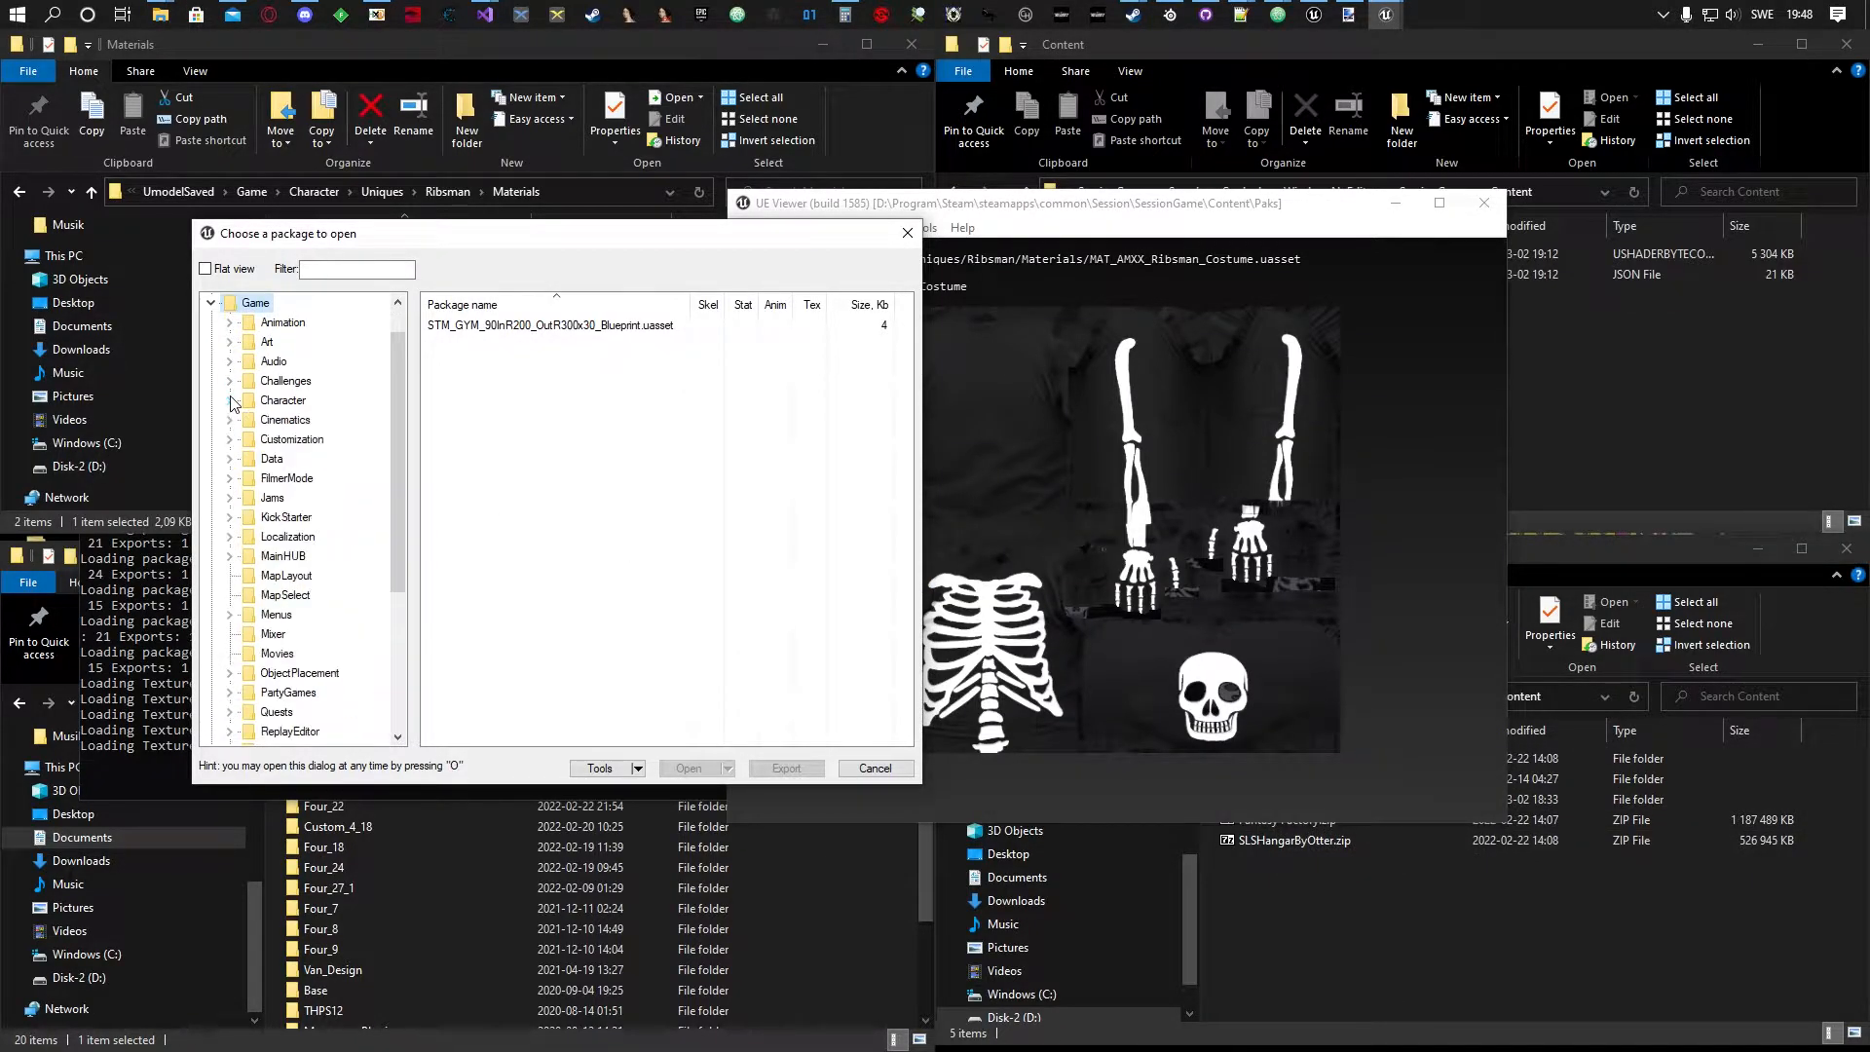
scroll(289, 451, up, 1)
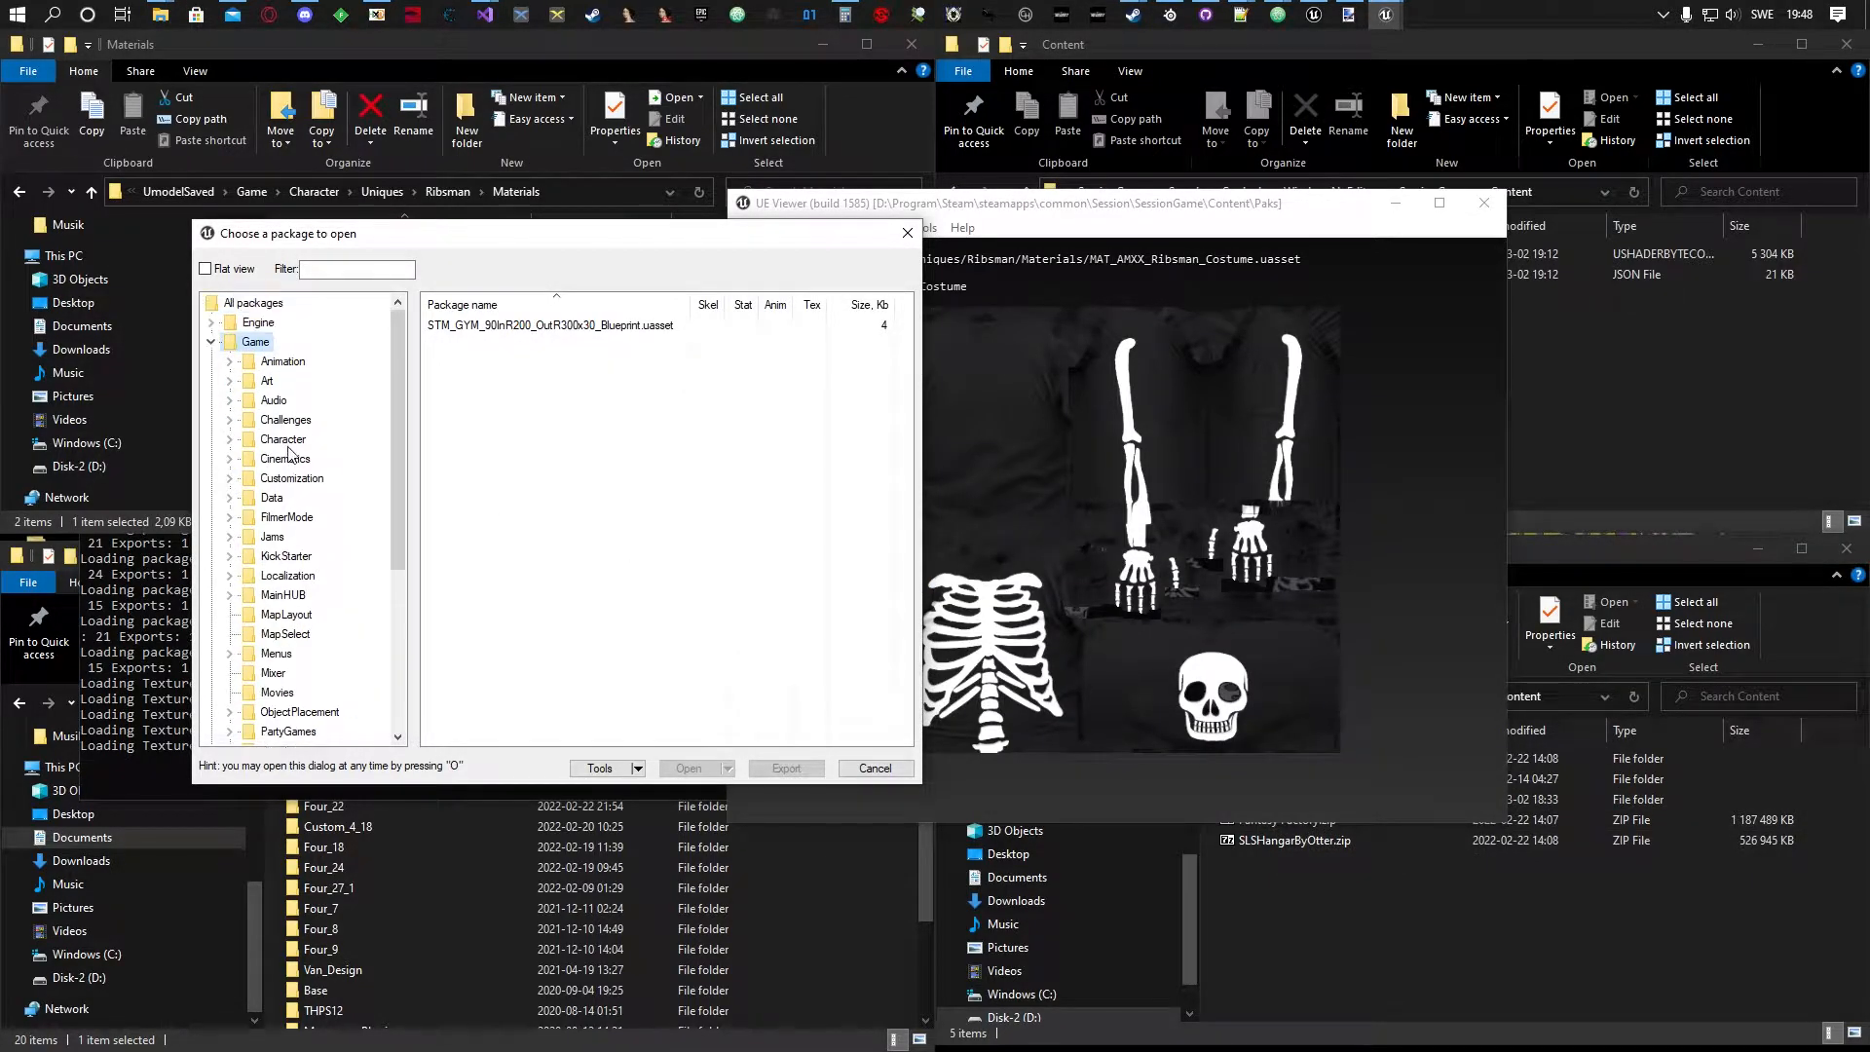
click(1377, 911)
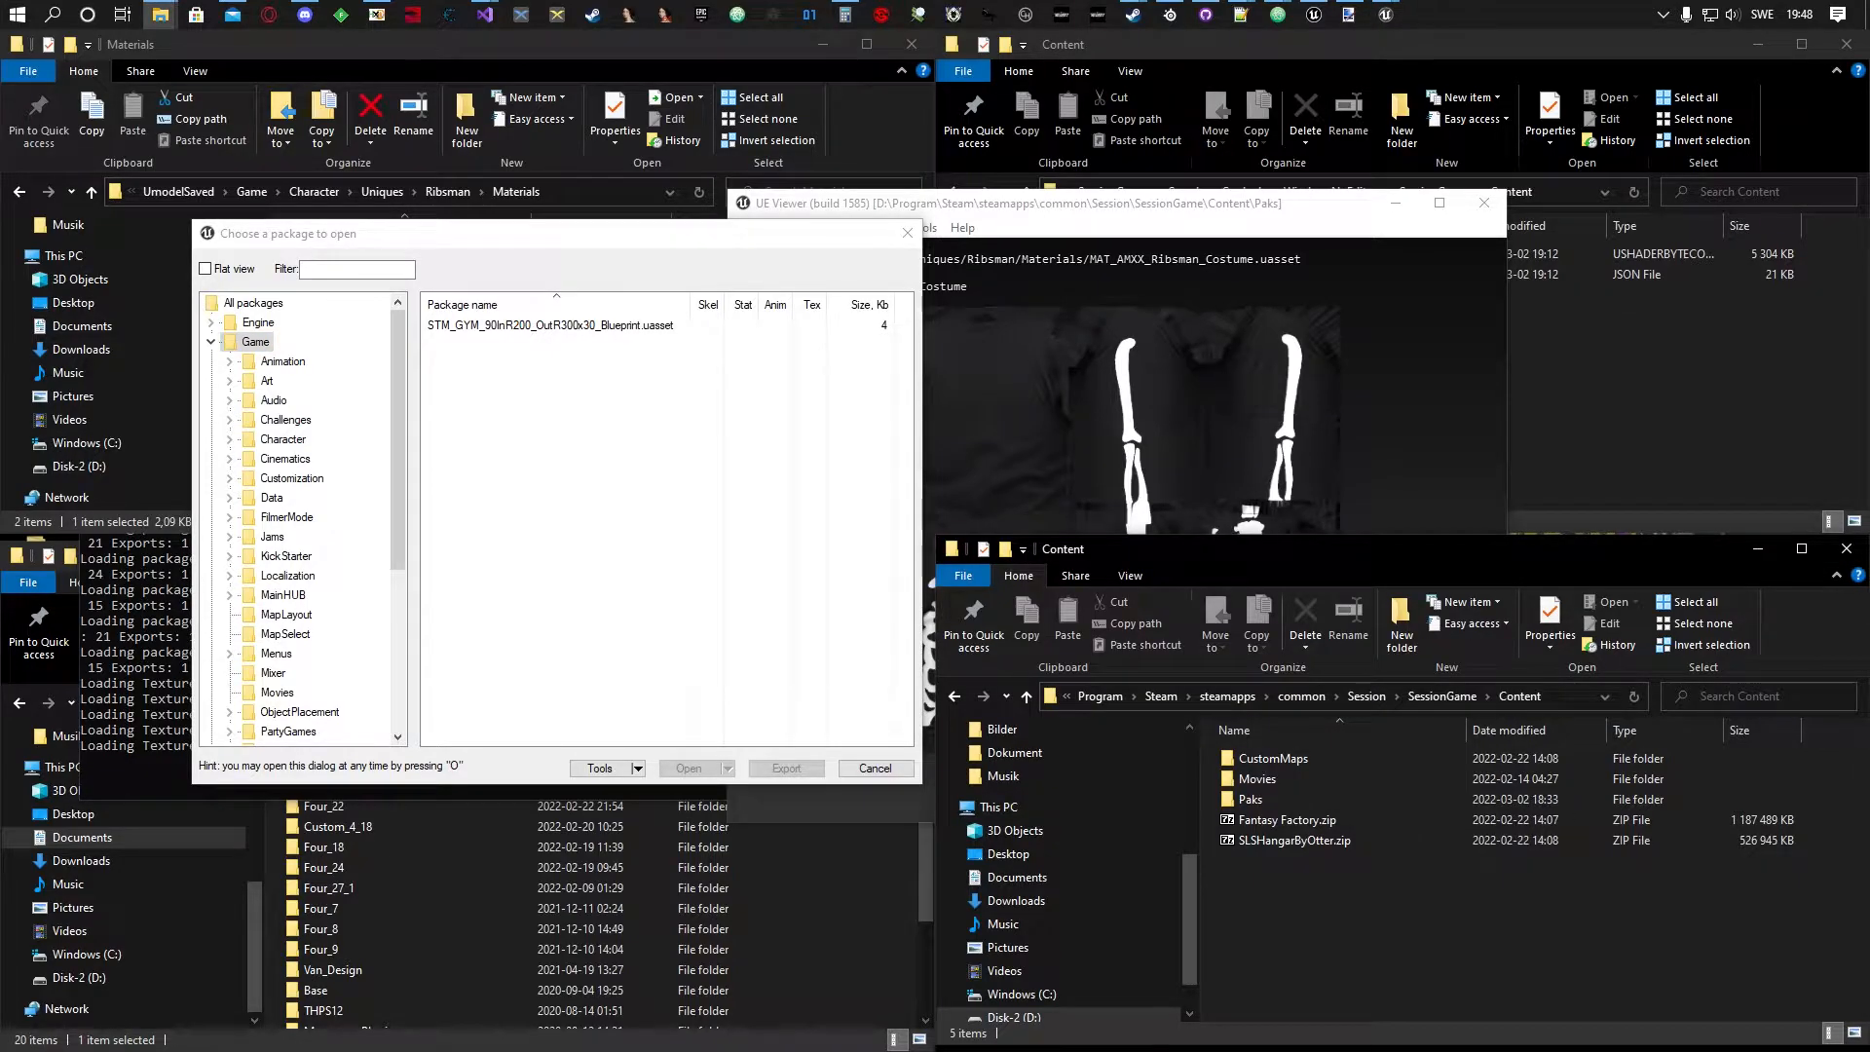
Switch to the paint.net diagram, brush an outline around the PAK path after "Game\" and draw an arrow down to the loose-file path.
click(1348, 13)
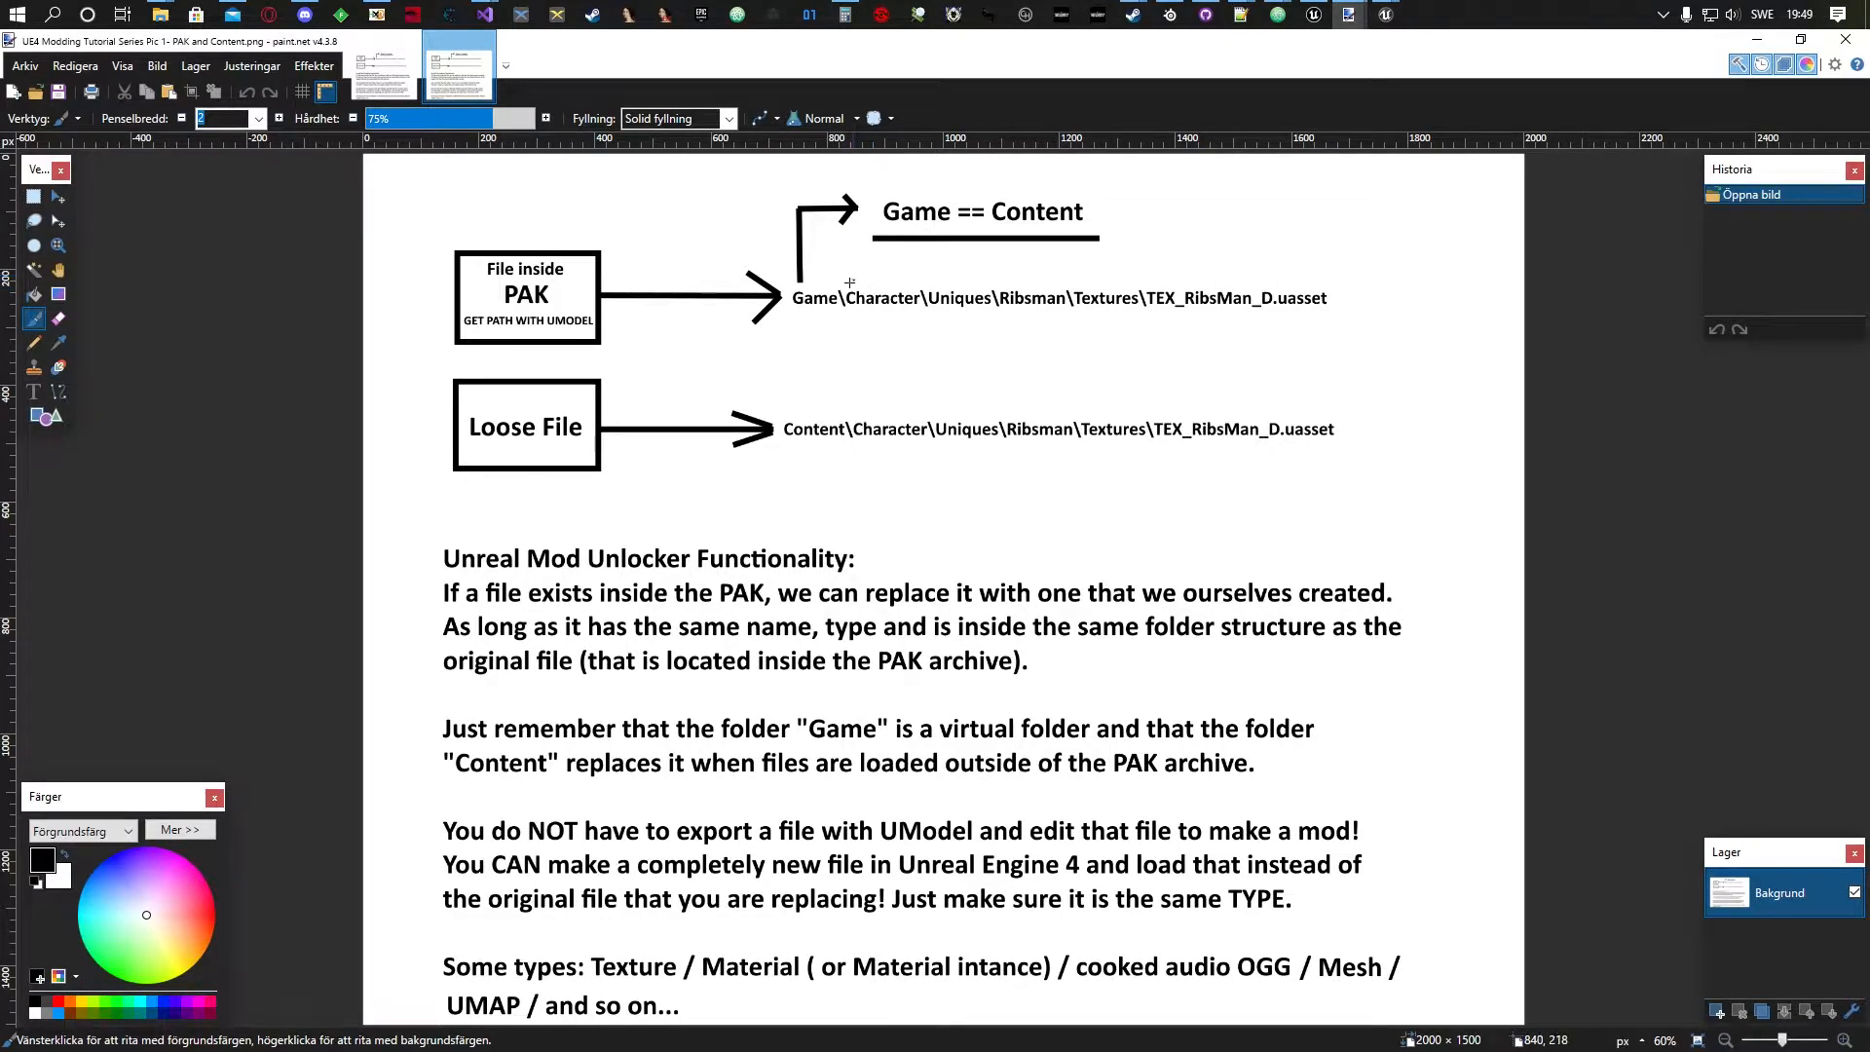
drag(844, 271, 845, 346)
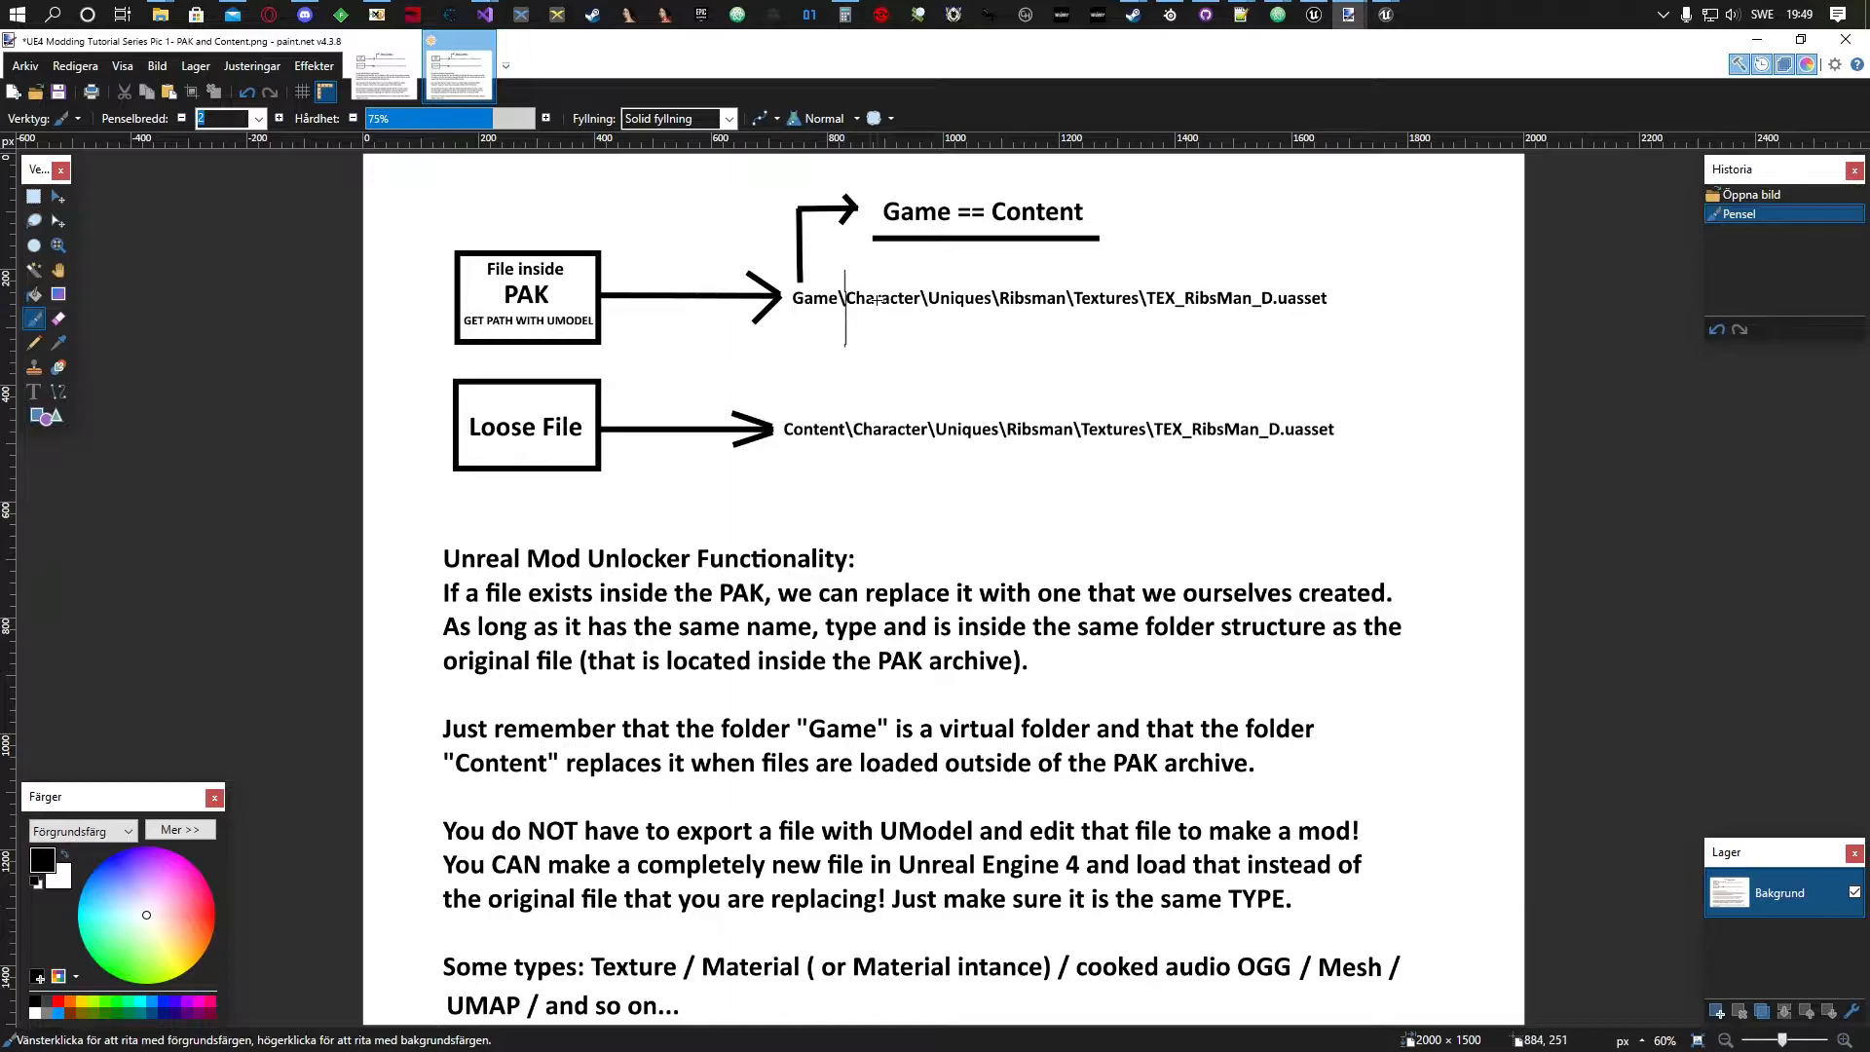
mouse_move(845, 273)
mouse_down()
mouse_move(1229, 263)
mouse_move(1361, 289)
mouse_move(1079, 339)
mouse_move(846, 347)
mouse_up()
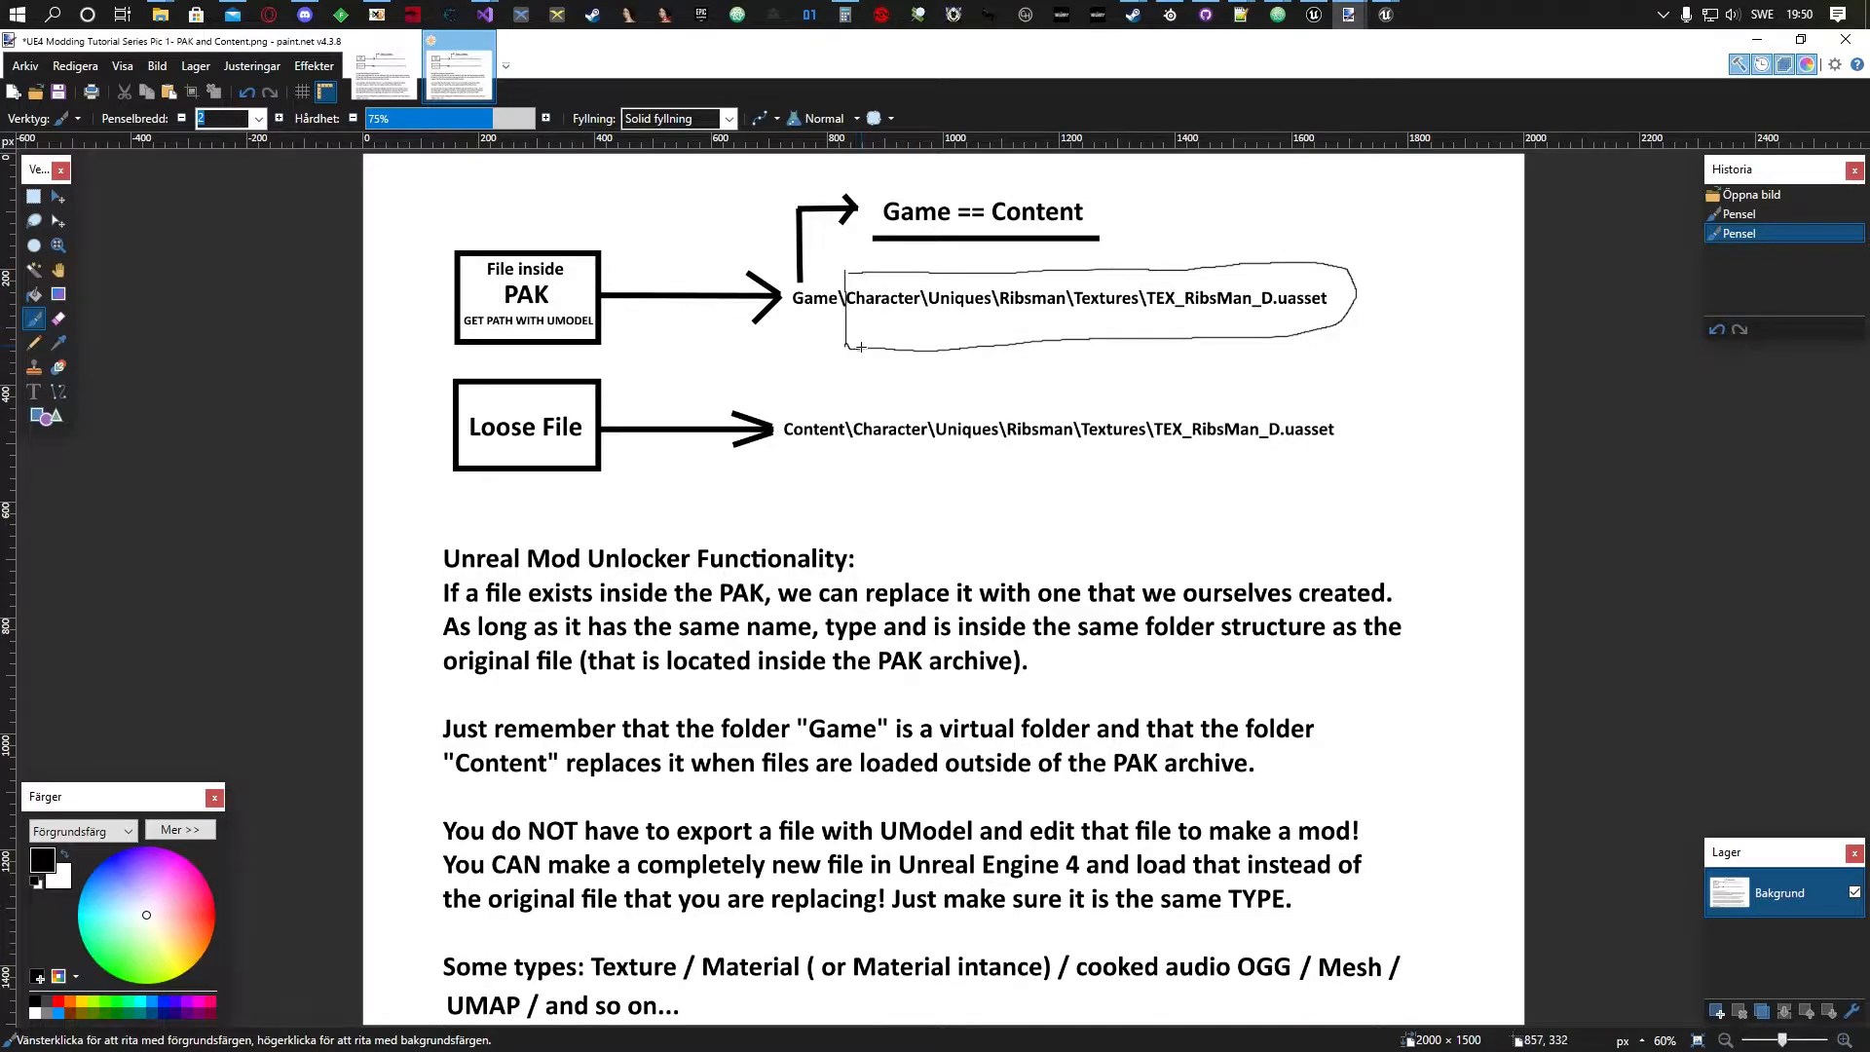
drag(827, 382, 834, 414)
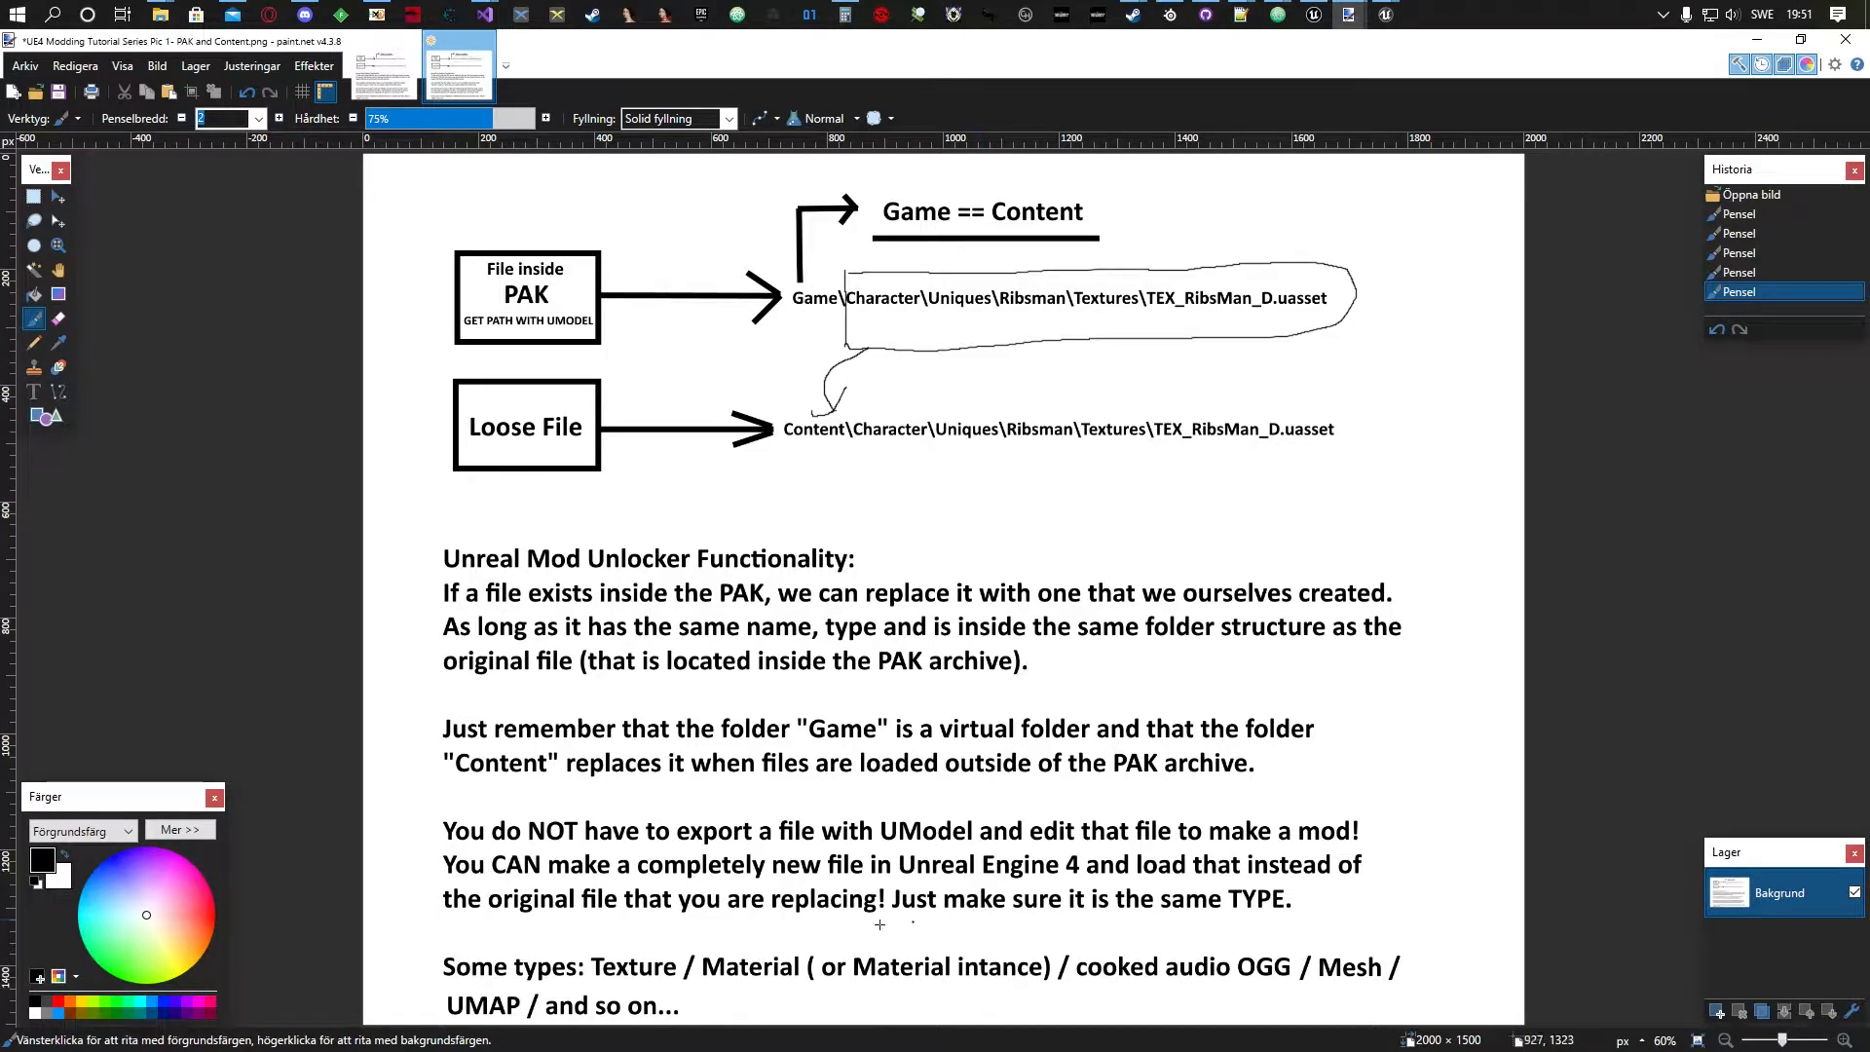
Brush a mark around the file types line, undo the brush strokes on the diagram, and leave paint.net.
mouse_move(417, 936)
mouse_down()
mouse_move(1475, 898)
mouse_move(672, 1013)
mouse_up()
key(ctrl+z)
key(ctrl+z)
key(ctrl+z)
key(ctrl+z)
key(ctrl+z)
key(ctrl+z)
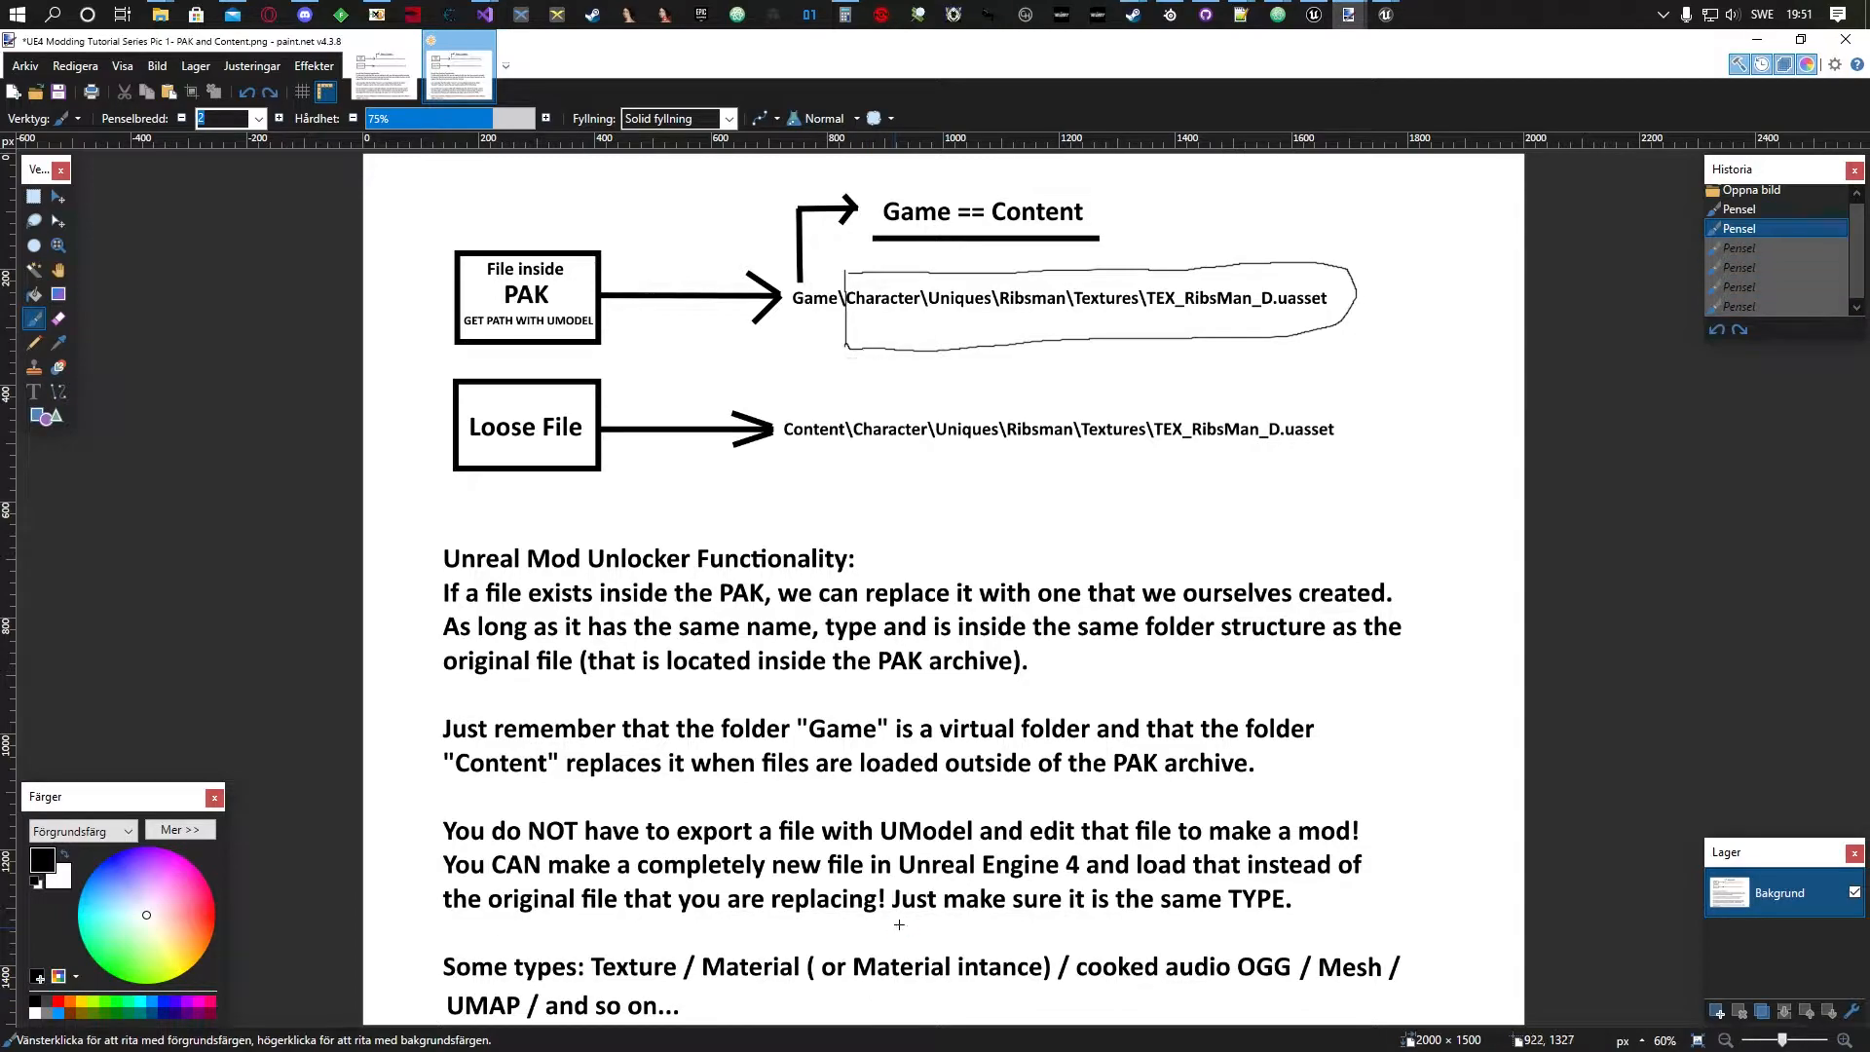
click(1776, 39)
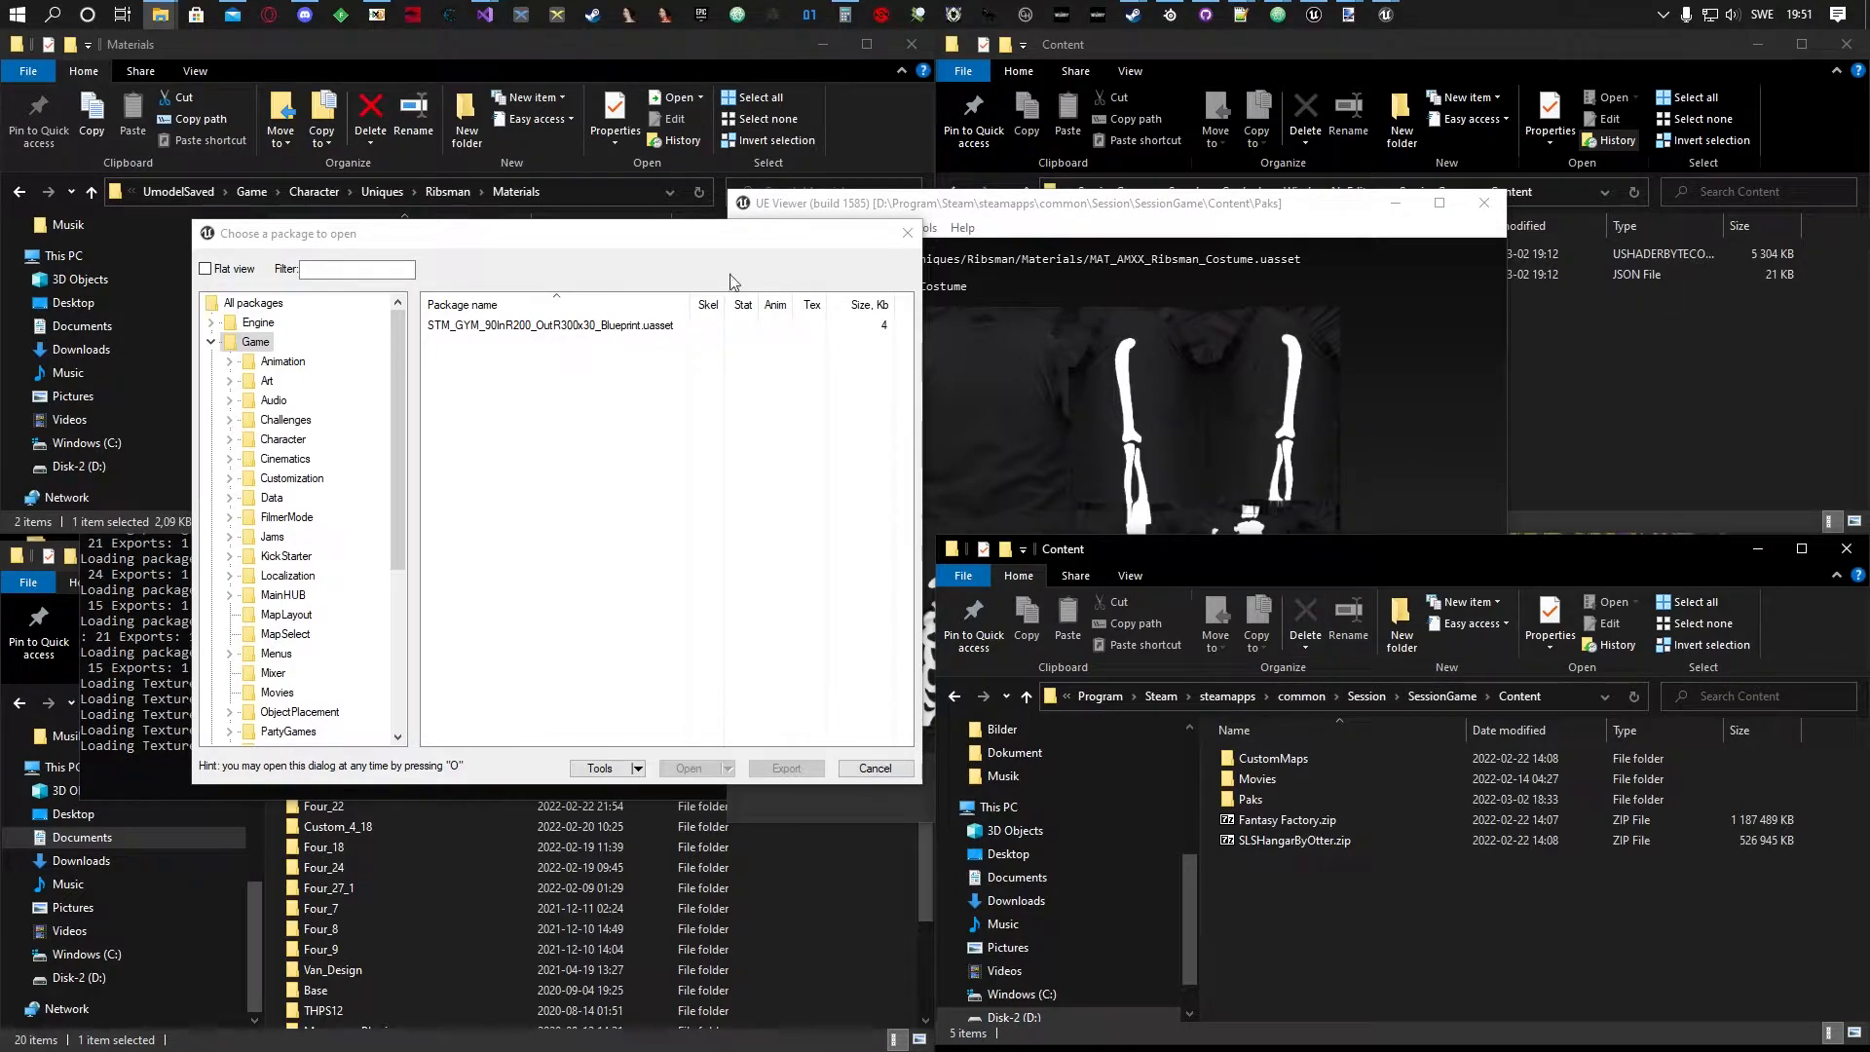
Locate MAT_AMXX_Ribsman_Costume.uasset under Game, Character, Uniques, Ribsman, Materials in the package tree and compare it with the exported Materials folder.
click(571, 44)
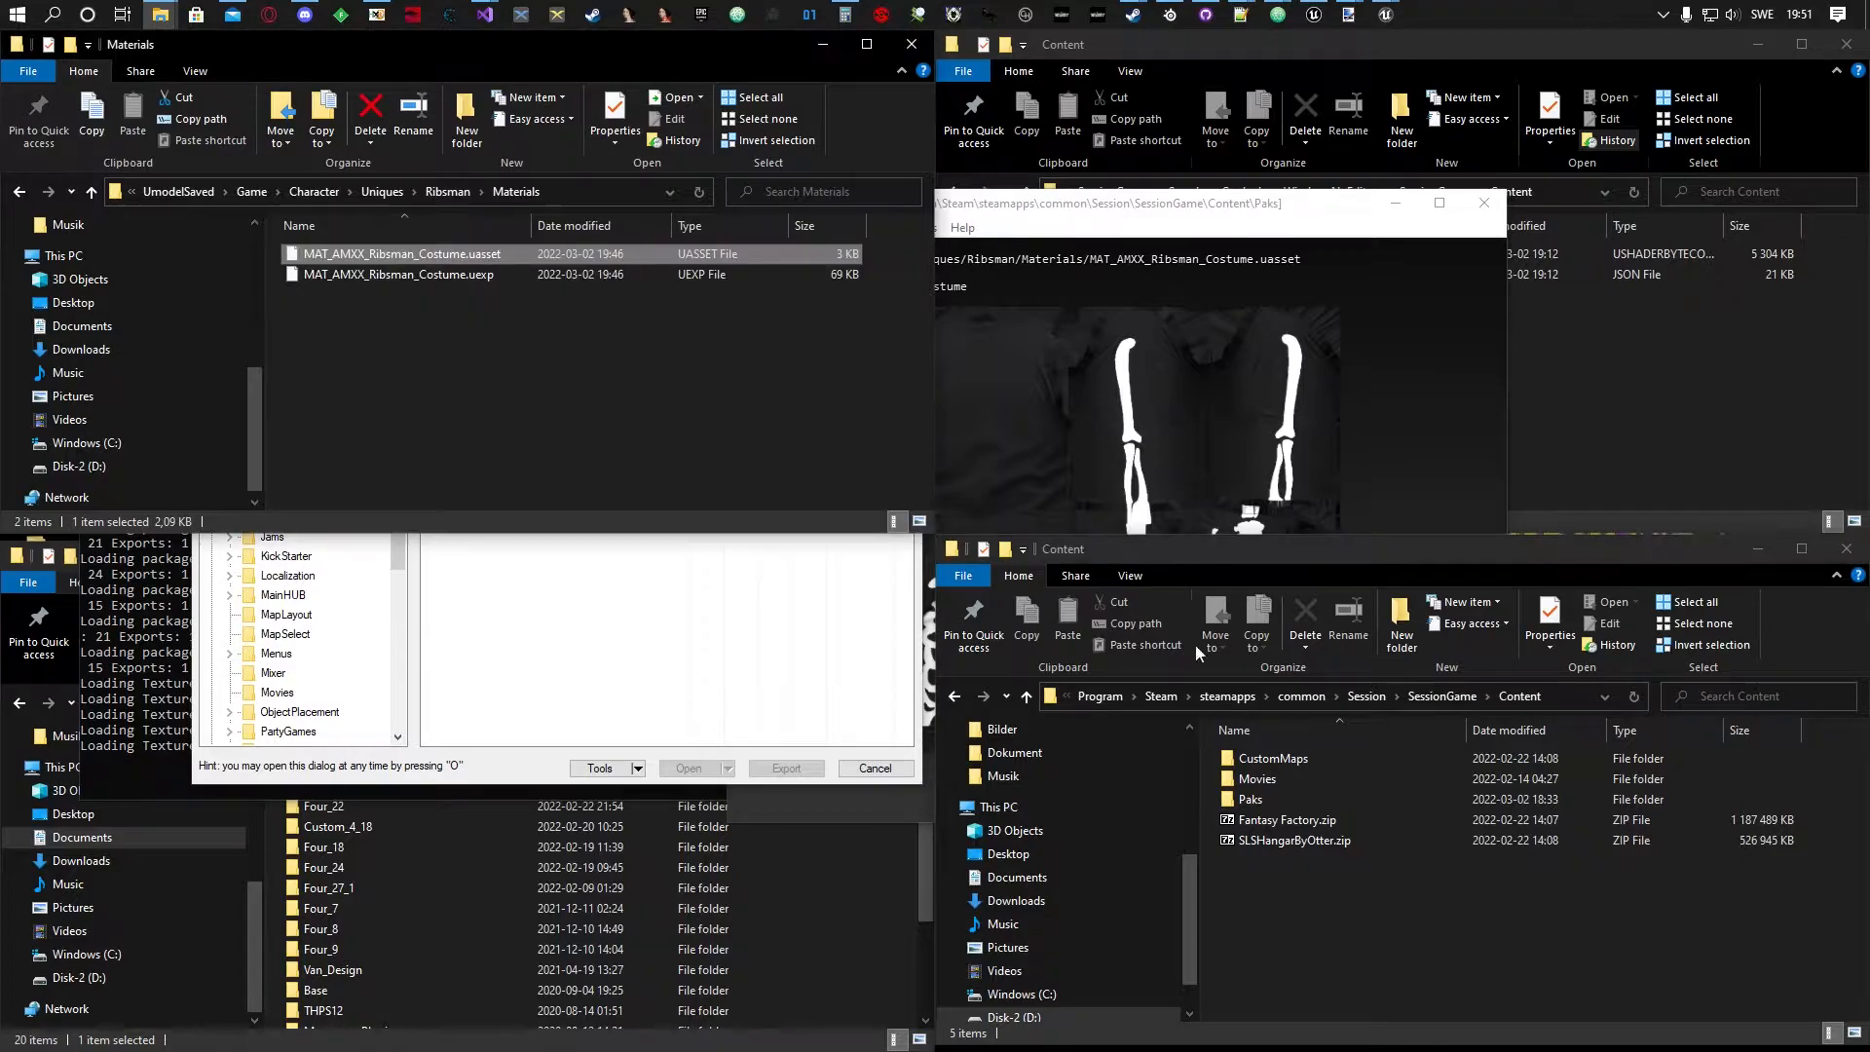
click(1151, 213)
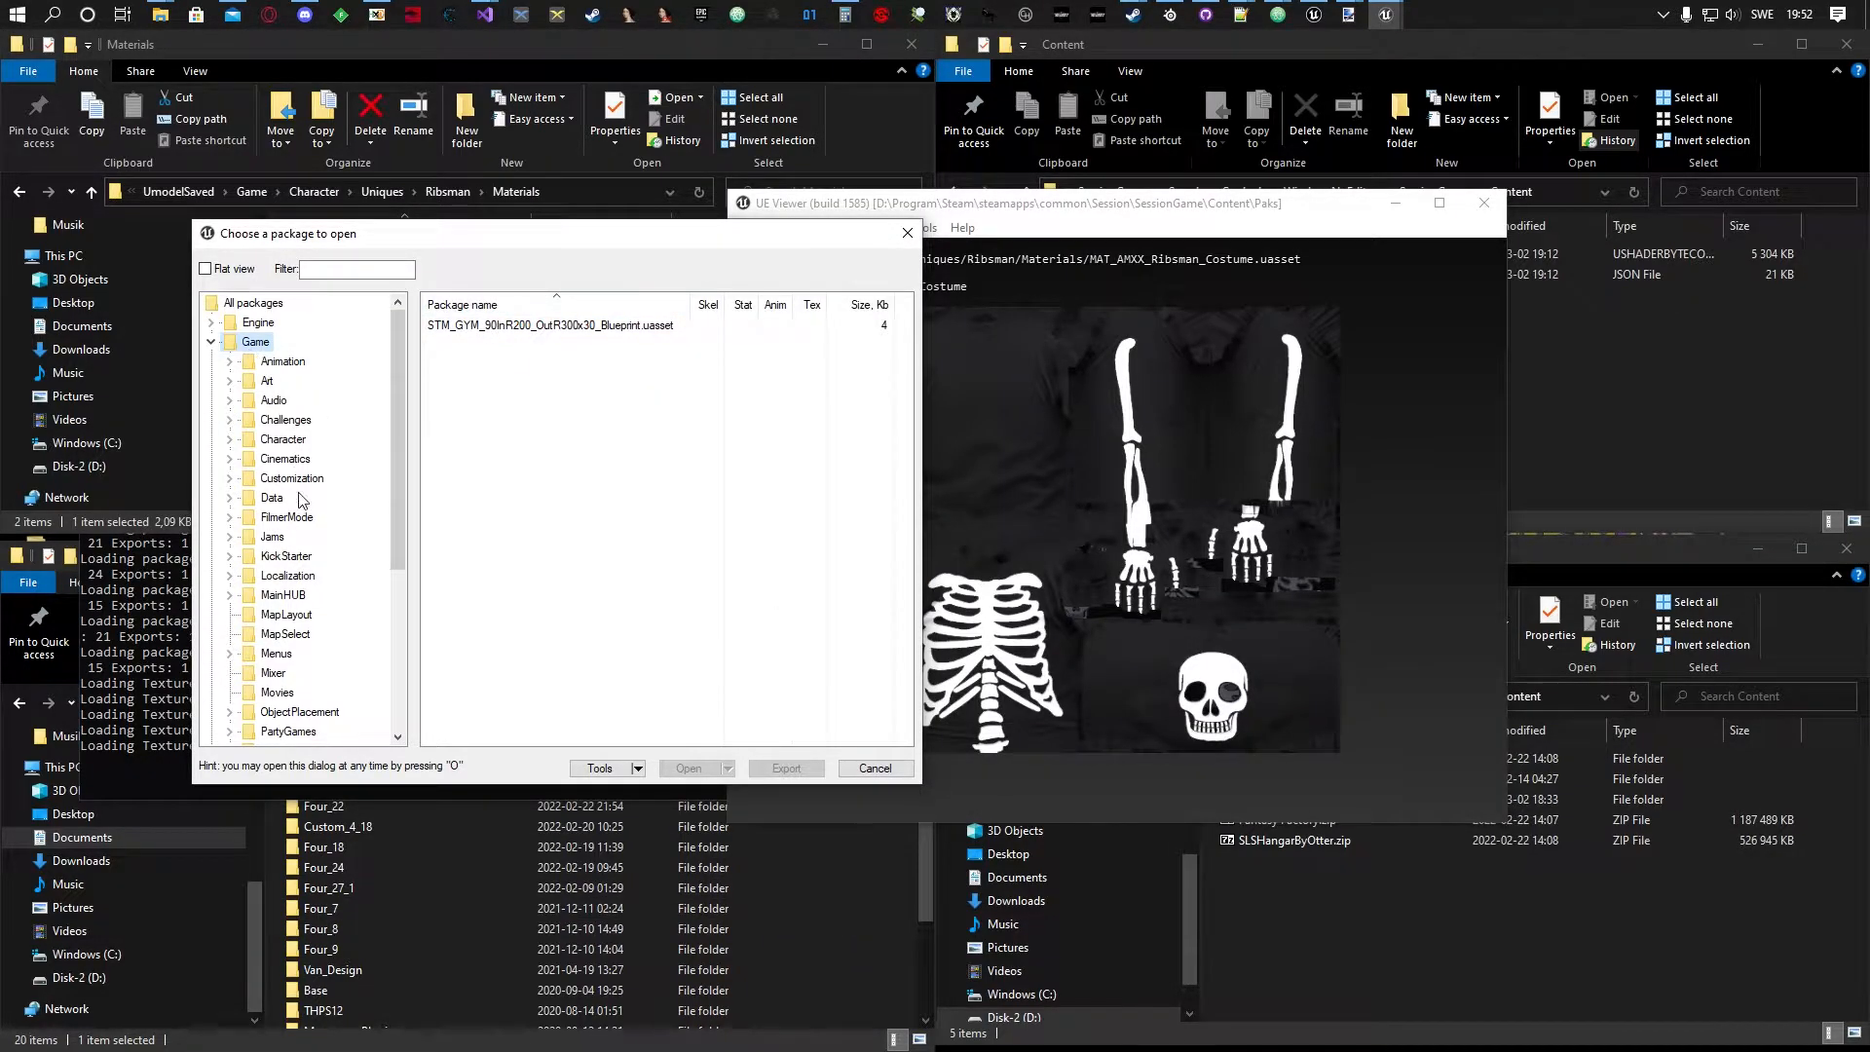
double_click(283, 439)
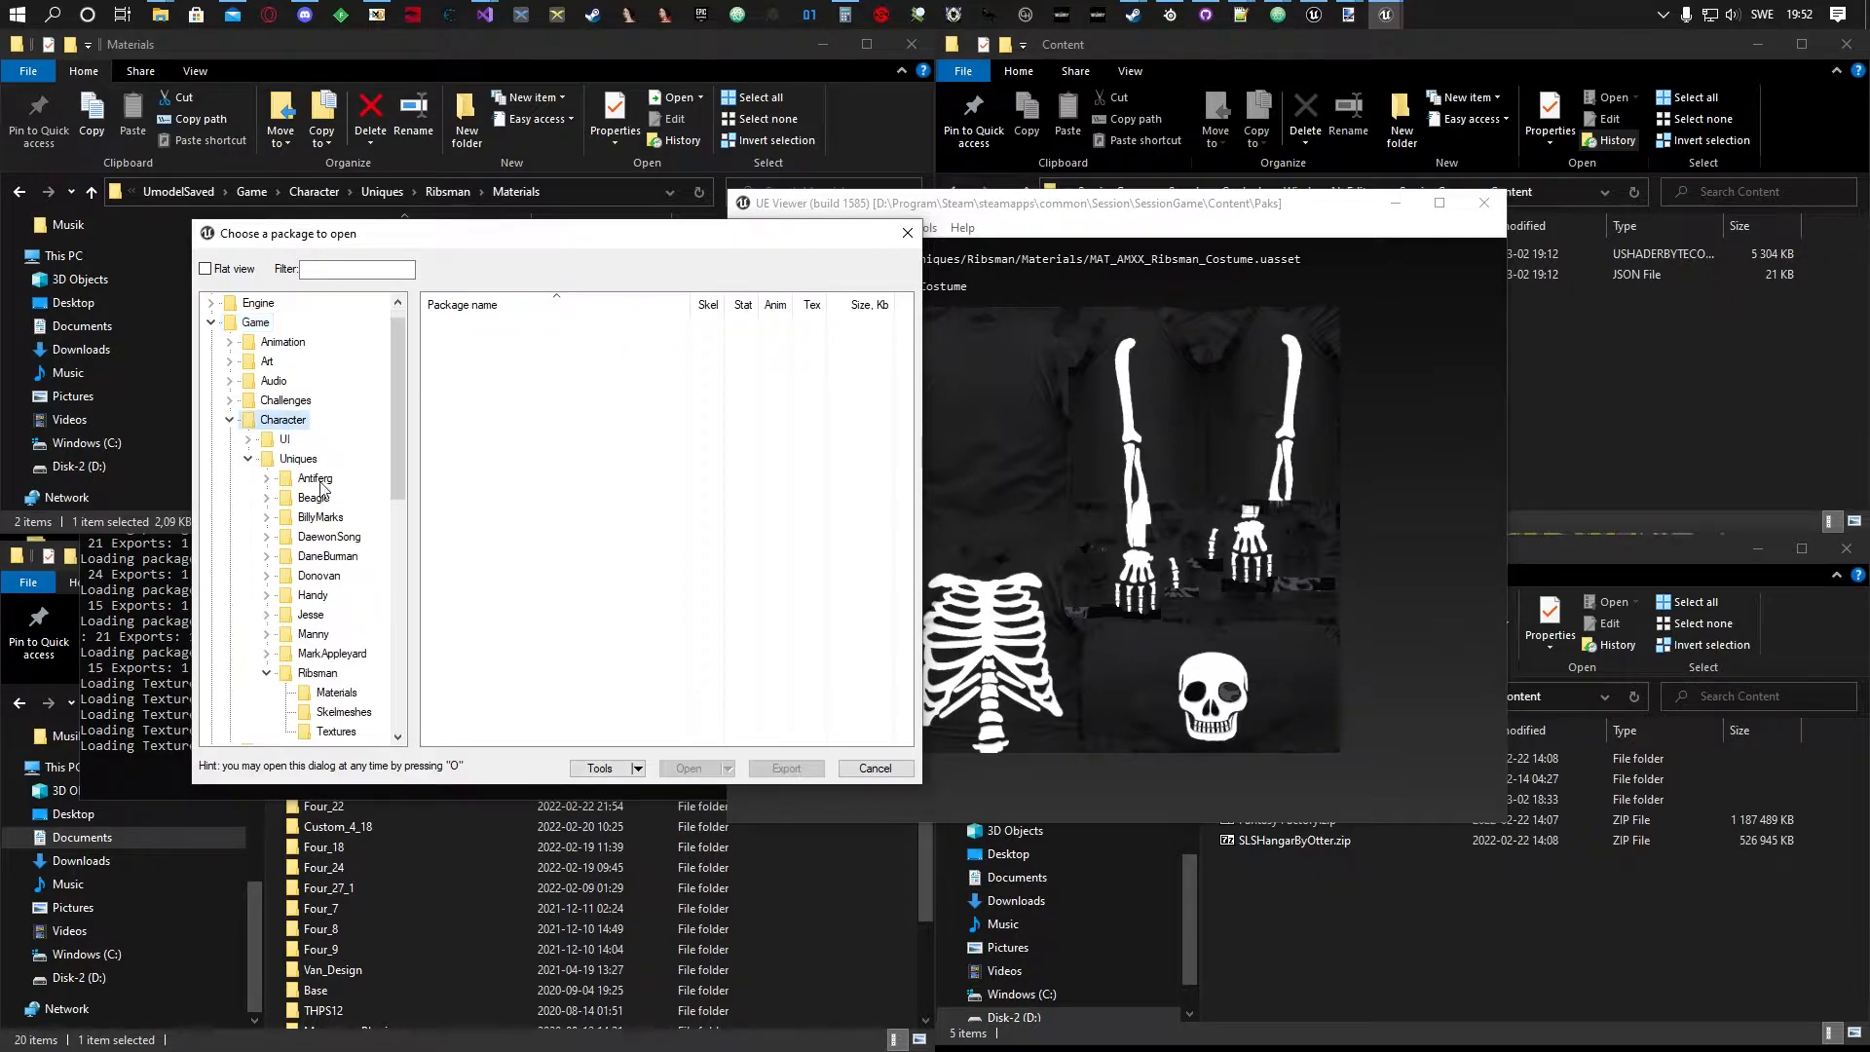
scroll(336, 603, down, 2)
click(336, 575)
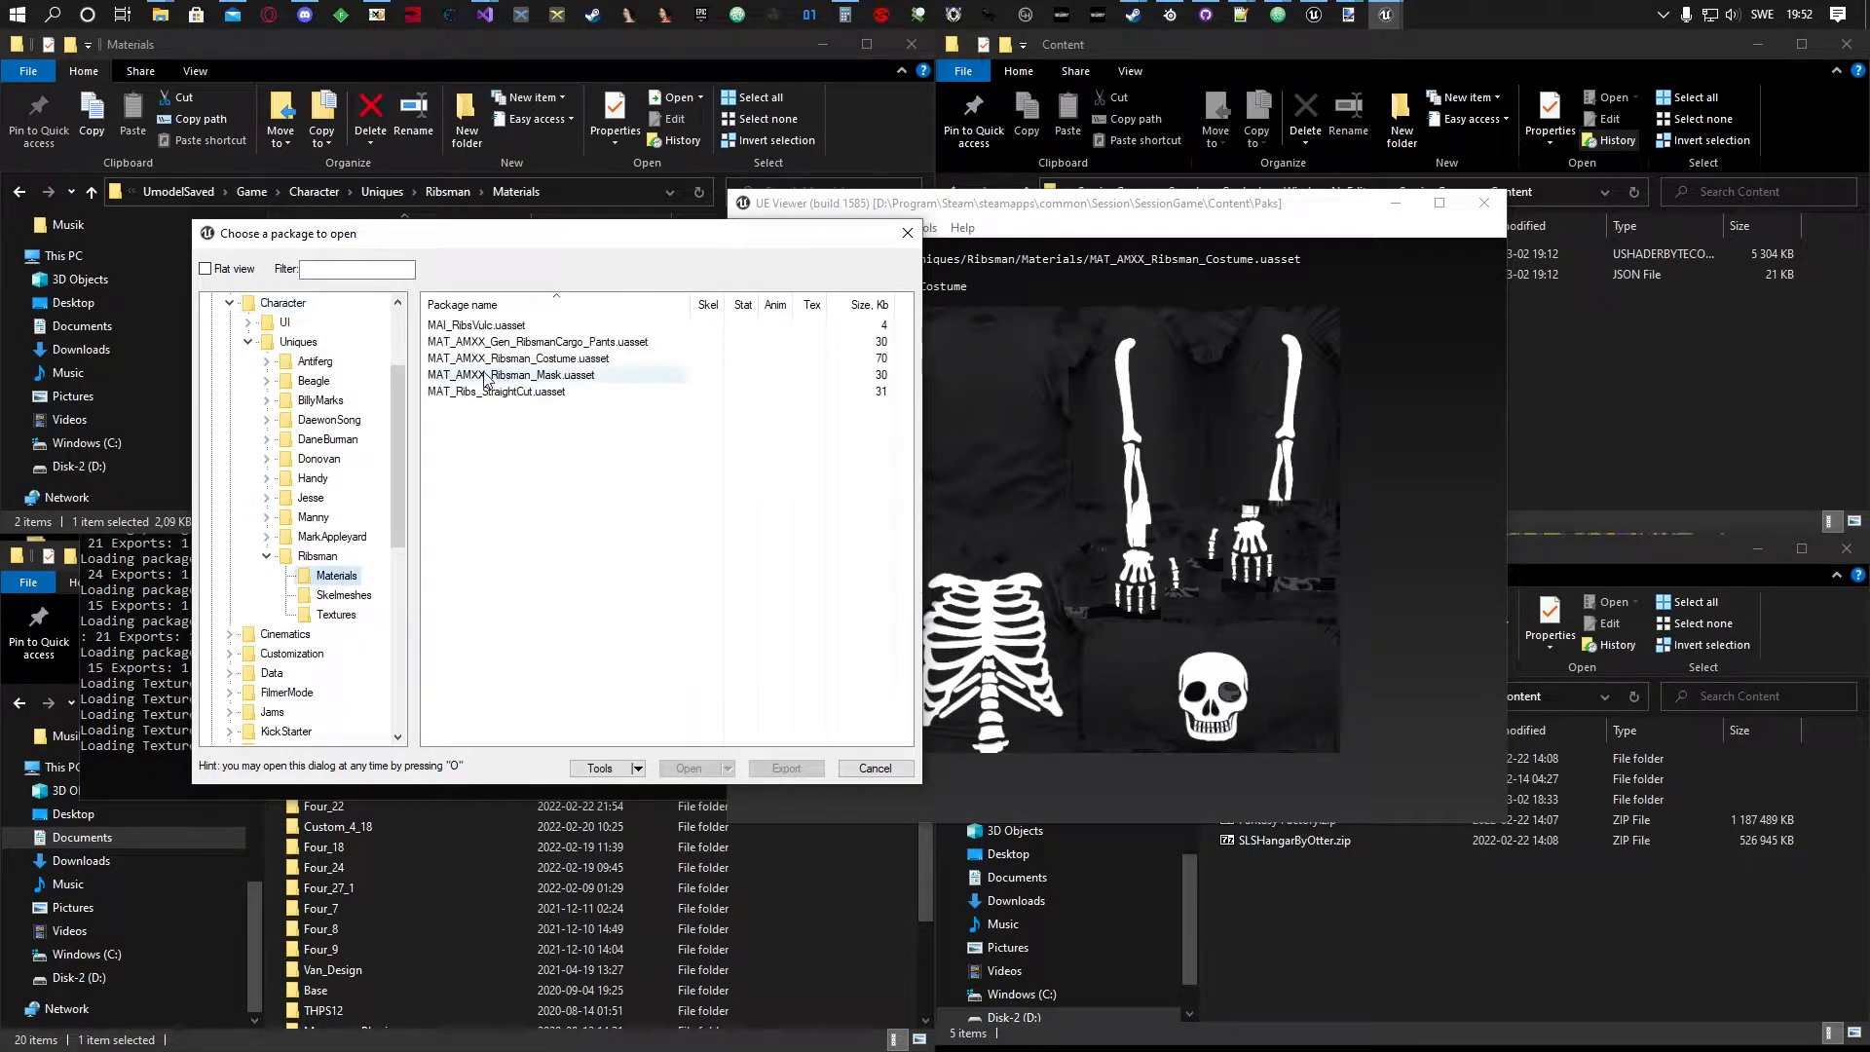
click(521, 358)
click(623, 54)
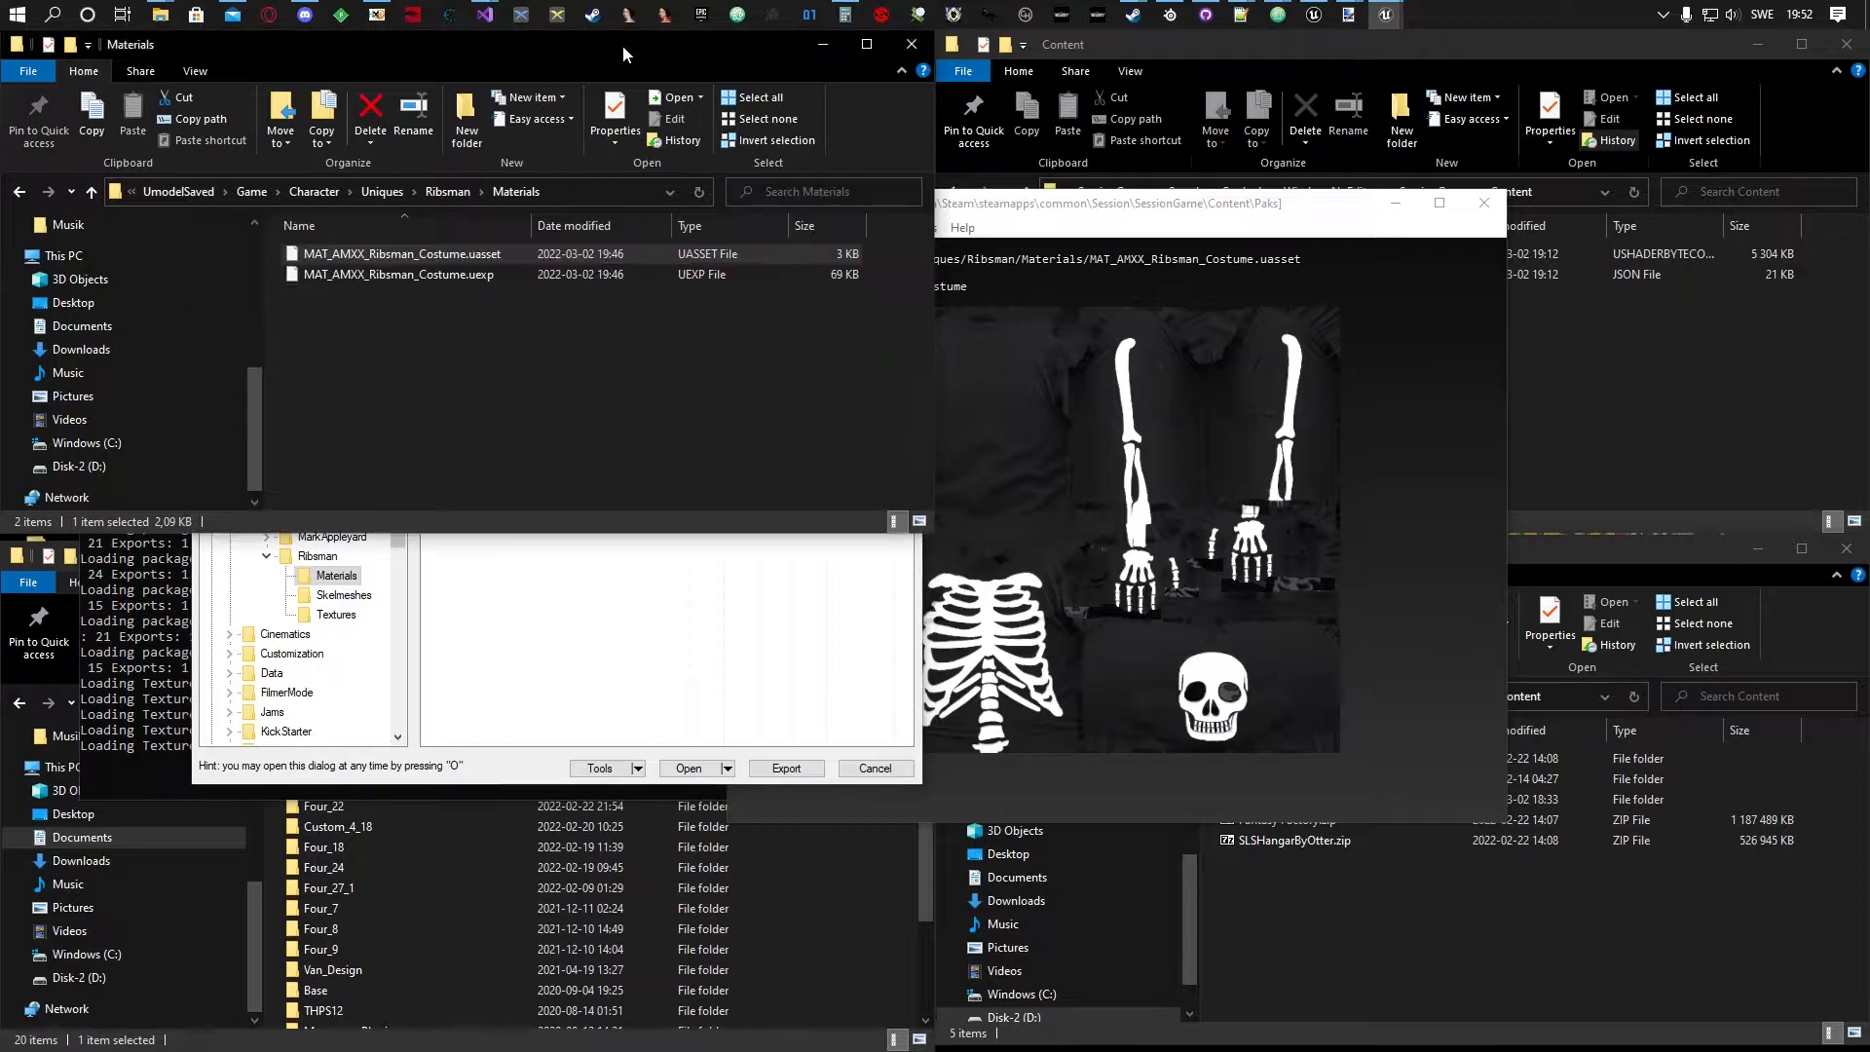
Navigate from the exported Materials folder up to the UmodelSaved folder.
click(1471, 948)
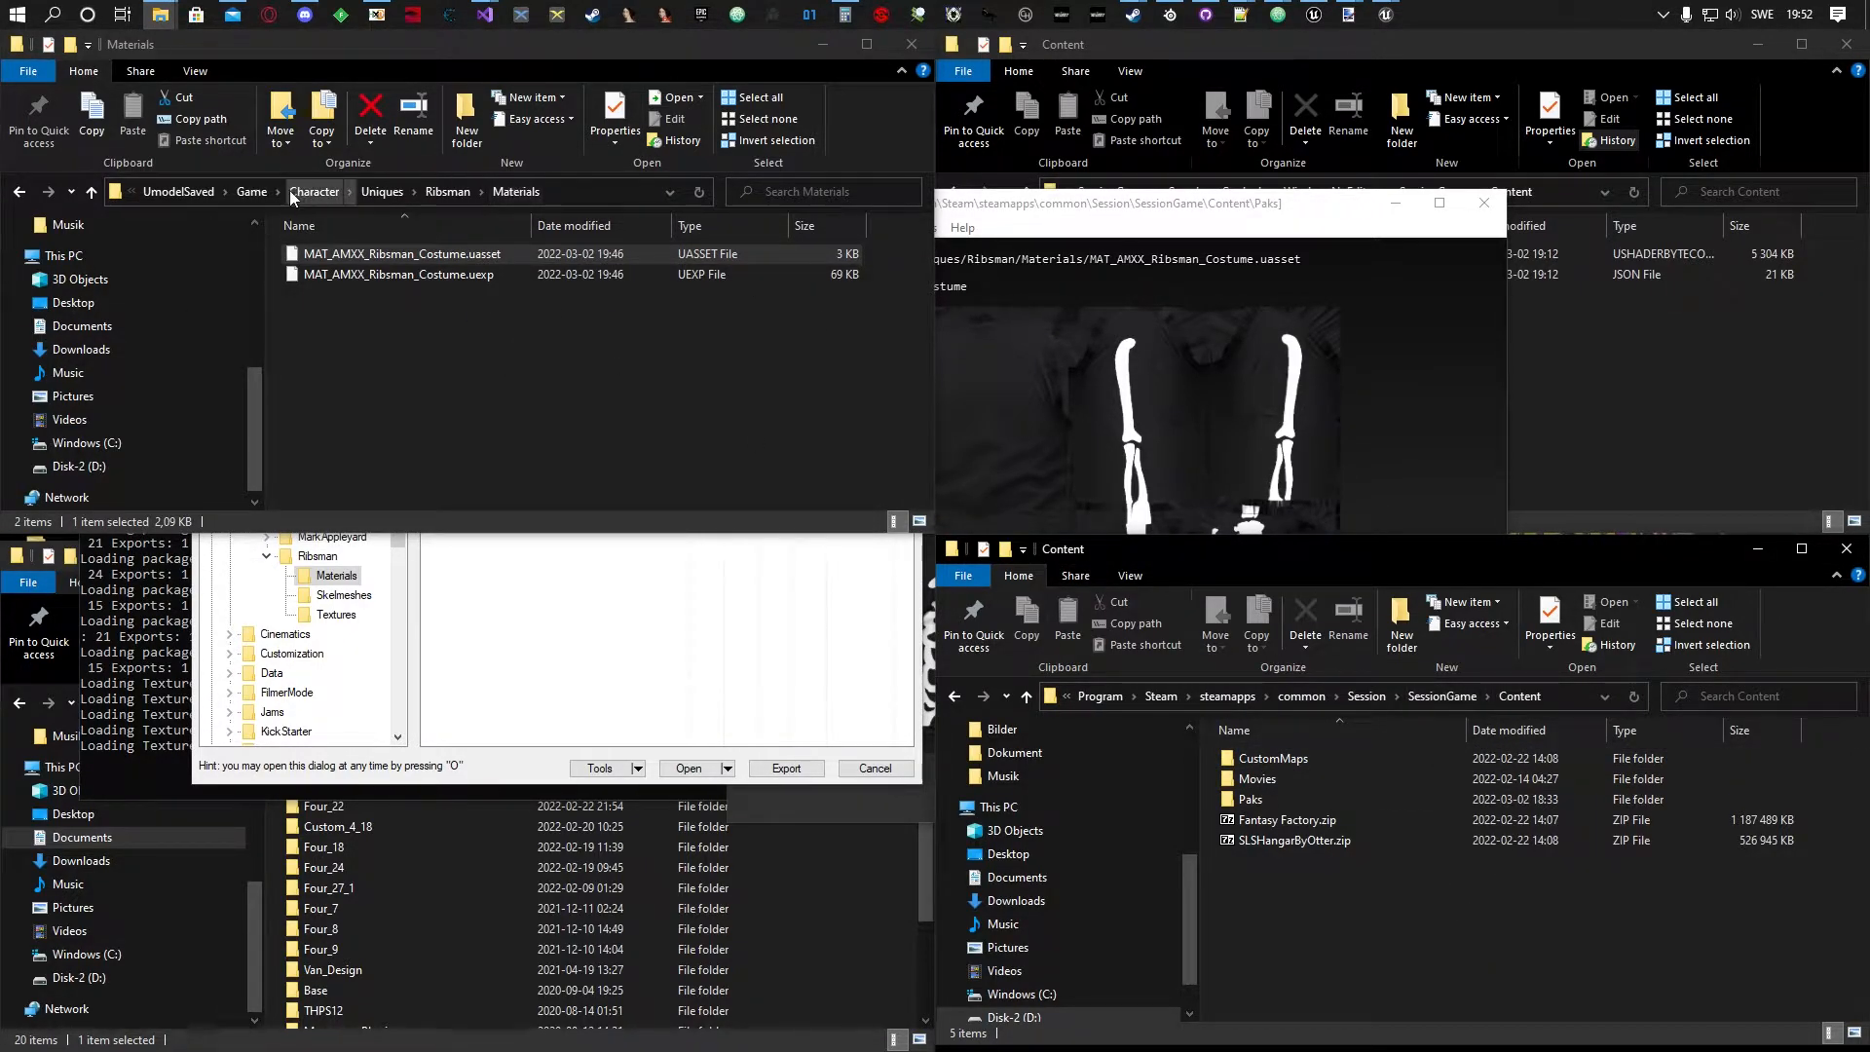
click(251, 192)
click(275, 192)
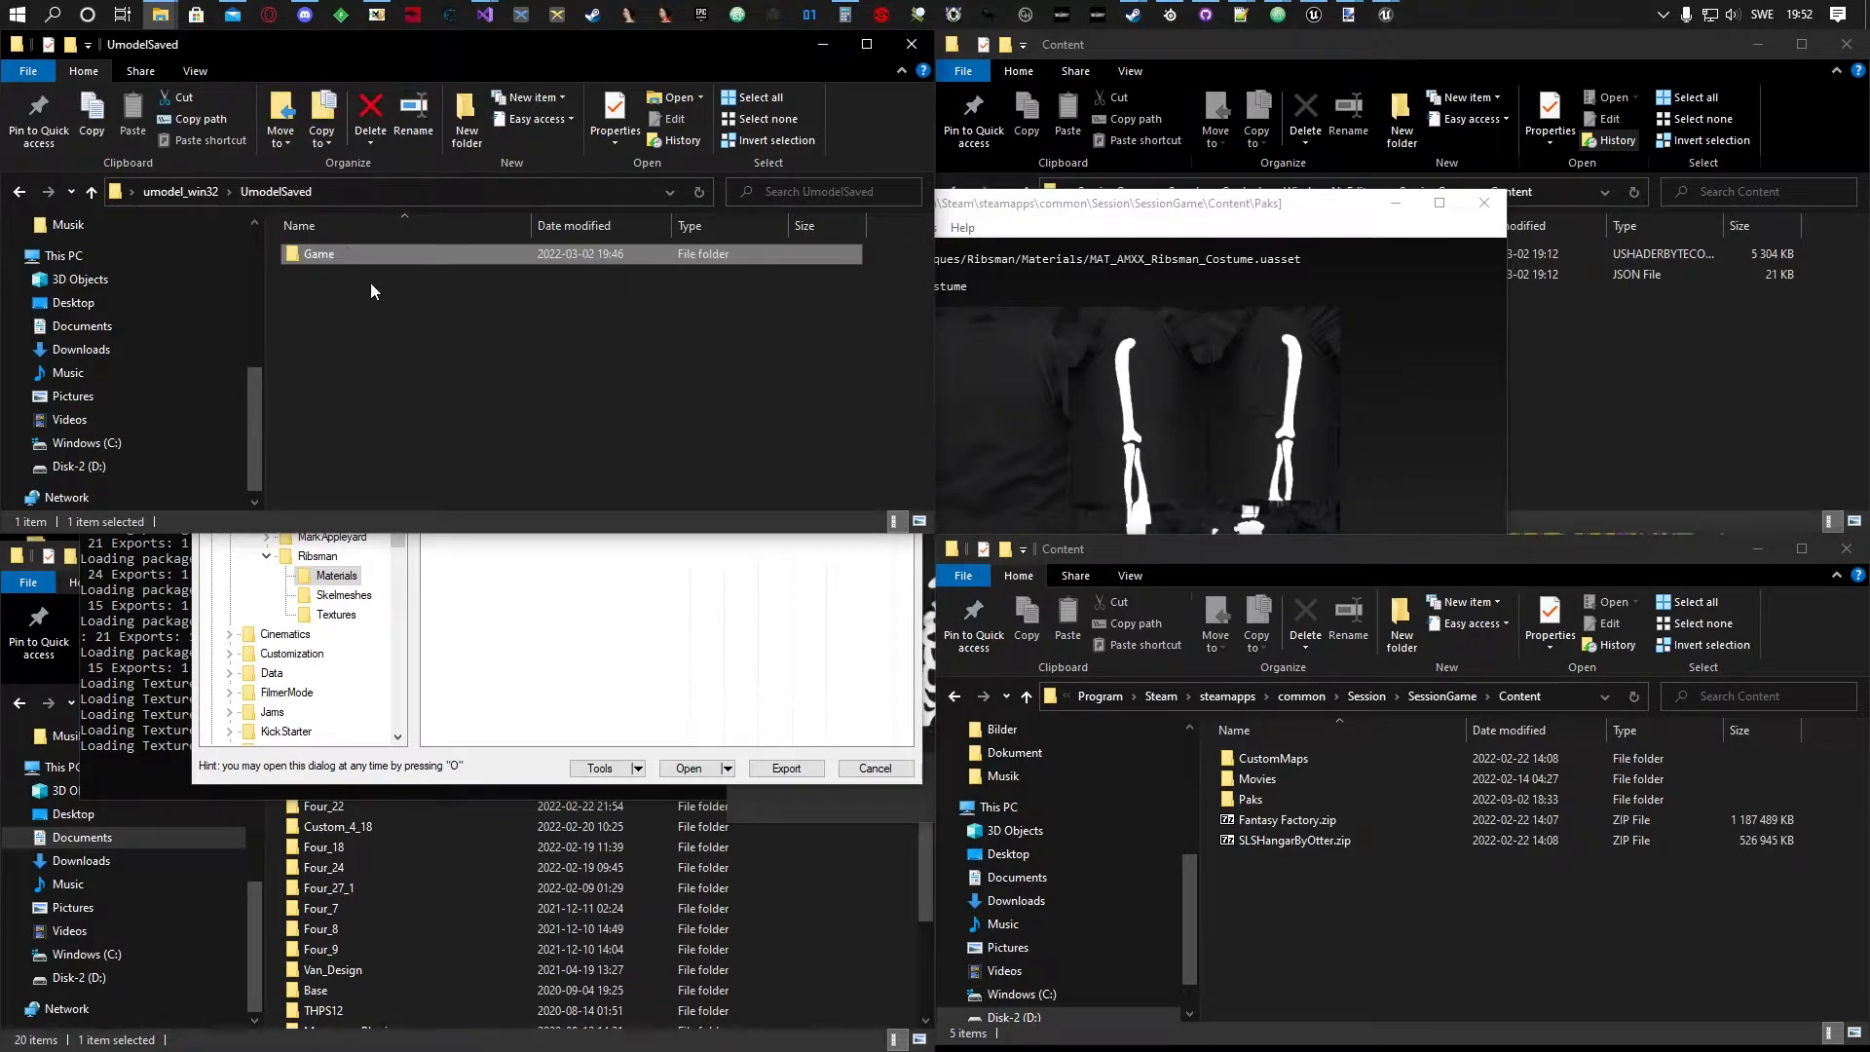
Rename the exported Game folder as Content, and restore its name to Game.
click(313, 252)
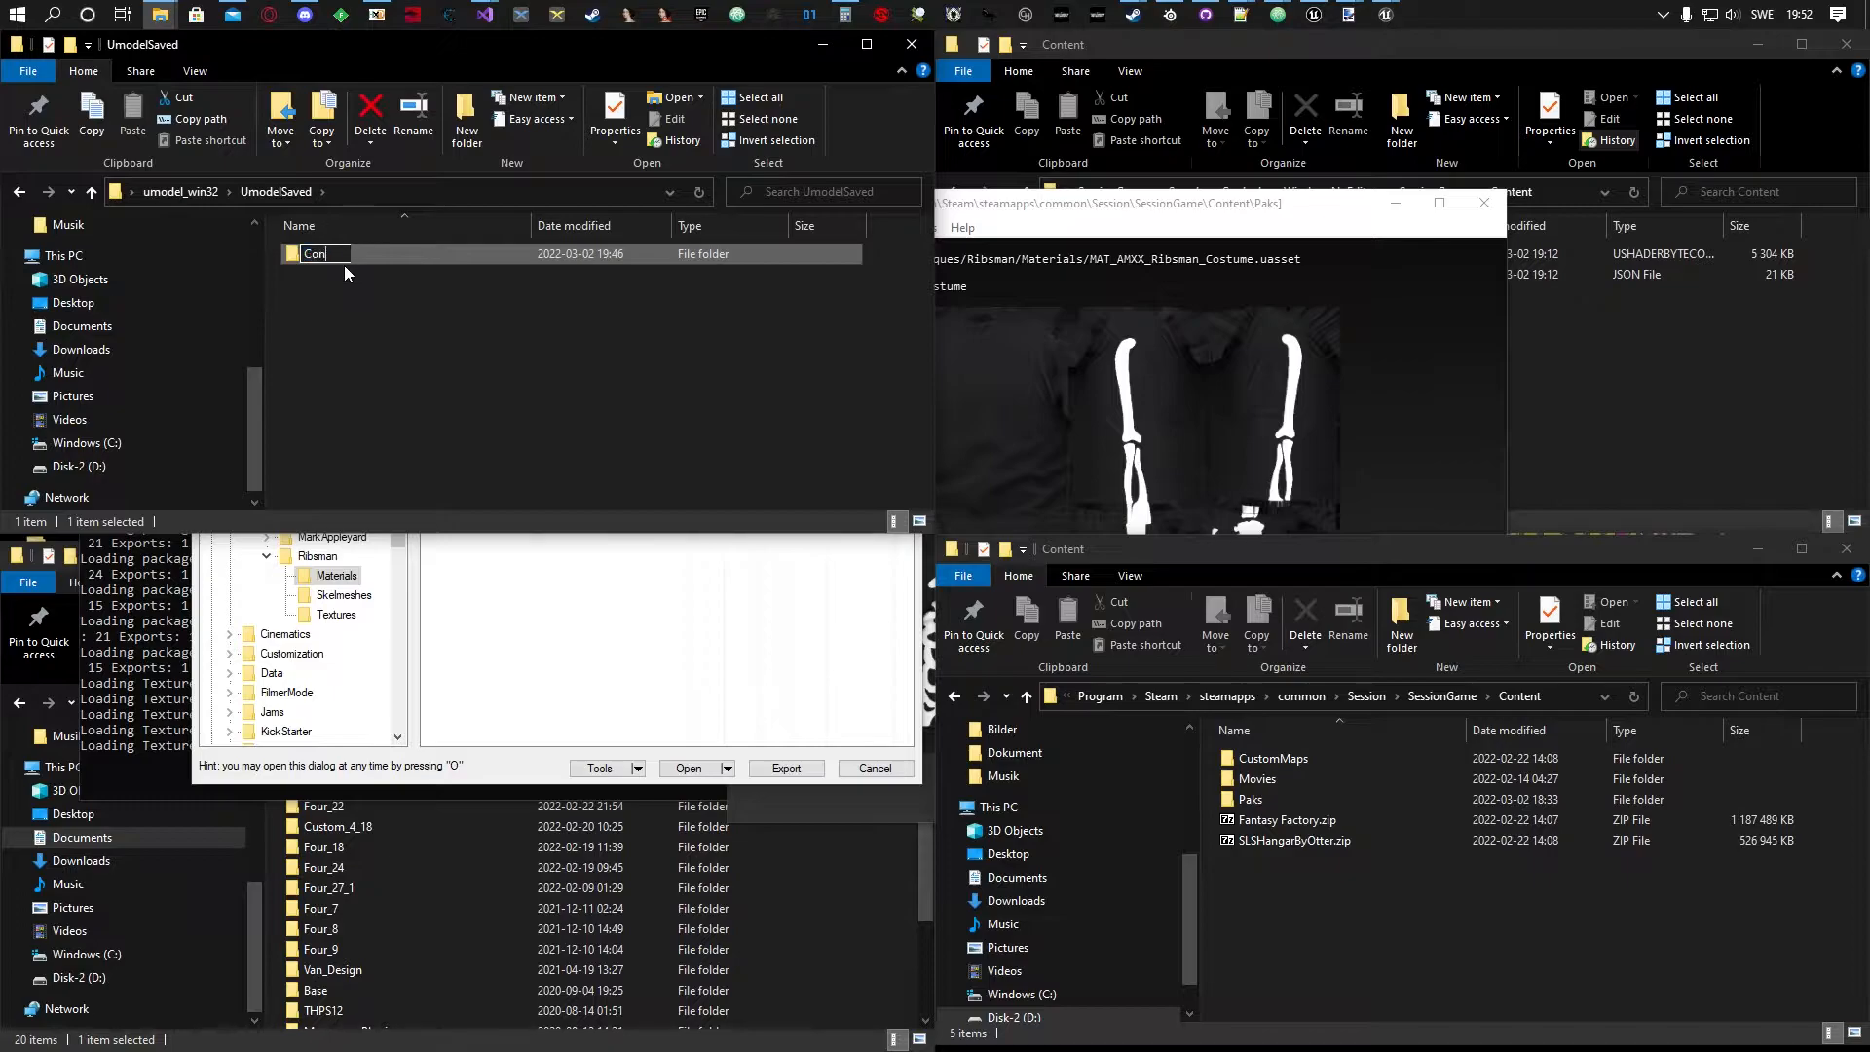
key(Return)
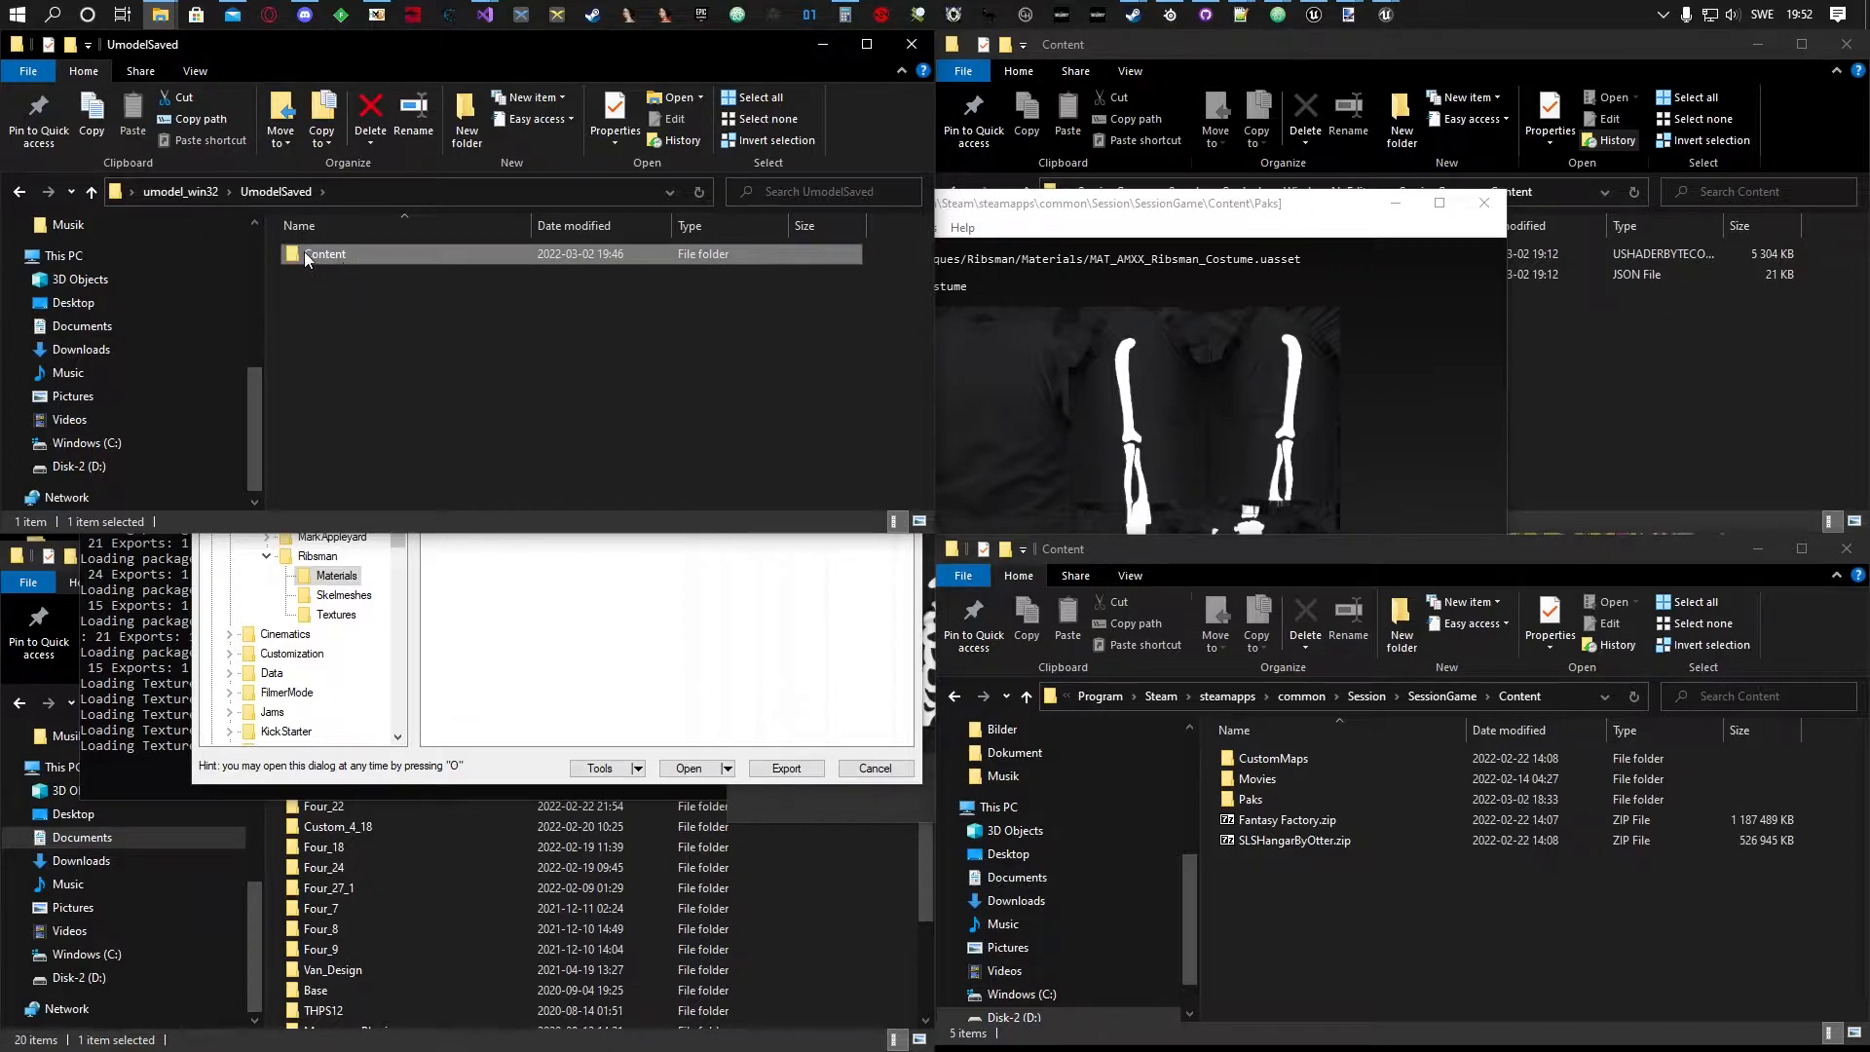
click(308, 253)
text(Game)
key(Return)
Open the exported Game folder and copy its Character folder into the game's SessionGame\Content folder.
double_click(329, 254)
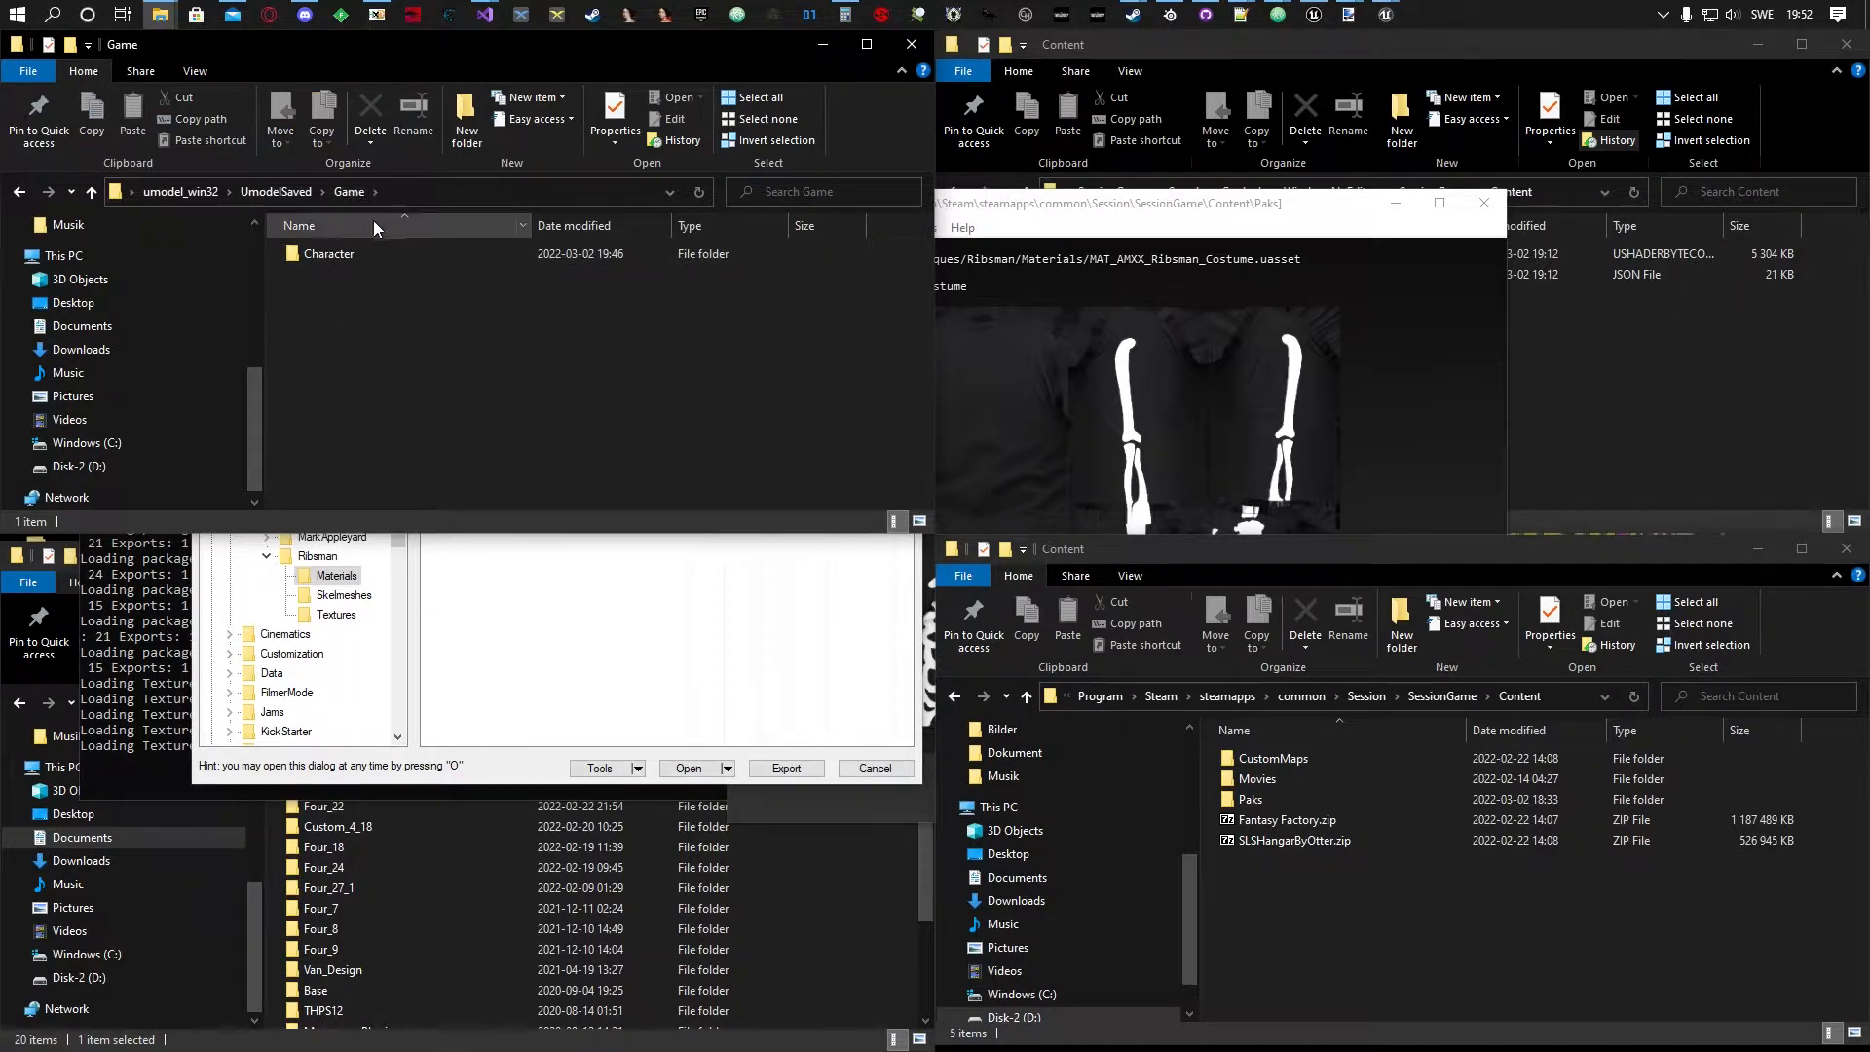
key(BackSpace)
double_click(330, 251)
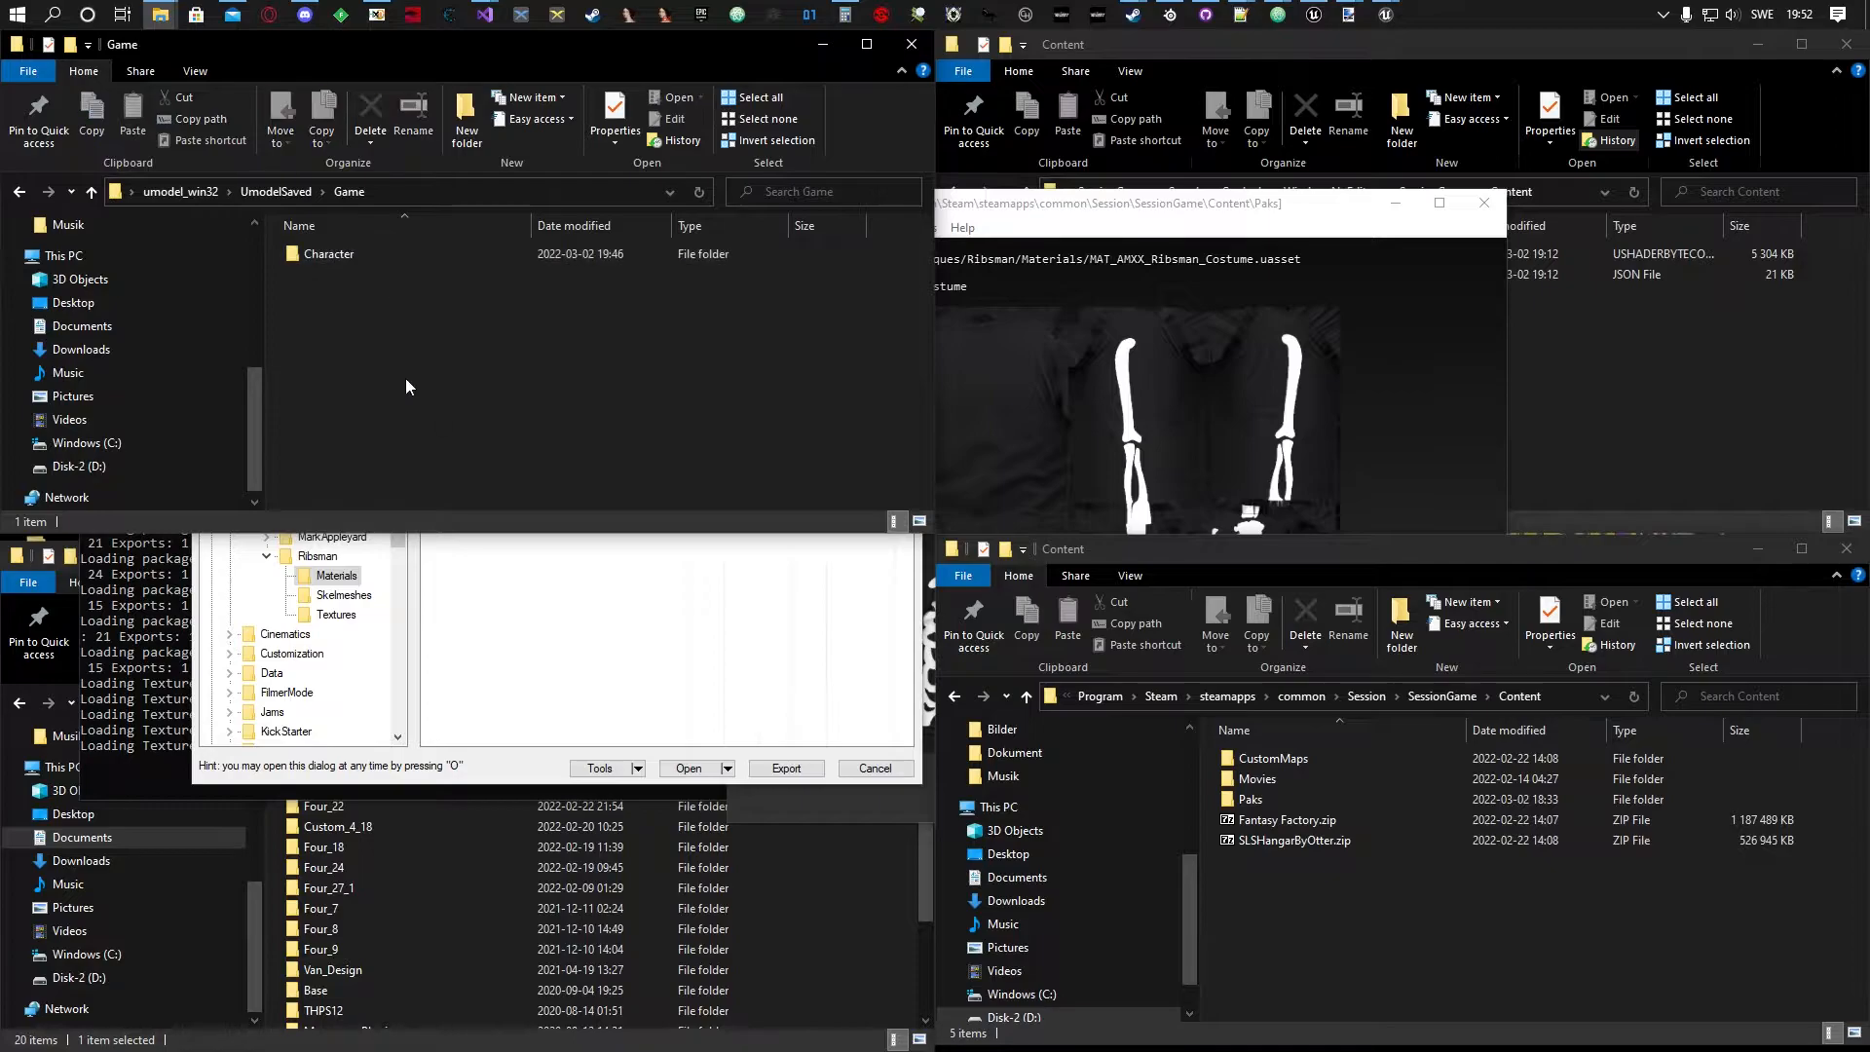
click(352, 252)
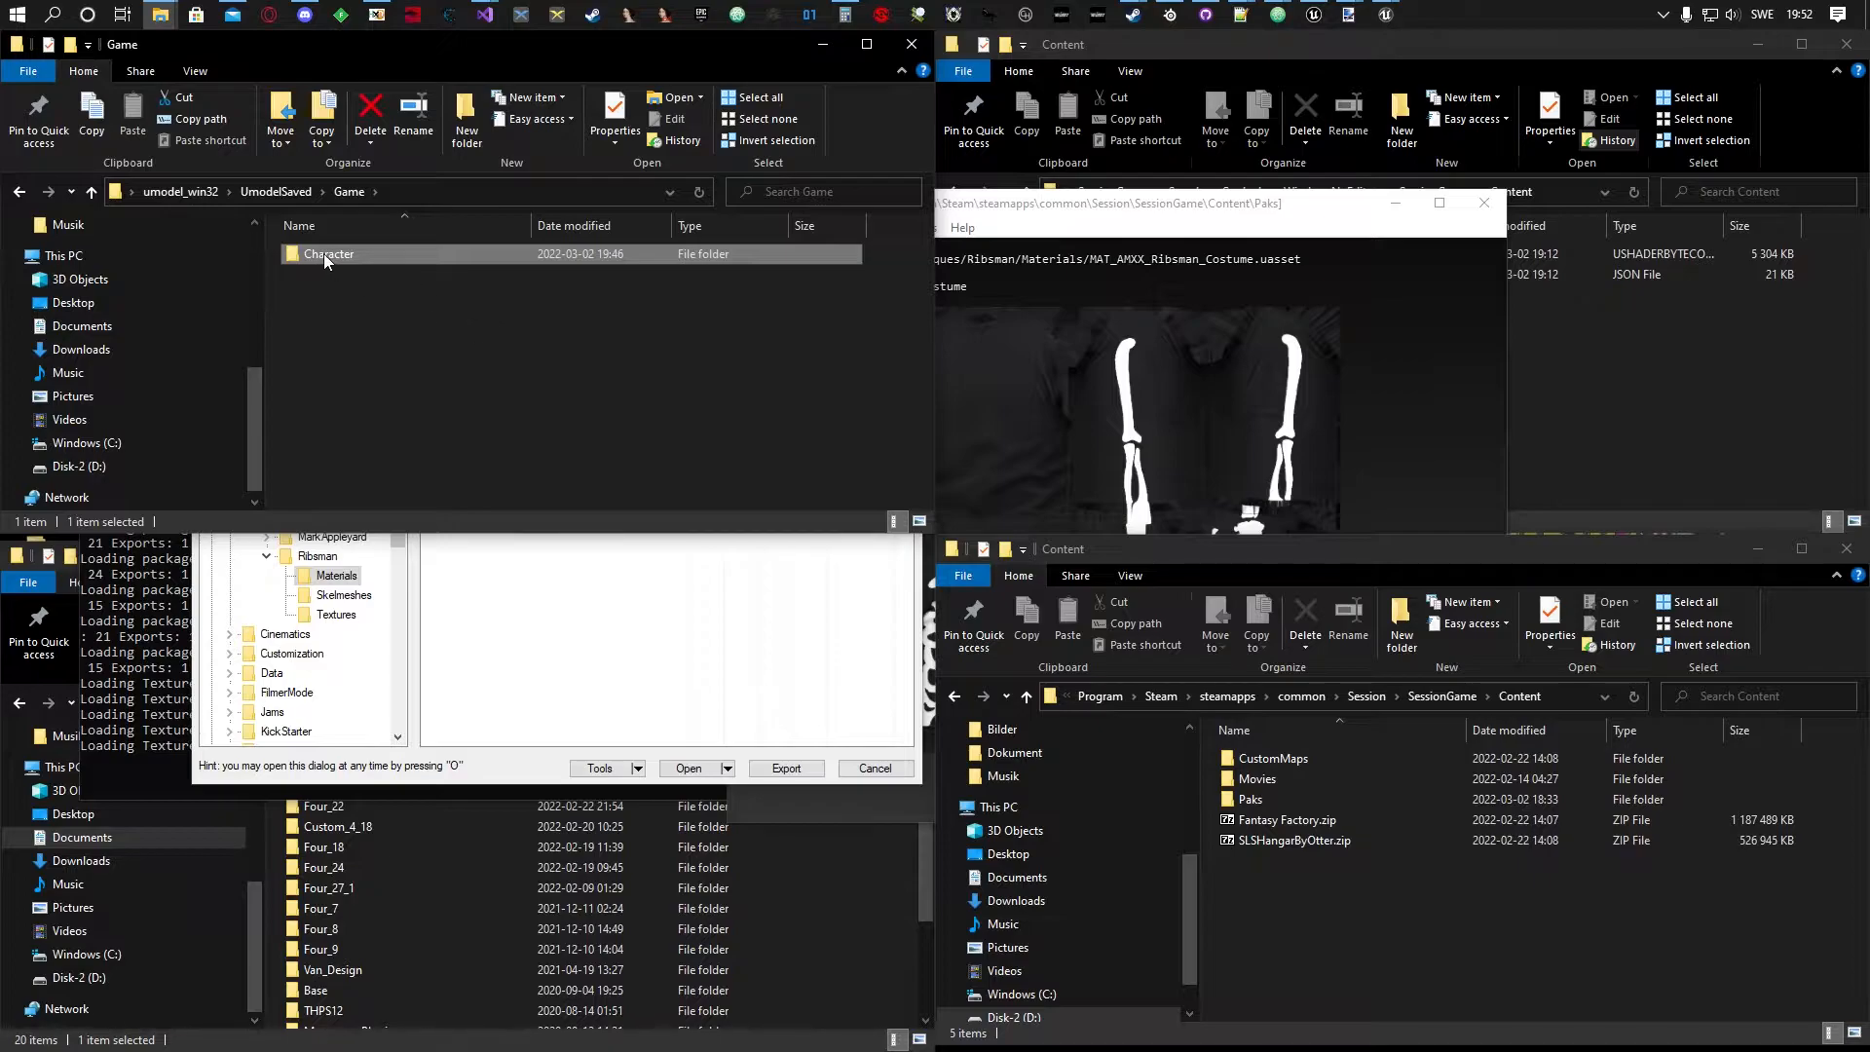
drag(327, 253, 1366, 927)
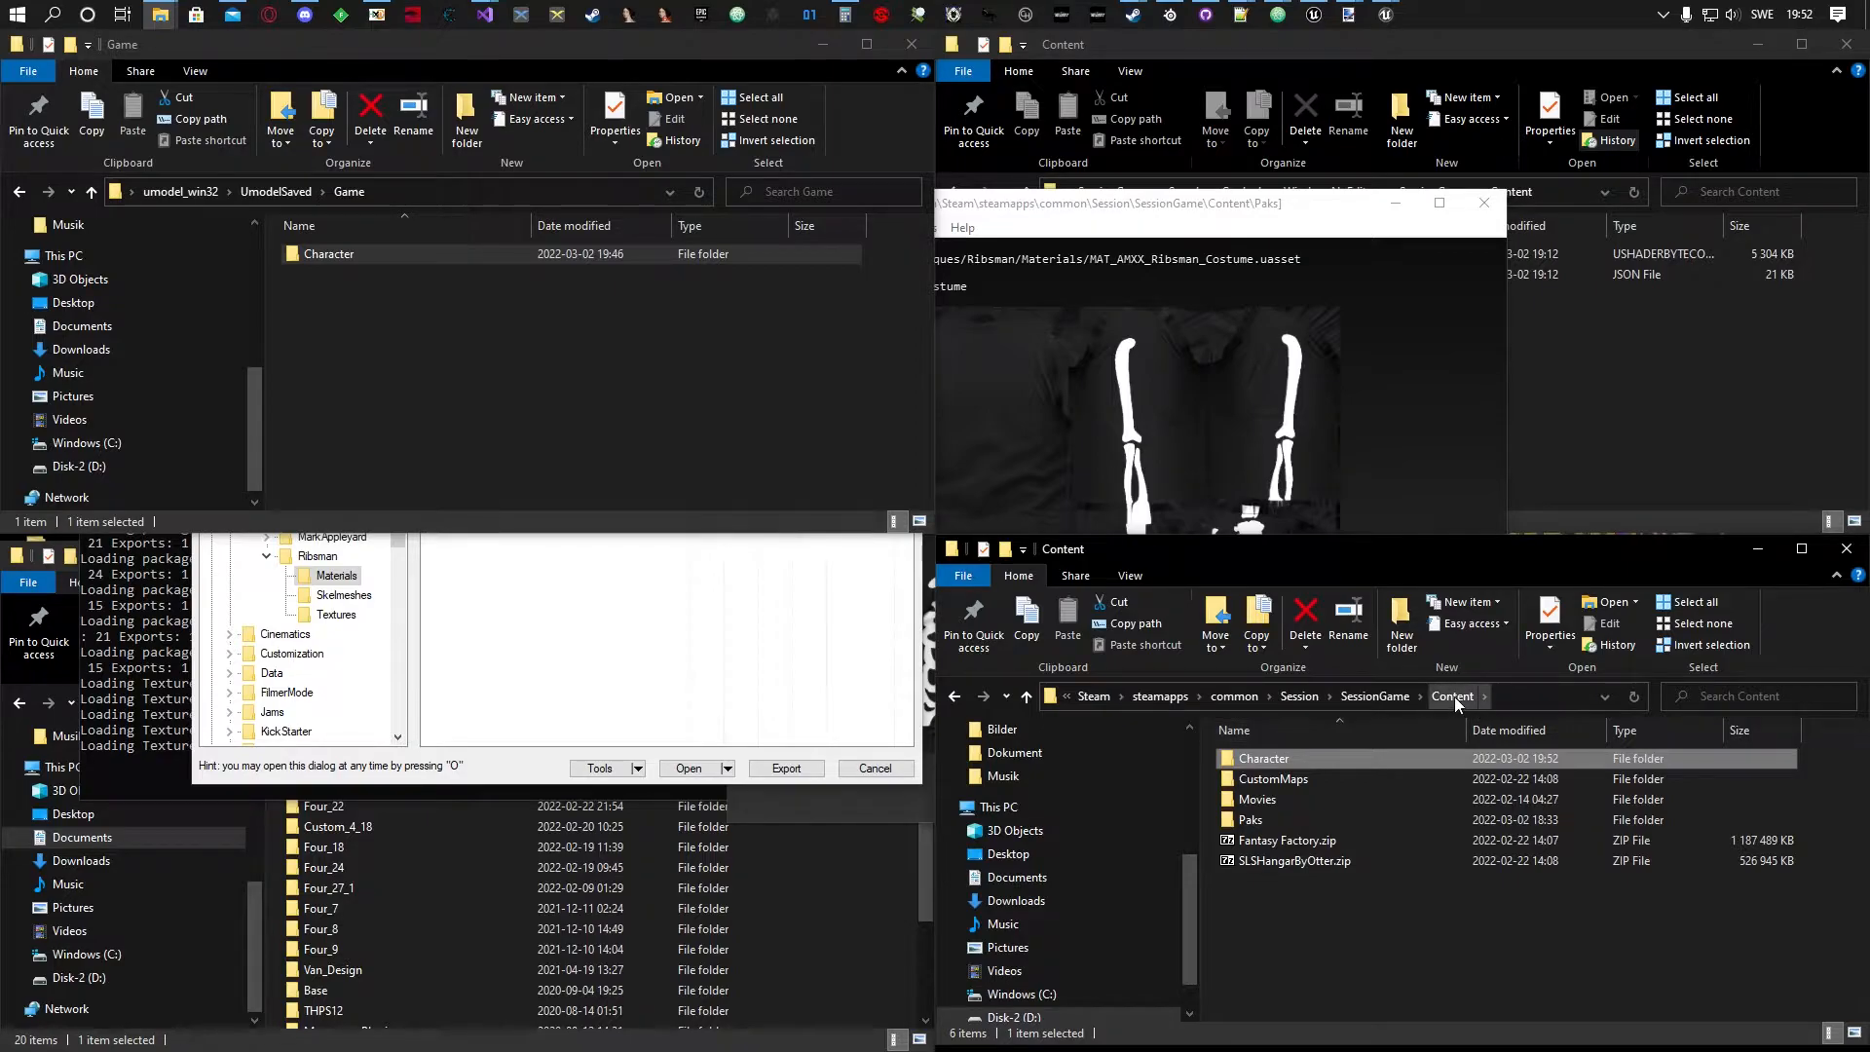
Open the copied Character folder in the game's Content directory down through Uniques and Ribsman to Materials.
double_click(1268, 754)
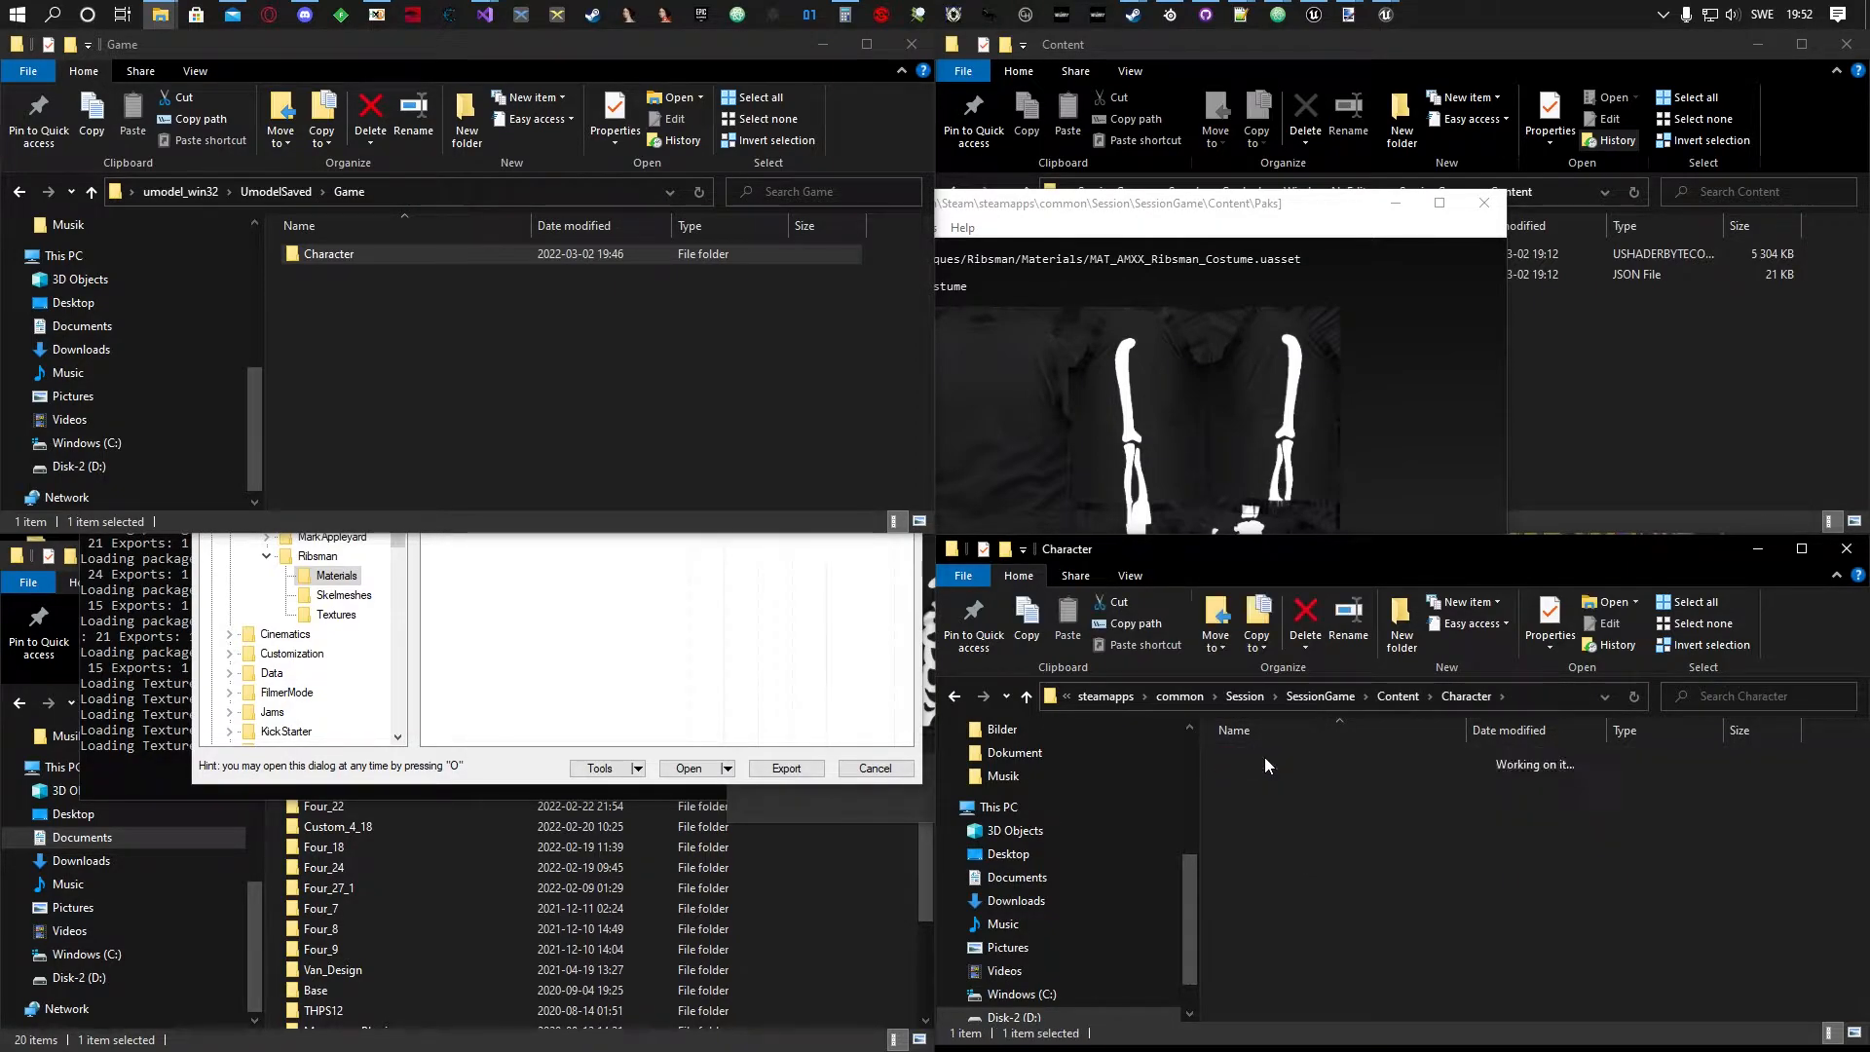
double_click(1264, 756)
double_click(1266, 758)
double_click(1264, 758)
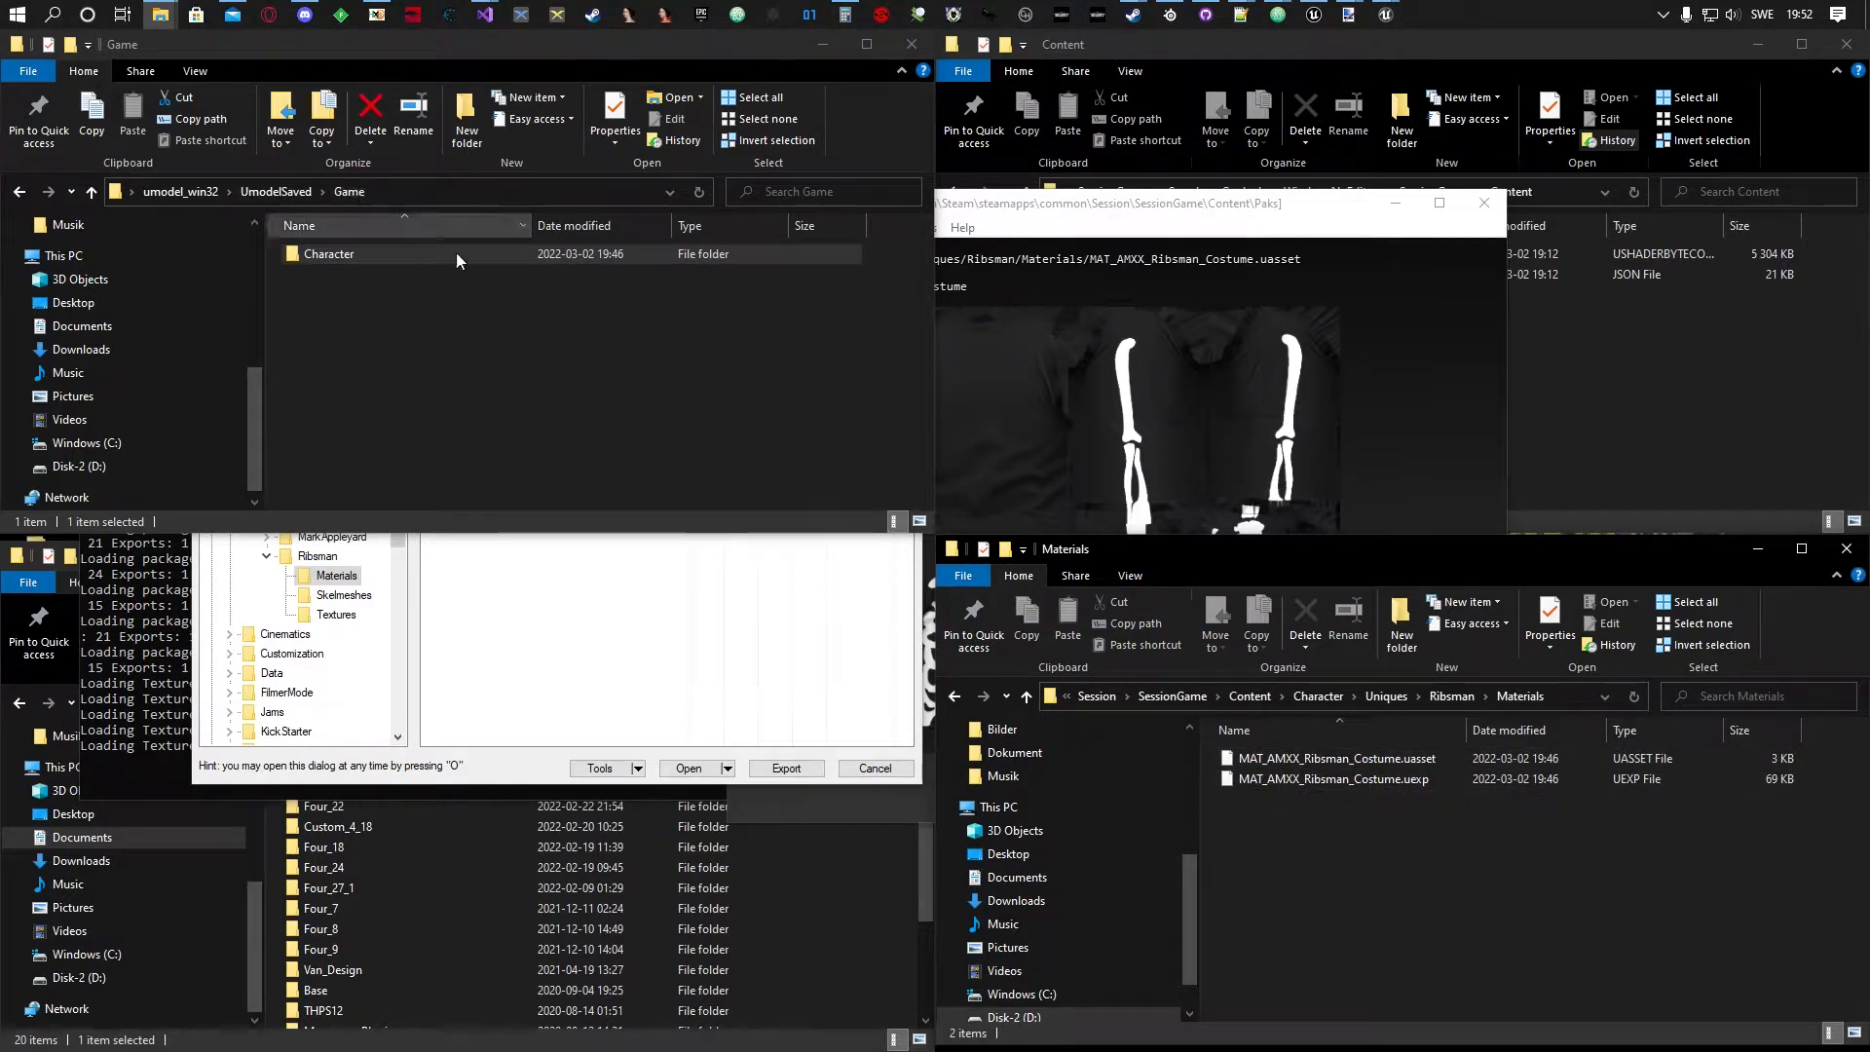
Open the exported Character folder in UmodelSaved down to Ribsman's Materials folder for comparison with the game's copy.
double_click(330, 255)
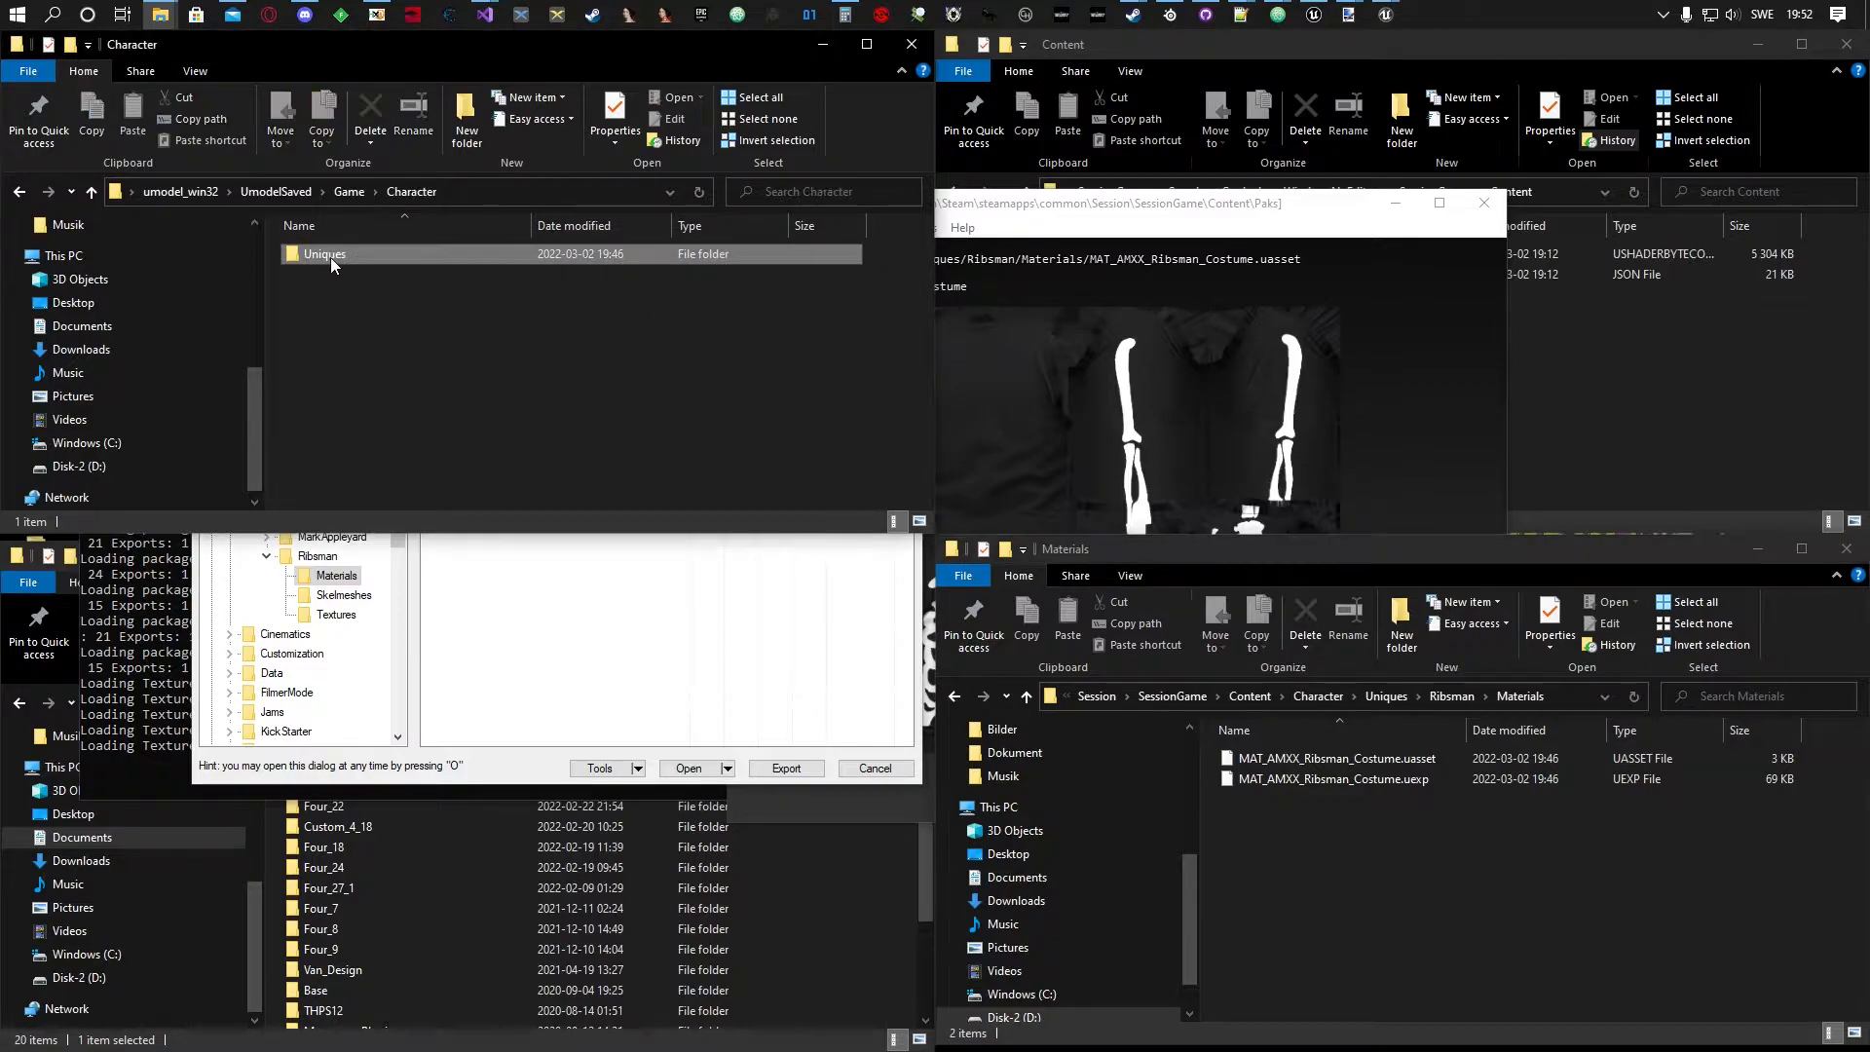
double_click(330, 255)
double_click(330, 257)
double_click(330, 257)
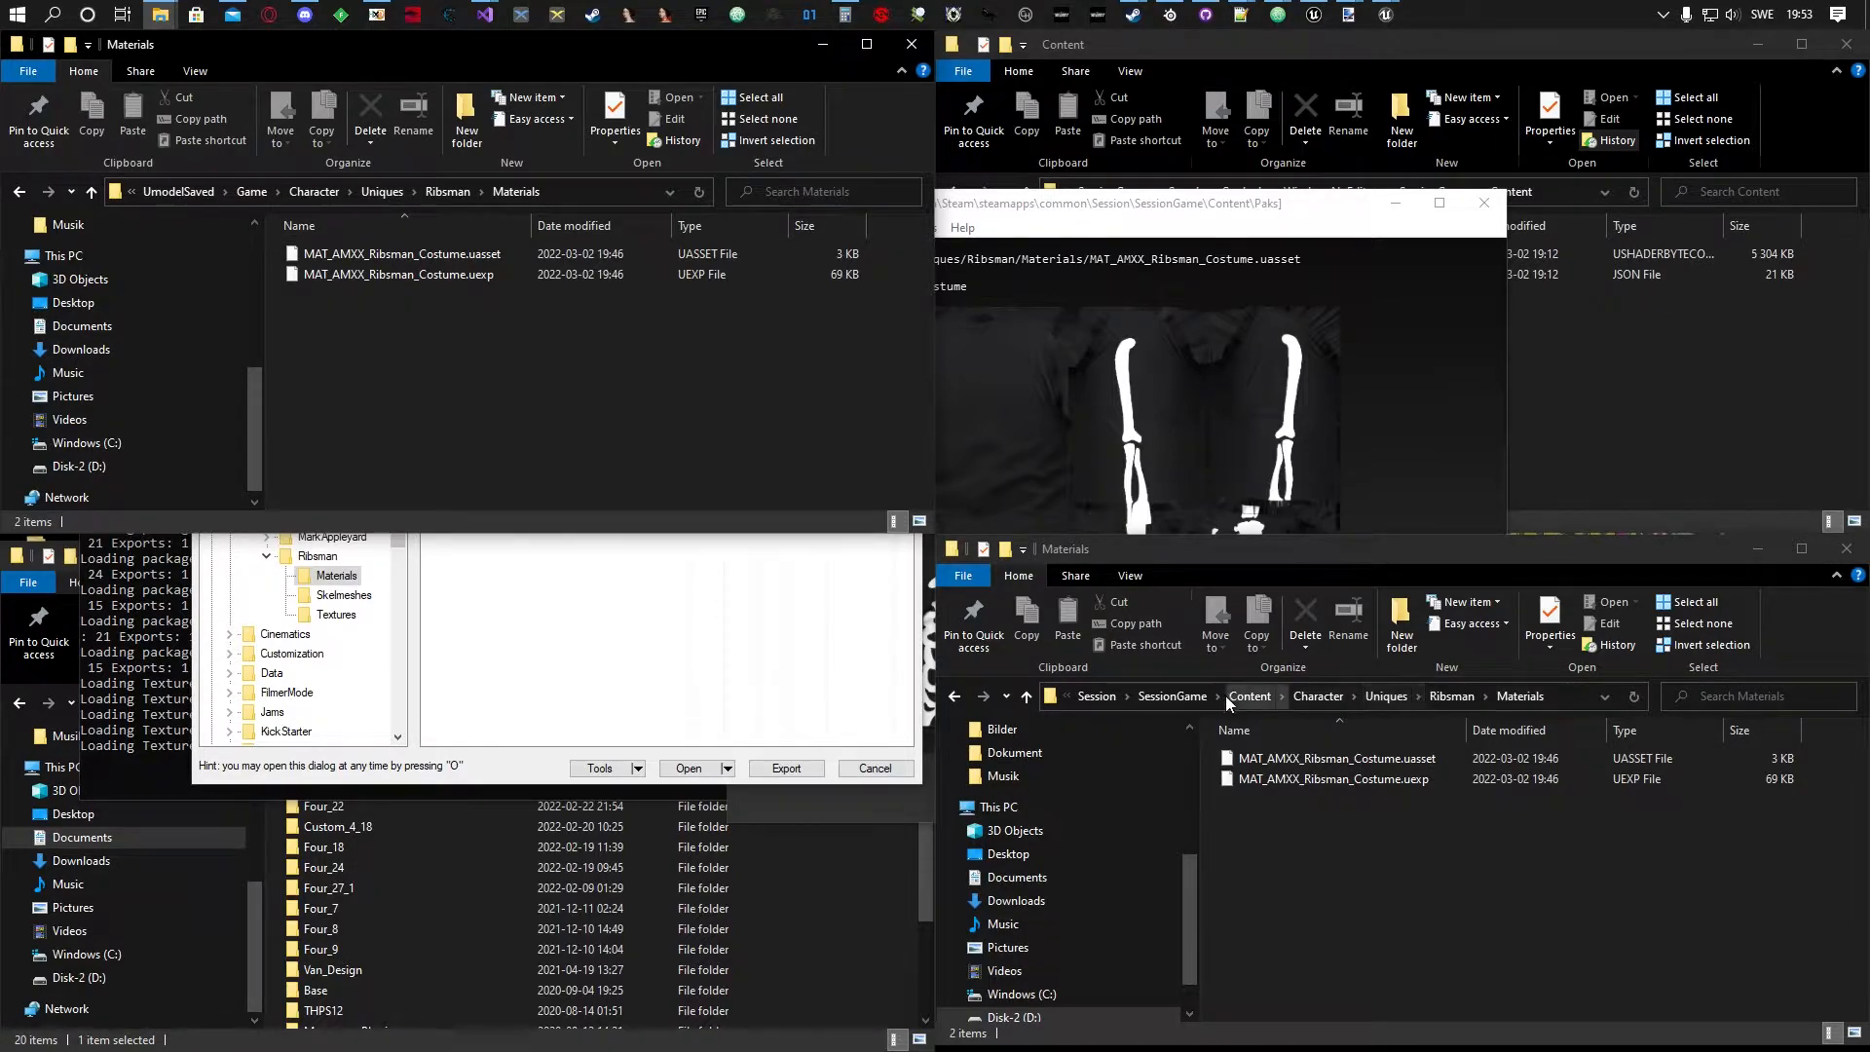
Return the game's file window to SessionGame and review it alongside the package list, the exported Materials folder and the cooked Content folder.
click(1183, 698)
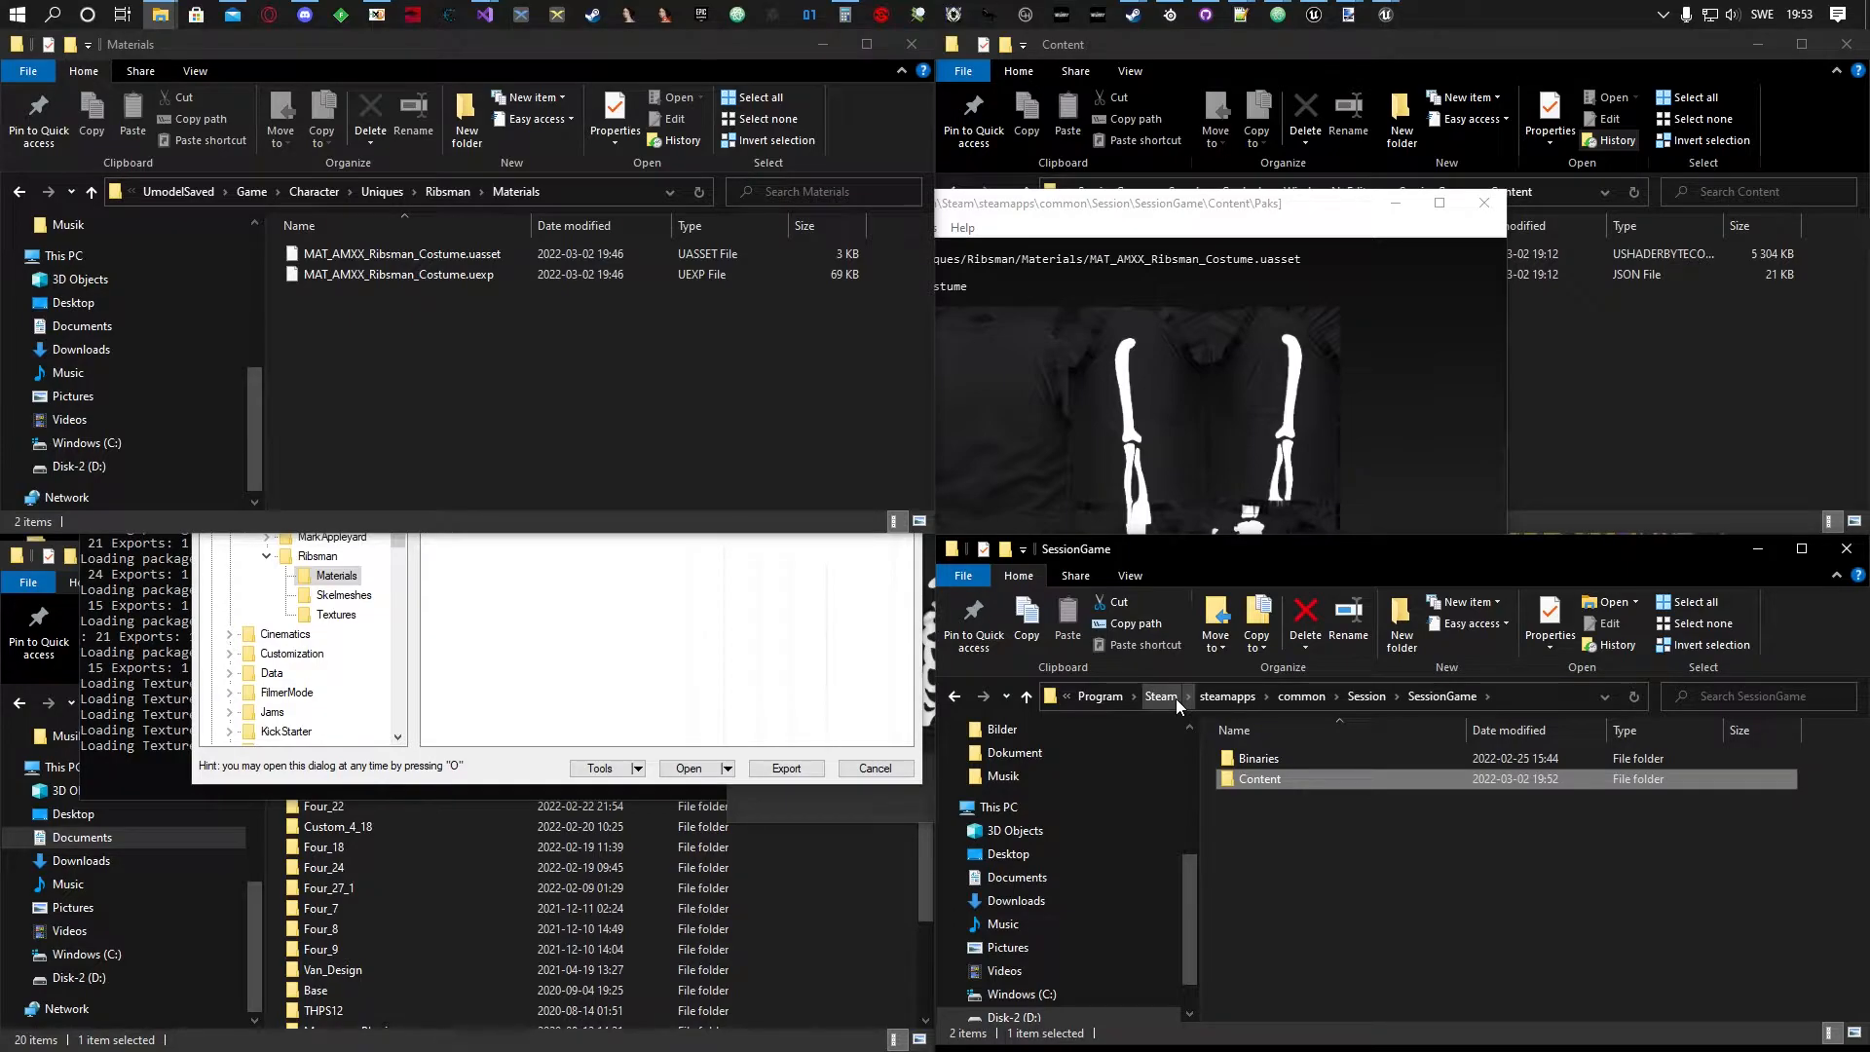
click(840, 614)
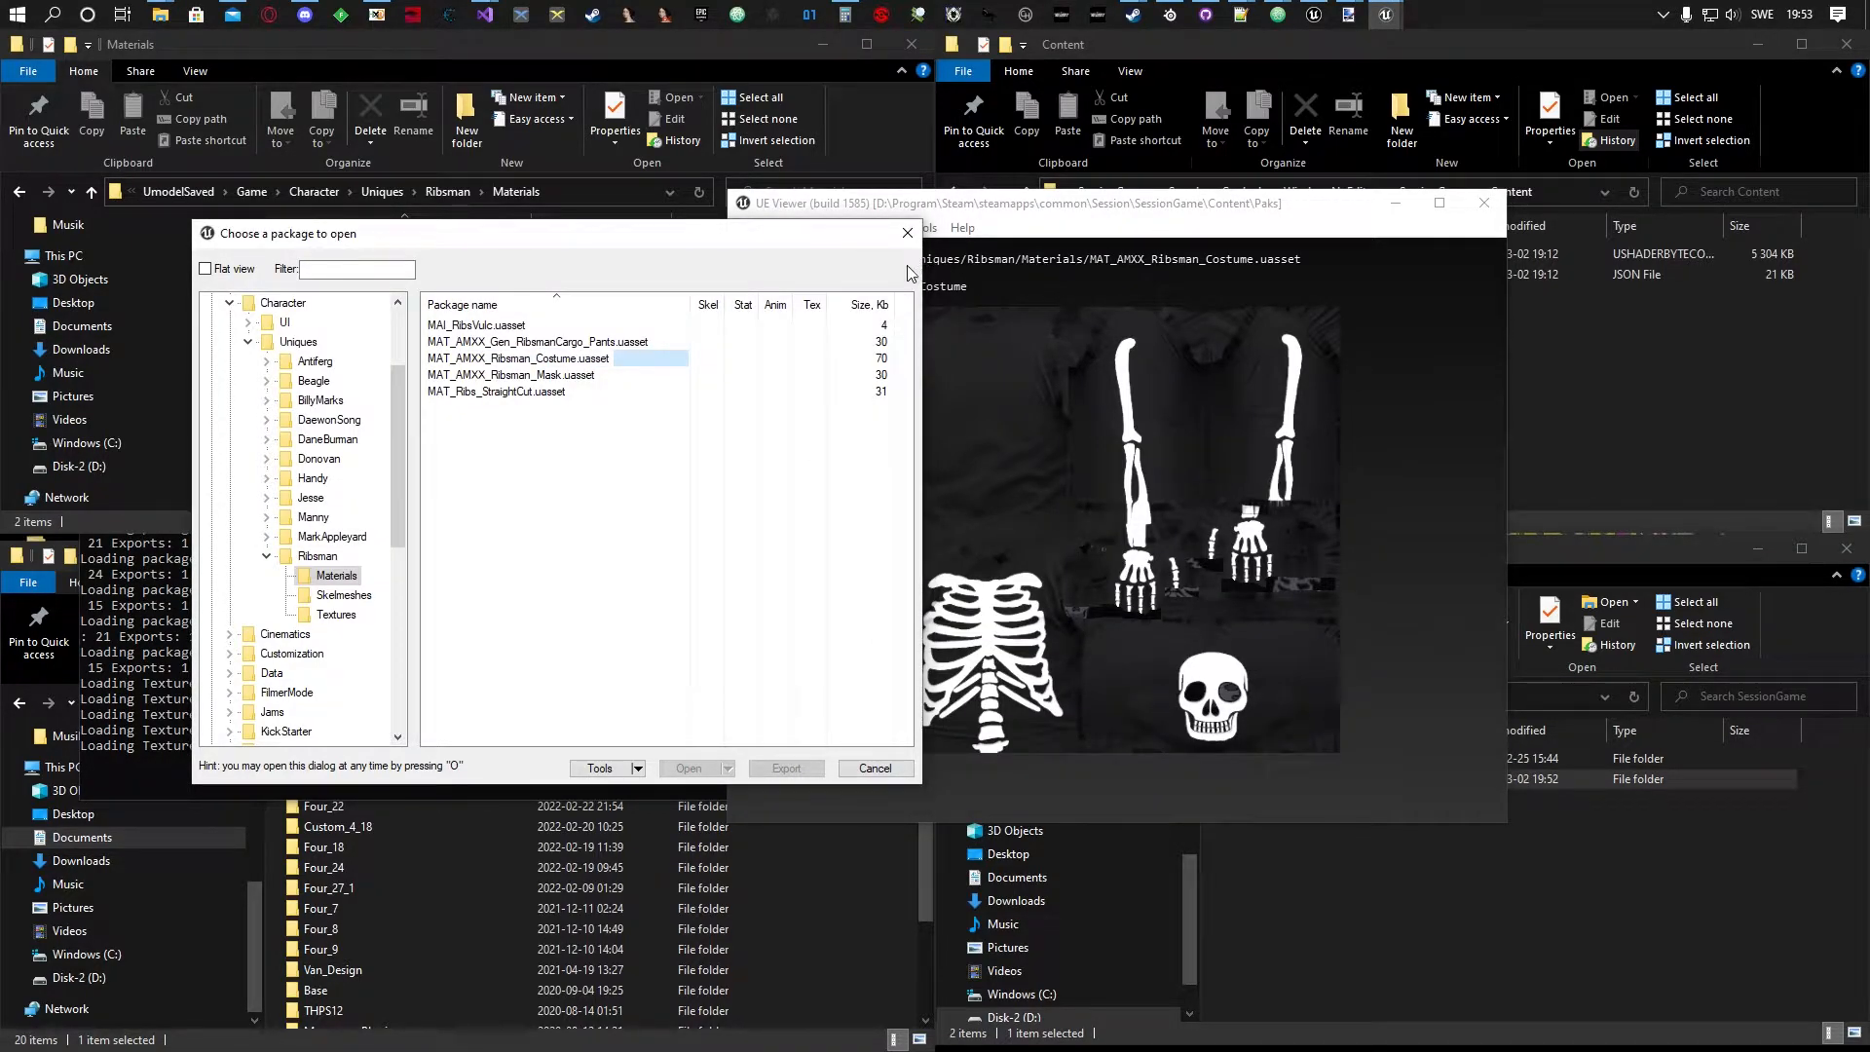
click(660, 58)
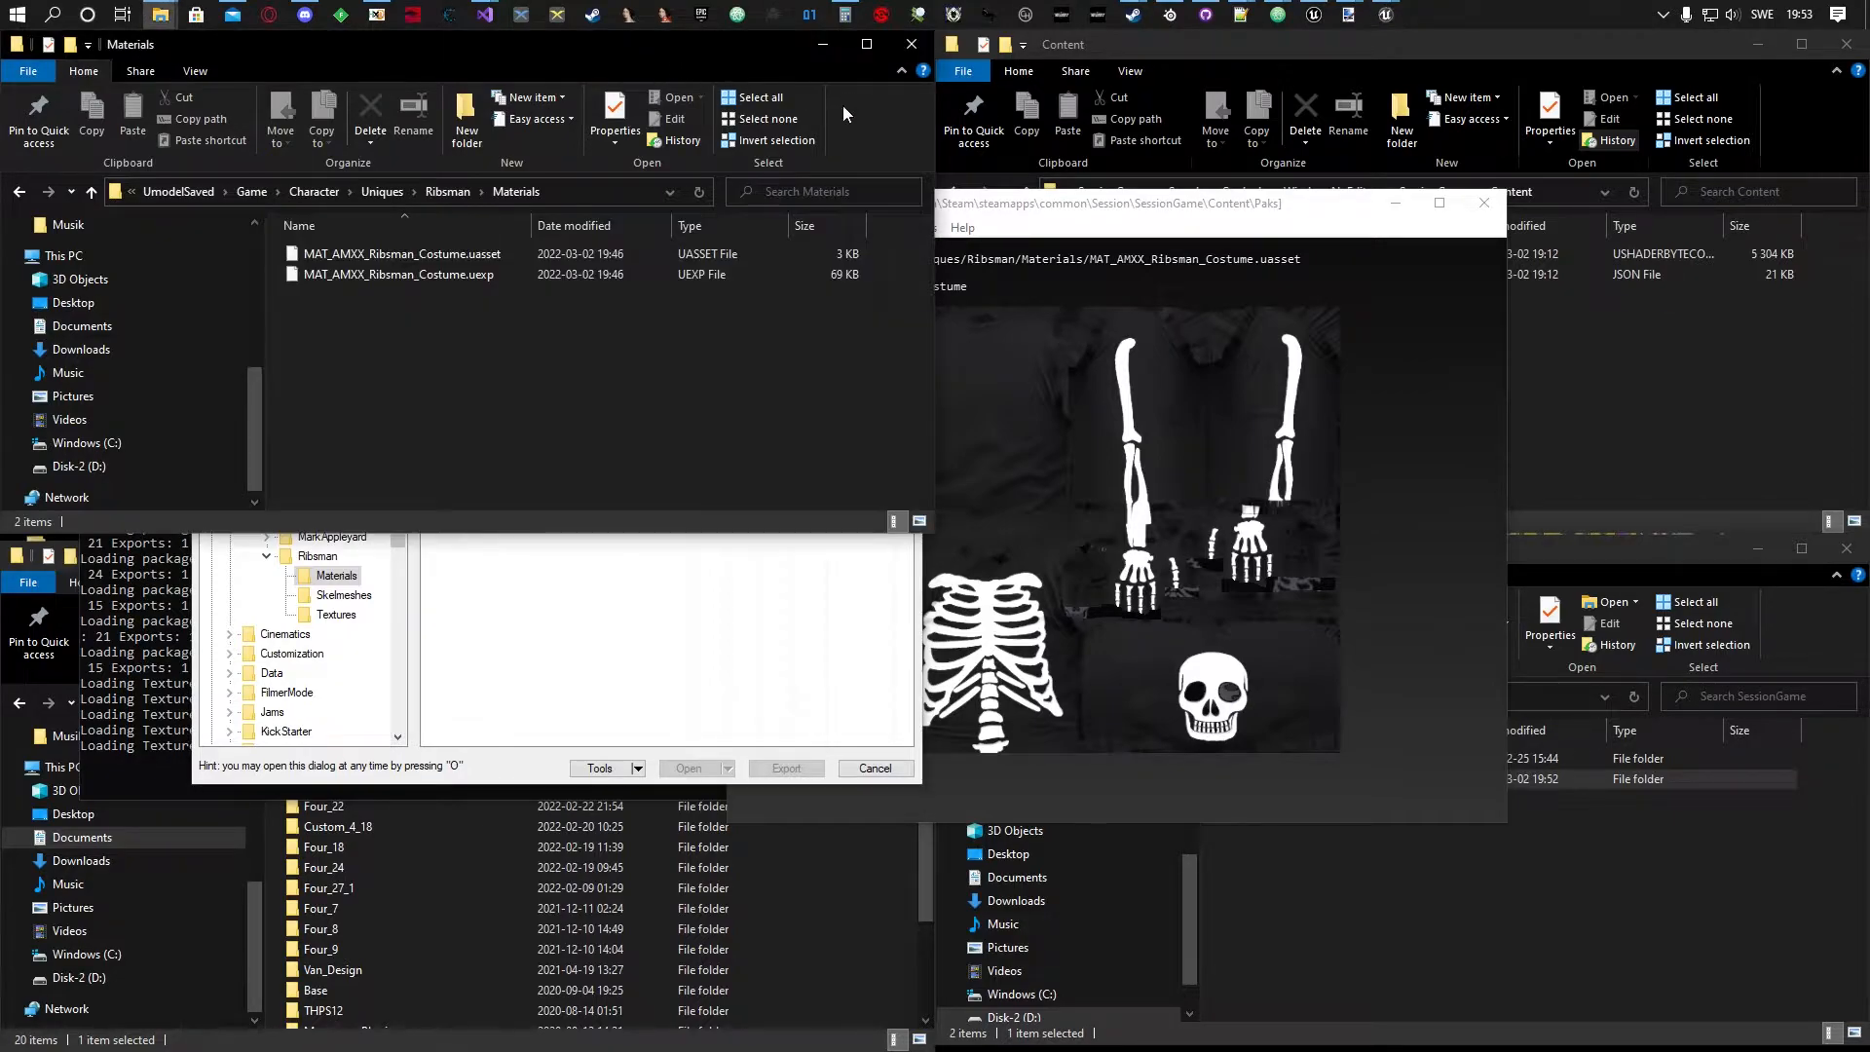
click(1598, 928)
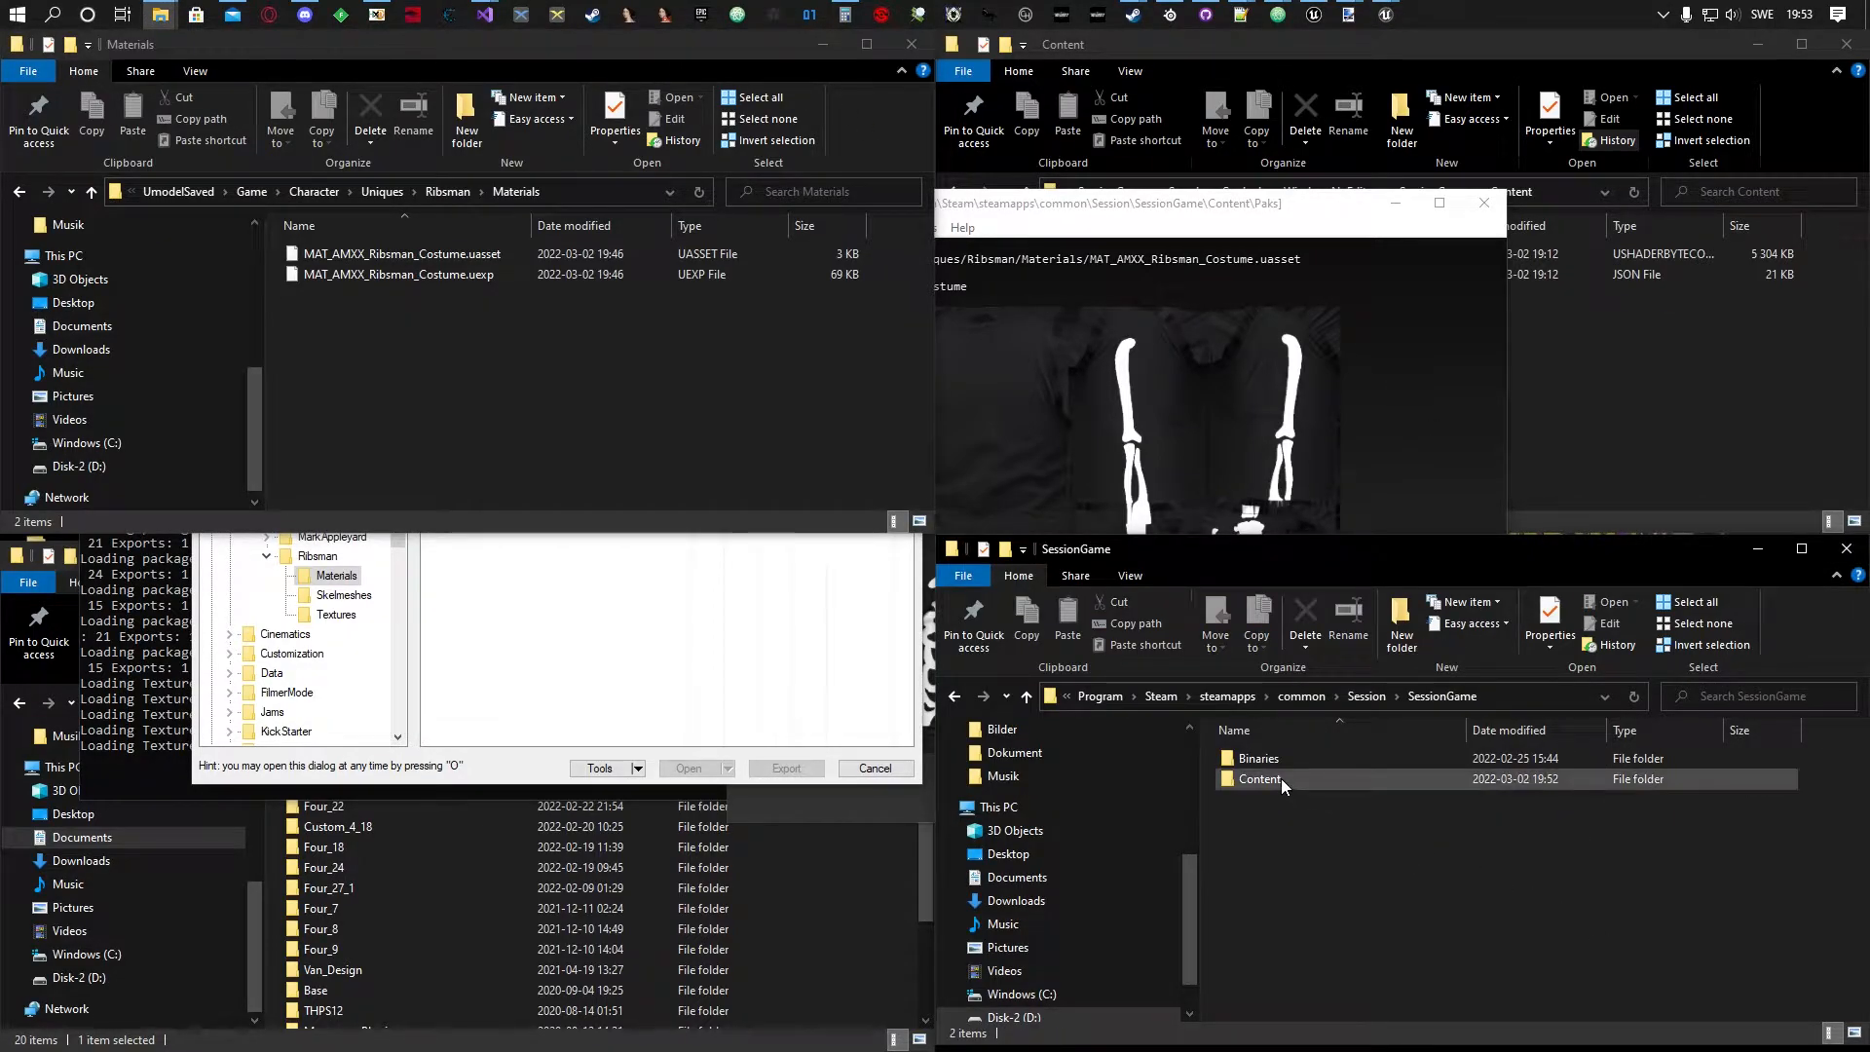
click(1260, 218)
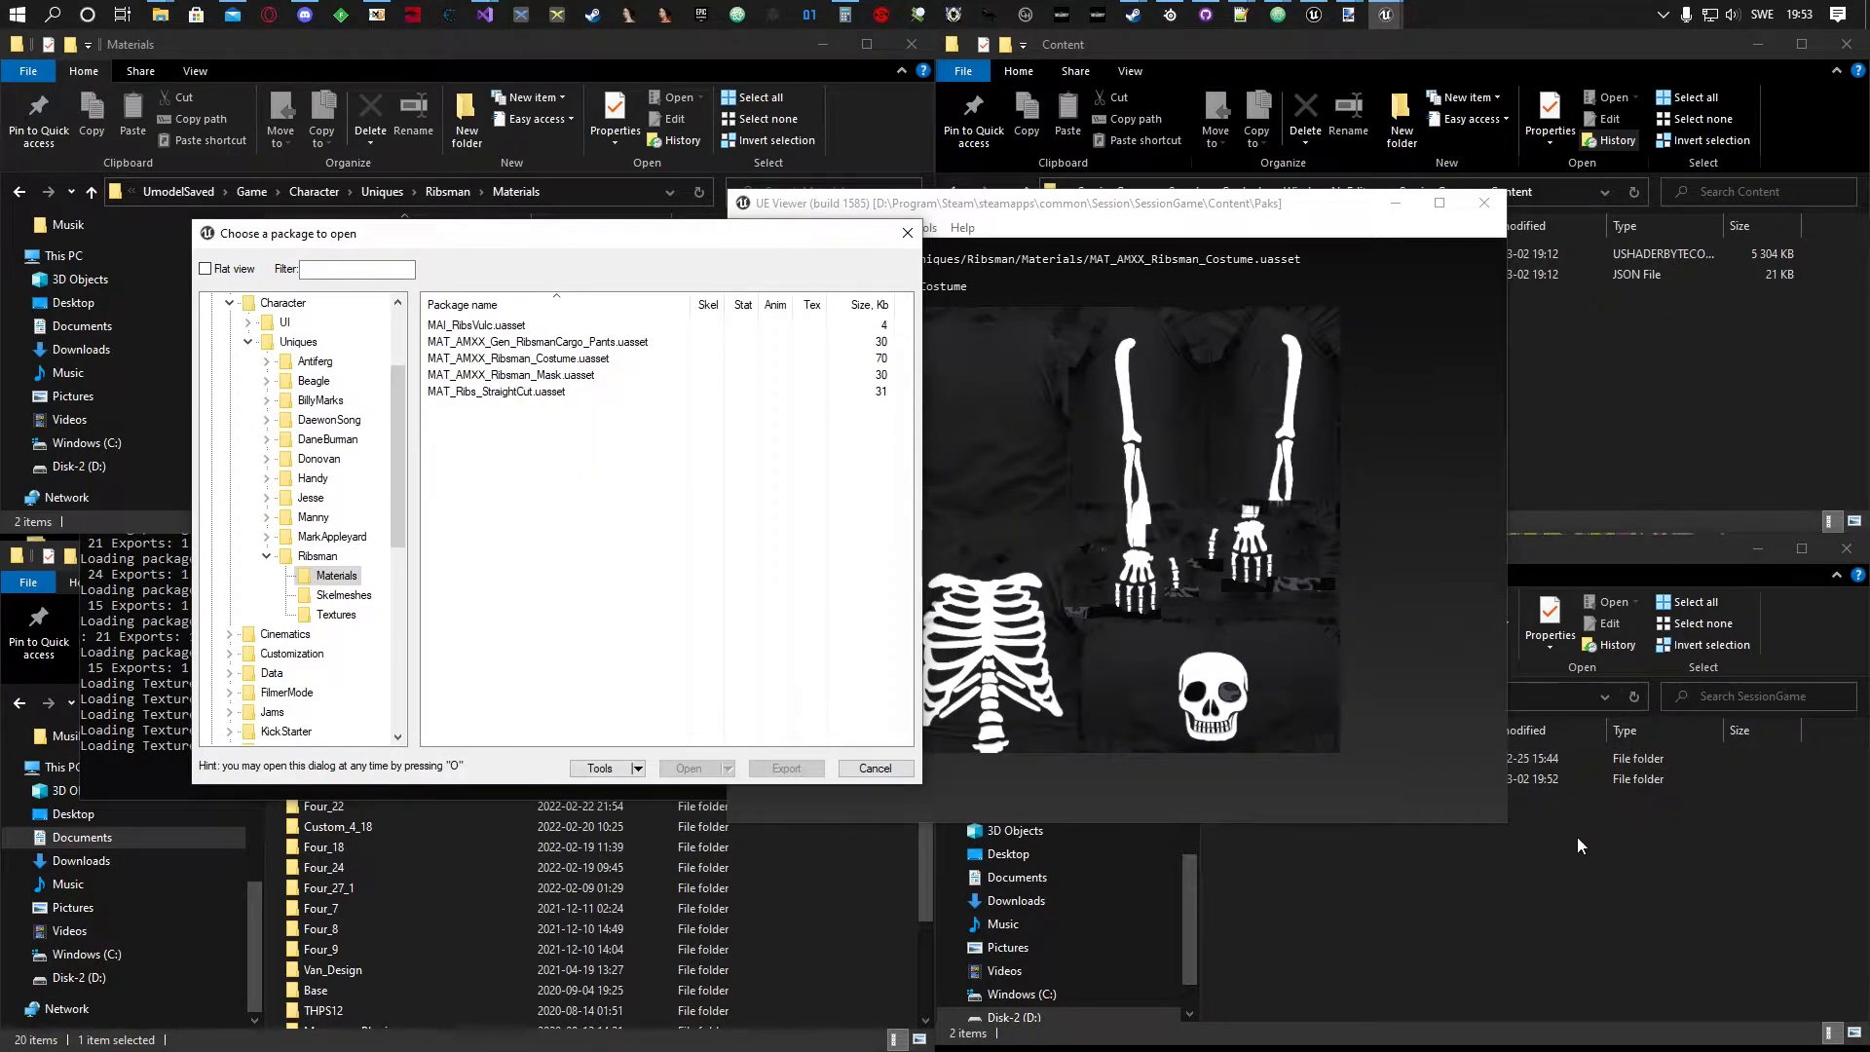
click(615, 41)
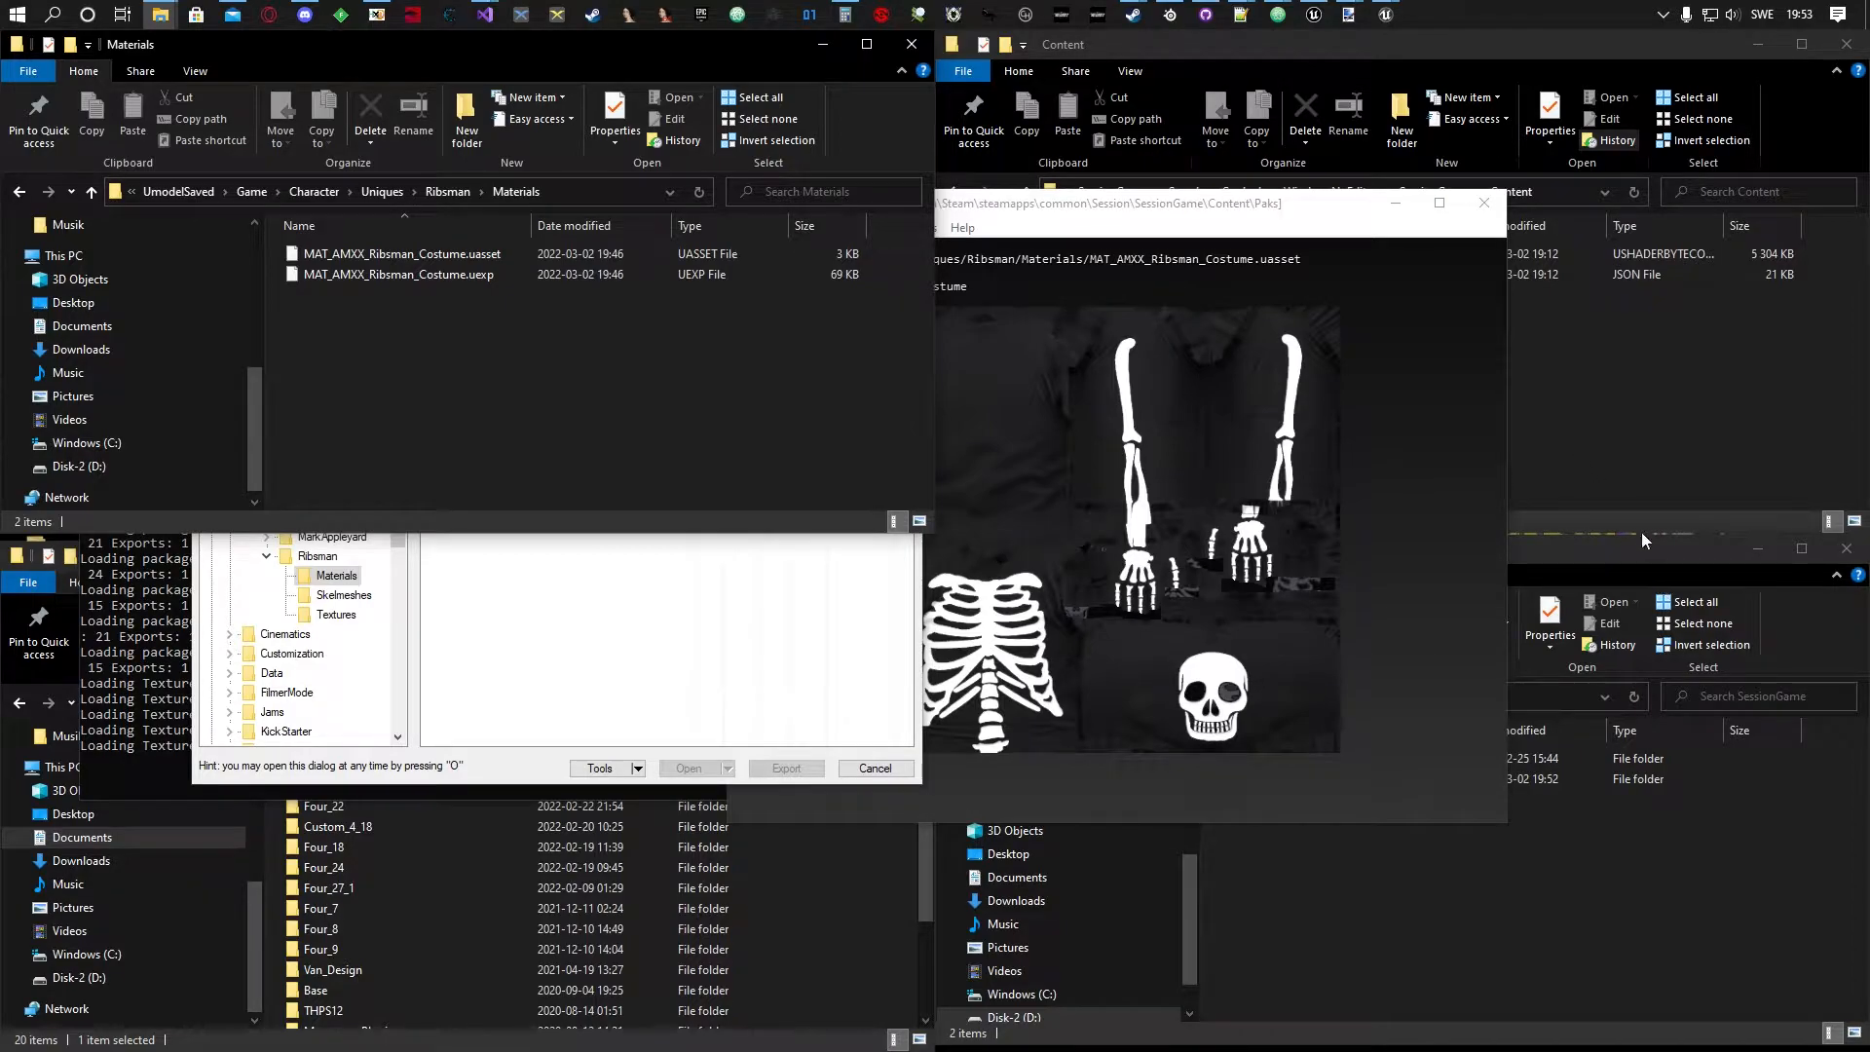
click(1609, 431)
click(1617, 551)
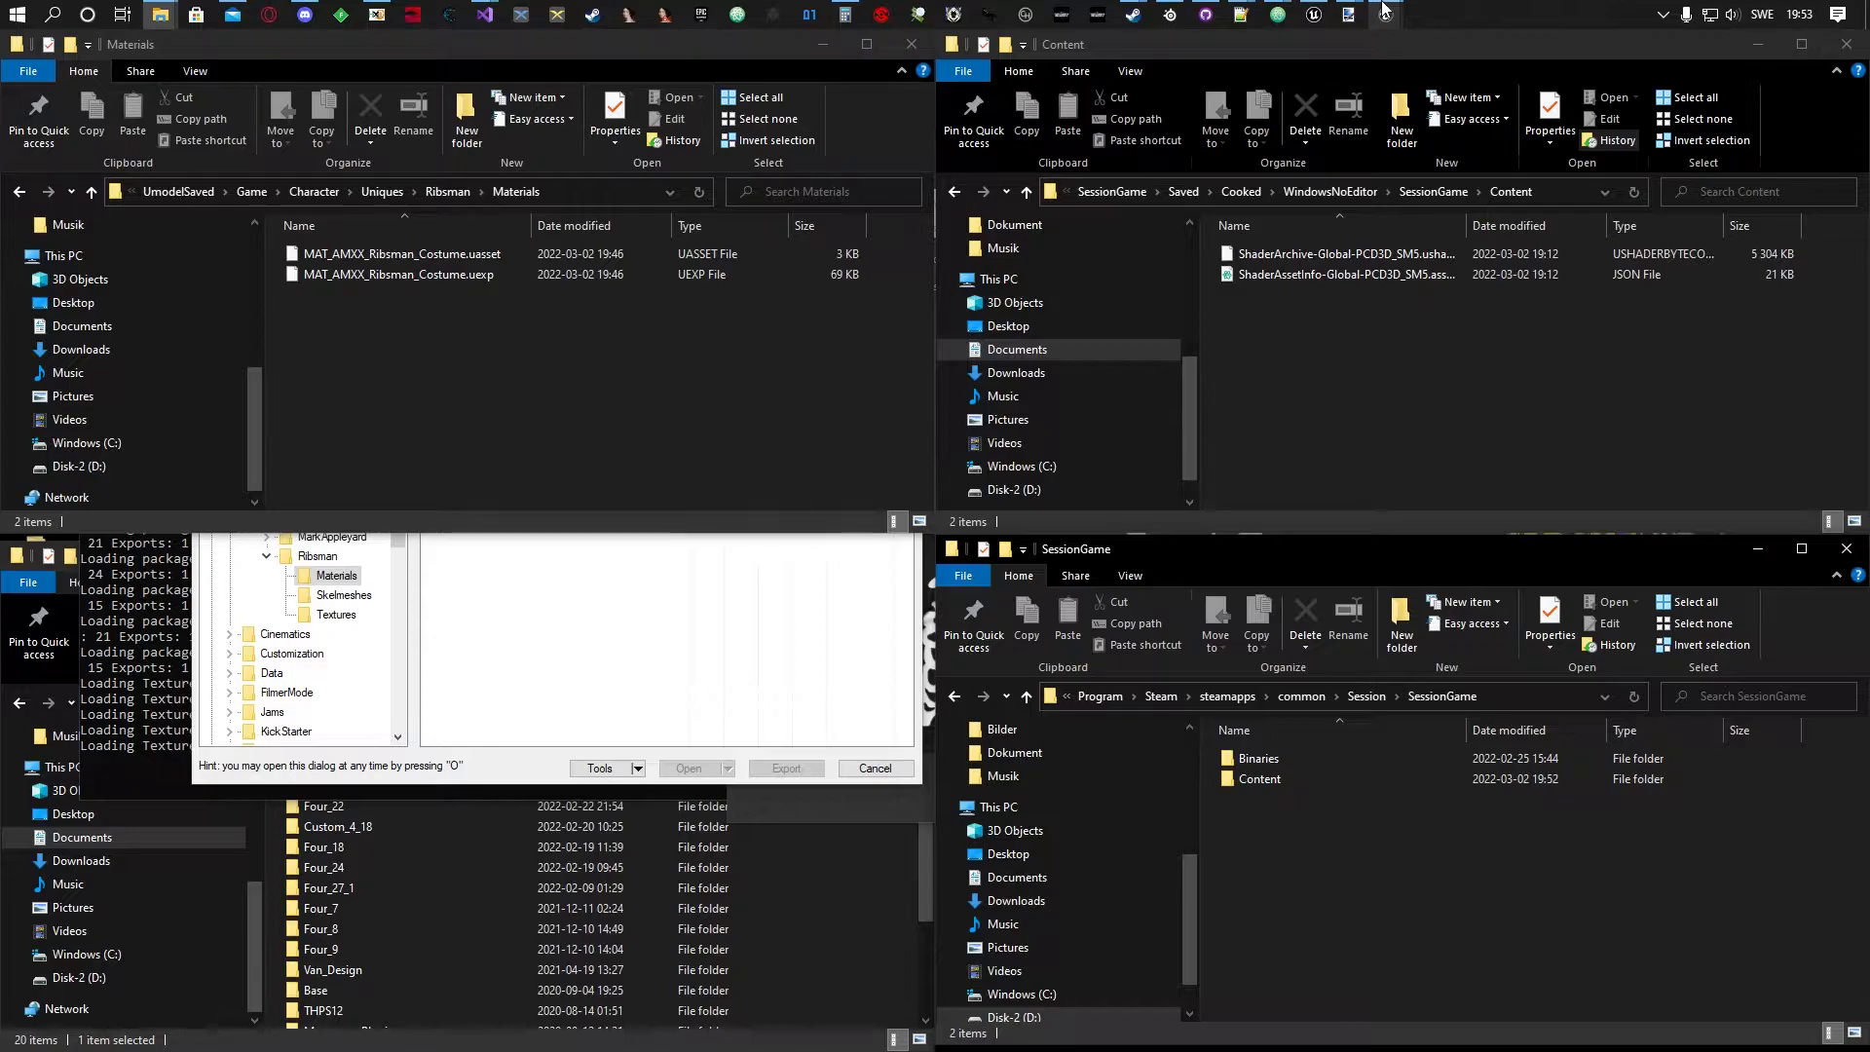
Show the exported Materials folder's full path in its File Explorer window.
mouse_move(1384, 10)
click(580, 191)
click(496, 193)
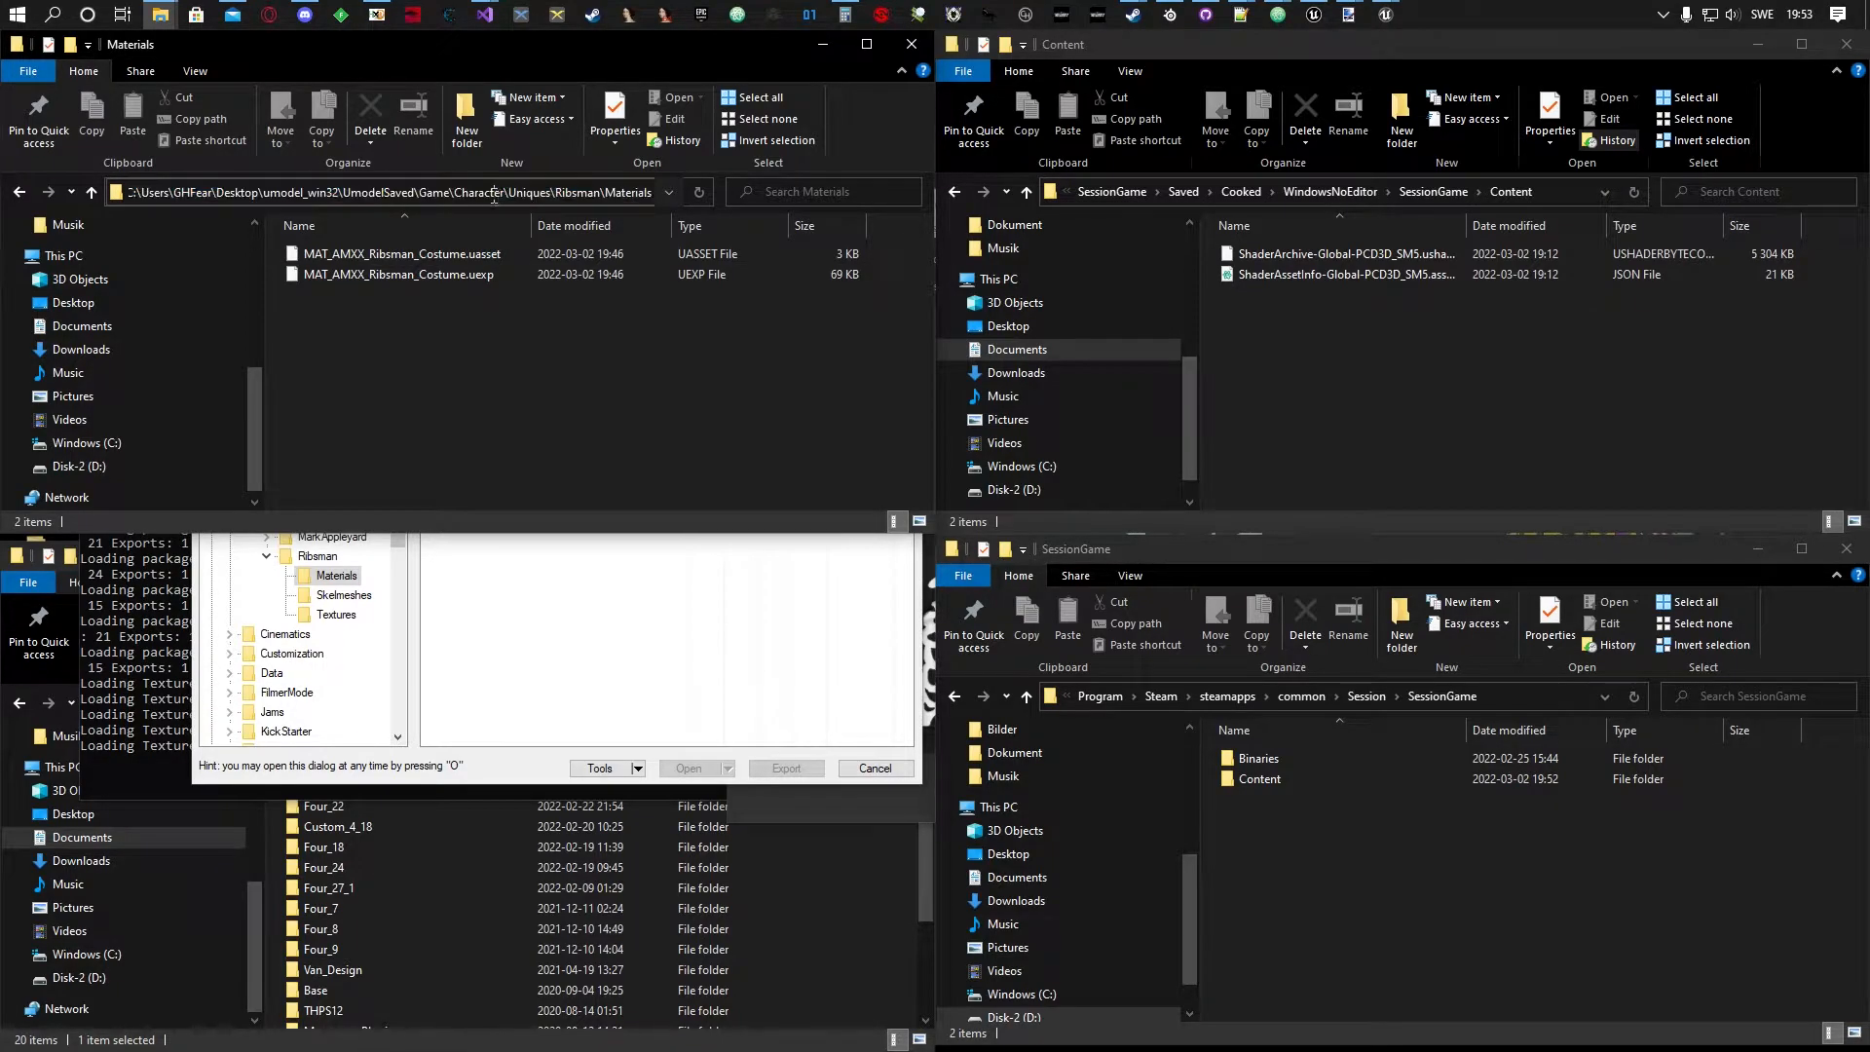
Bring UE Viewer's package selection window forward and review the Game folder tree around Ribsman's Materials folder.
click(450, 292)
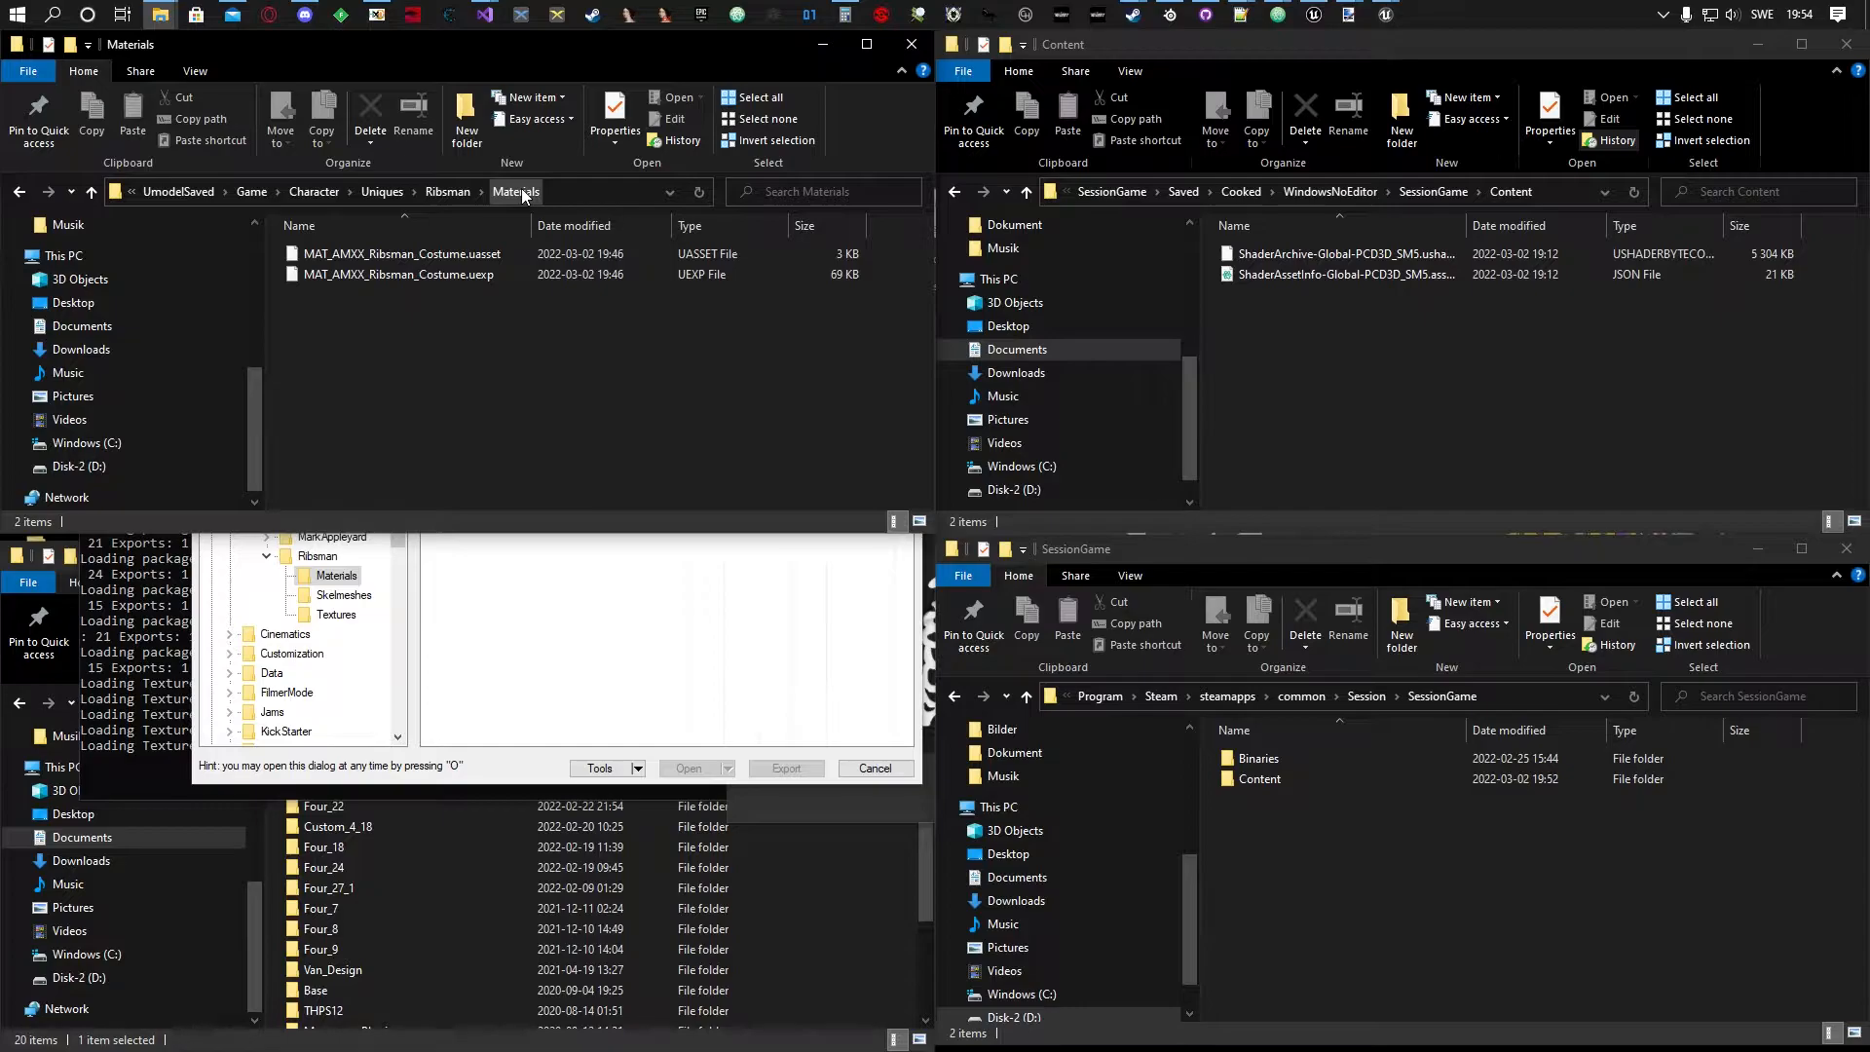
click(590, 620)
drag(529, 245, 549, 239)
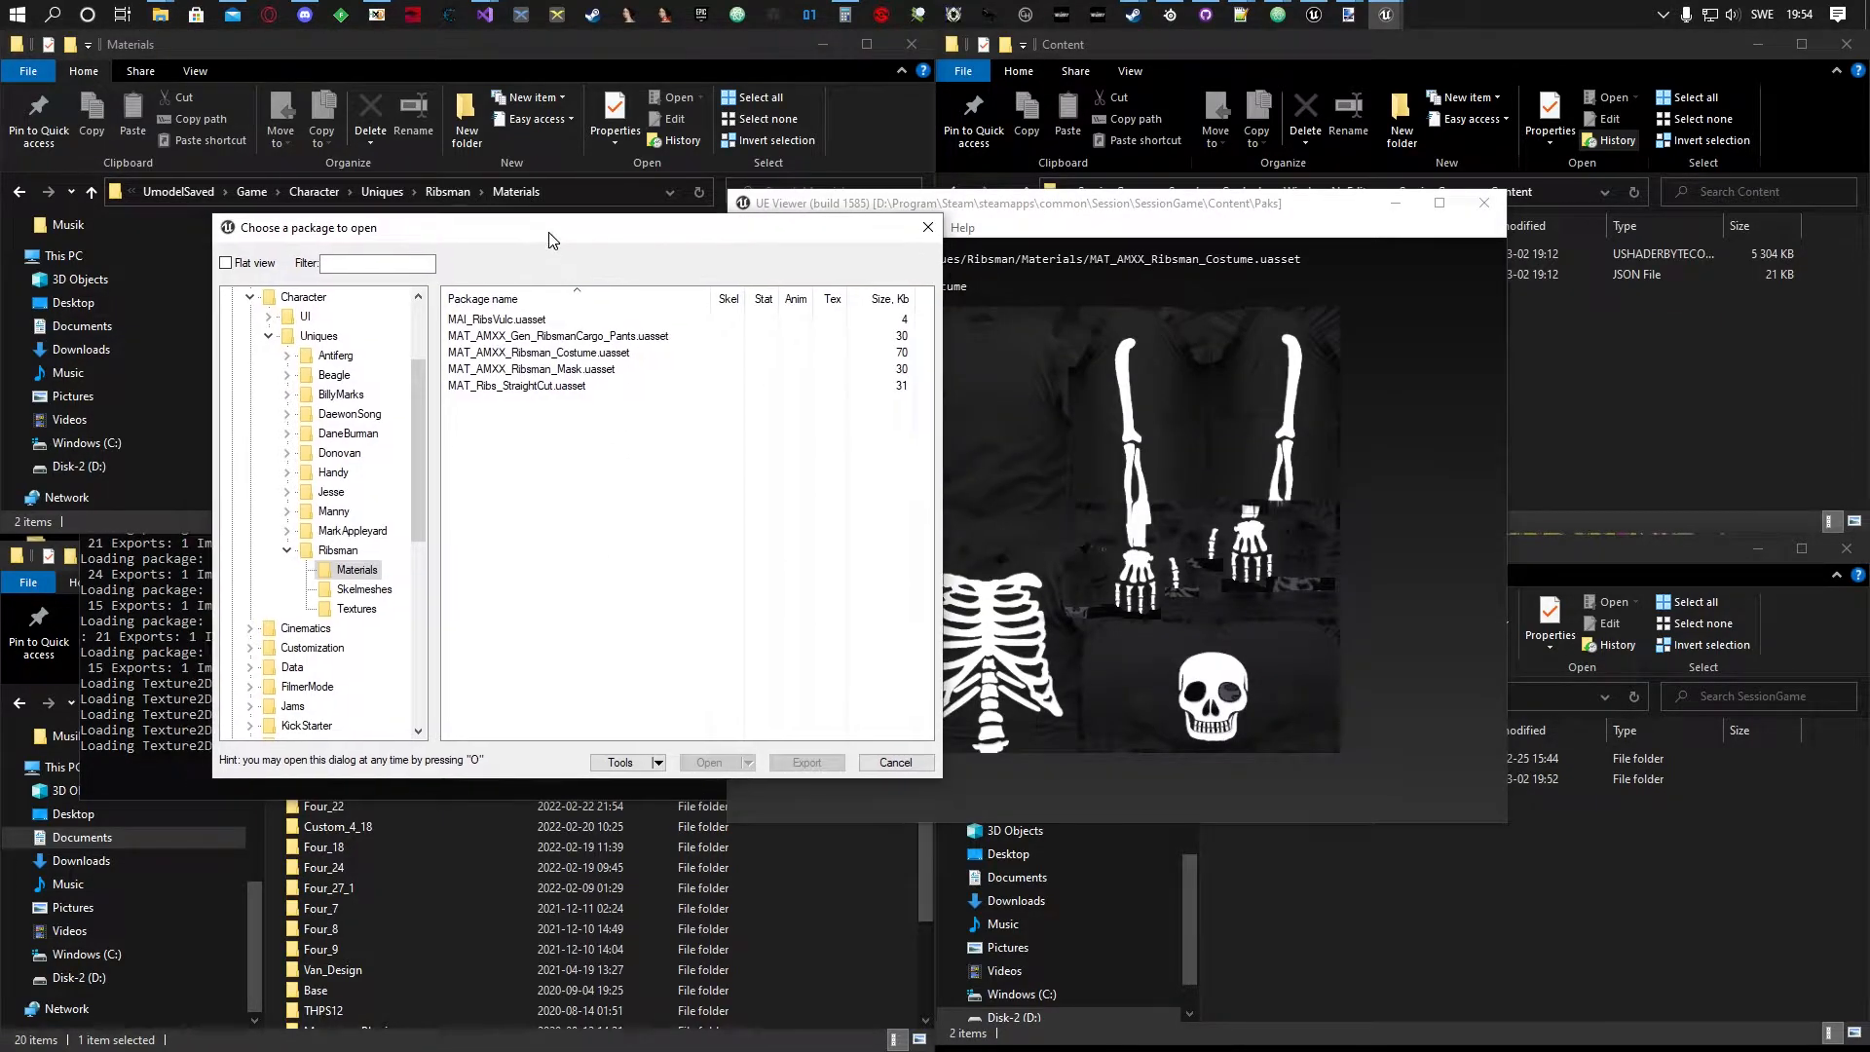
mouse_move(422, 516)
mouse_down()
mouse_move(439, 443)
mouse_move(416, 519)
mouse_up()
scroll(383, 570, up, 2)
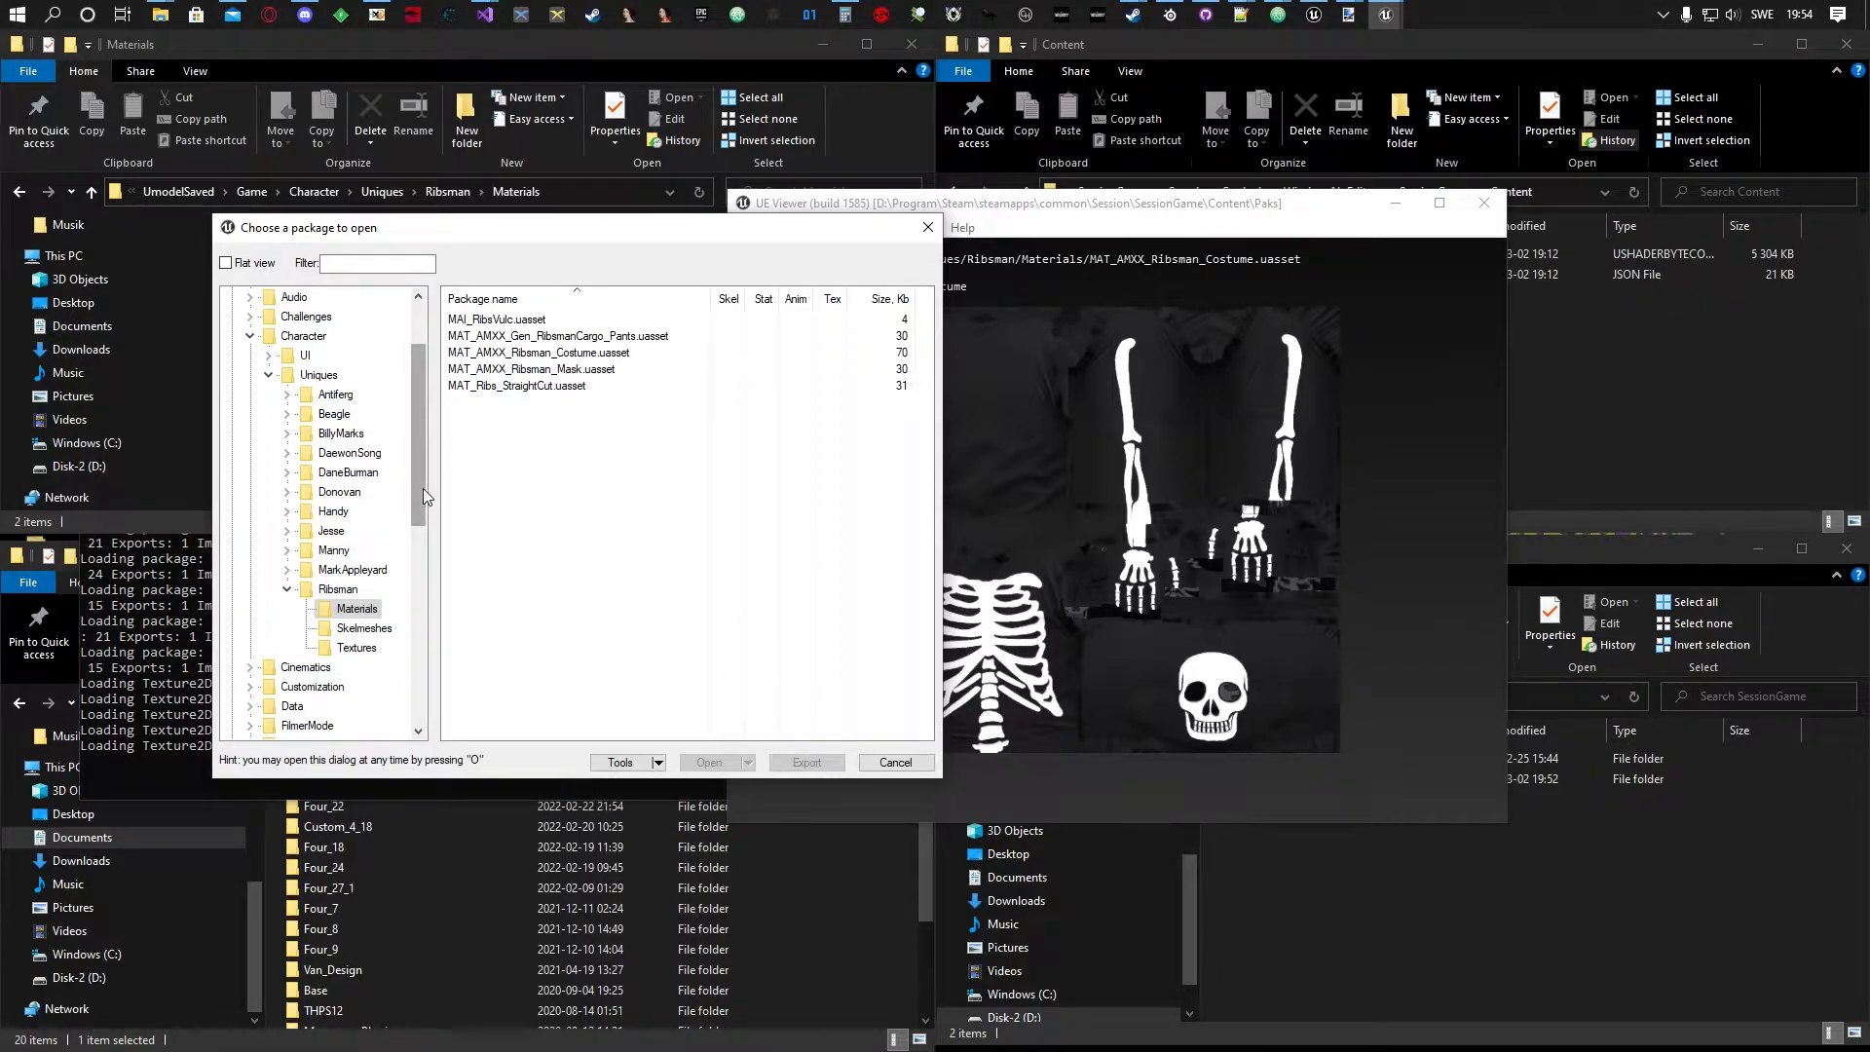
mouse_move(424, 481)
mouse_down()
mouse_move(427, 451)
mouse_move(424, 506)
mouse_move(438, 467)
mouse_up()
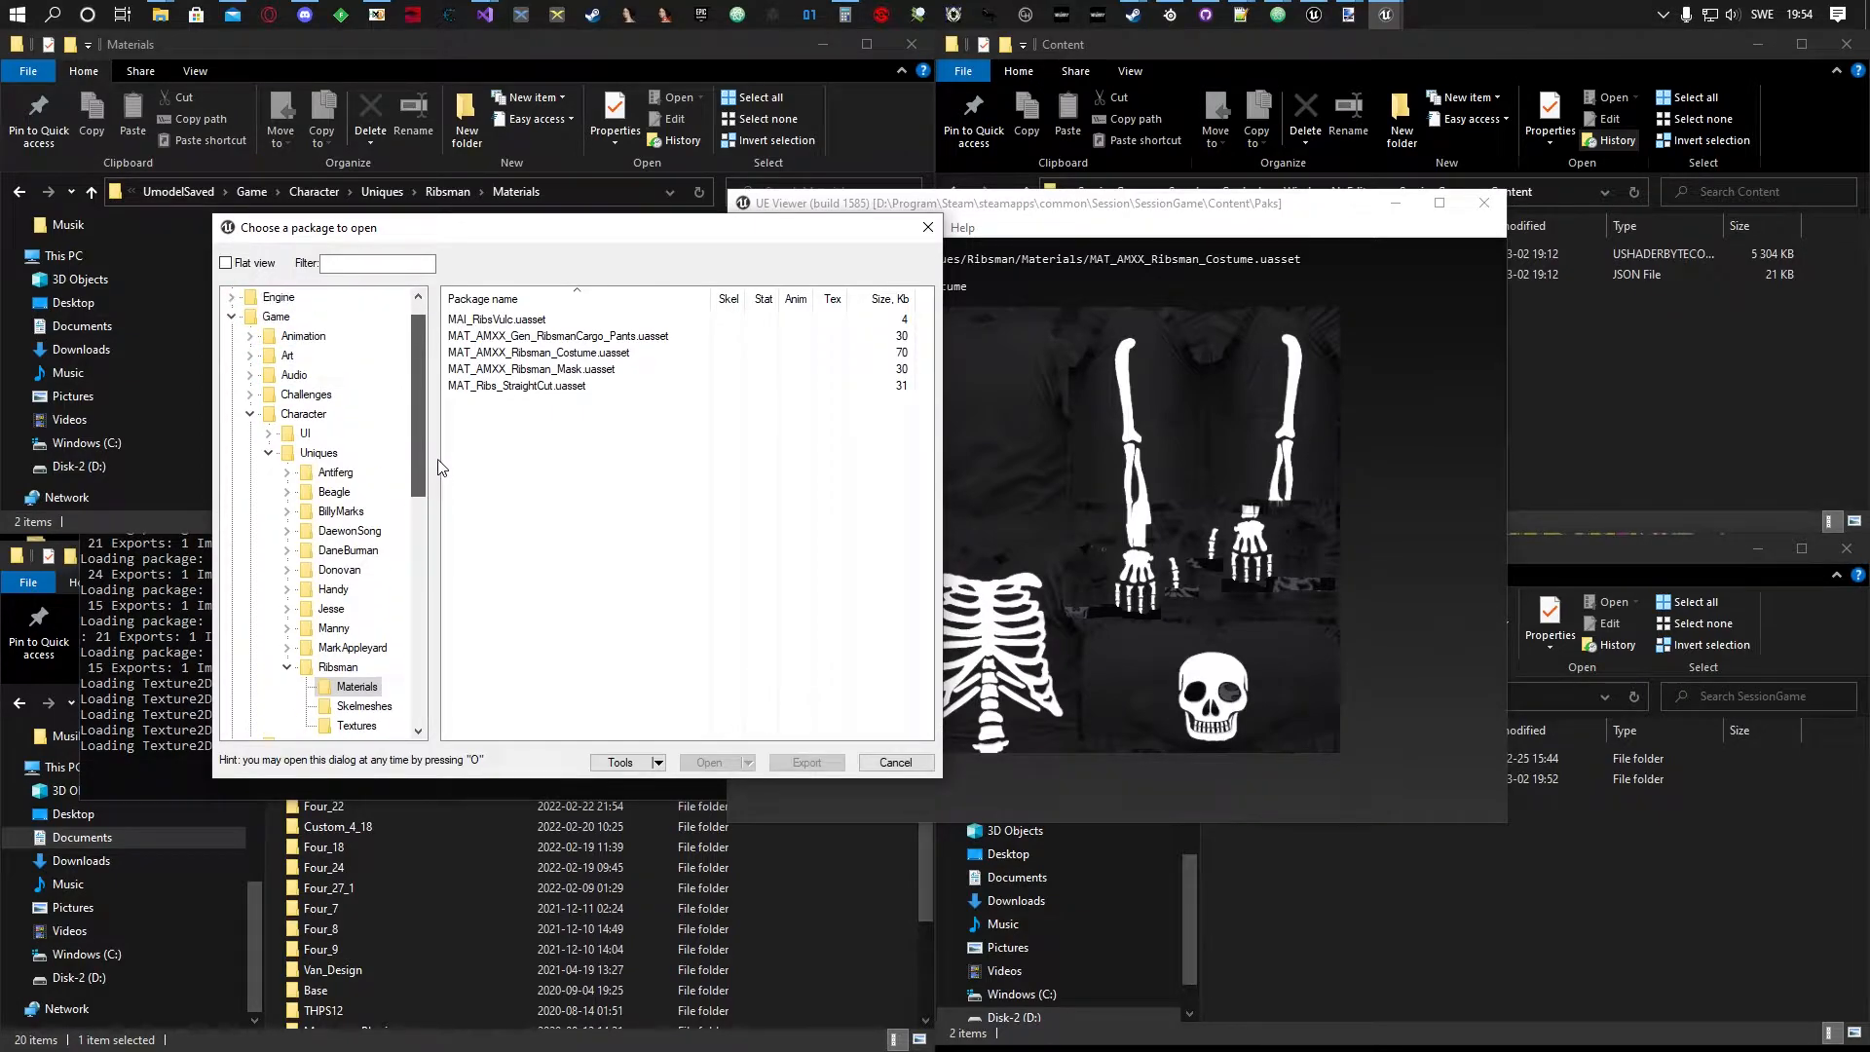
mouse_move(423, 463)
mouse_down()
mouse_move(419, 485)
mouse_move(436, 476)
mouse_up()
Show all packages in flat view and scan their content in UE Viewer.
click(226, 263)
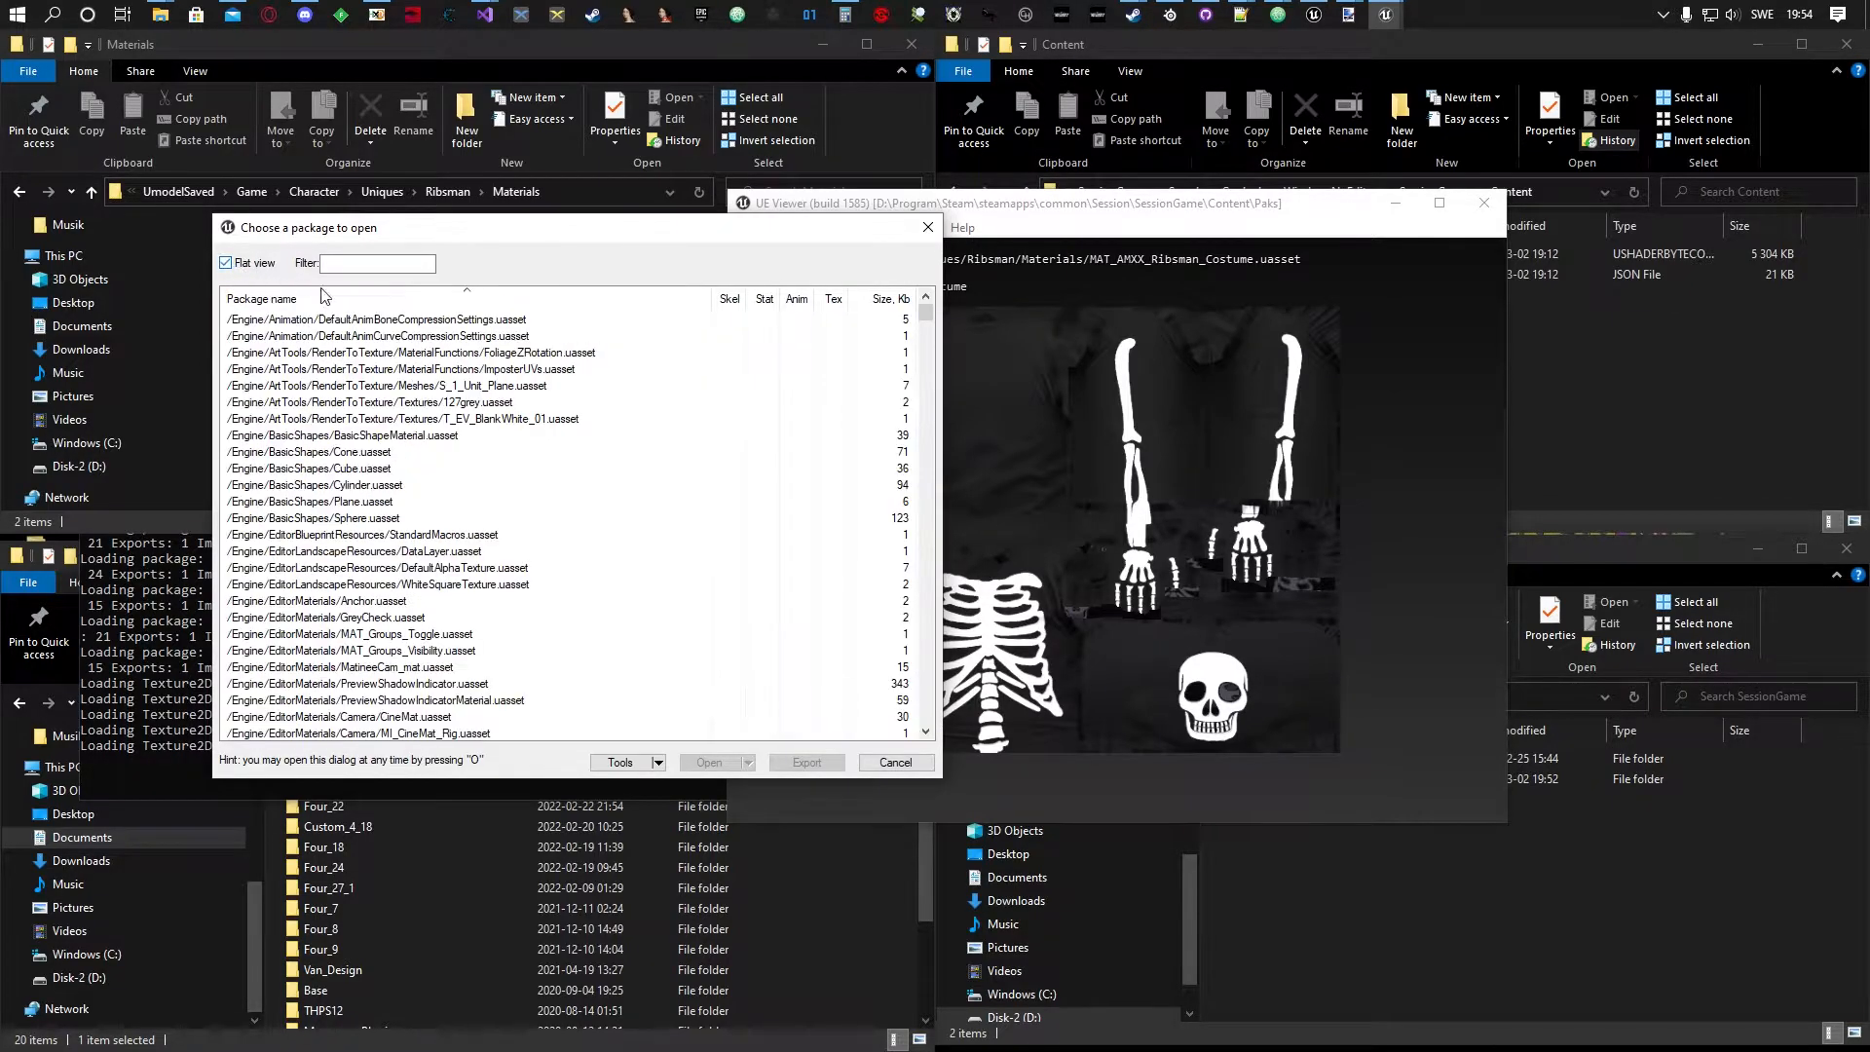
click(658, 763)
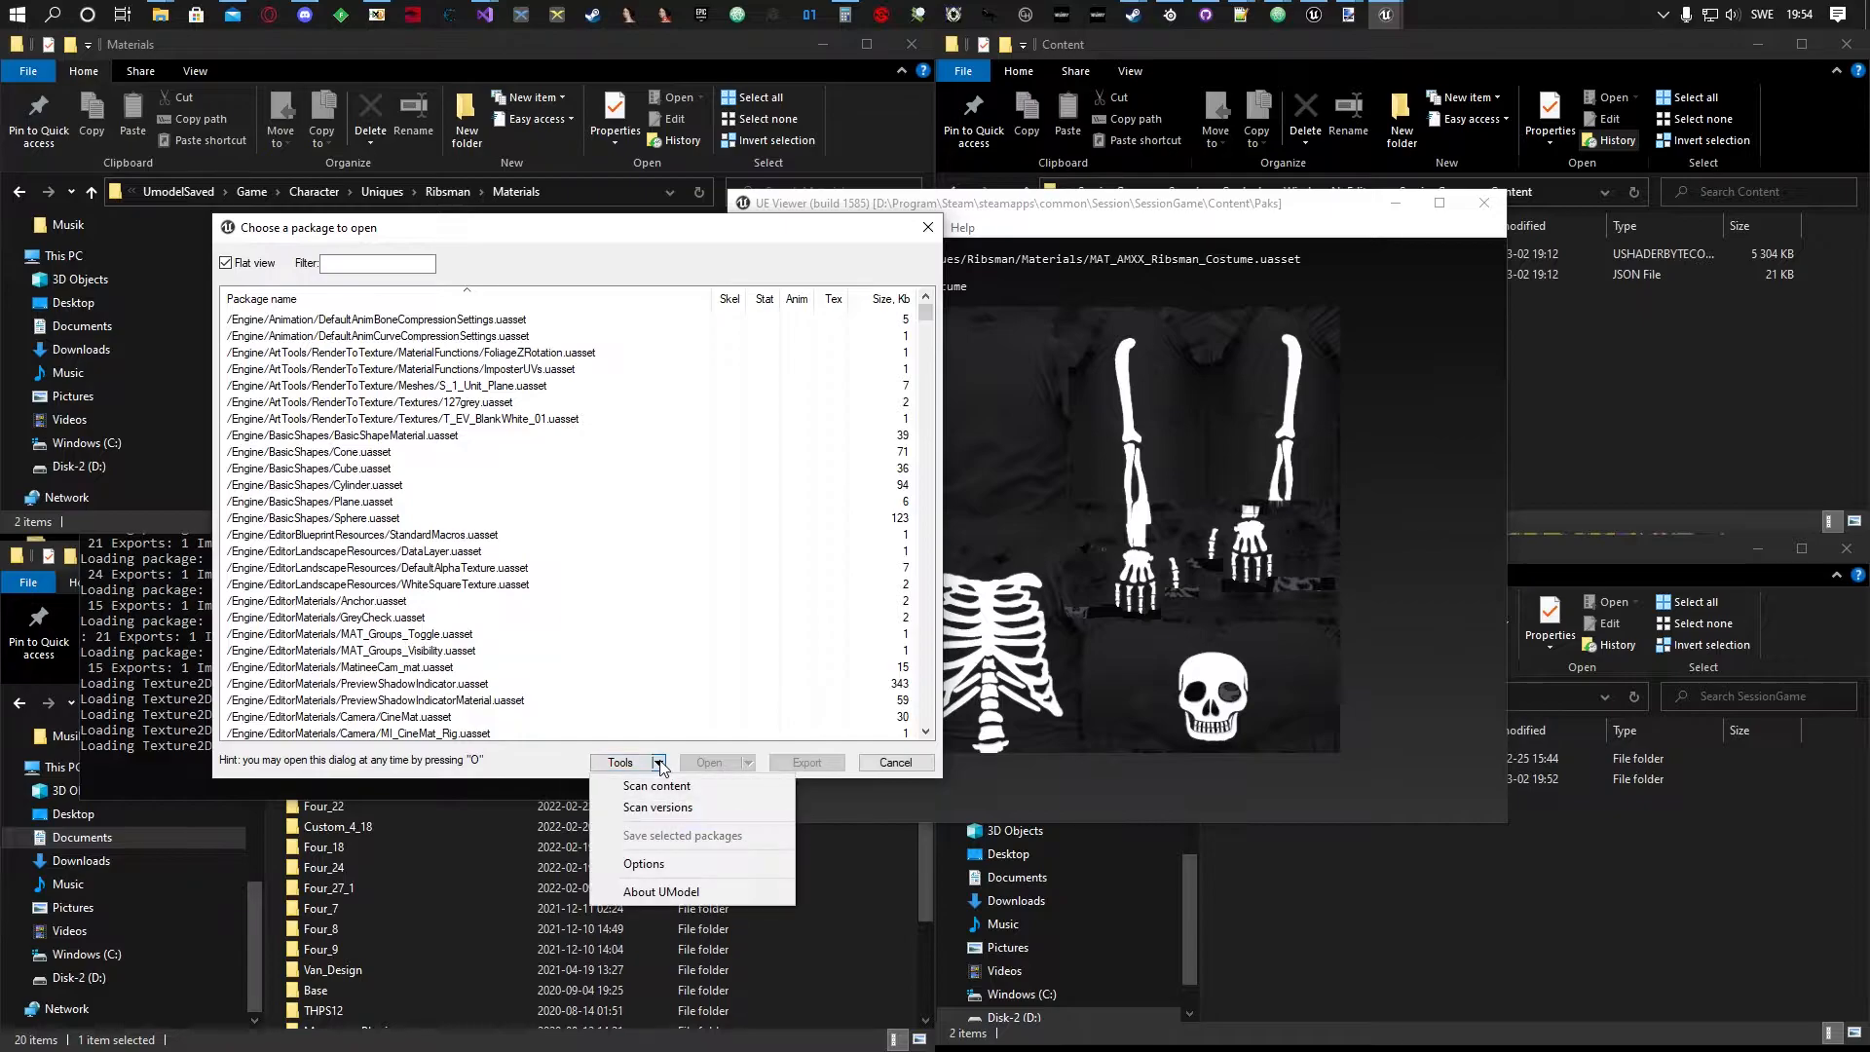
click(657, 785)
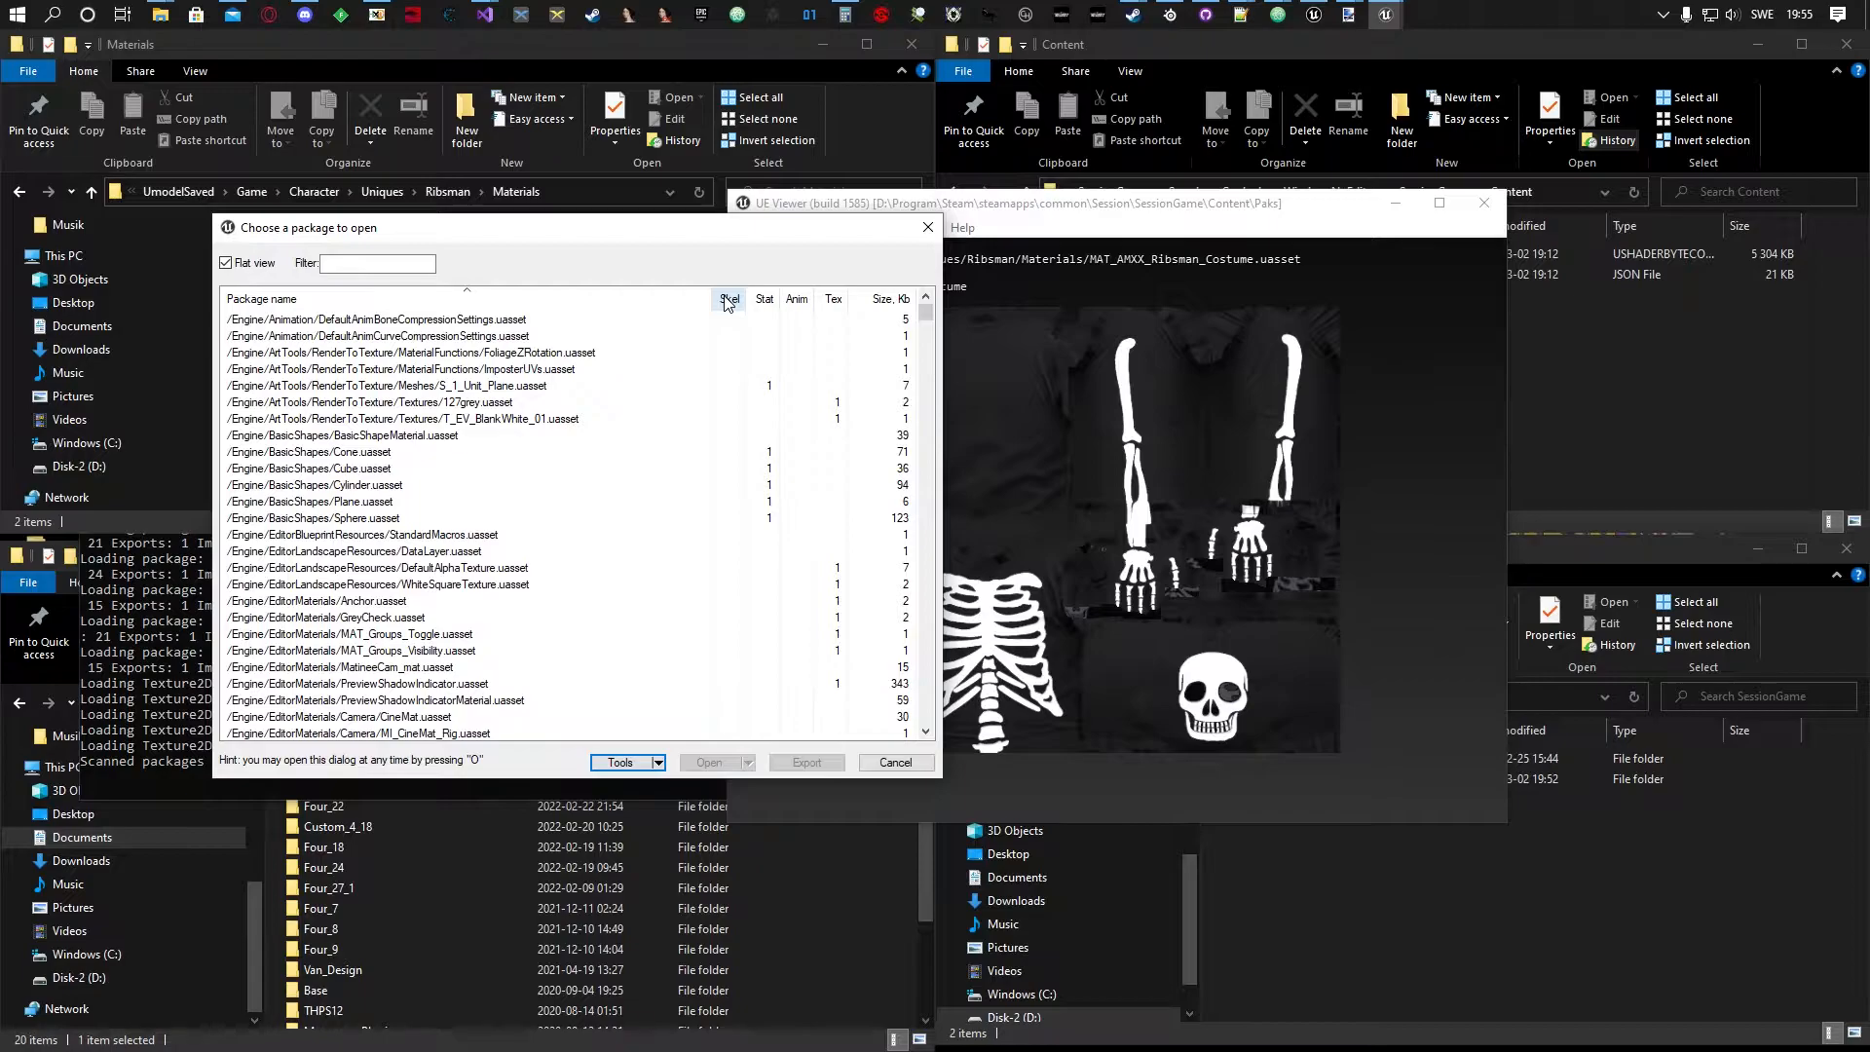
Sort the scanned packages by texture count and browse the texture packages.
click(833, 299)
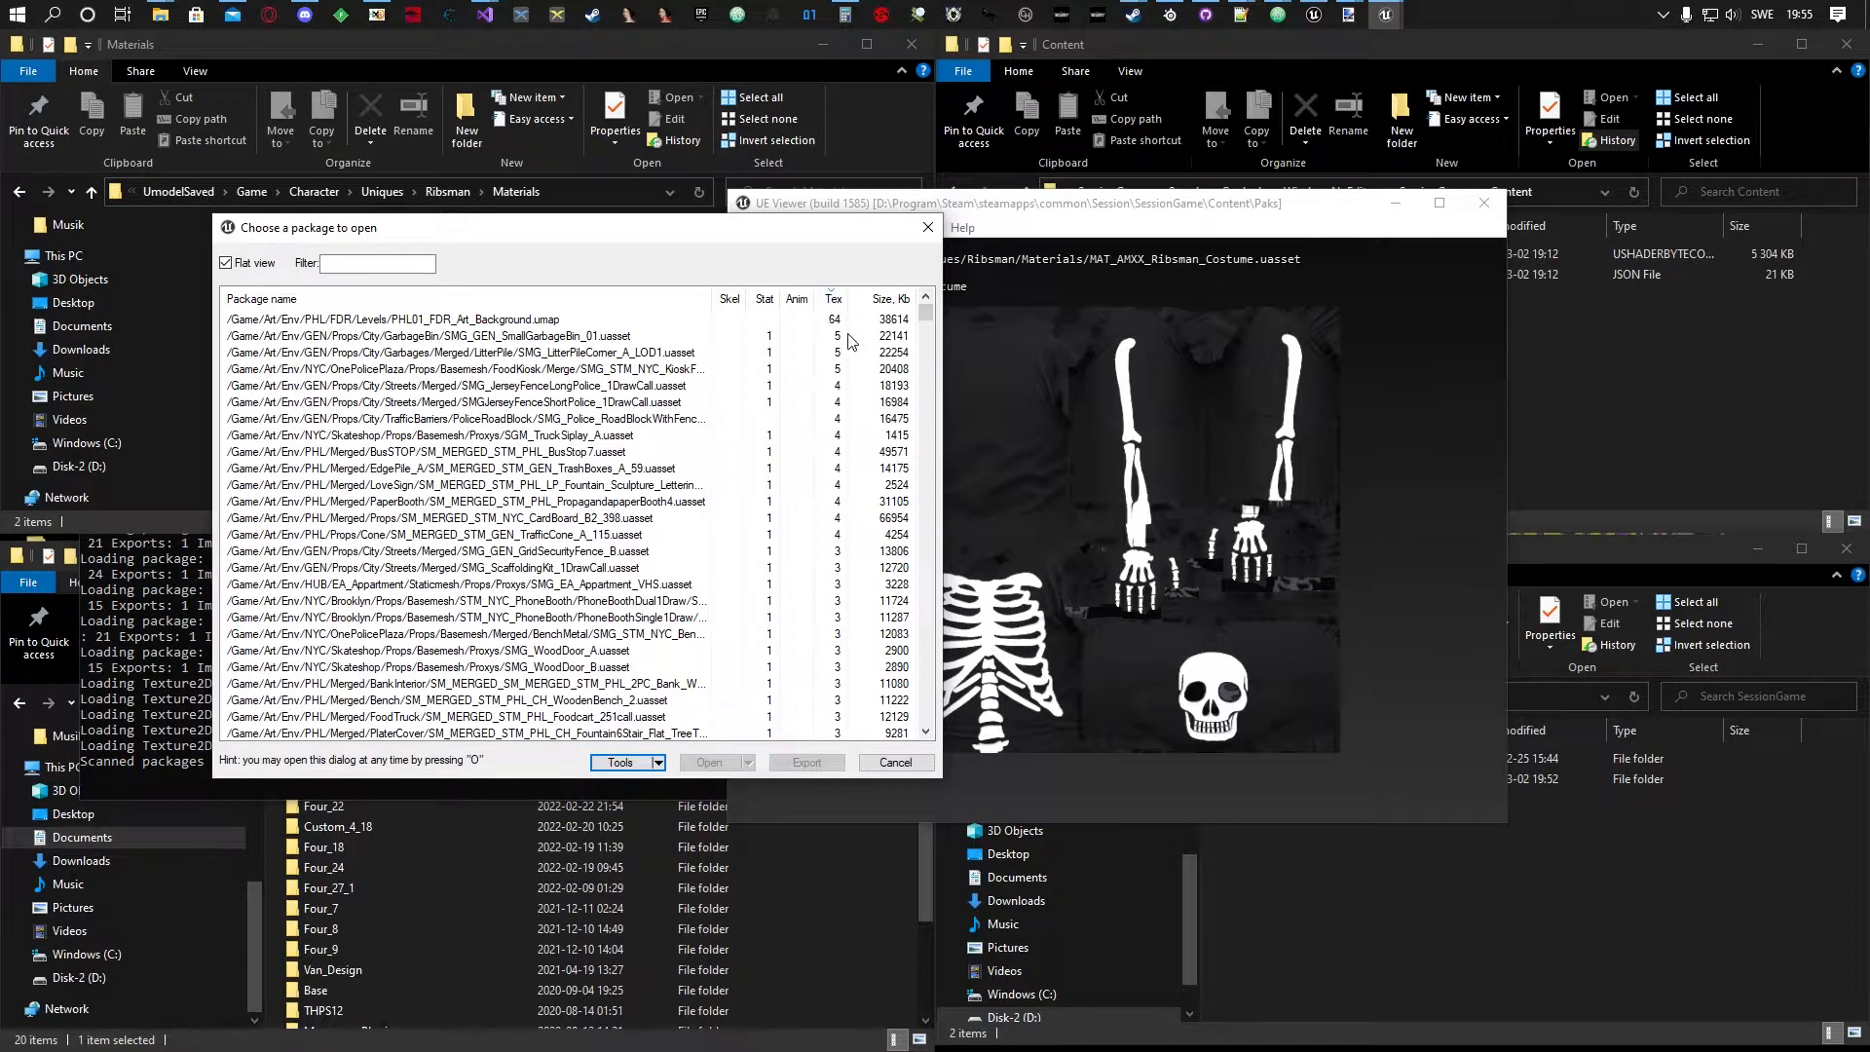
scroll(847, 389, down, 15)
scroll(846, 425, down, 15)
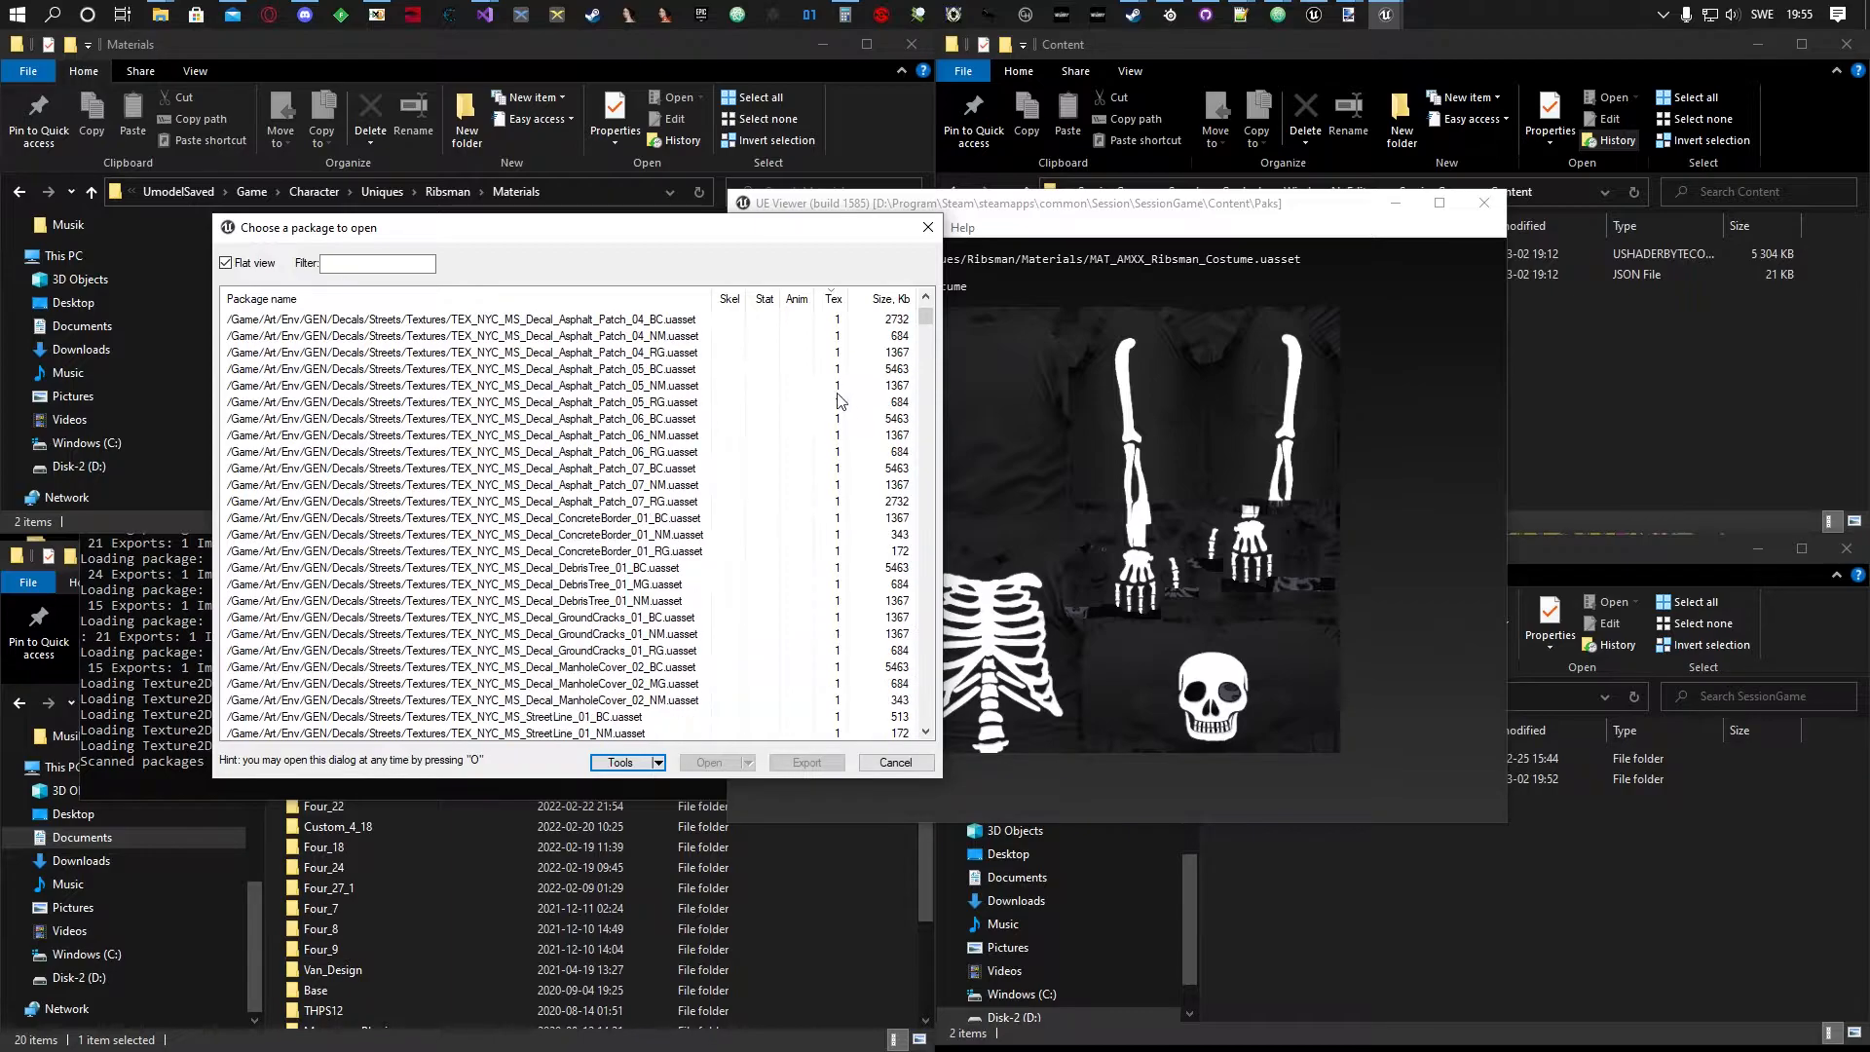
scroll(845, 467, down, 7)
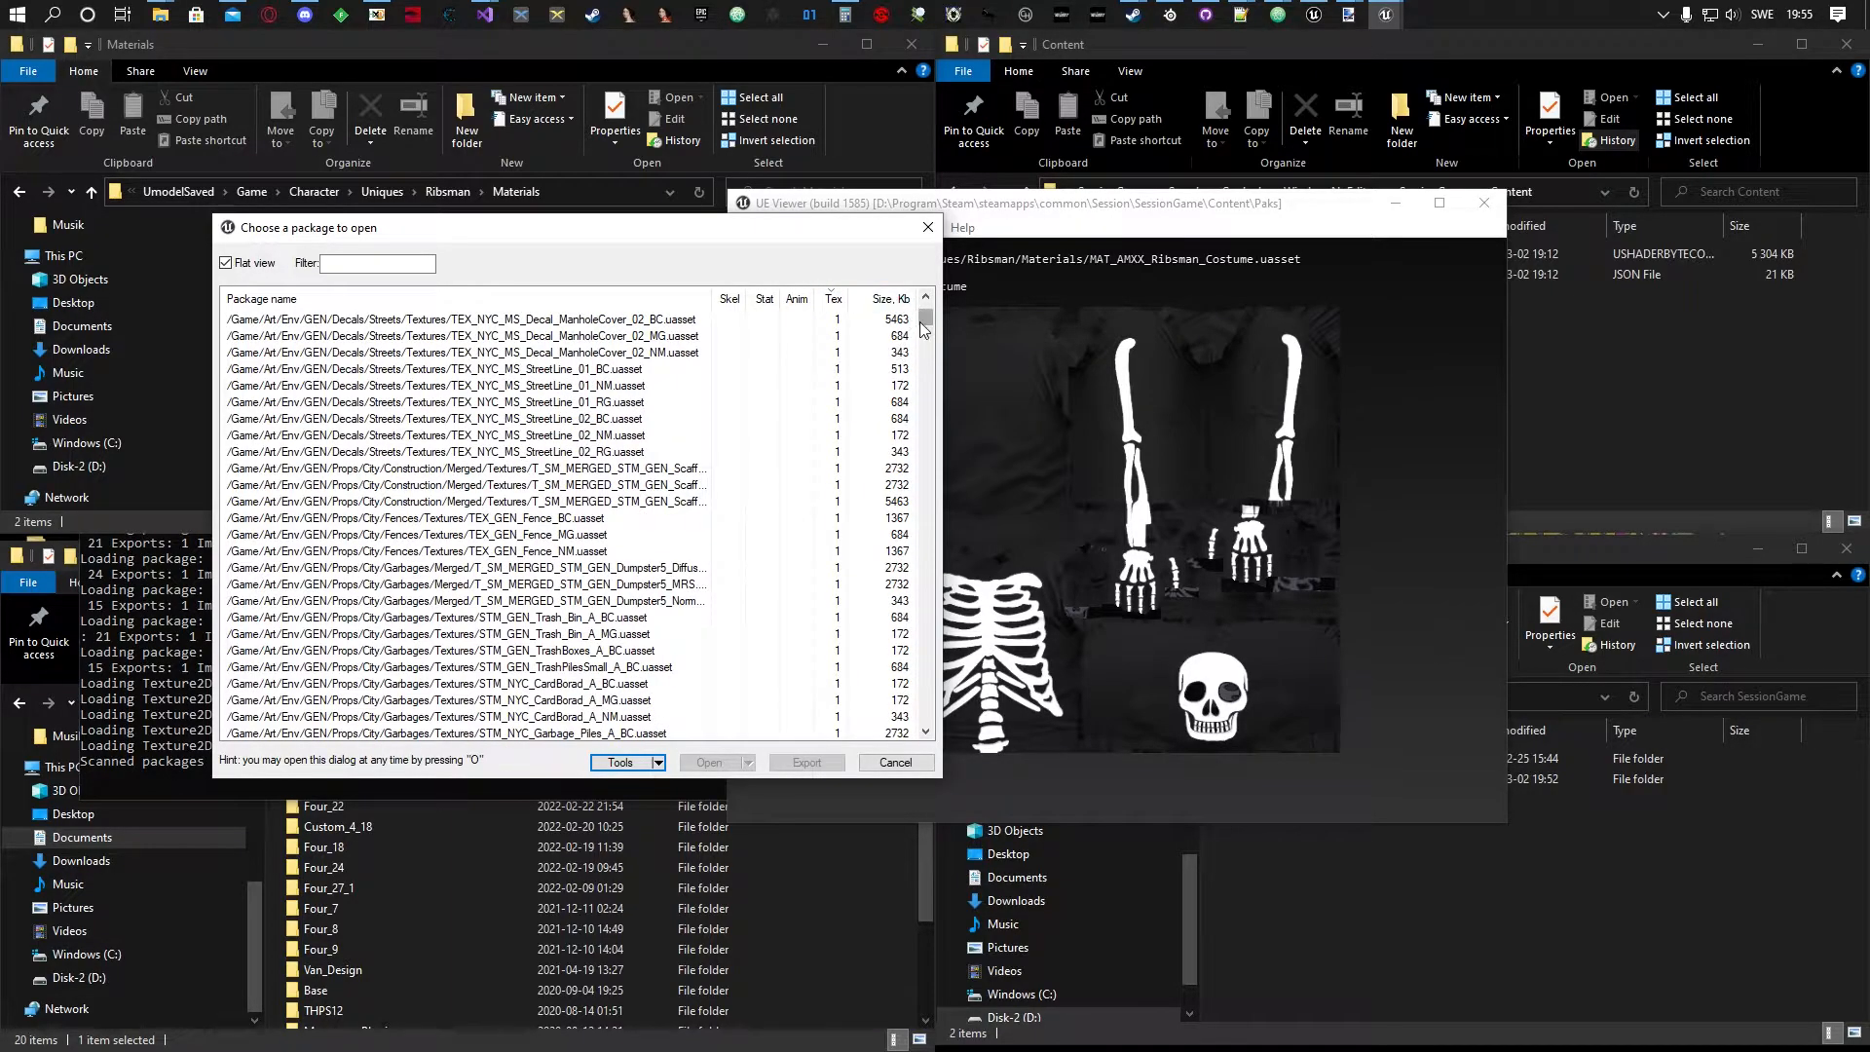
mouse_move(924, 329)
mouse_down()
mouse_move(925, 364)
mouse_move(925, 312)
mouse_up()
Sort the packages by animation, static mesh and skeletal mesh counts, and return the list to the folder tree view.
click(797, 298)
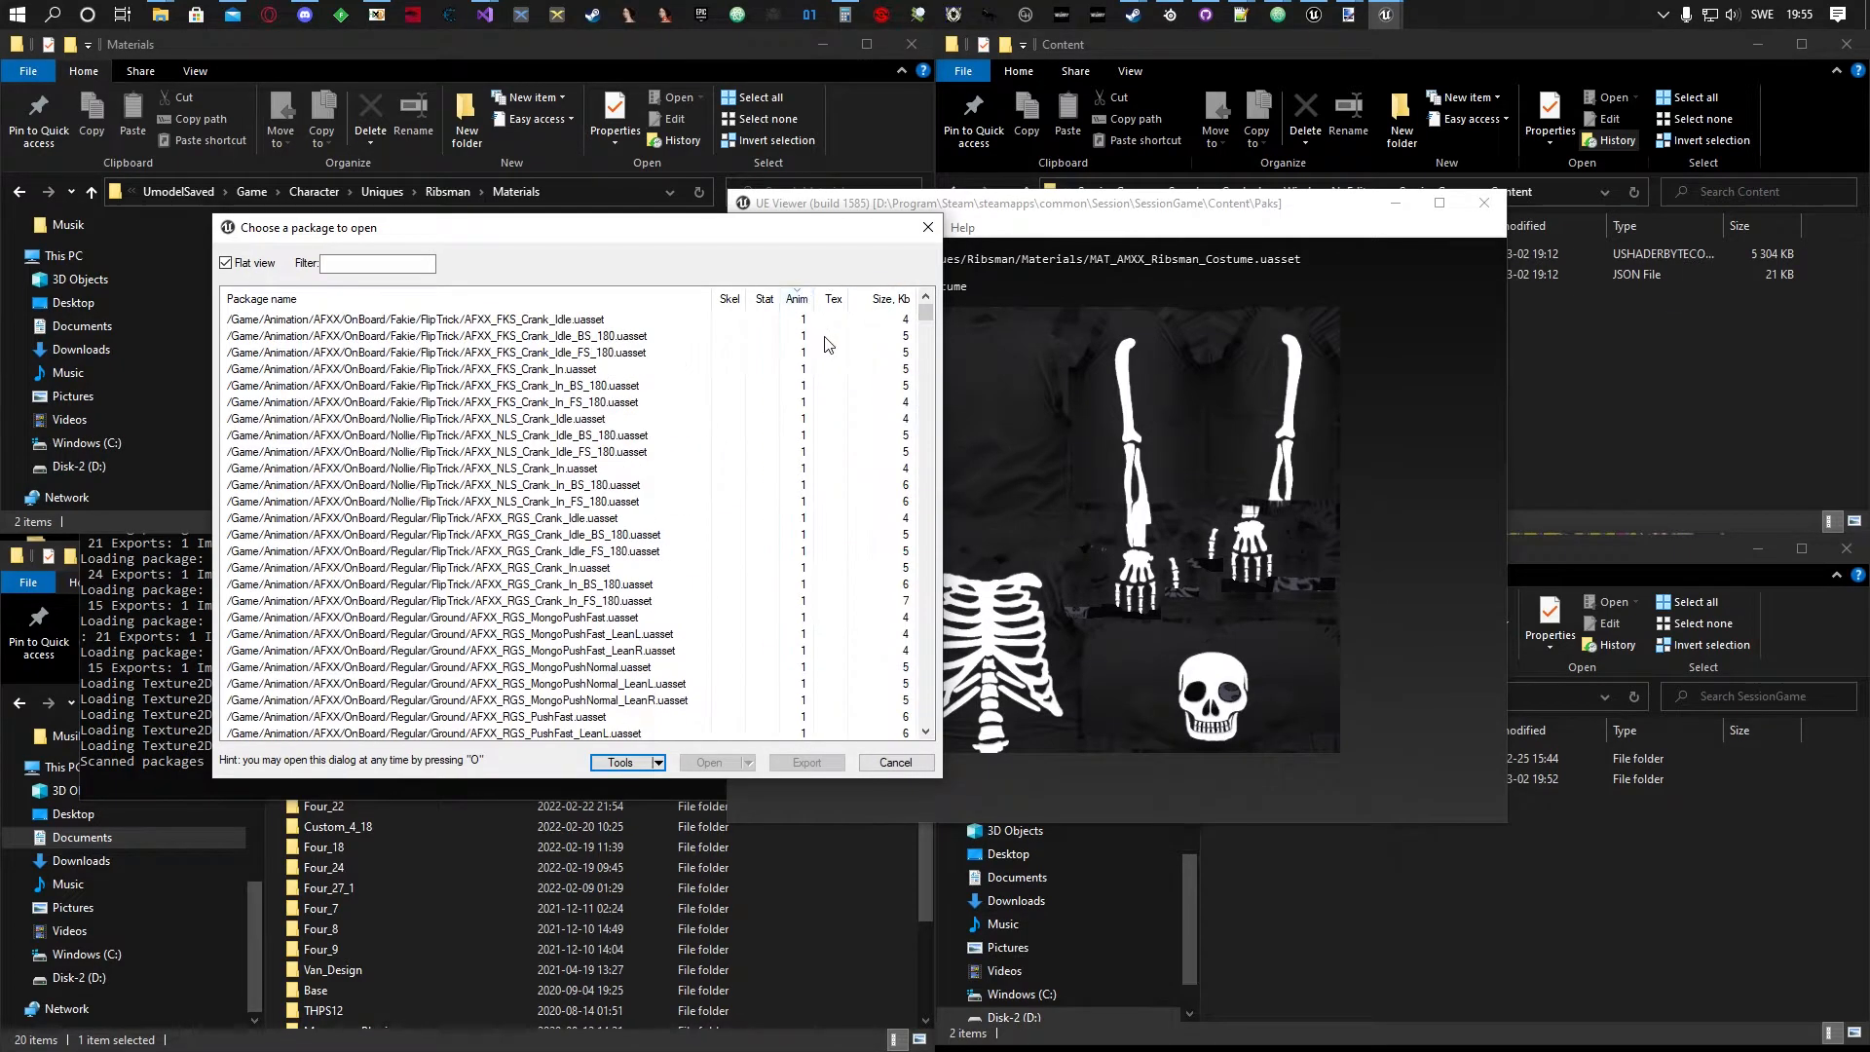
click(764, 298)
click(729, 298)
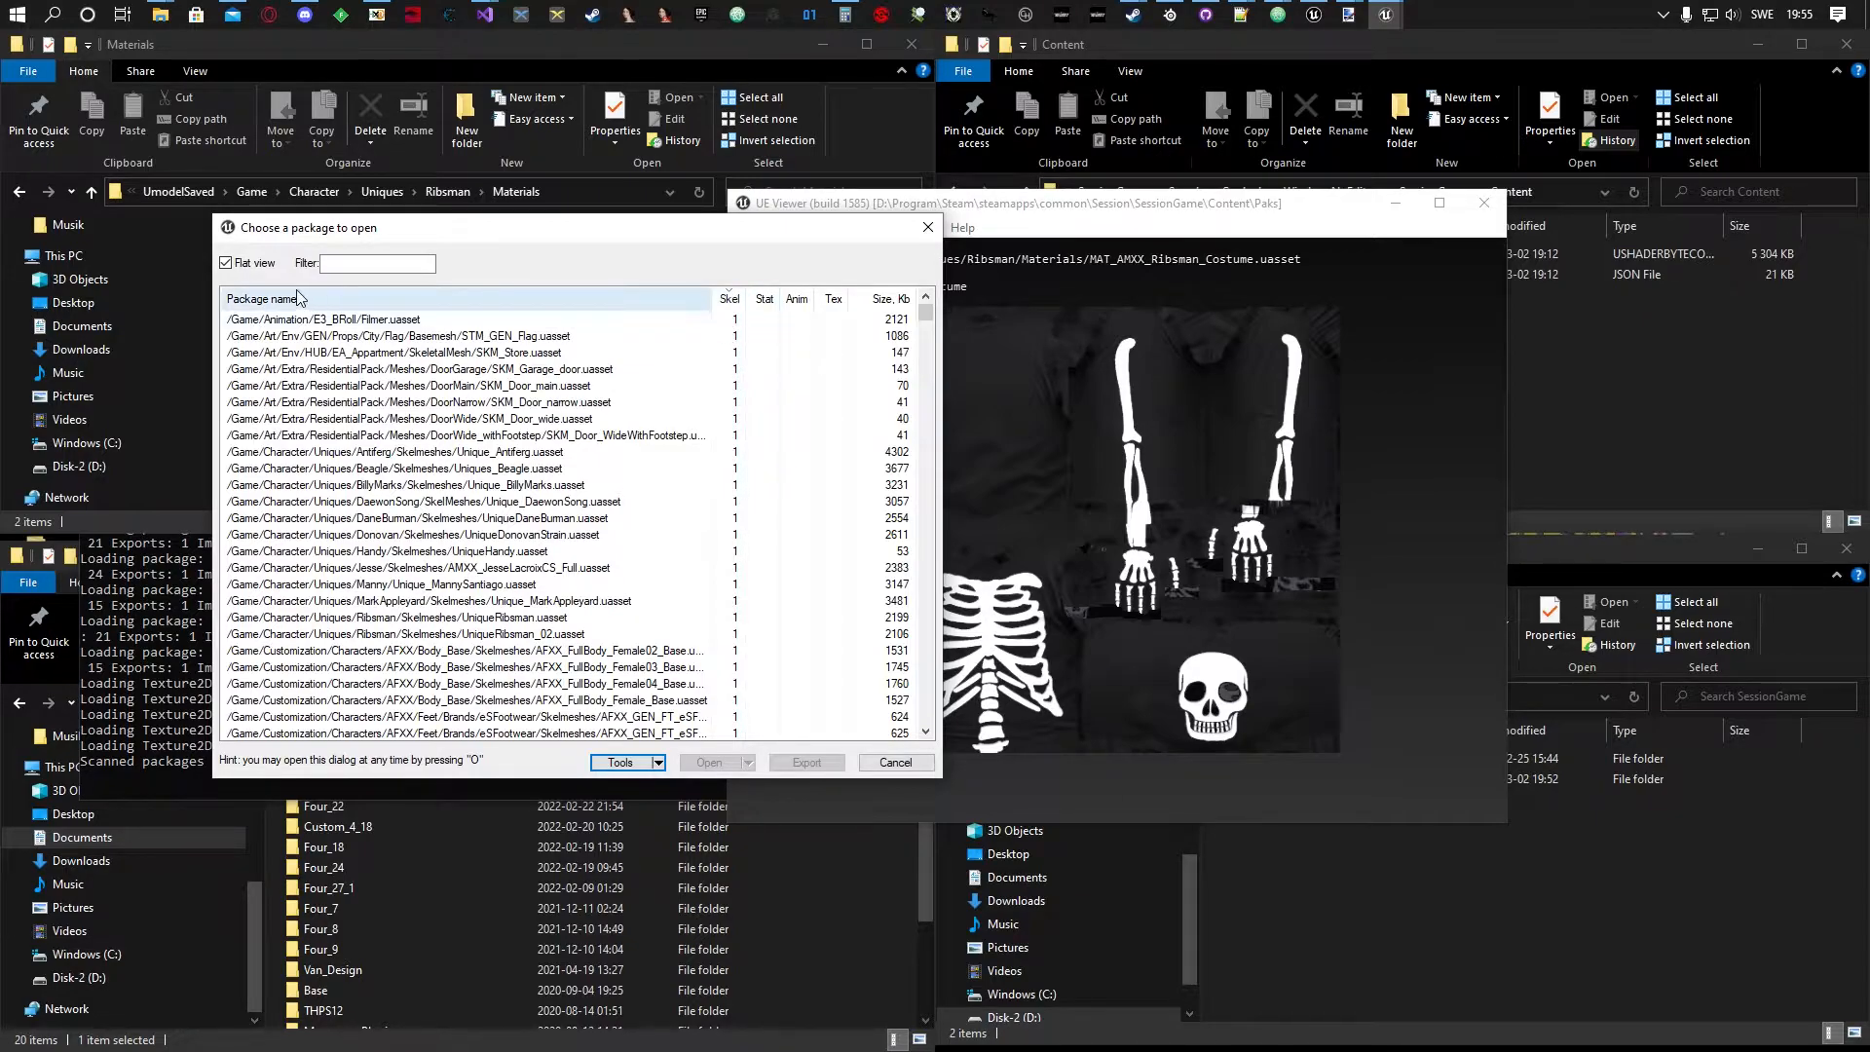
click(240, 266)
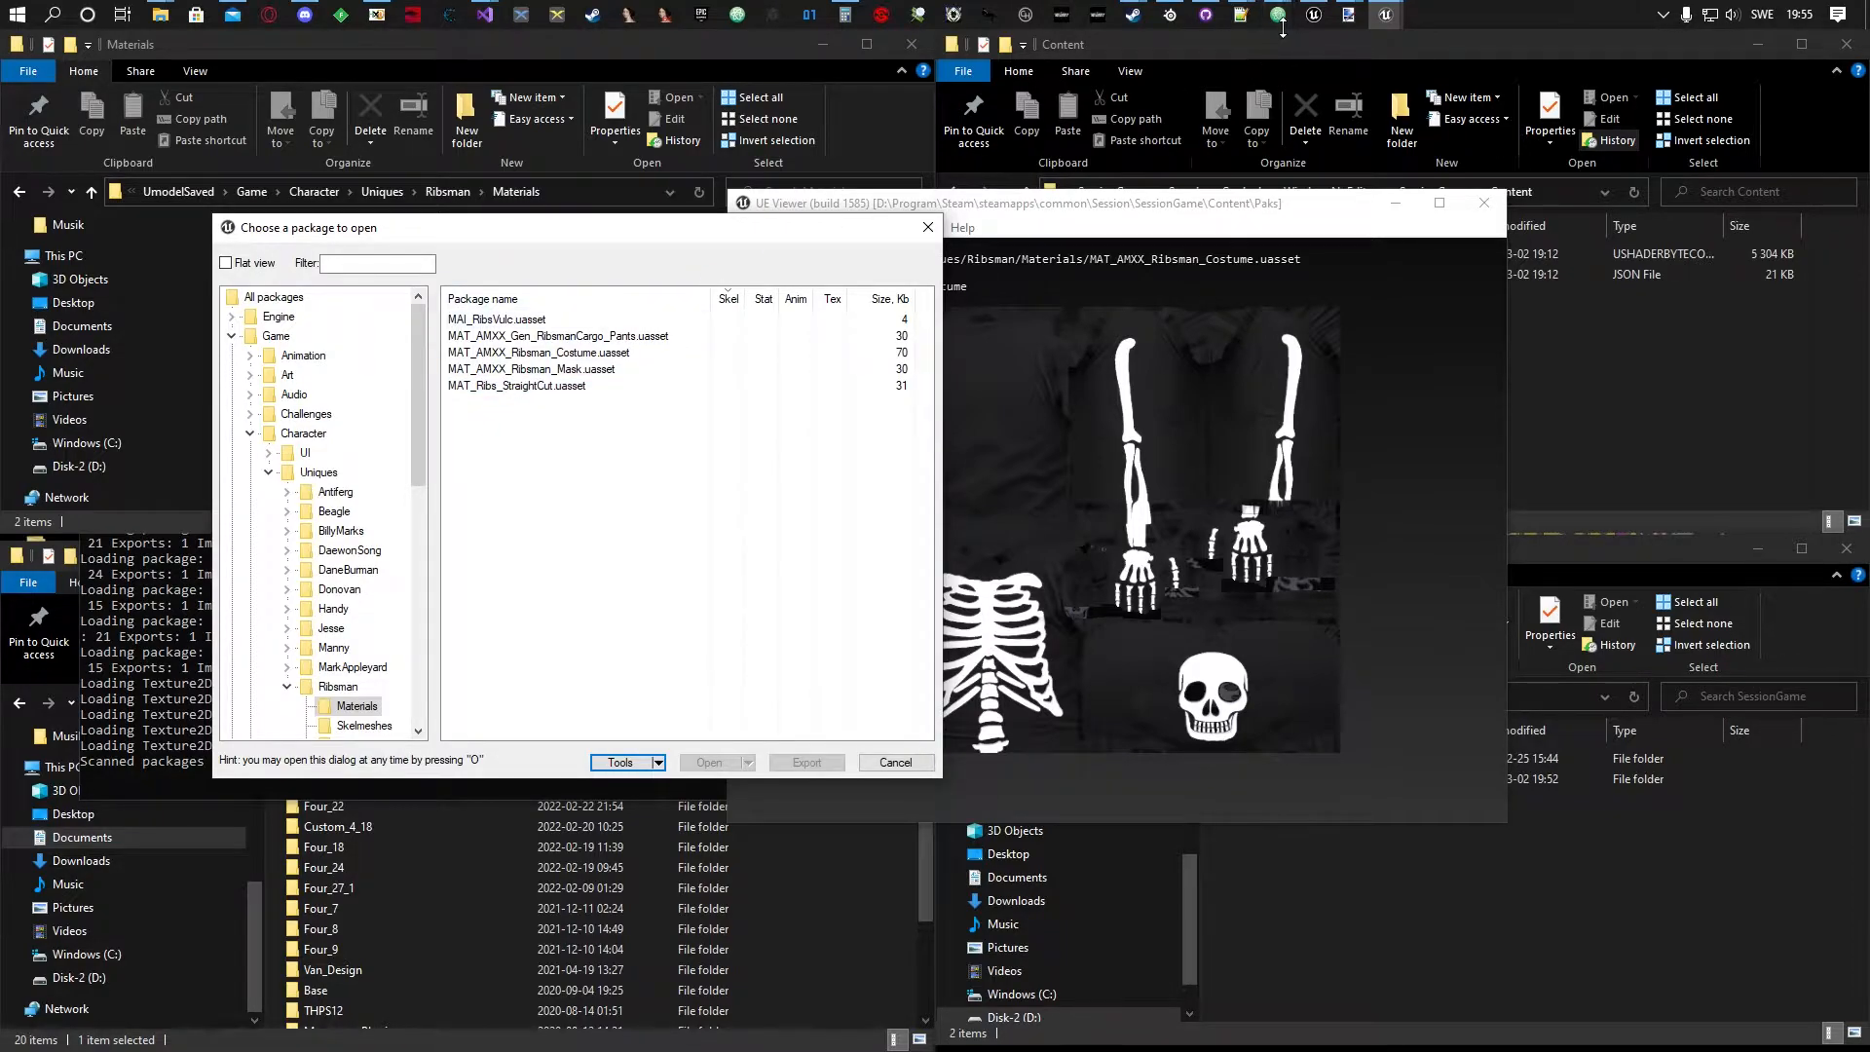
Switch to the SessionGame project in Unreal Editor and review the Packaging section of the project settings.
click(1313, 15)
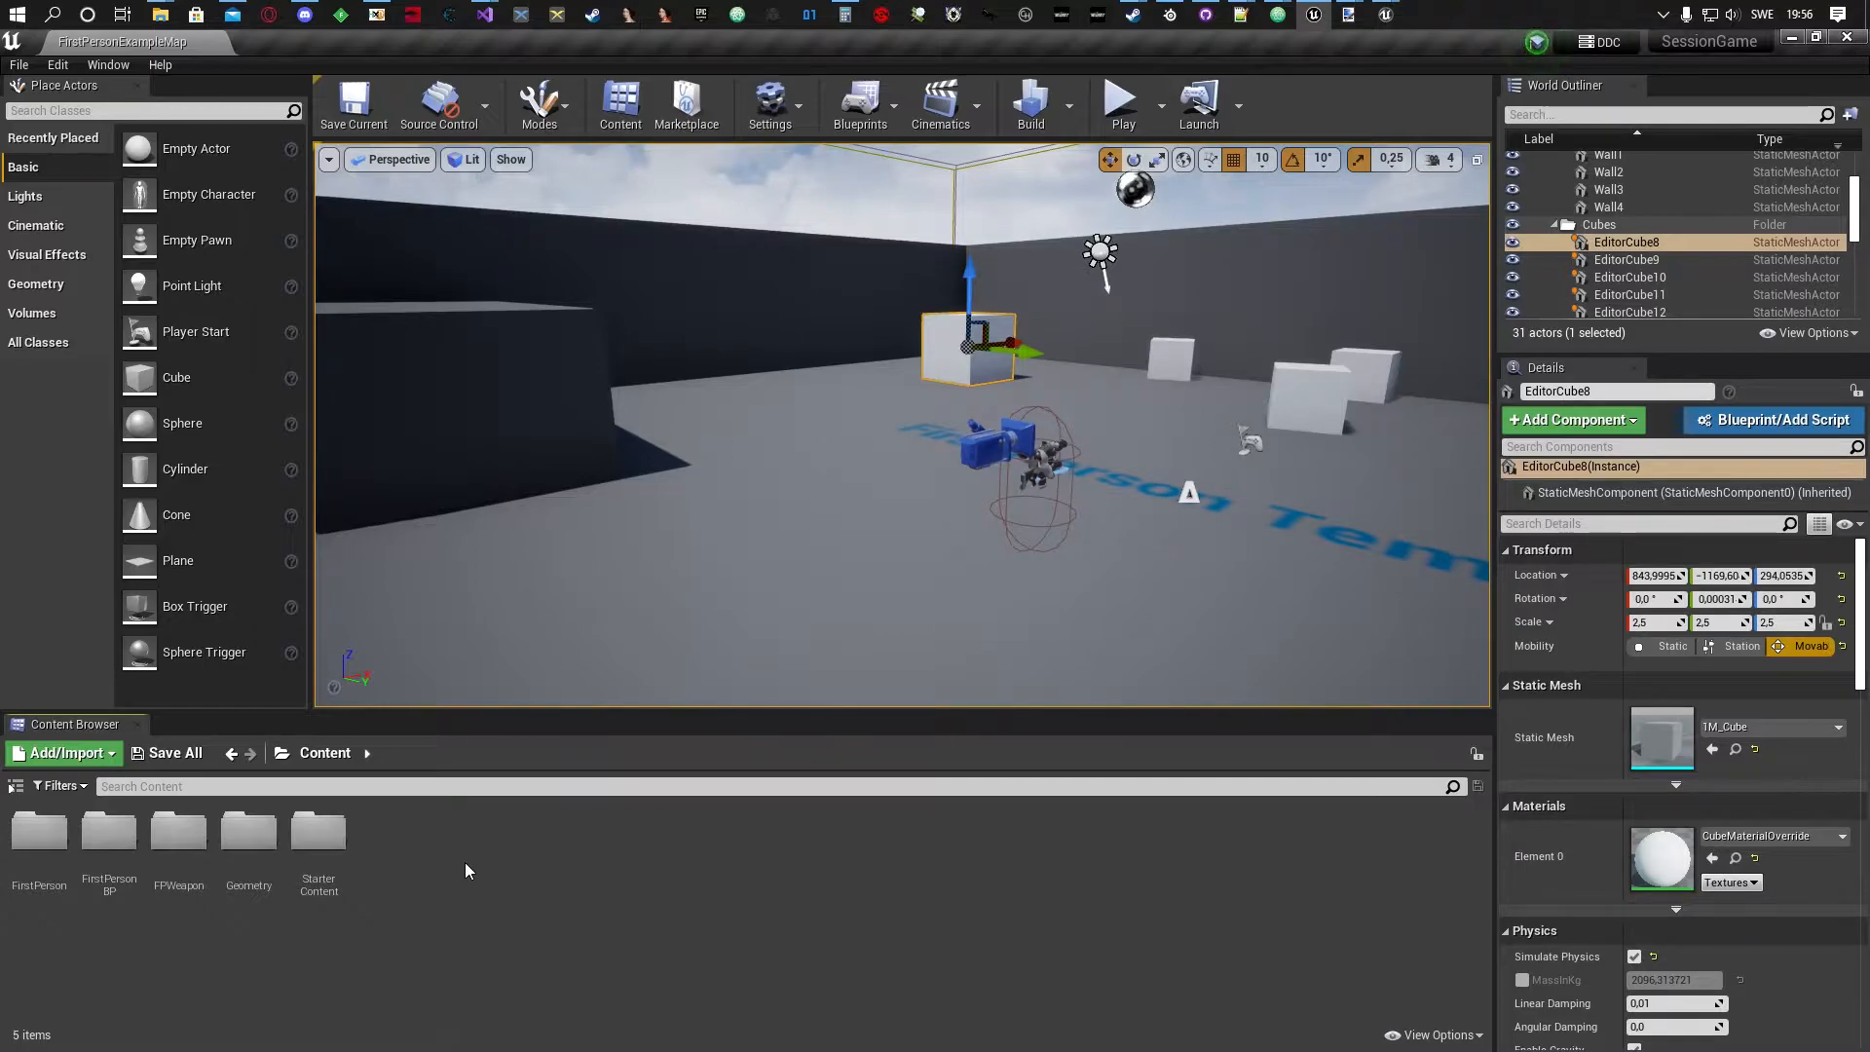
click(793, 101)
click(797, 181)
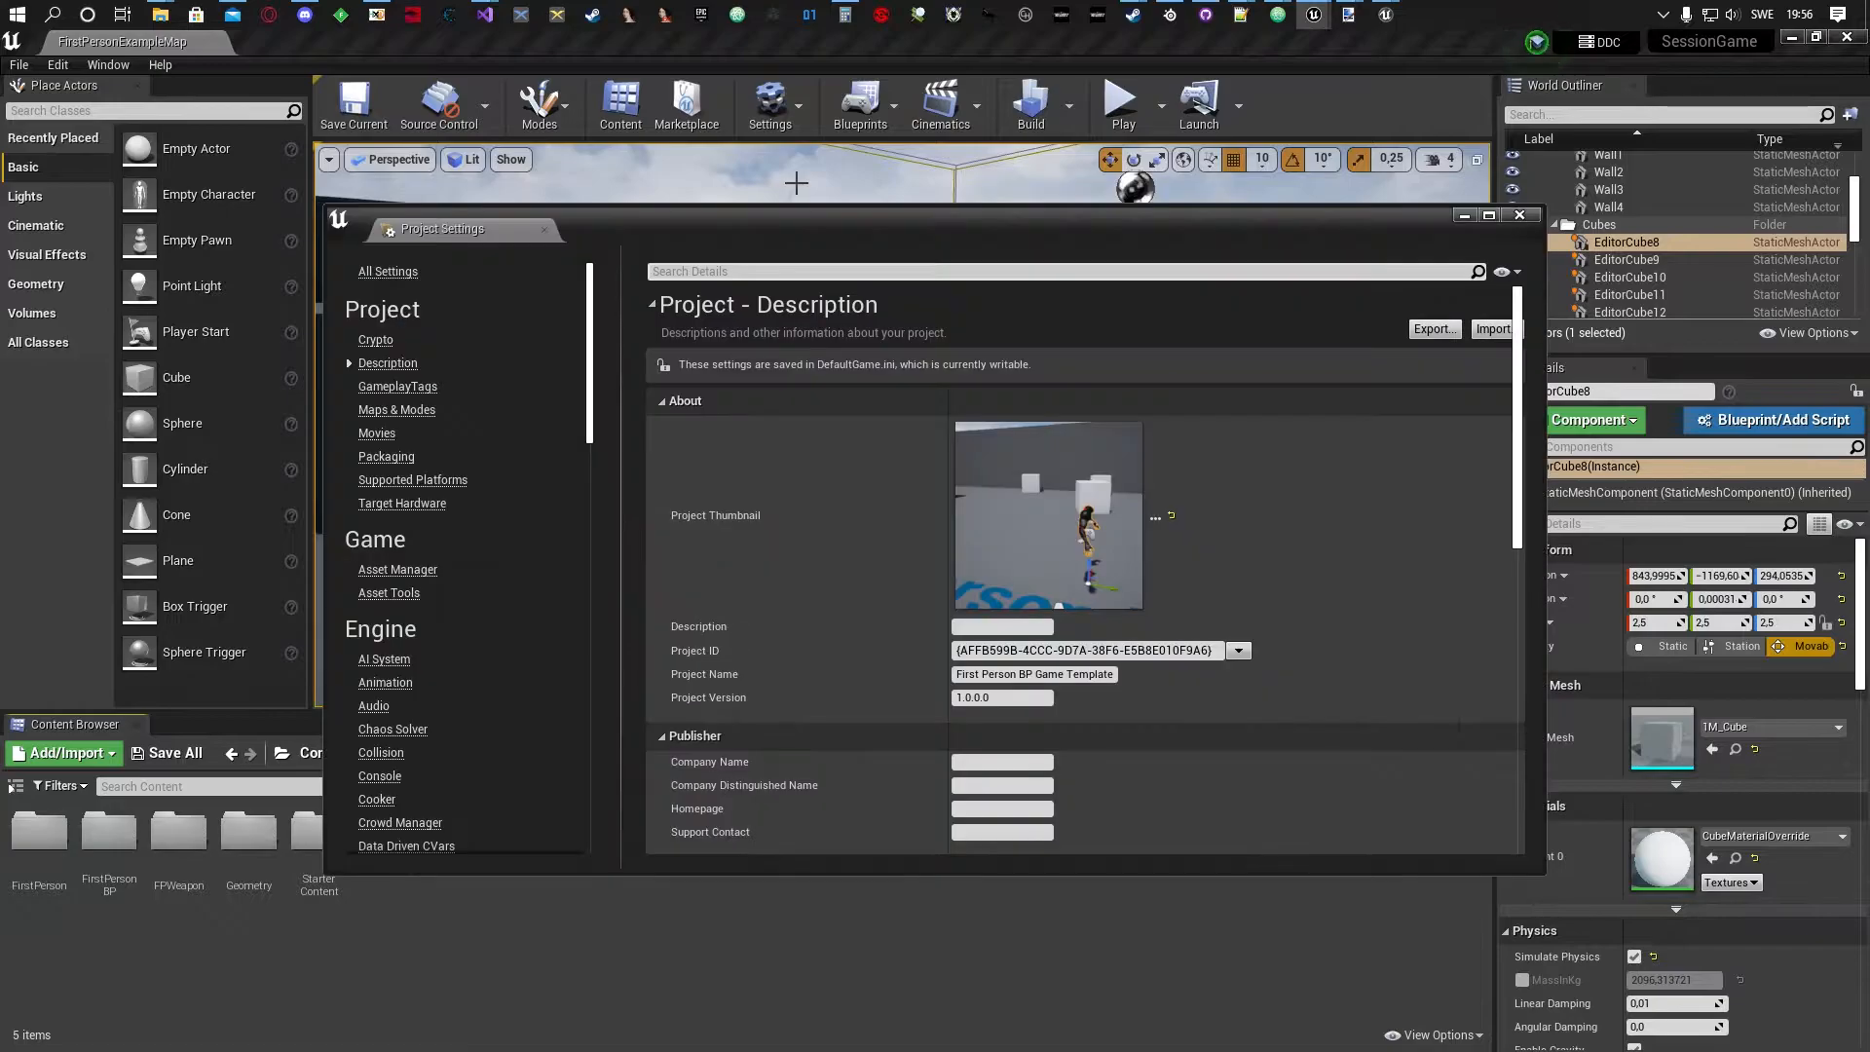
click(386, 457)
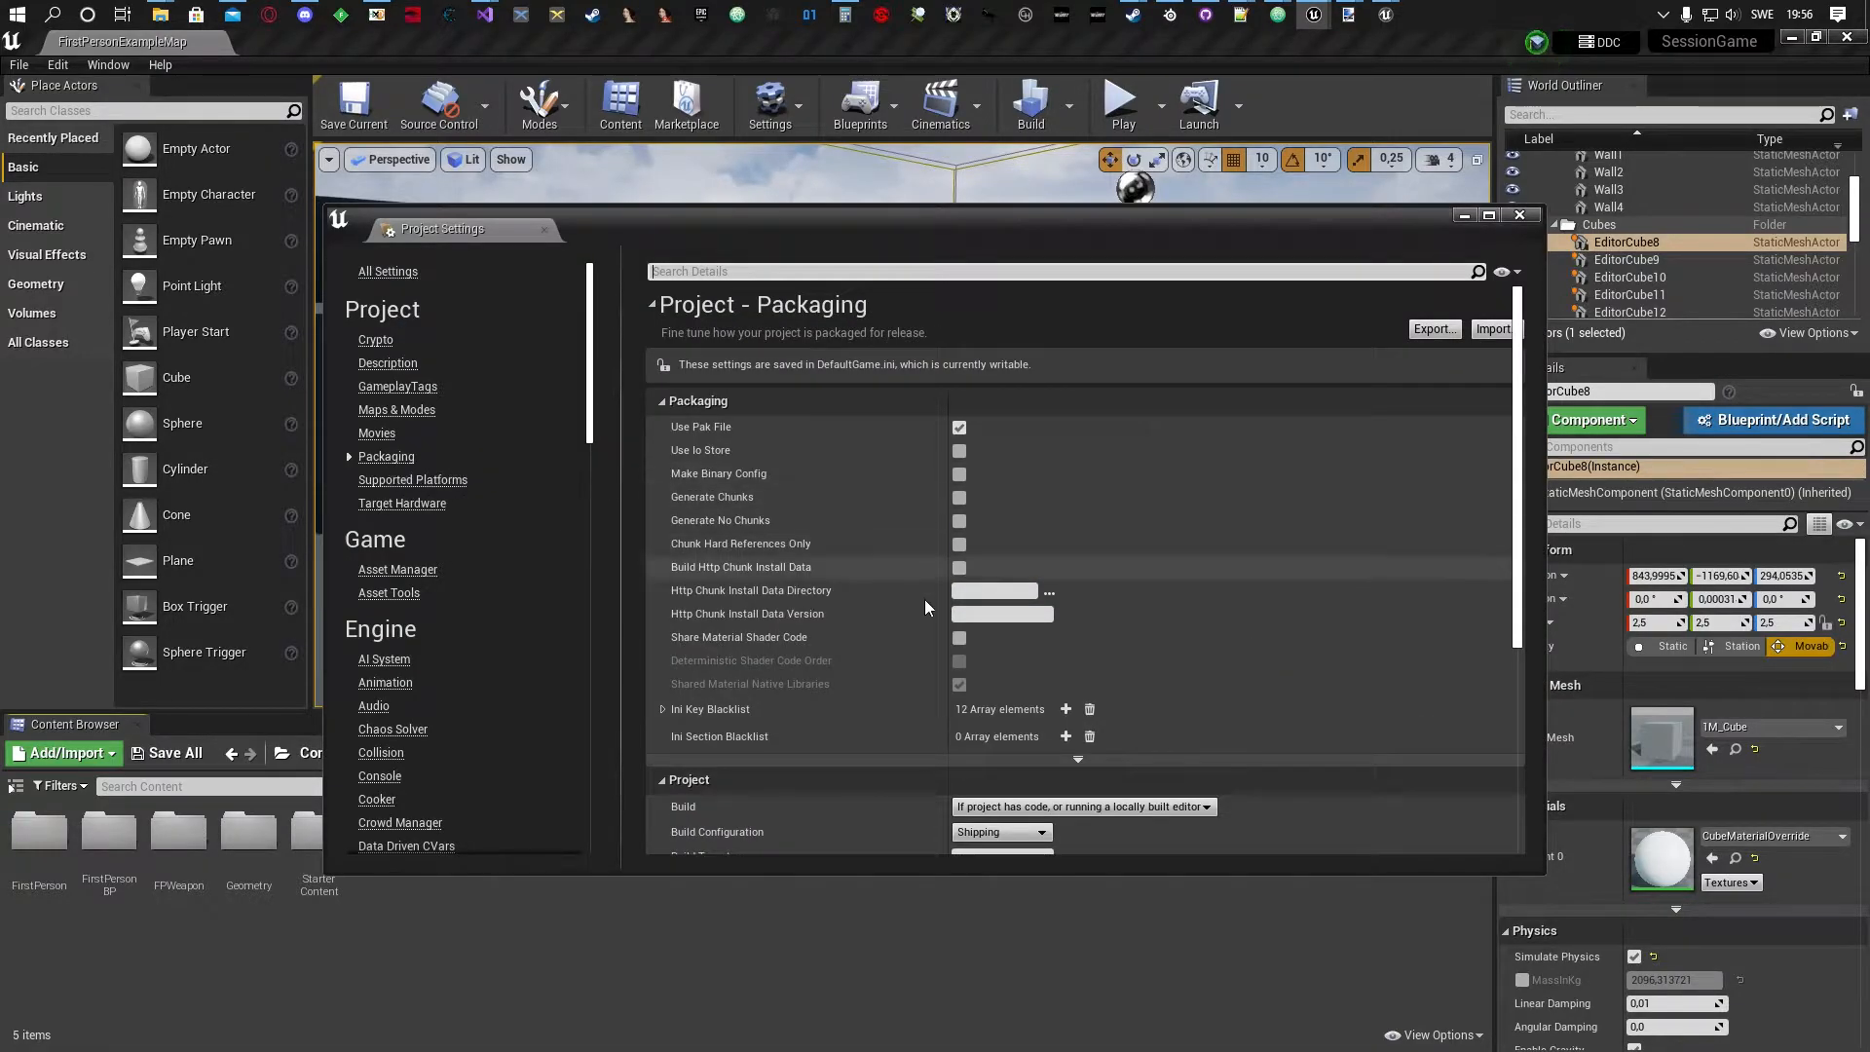
scroll(1072, 624, down, 3)
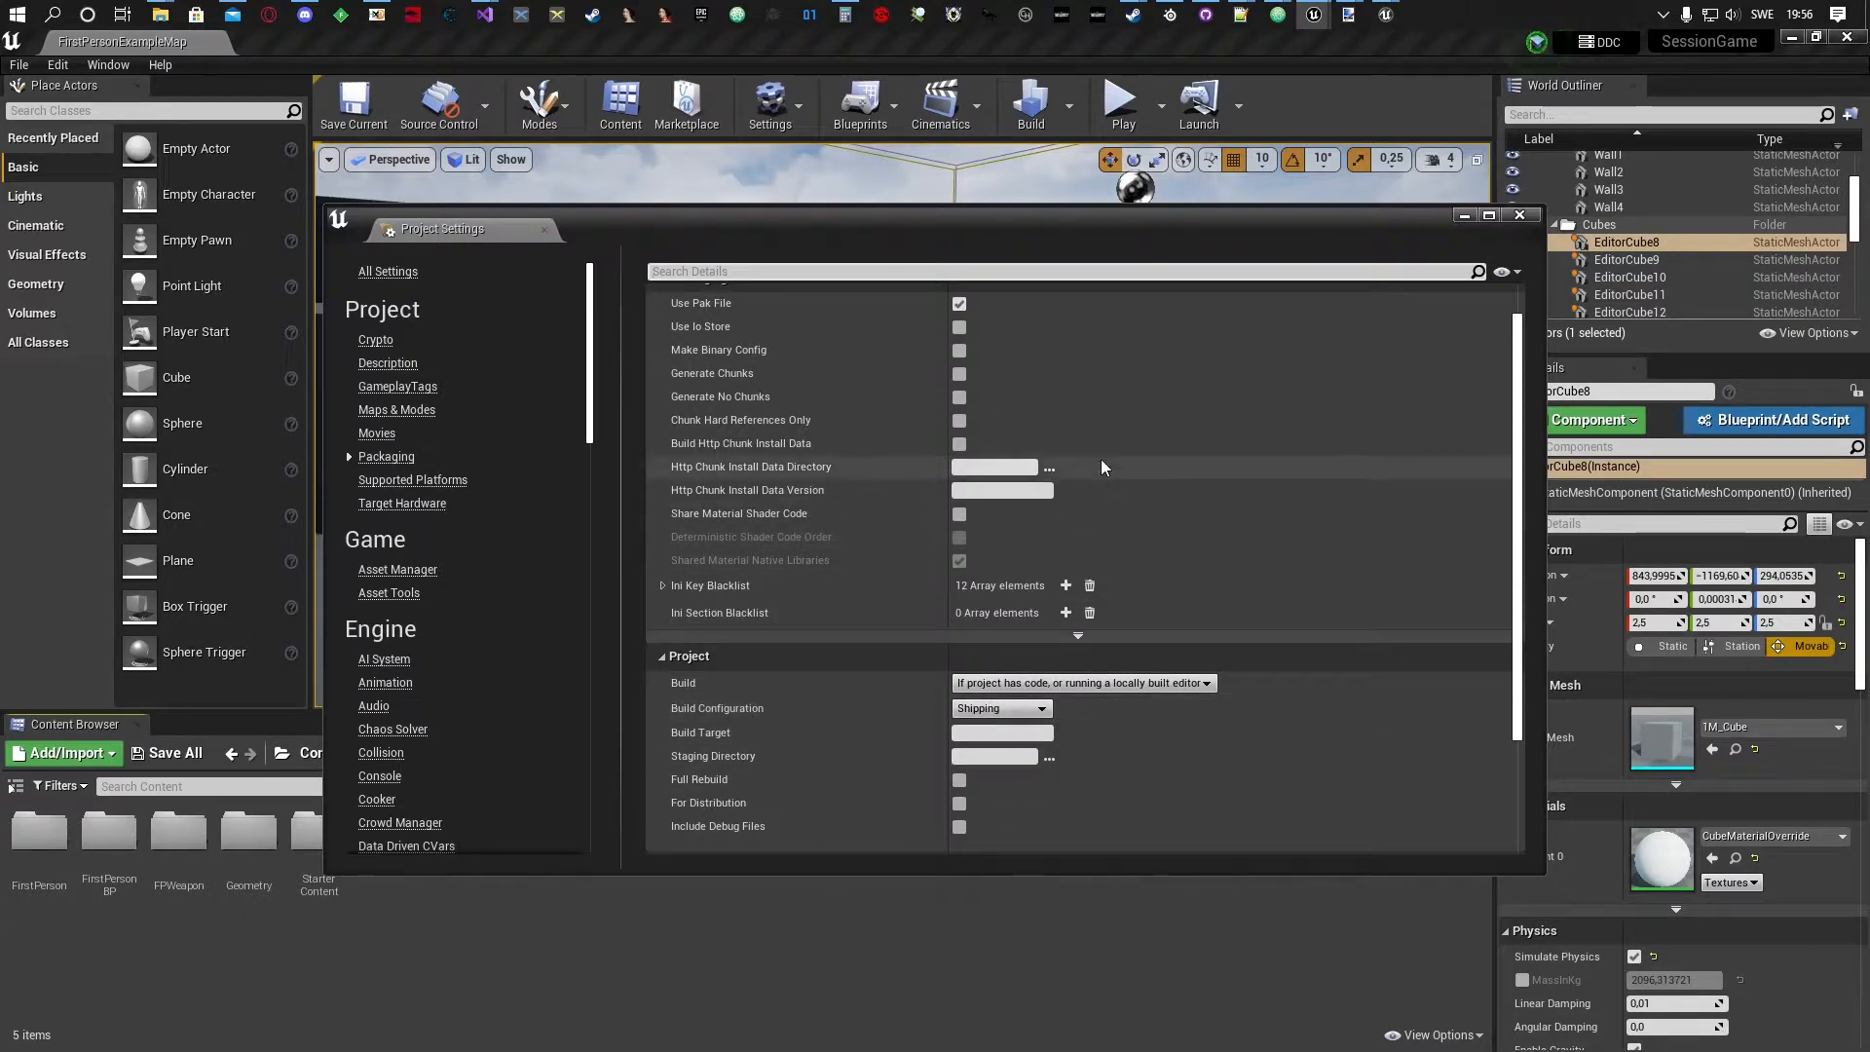
click(1519, 214)
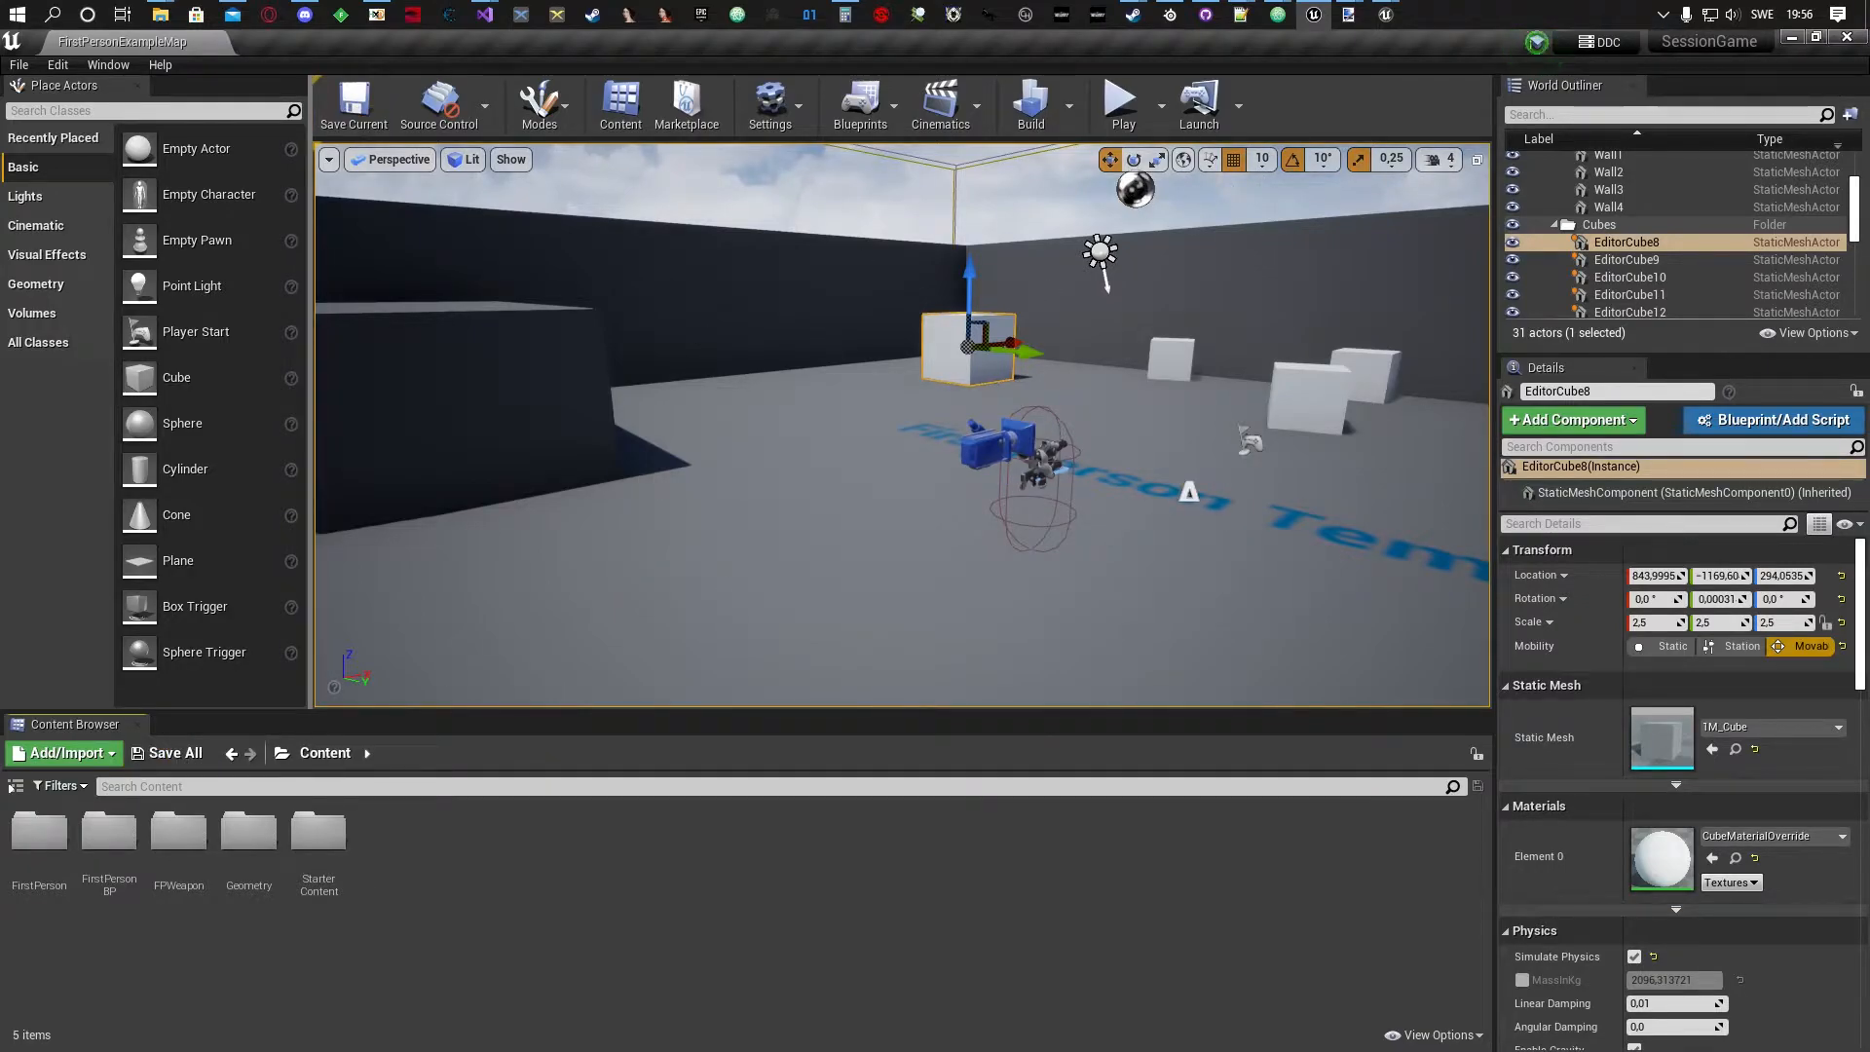
key(s)
right_drag(734, 307, 1013, 399)
key(w)
key(s)
key(w)
key(d)
key(w)
key(s)
key(w)
key(s)
key(w)
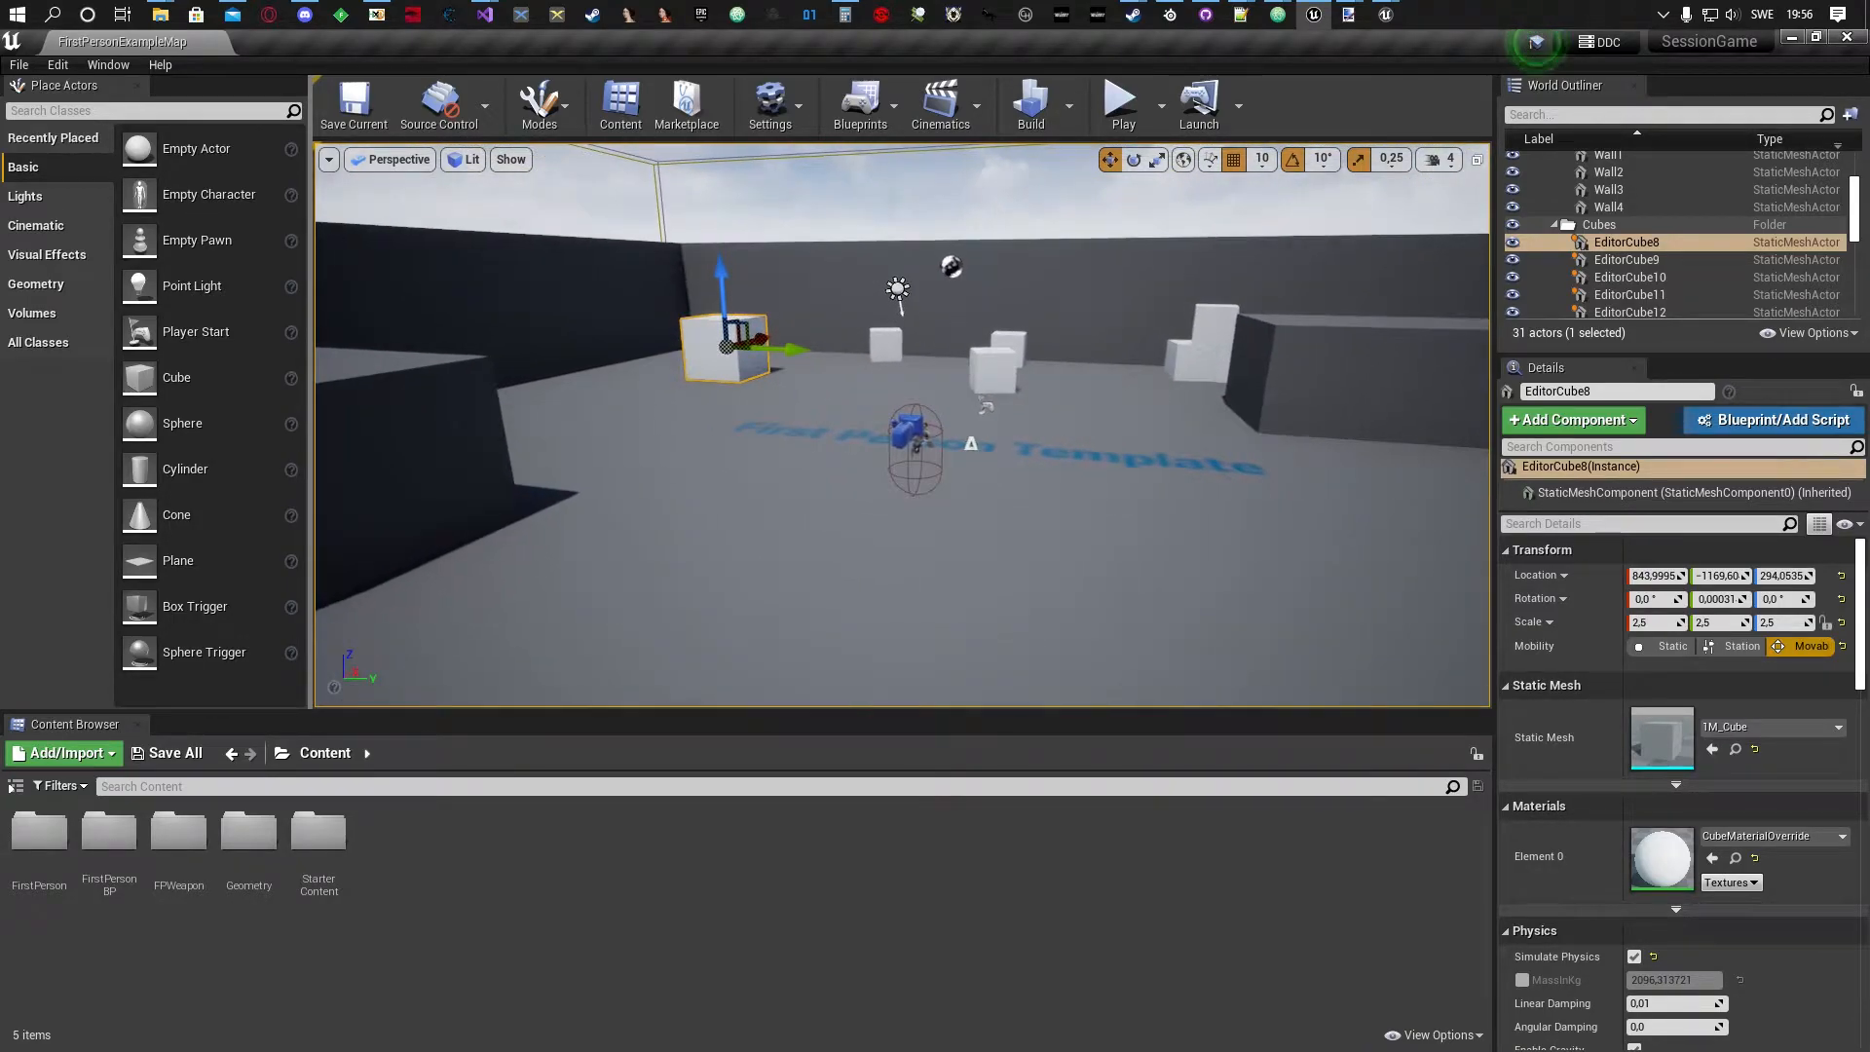
Search the project settings for "share" to find the Share Material Shader Code option.
click(792, 113)
click(828, 181)
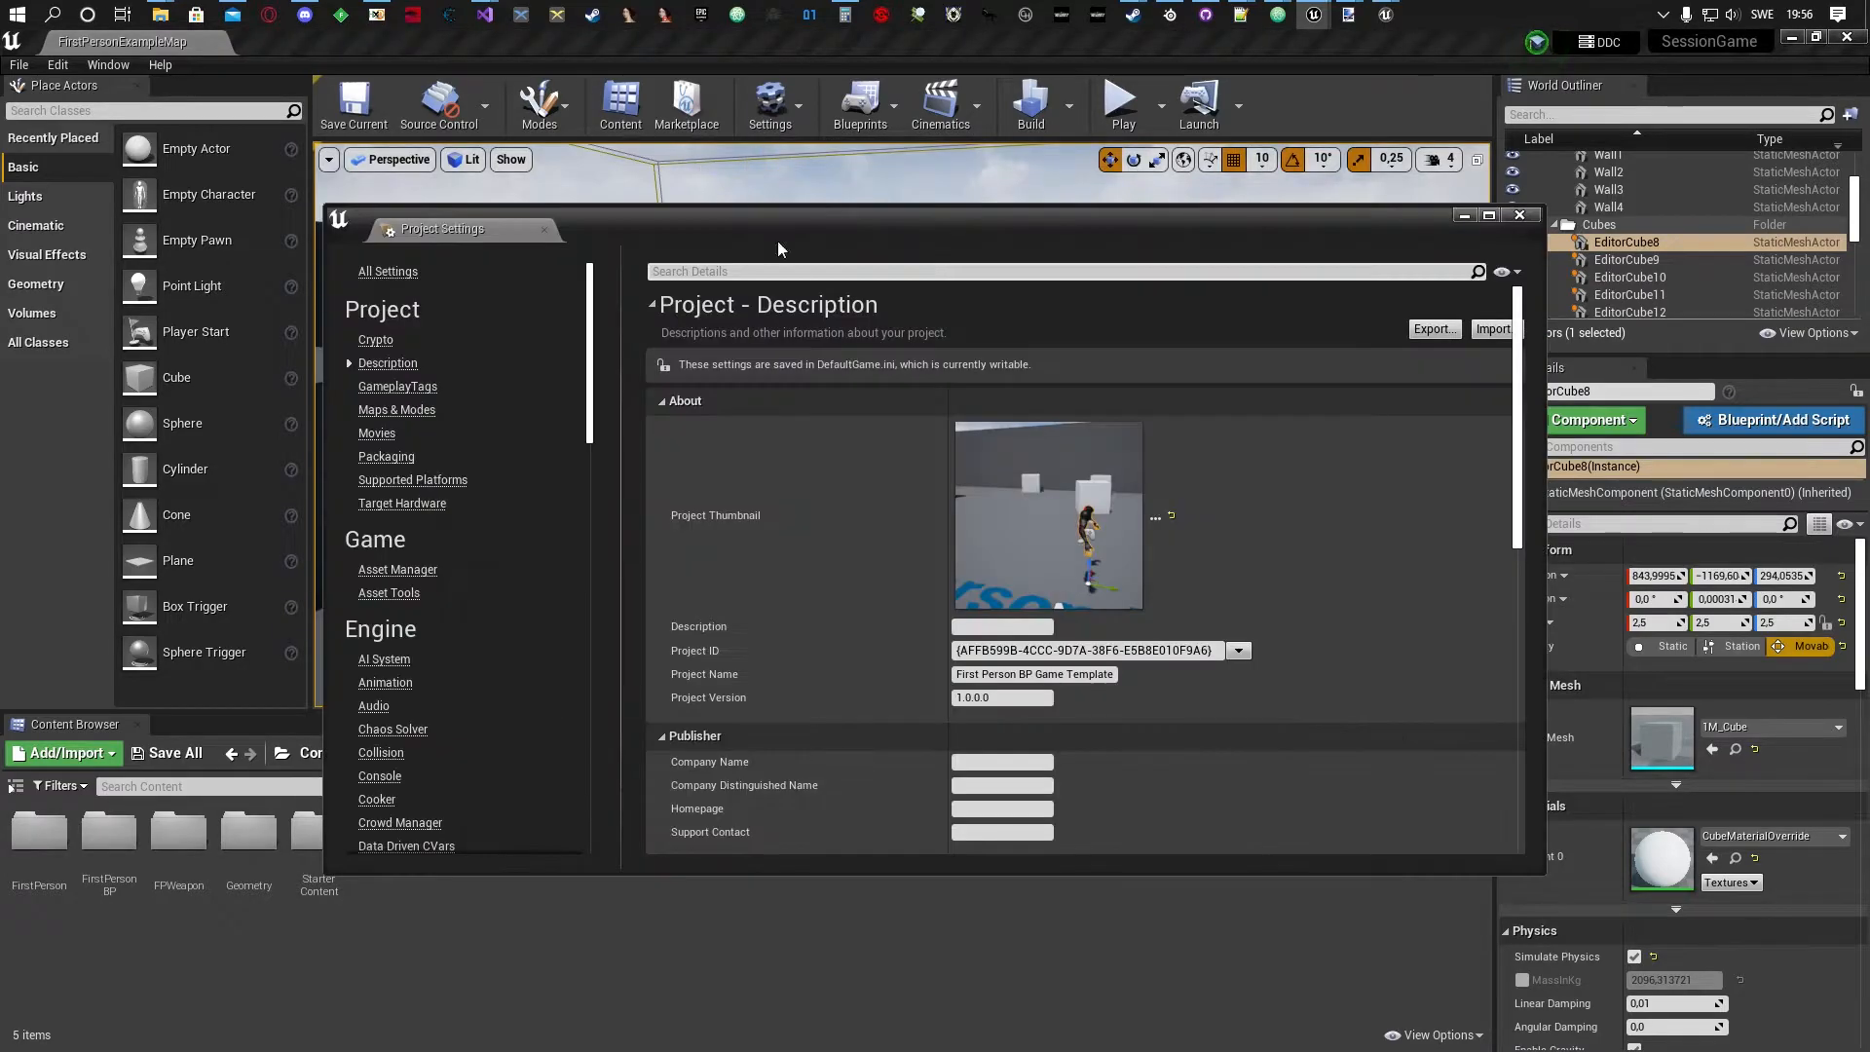
click(798, 274)
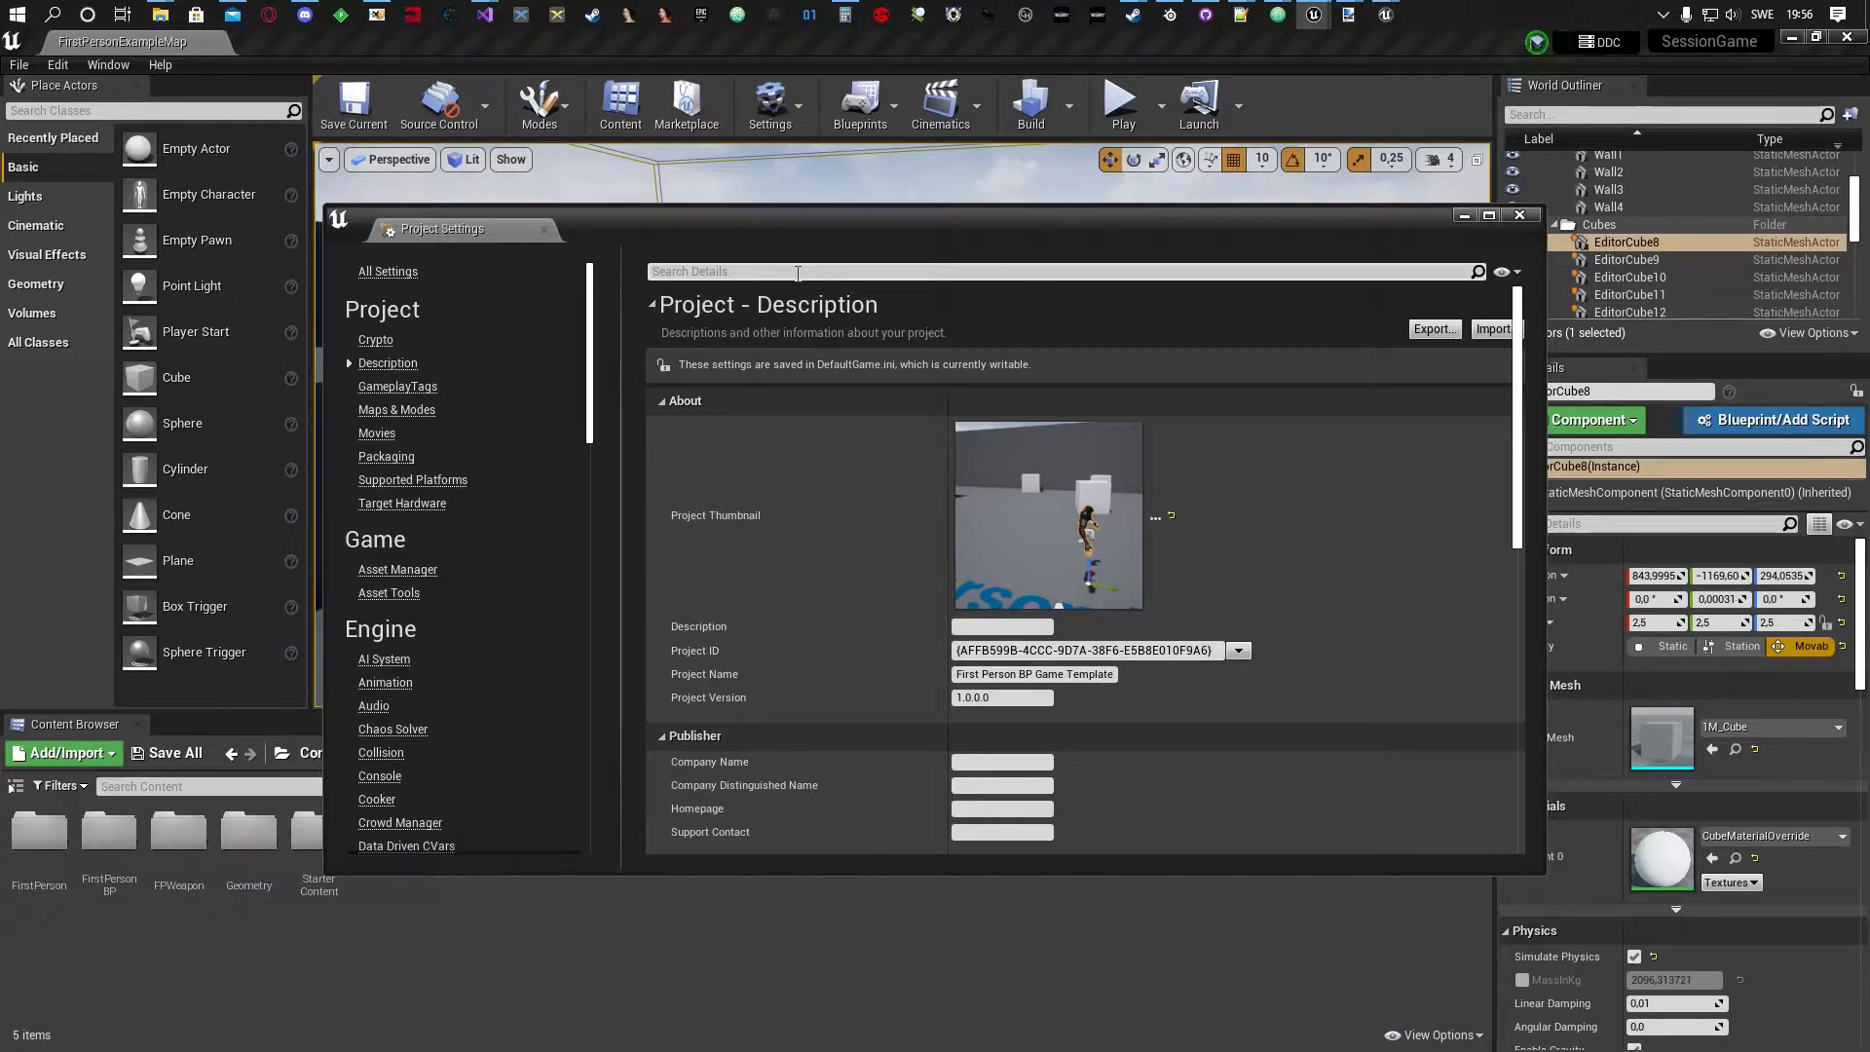
text(share)
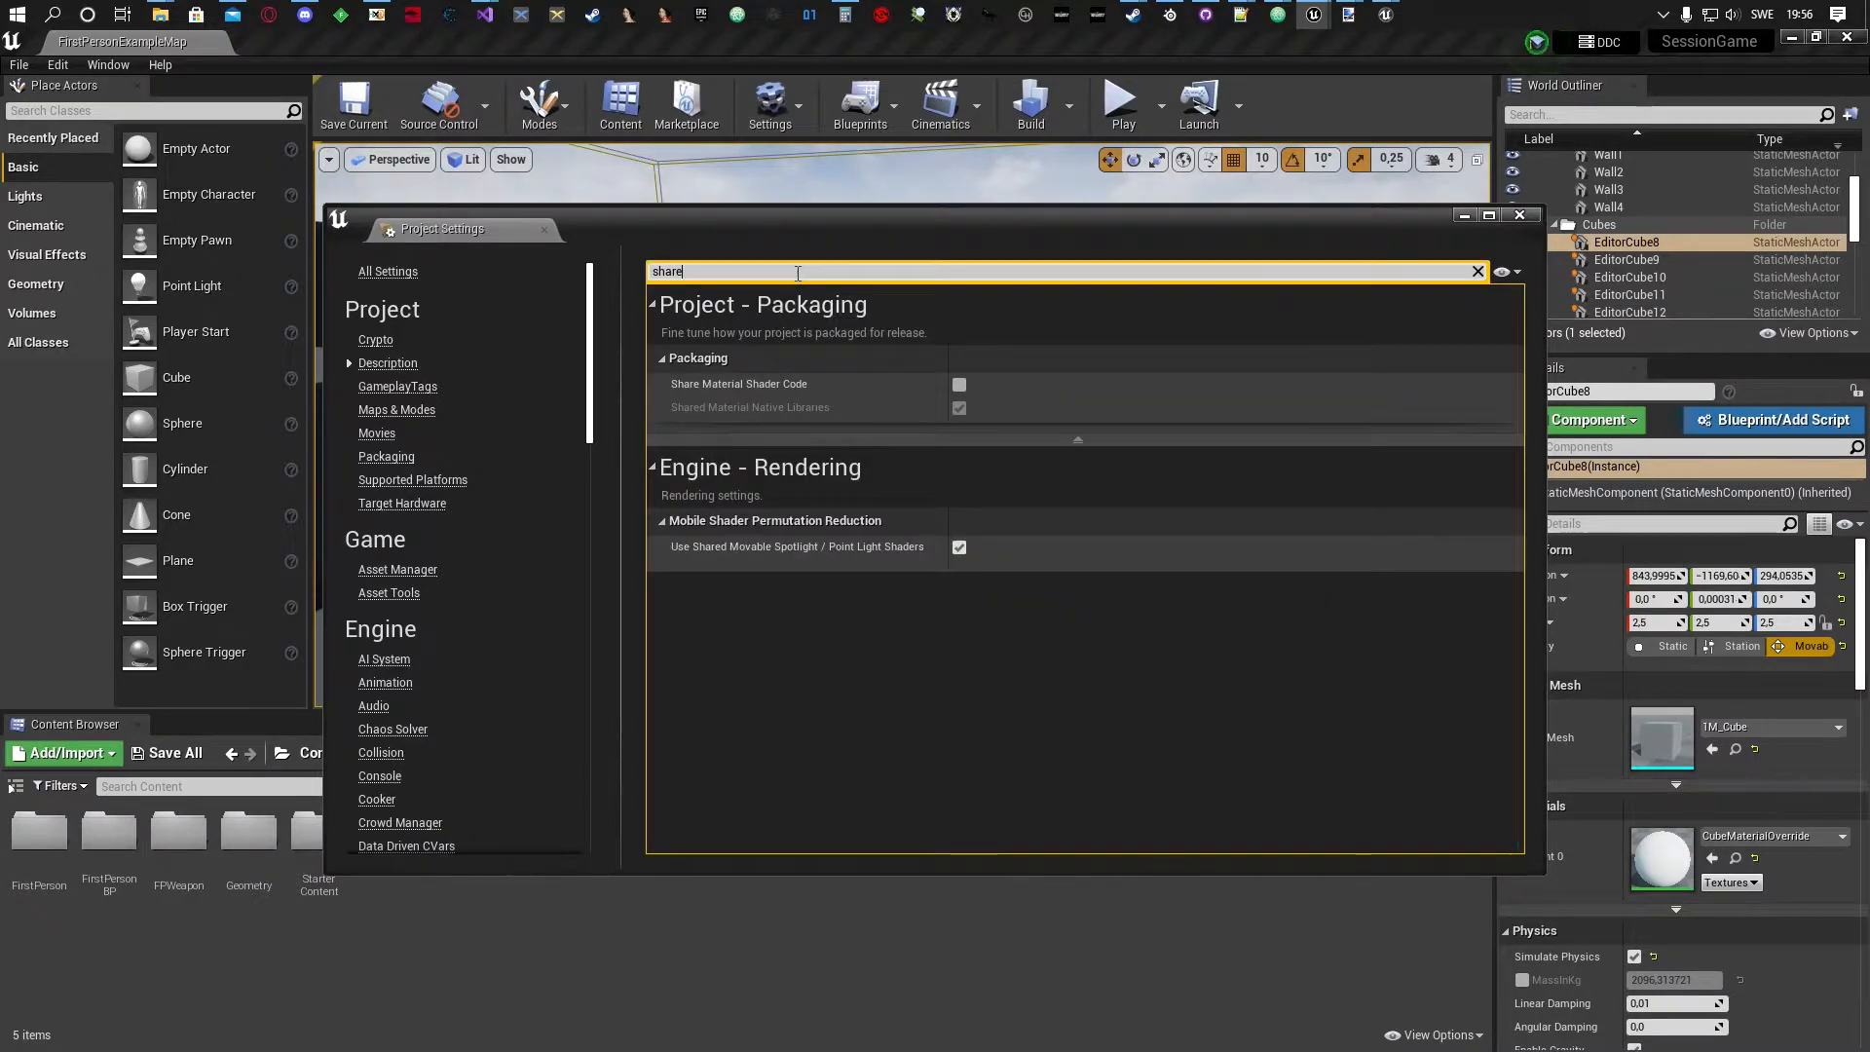
mouse_move(720, 390)
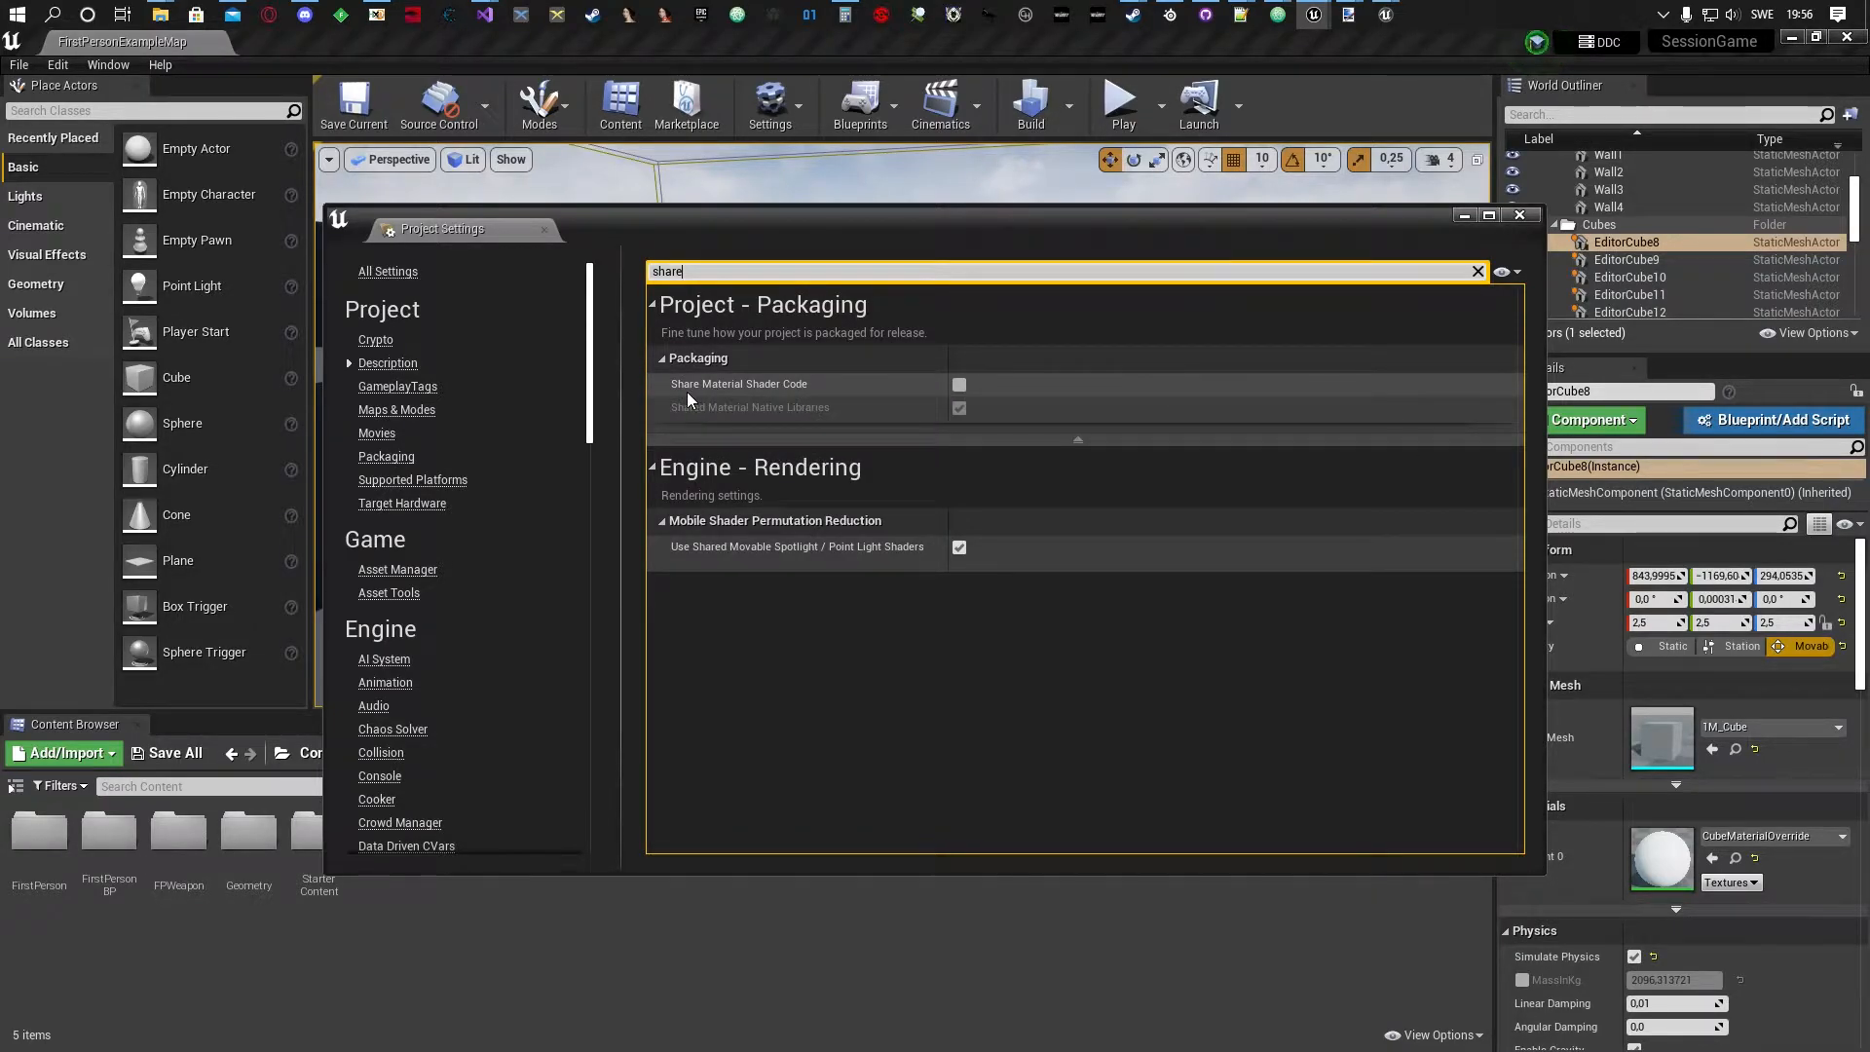
Toggle Share Material Shader Code on and back off, and close the project settings with the search cleared.
click(959, 385)
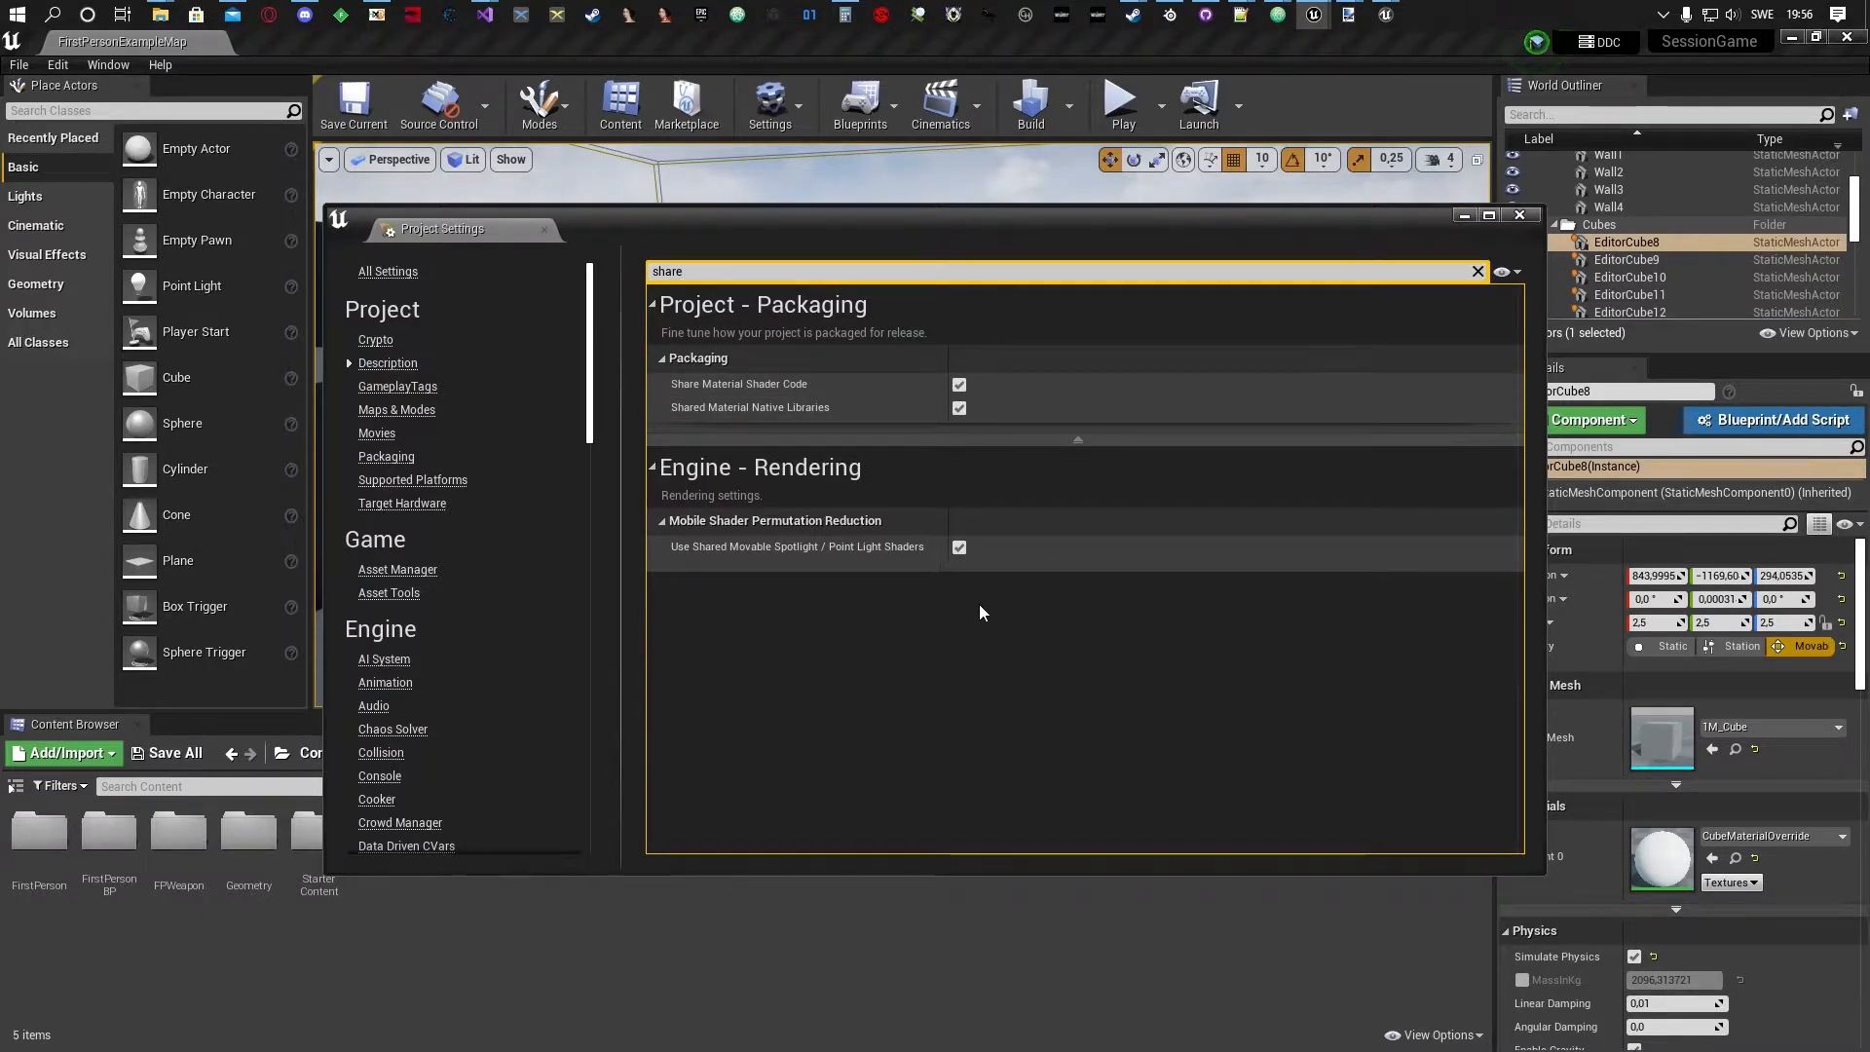
click(960, 384)
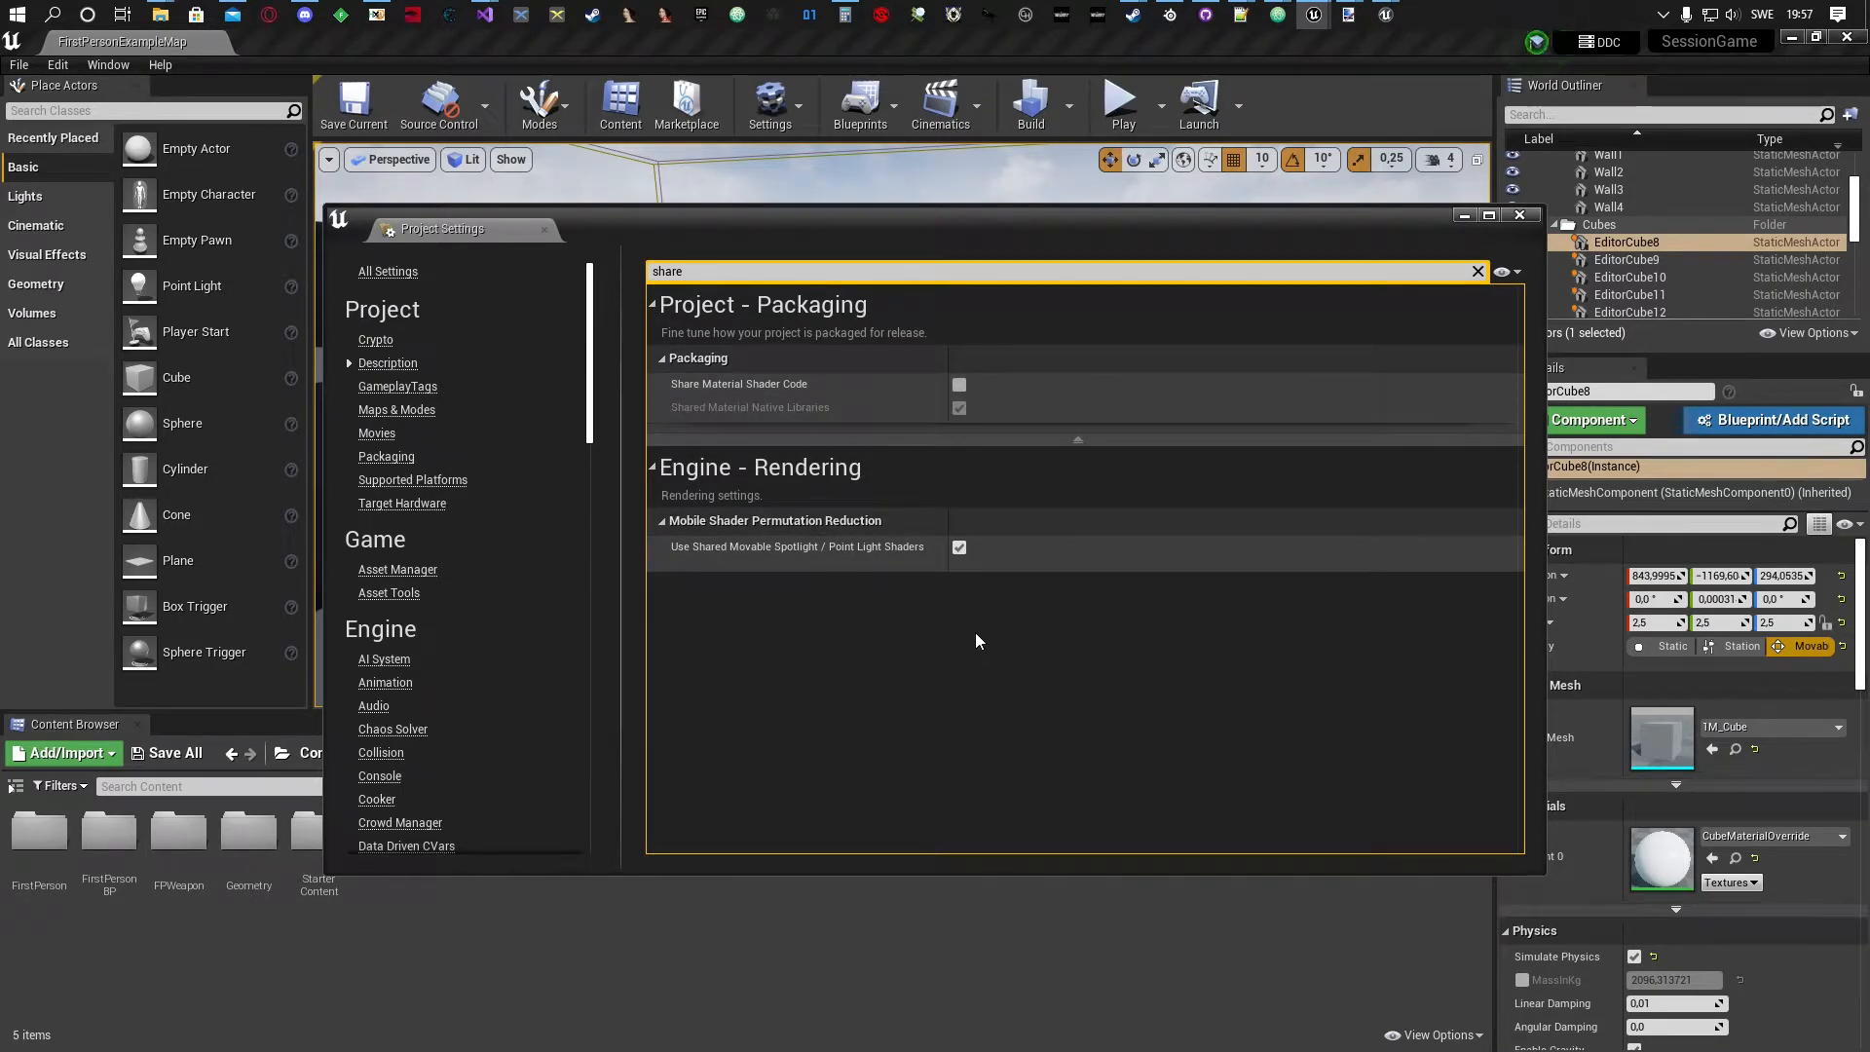
click(959, 385)
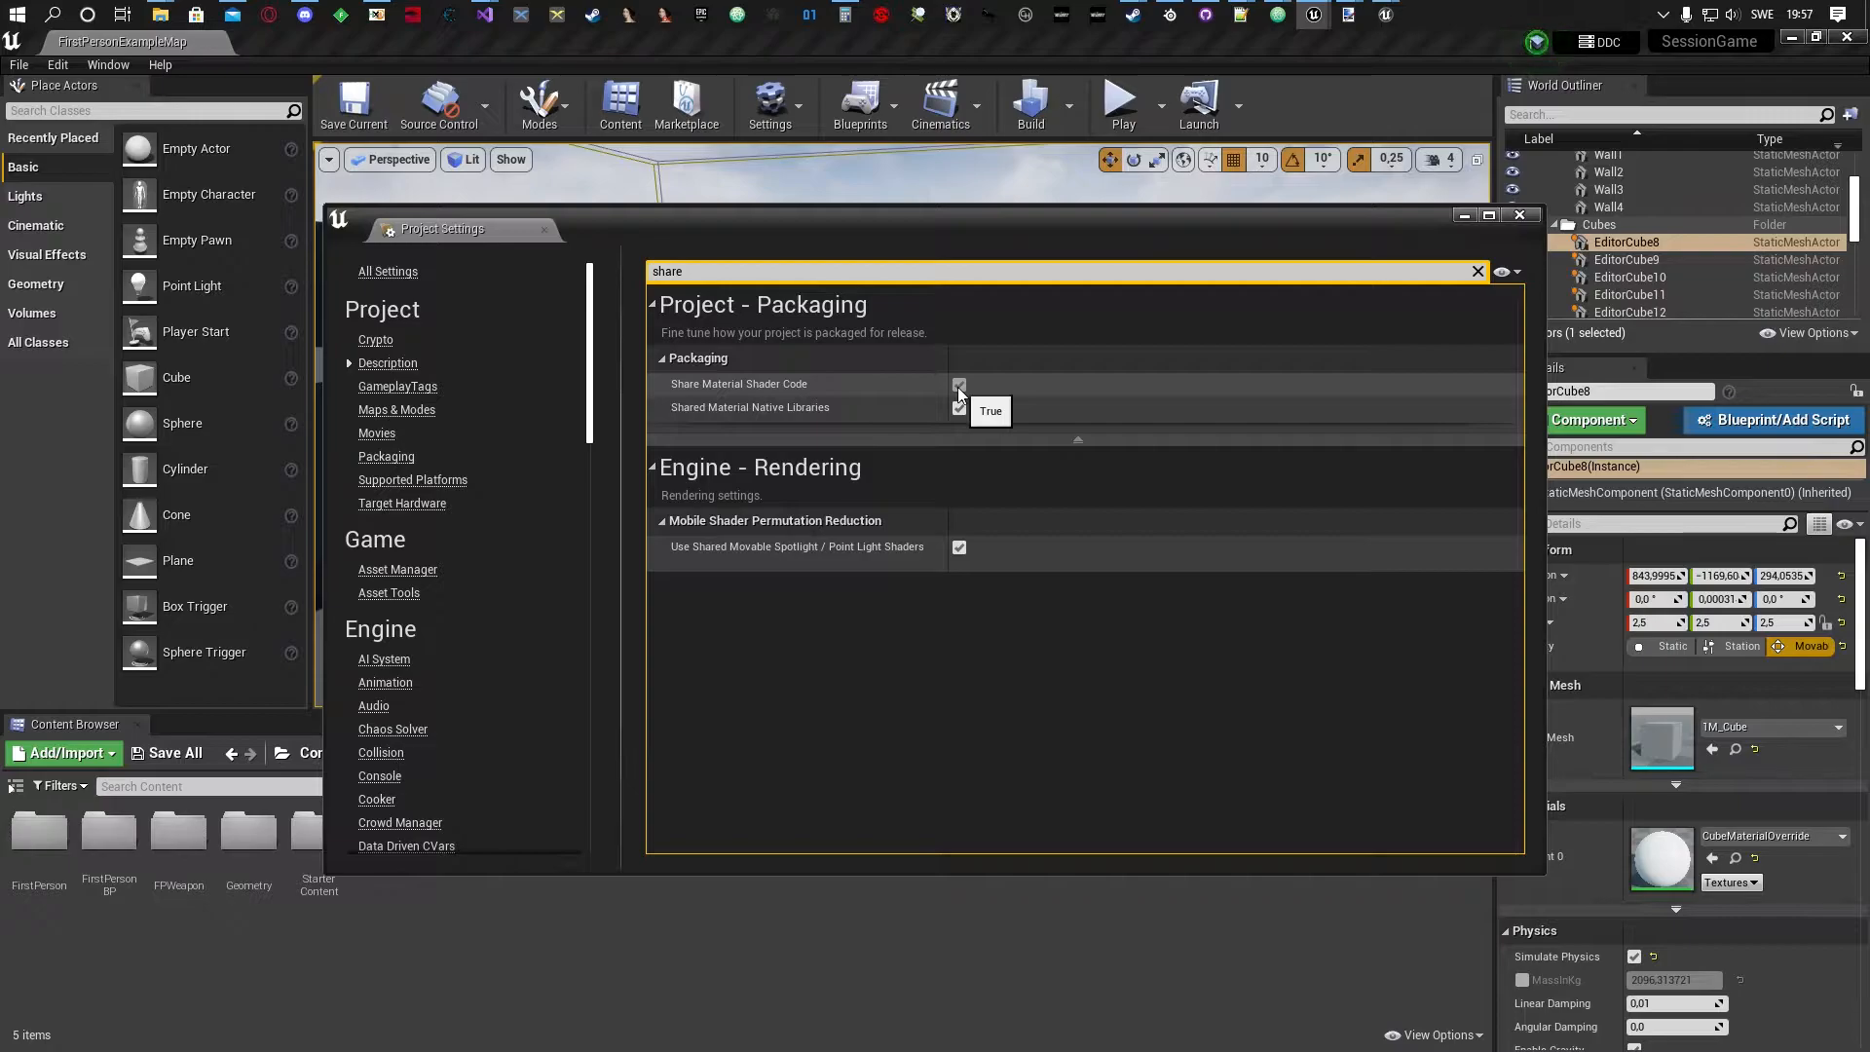
click(958, 386)
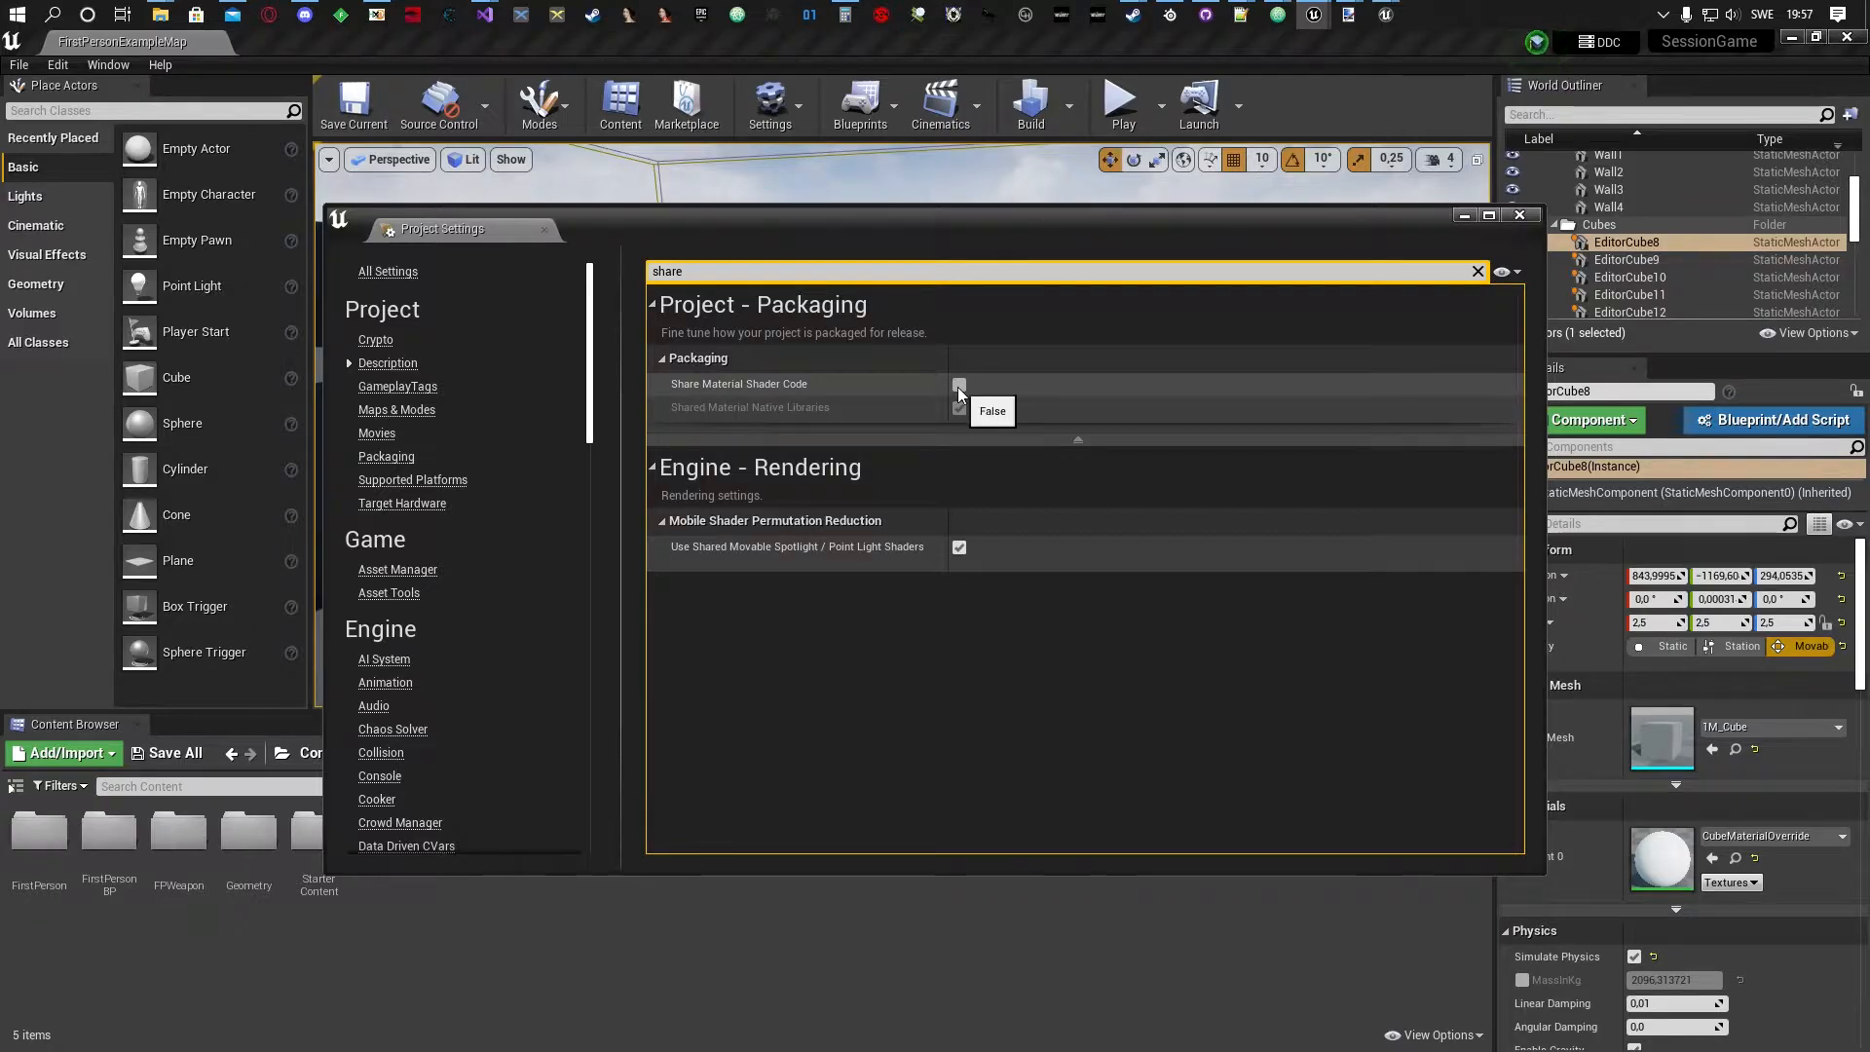
click(959, 385)
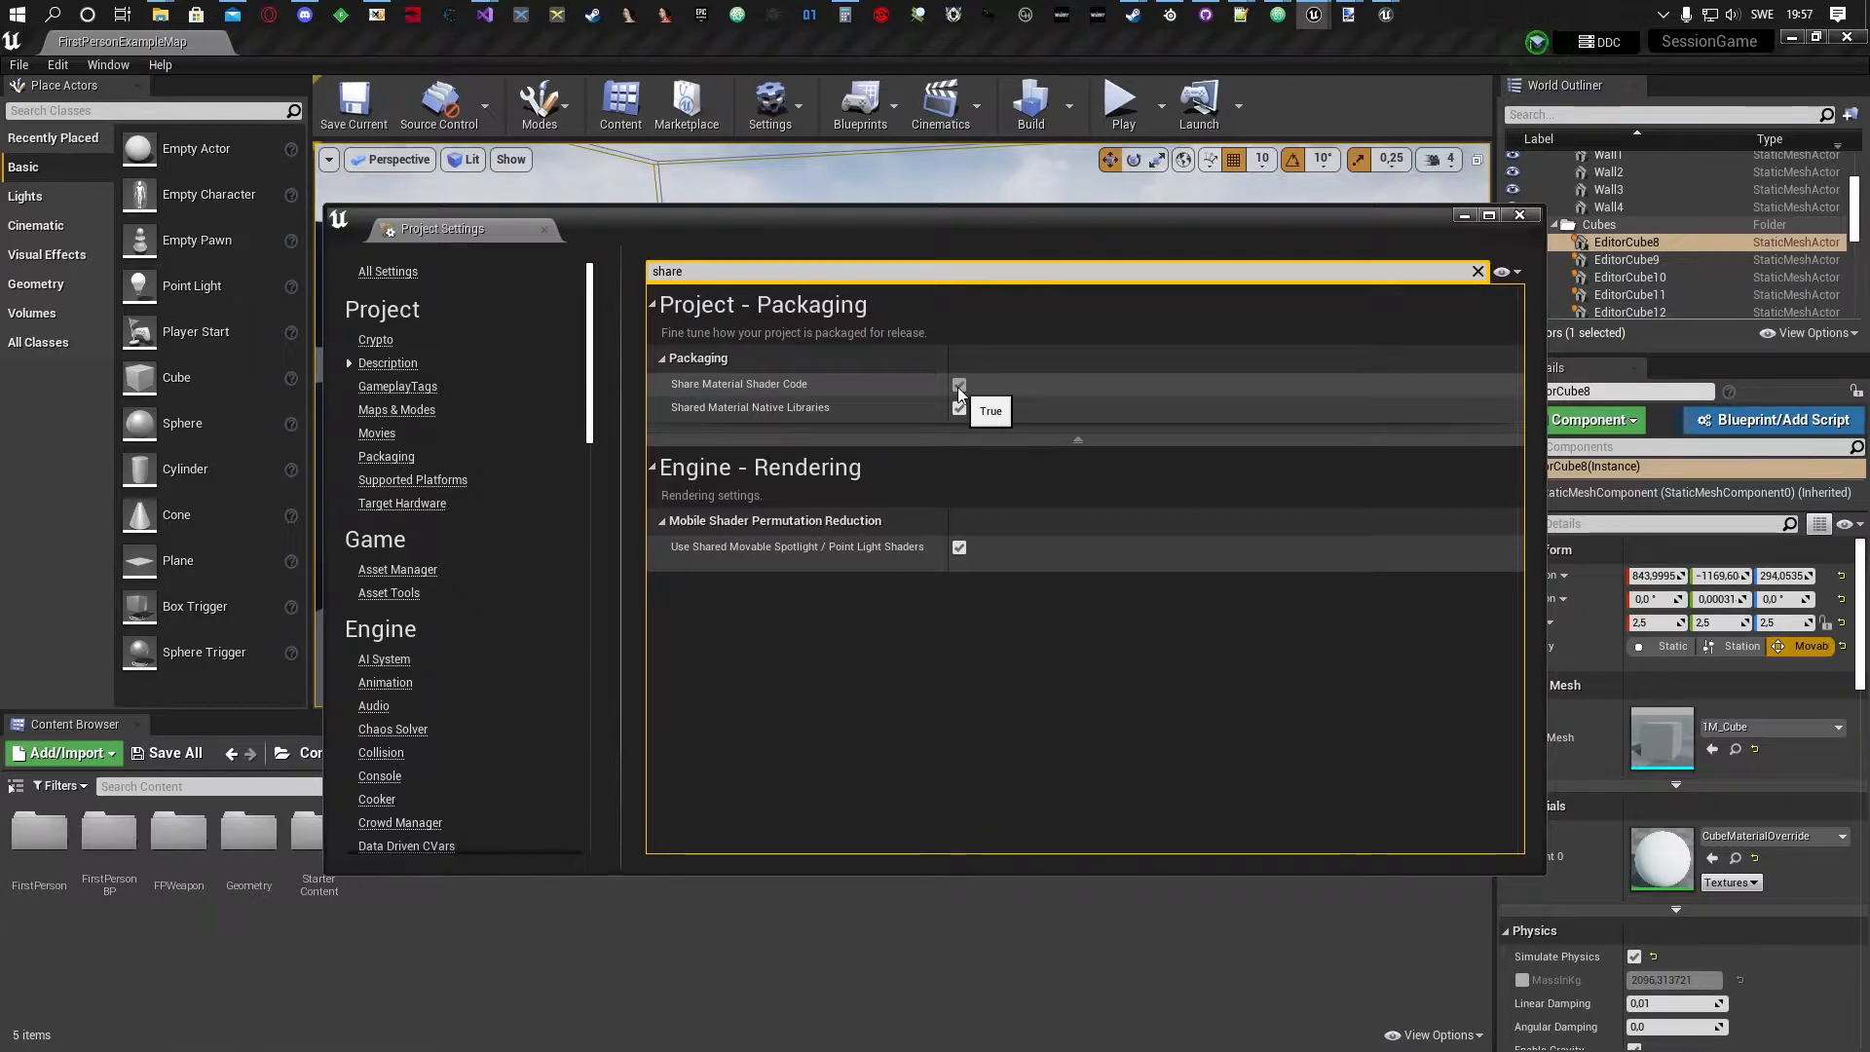
click(959, 386)
click(1478, 271)
click(1520, 216)
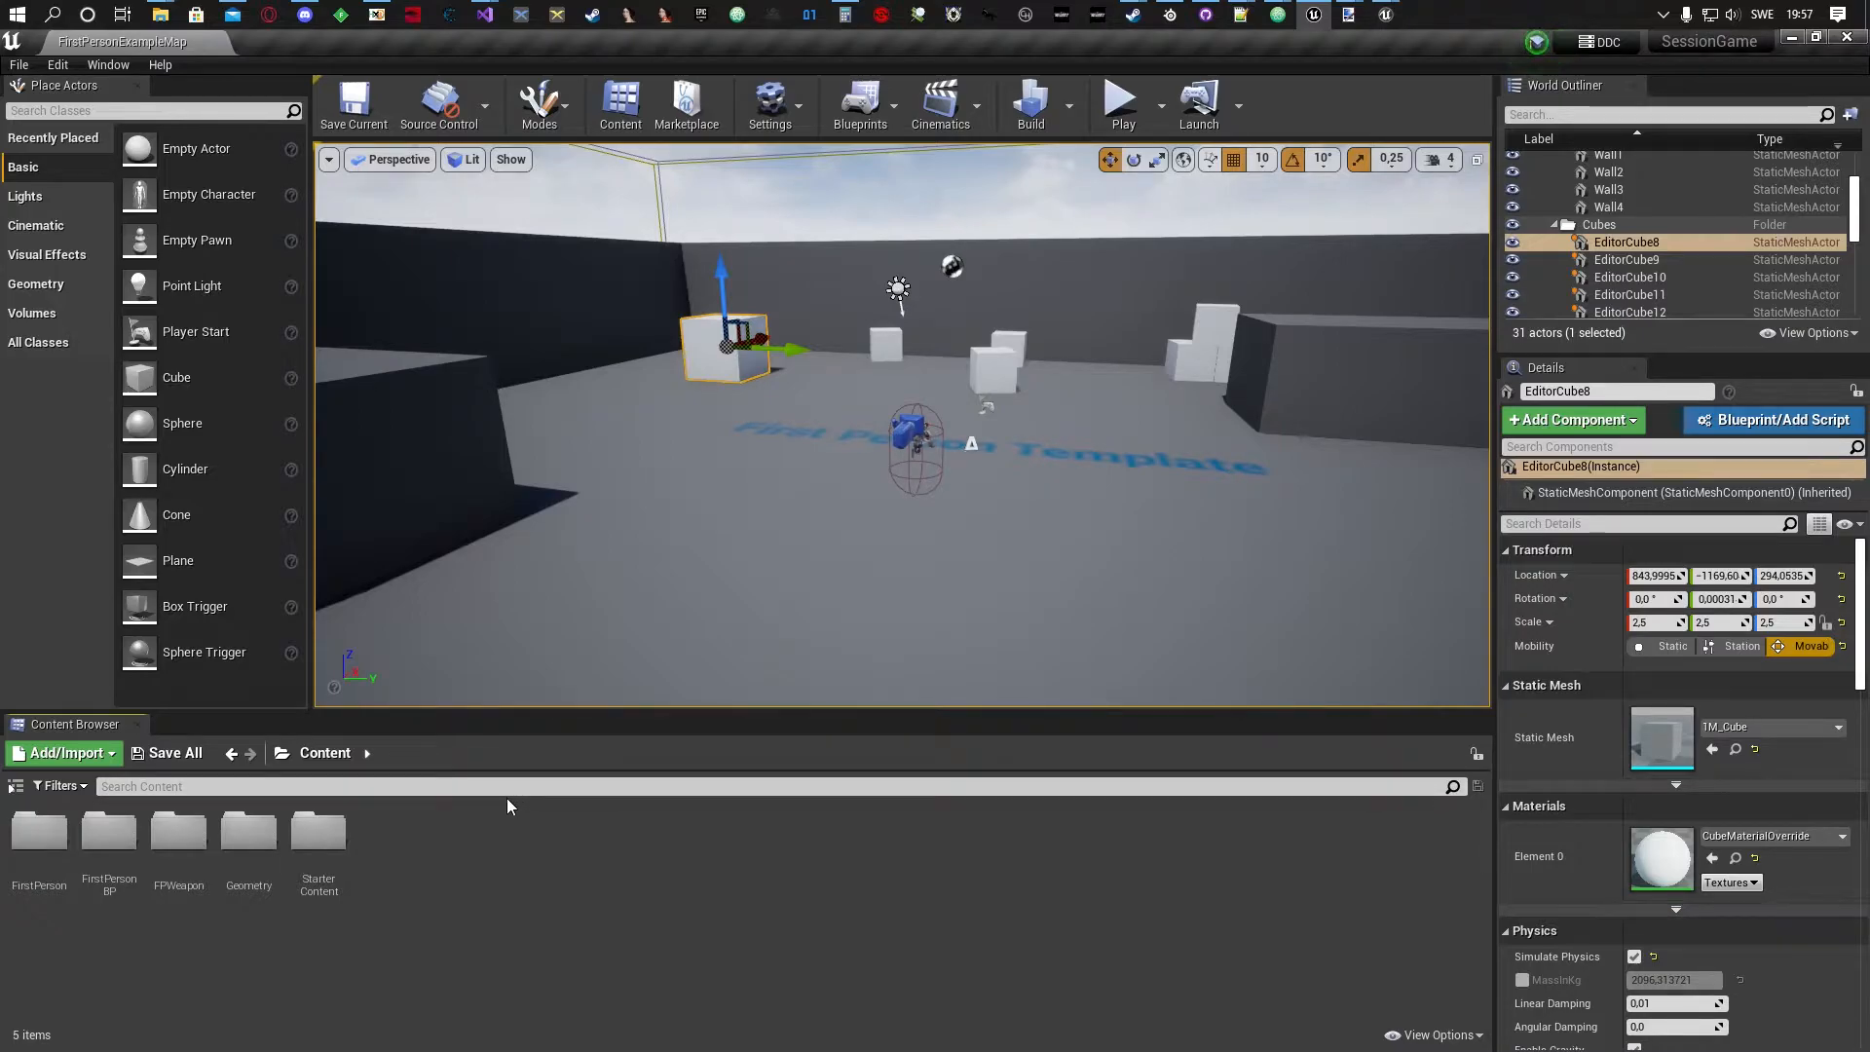
Create a folder named Character in the project's Content folder, copying the name from the exported Game folder in File Explorer.
right_click(483, 914)
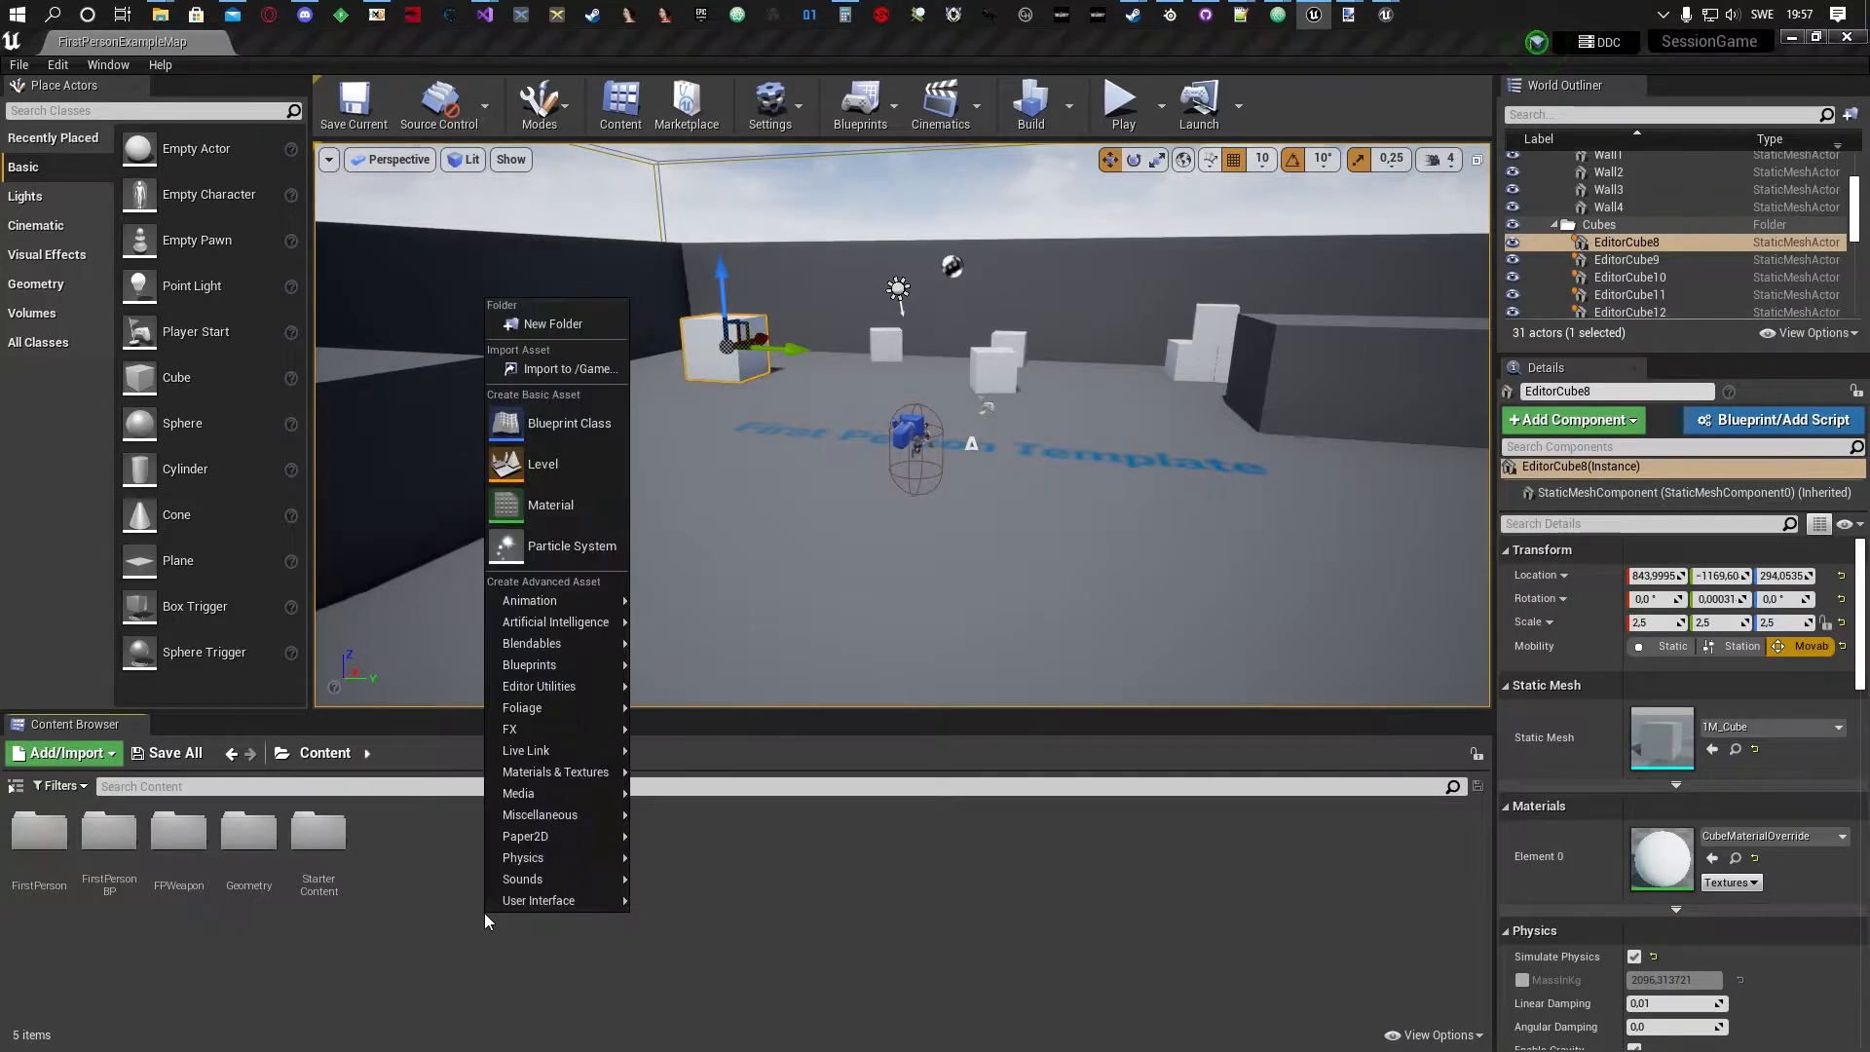
click(569, 325)
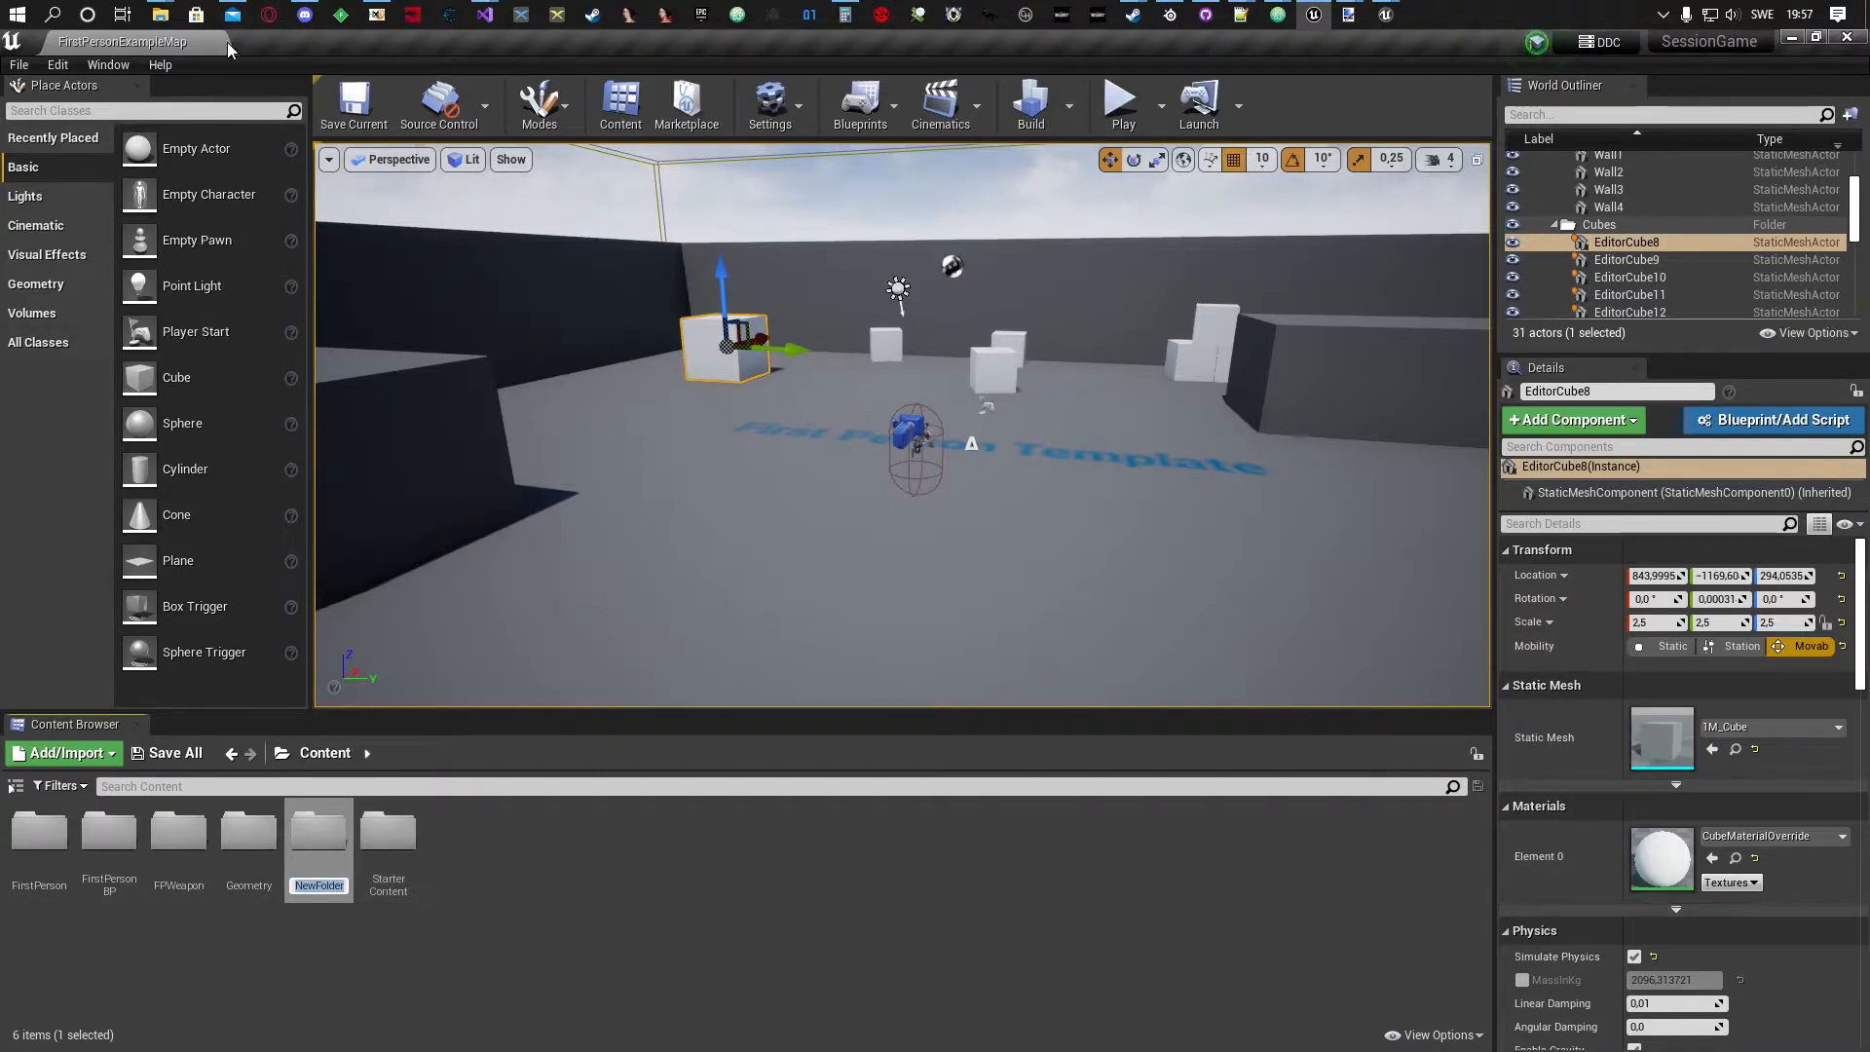
click(159, 15)
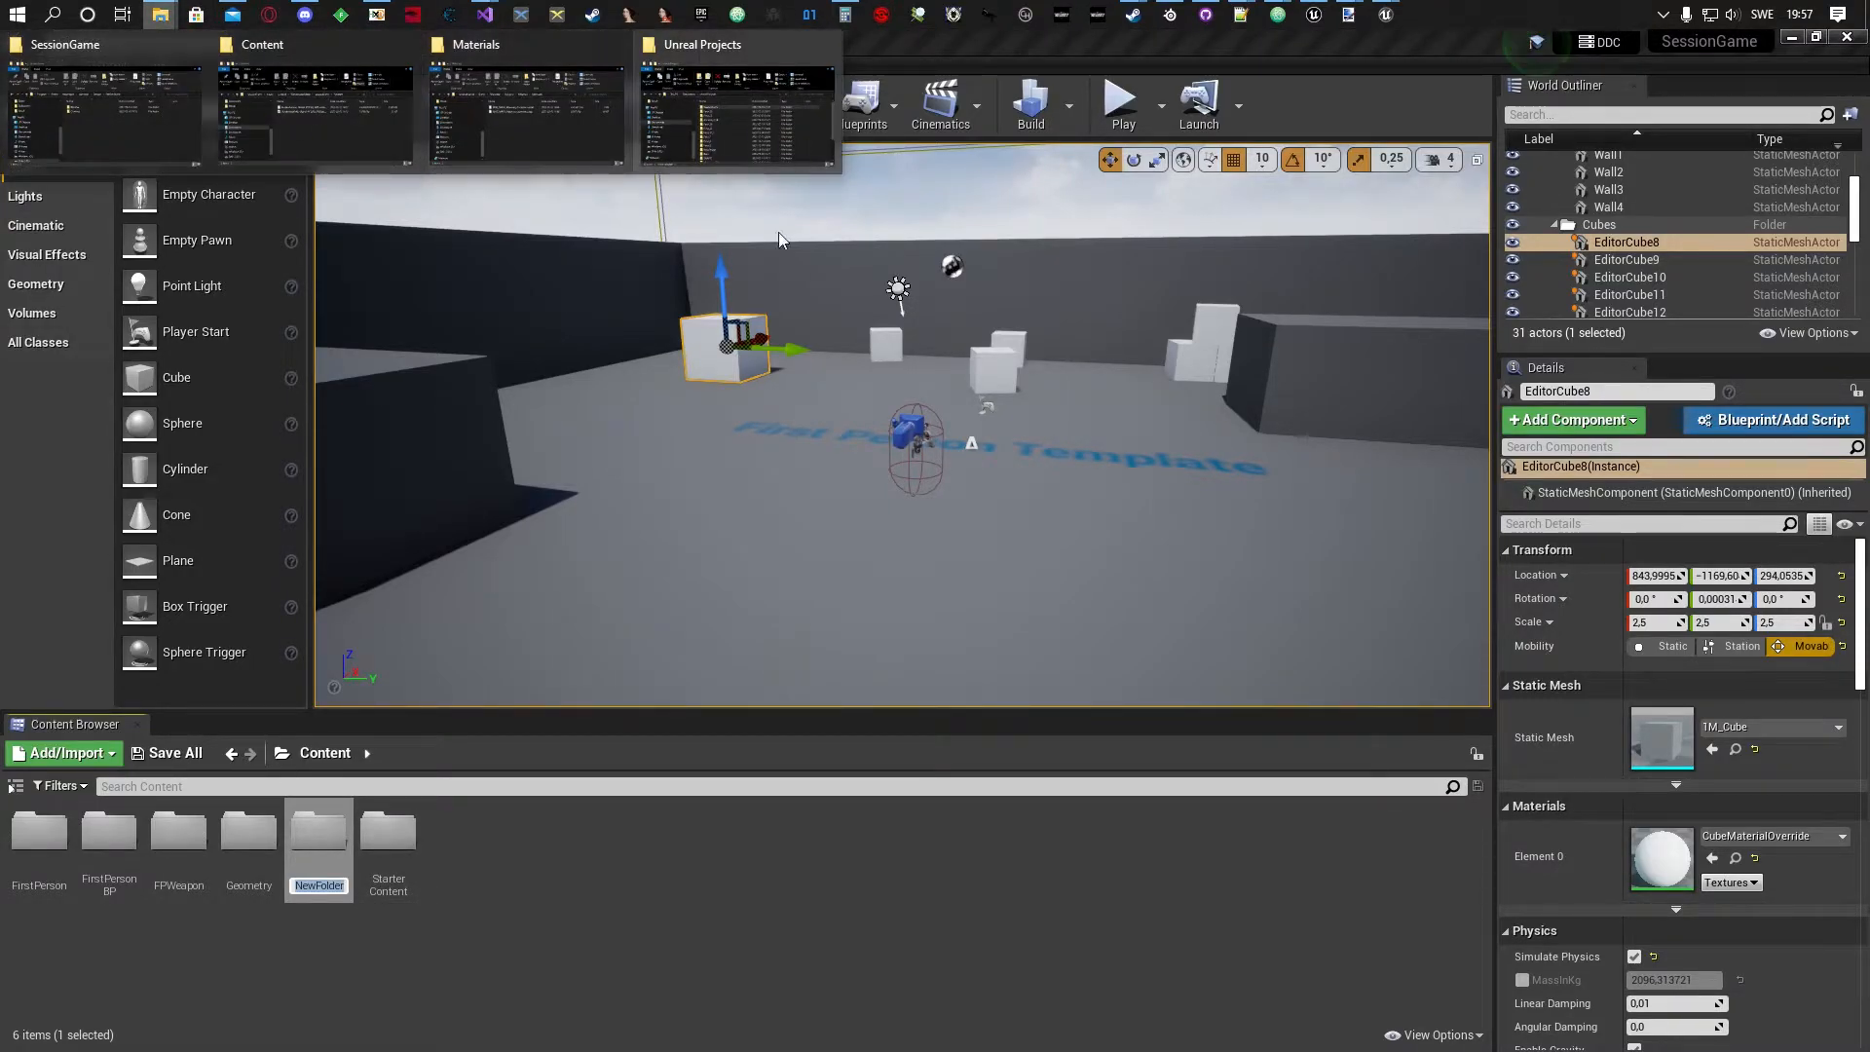
mouse_move(540, 99)
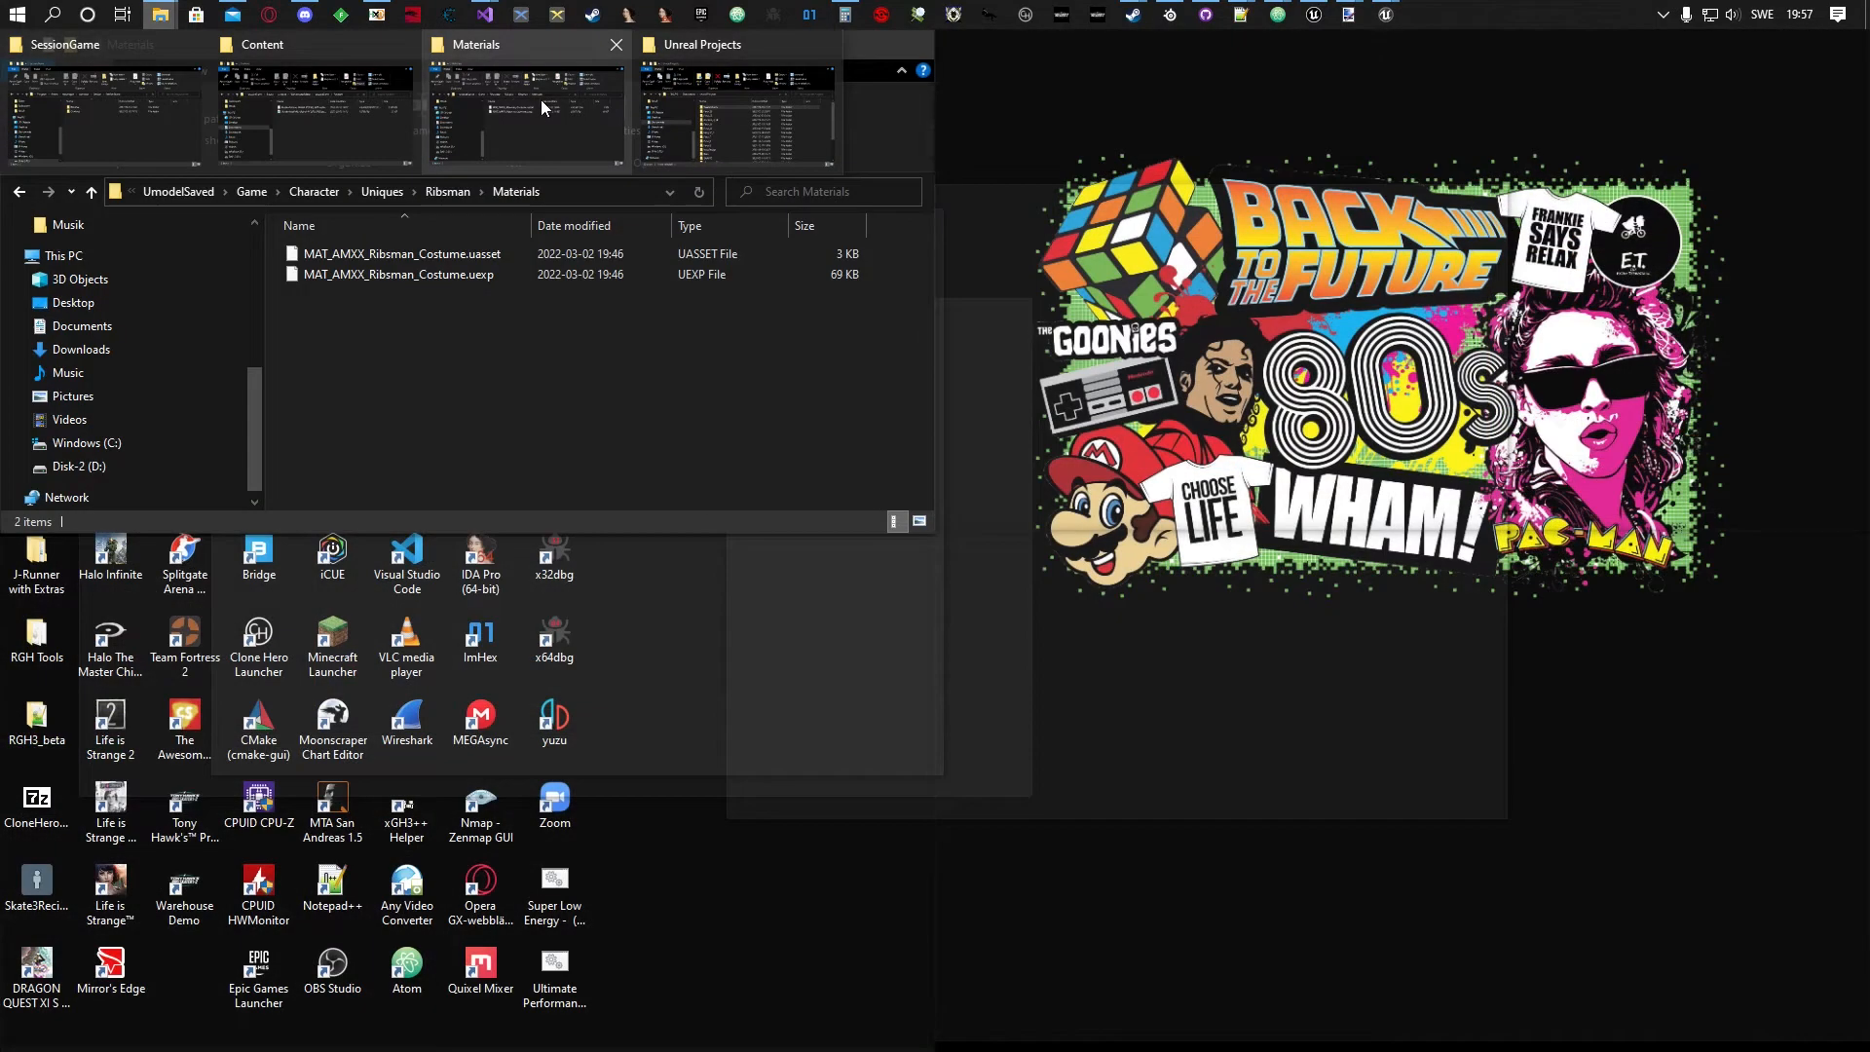
click(541, 99)
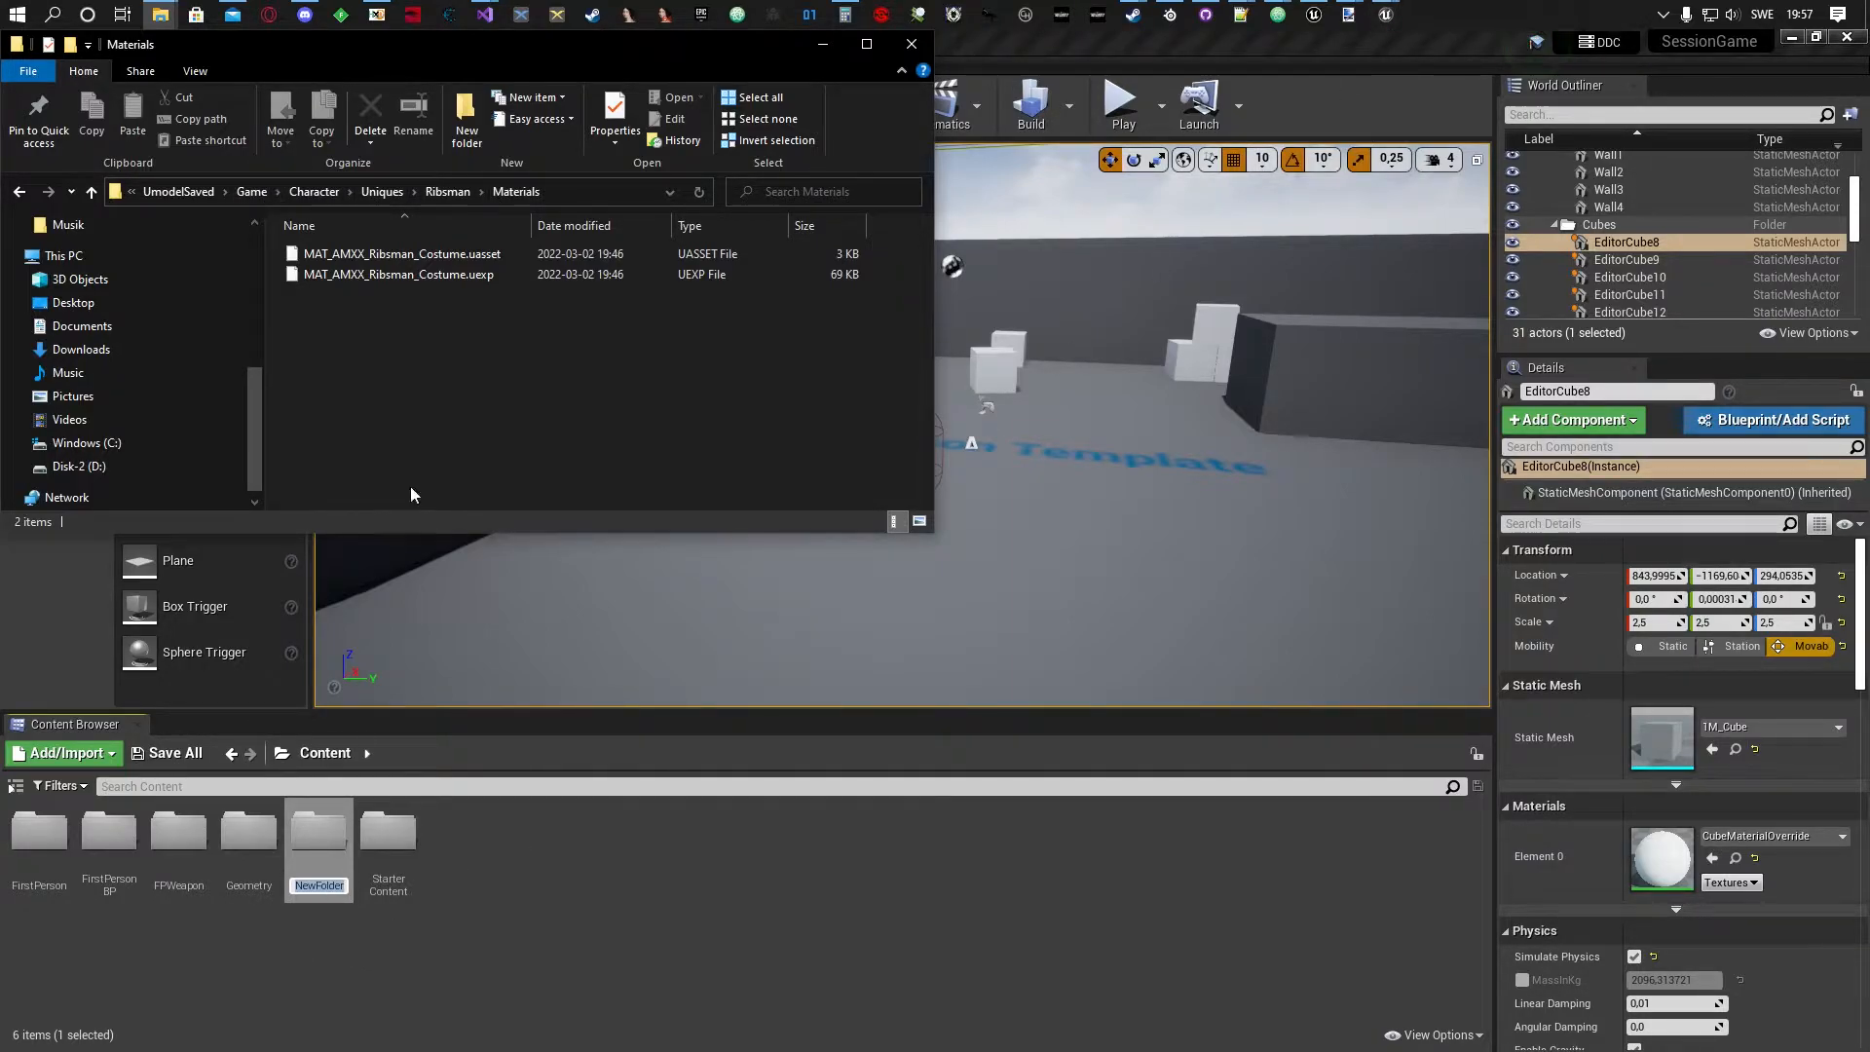
click(332, 191)
click(350, 192)
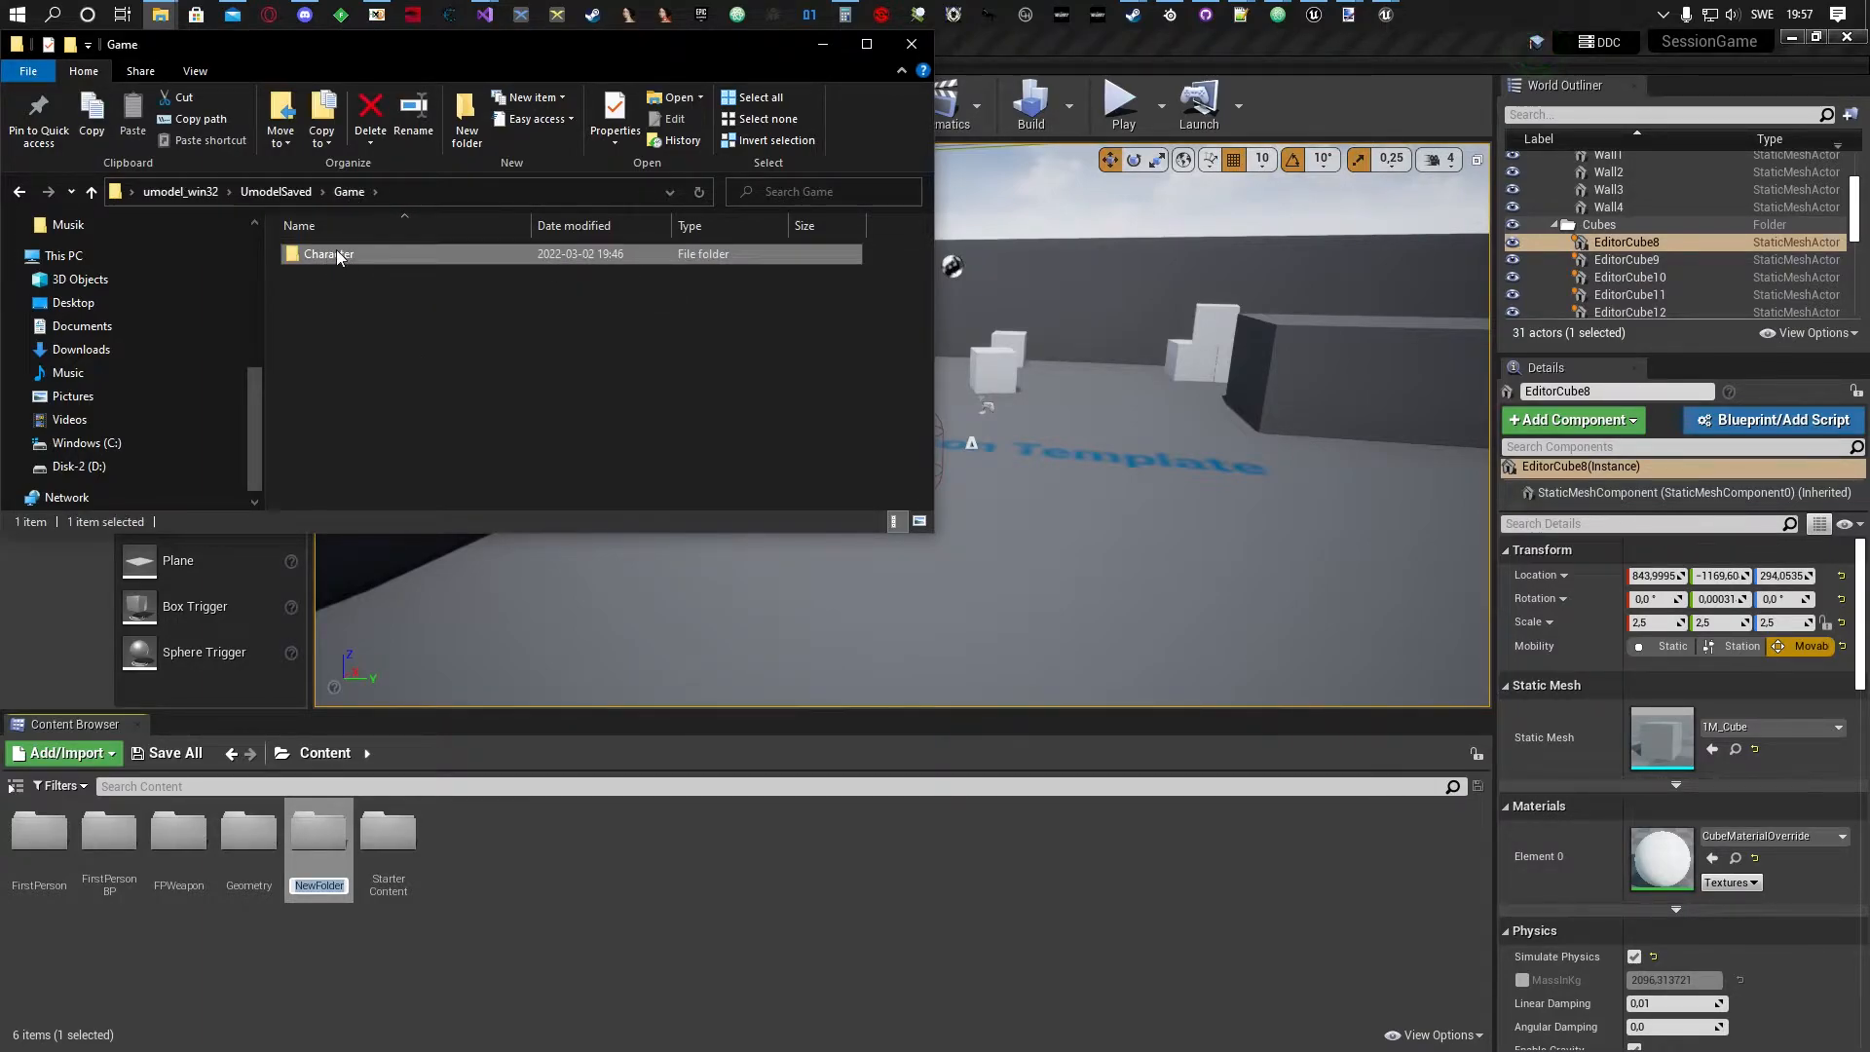
click(336, 252)
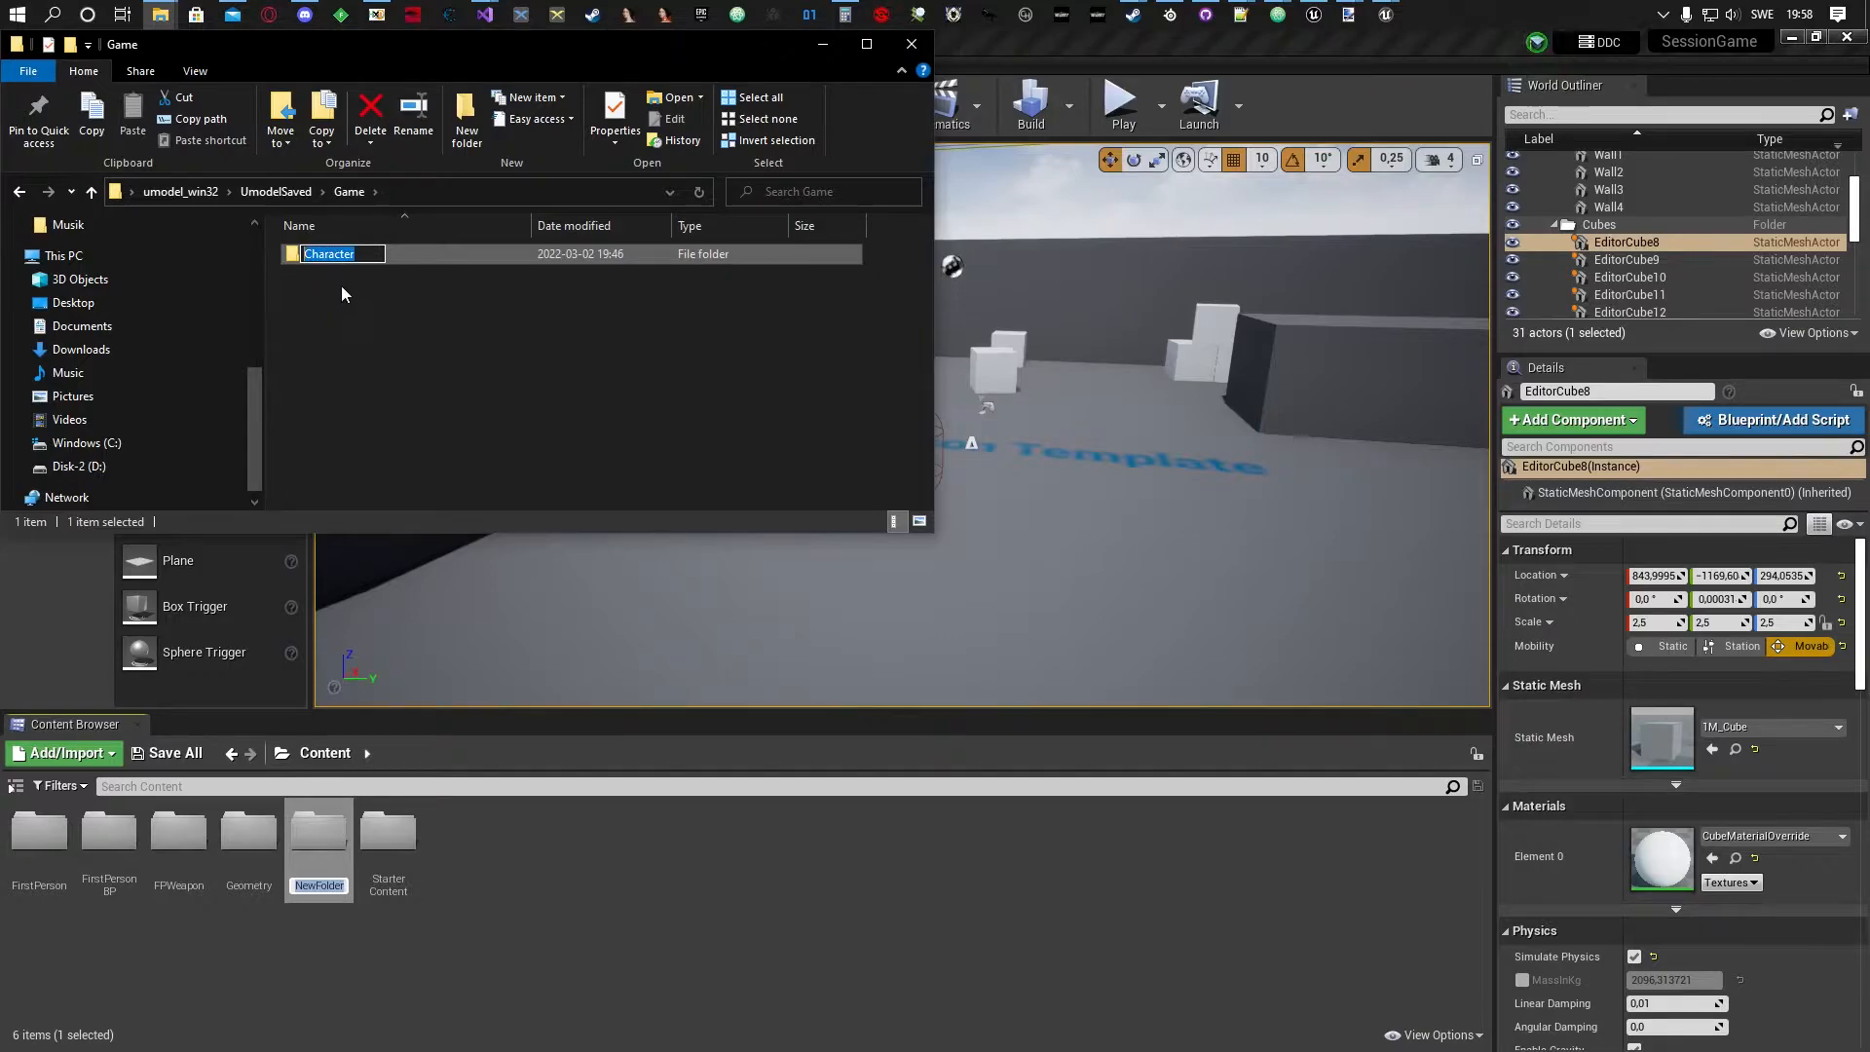
click(368, 335)
click(320, 884)
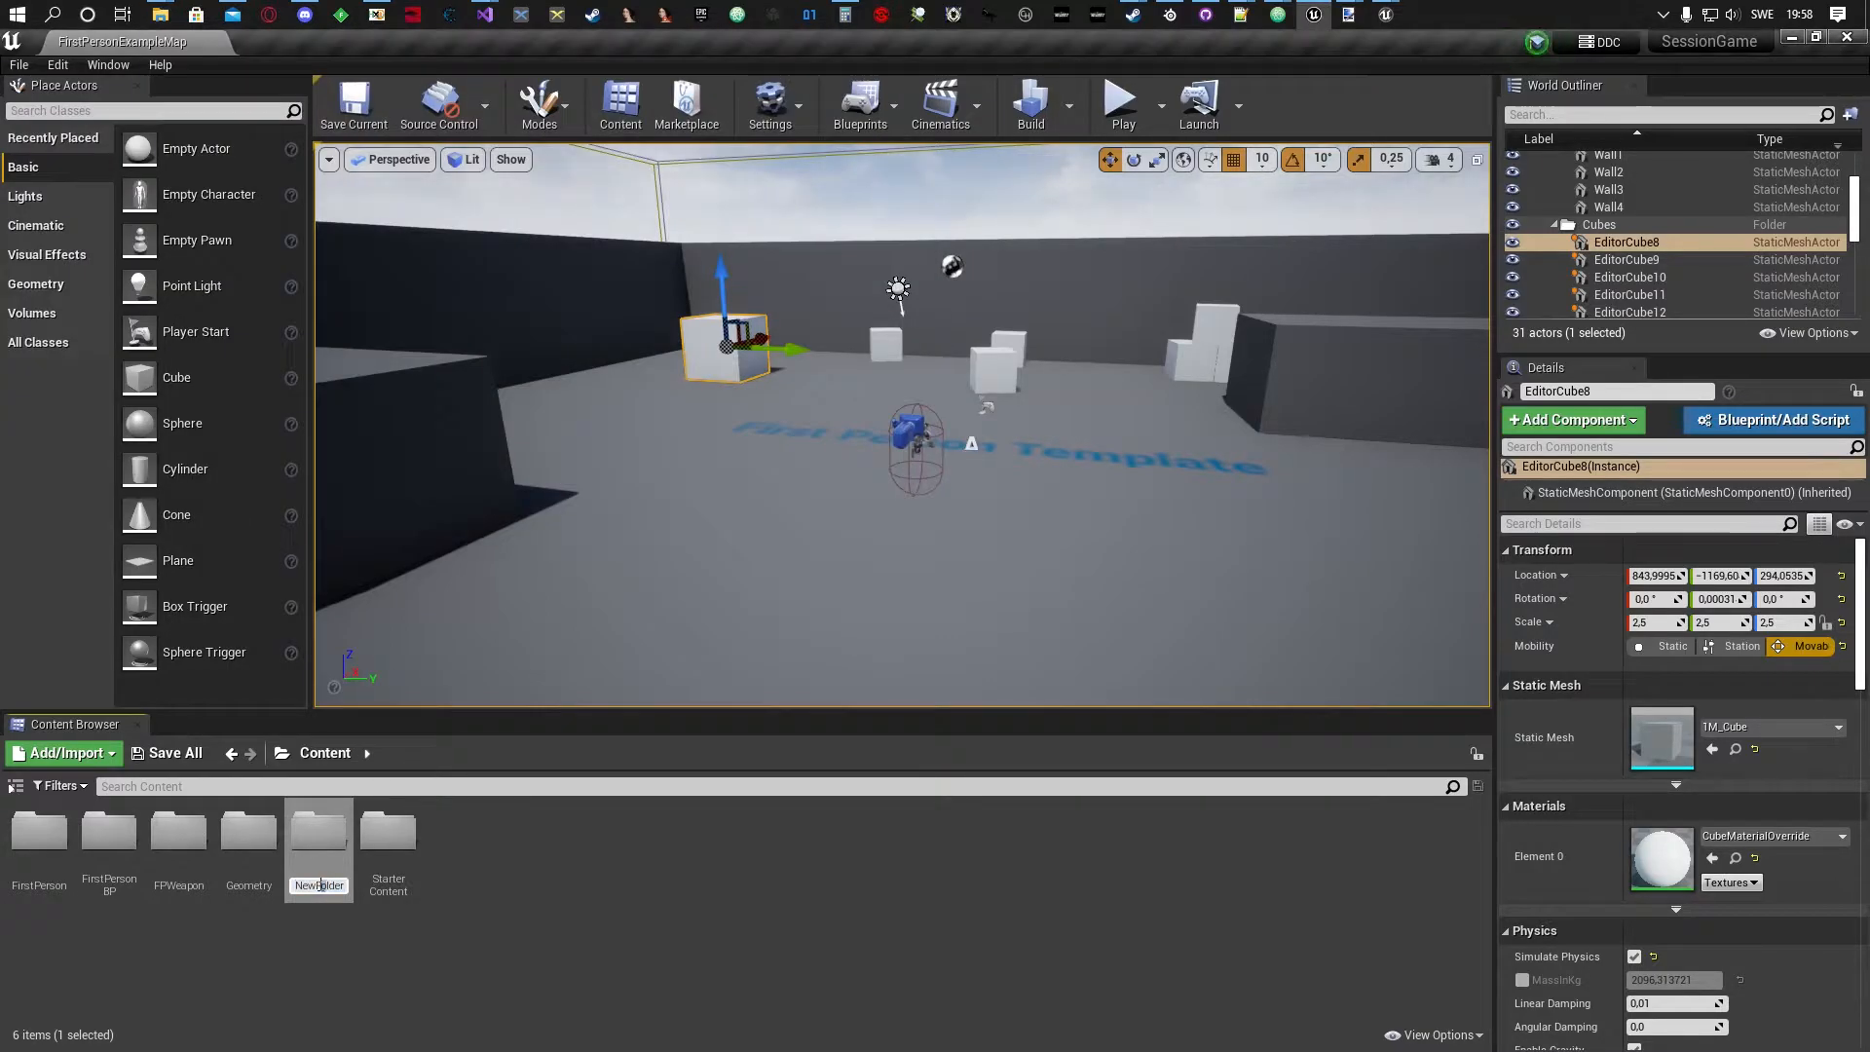
key(Return)
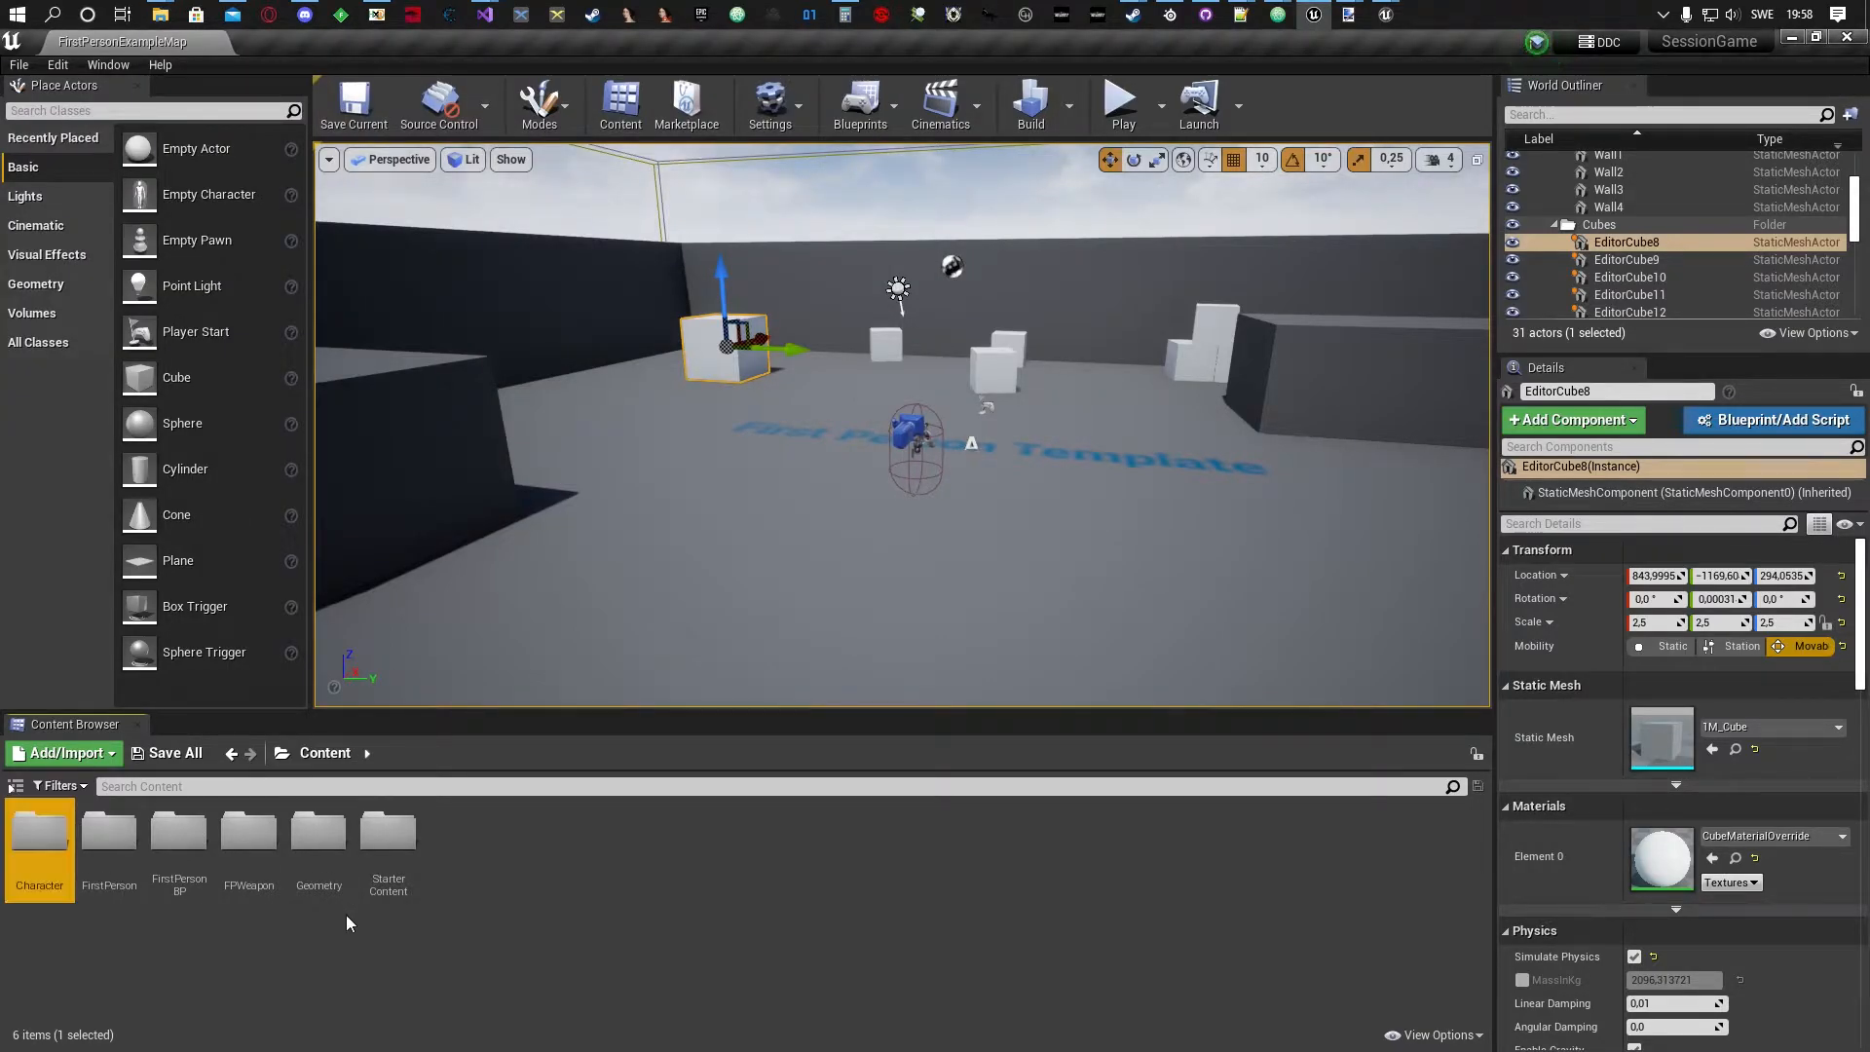
Create a Uniques subfolder inside the project's Character folder, taking its name from the matching exported UmodelSaved folder.
double_click(41, 843)
right_click(200, 881)
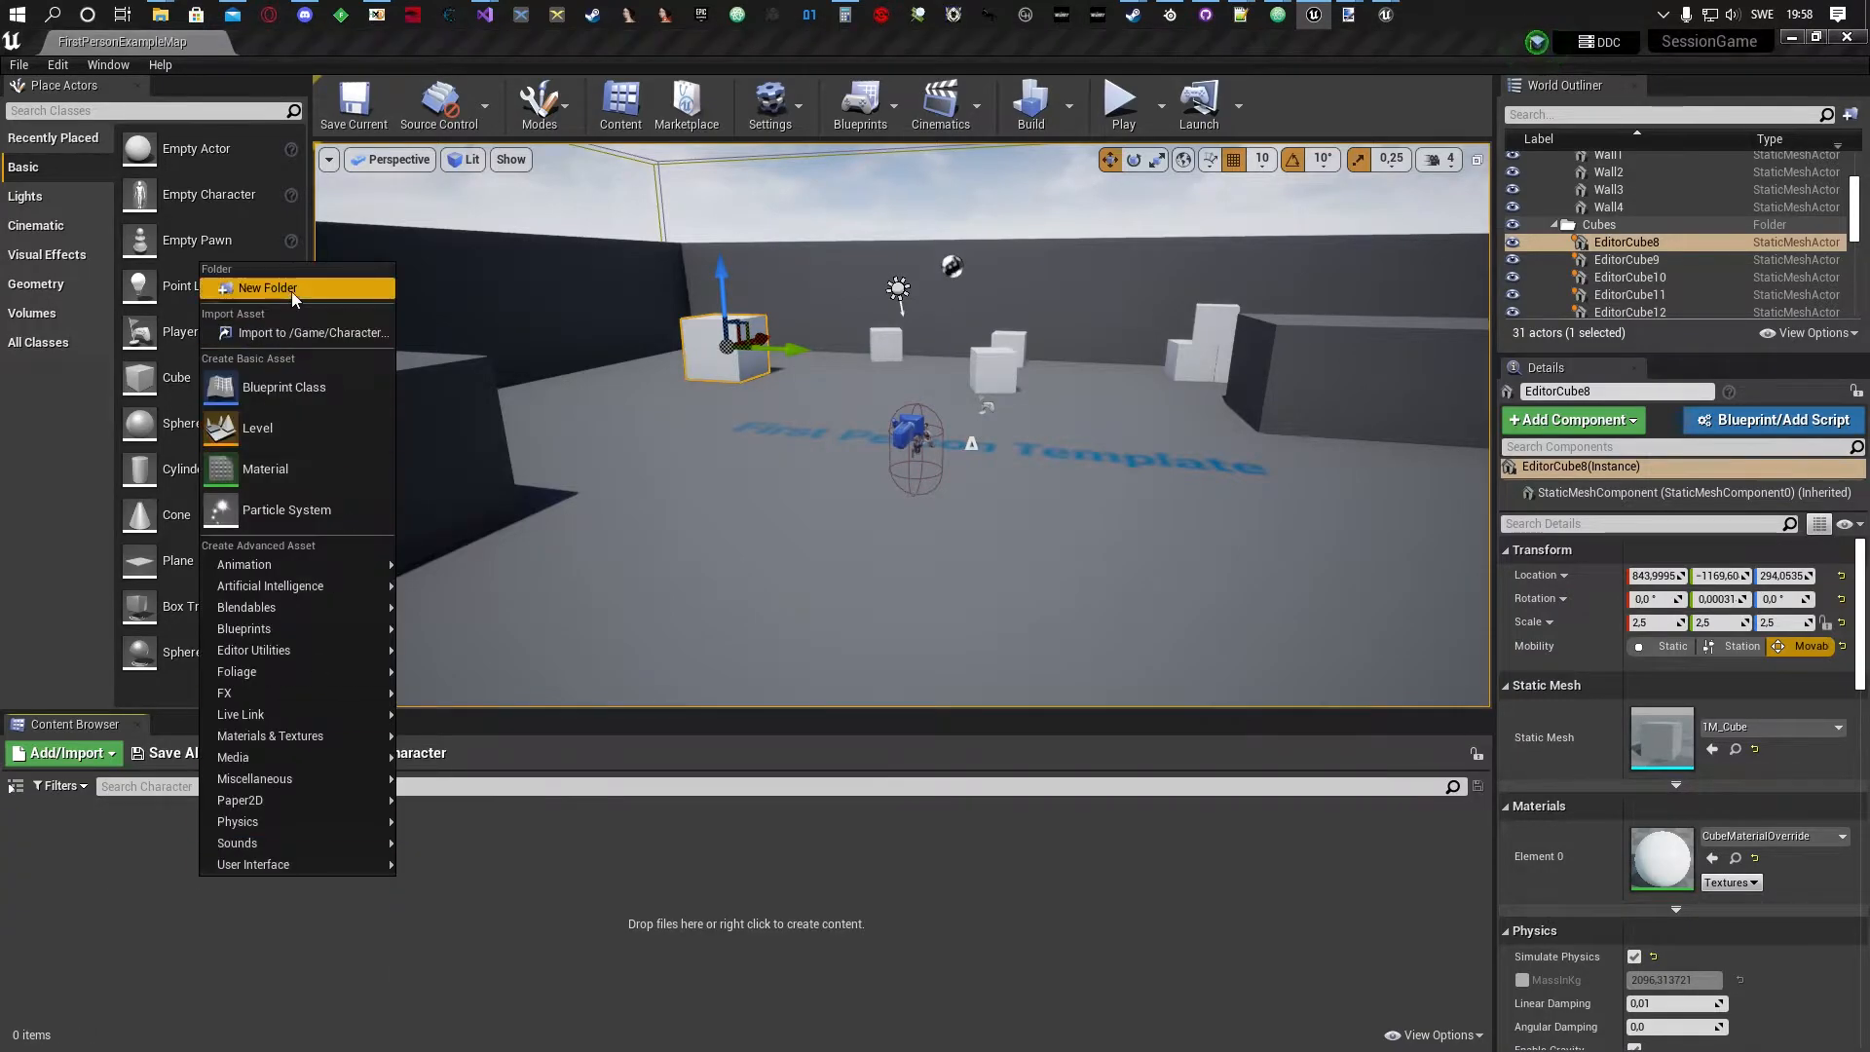
click(283, 294)
mouse_move(161, 10)
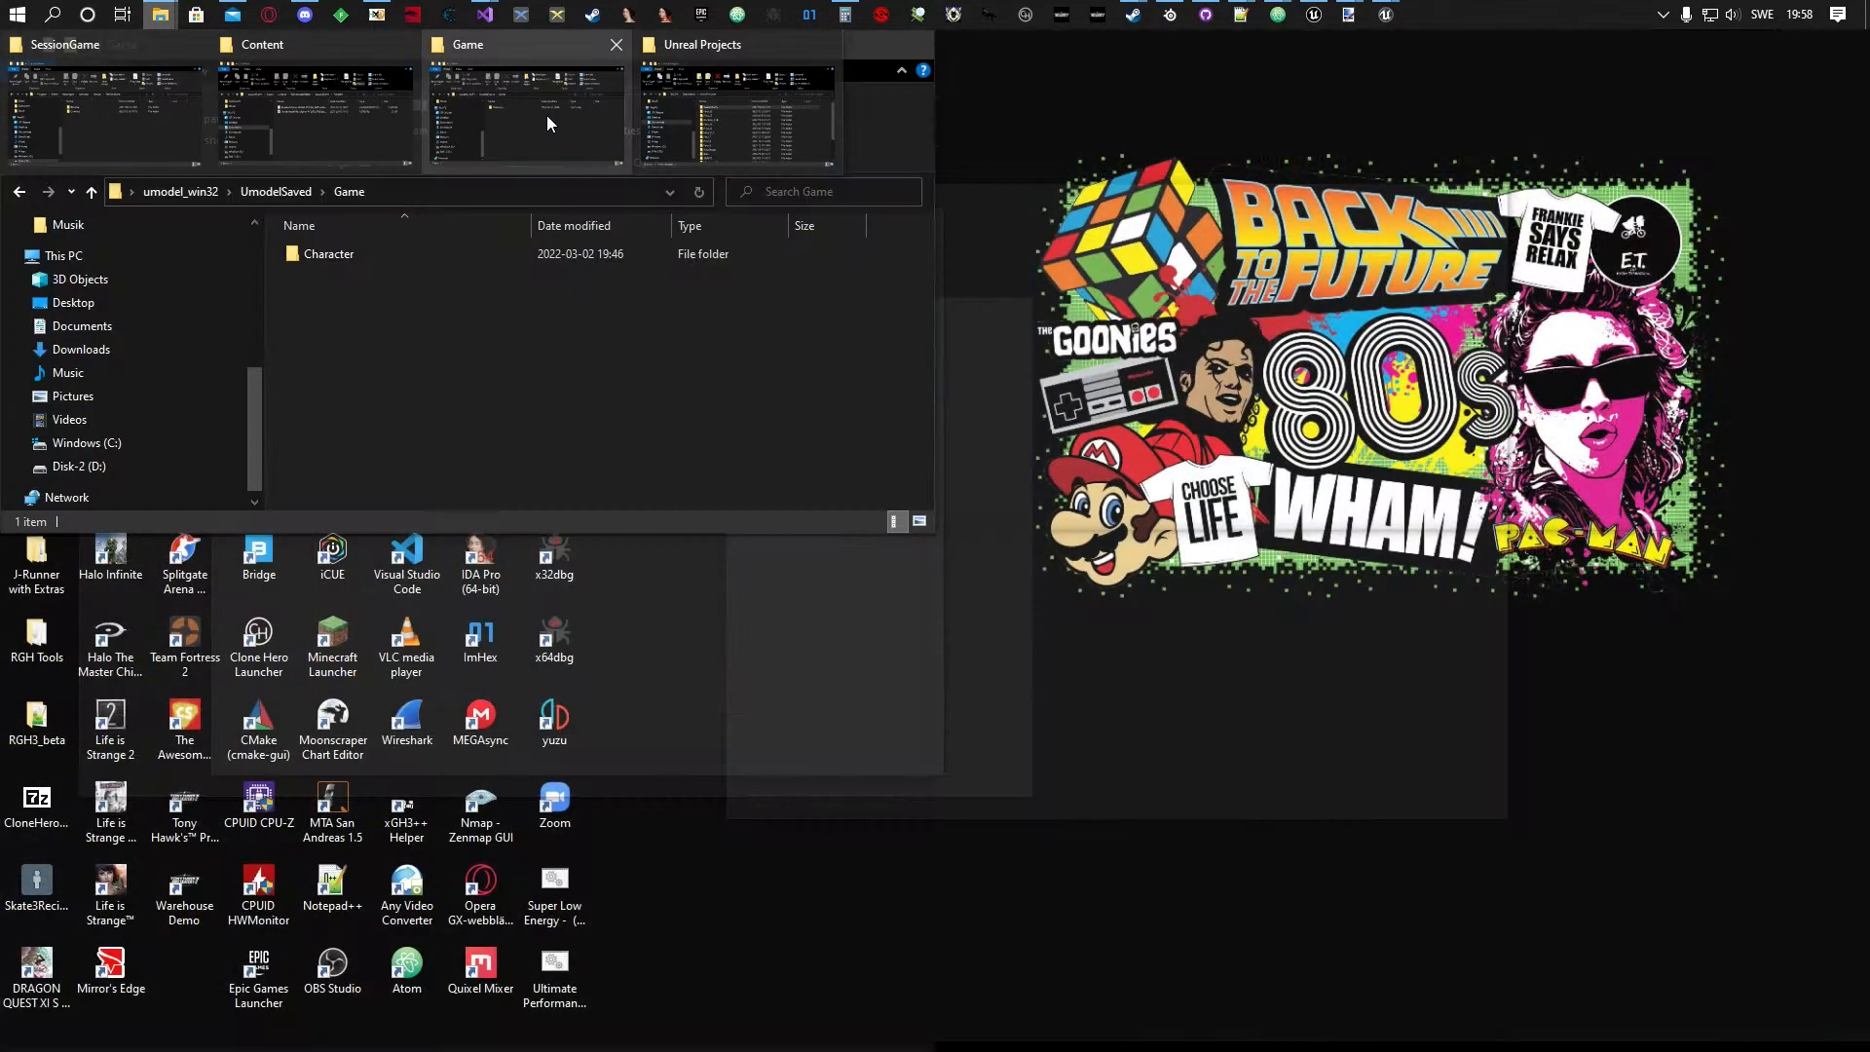
click(547, 115)
double_click(329, 255)
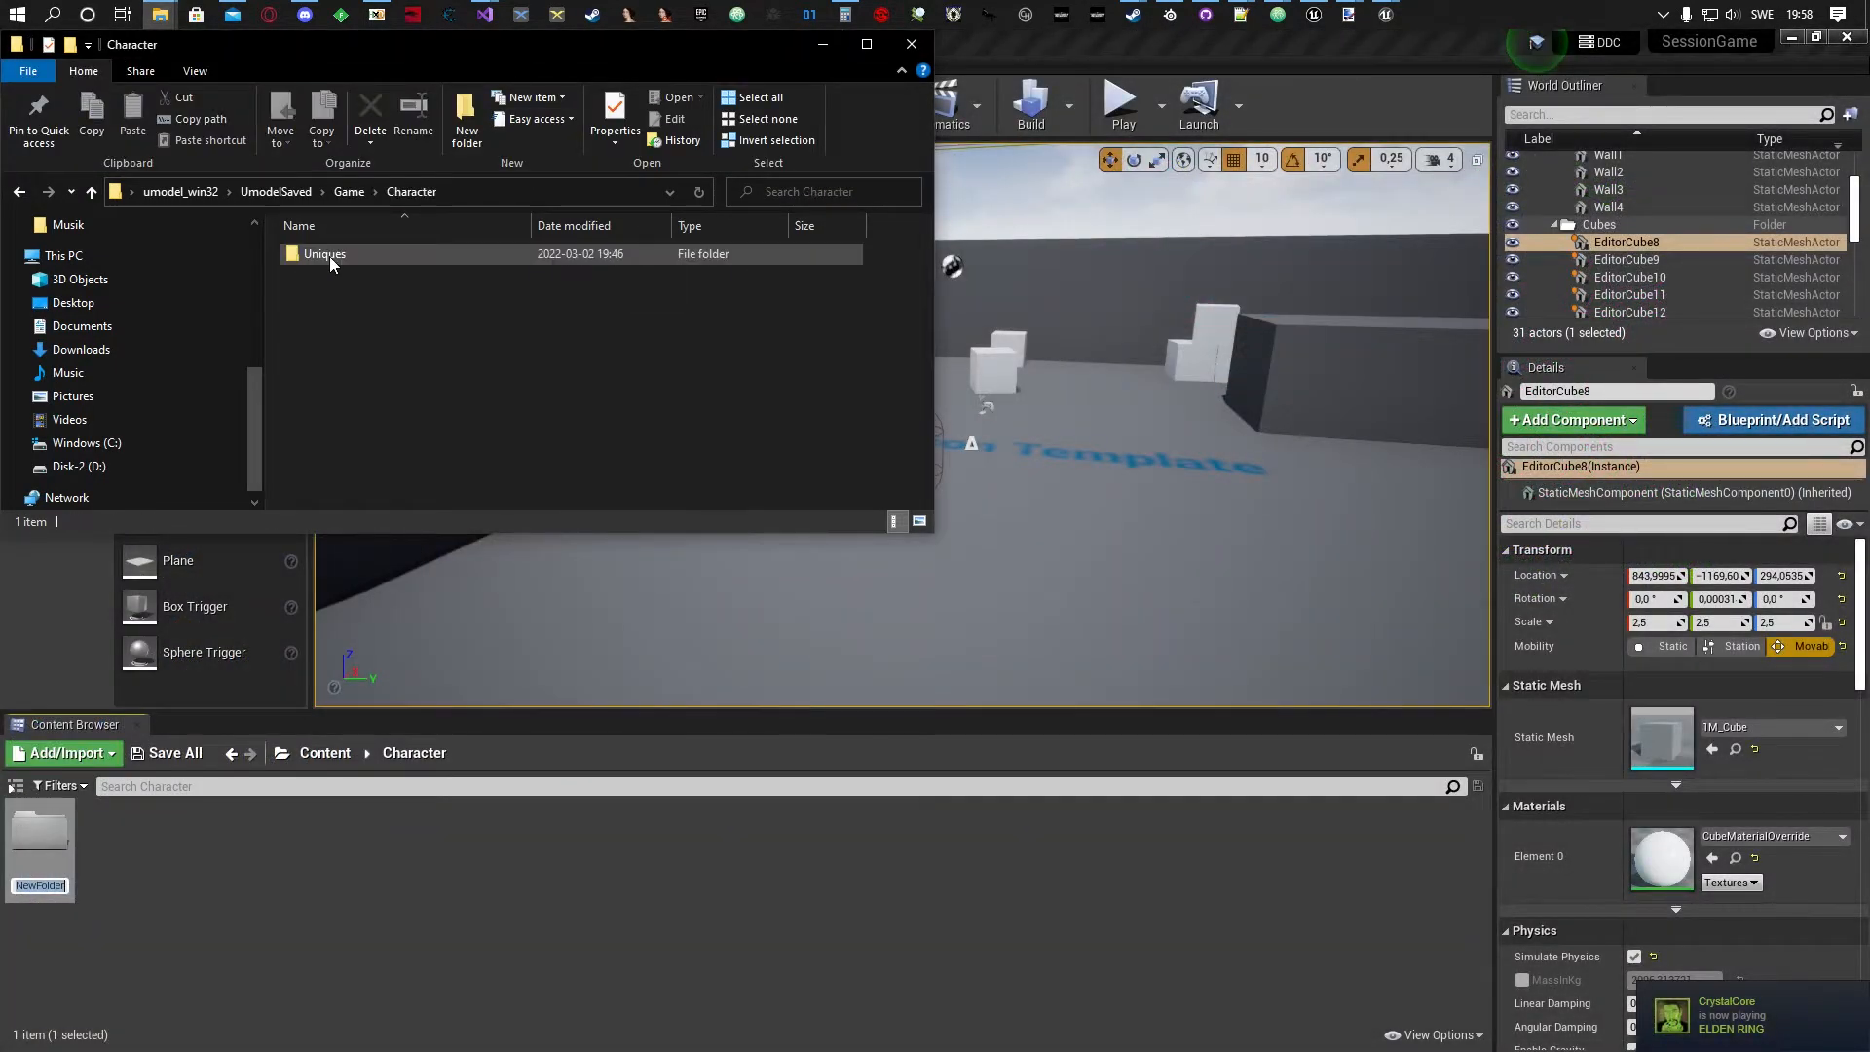
click(338, 257)
click(331, 255)
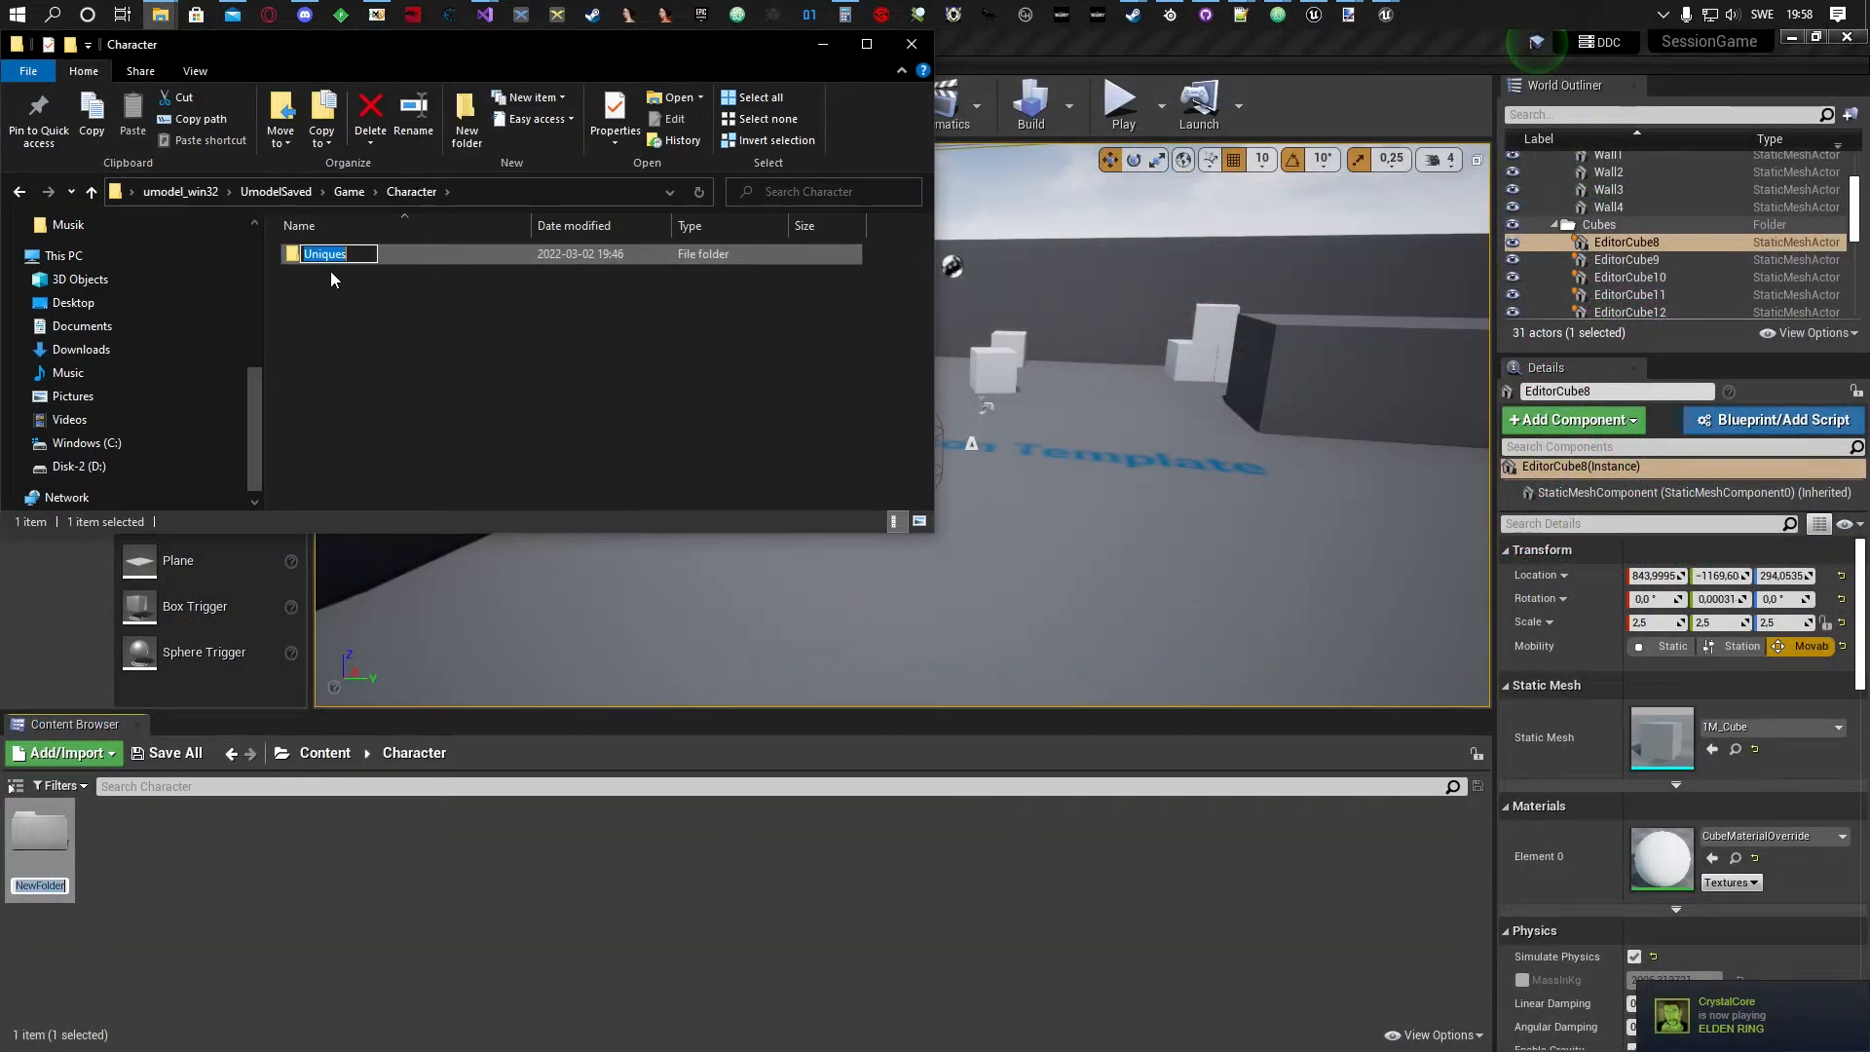
click(57, 885)
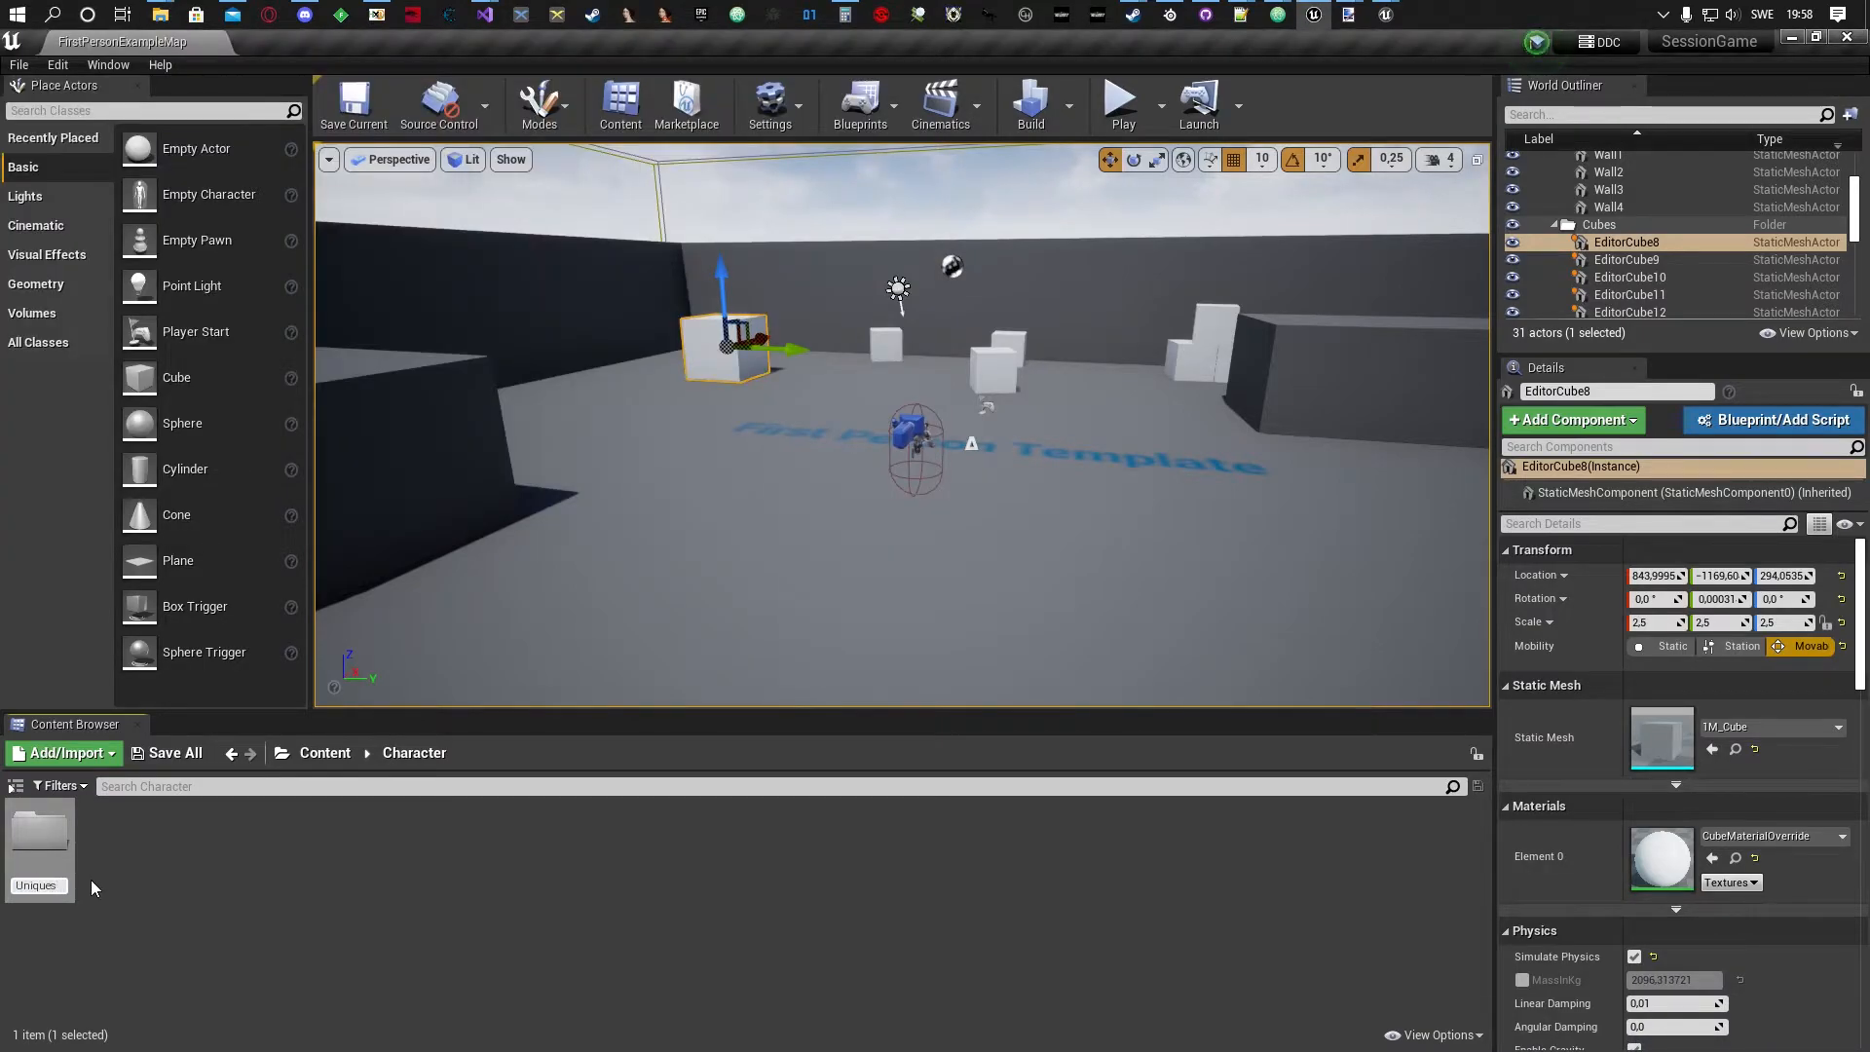
key(Return)
Create a Ribsman subfolder inside the project's Uniques folder, using the name copied from the exported folder.
double_click(78, 871)
right_click(218, 869)
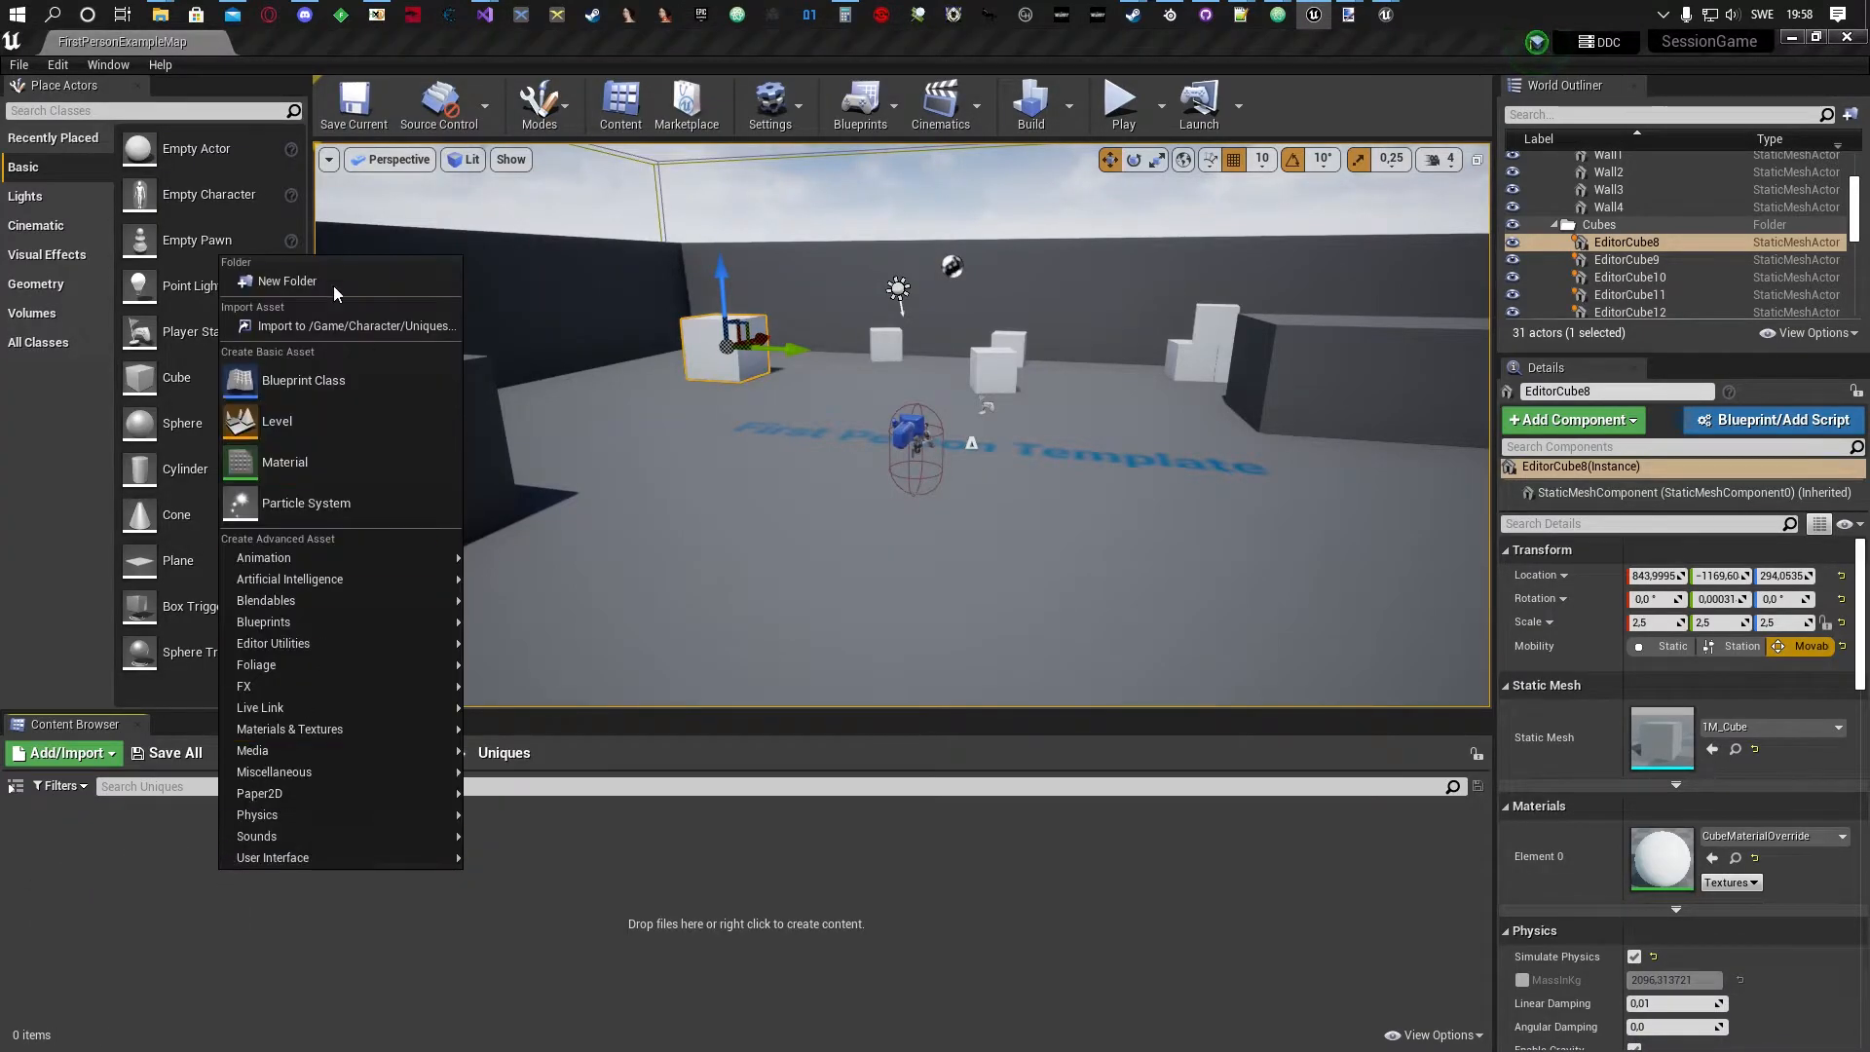
click(159, 15)
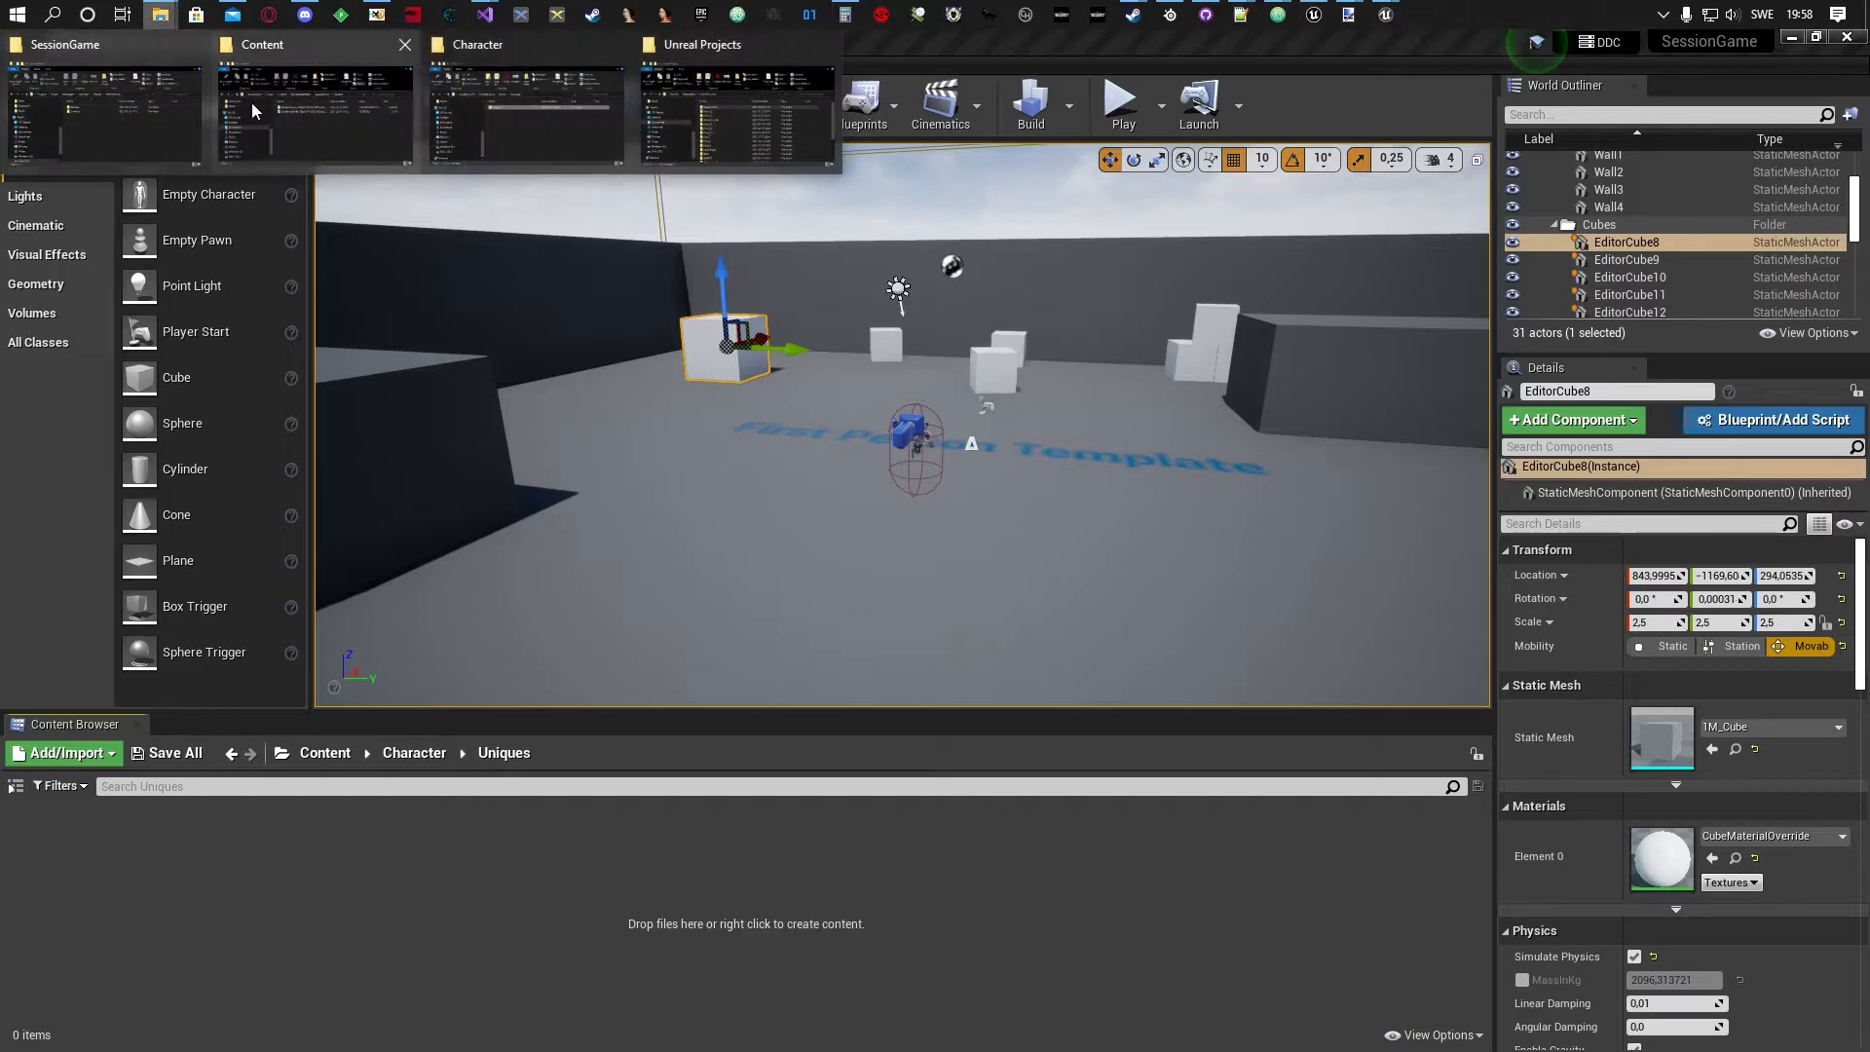
click(512, 131)
double_click(330, 259)
click(342, 251)
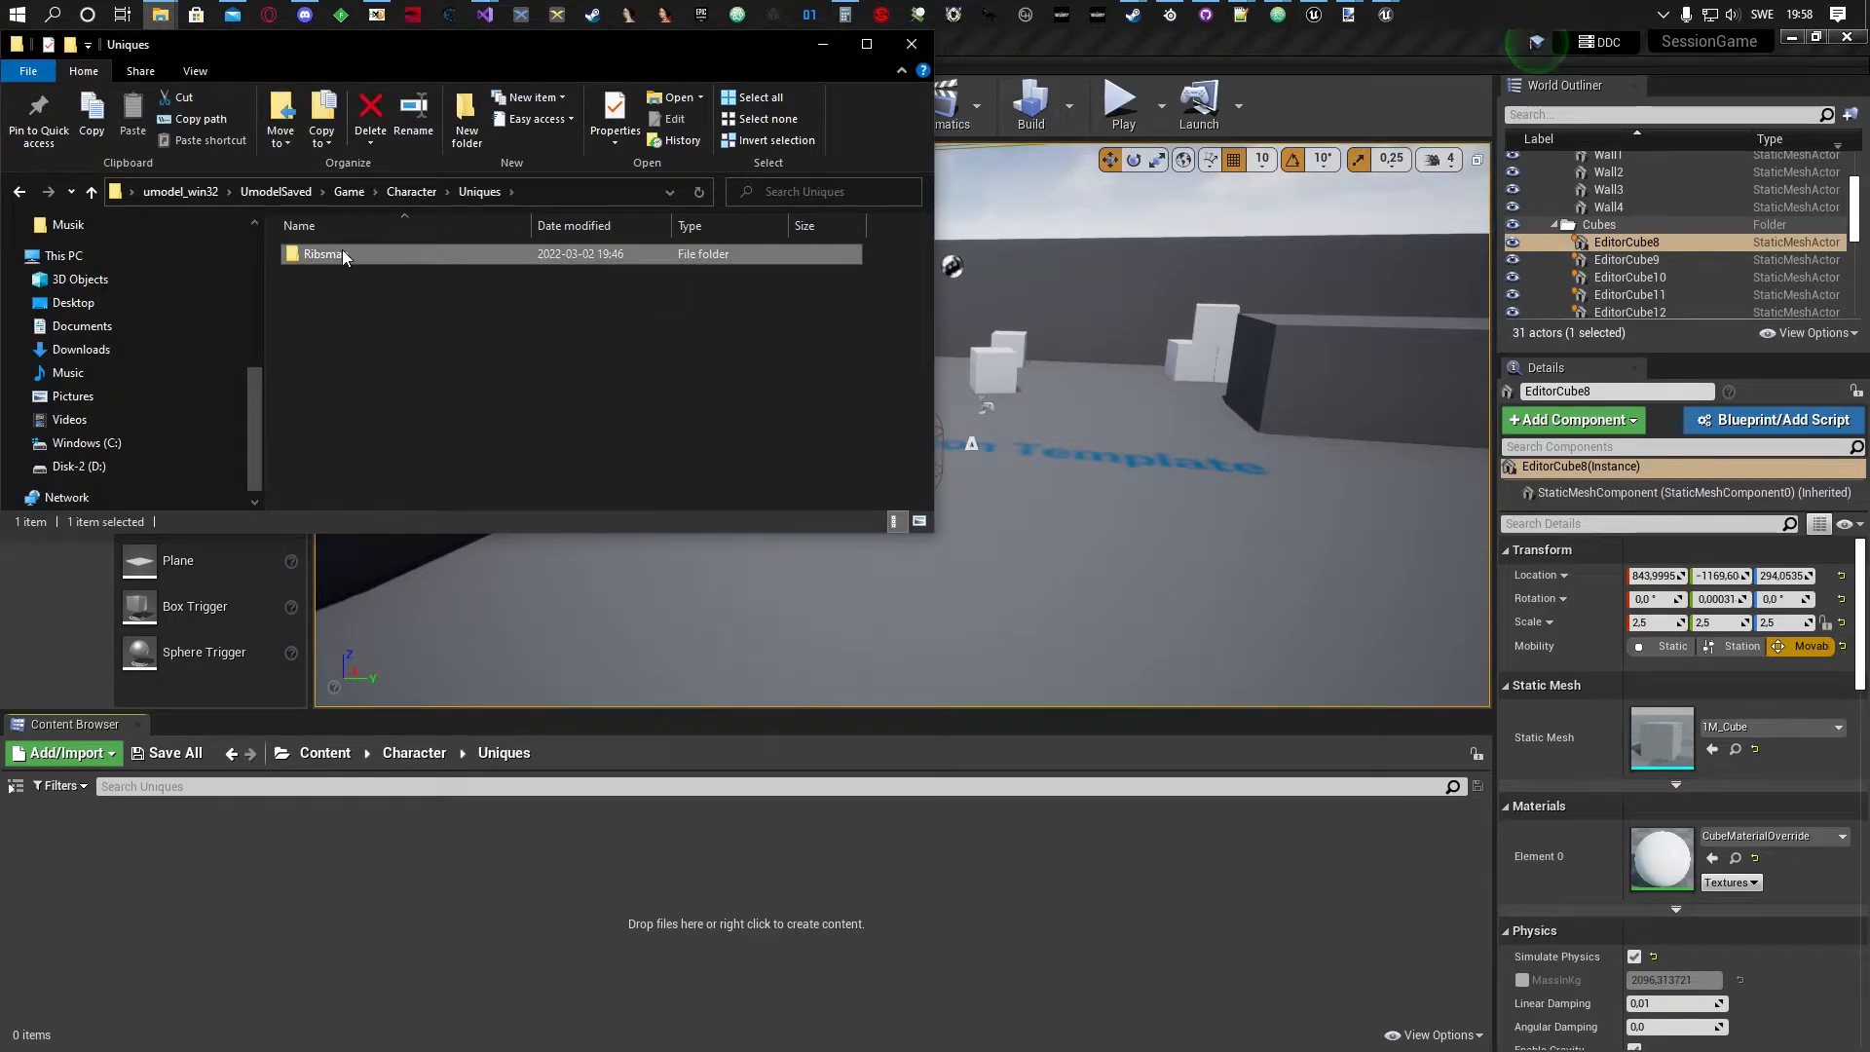
click(335, 243)
click(400, 896)
key(ctrl+c)
right_click(399, 896)
click(509, 319)
key(ctrl+v)
key(Return)
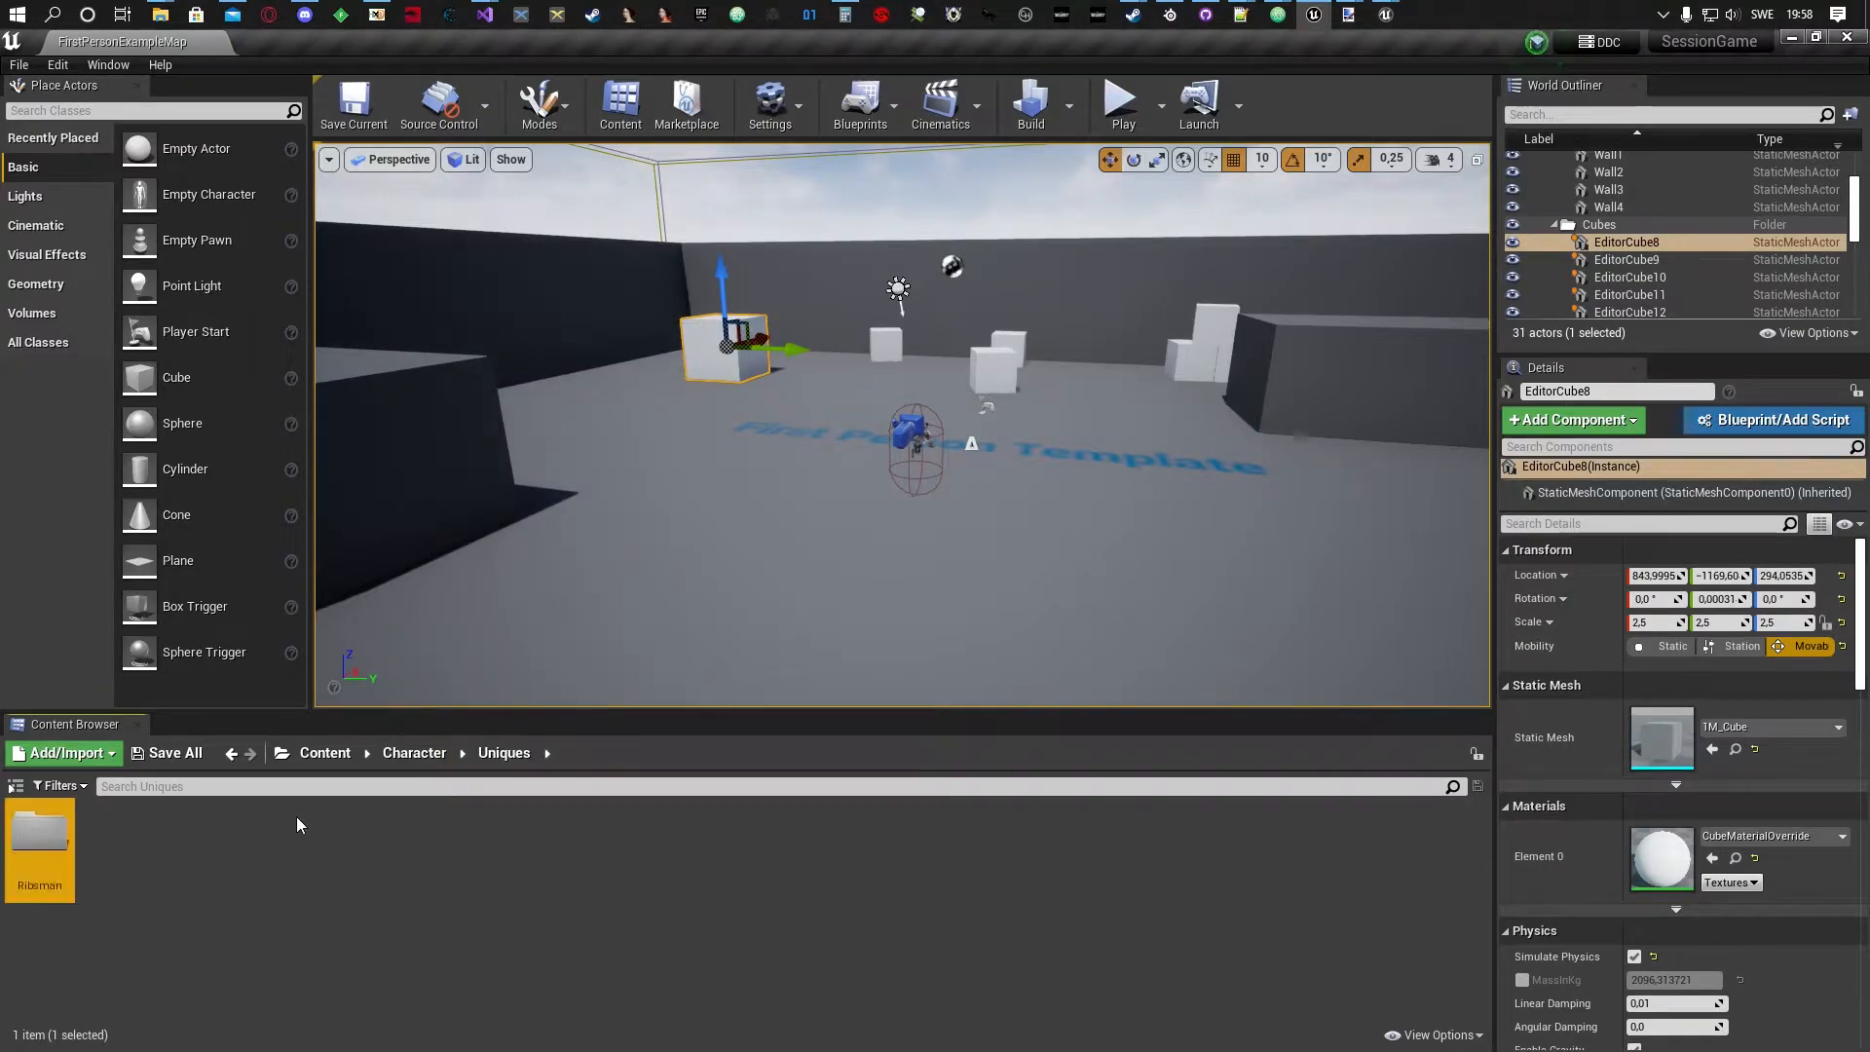
Check the exported Ribsman folder's contents and create a Materials subfolder inside the project's Ribsman folder.
double_click(38, 837)
right_click(197, 879)
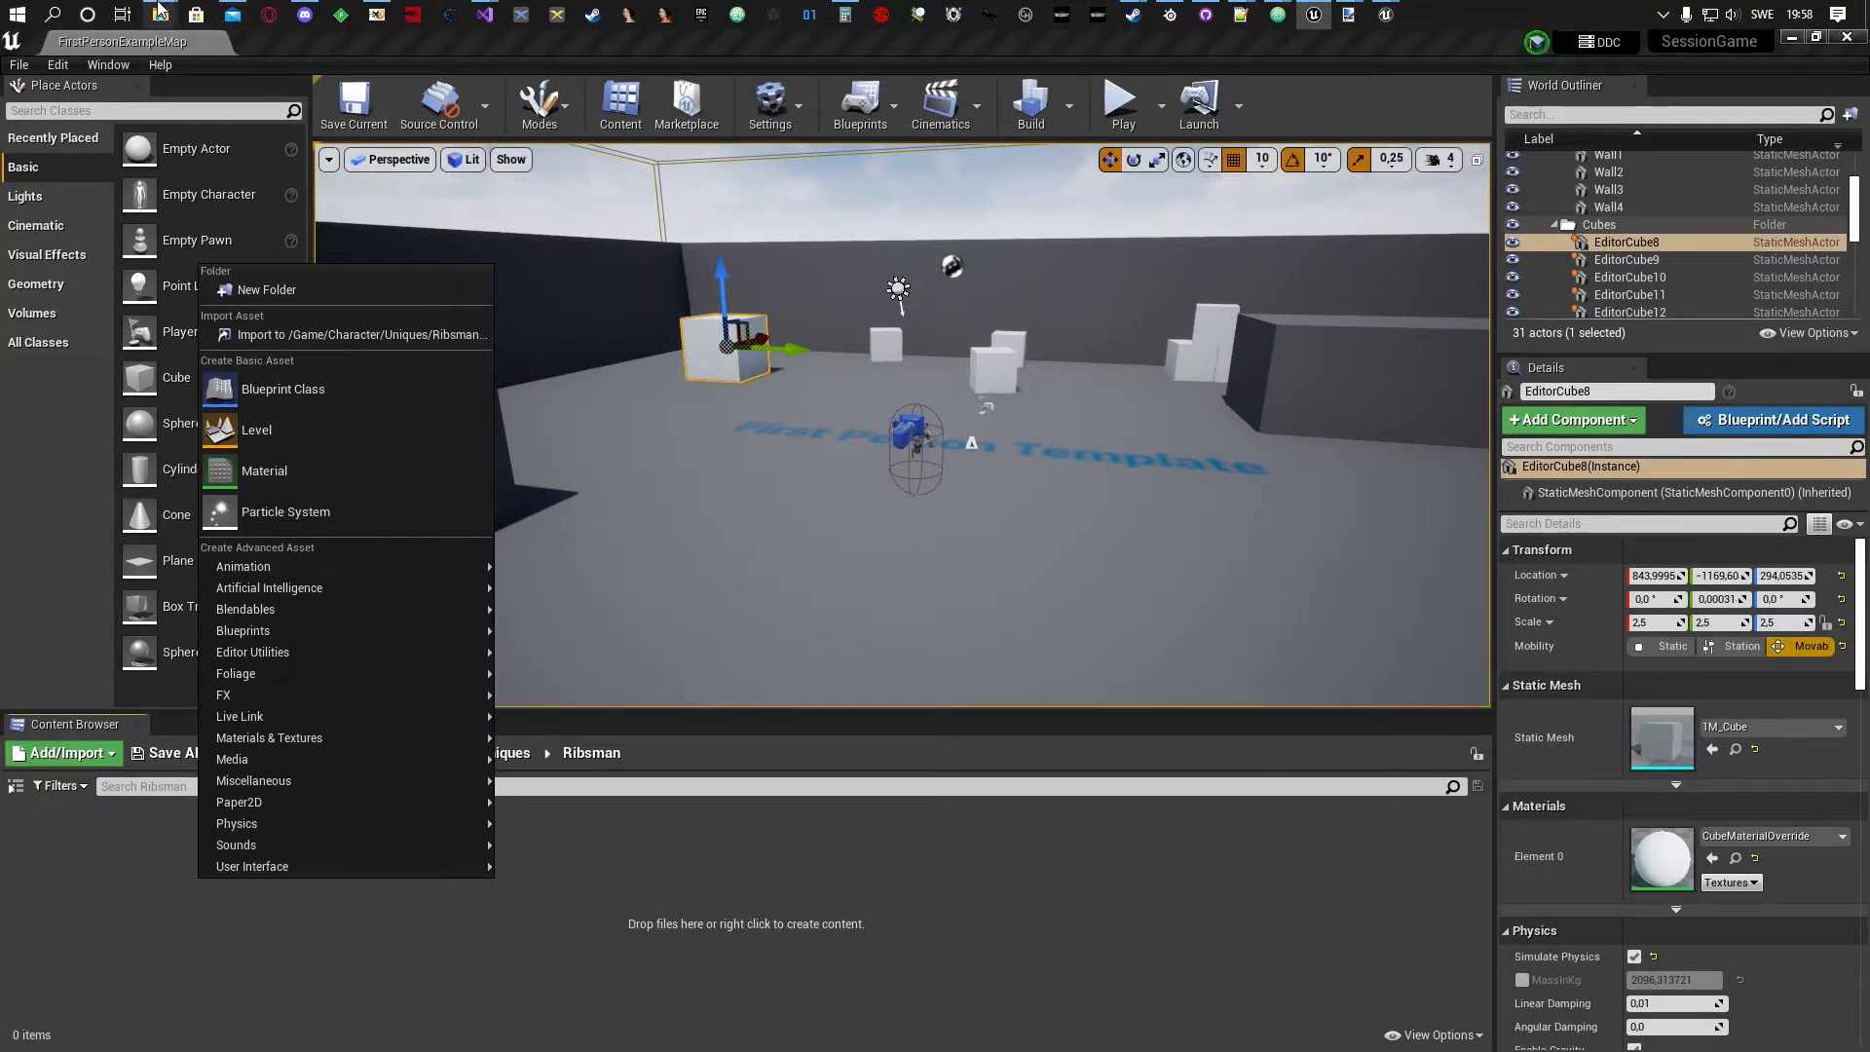
click(159, 14)
click(526, 108)
double_click(347, 259)
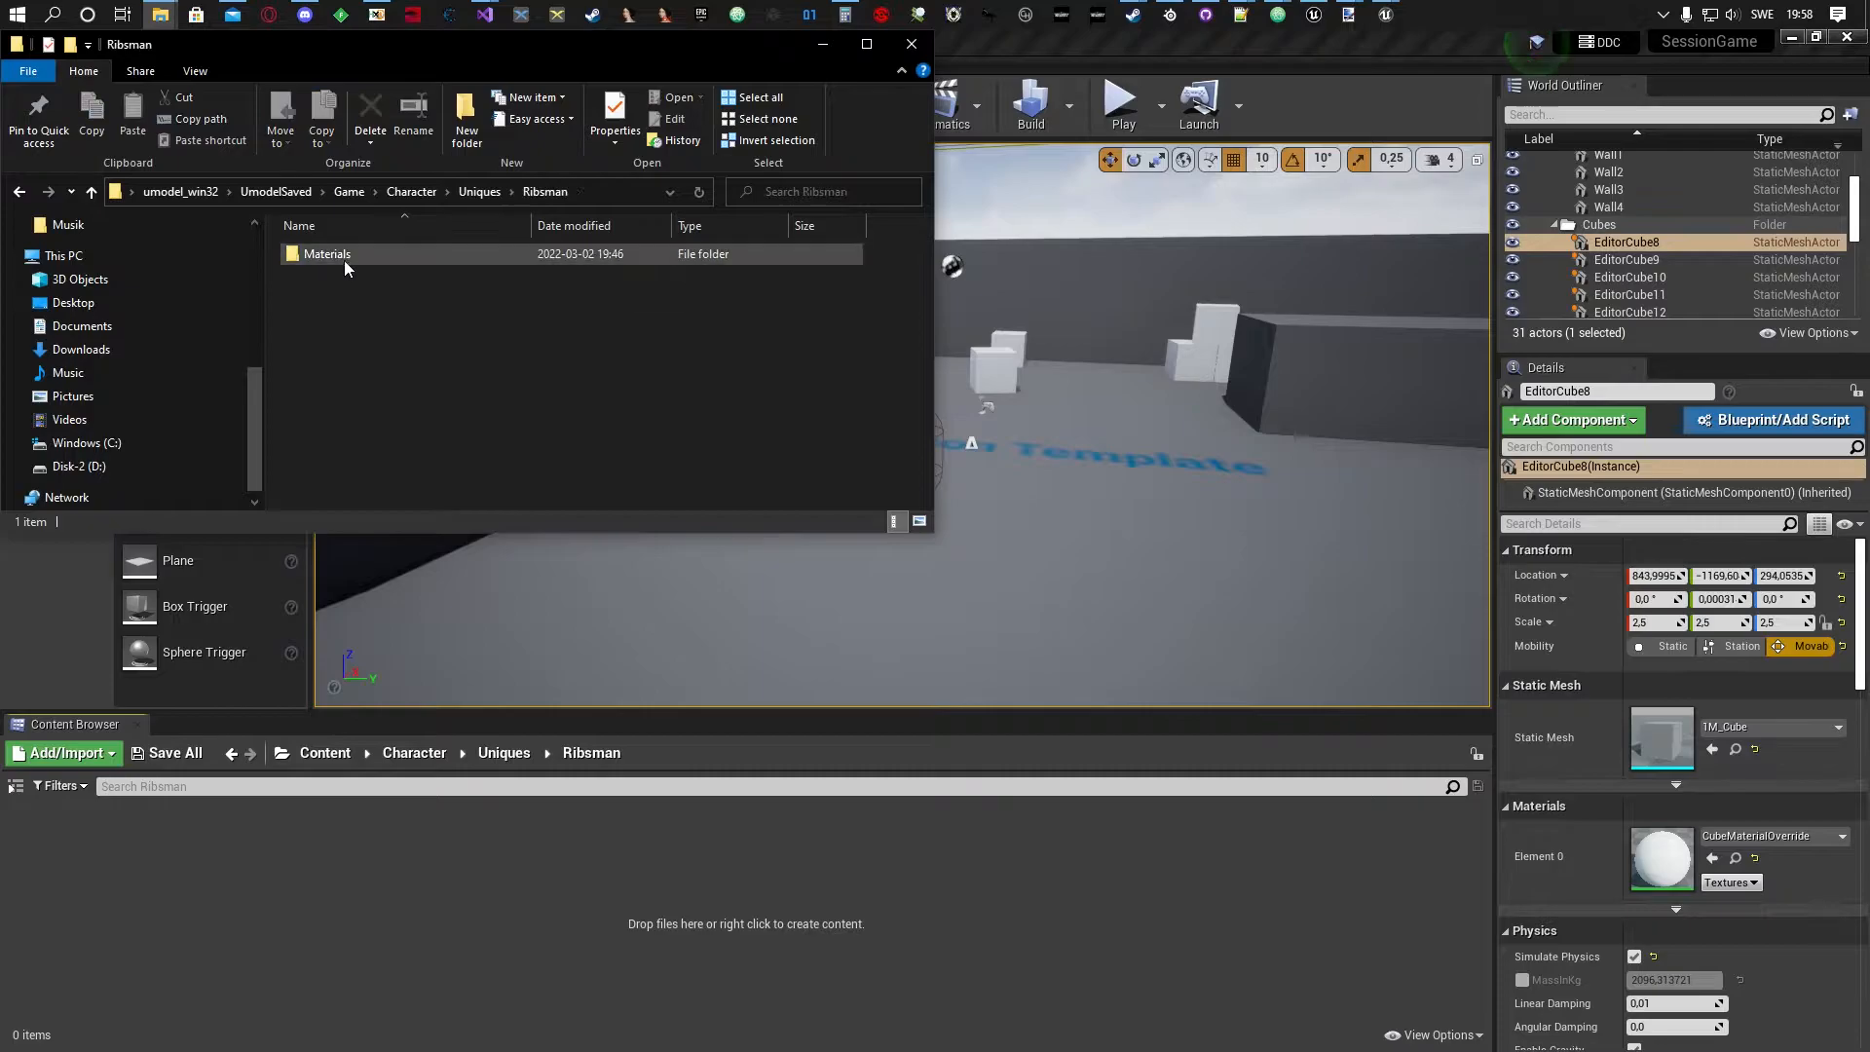
right_click(381, 917)
click(471, 331)
text(Materials)
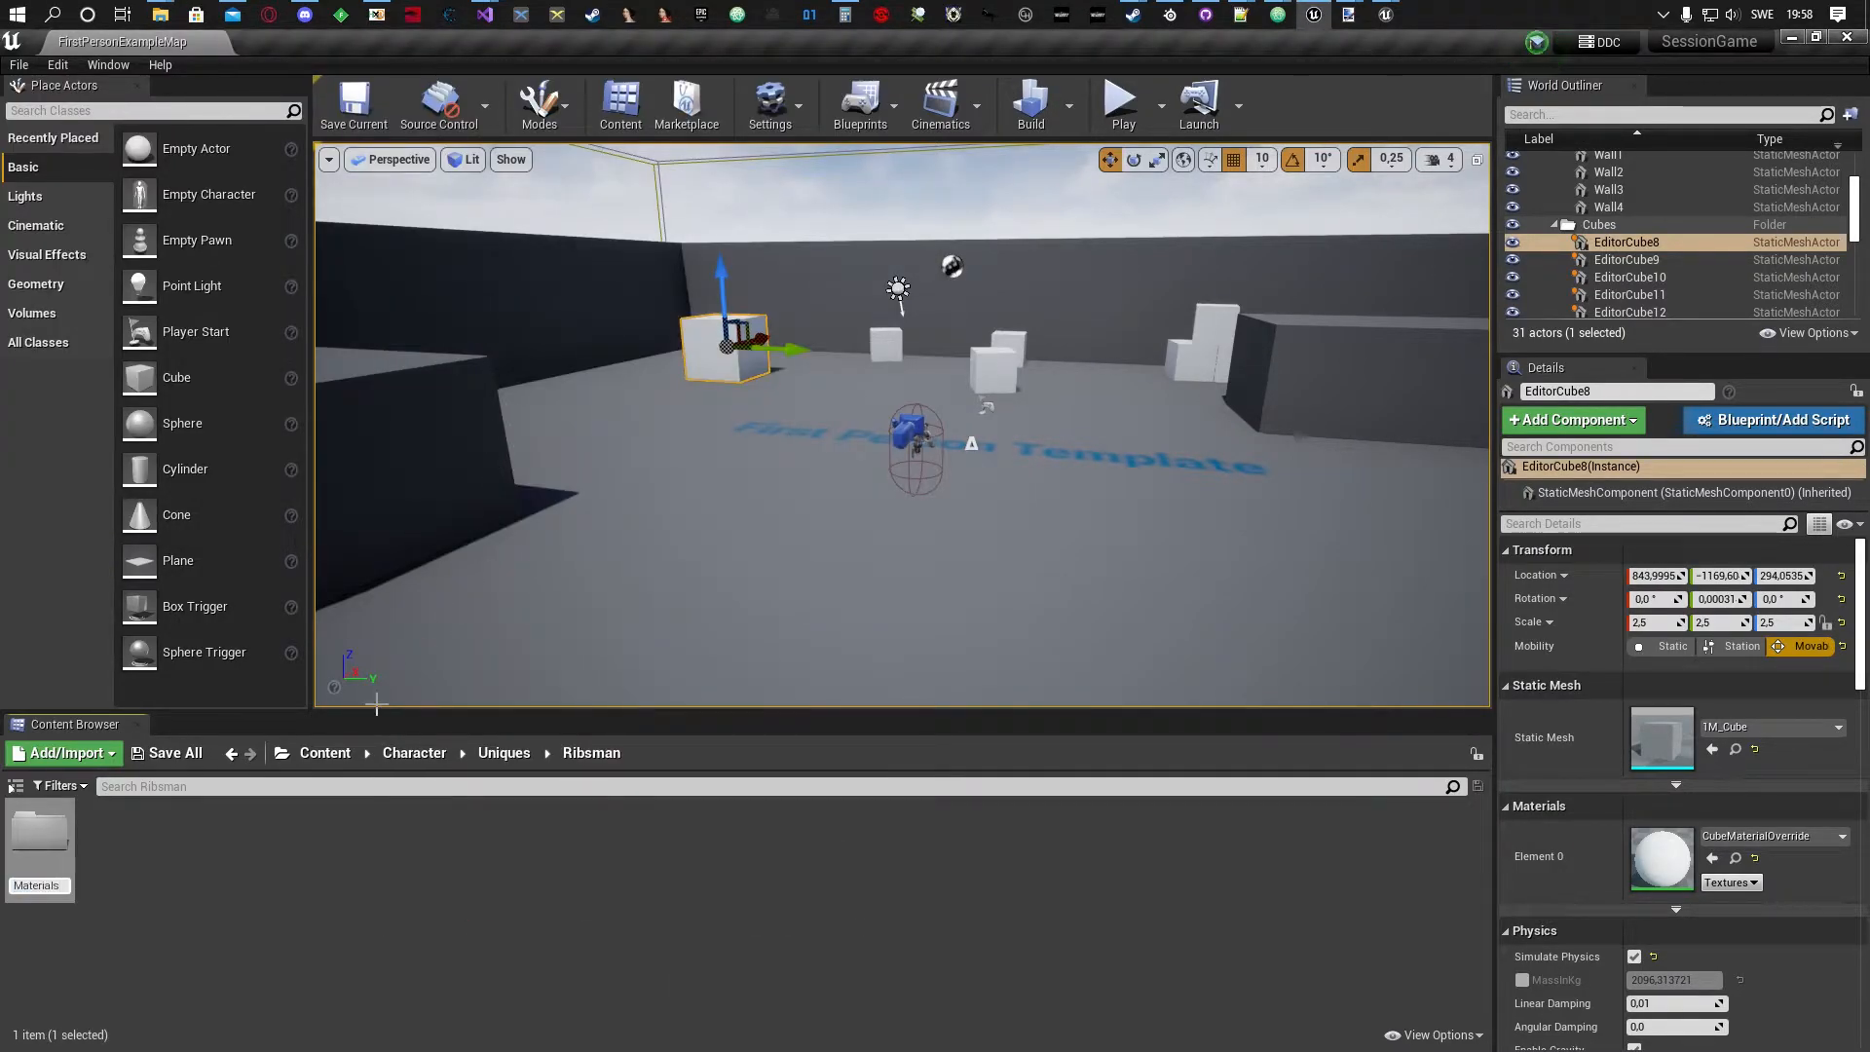
key(Return)
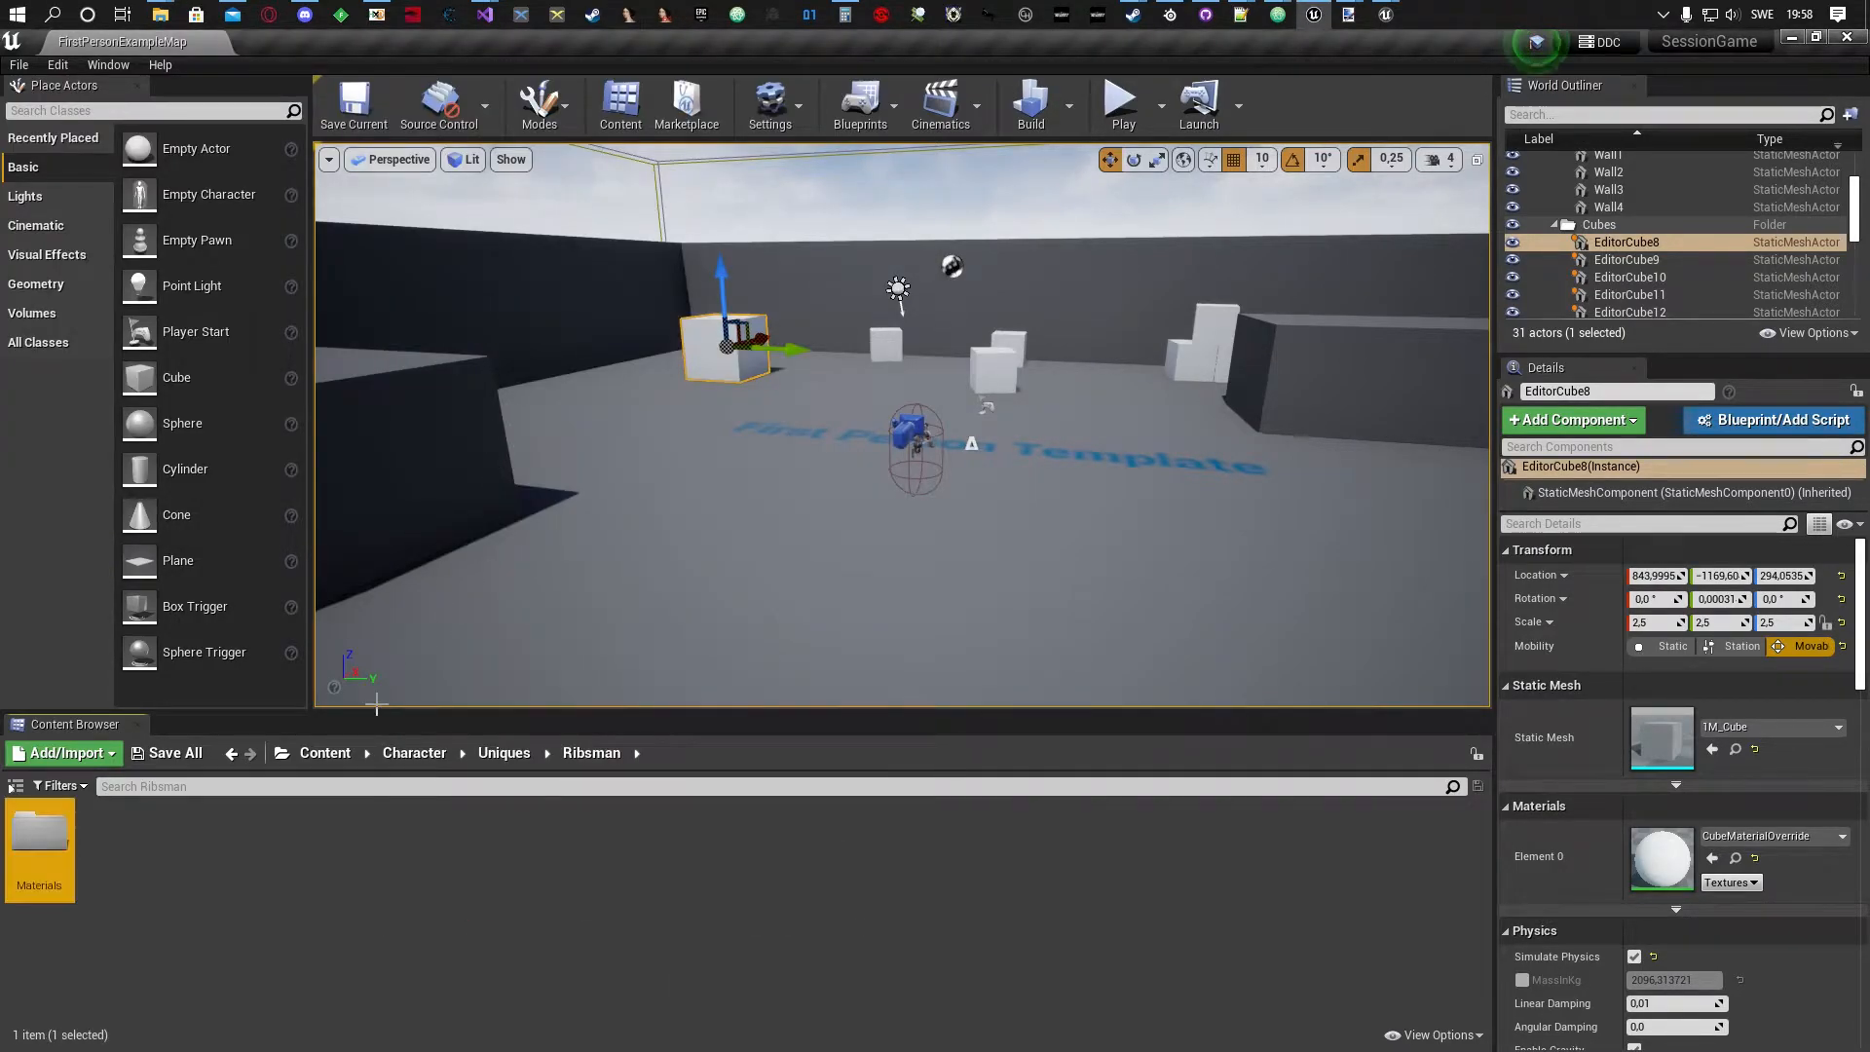
Open the project's new Materials folder and copy the base name of the exported MAT_AMXX_Ribsman_Costume.uasset file.
double_click(64, 849)
right_click(226, 874)
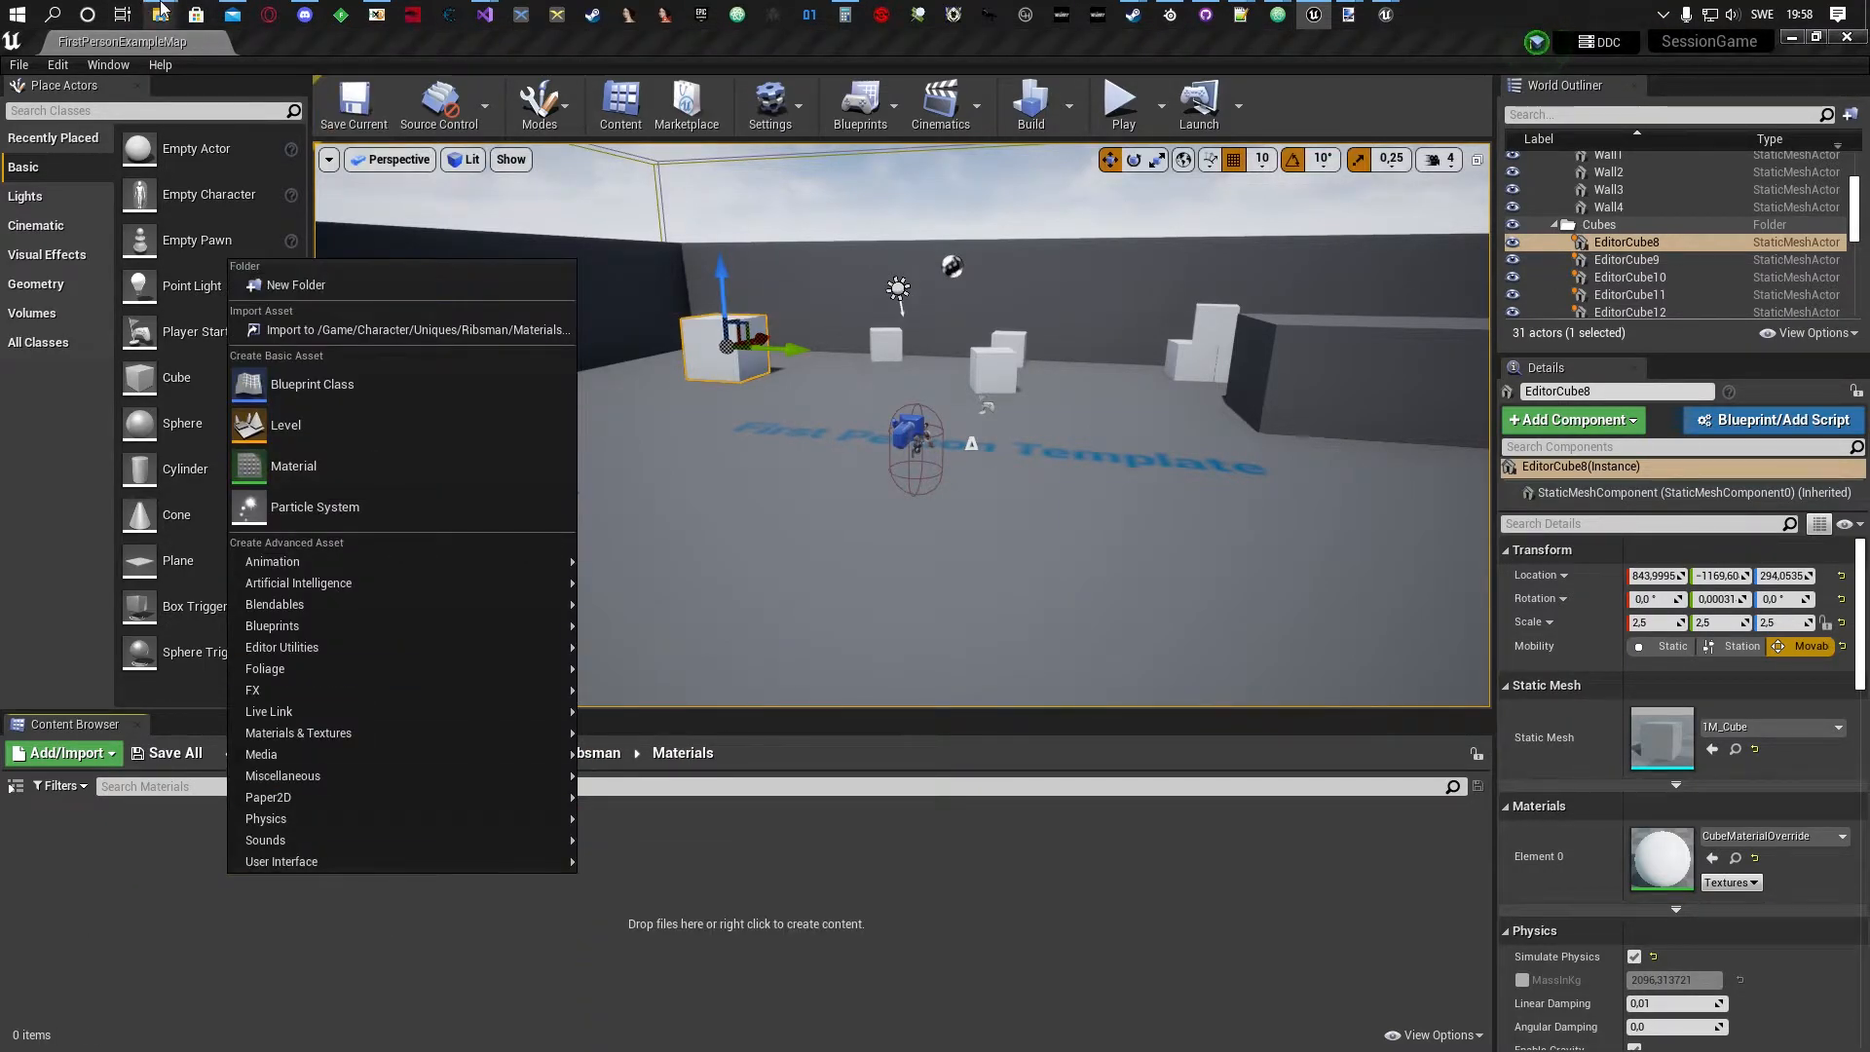
click(160, 15)
click(463, 82)
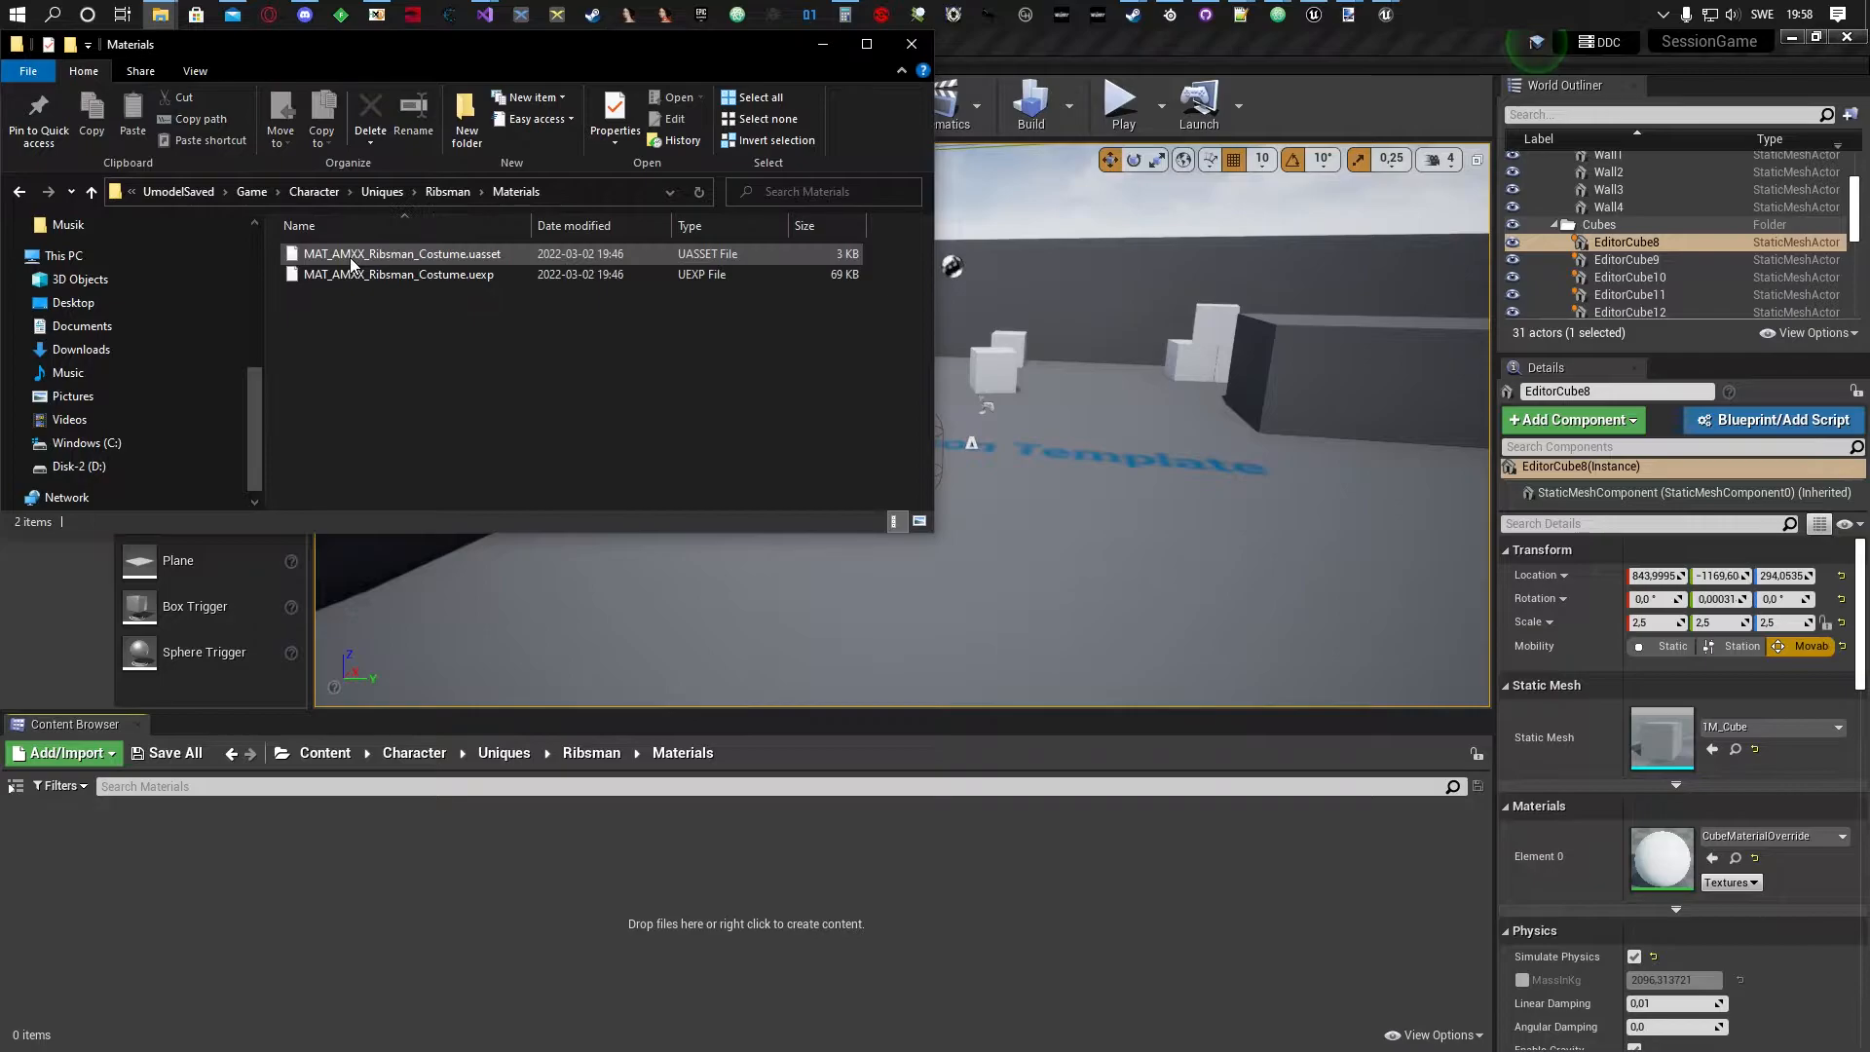
click(413, 251)
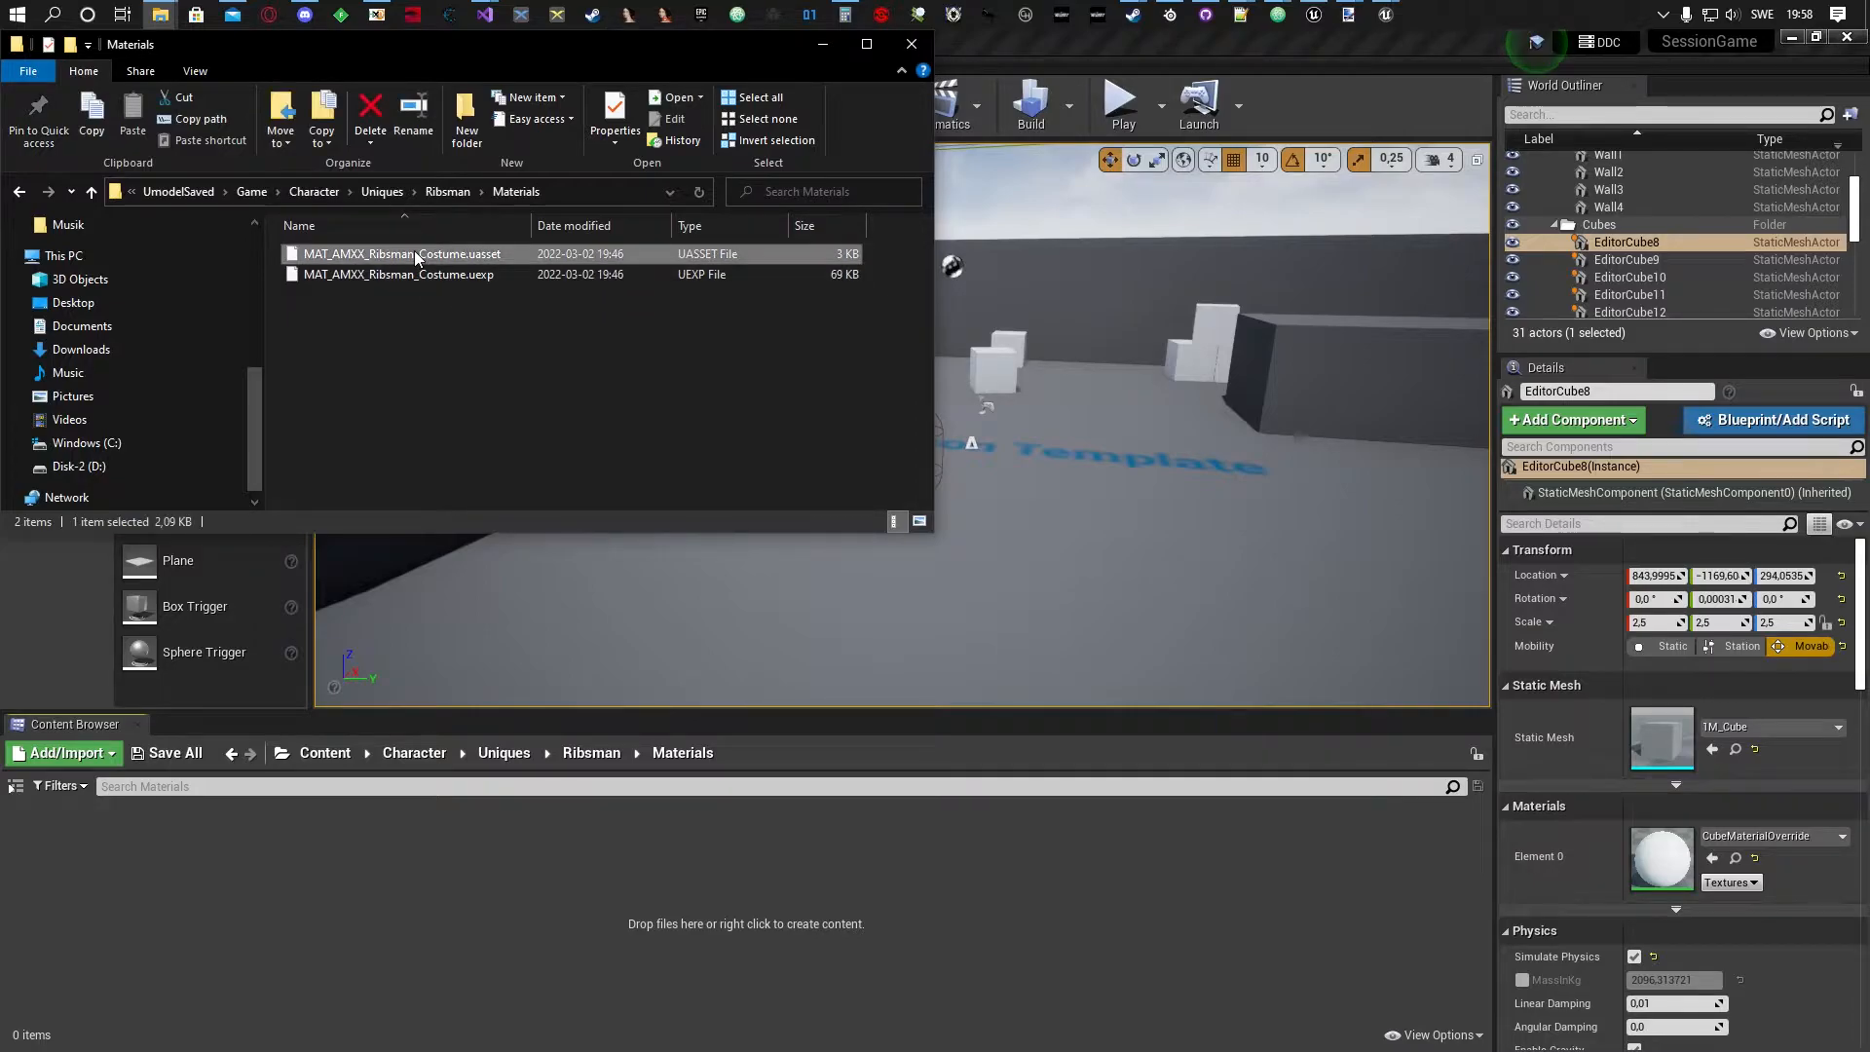
click(364, 260)
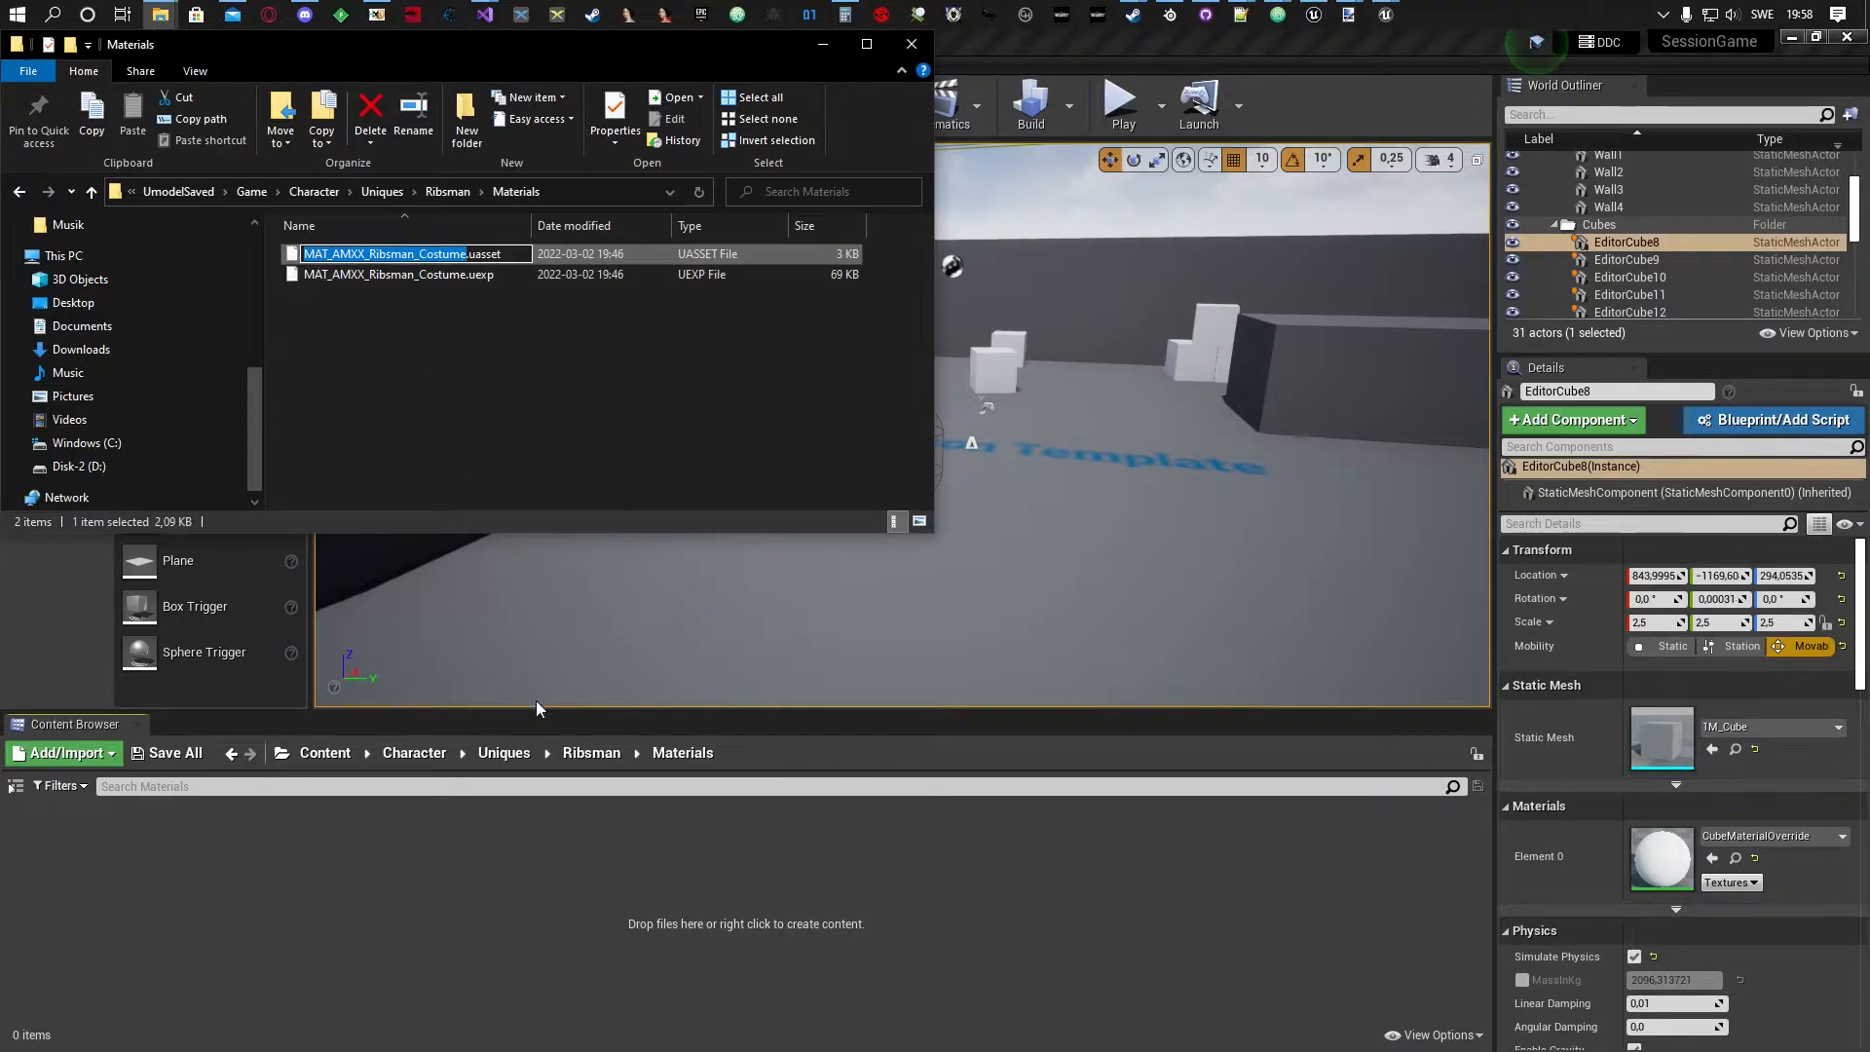
click(532, 890)
Review the available asset types and create a Material named MAT_AMXX_Ribsman_Costume in the project's Materials folder.
right_click(294, 871)
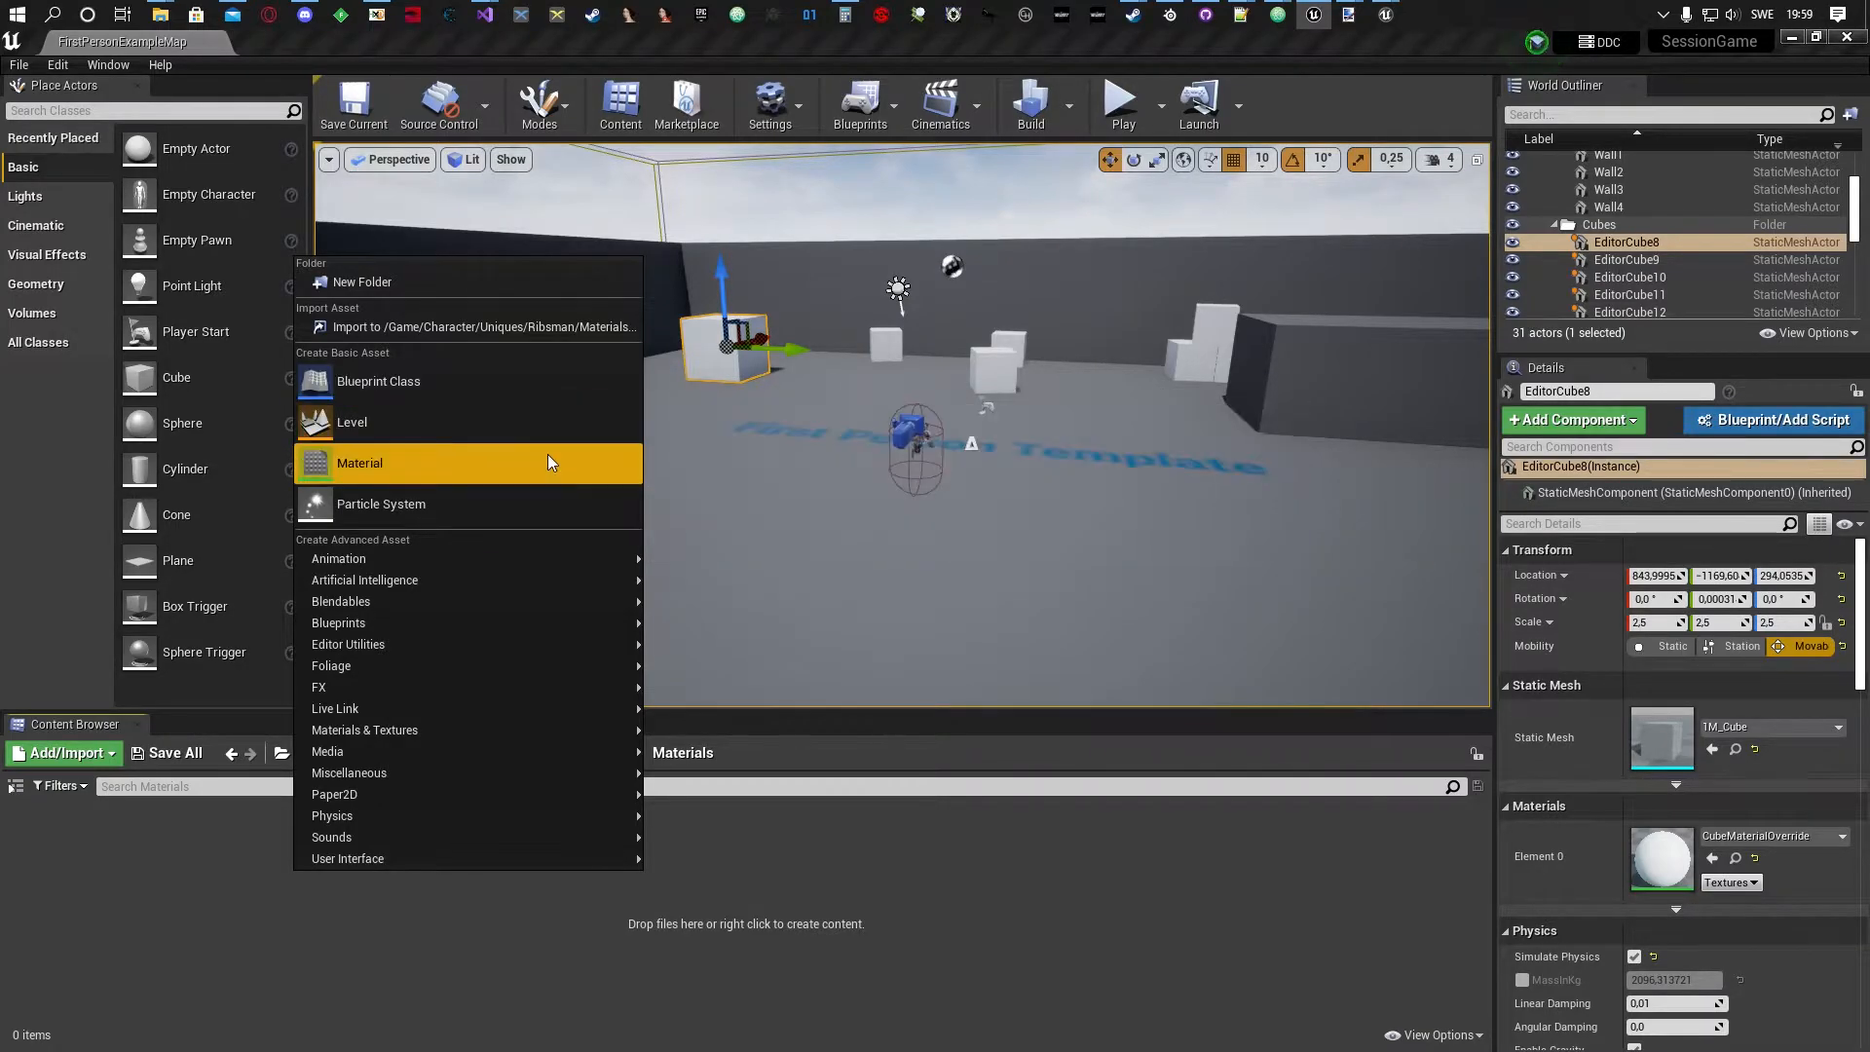
mouse_move(526, 687)
mouse_move(516, 729)
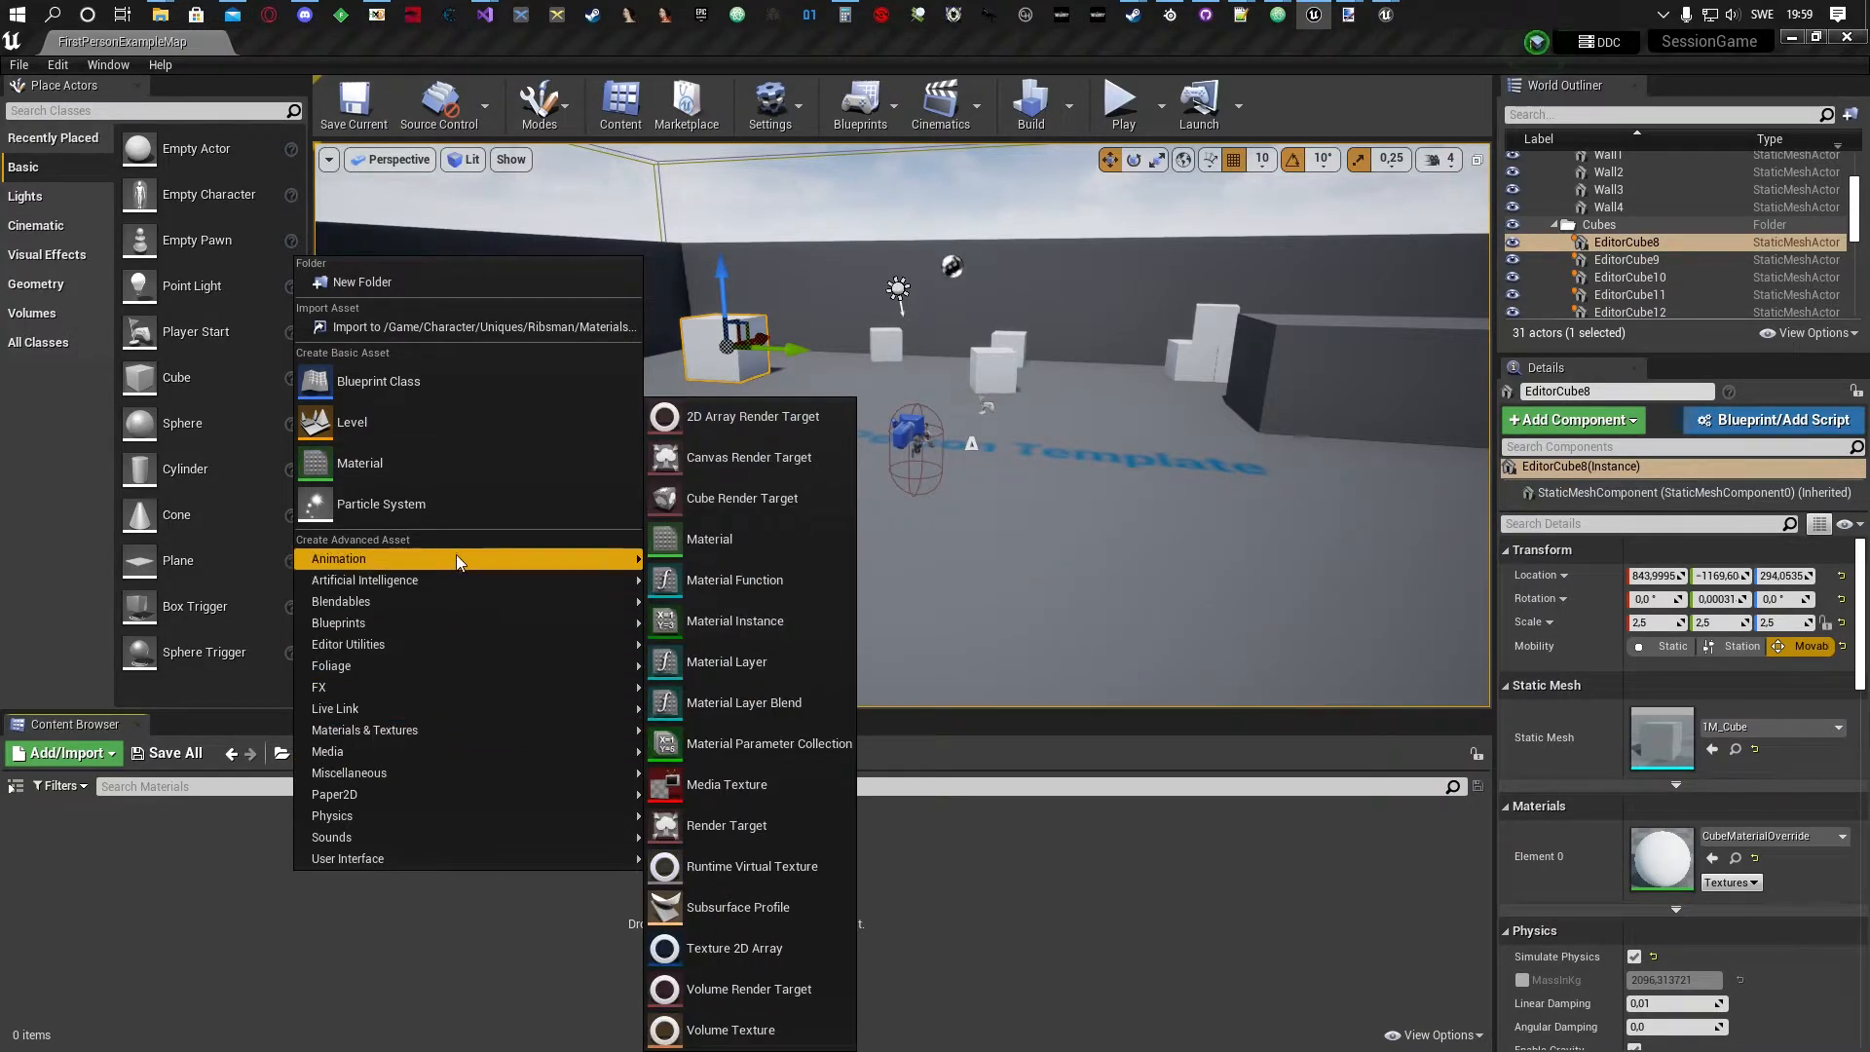
mouse_move(443, 619)
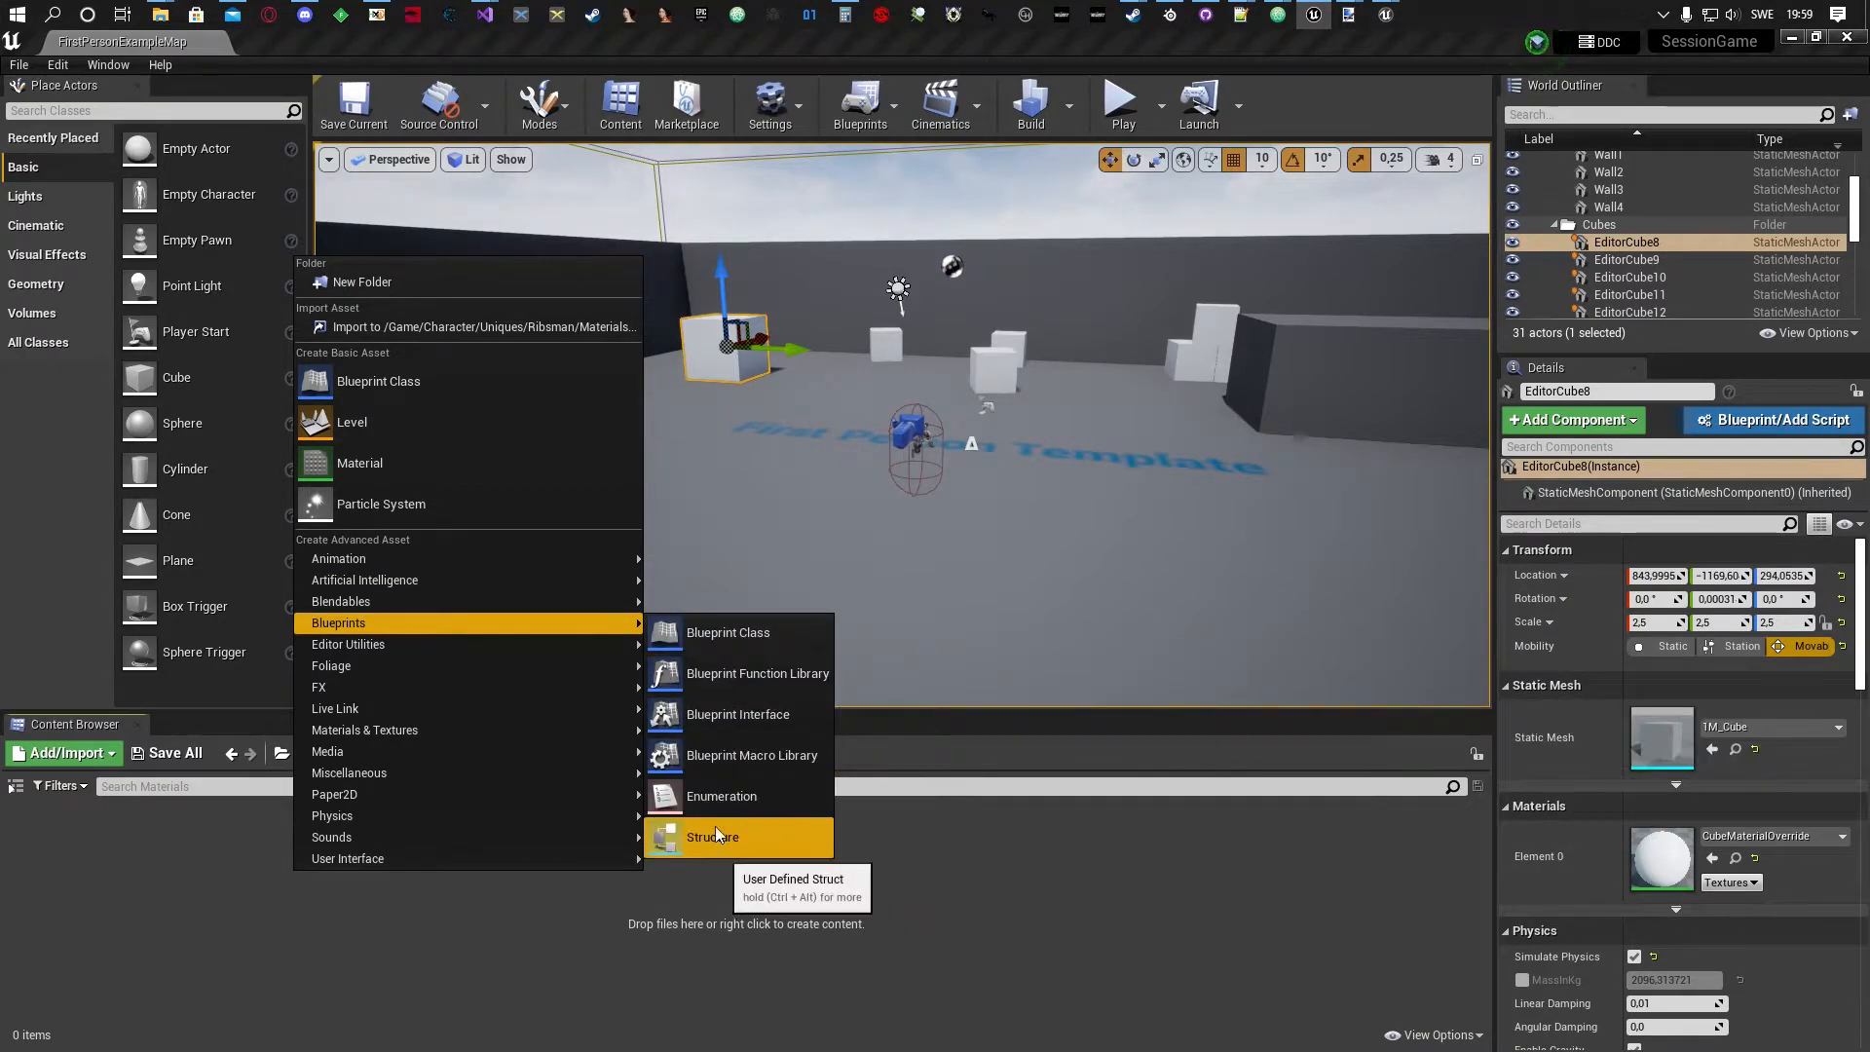
mouse_move(428, 814)
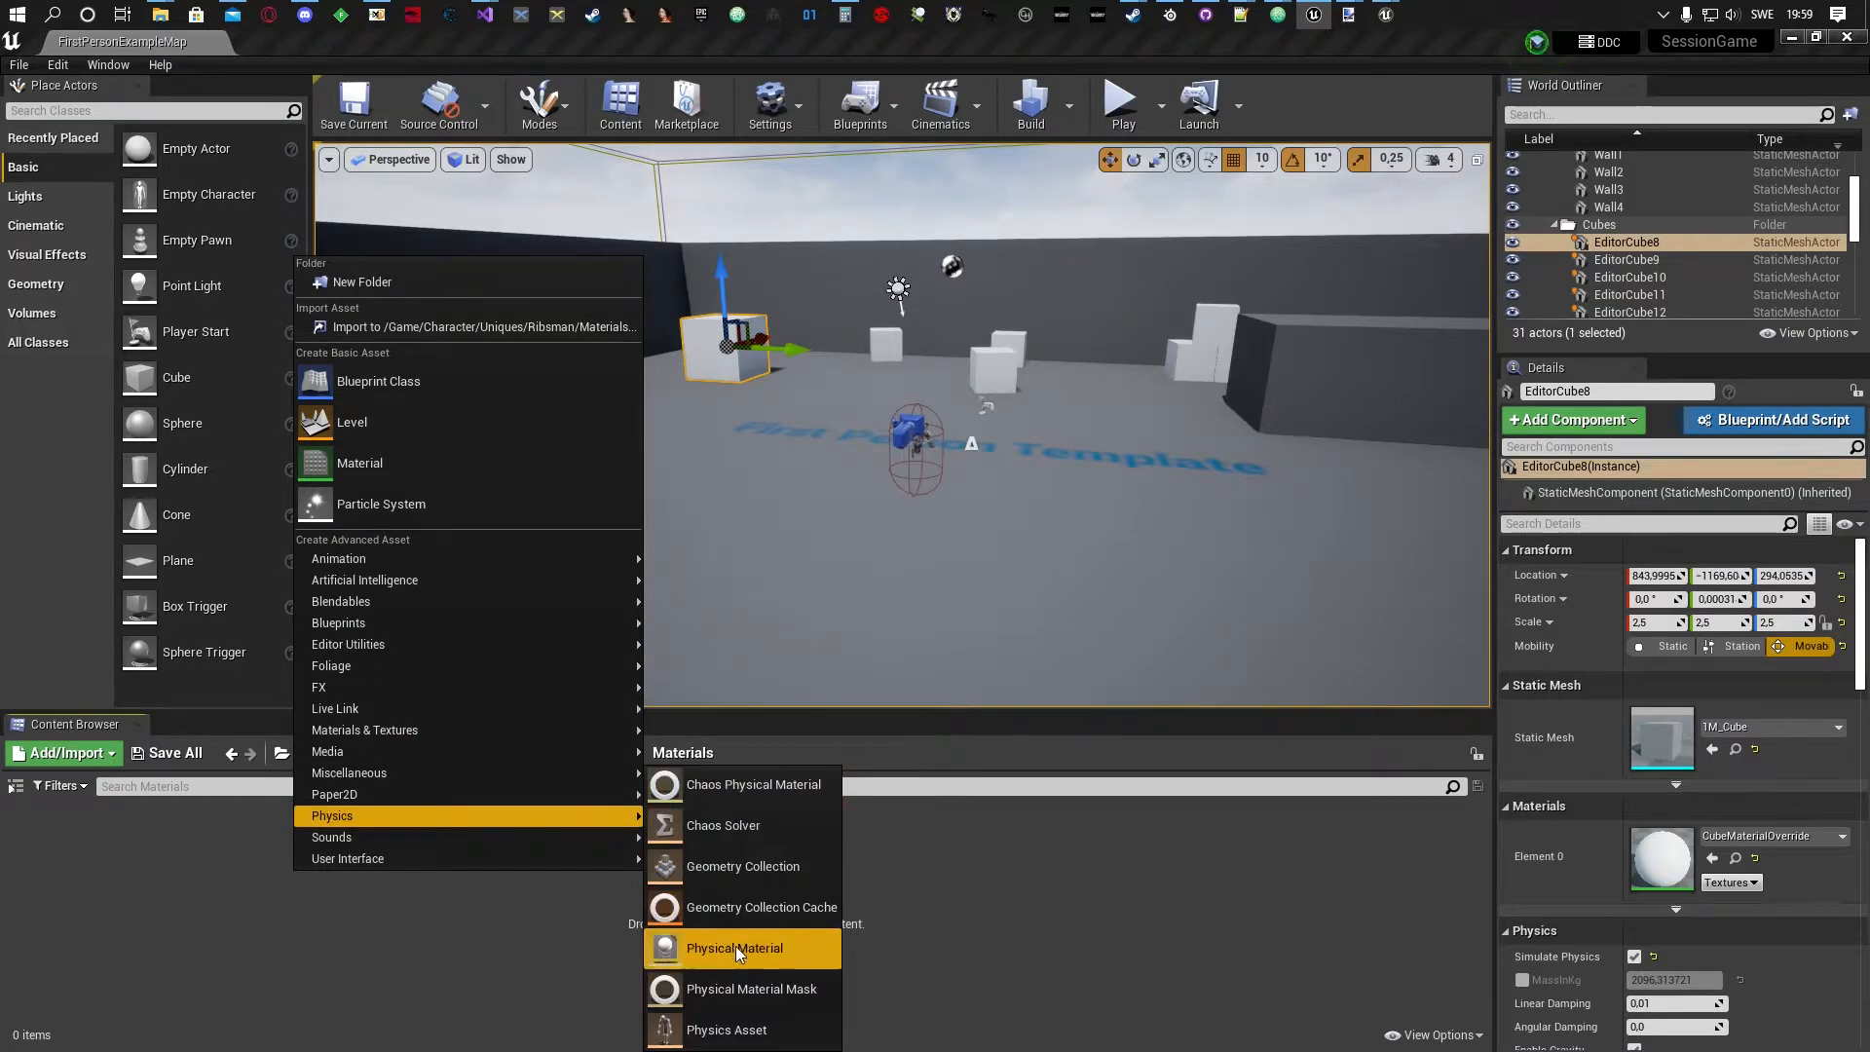
mouse_move(584, 862)
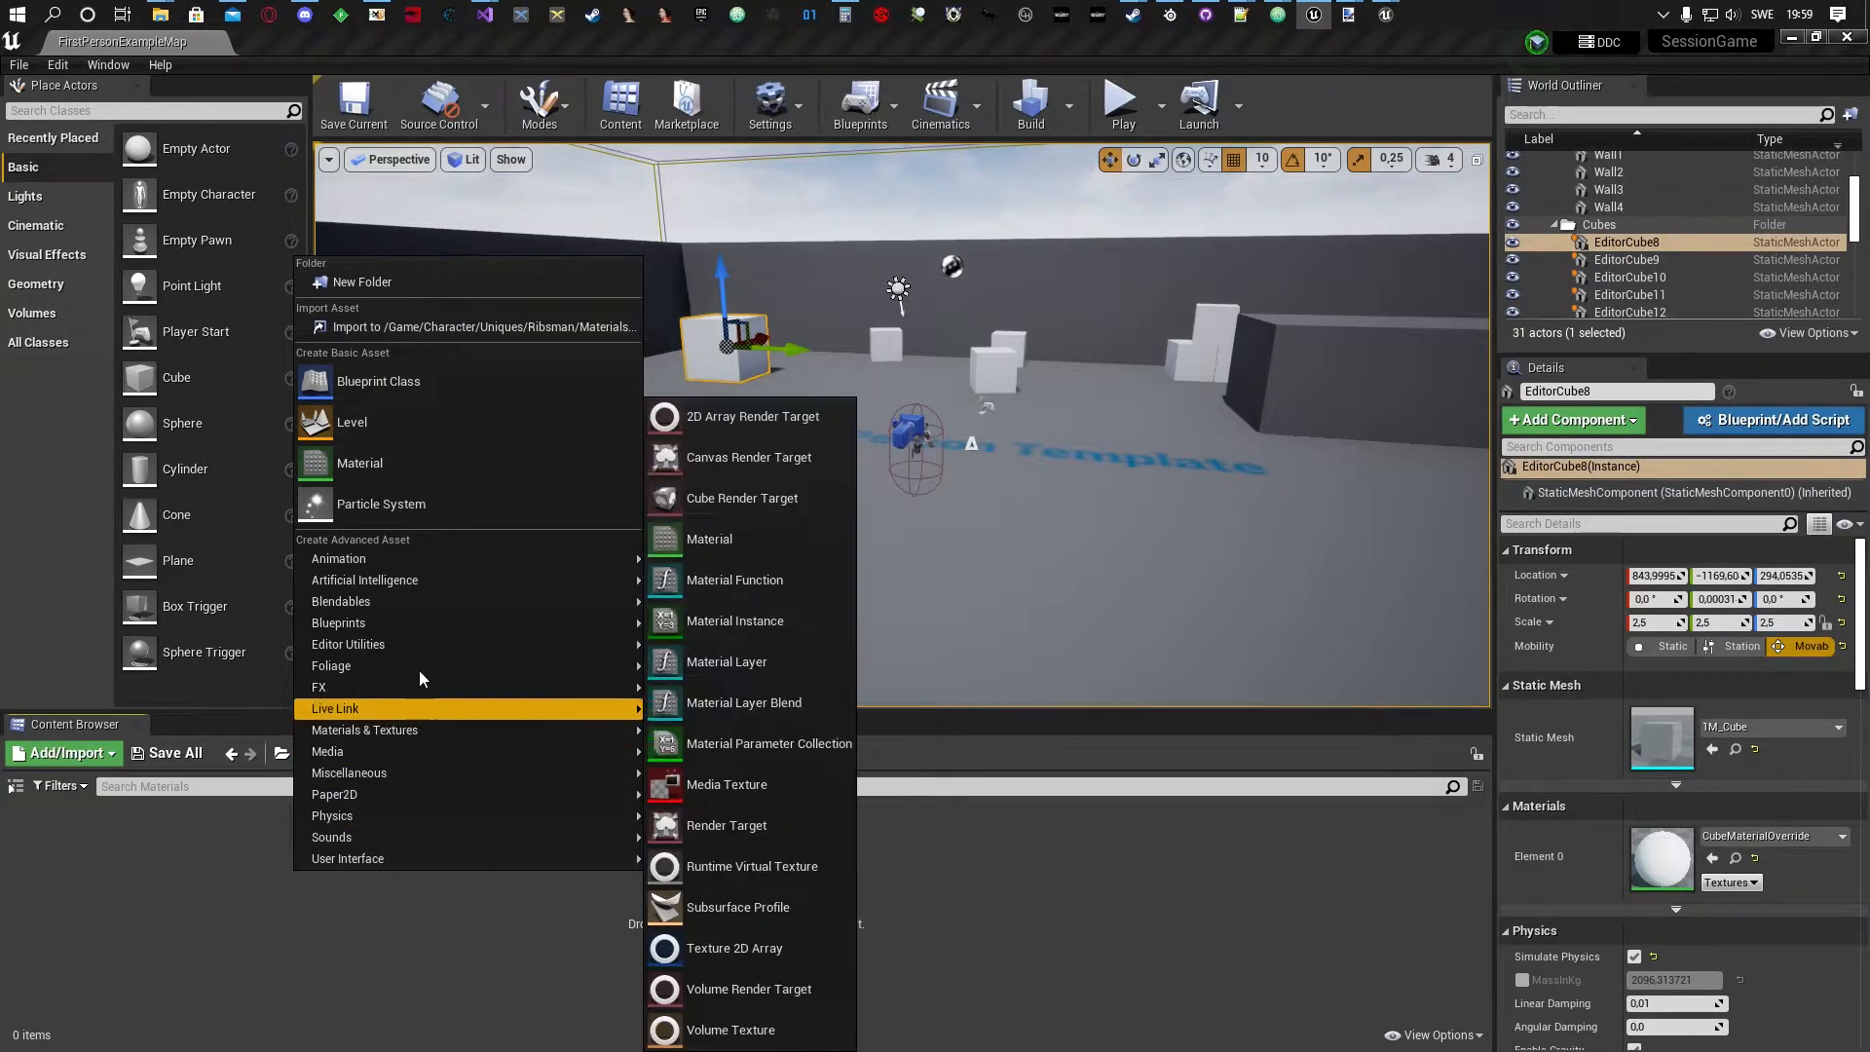
click(399, 466)
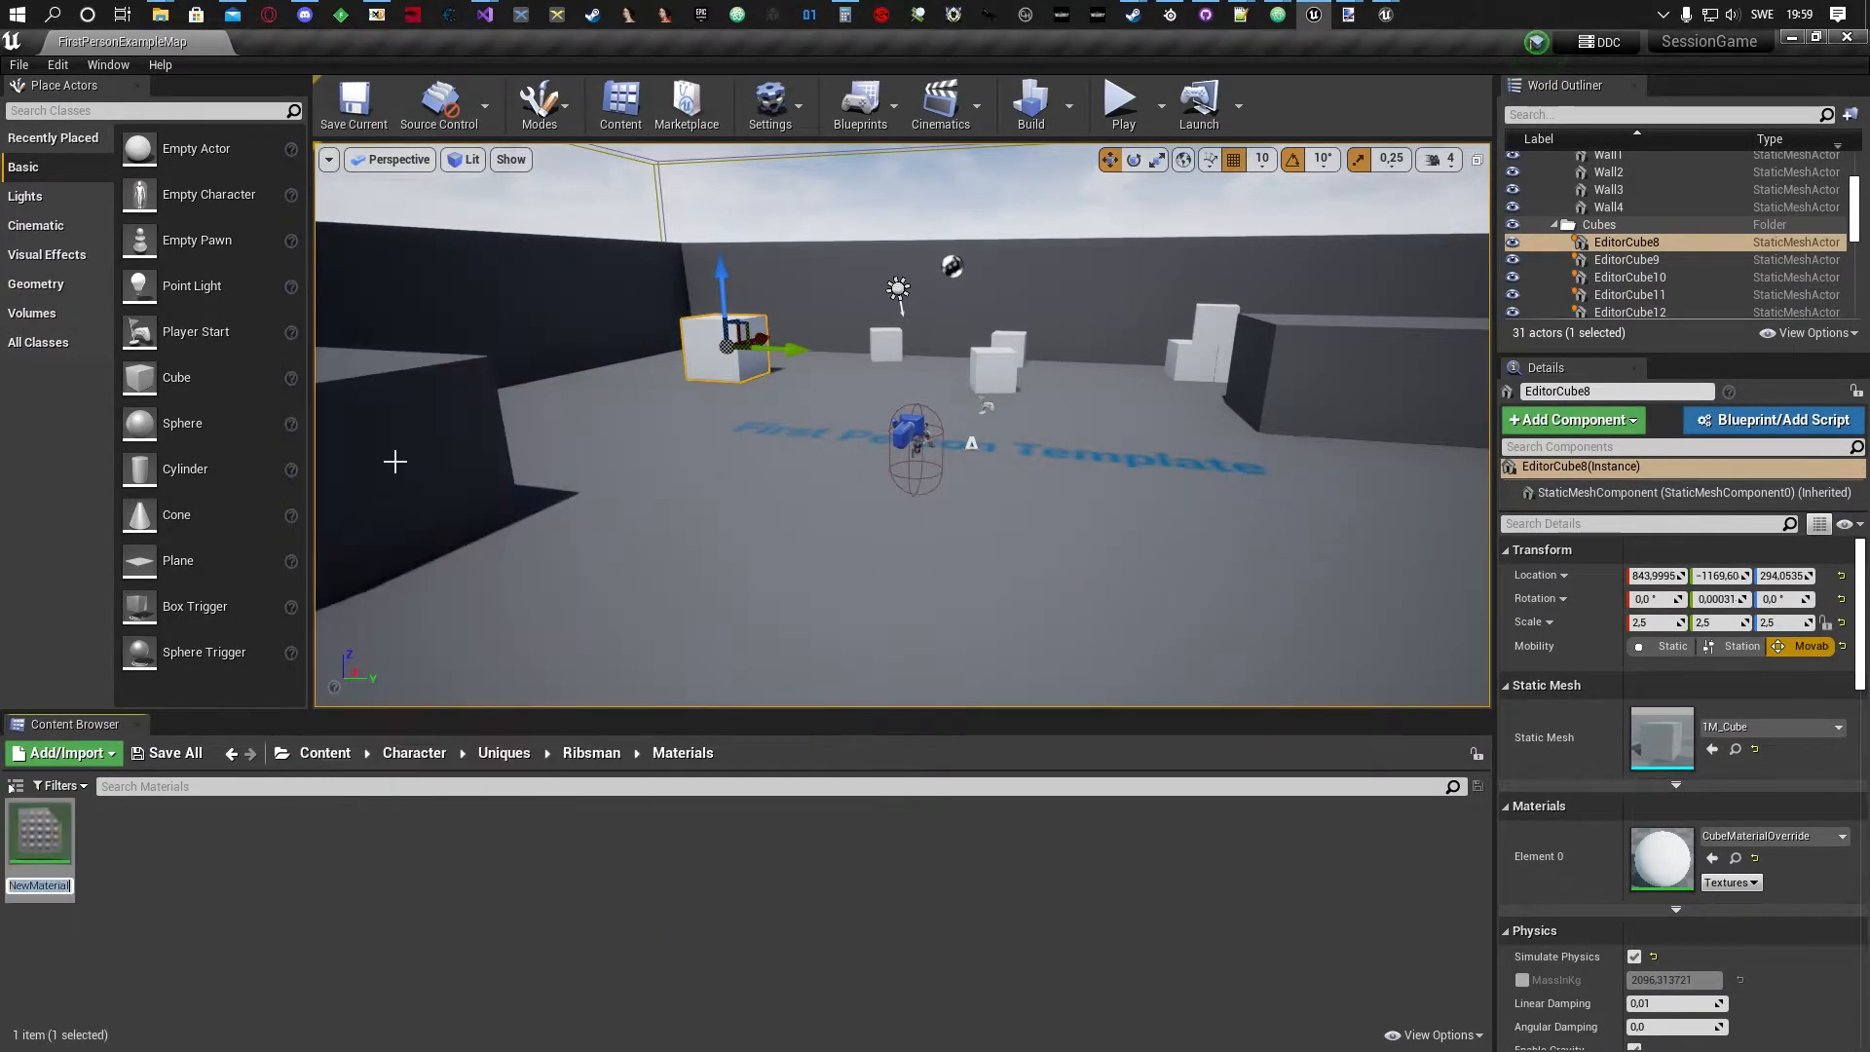
key(ctrl+v)
key(Return)
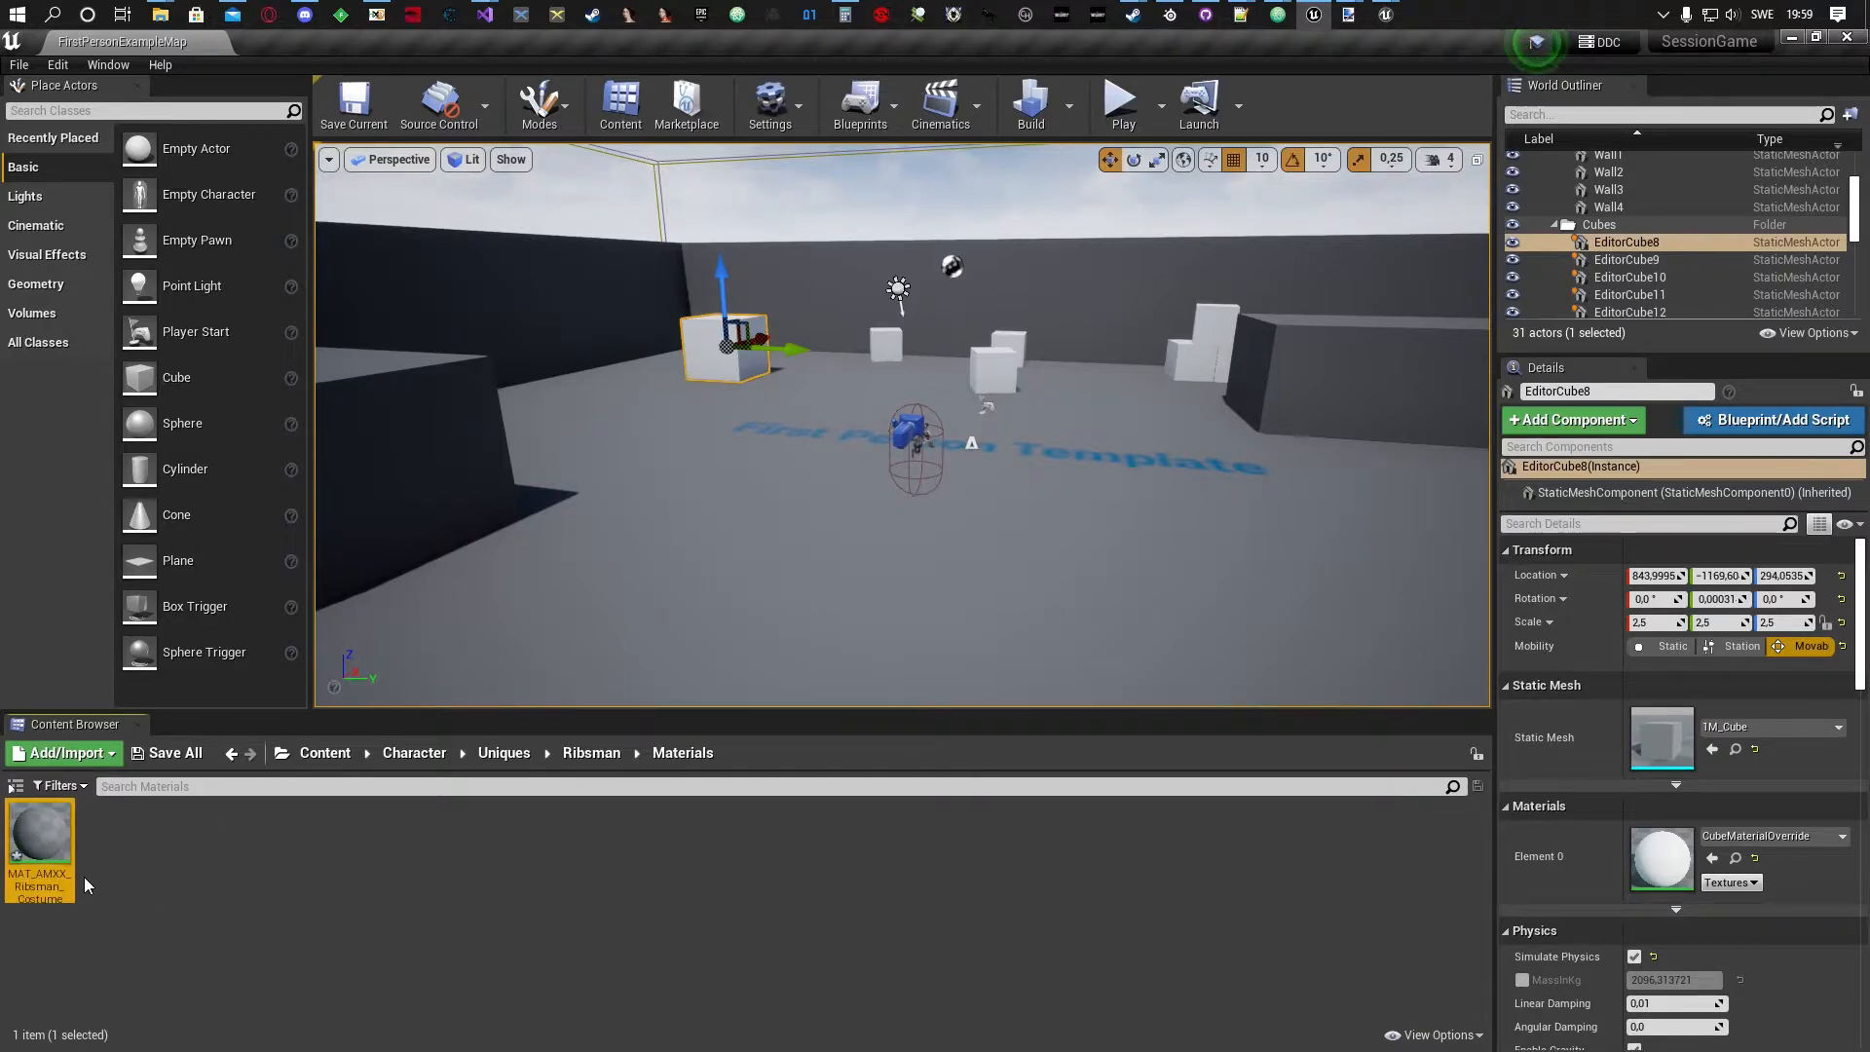
Save all unsaved project content, including the new material, and switch to the exported Materials folder in File Explorer.
click(176, 752)
click(1076, 725)
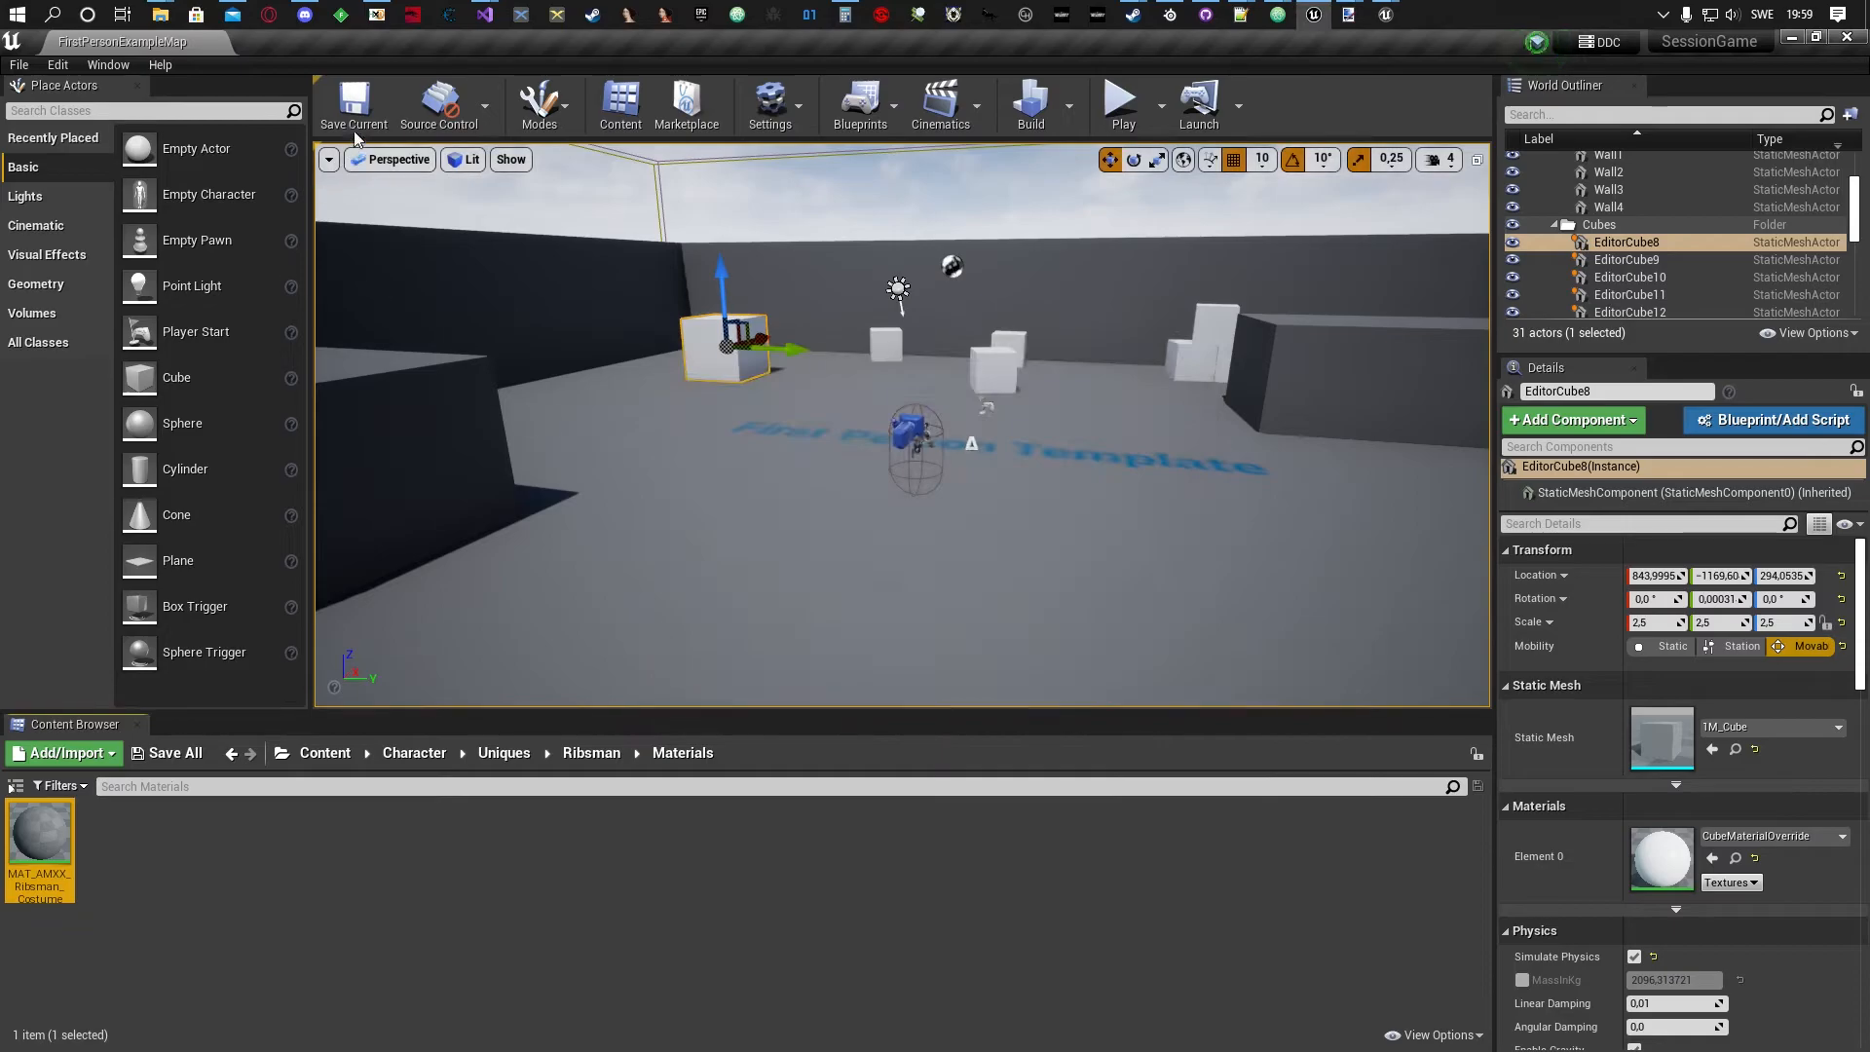
mouse_move(162, 11)
click(603, 132)
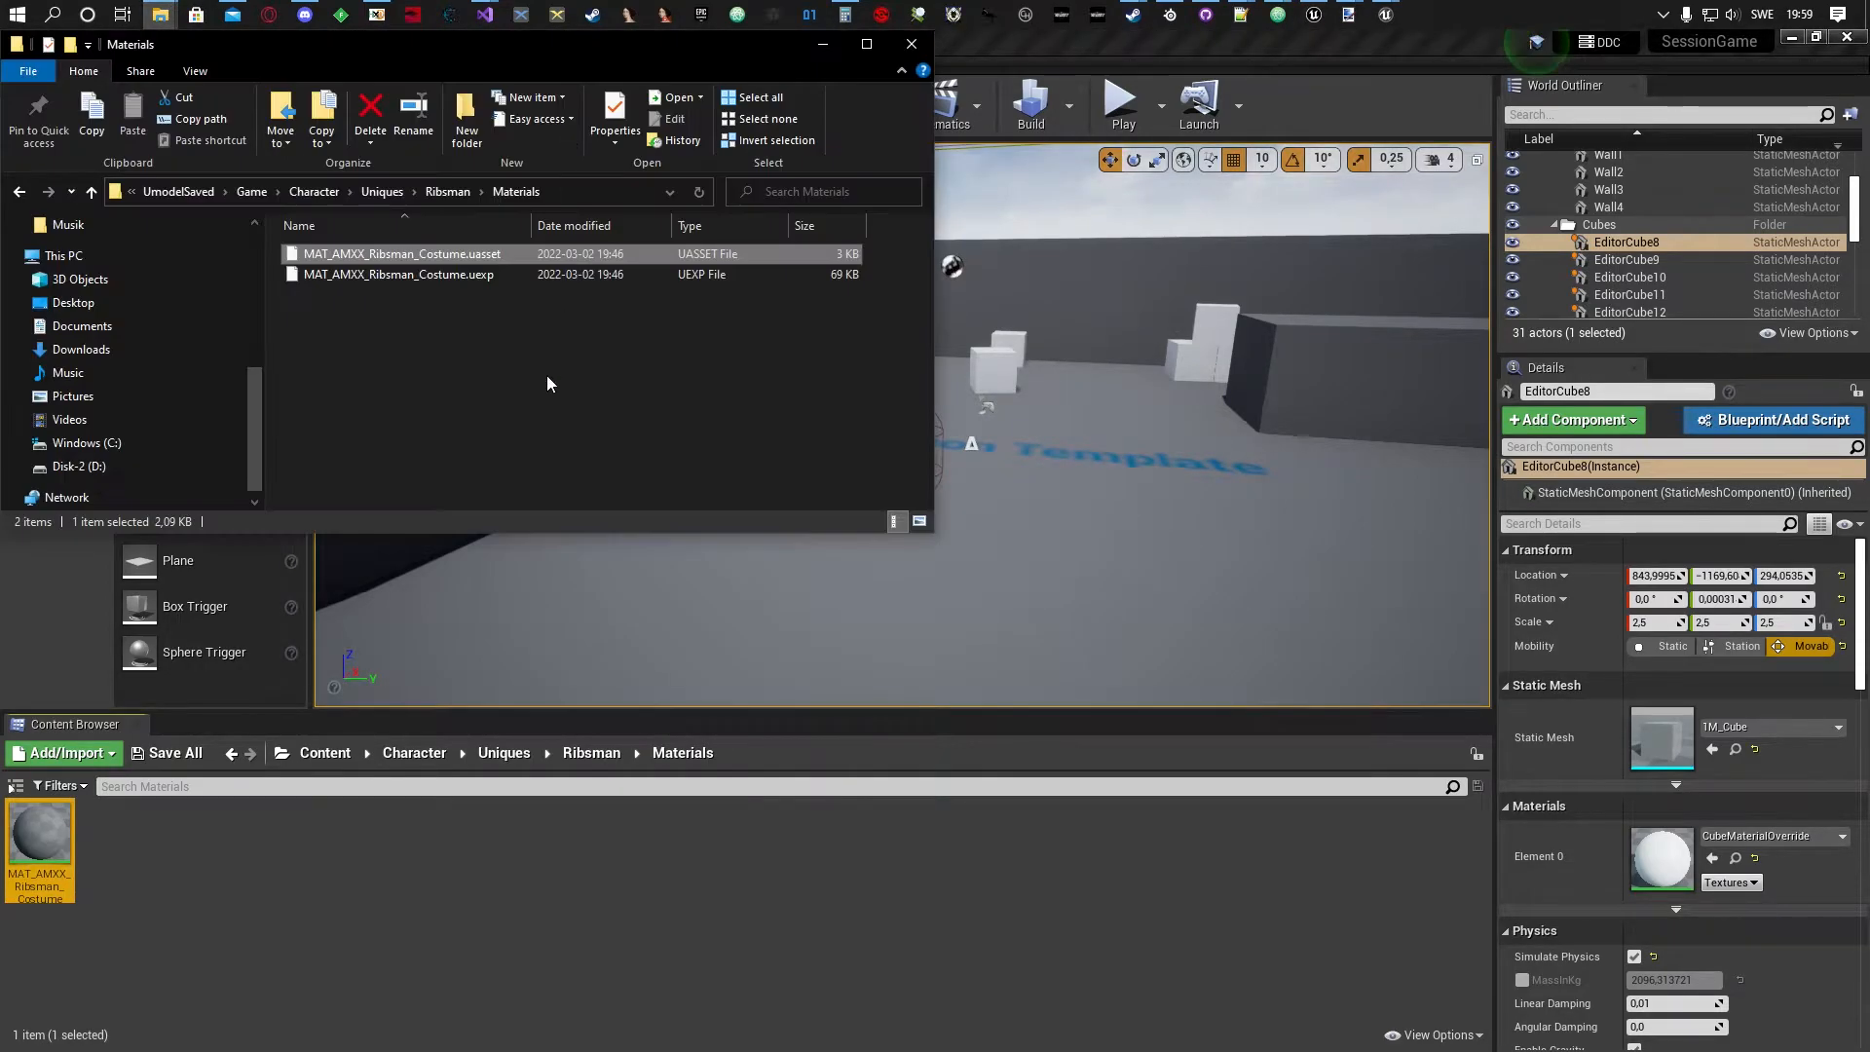
Open the MAT_AMXX_Ribsman_Costume material, enable its Used with Skeletal Mesh option and apply the change.
click(214, 890)
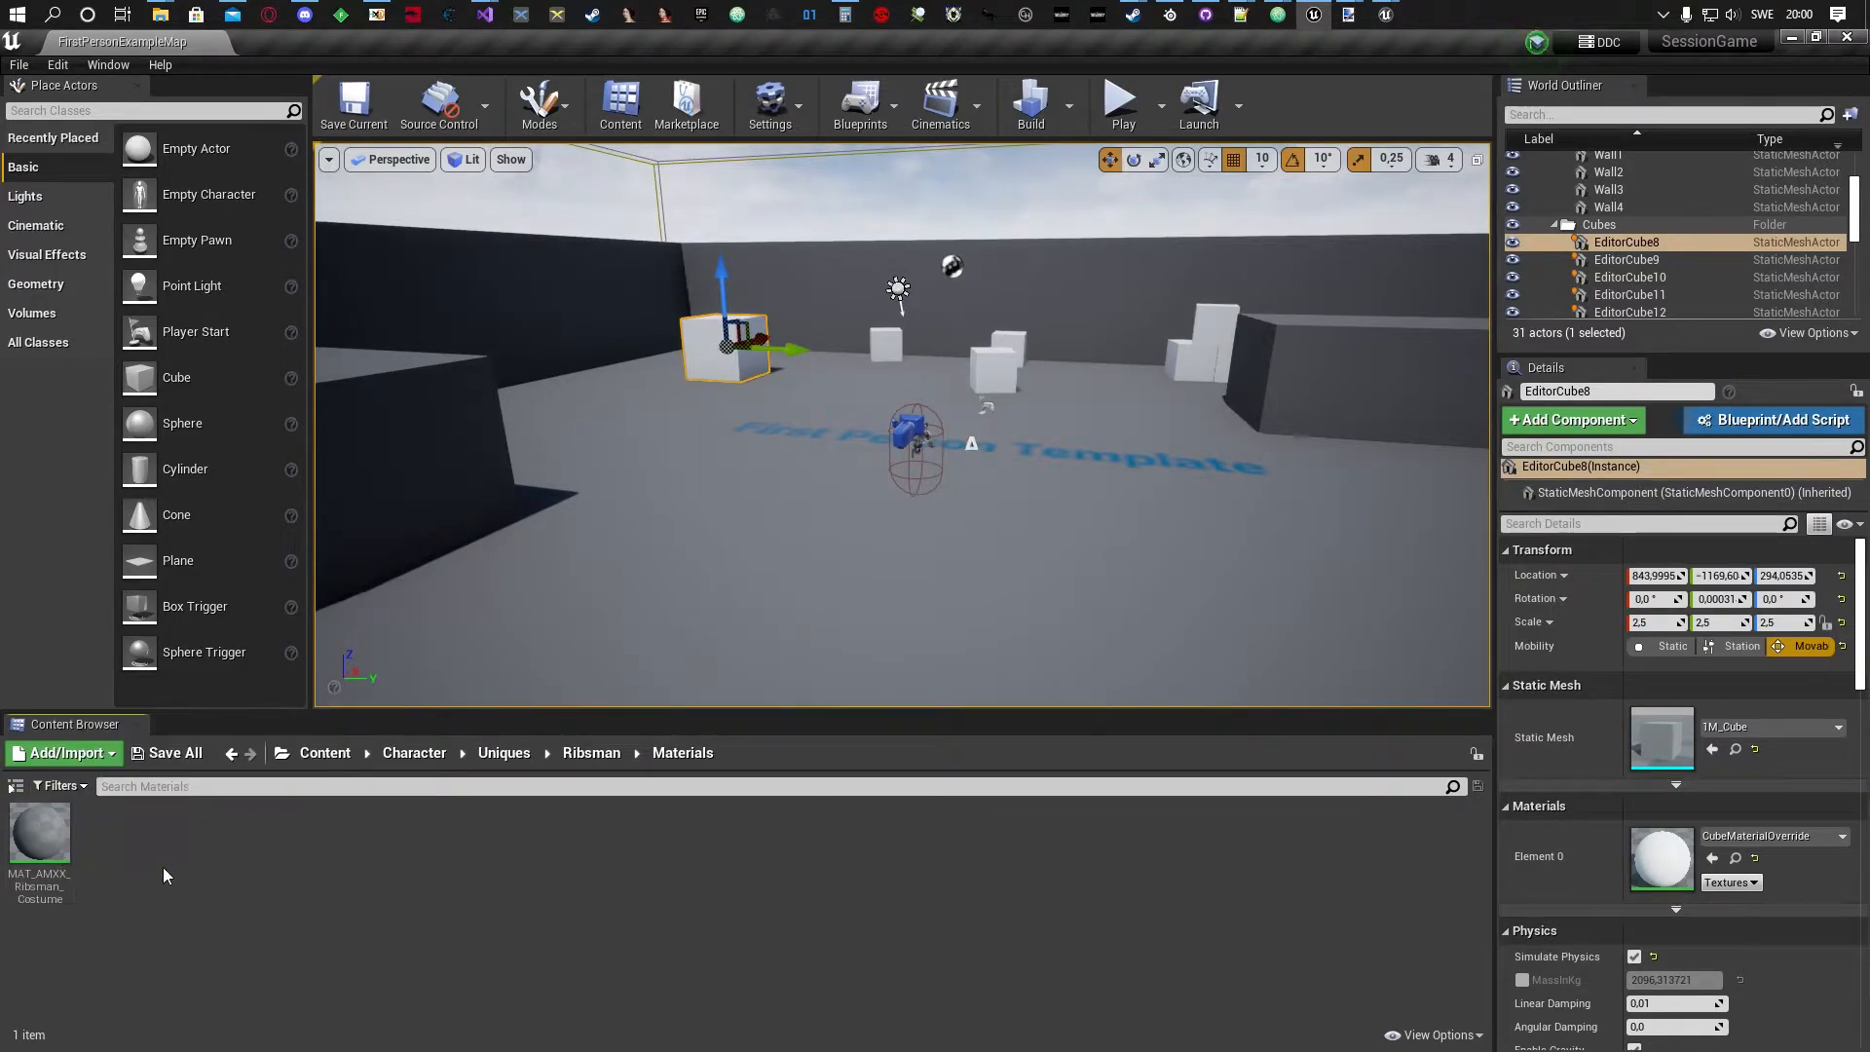
double_click(53, 857)
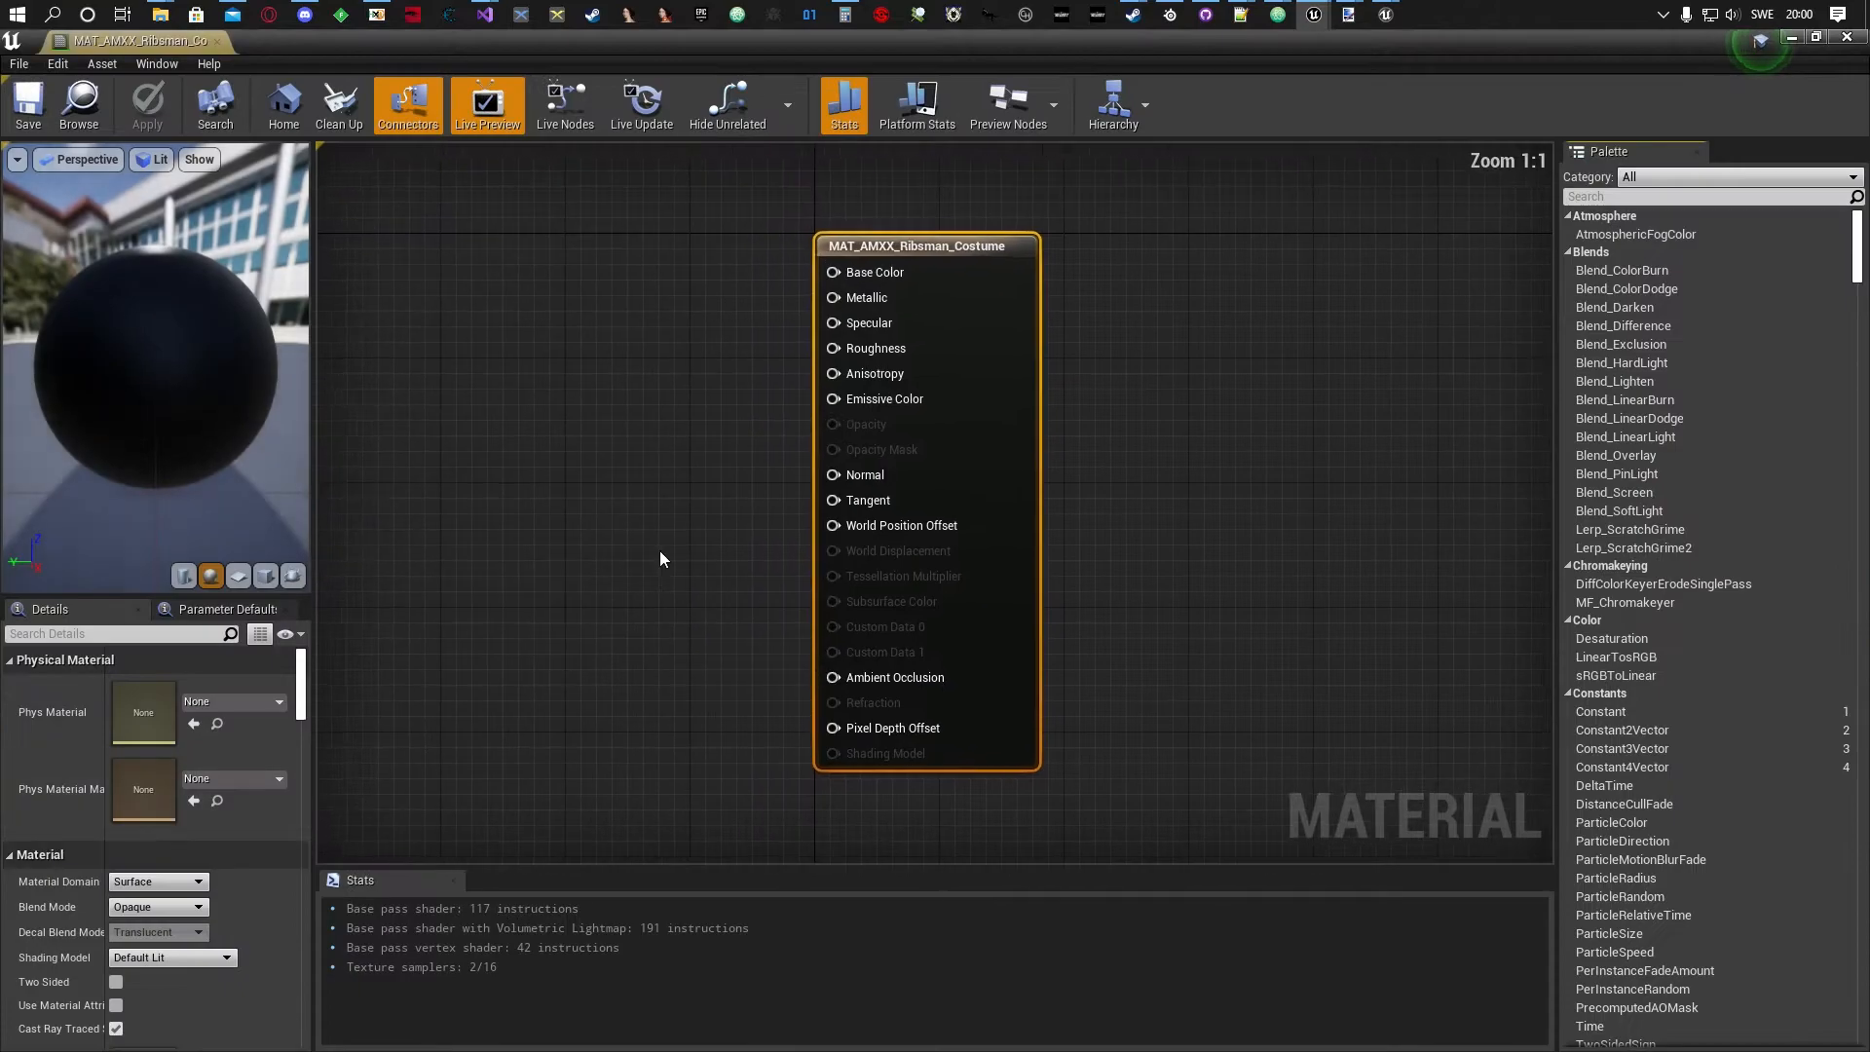
right_drag(630, 391, 745, 419)
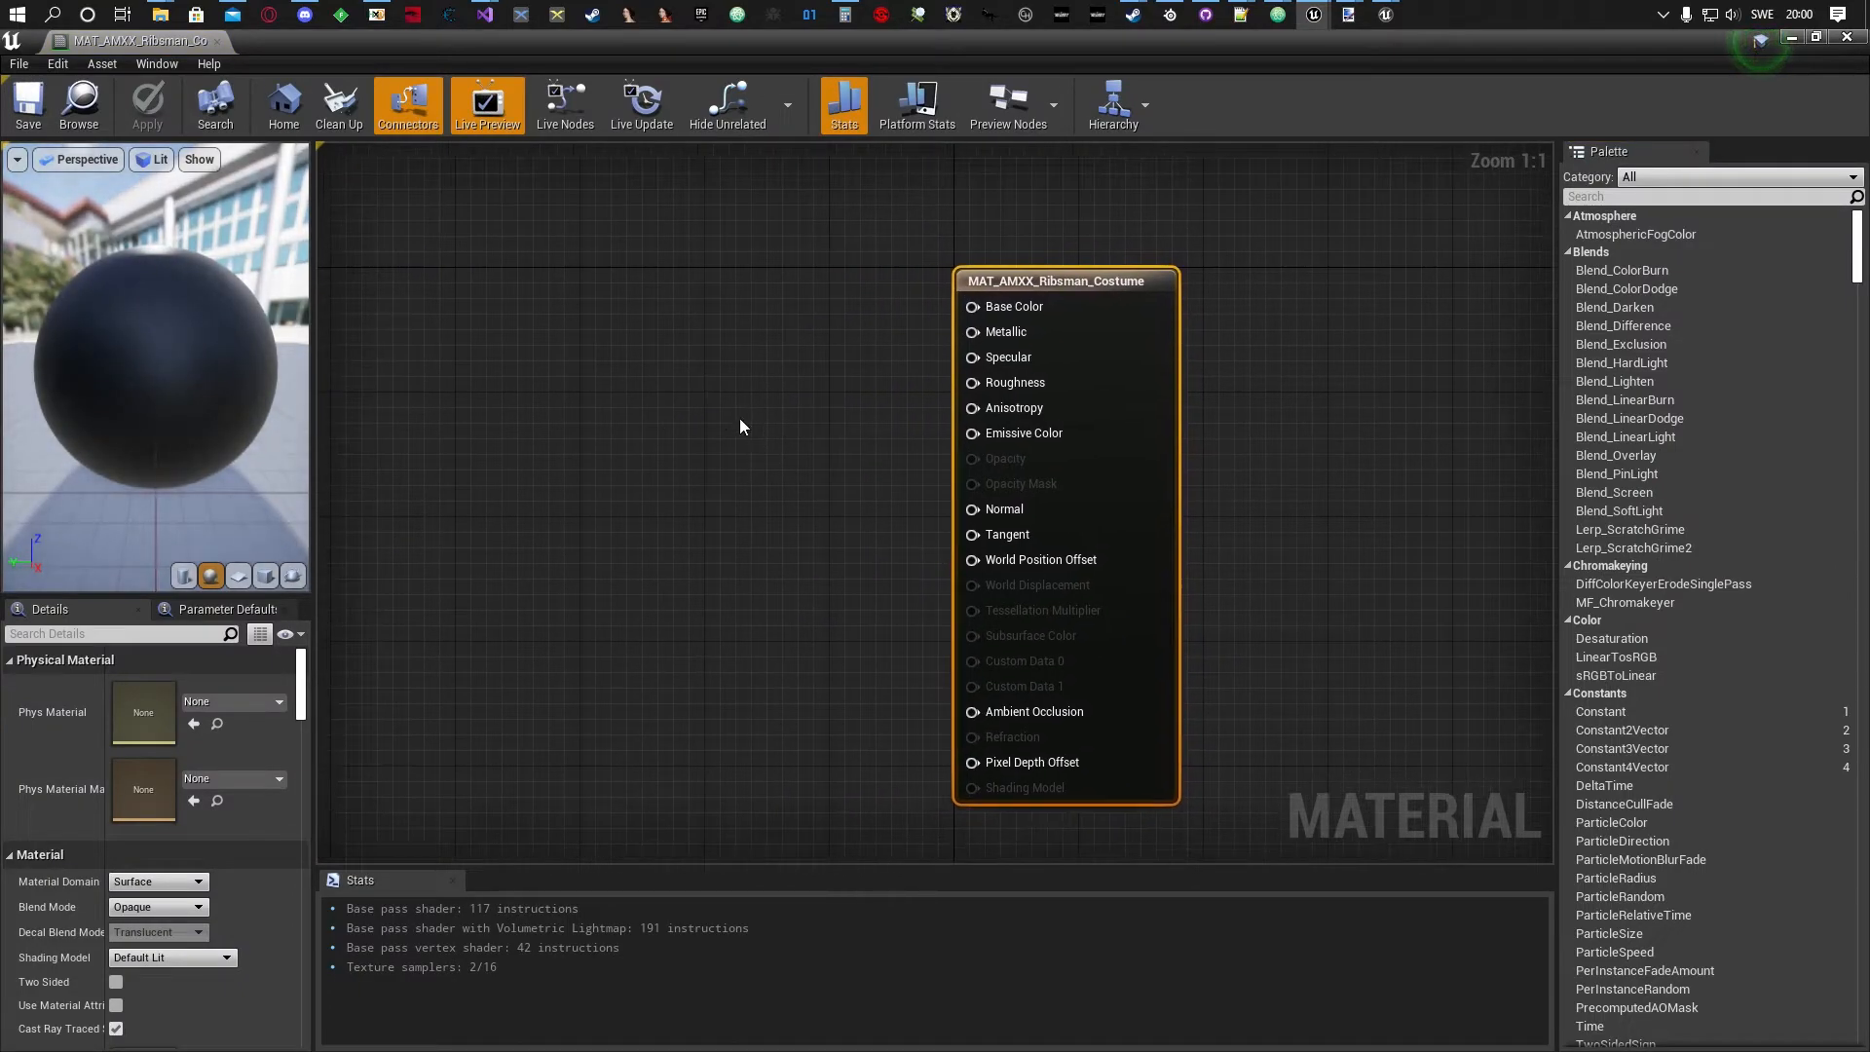
click(138, 641)
text(skel)
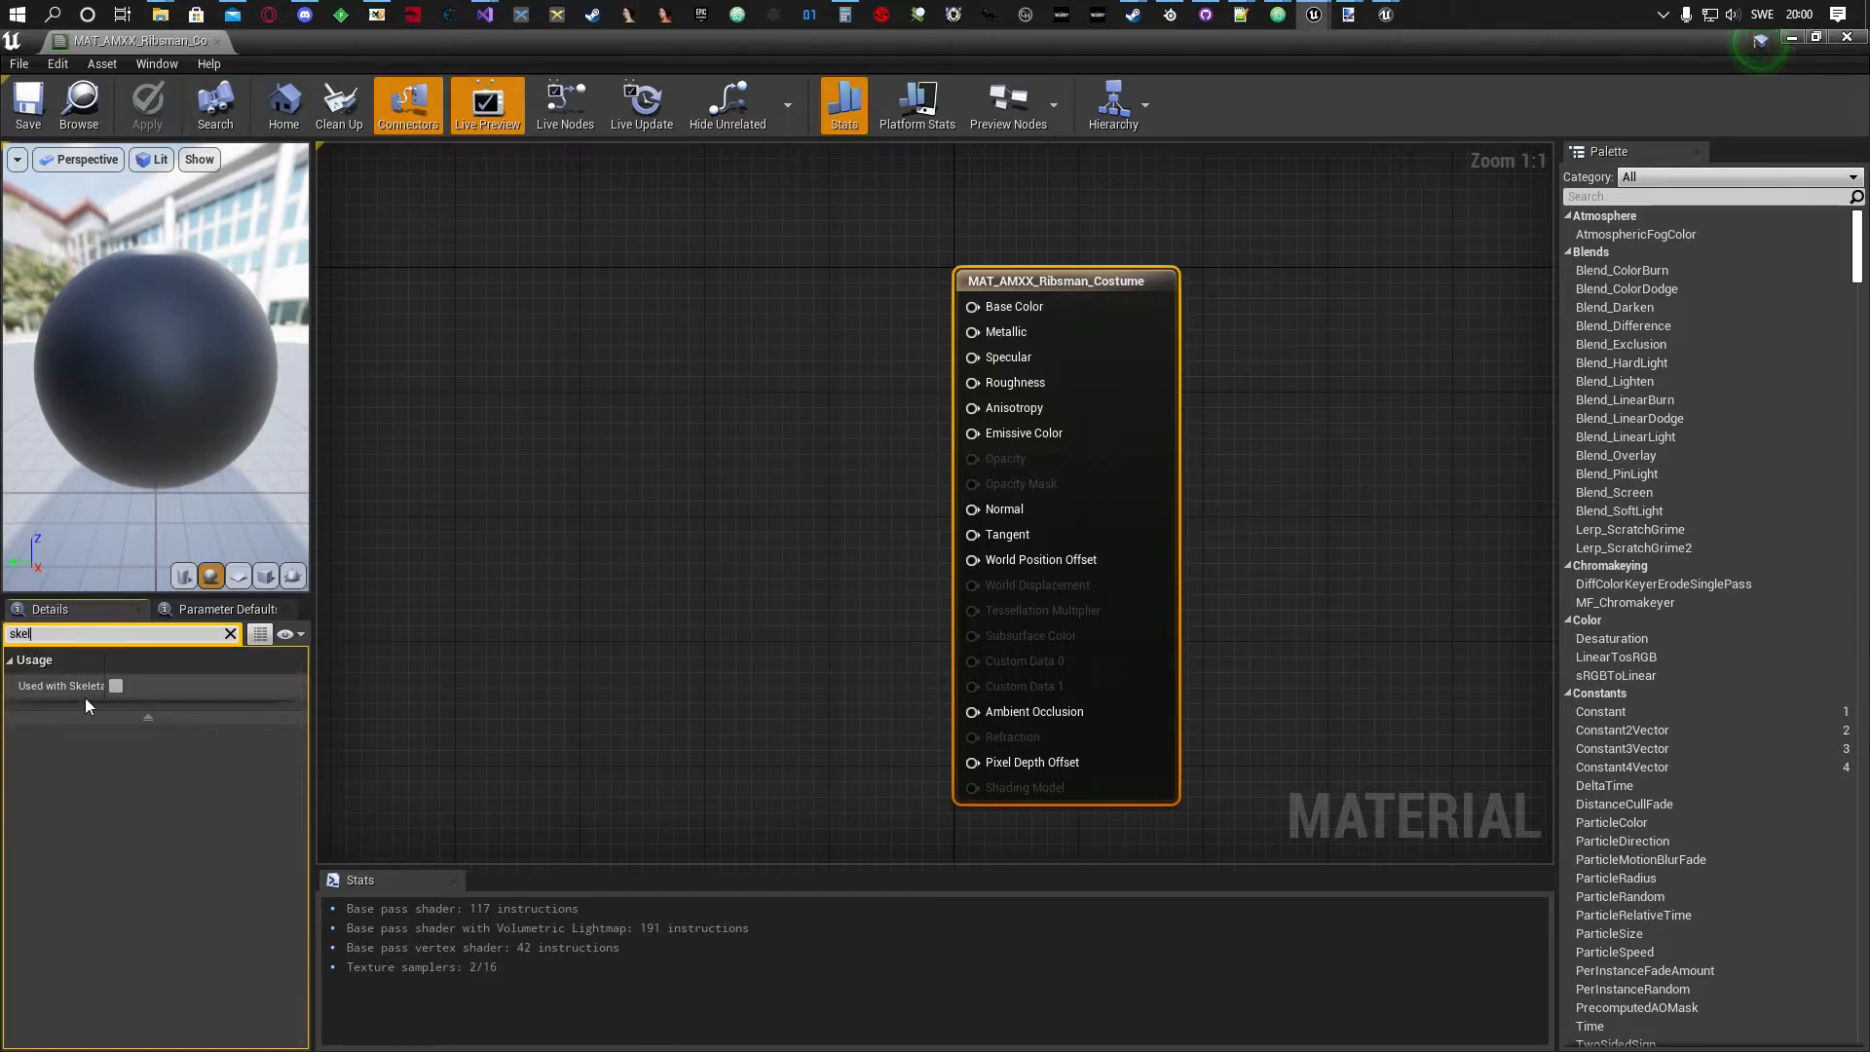
click(115, 686)
click(147, 103)
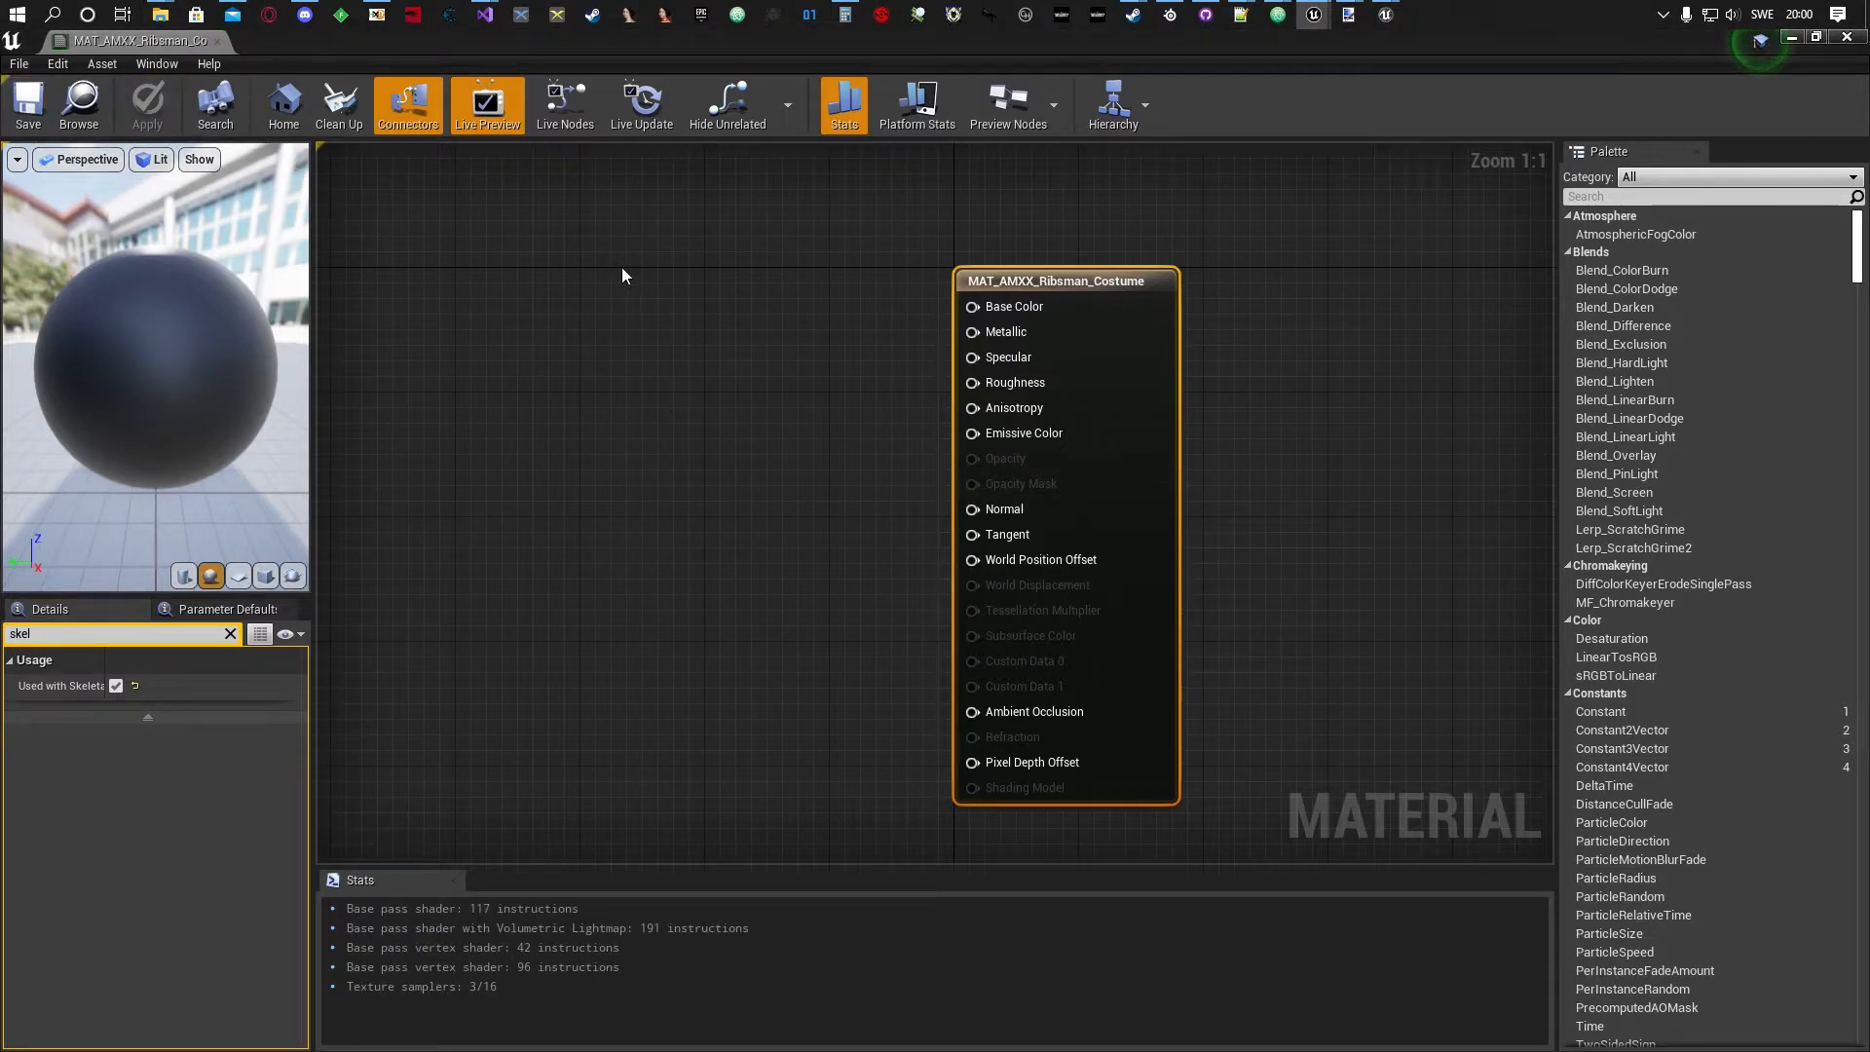
Add a Constant3Vector node to the material graph, placed to the left of the main material node.
right_drag(735, 407, 1007, 358)
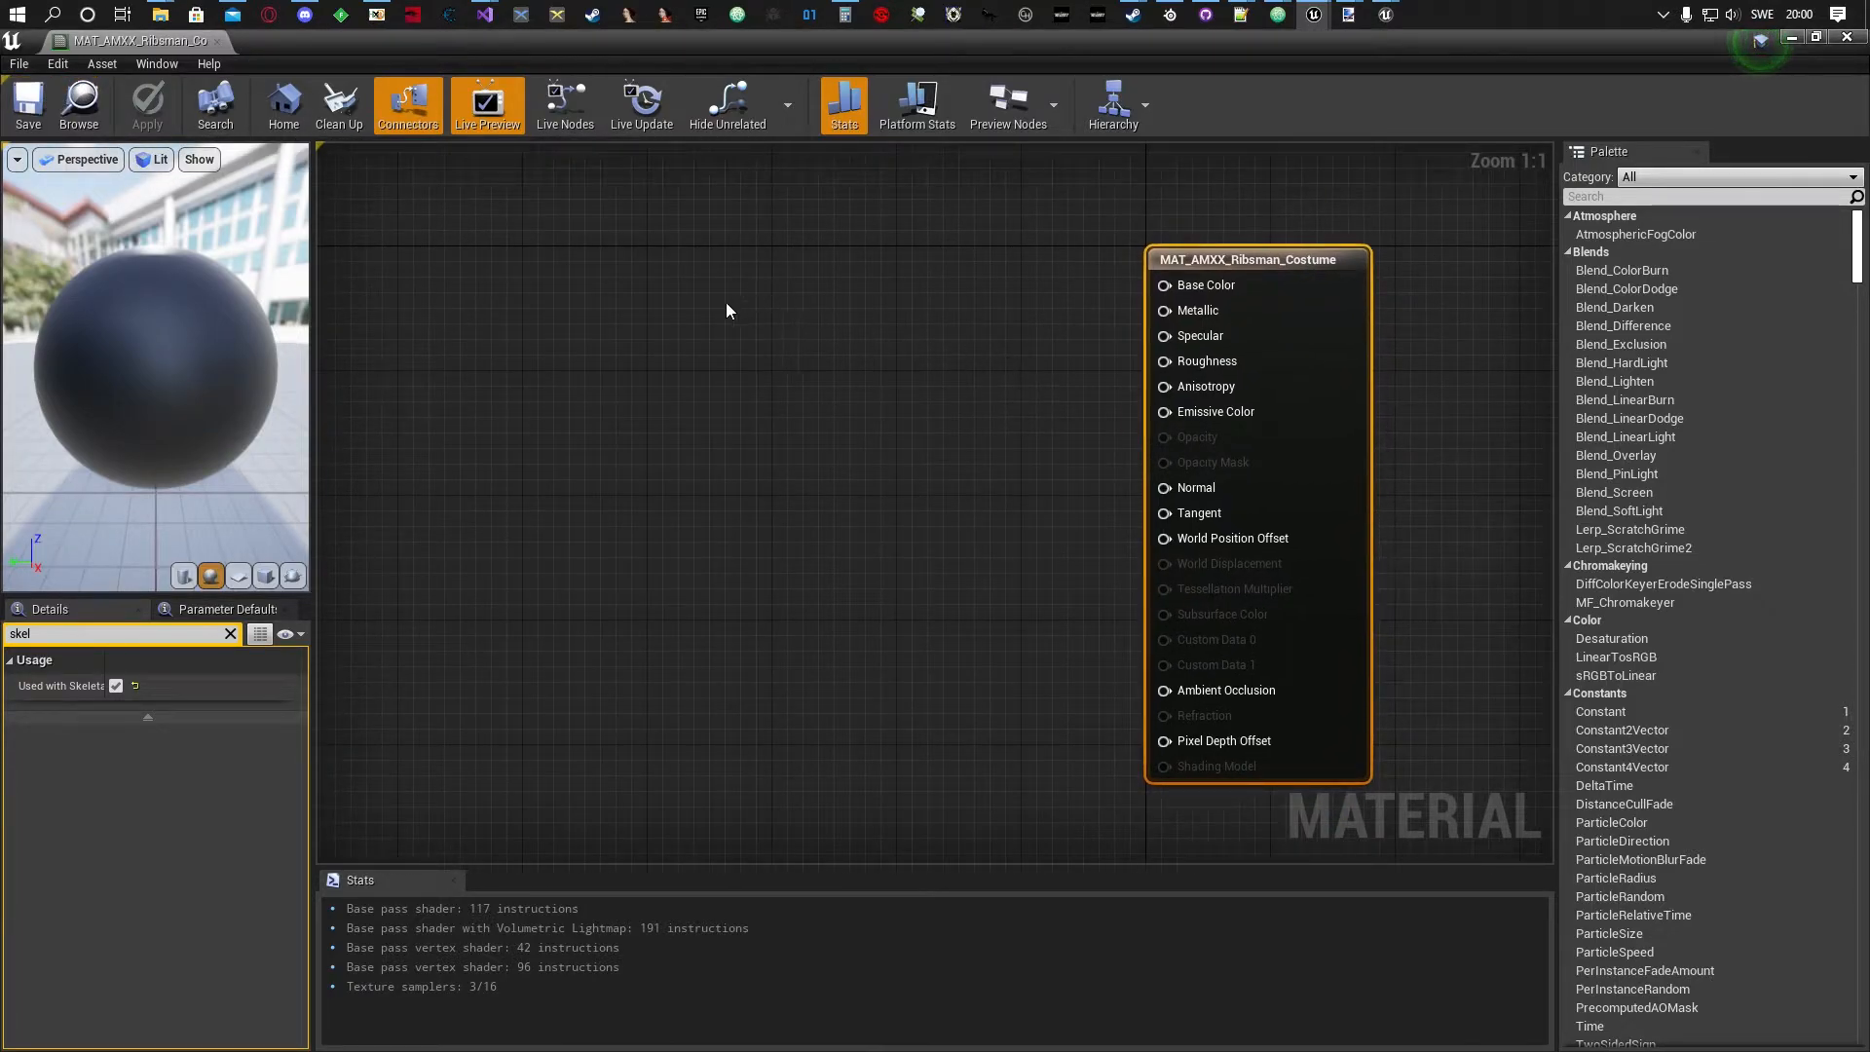
right_click(675, 316)
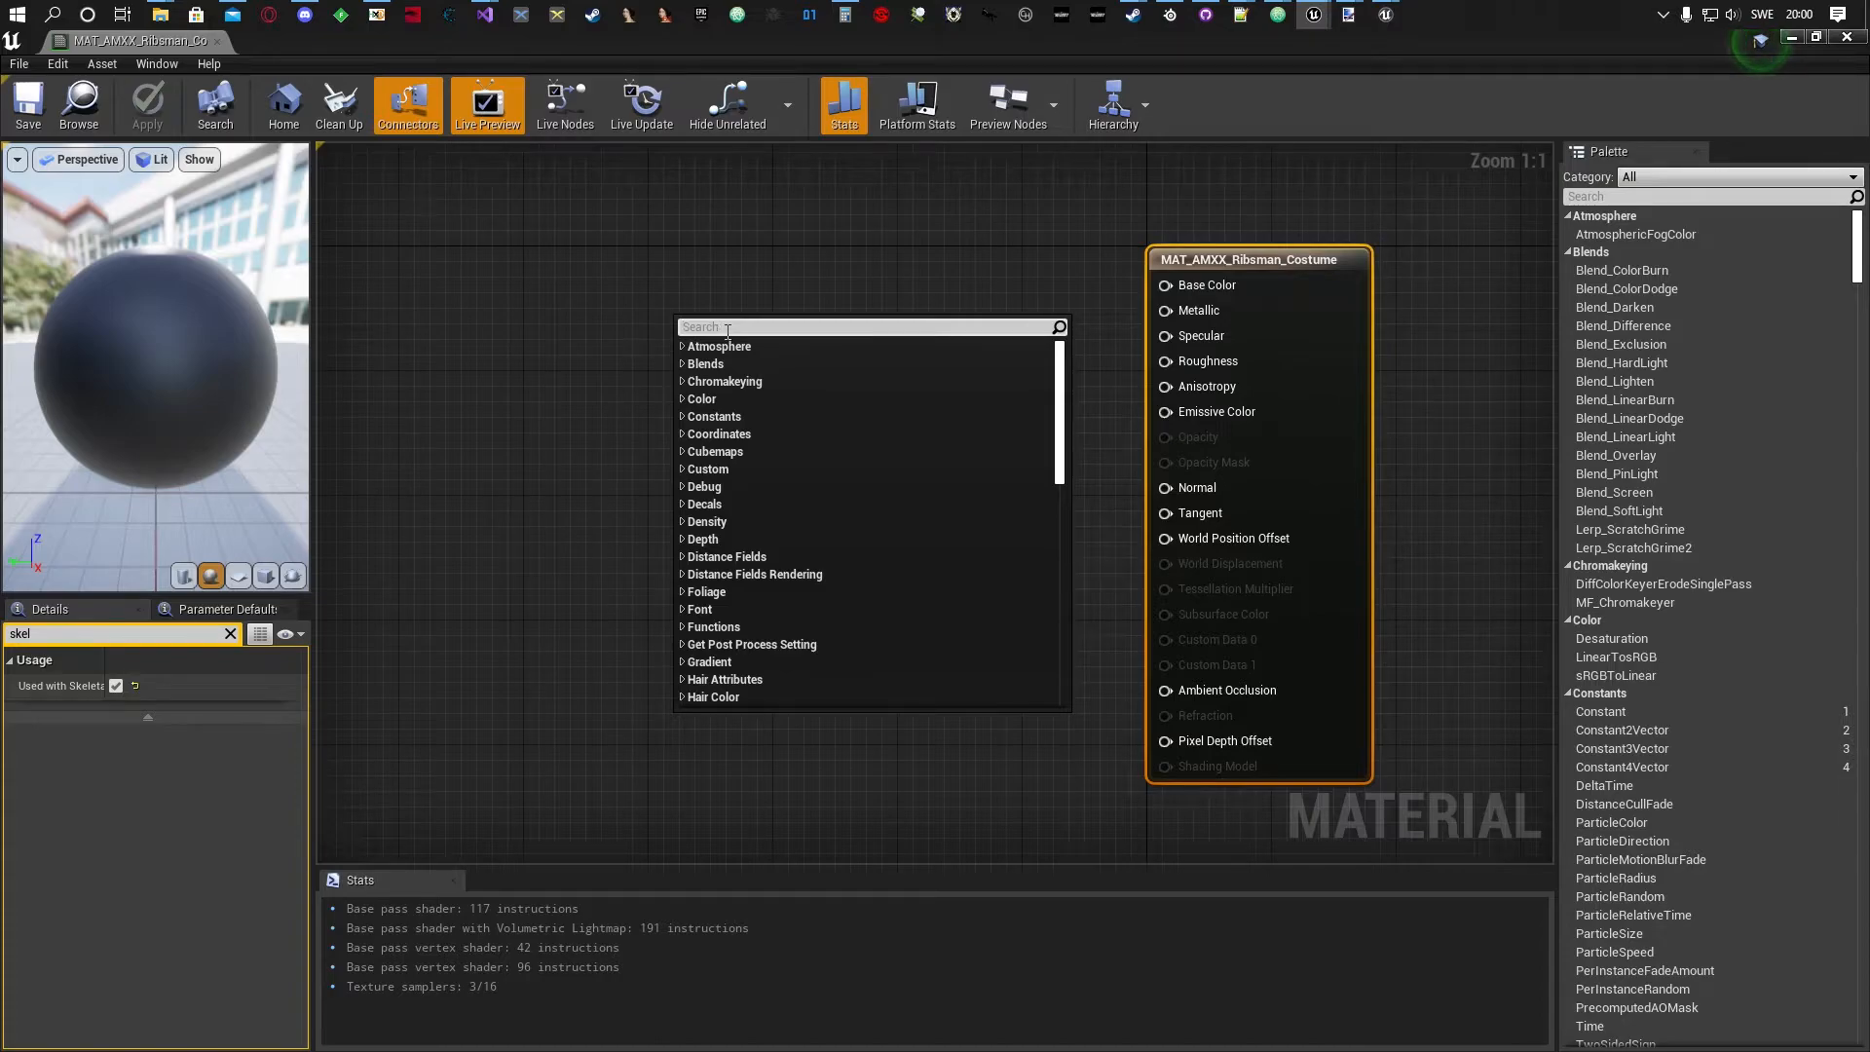
text(vectir)
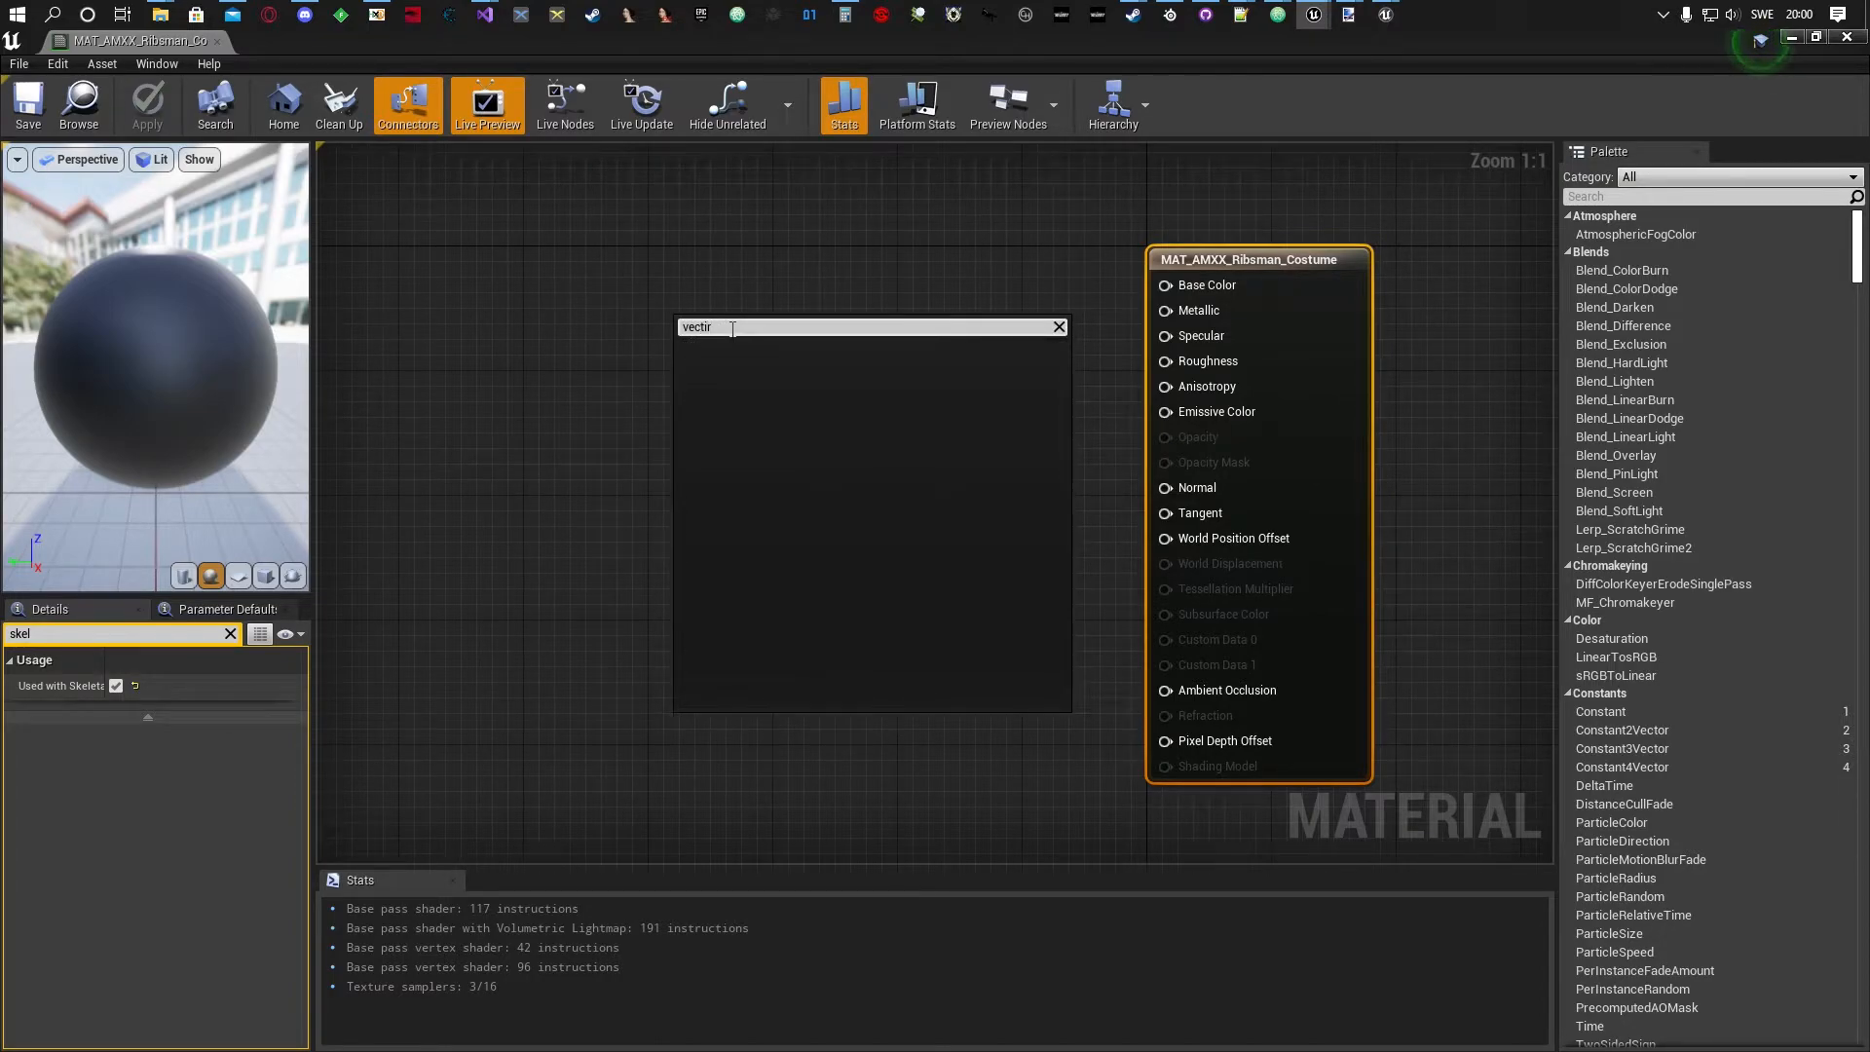
key(BackSpace)
key(BackSpace)
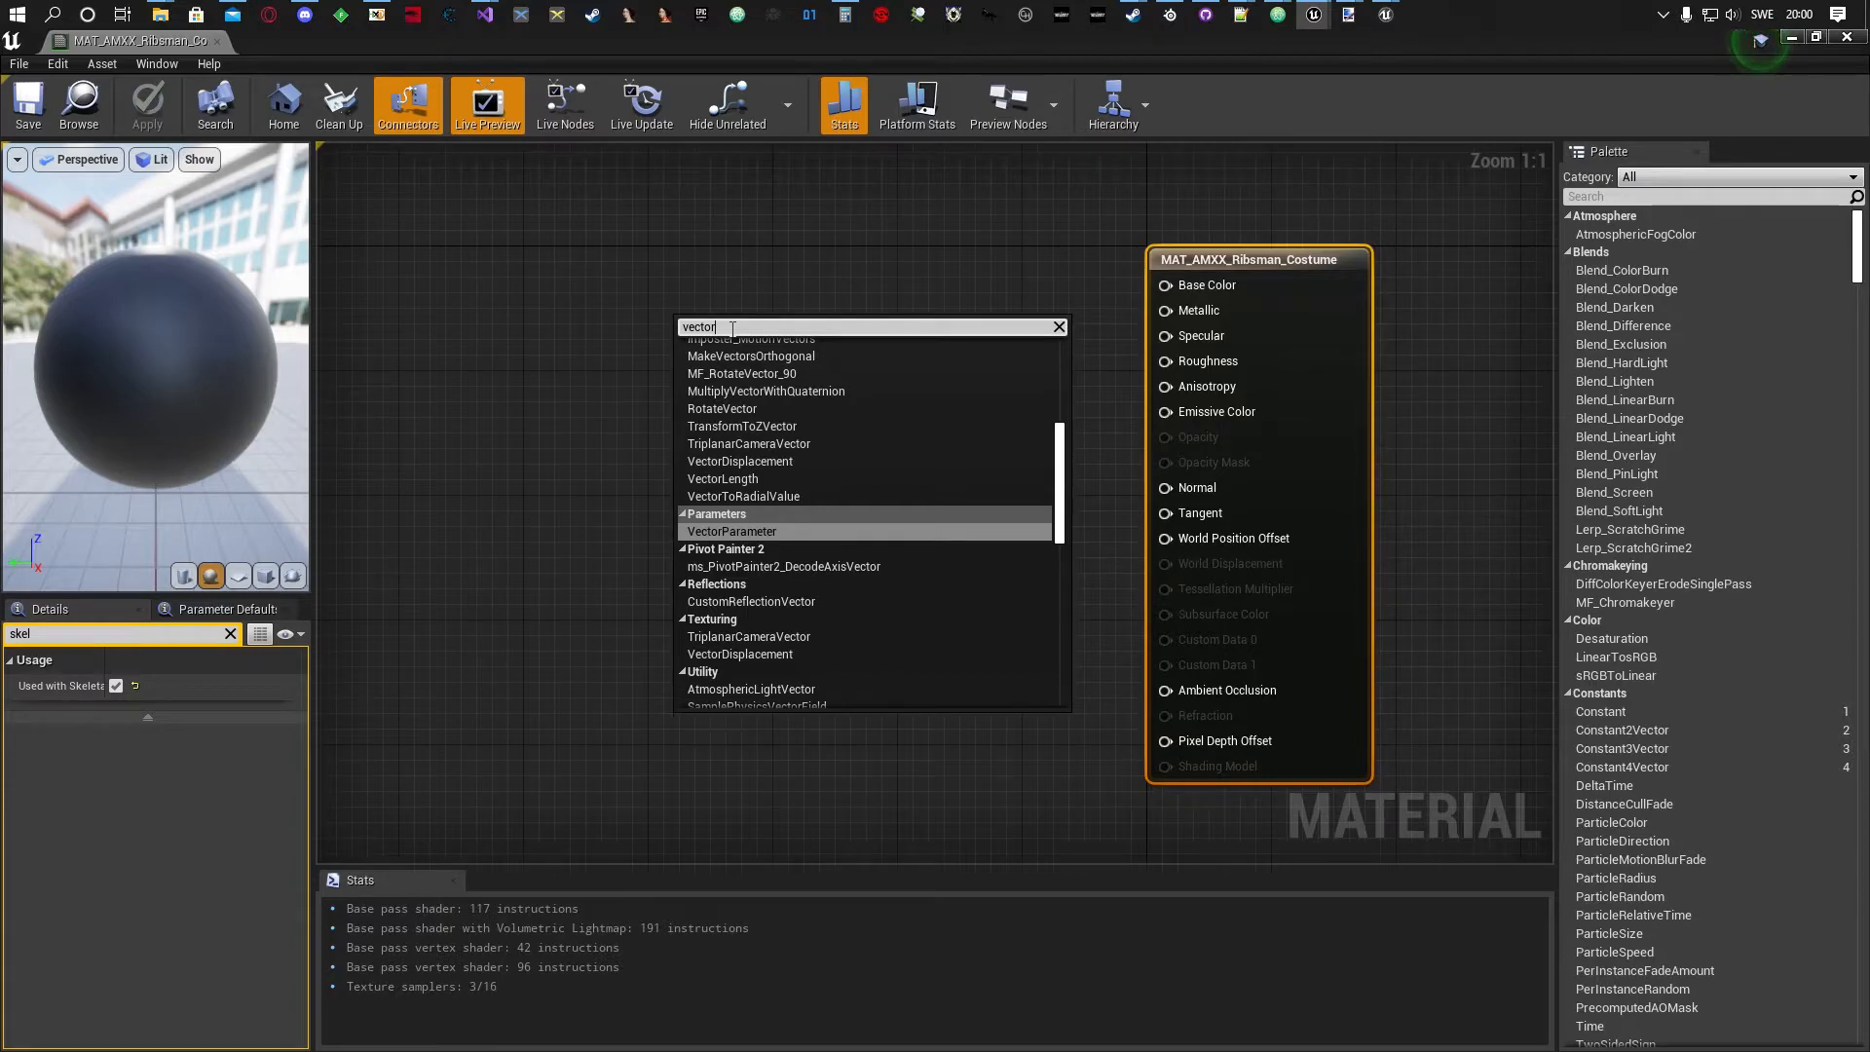
text(or2)
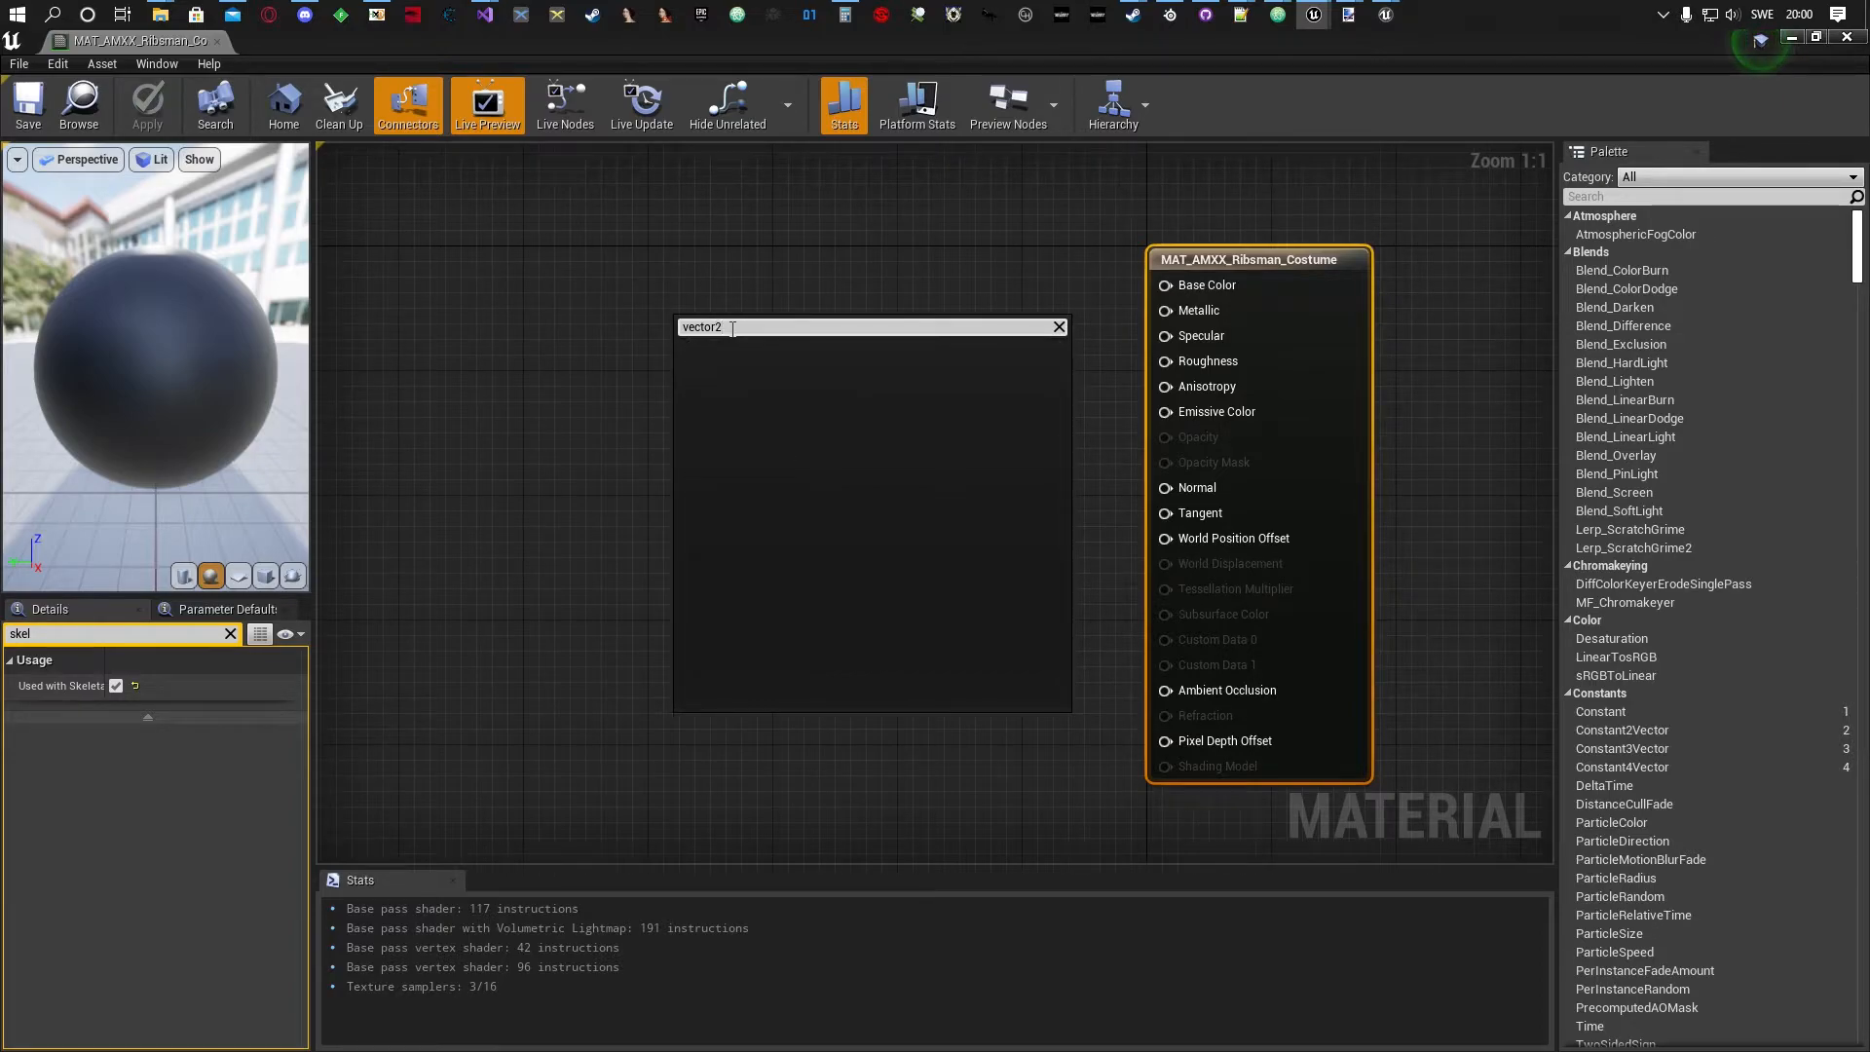
key(BackSpace)
key(BackSpace)
key(BackSpace)
key(BackSpace)
key(BackSpace)
key(BackSpace)
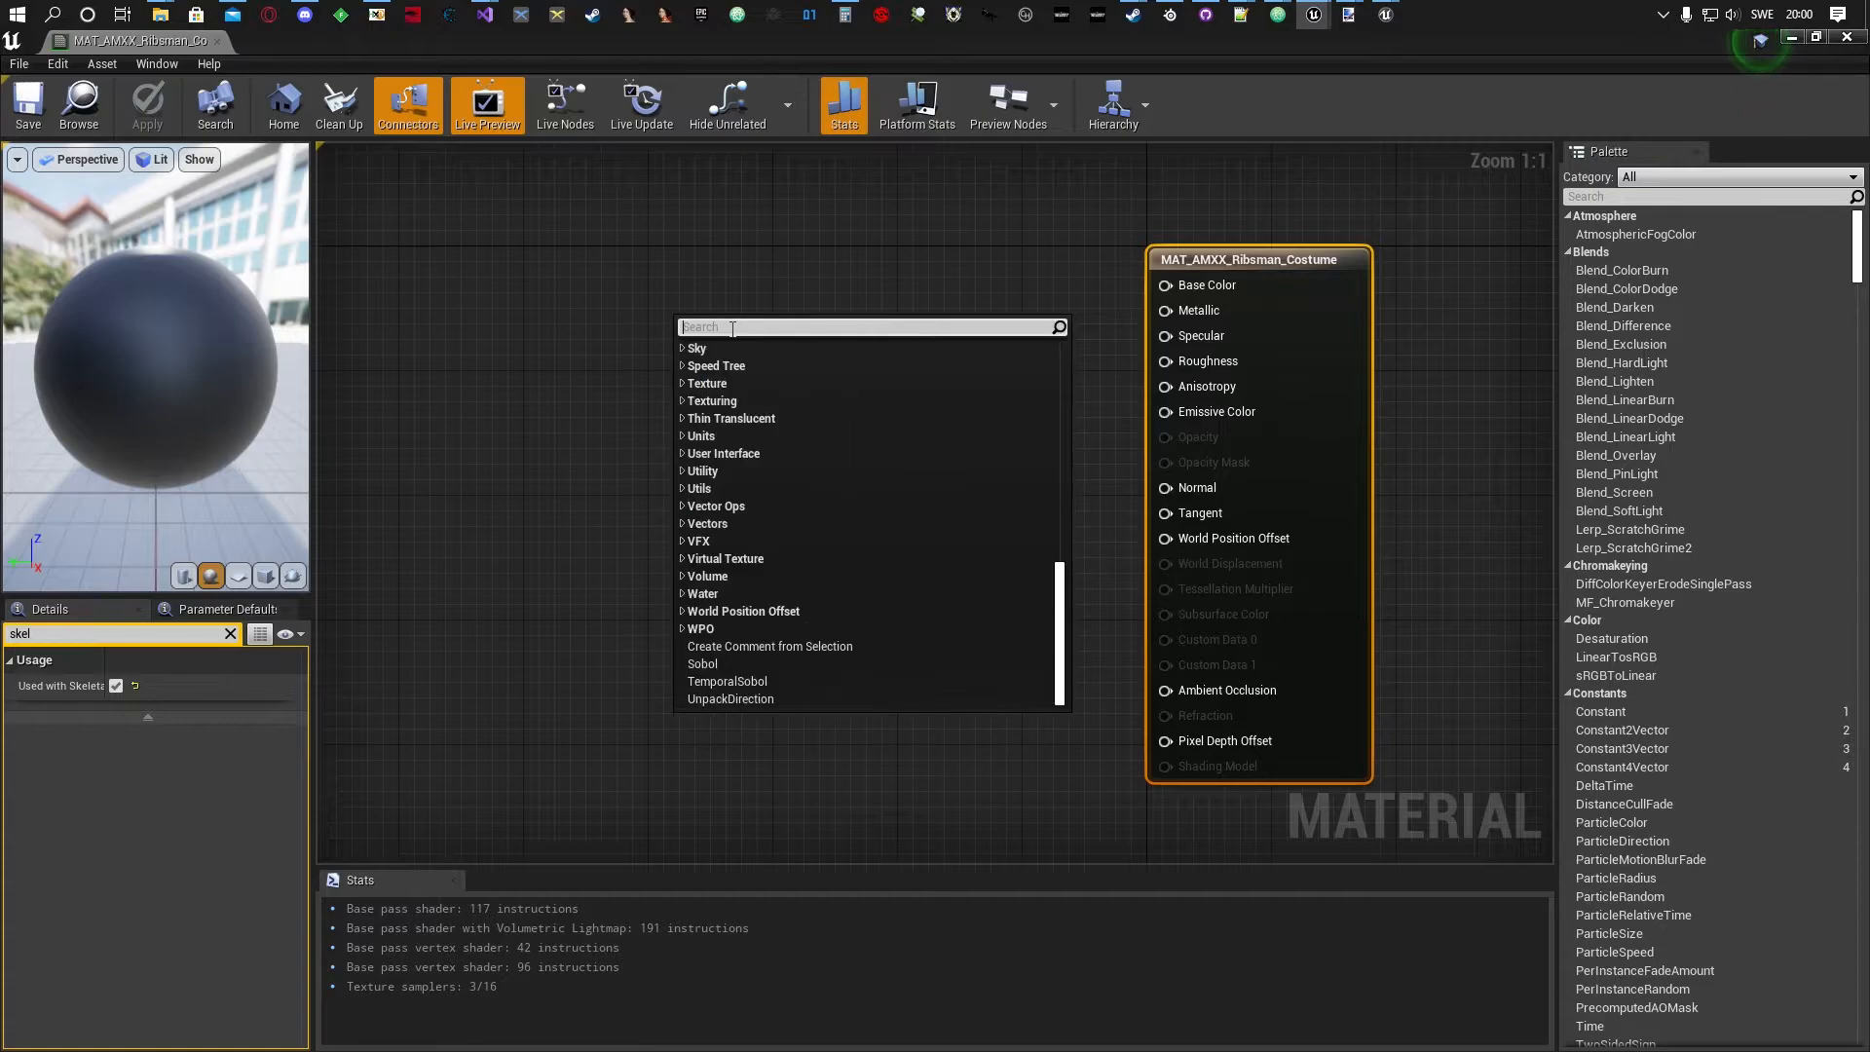
text(2)
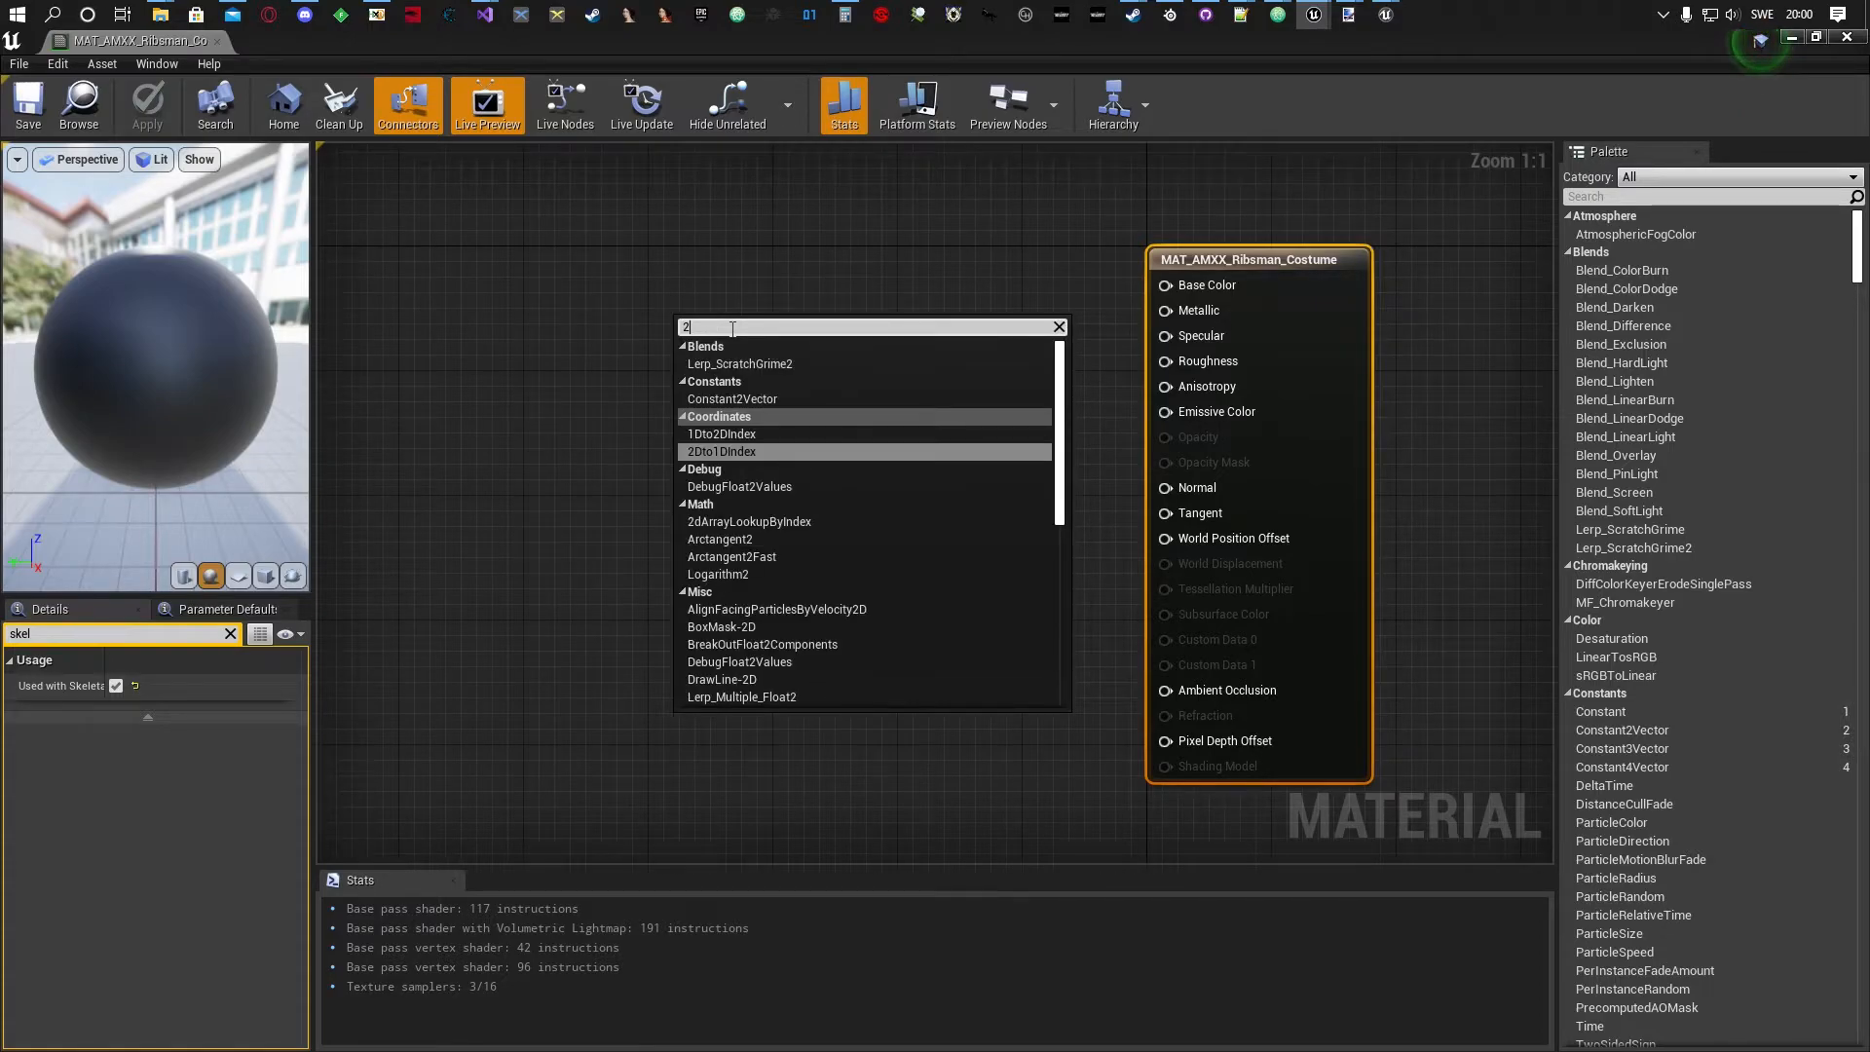
key(BackSpace)
text(cin)
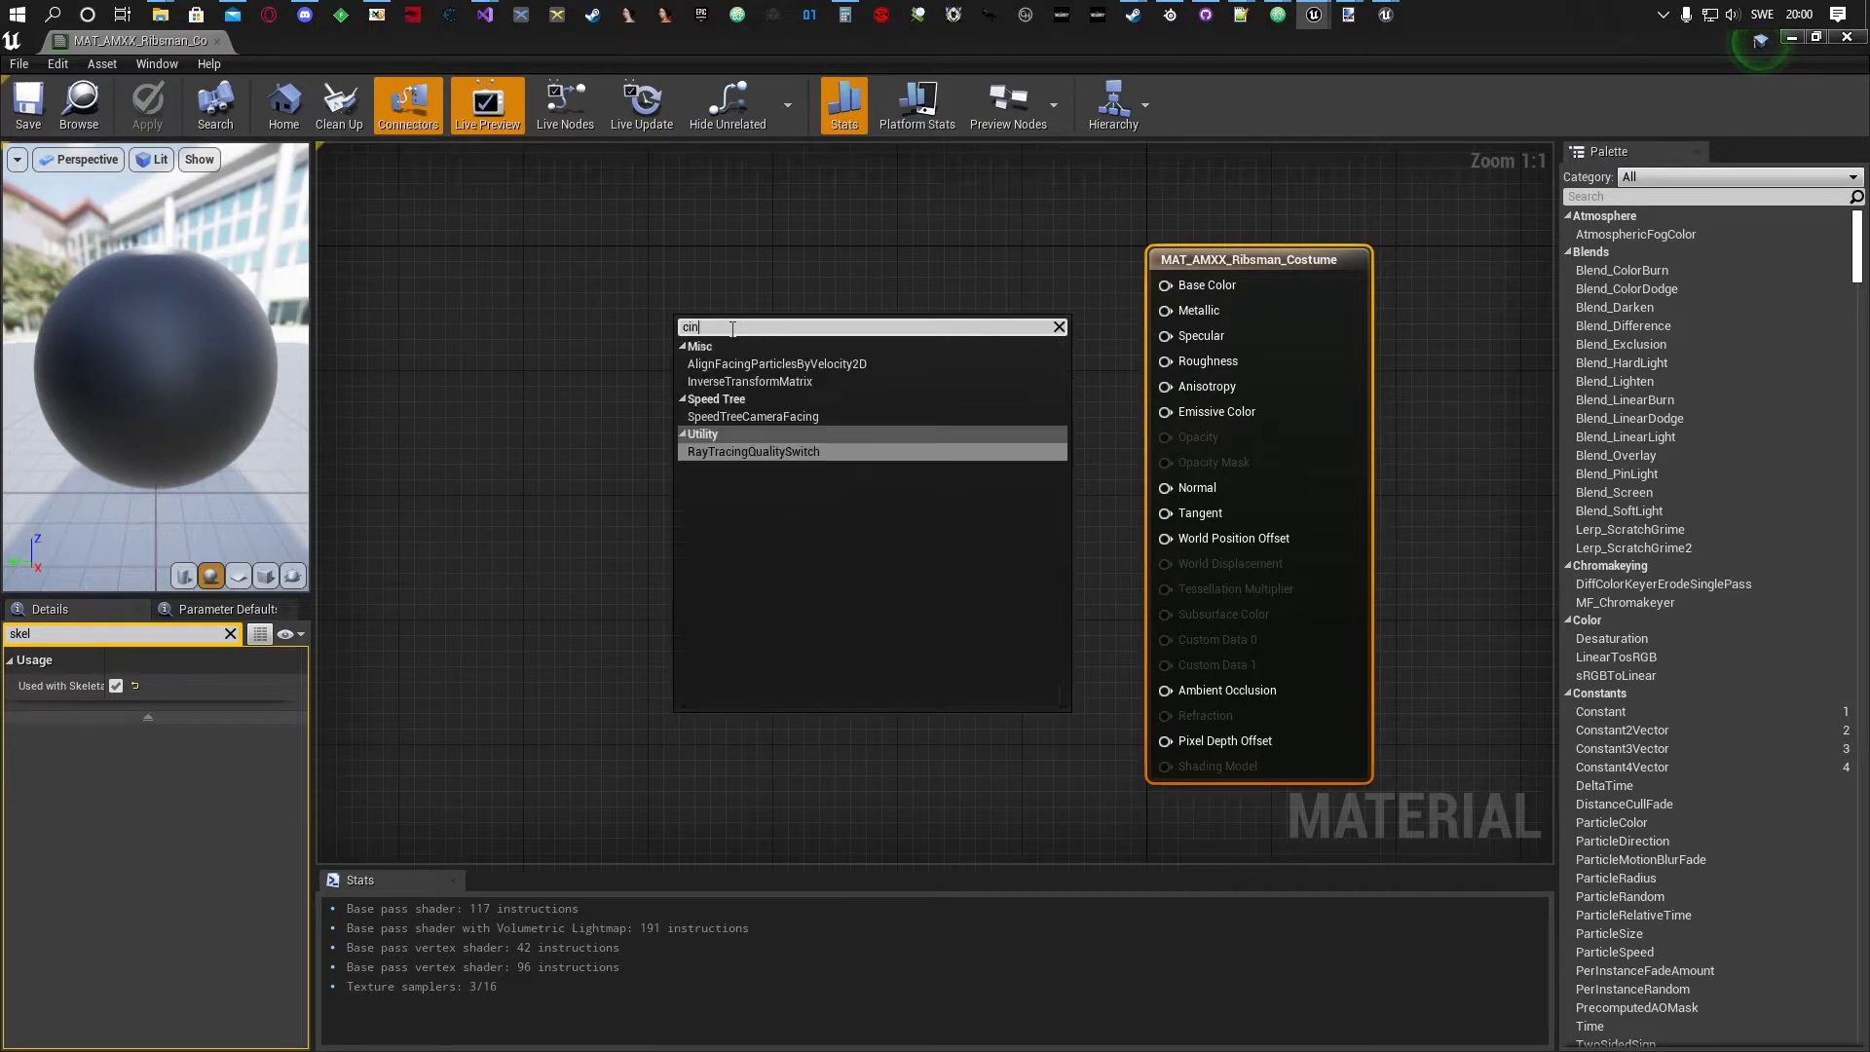
key(BackSpace)
key(BackSpace)
key(BackSpace)
text(consta)
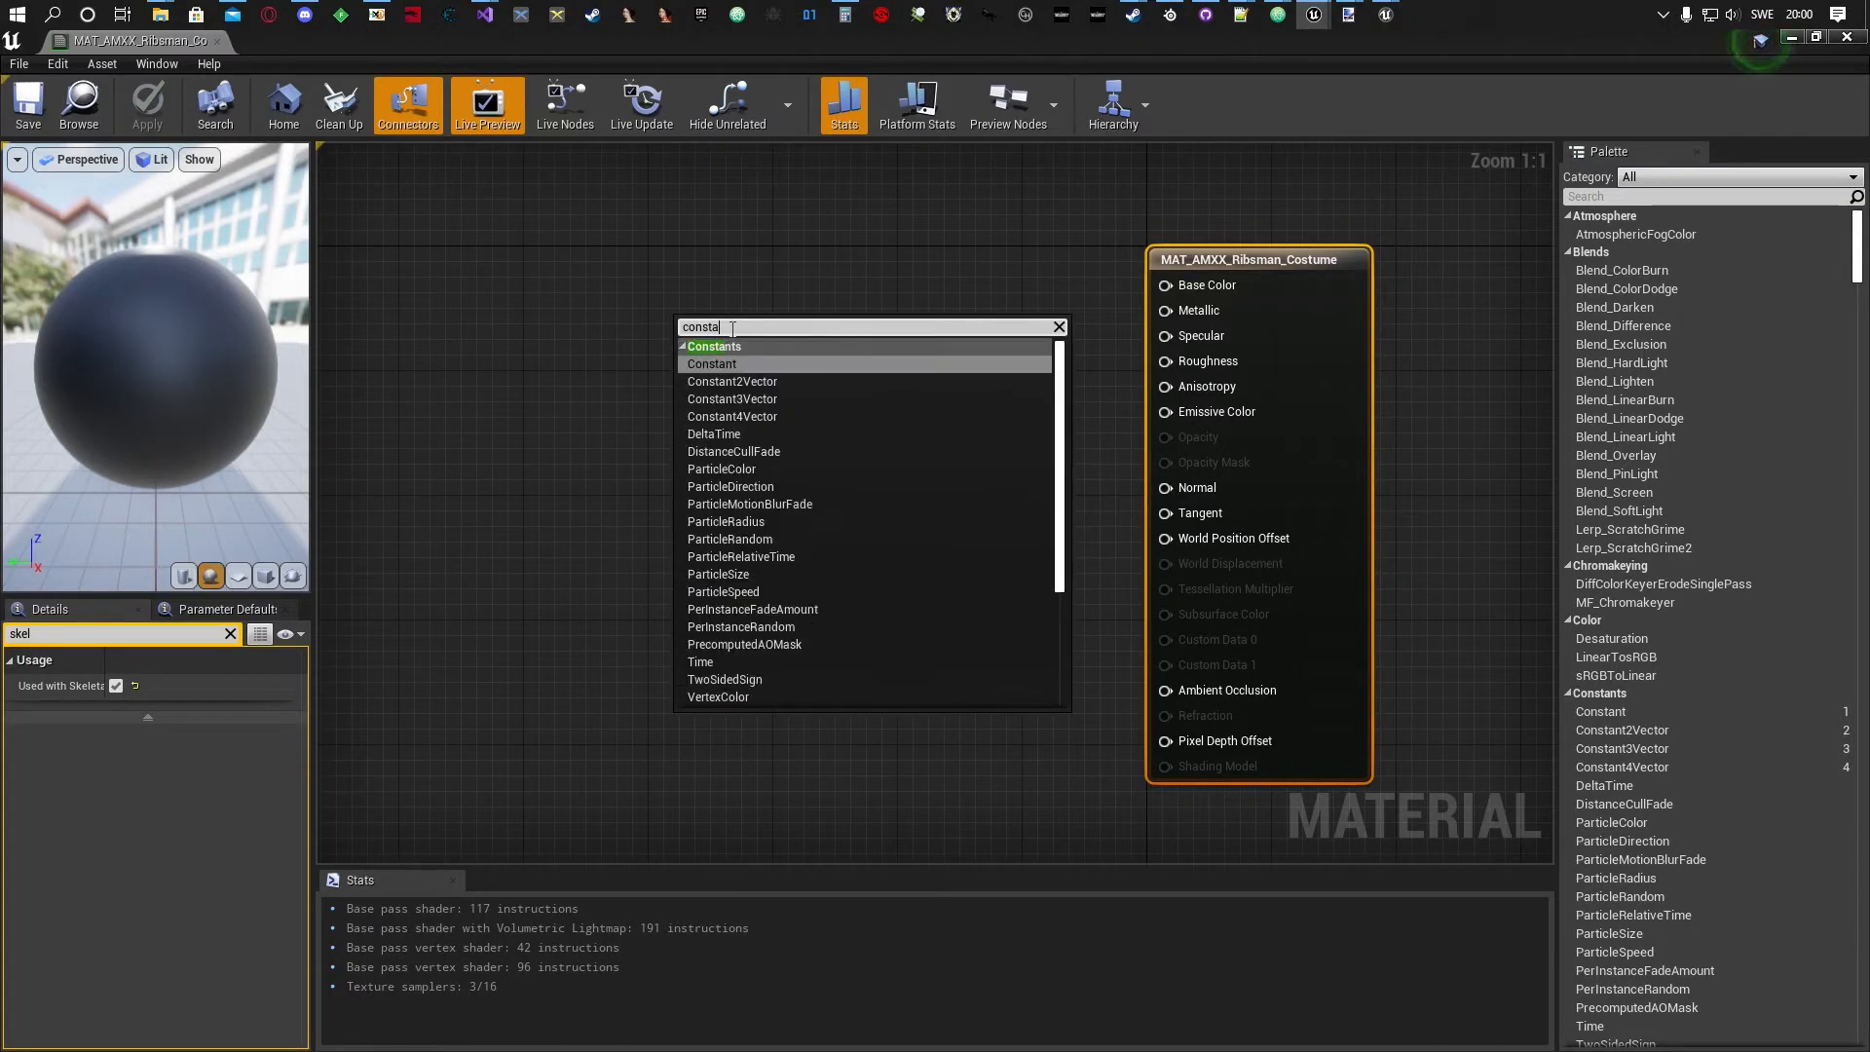
key(Down)
key(Down)
key(Return)
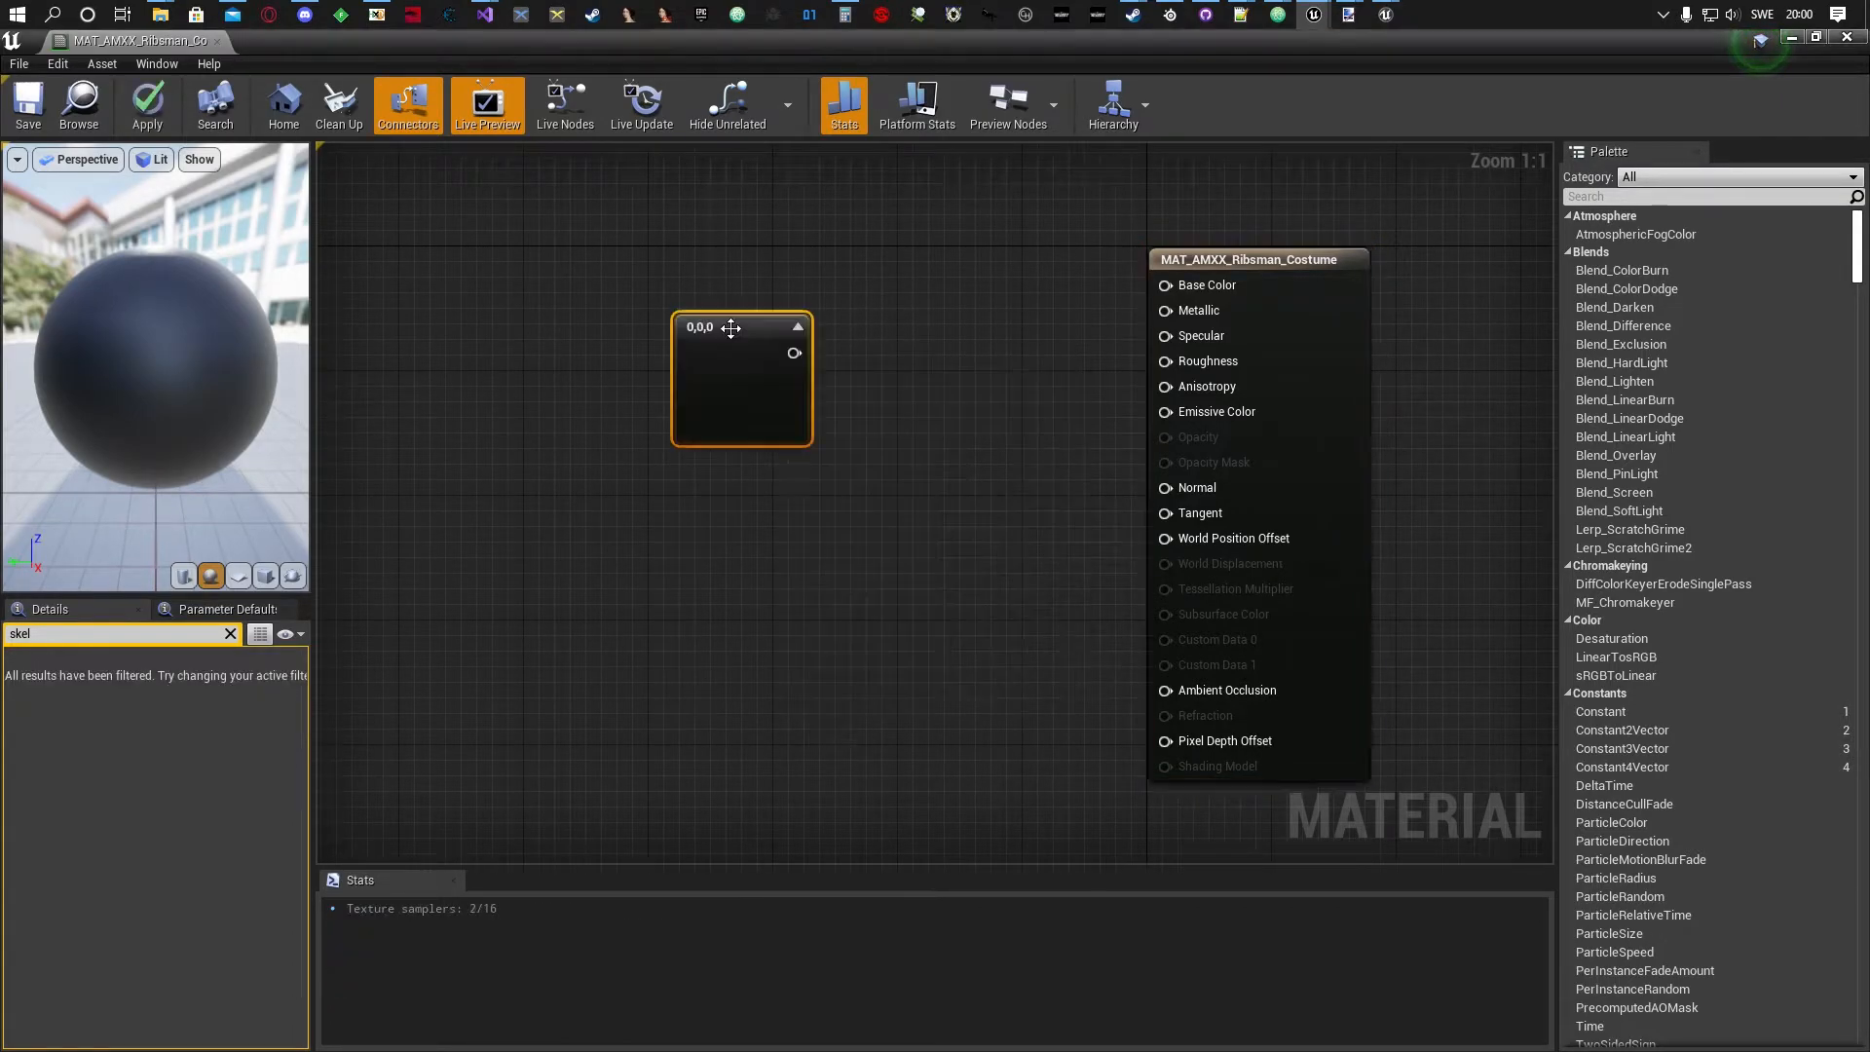
drag(734, 390, 648, 386)
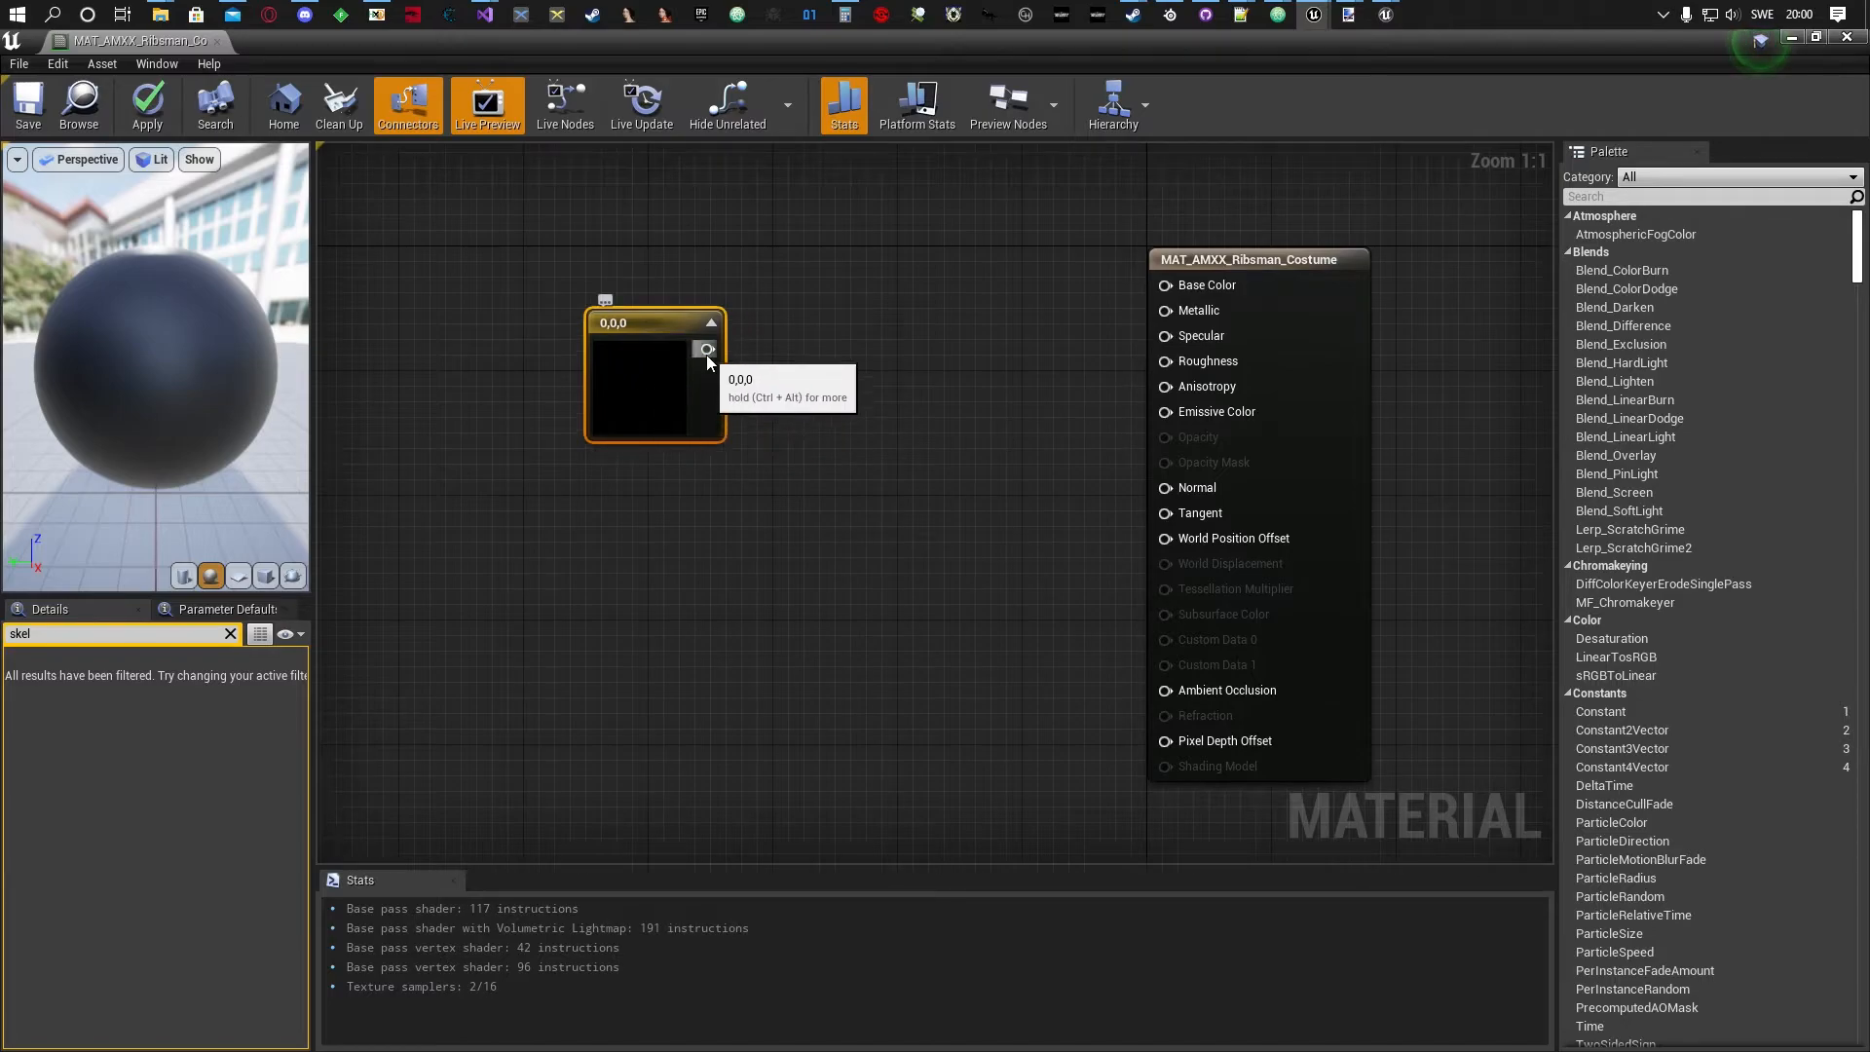
Convert the Constant3Vector node to a parameter named ColorParameter.
right_click(645, 372)
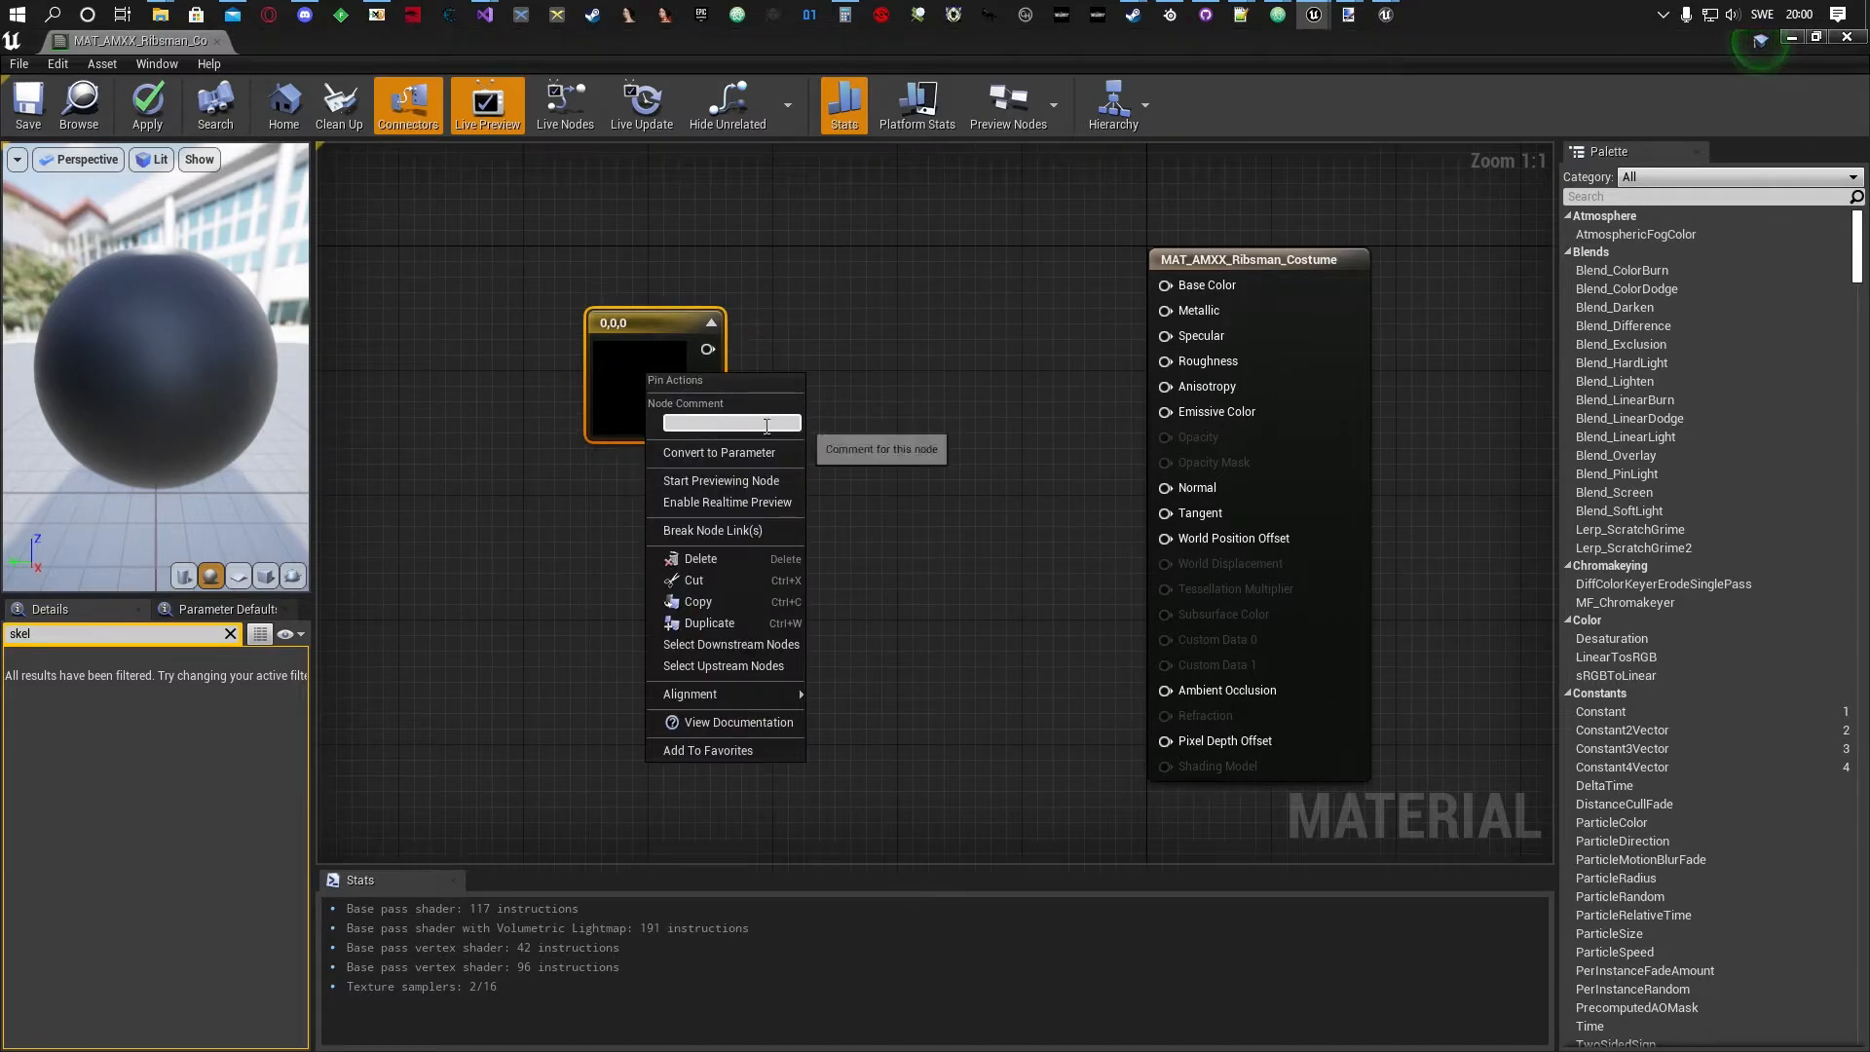
click(745, 452)
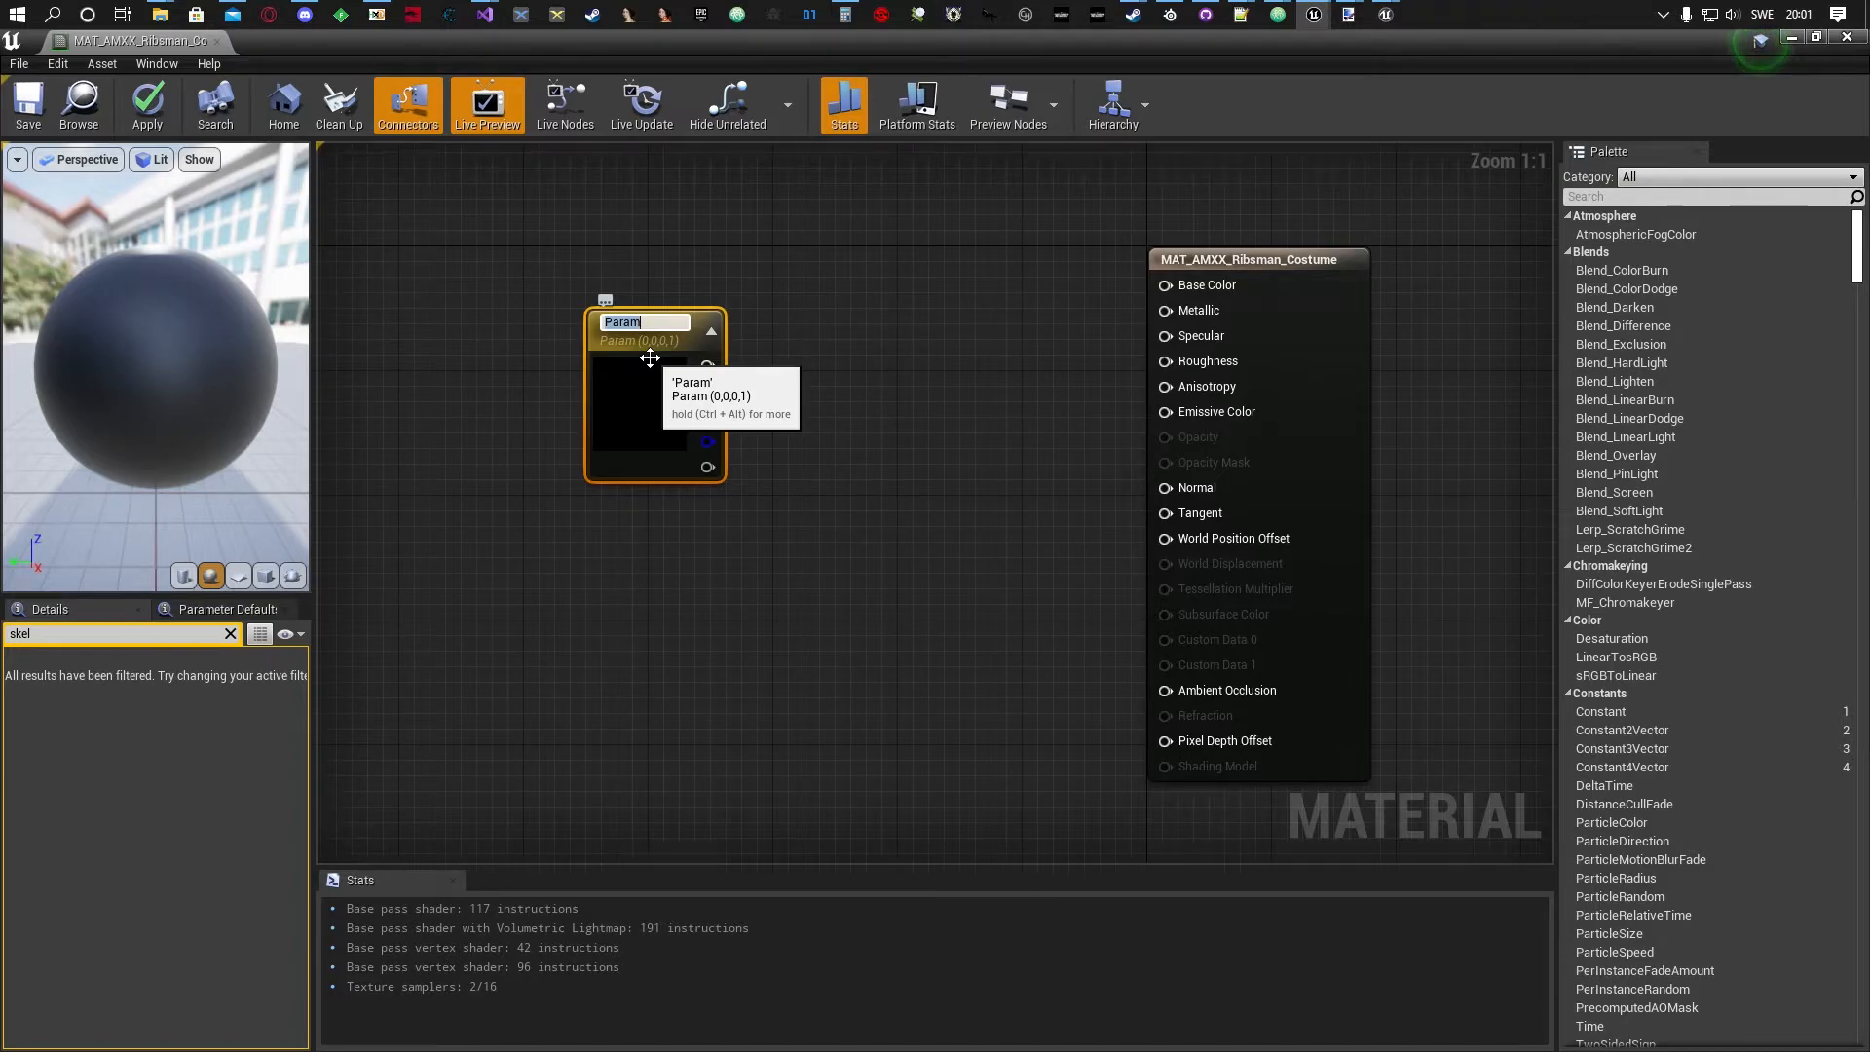
text(ColorParameter)
key(Return)
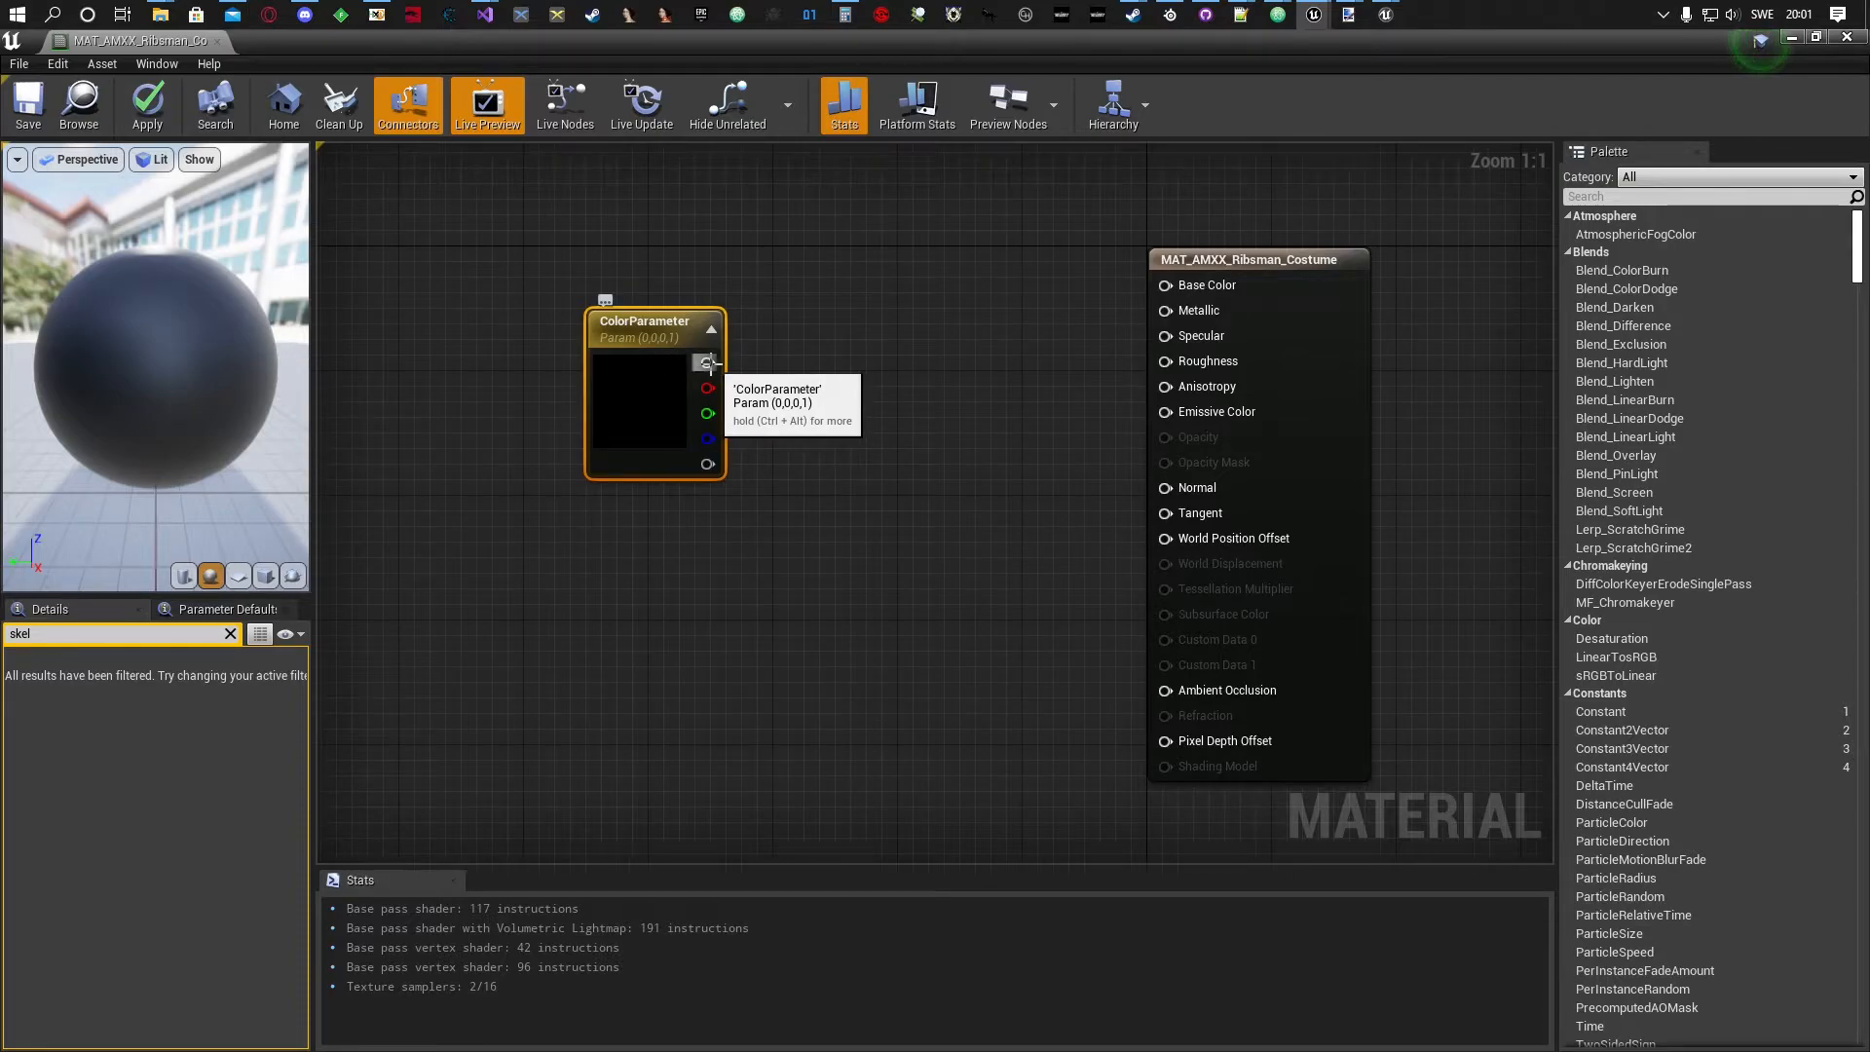
Add a Multiply node between ColorParameter and the main material node, and connect ColorParameter's color output to its A input.
right_click(763, 568)
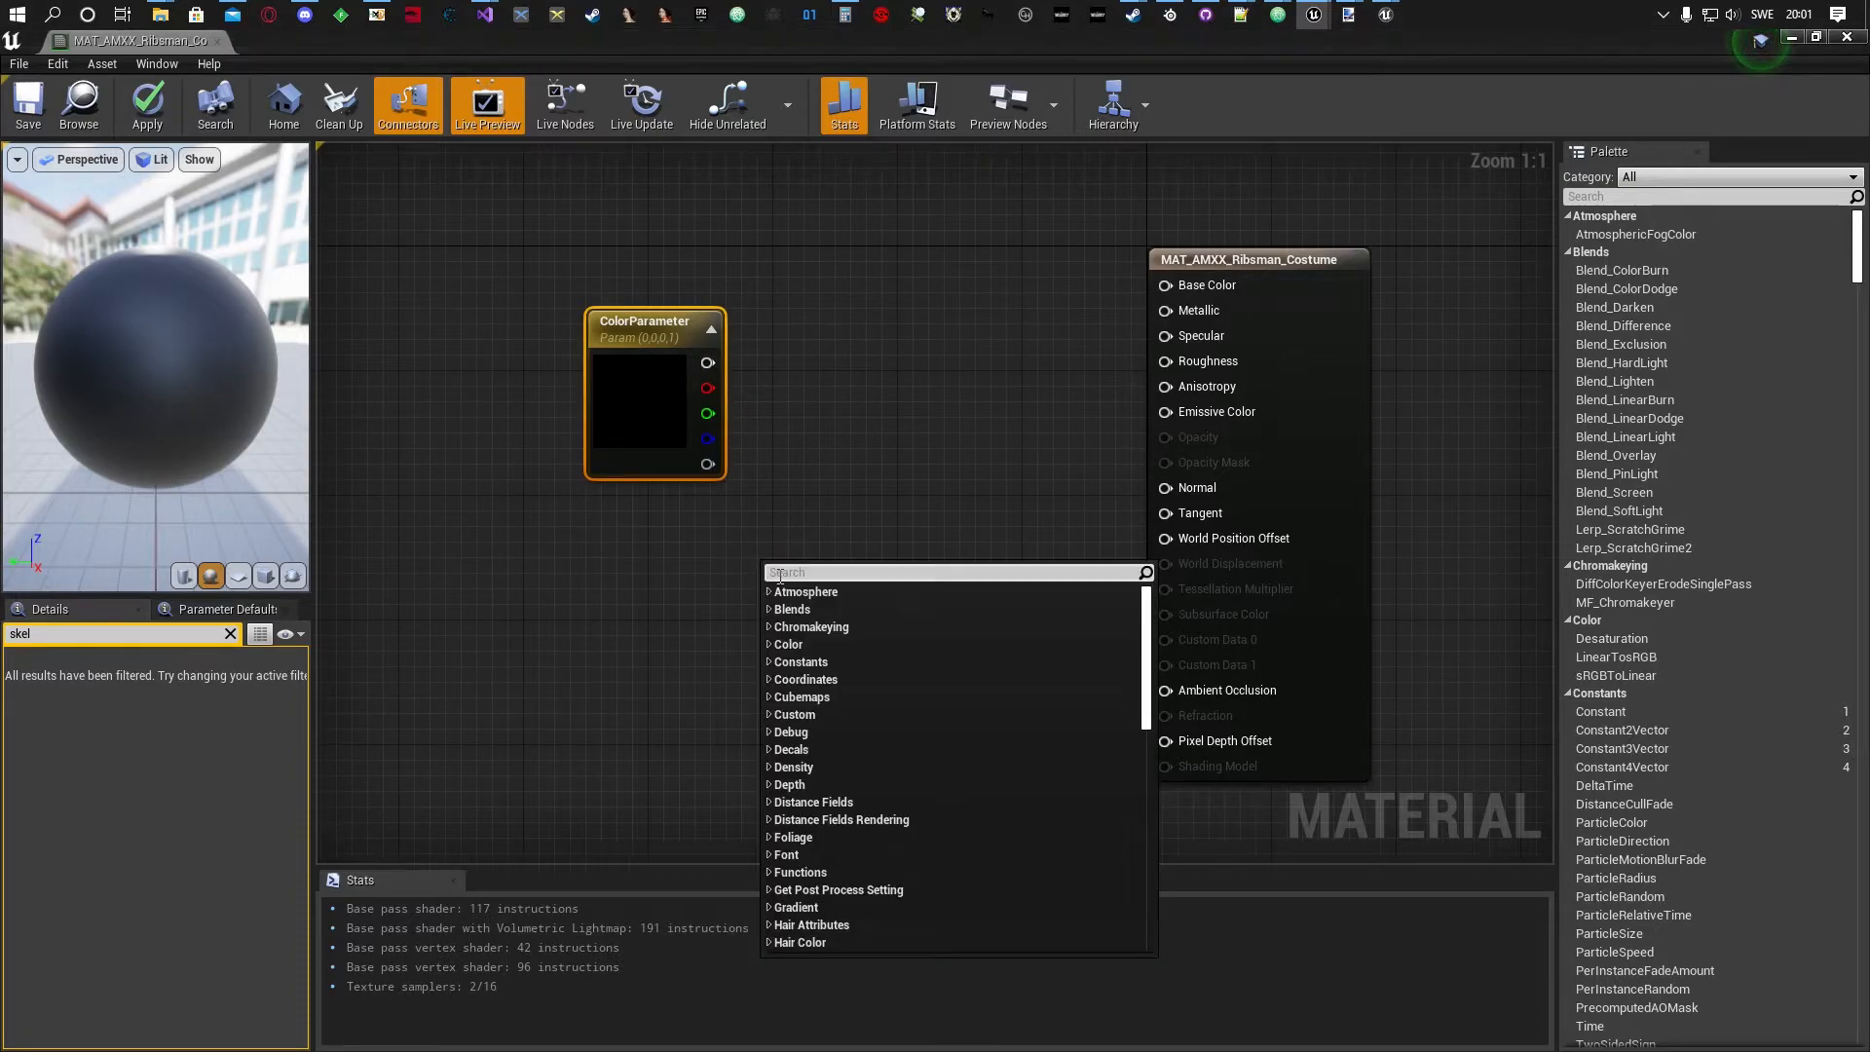
text(mutli)
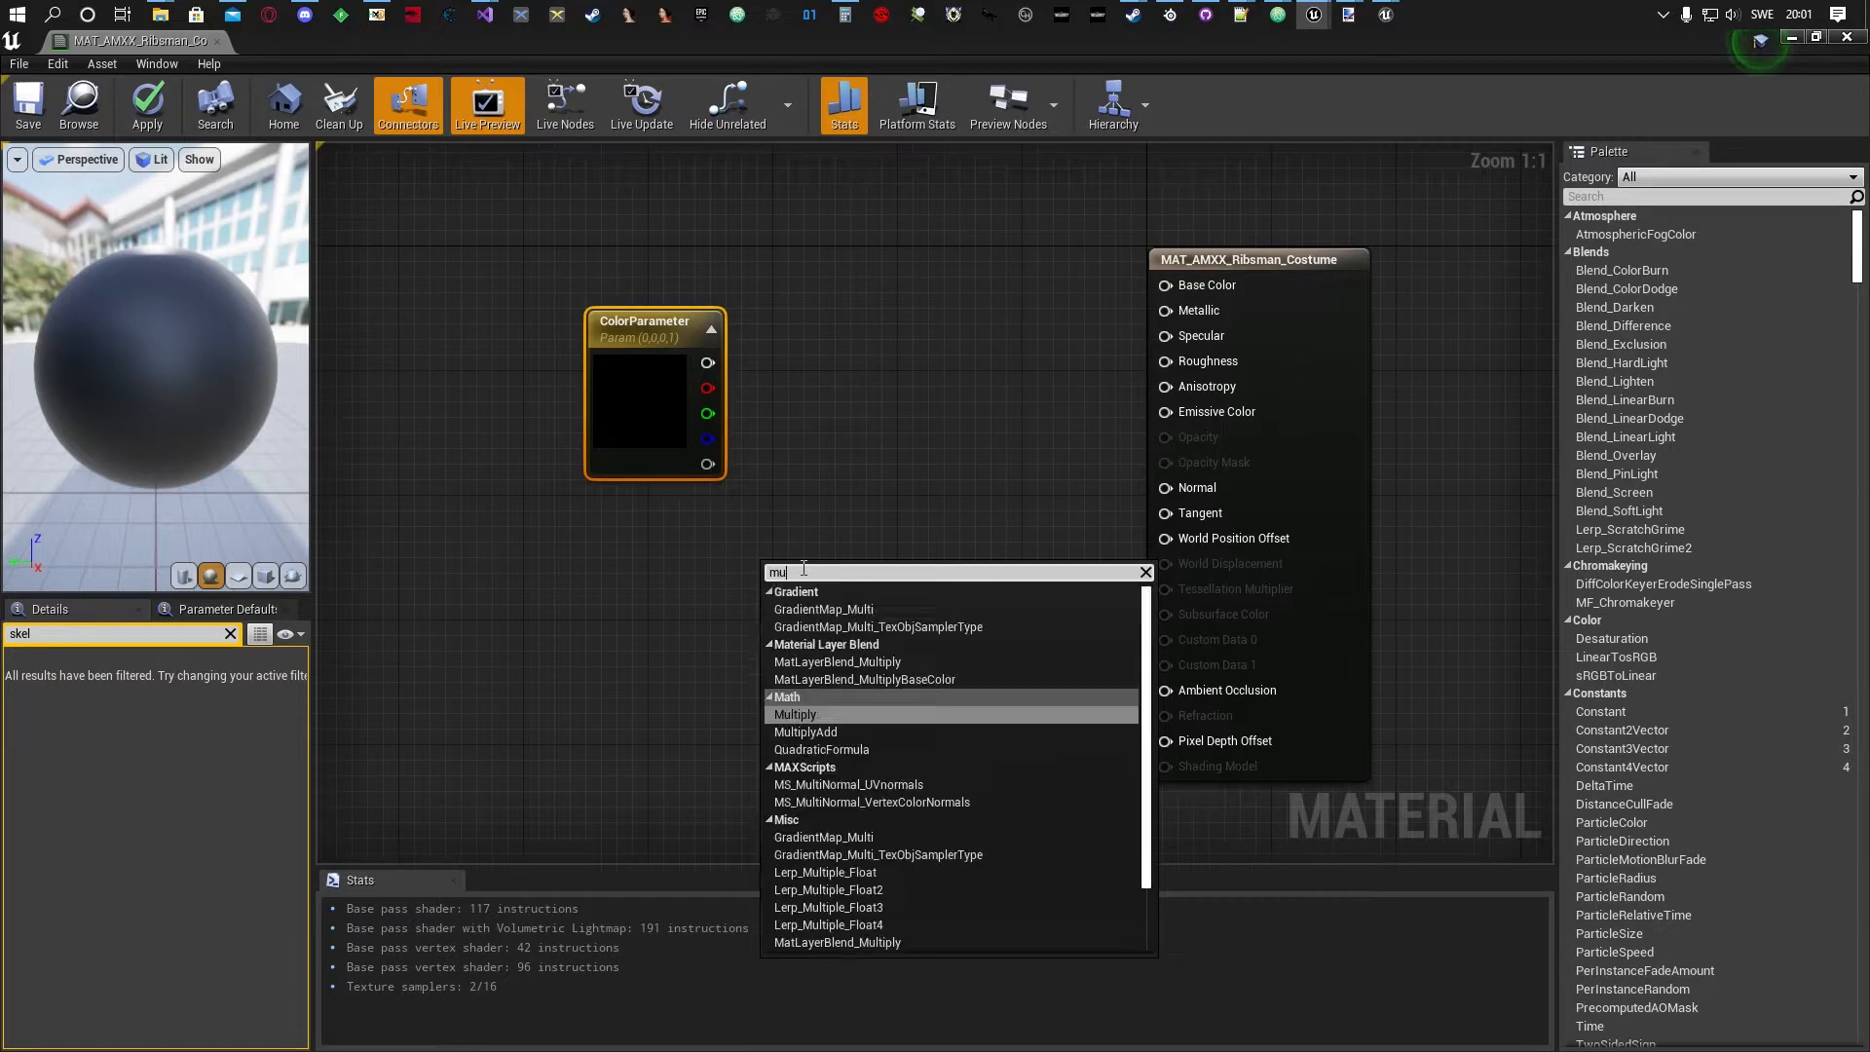
key(BackSpace)
key(BackSpace)
key(BackSpace)
text(lti)
key(Return)
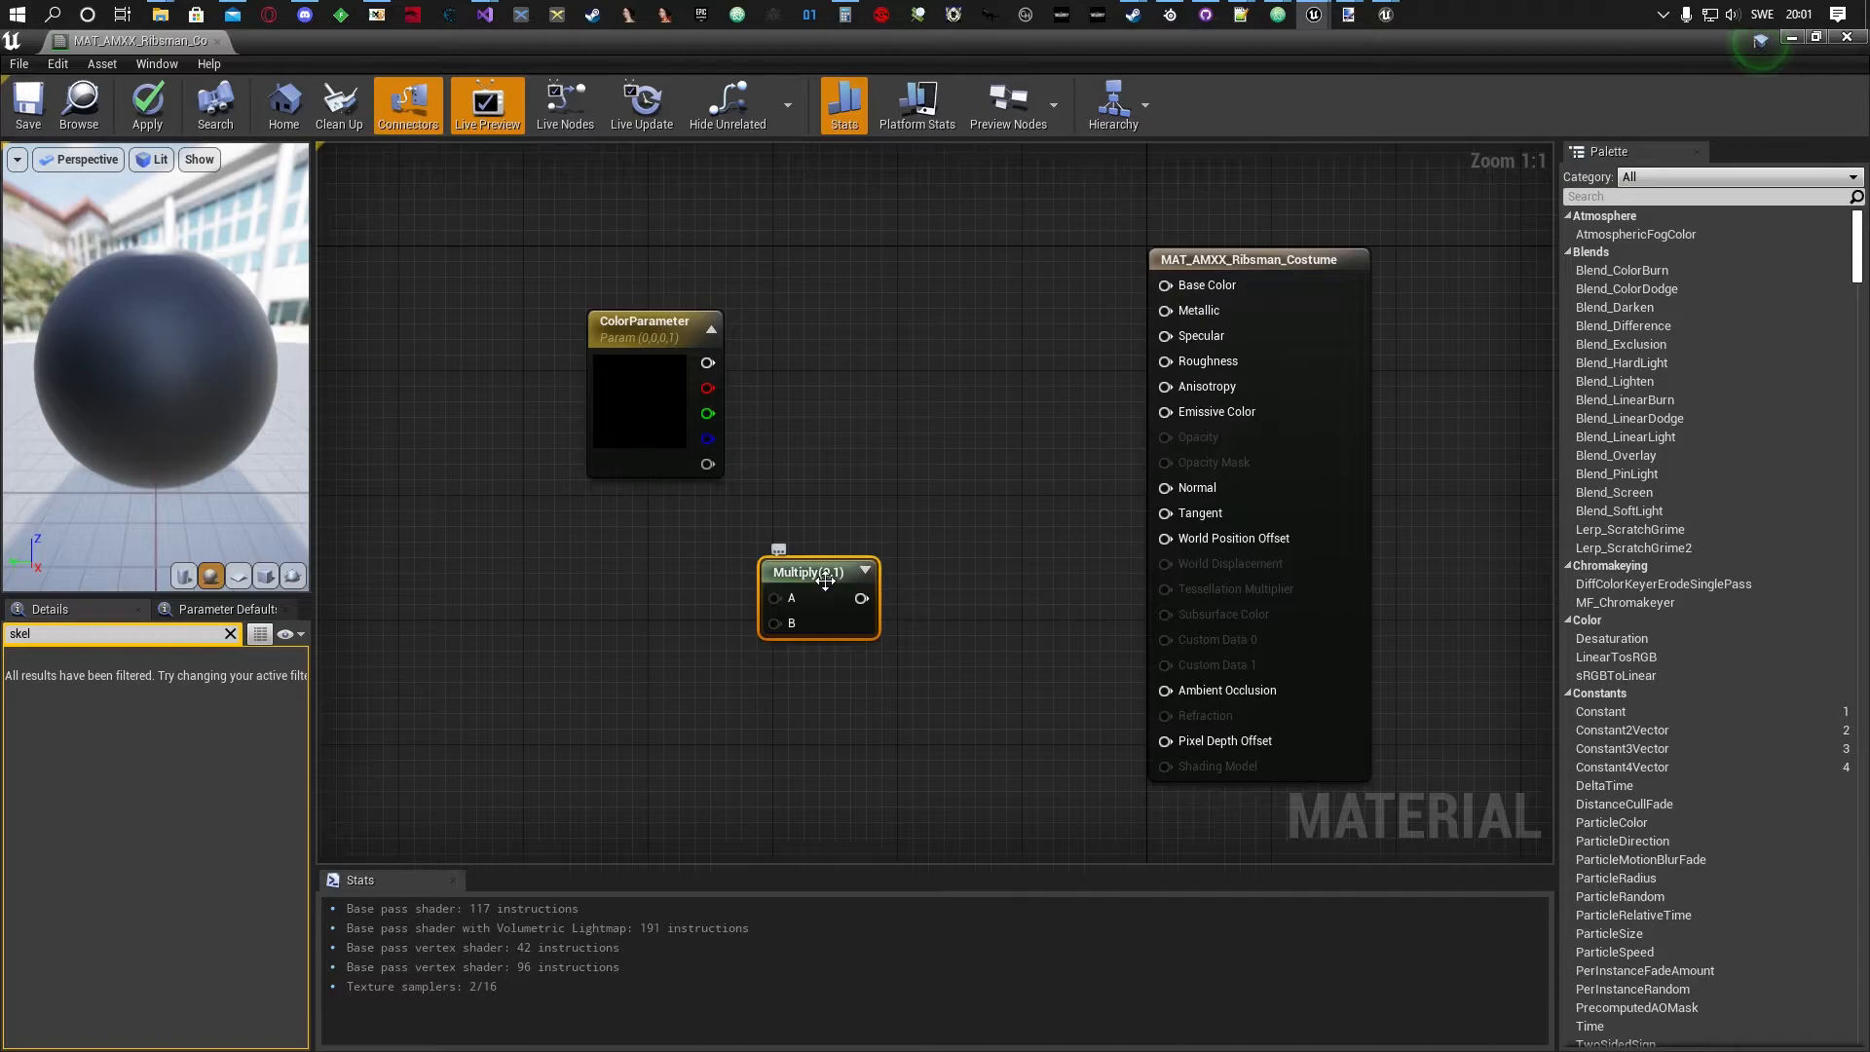
drag(824, 586, 865, 479)
drag(709, 365, 689, 572)
Create a scalar parameter named Emission Multiplier that feeds the Multiply node's B input.
text(scalar)
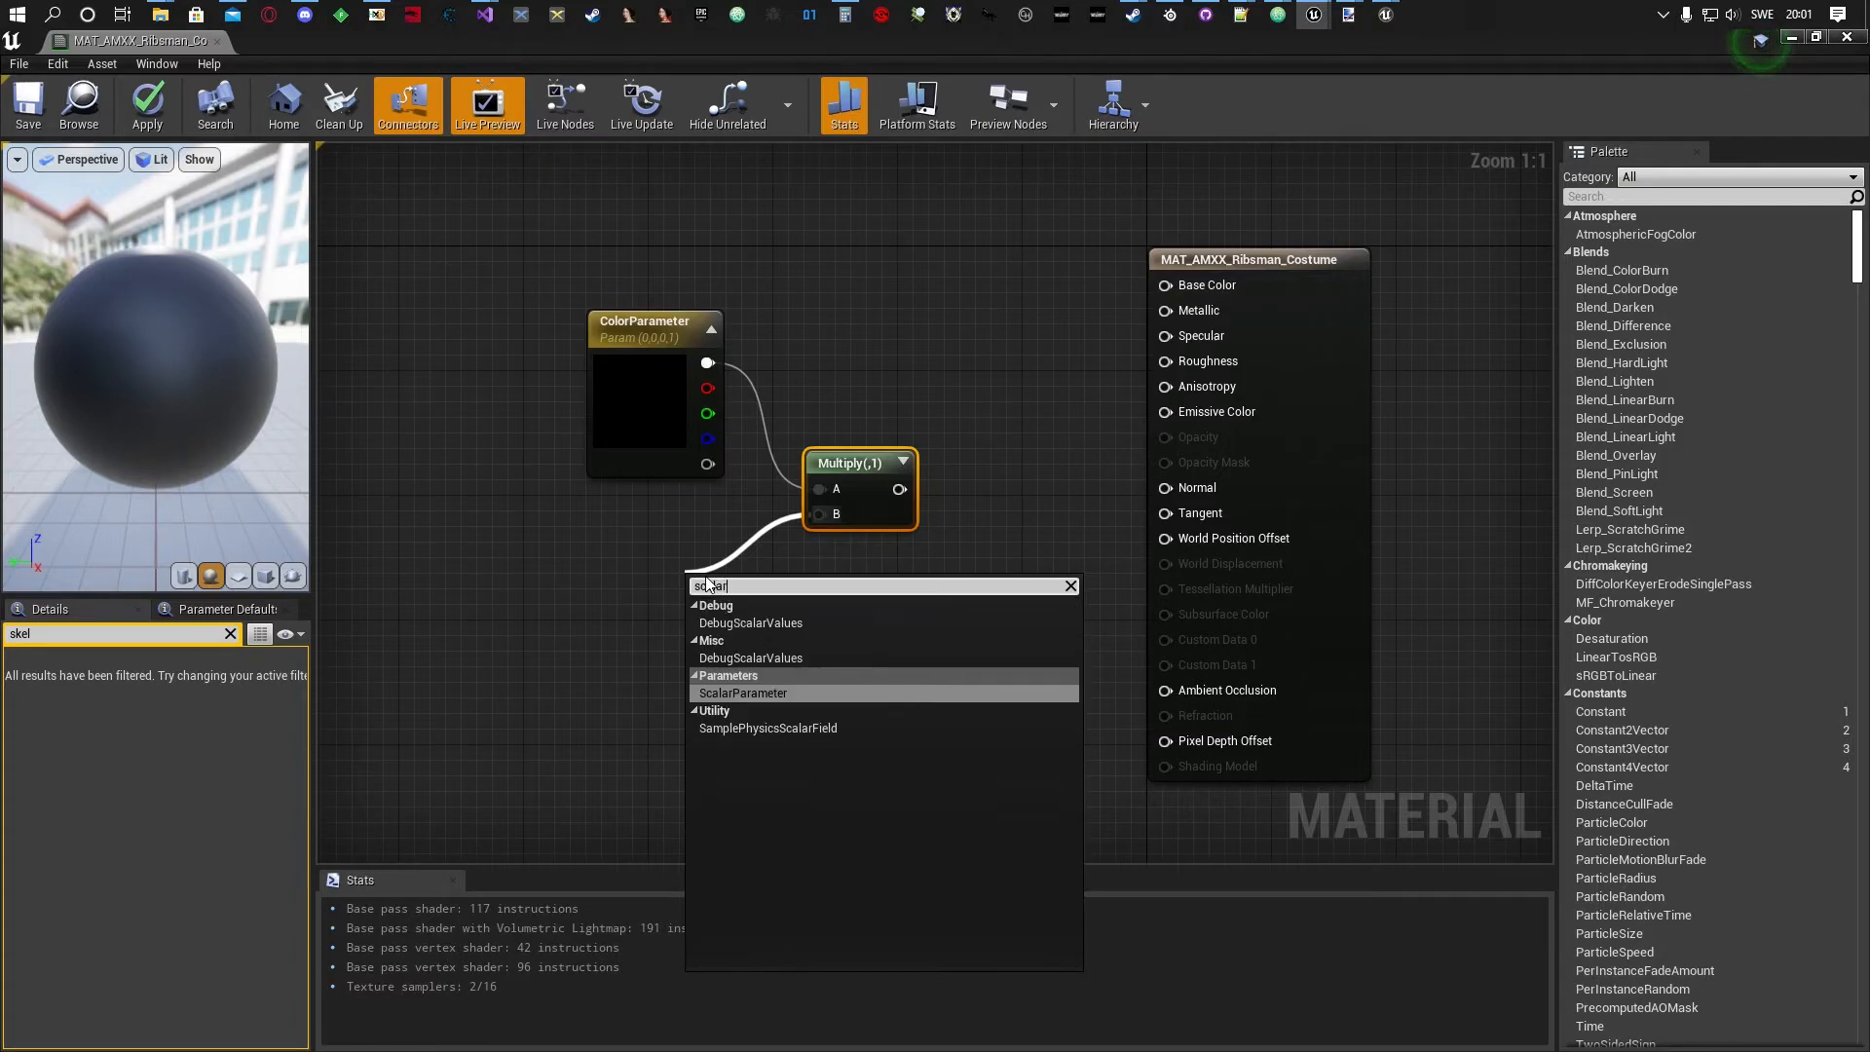
key(Return)
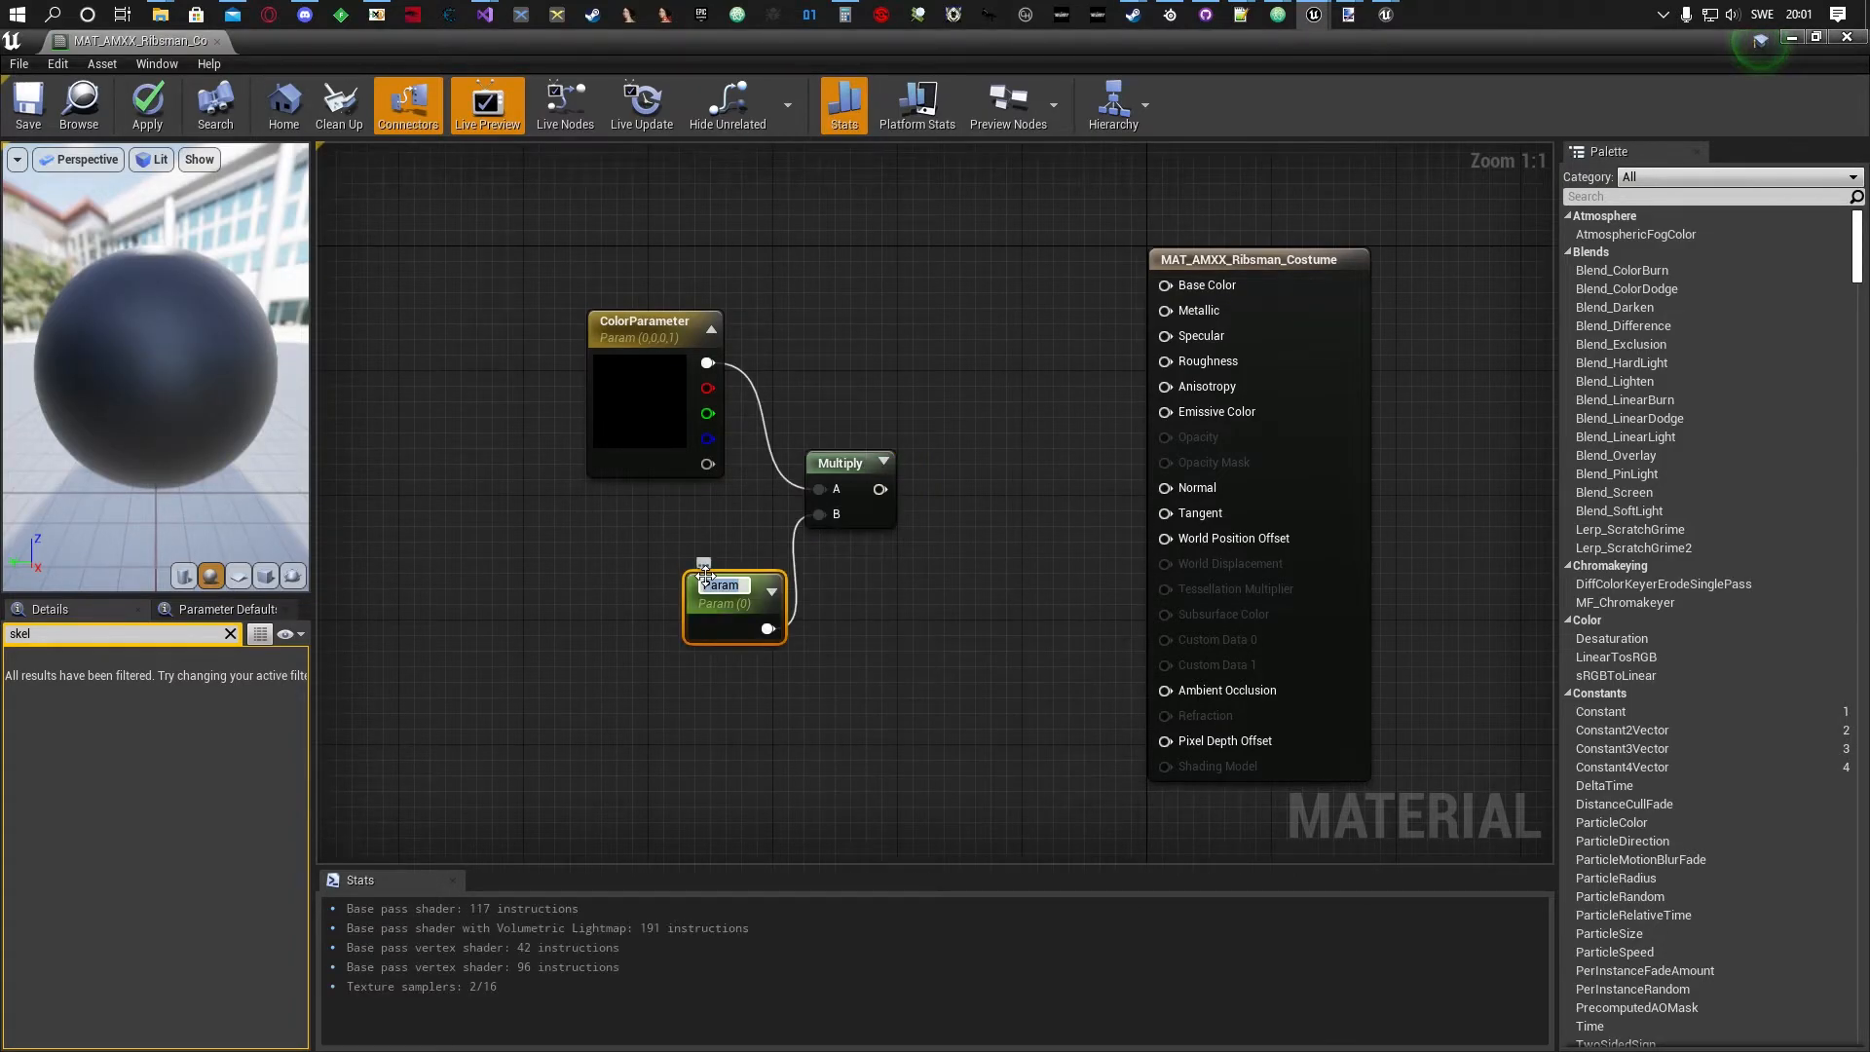
text(M)
text(C)
text(ission)
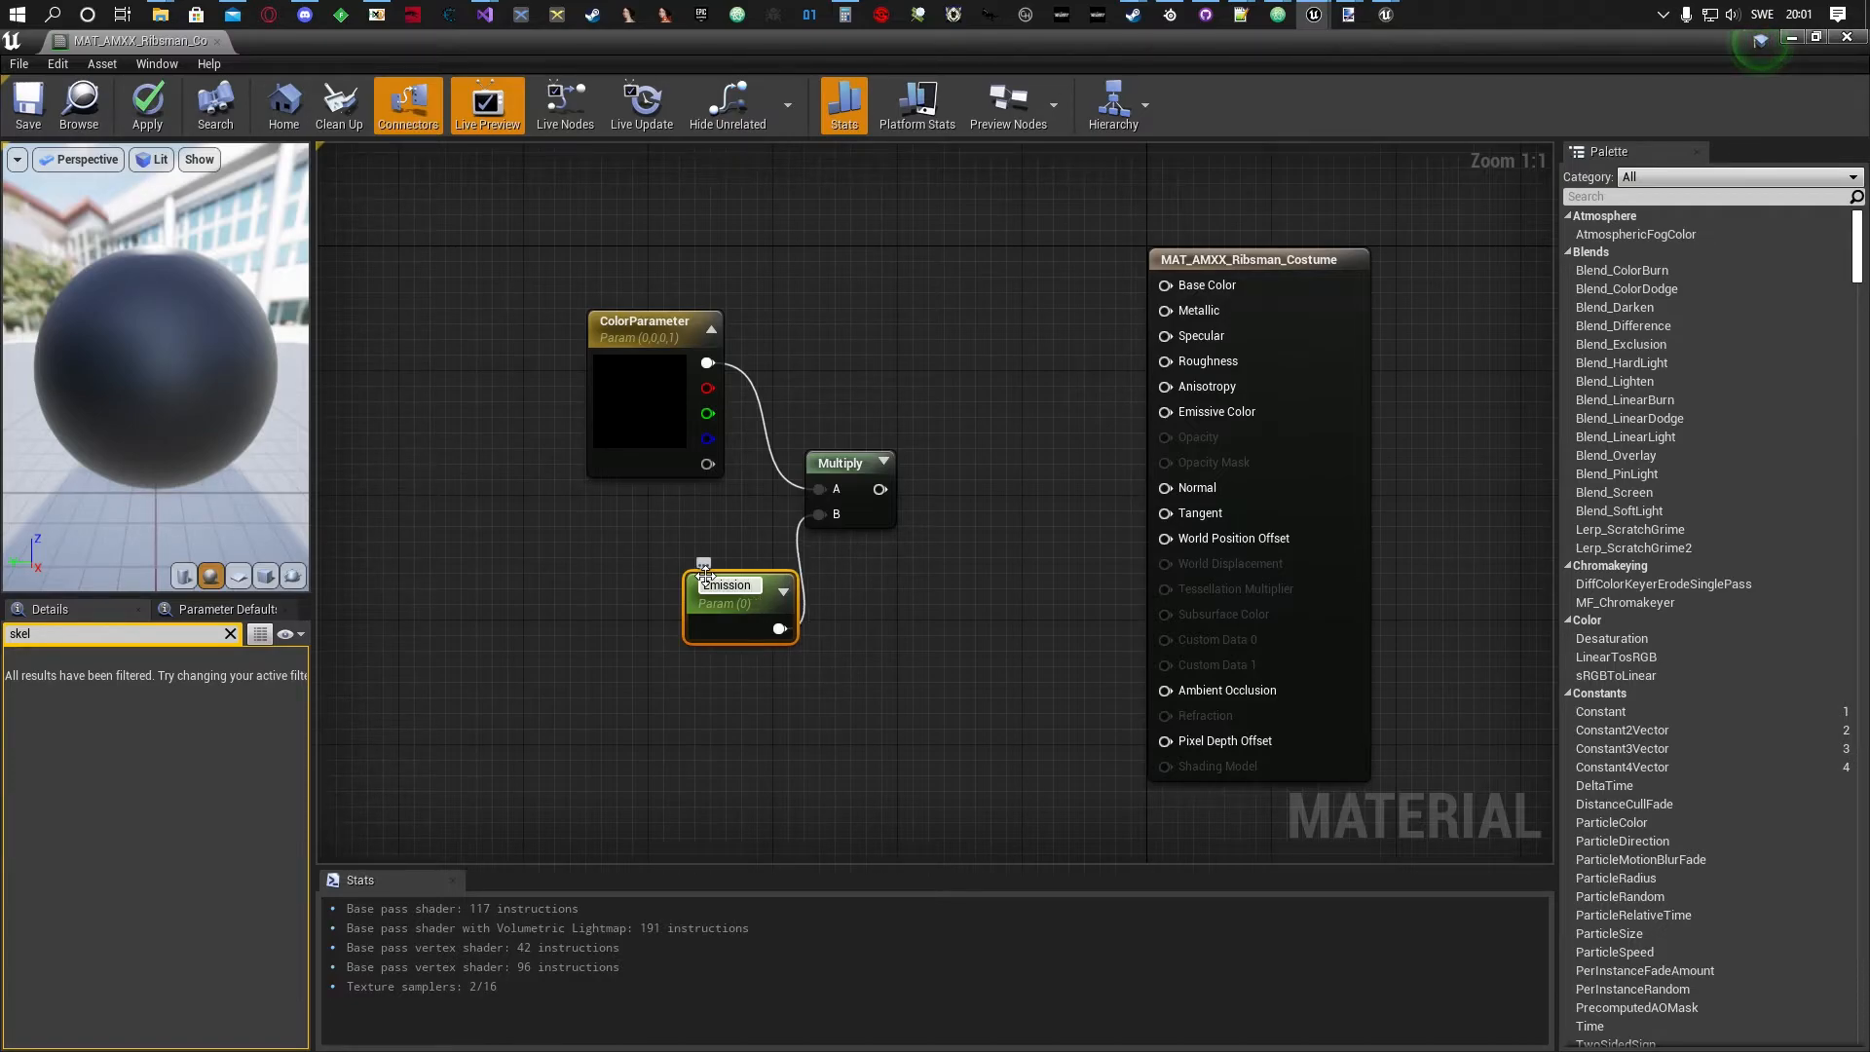
text( Multi)
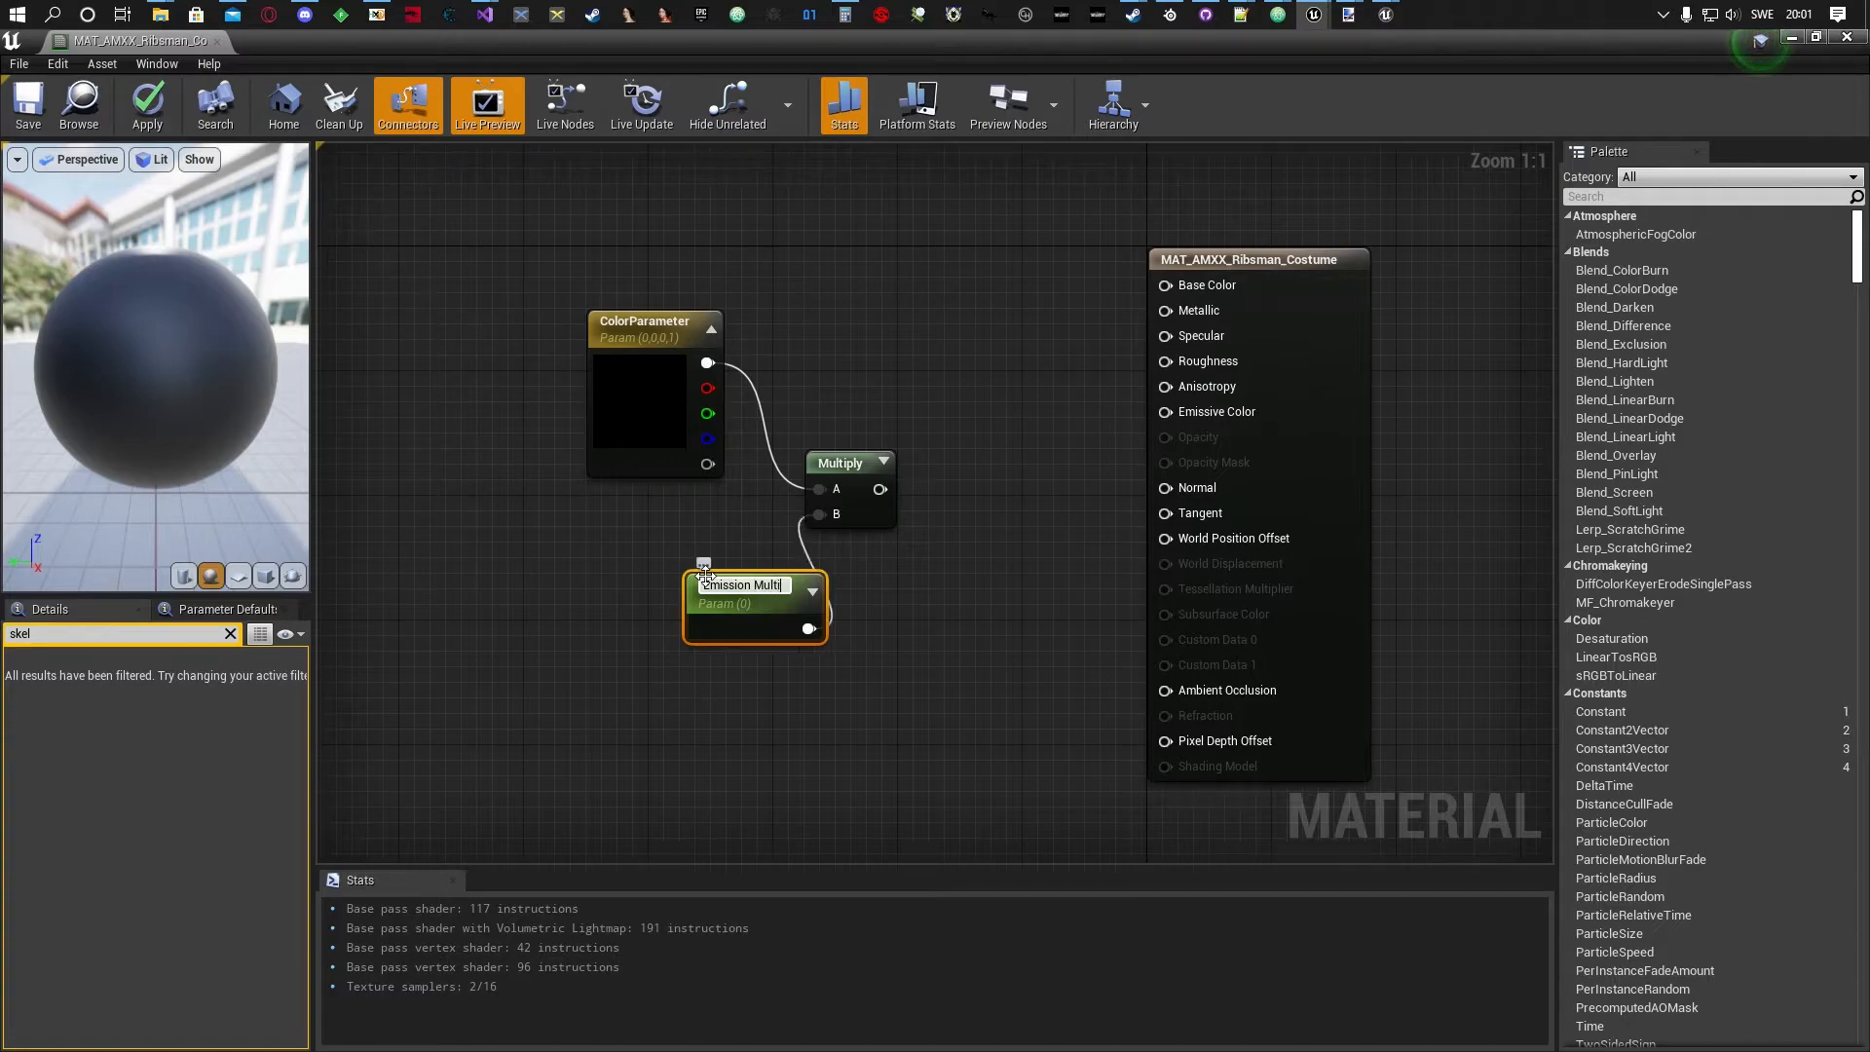
text(plier)
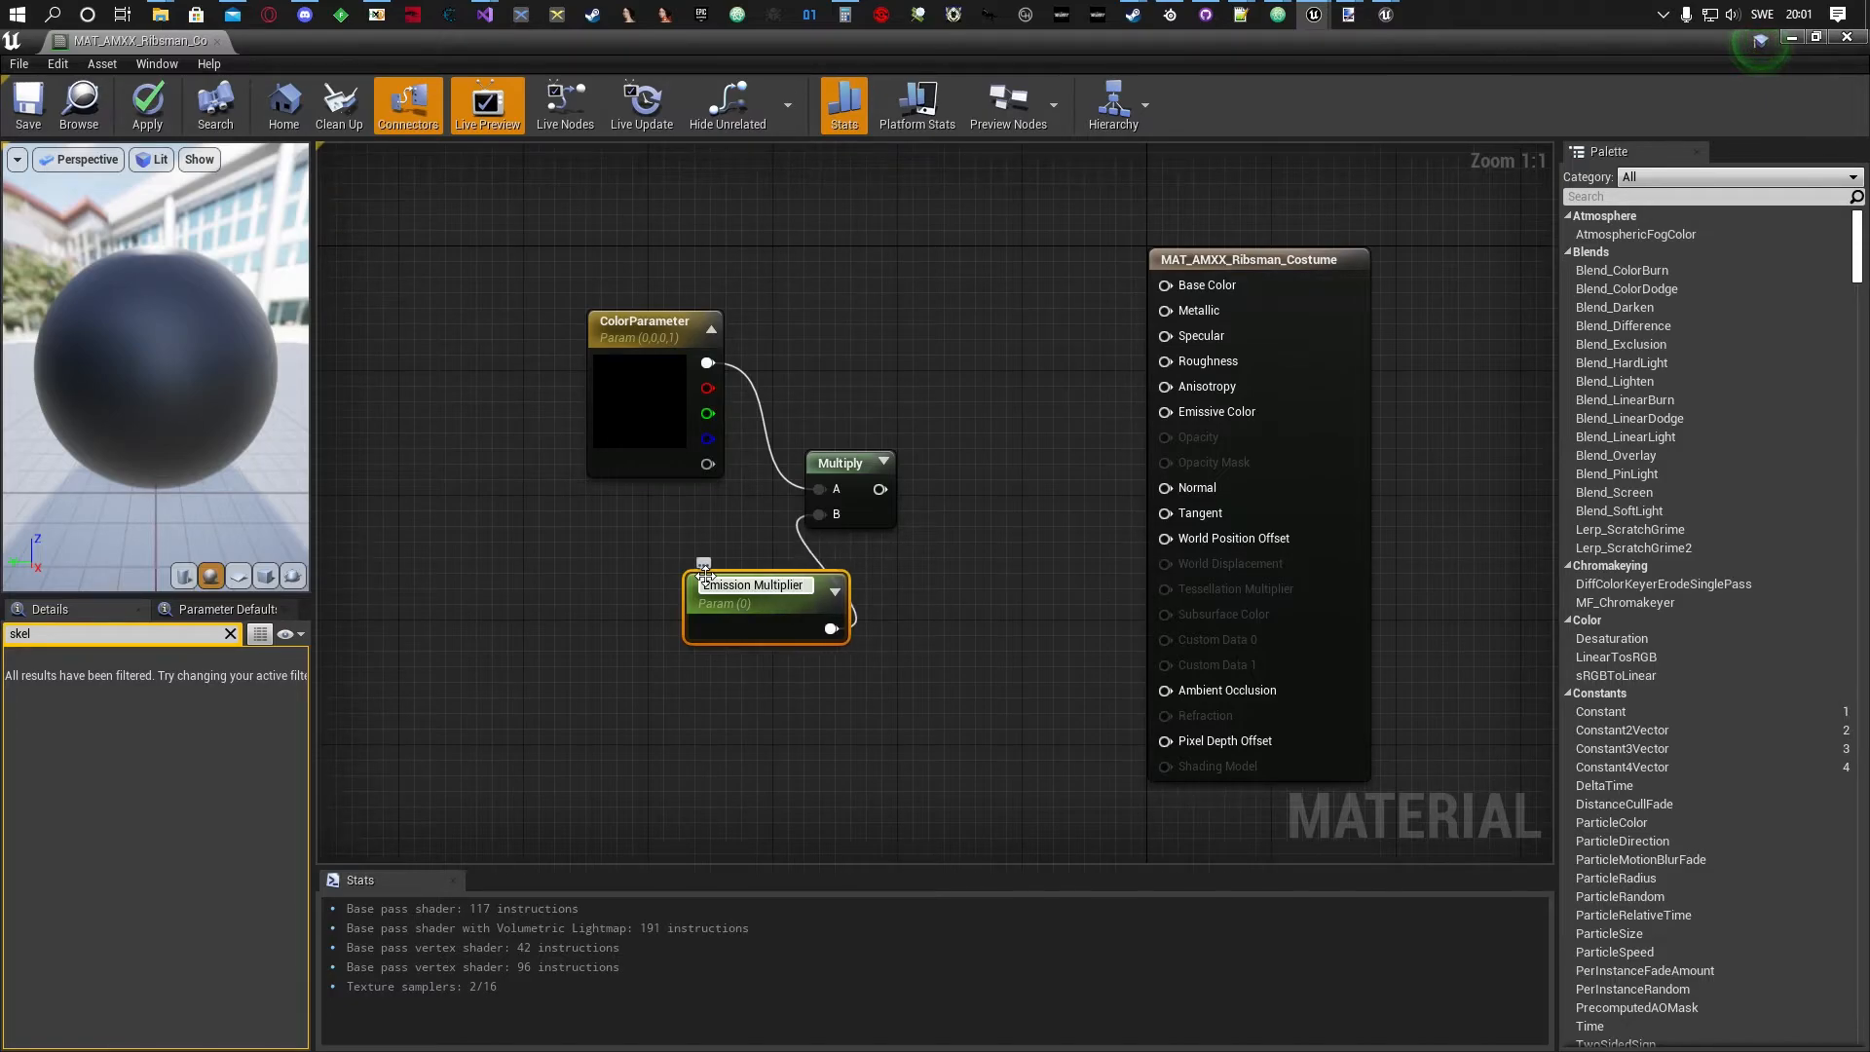
key(BackSpace)
key(BackSpace)
key(BackSpace)
key(BackSpace)
text(lier)
key(Return)
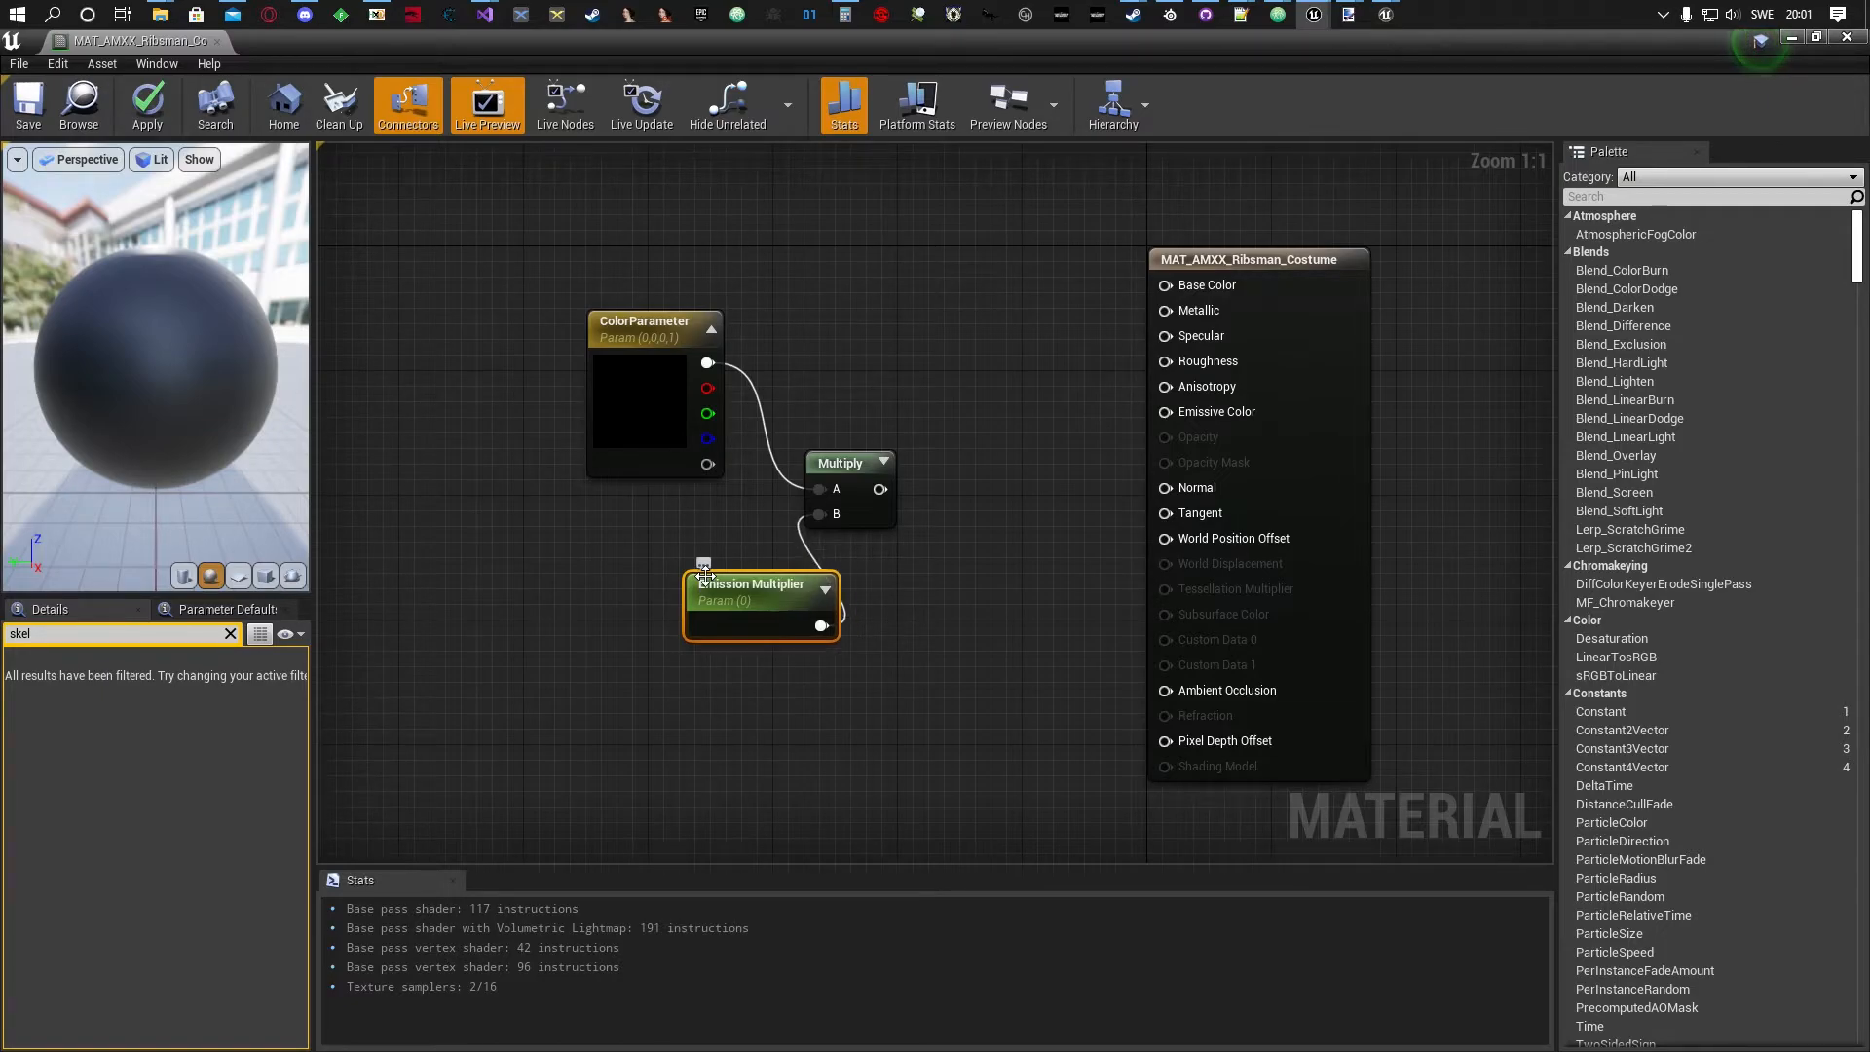
Arrange the ColorParameter and Emission Multiplier nodes one above the other, left of the Multiply node, and apply the material changes.
drag(704, 574, 544, 623)
drag(879, 489, 949, 490)
click(848, 401)
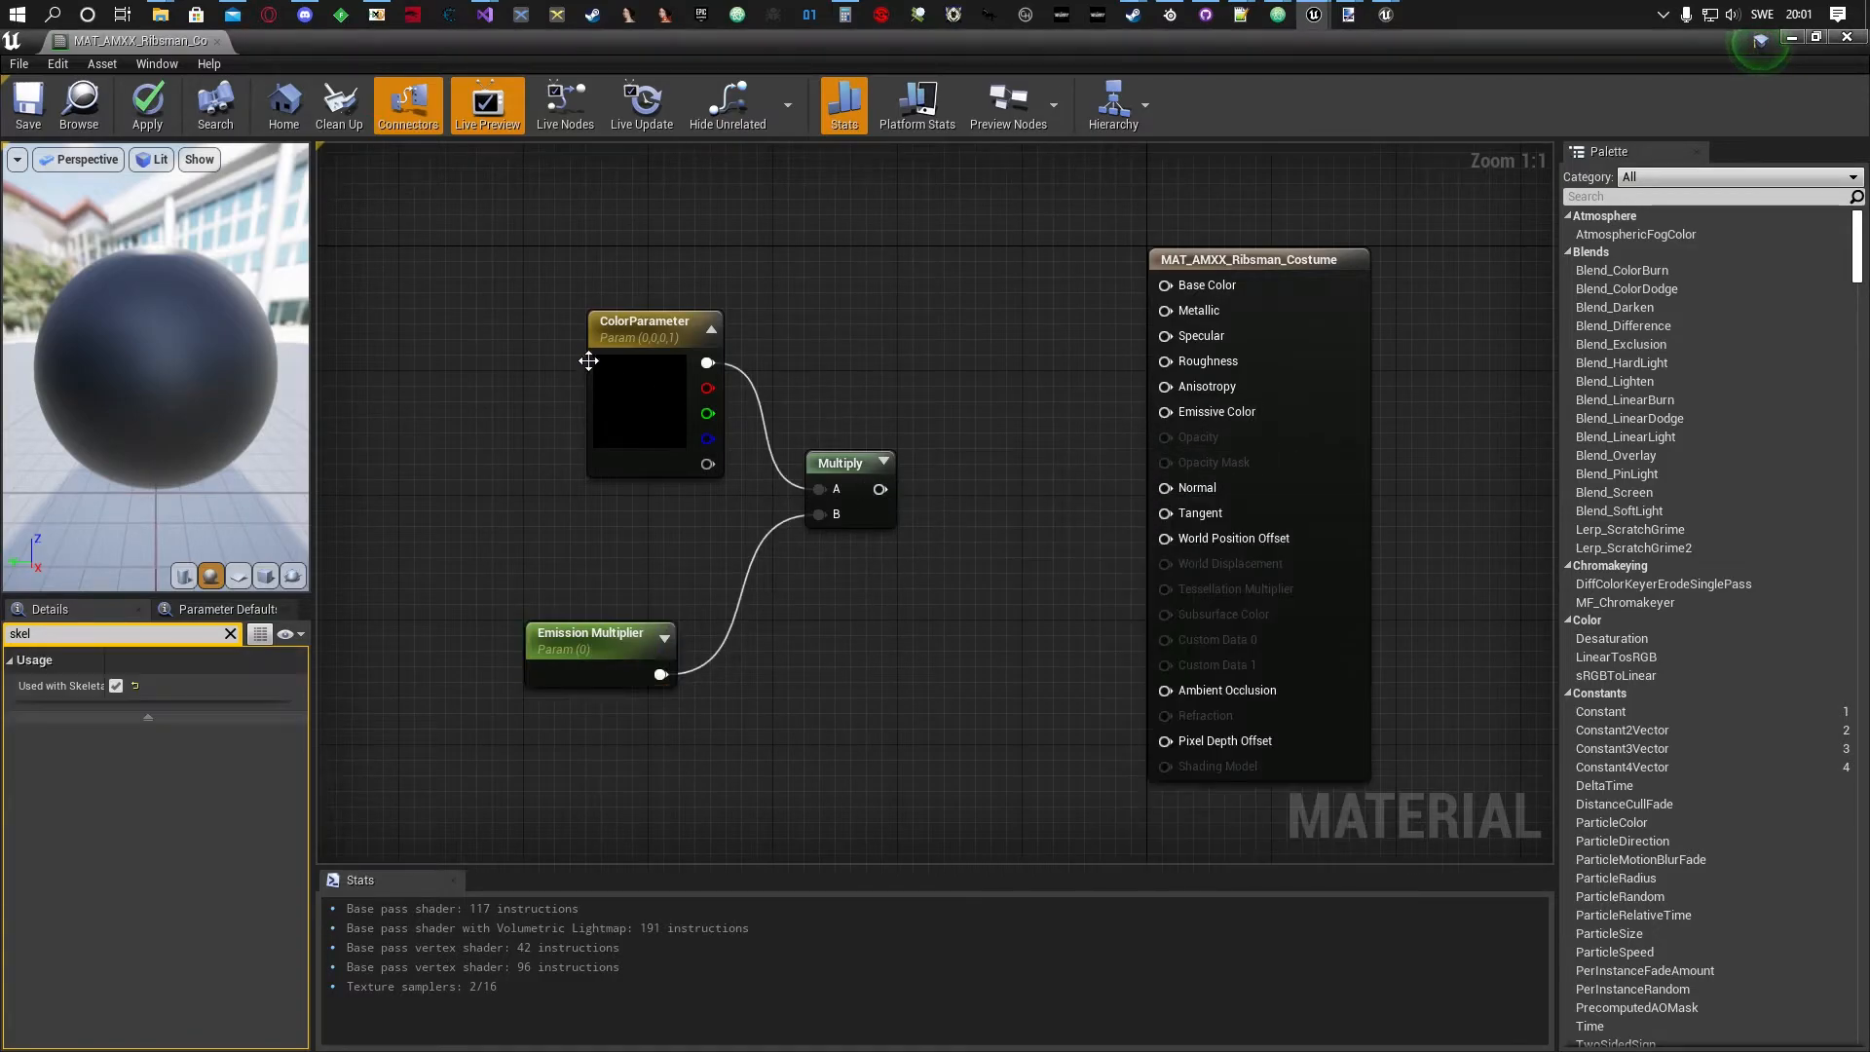
drag(588, 353, 541, 322)
drag(564, 647, 558, 584)
click(592, 411)
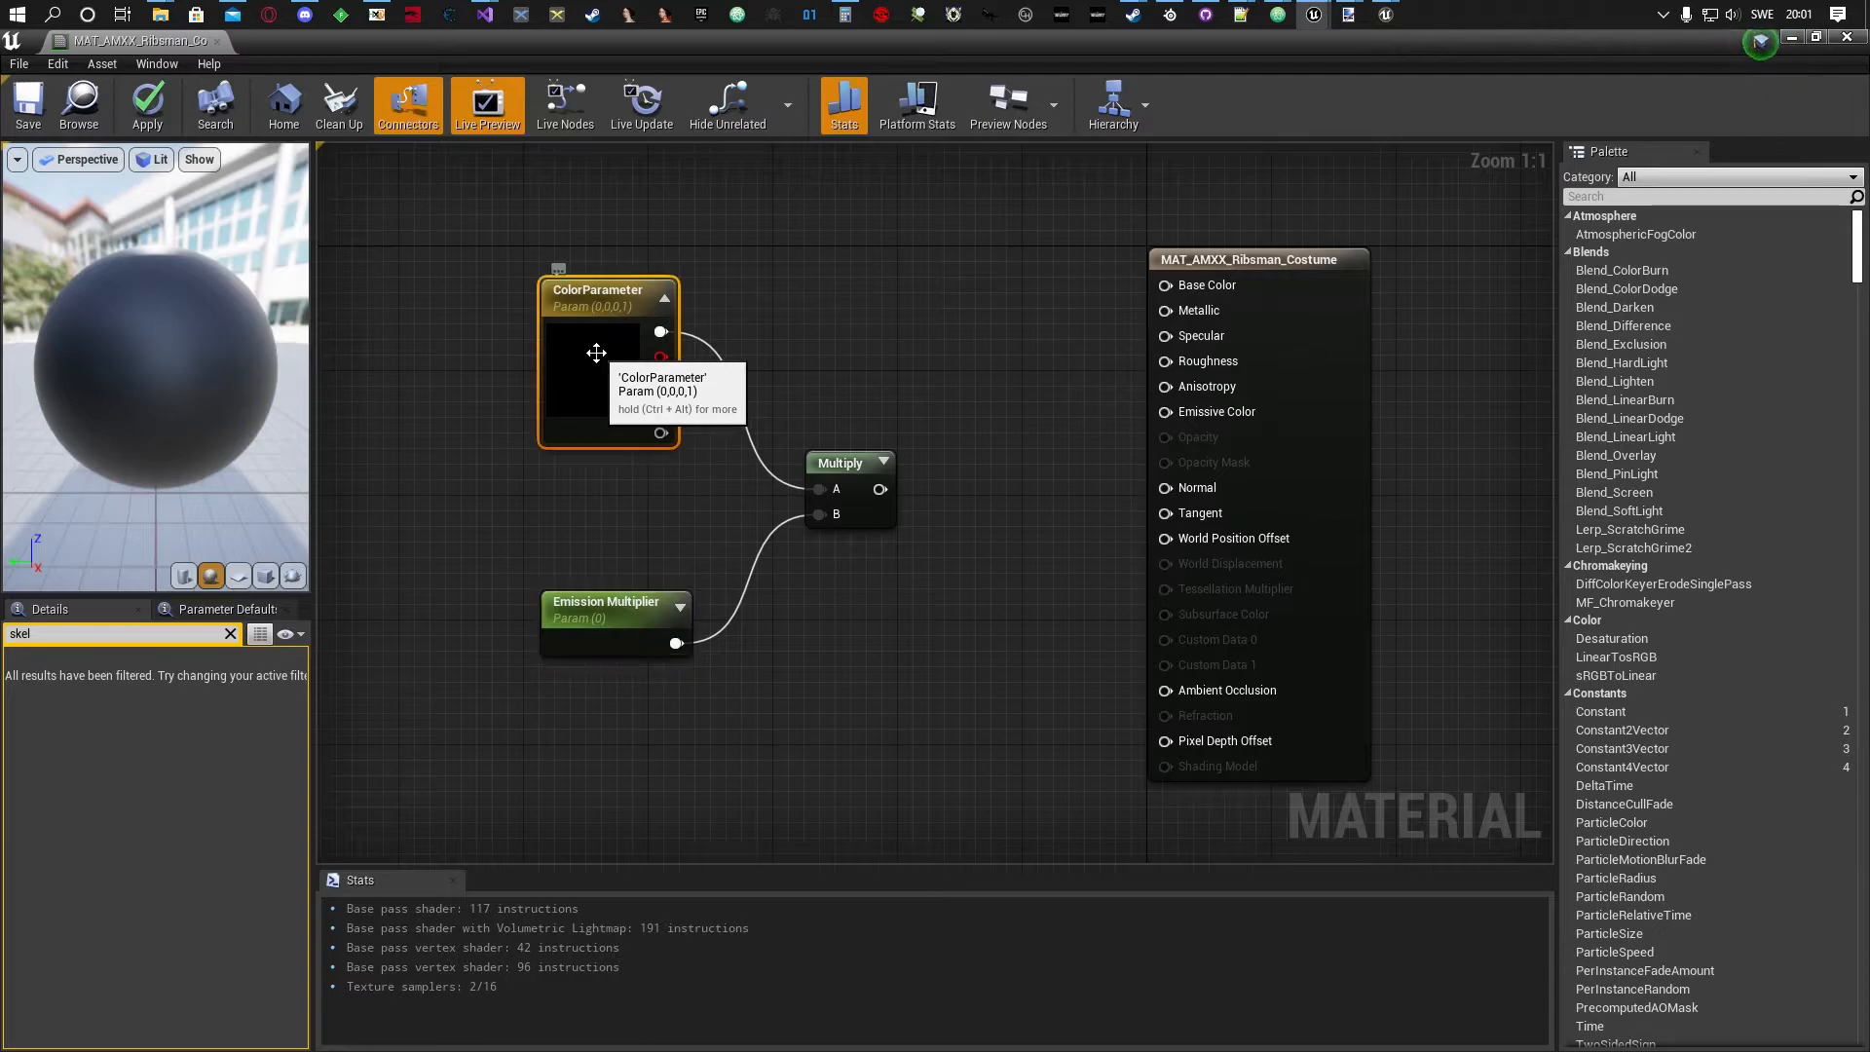
click(166, 117)
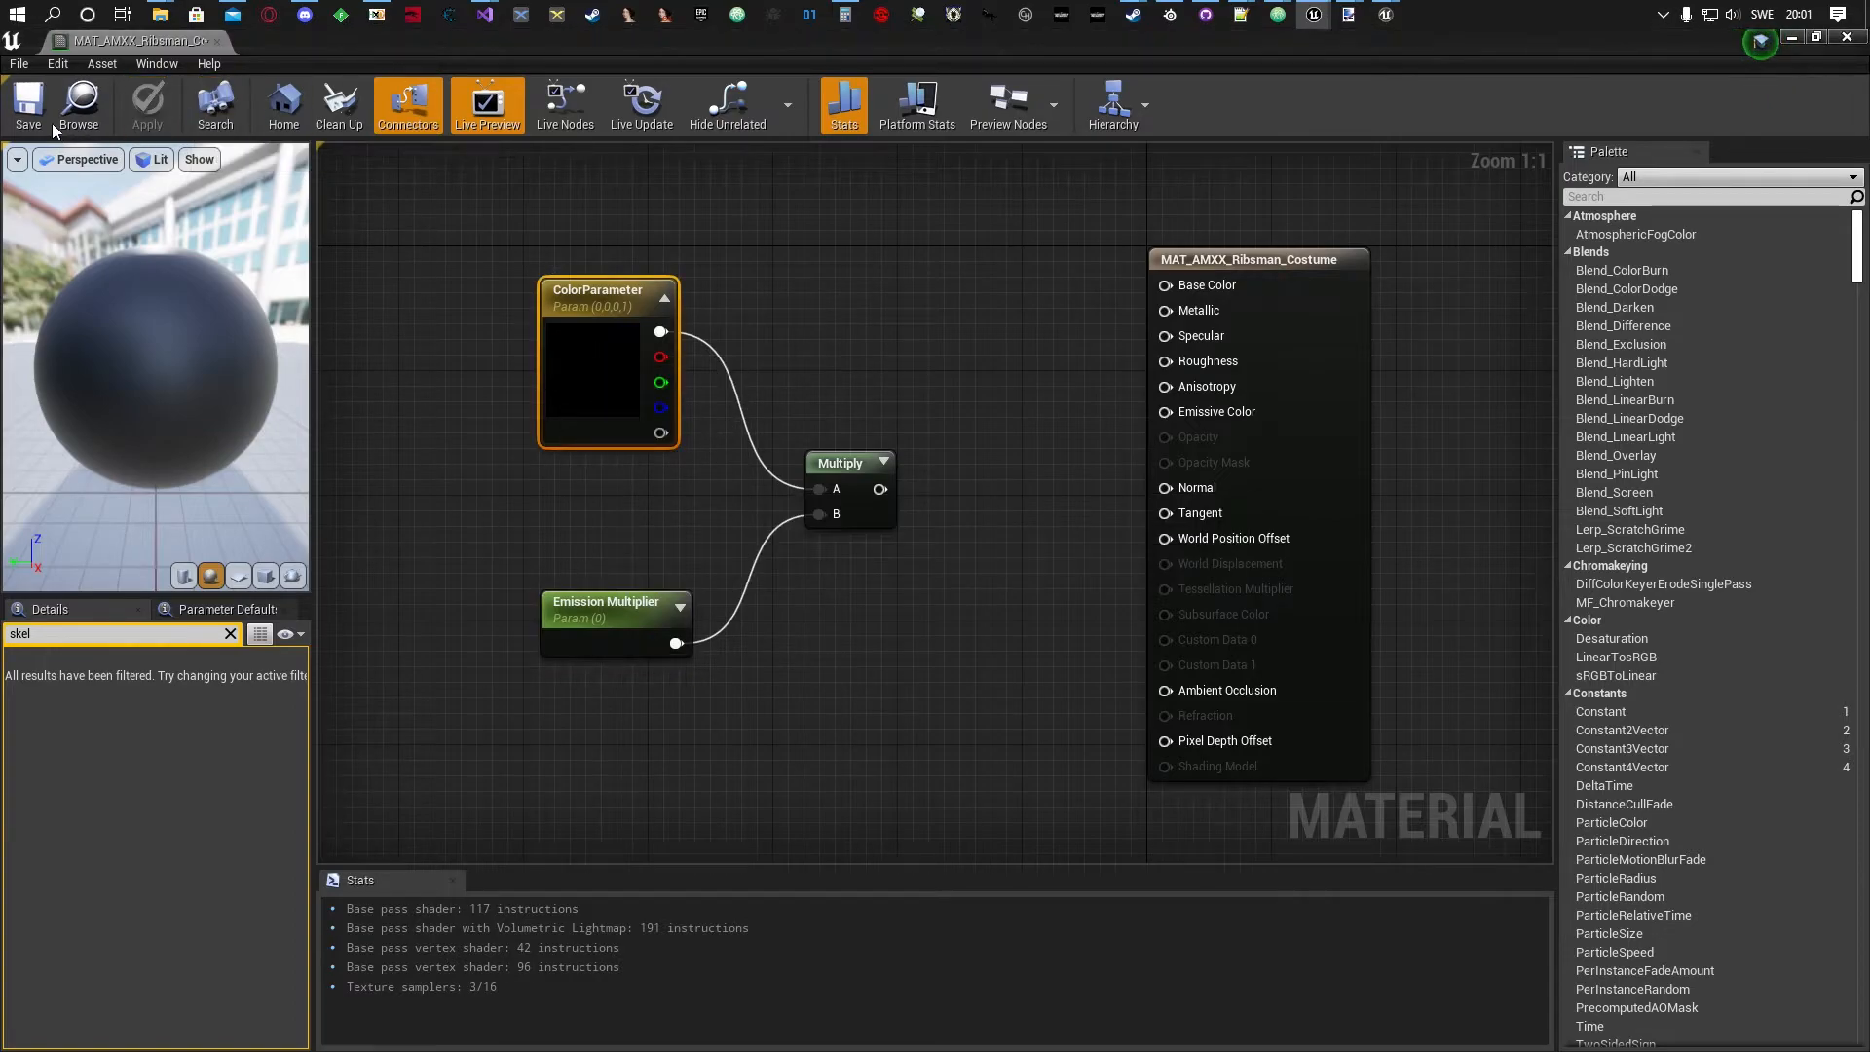
Clear the details filter and set the R channel of ColorParameter's default value to 1.
click(230, 634)
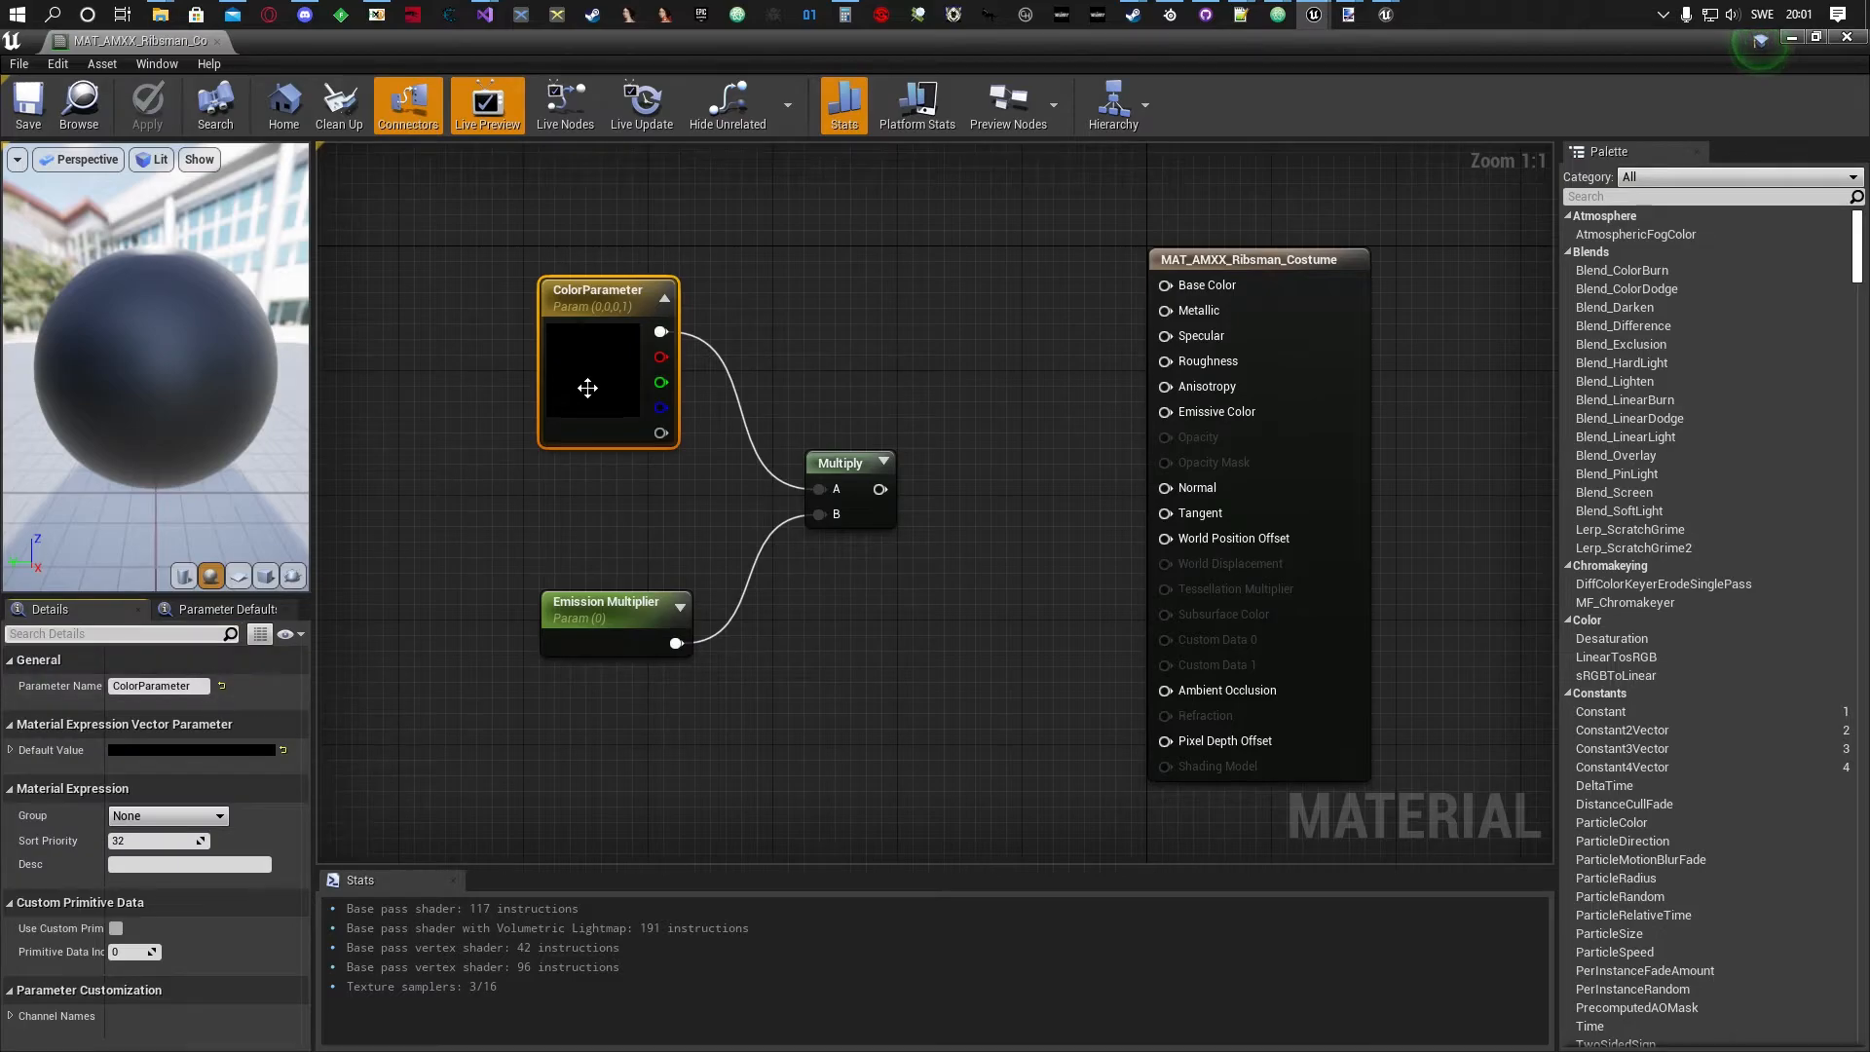
click(11, 750)
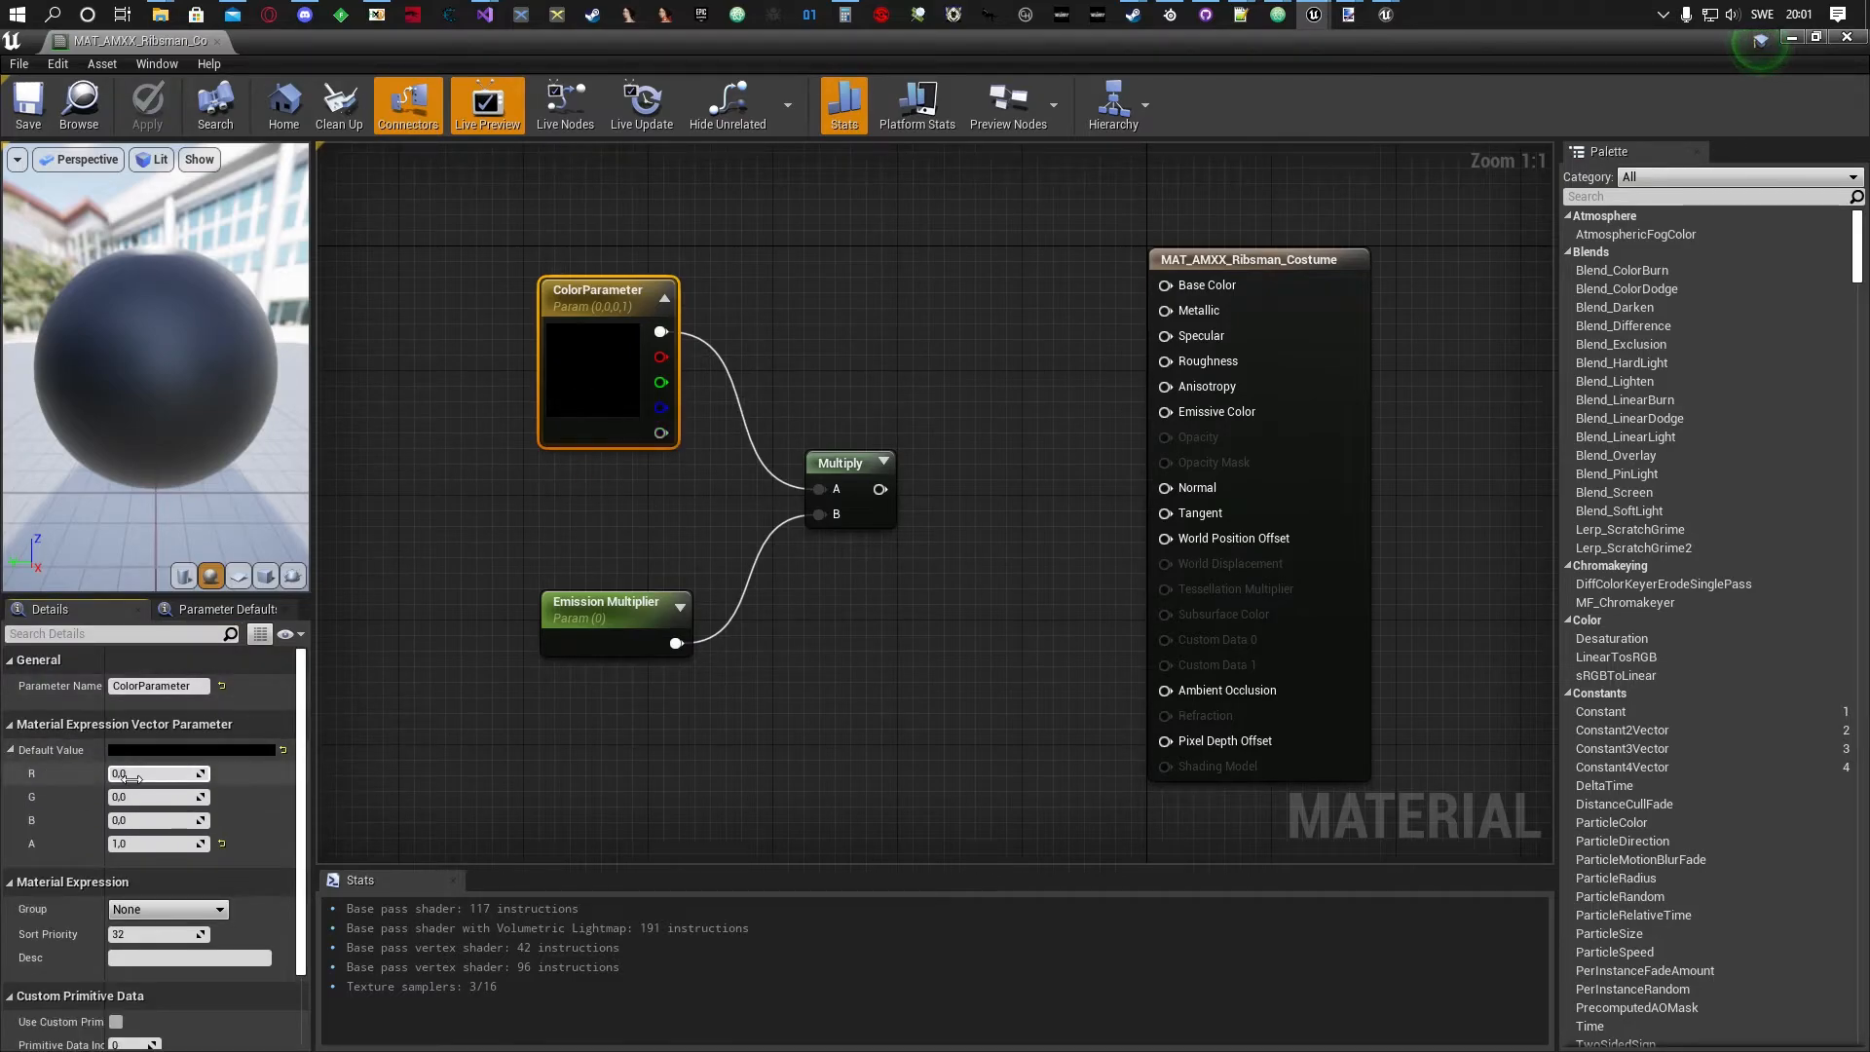
click(143, 776)
text(1)
key(Return)
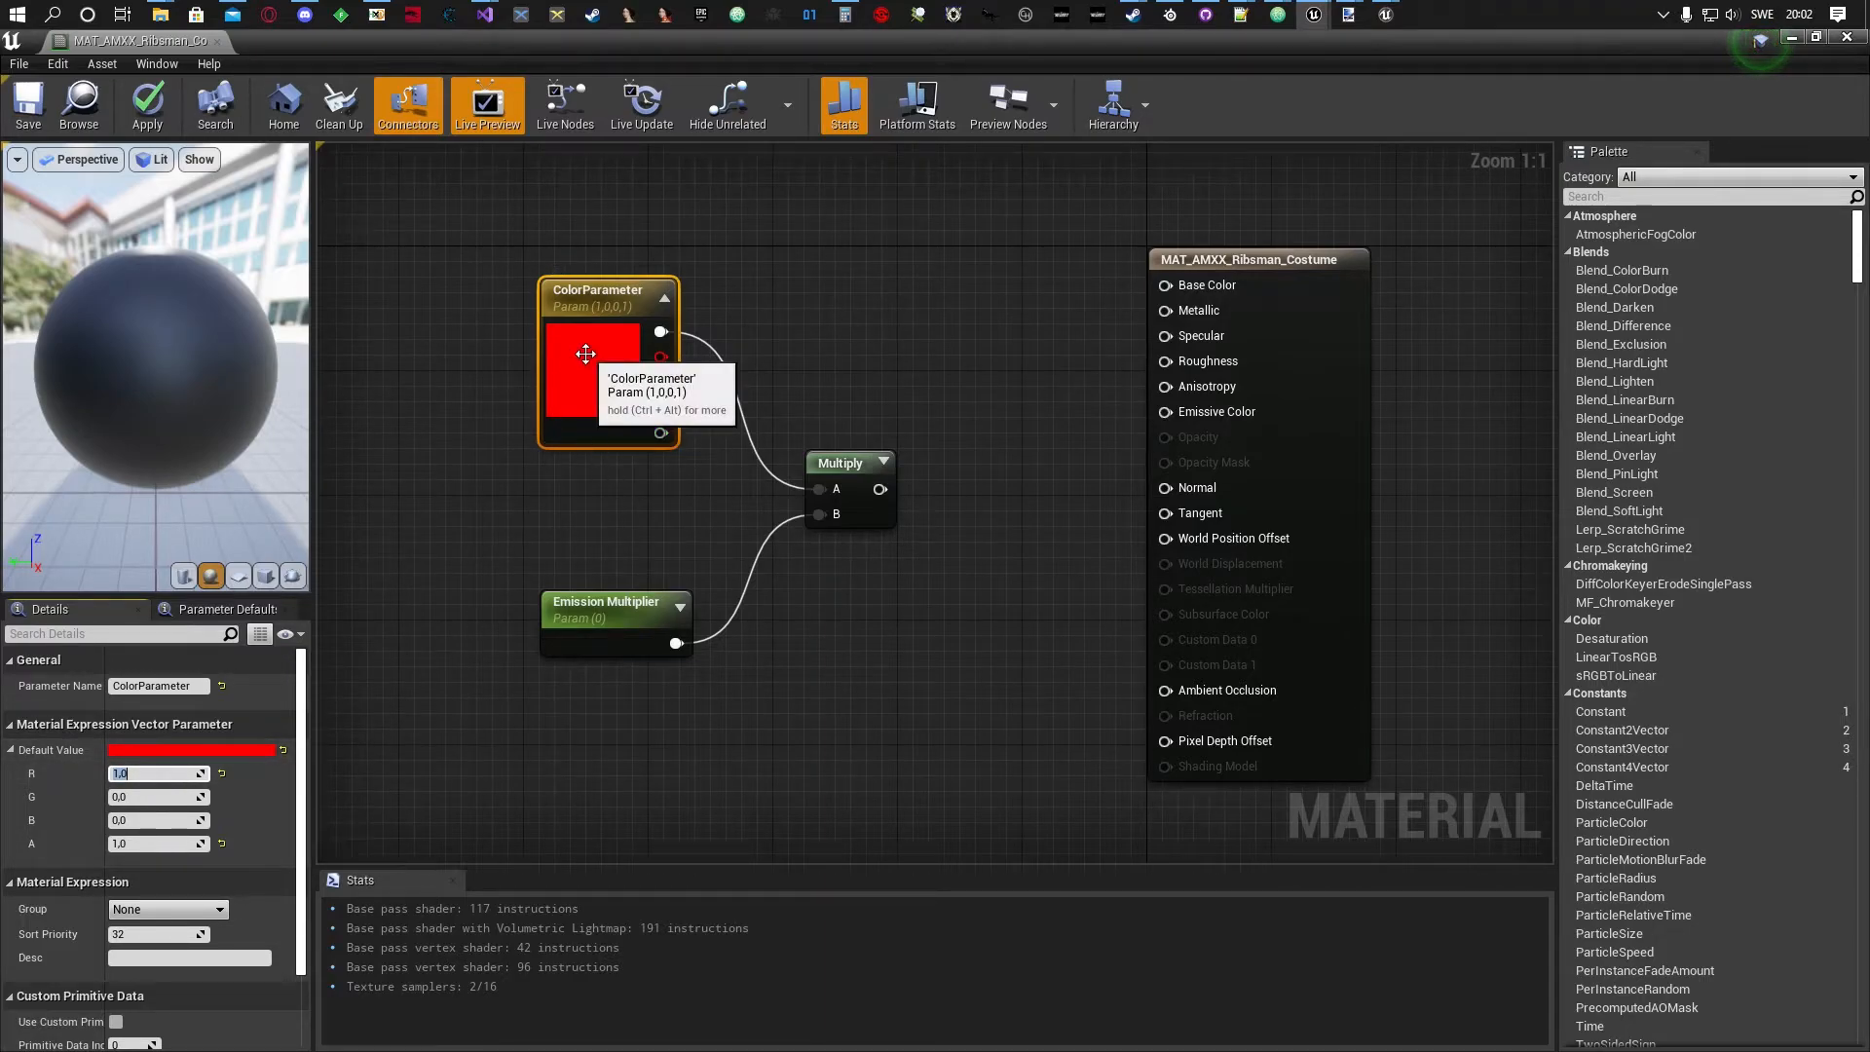
Connect the Multiply node's output to the Emissive Color input of the main material node.
click(599, 613)
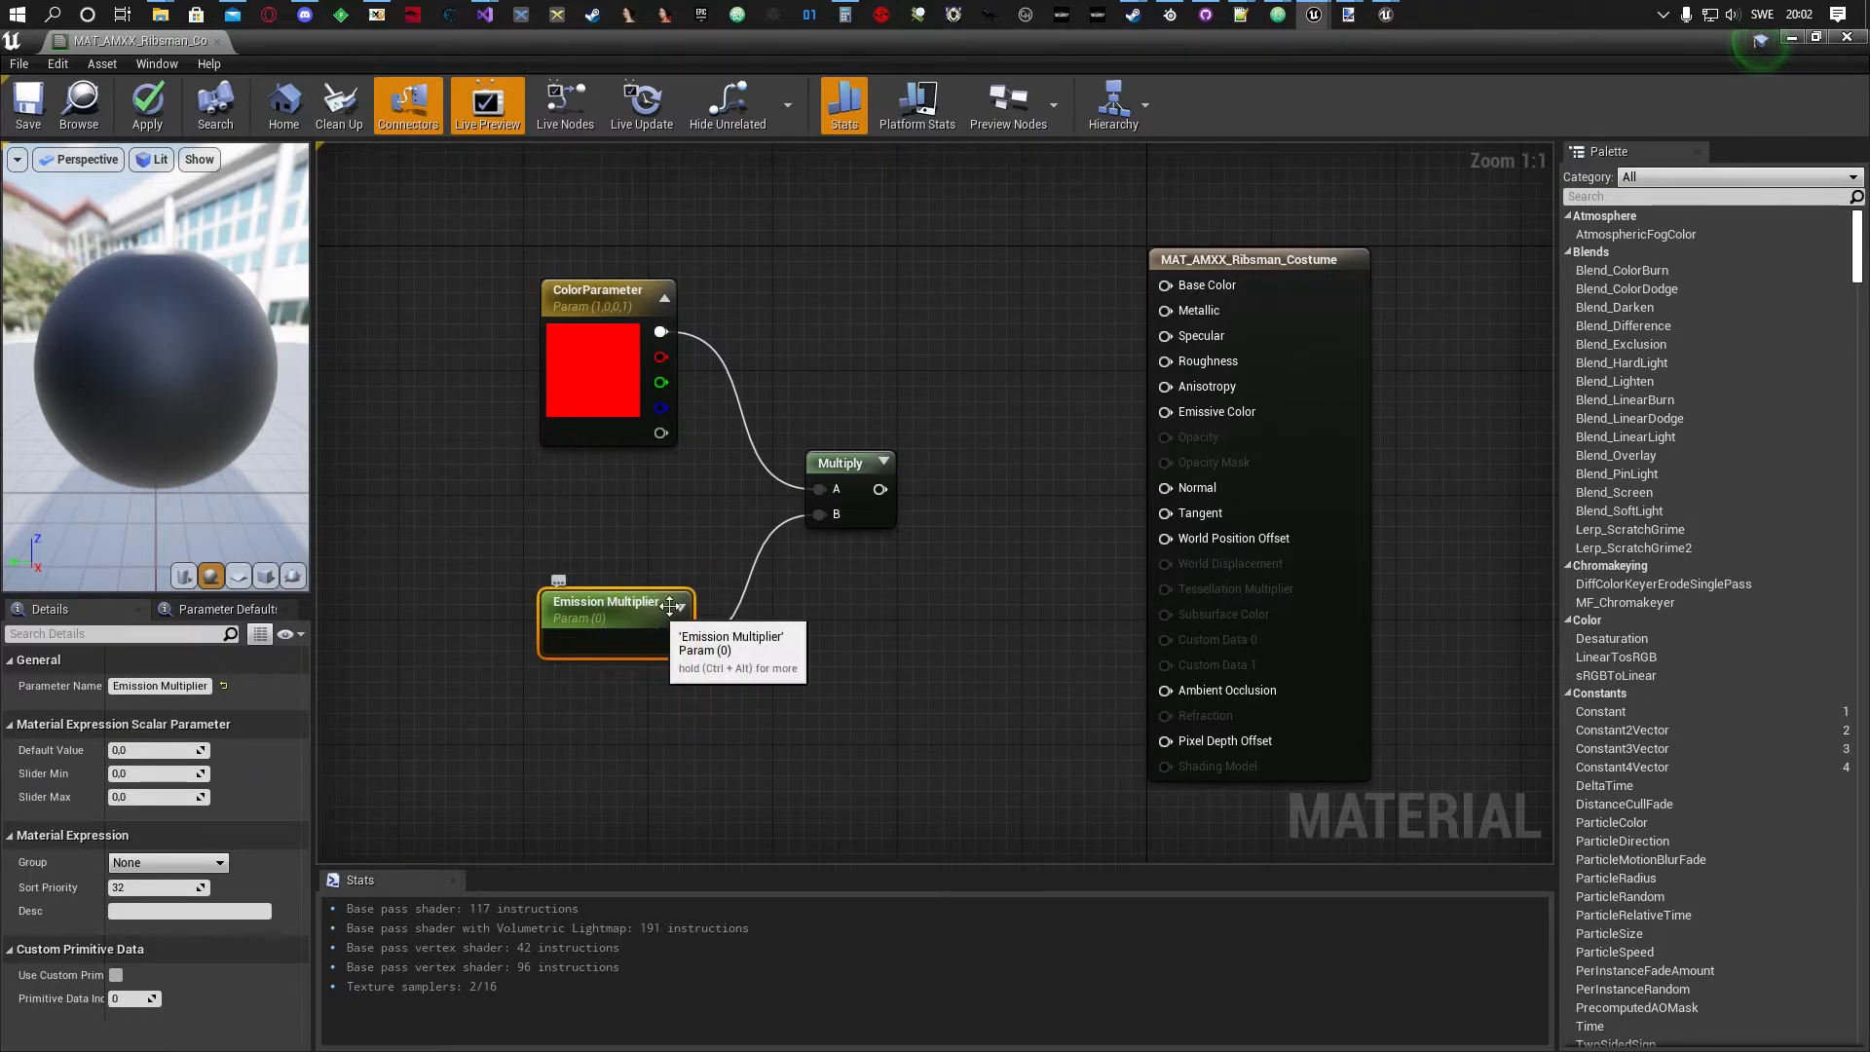
click(581, 361)
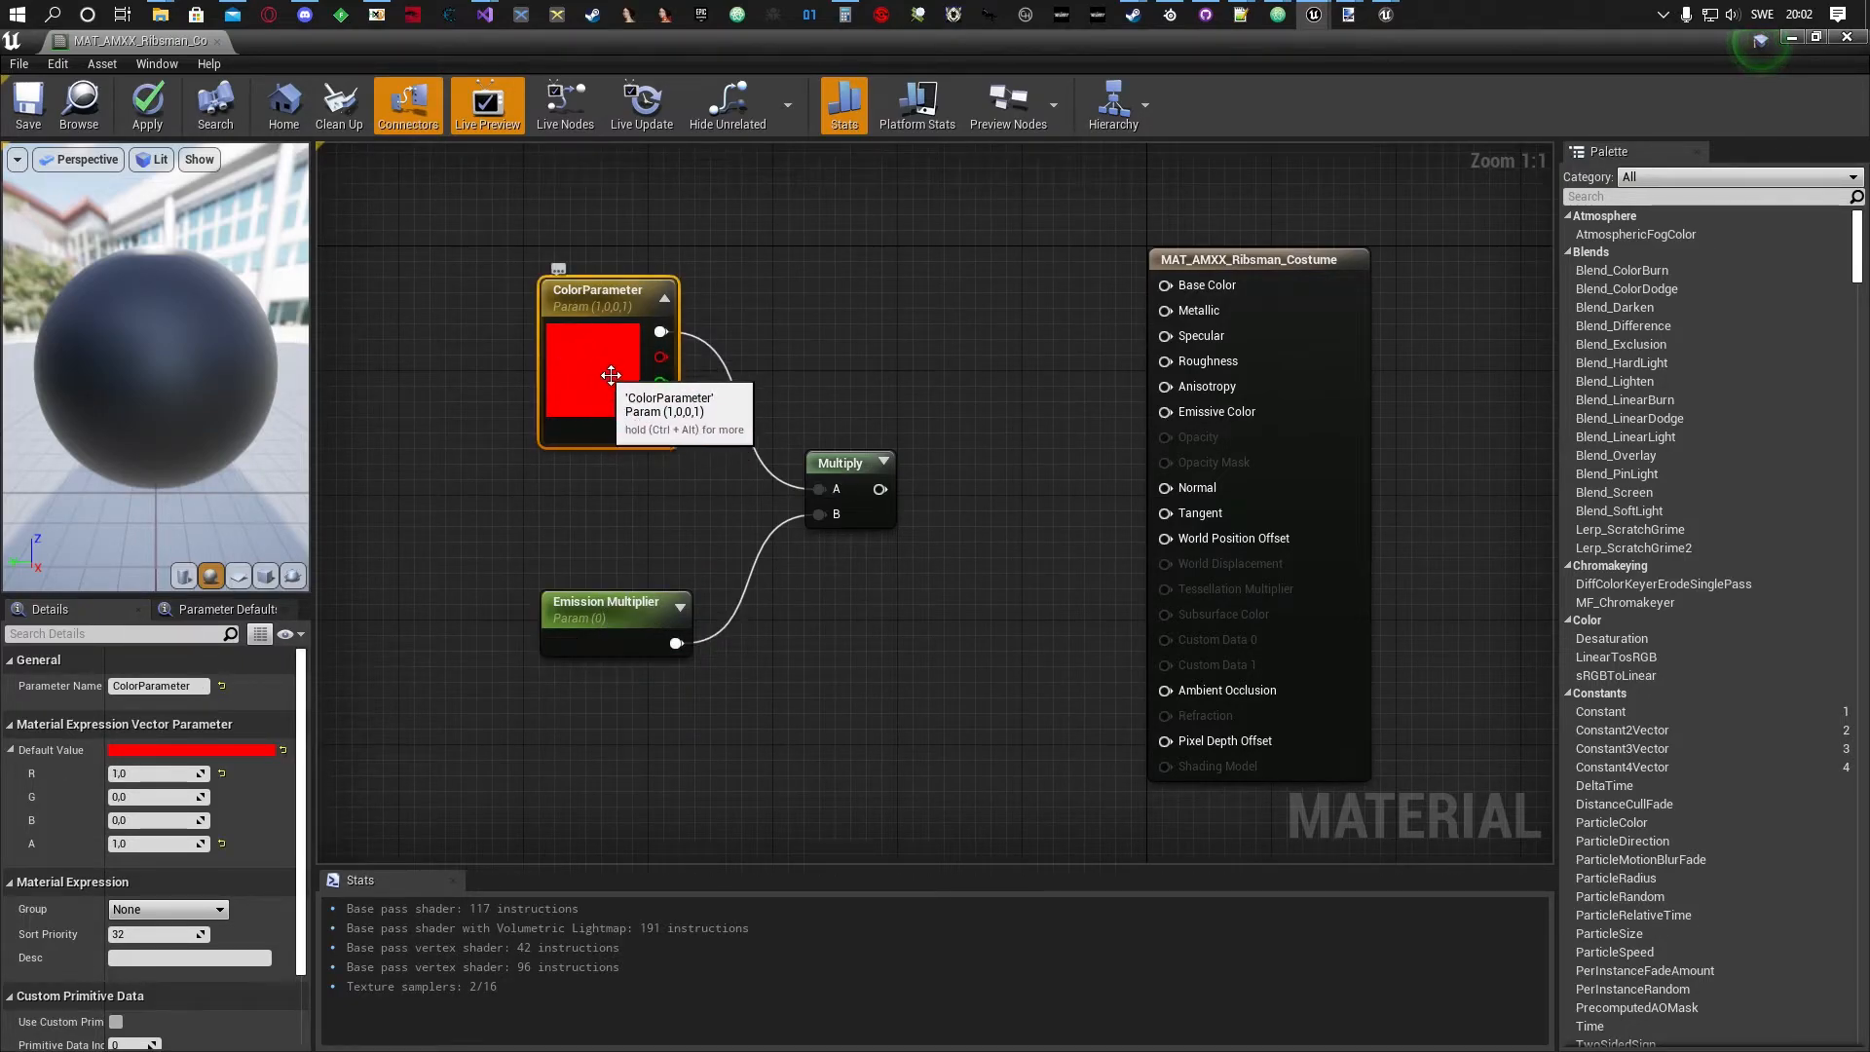
click(682, 608)
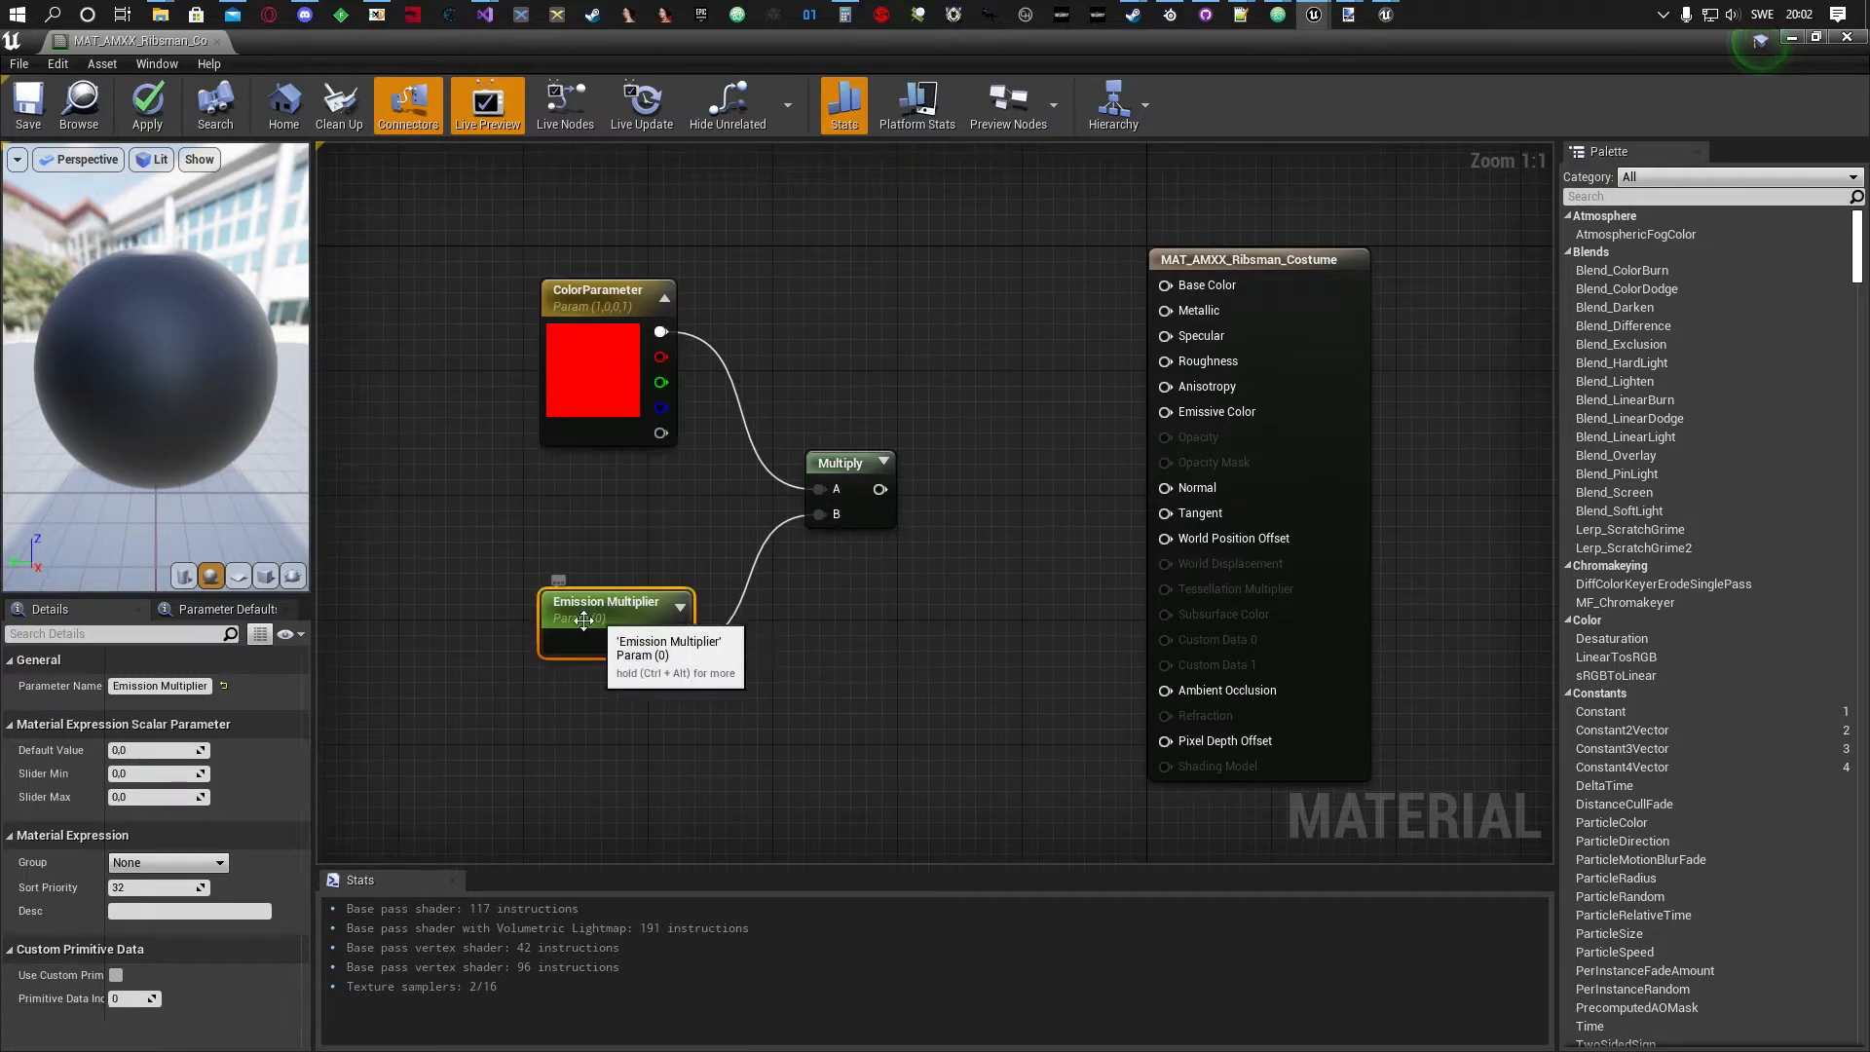
drag(881, 489, 1167, 411)
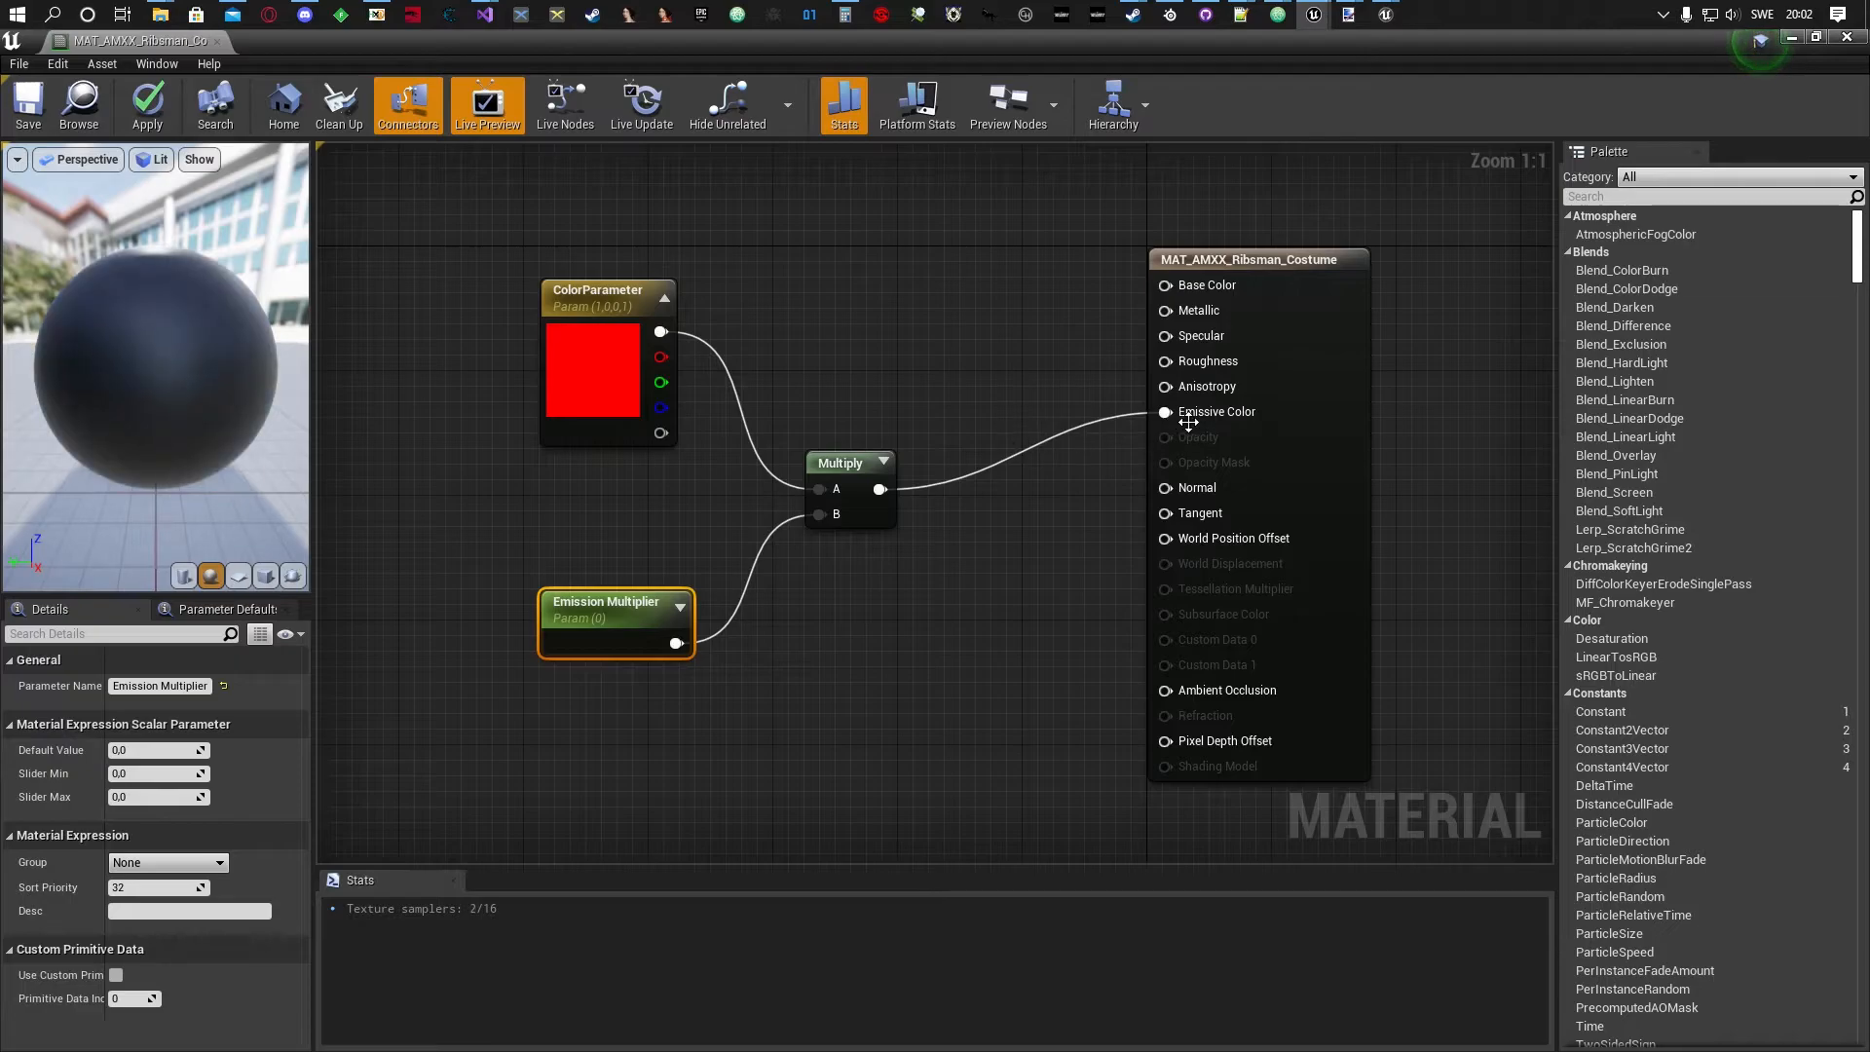
Try default values of 1, 2 and 20 for the Emission Multiplier parameter and check the glow on the preview sphere.
click(145, 749)
text(1)
key(Return)
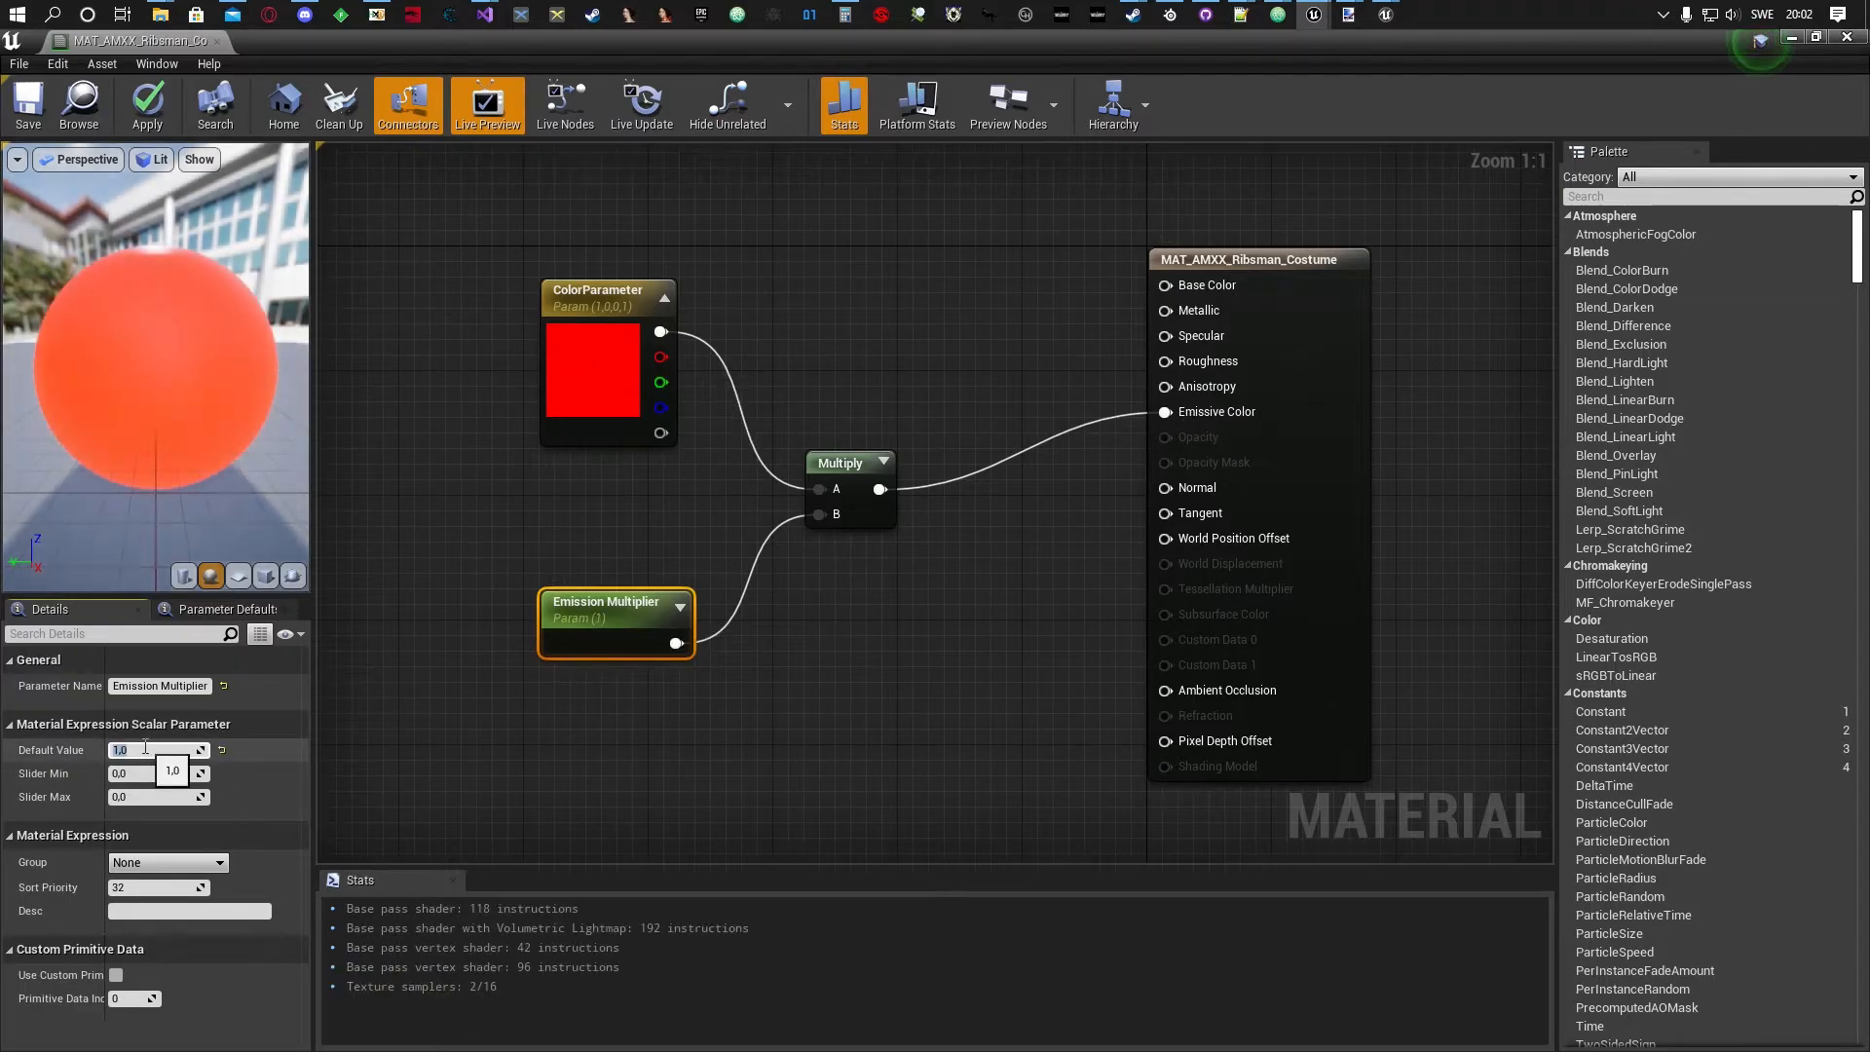
drag(156, 366, 194, 360)
click(141, 750)
text(2)
key(Return)
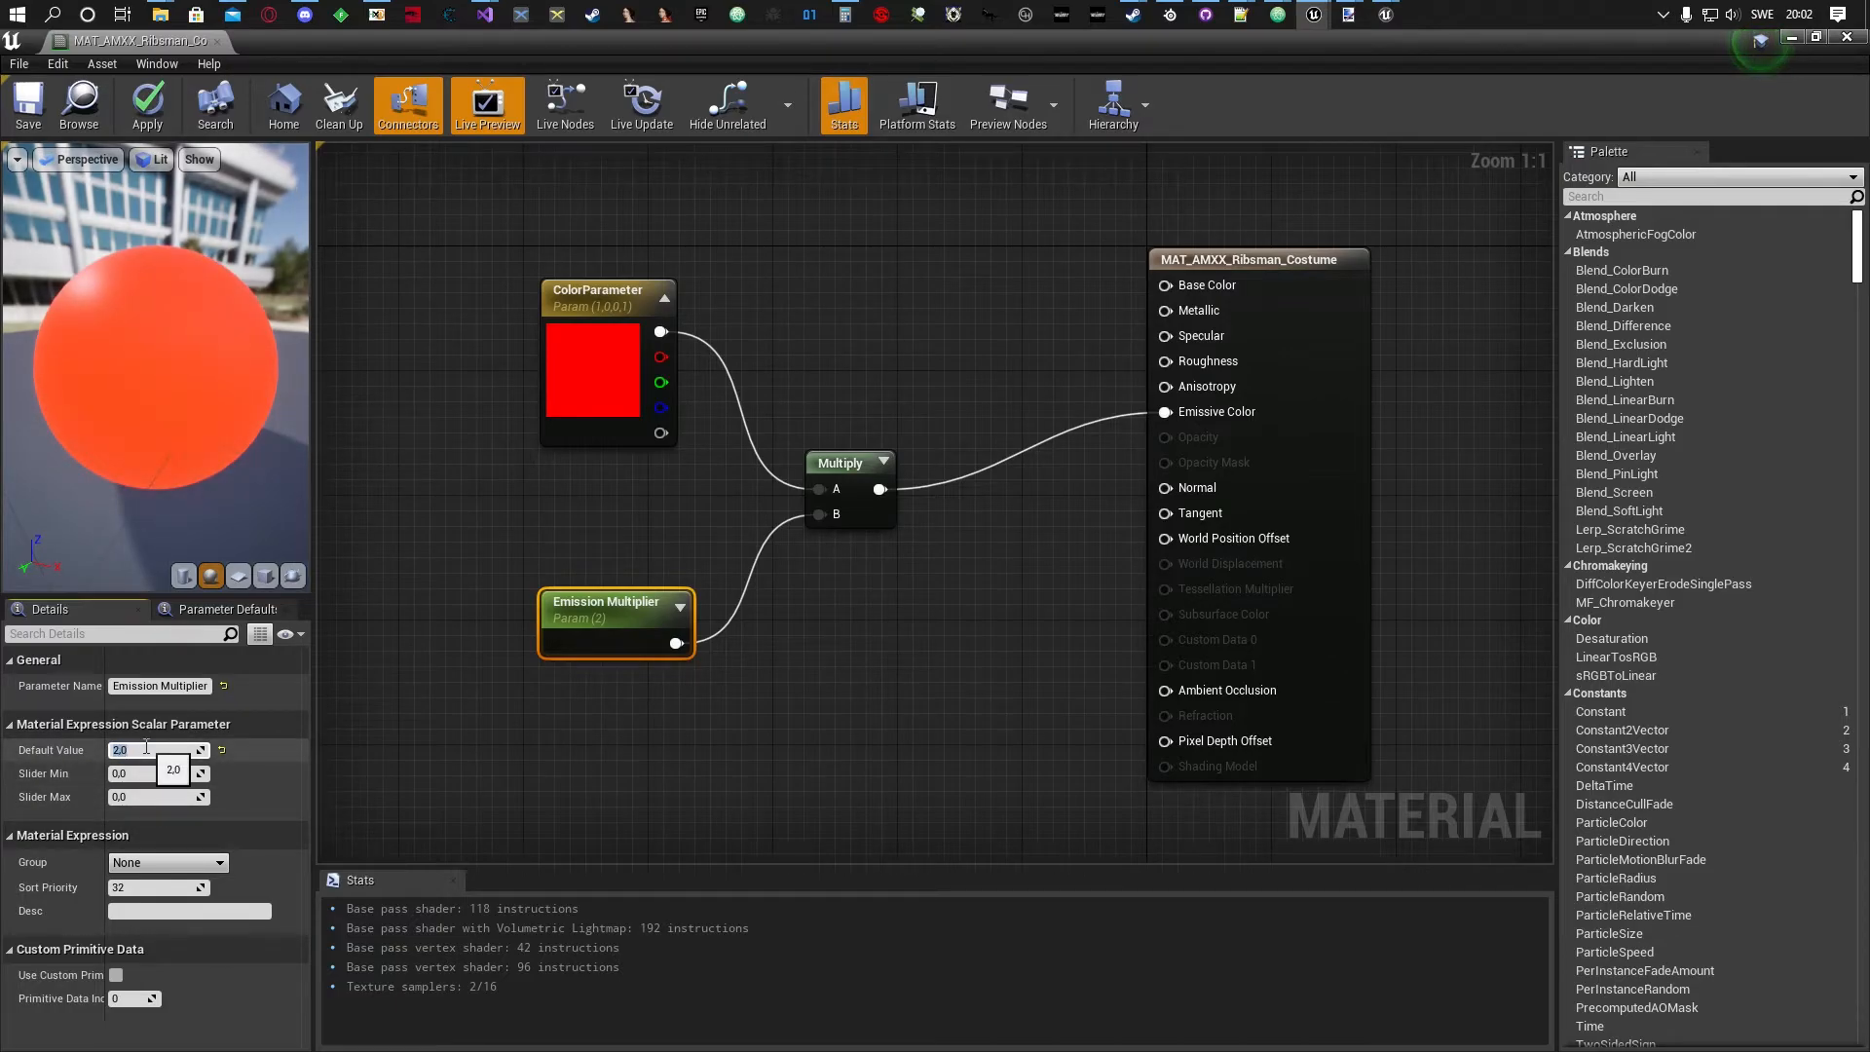
key(Return)
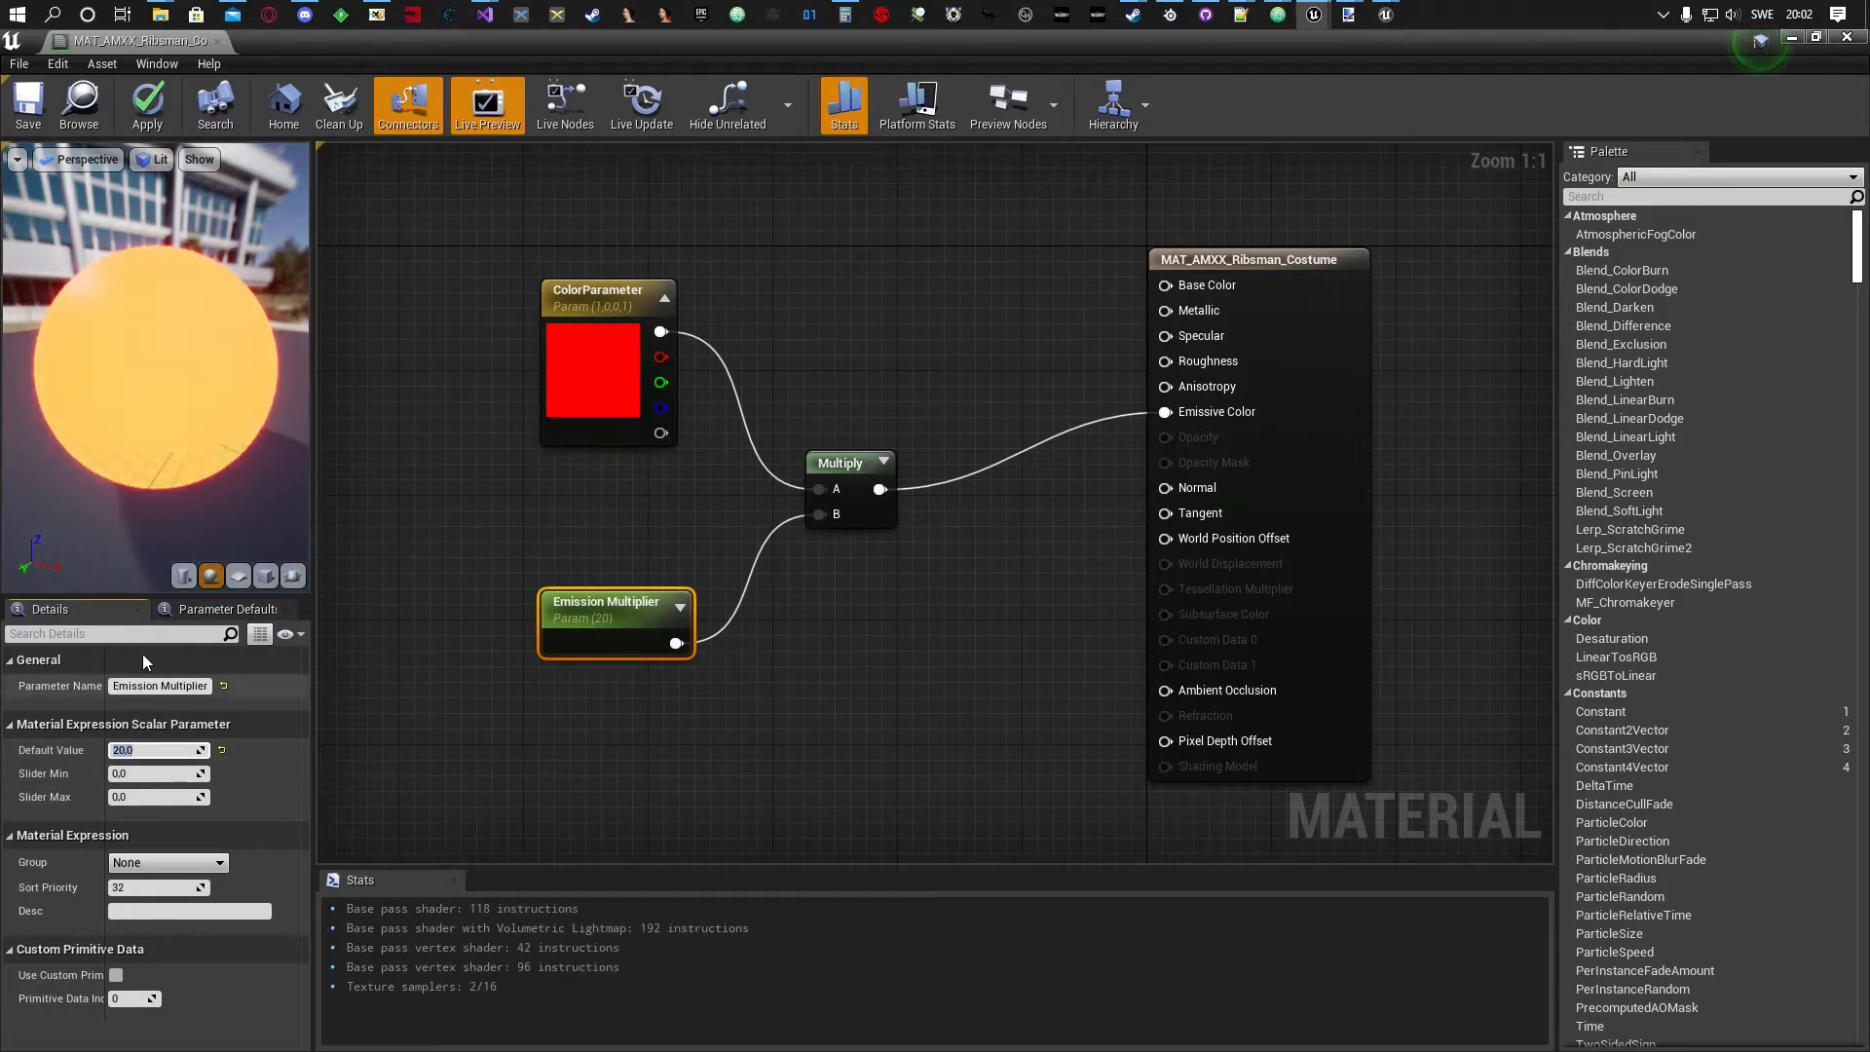
mouse_move(204, 371)
mouse_down()
mouse_move(253, 353)
mouse_move(201, 387)
mouse_up()
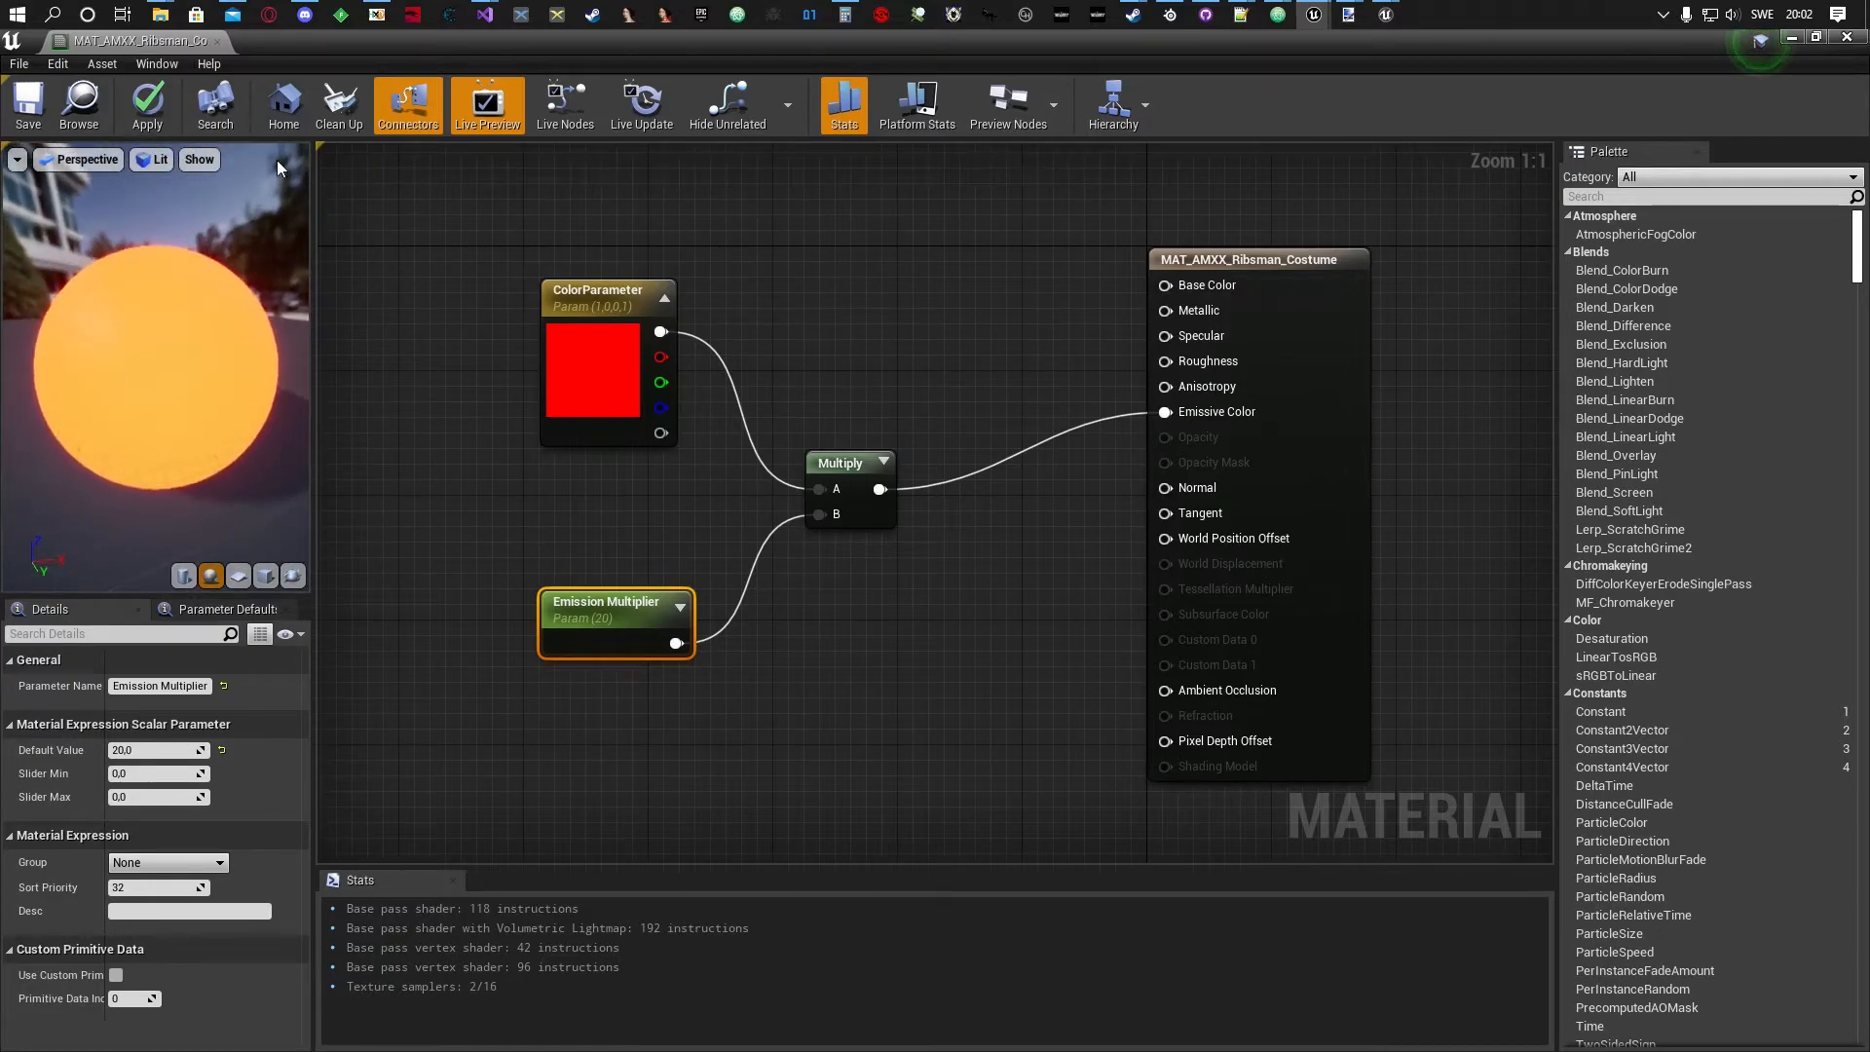
Set the Emission Multiplier's default value to 10 and apply the material changes.
click(112, 723)
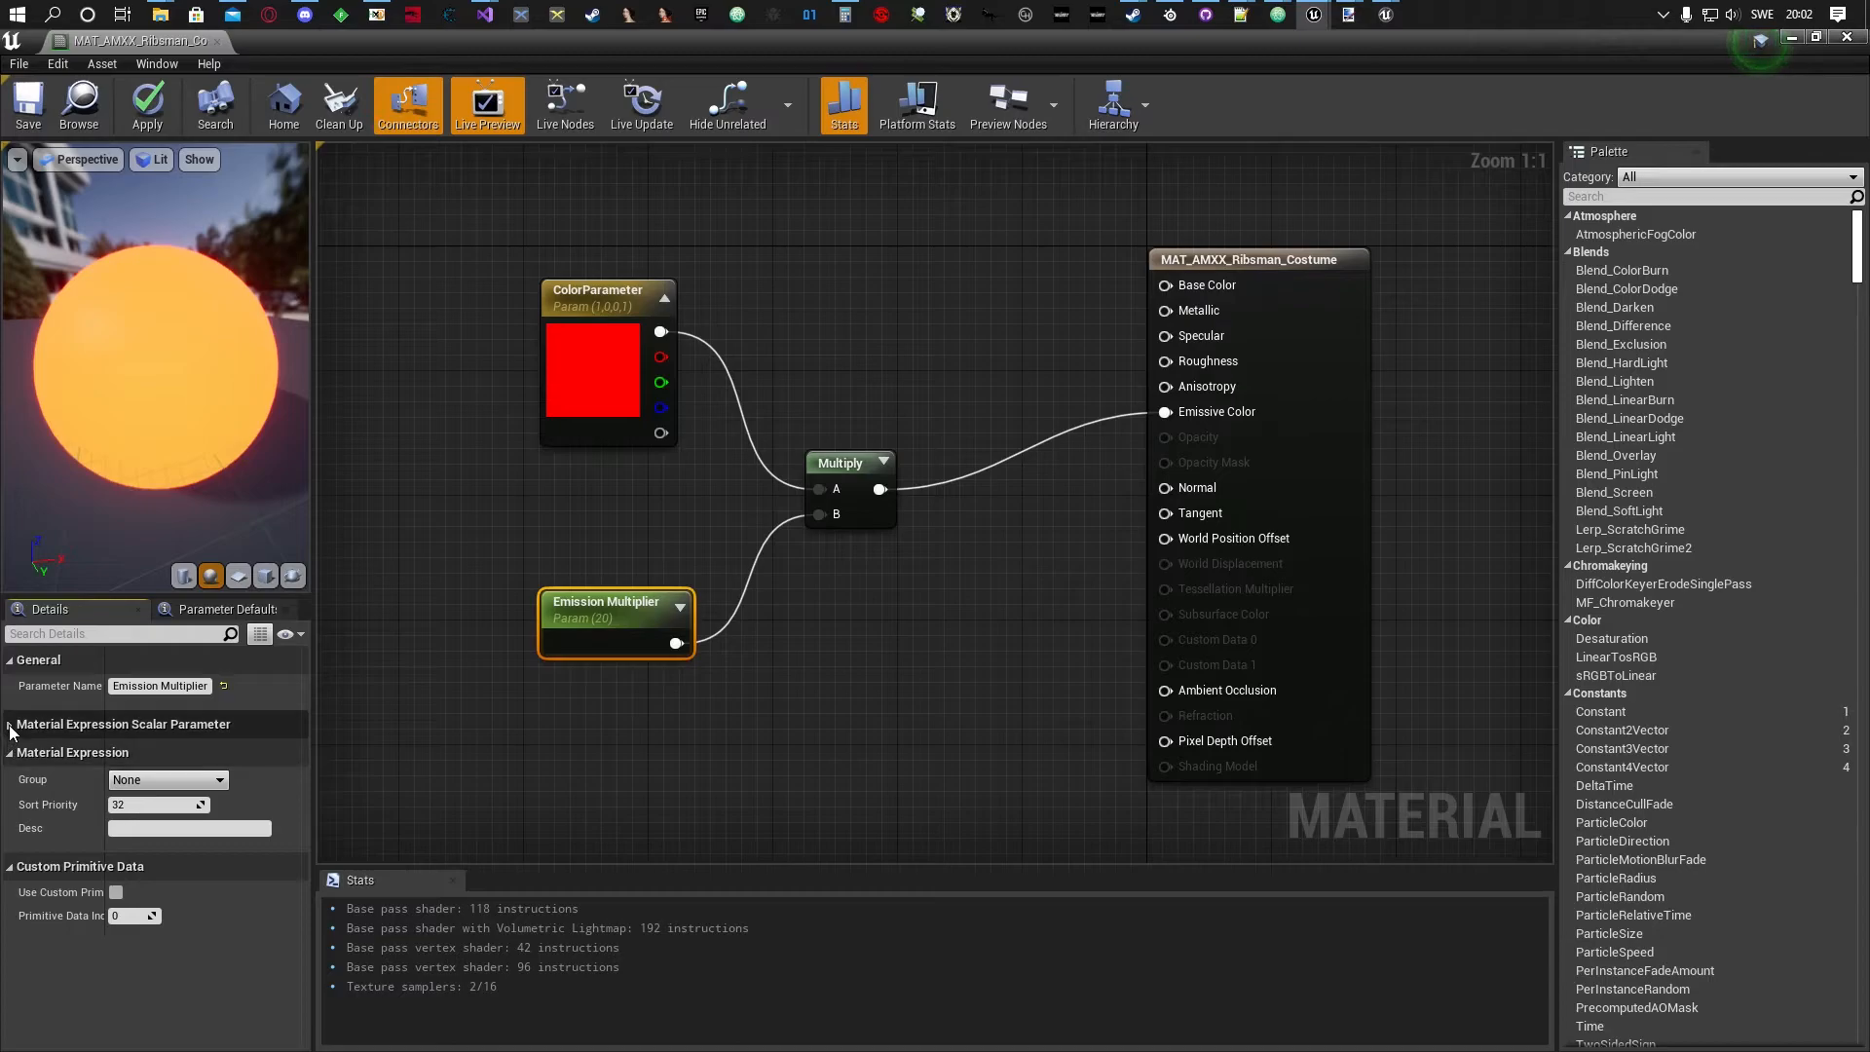
click(112, 724)
click(132, 750)
text(10)
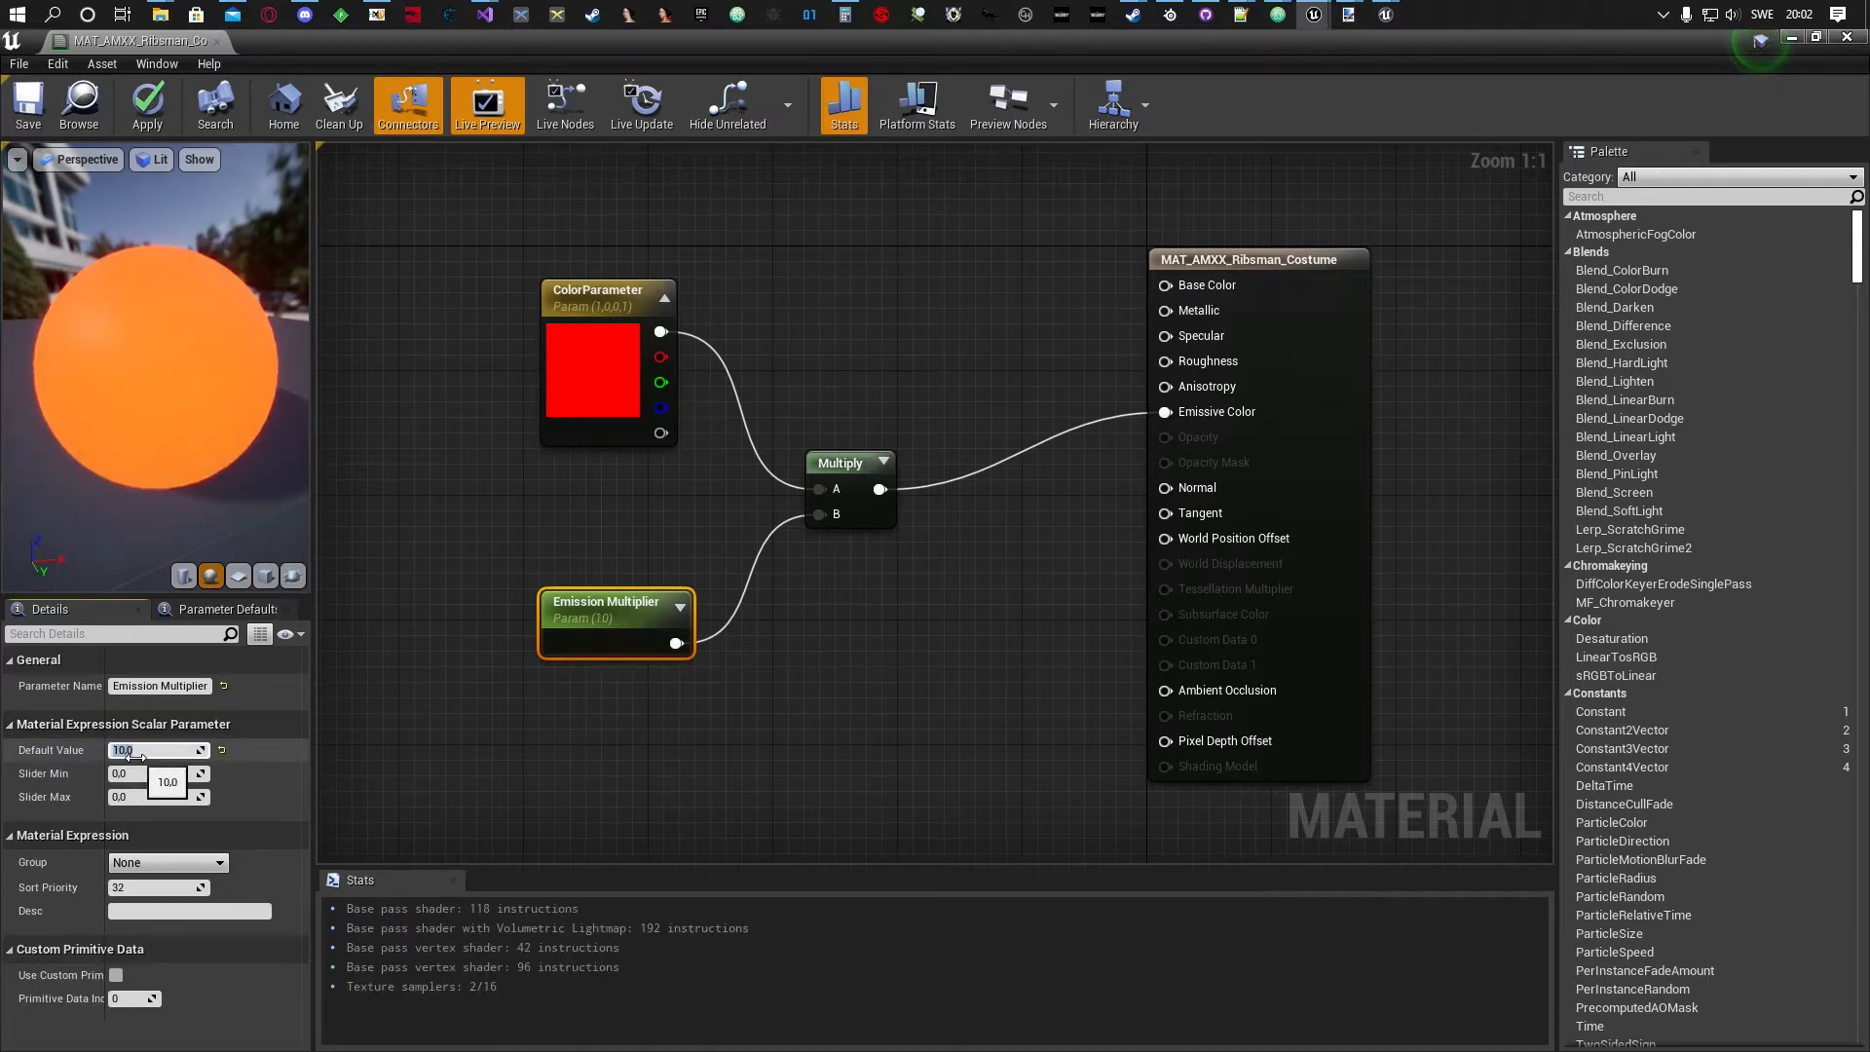
key(Return)
click(143, 115)
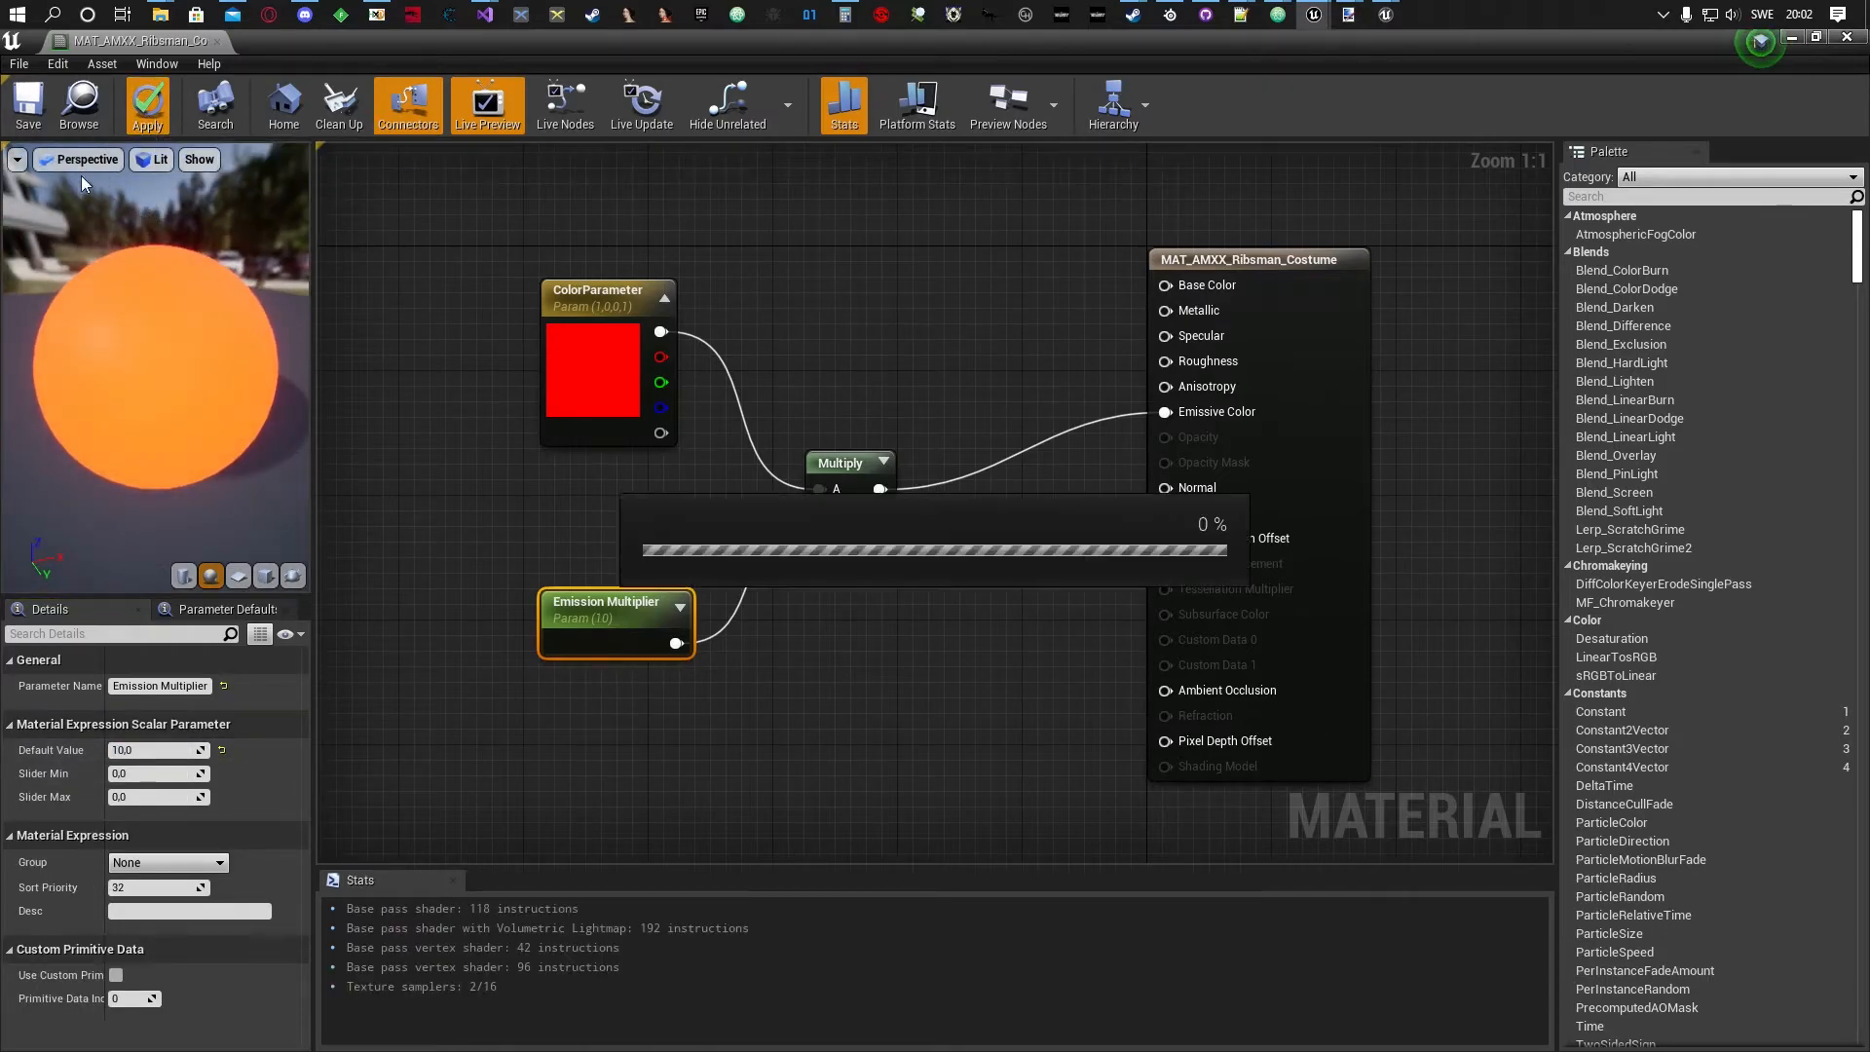
Move the Multiply, Emission Multiplier and ColorParameter nodes closer to the main material node, apply the material, and close its editor.
right_drag(978, 401, 963, 356)
drag(850, 426, 989, 365)
drag(641, 568, 785, 500)
drag(570, 310, 707, 284)
click(146, 107)
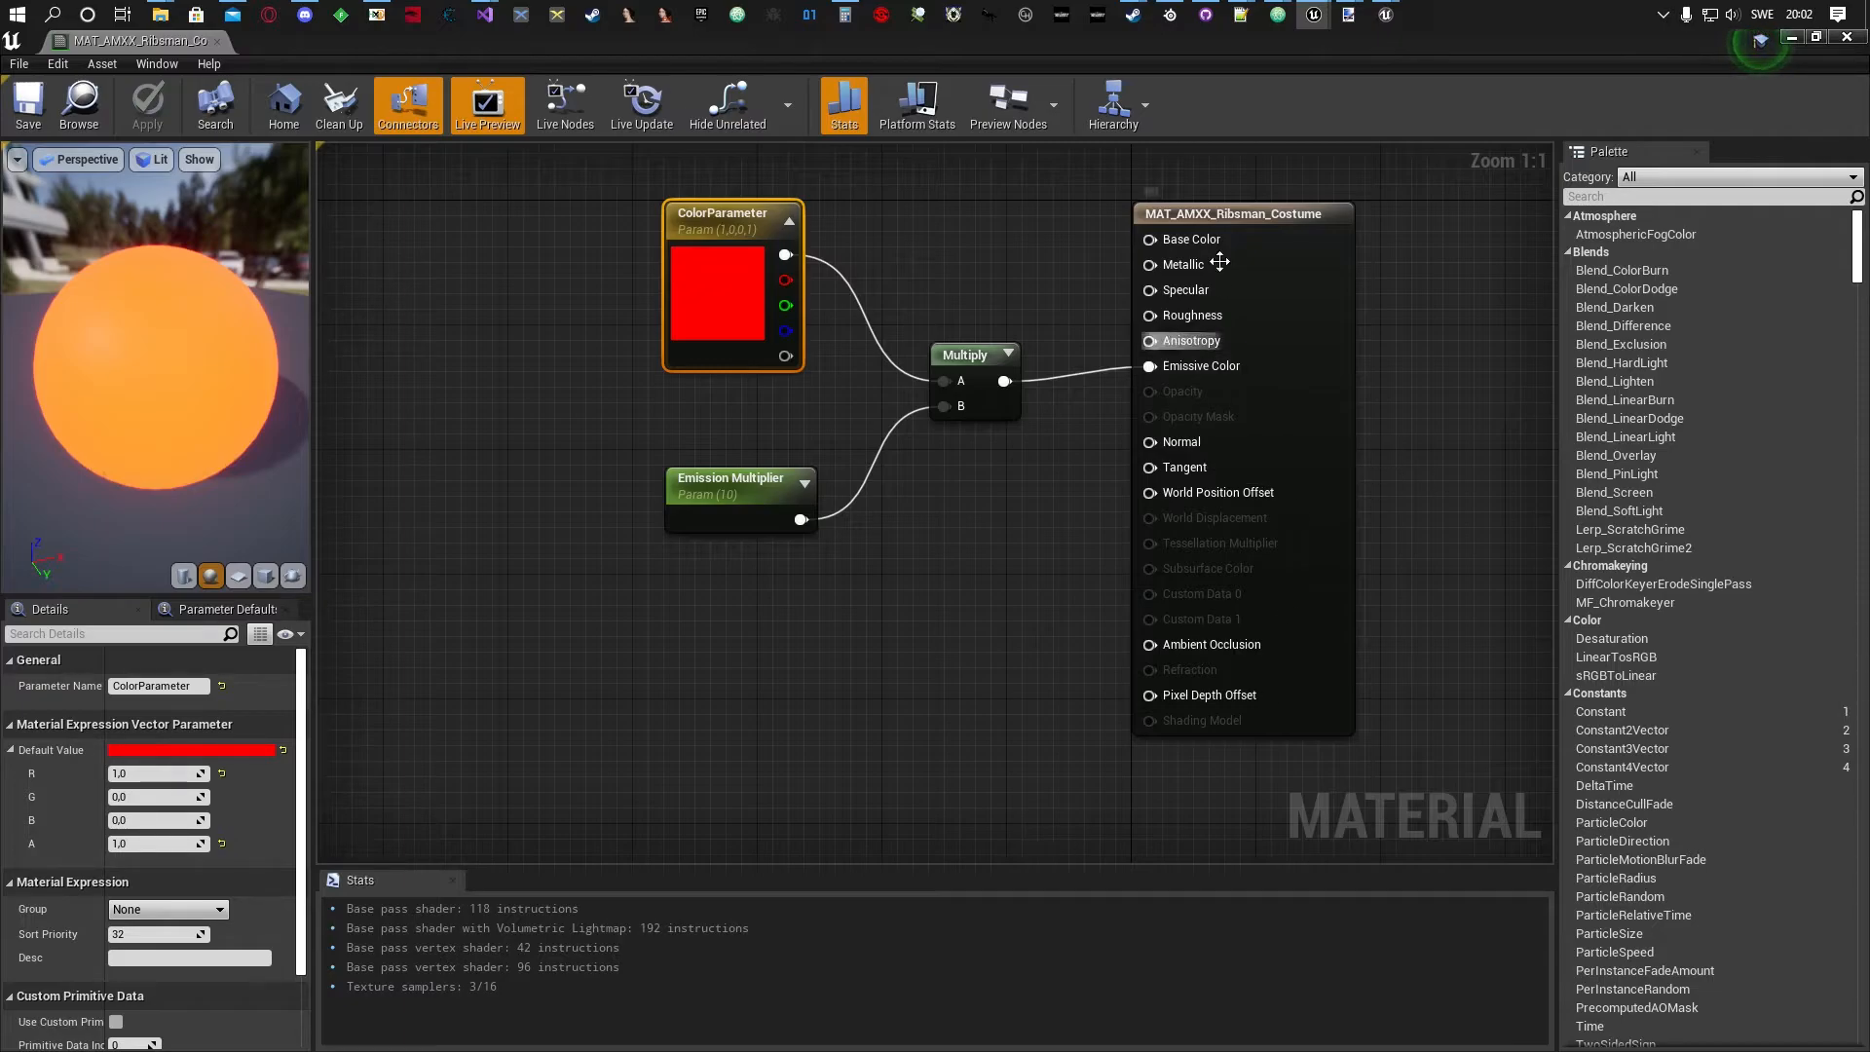
click(1847, 36)
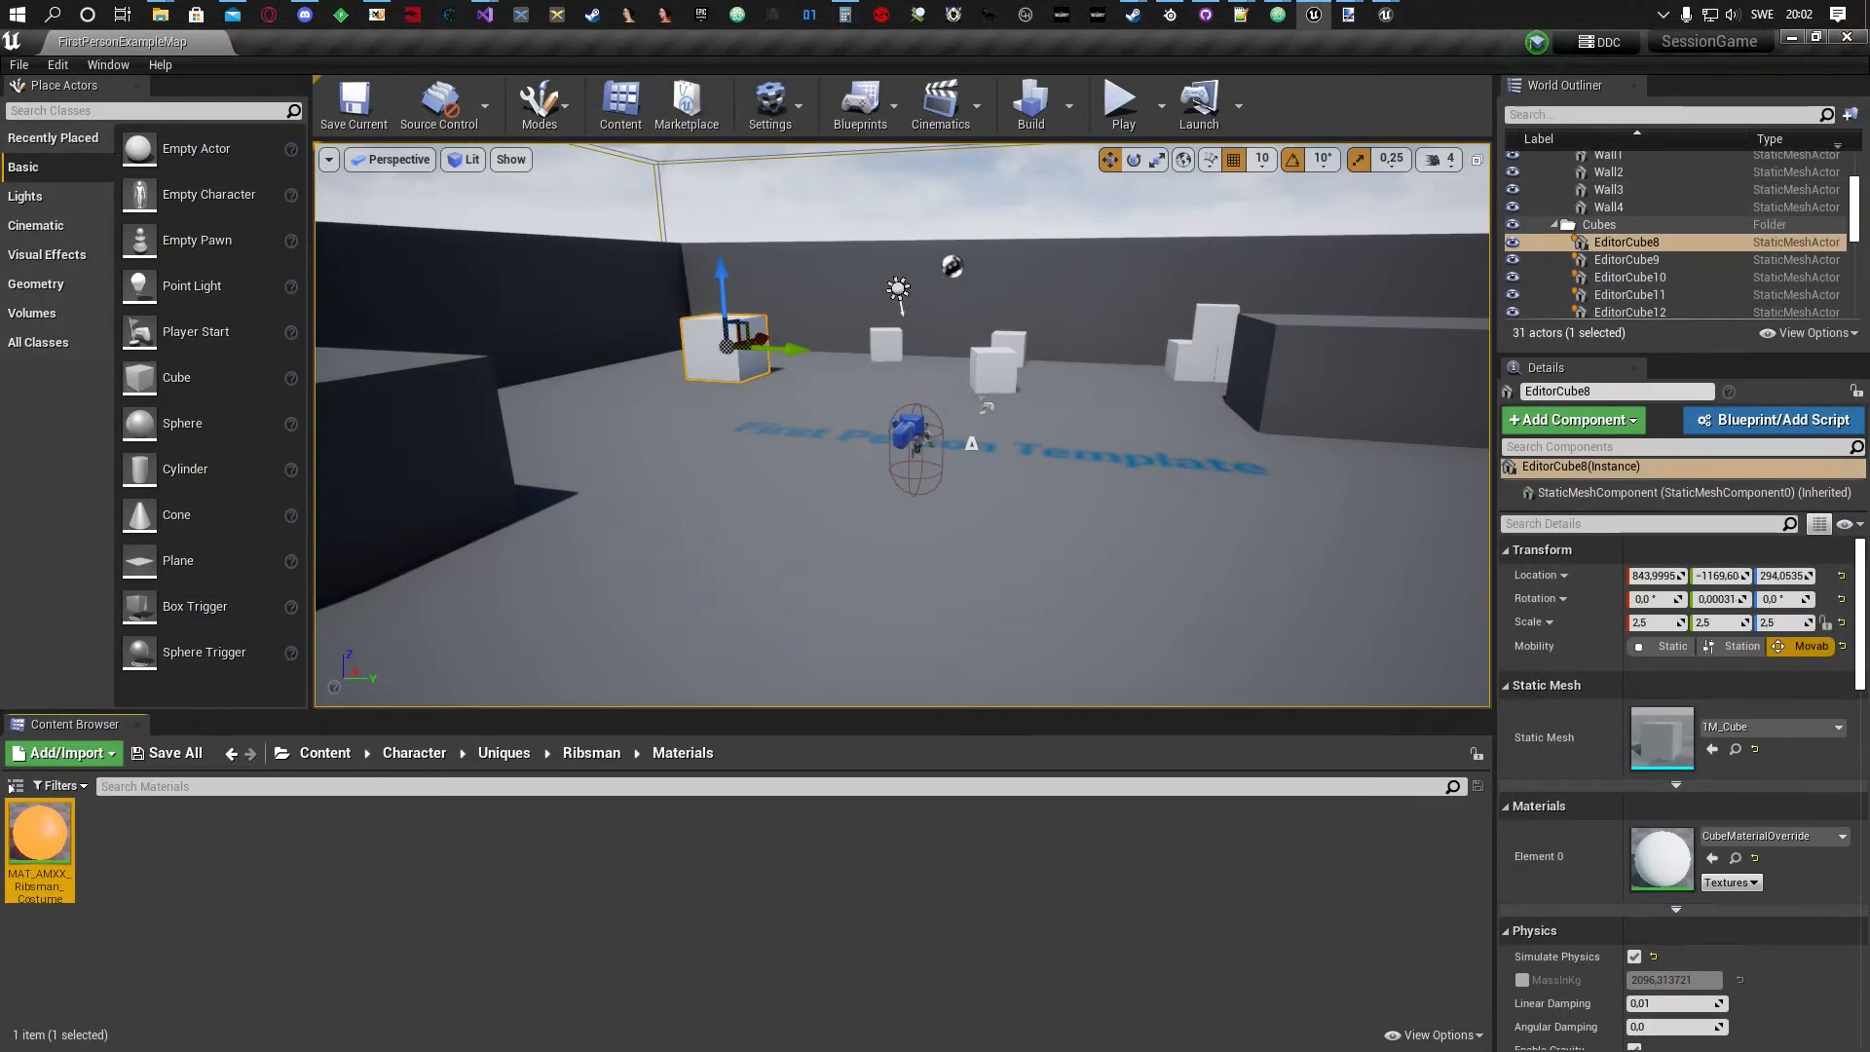
Save the current map and all modified content.
click(347, 105)
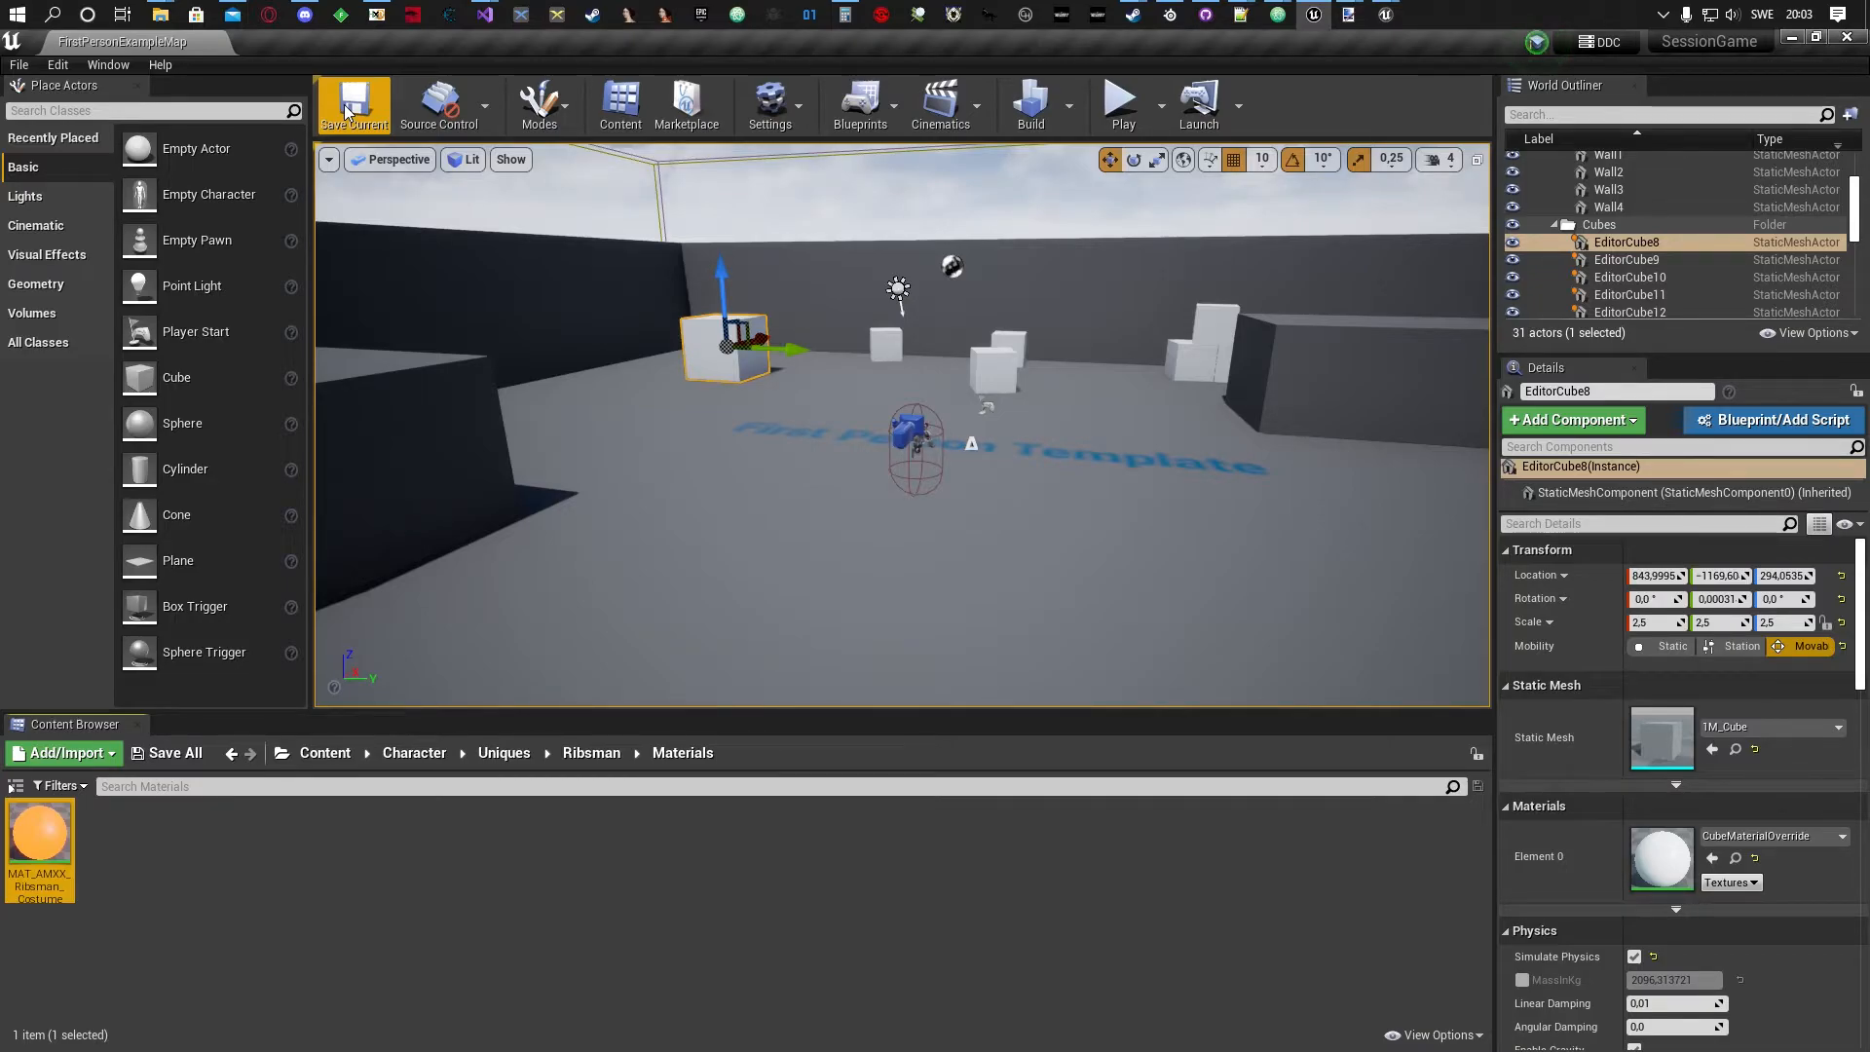
click(367, 121)
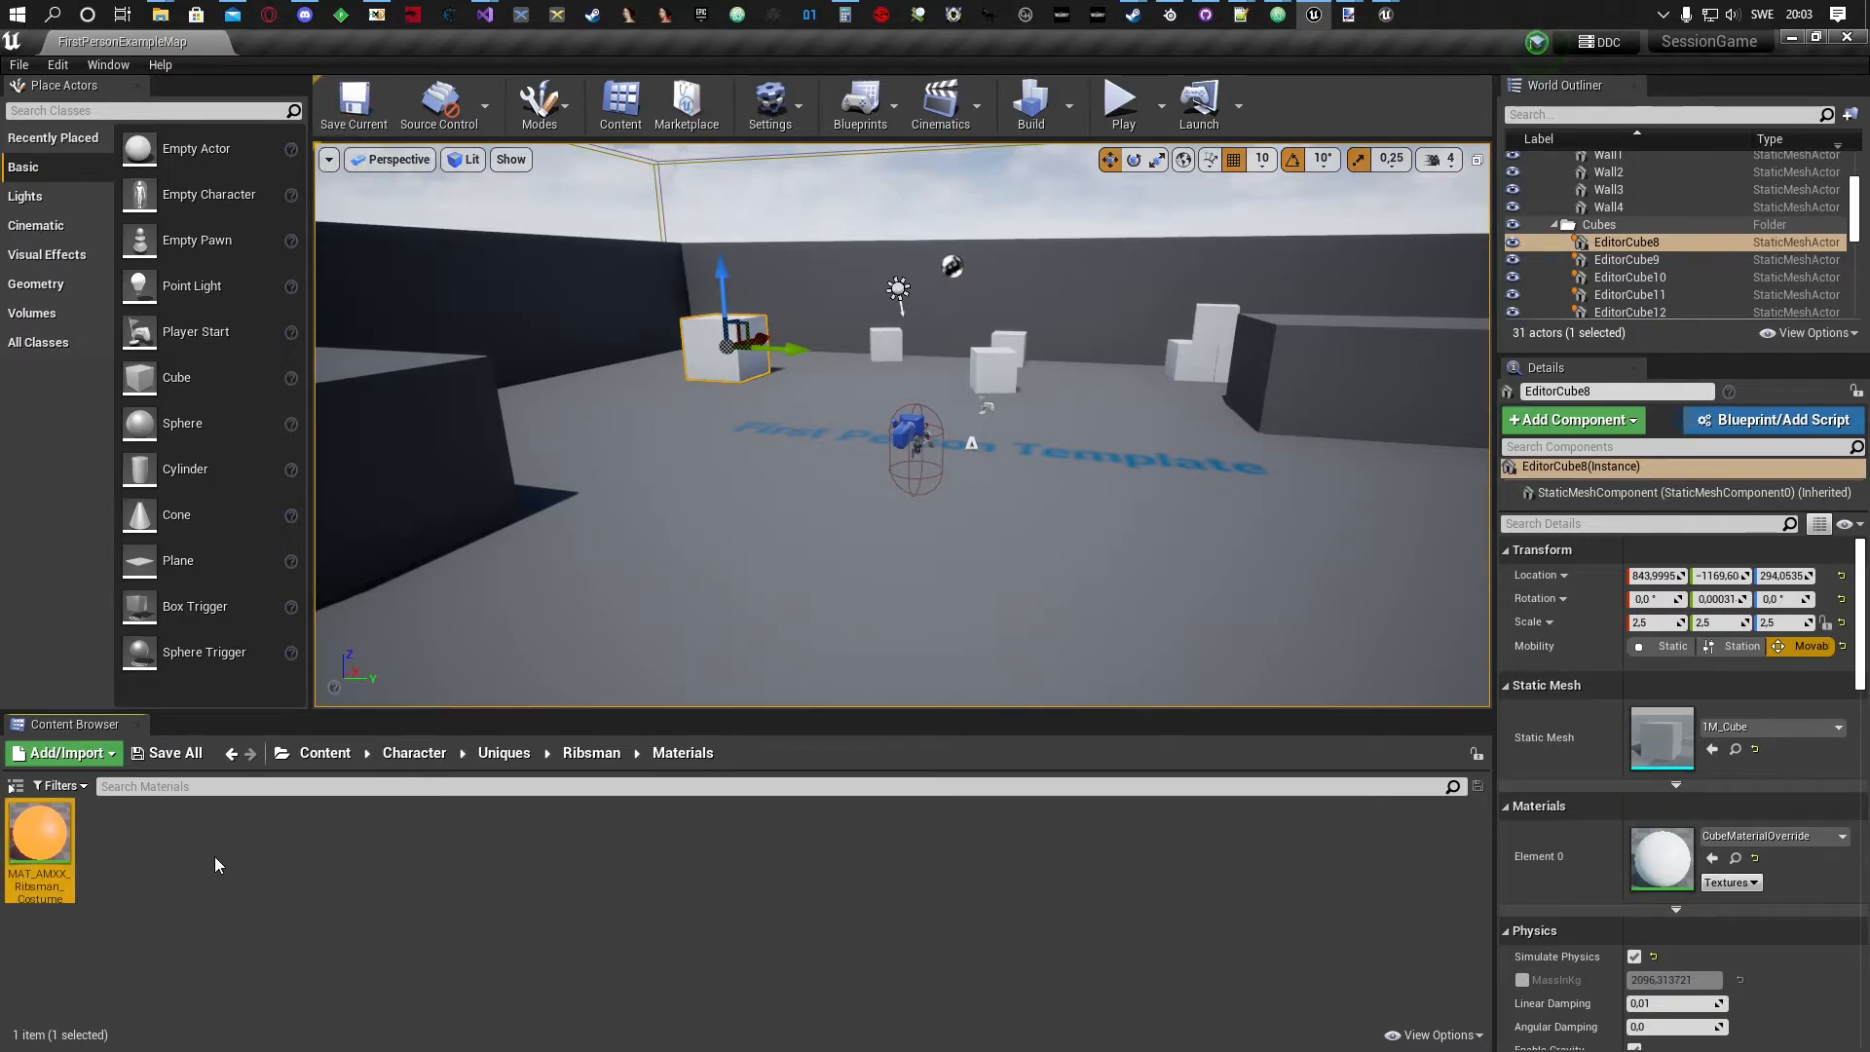
click(160, 758)
click(356, 107)
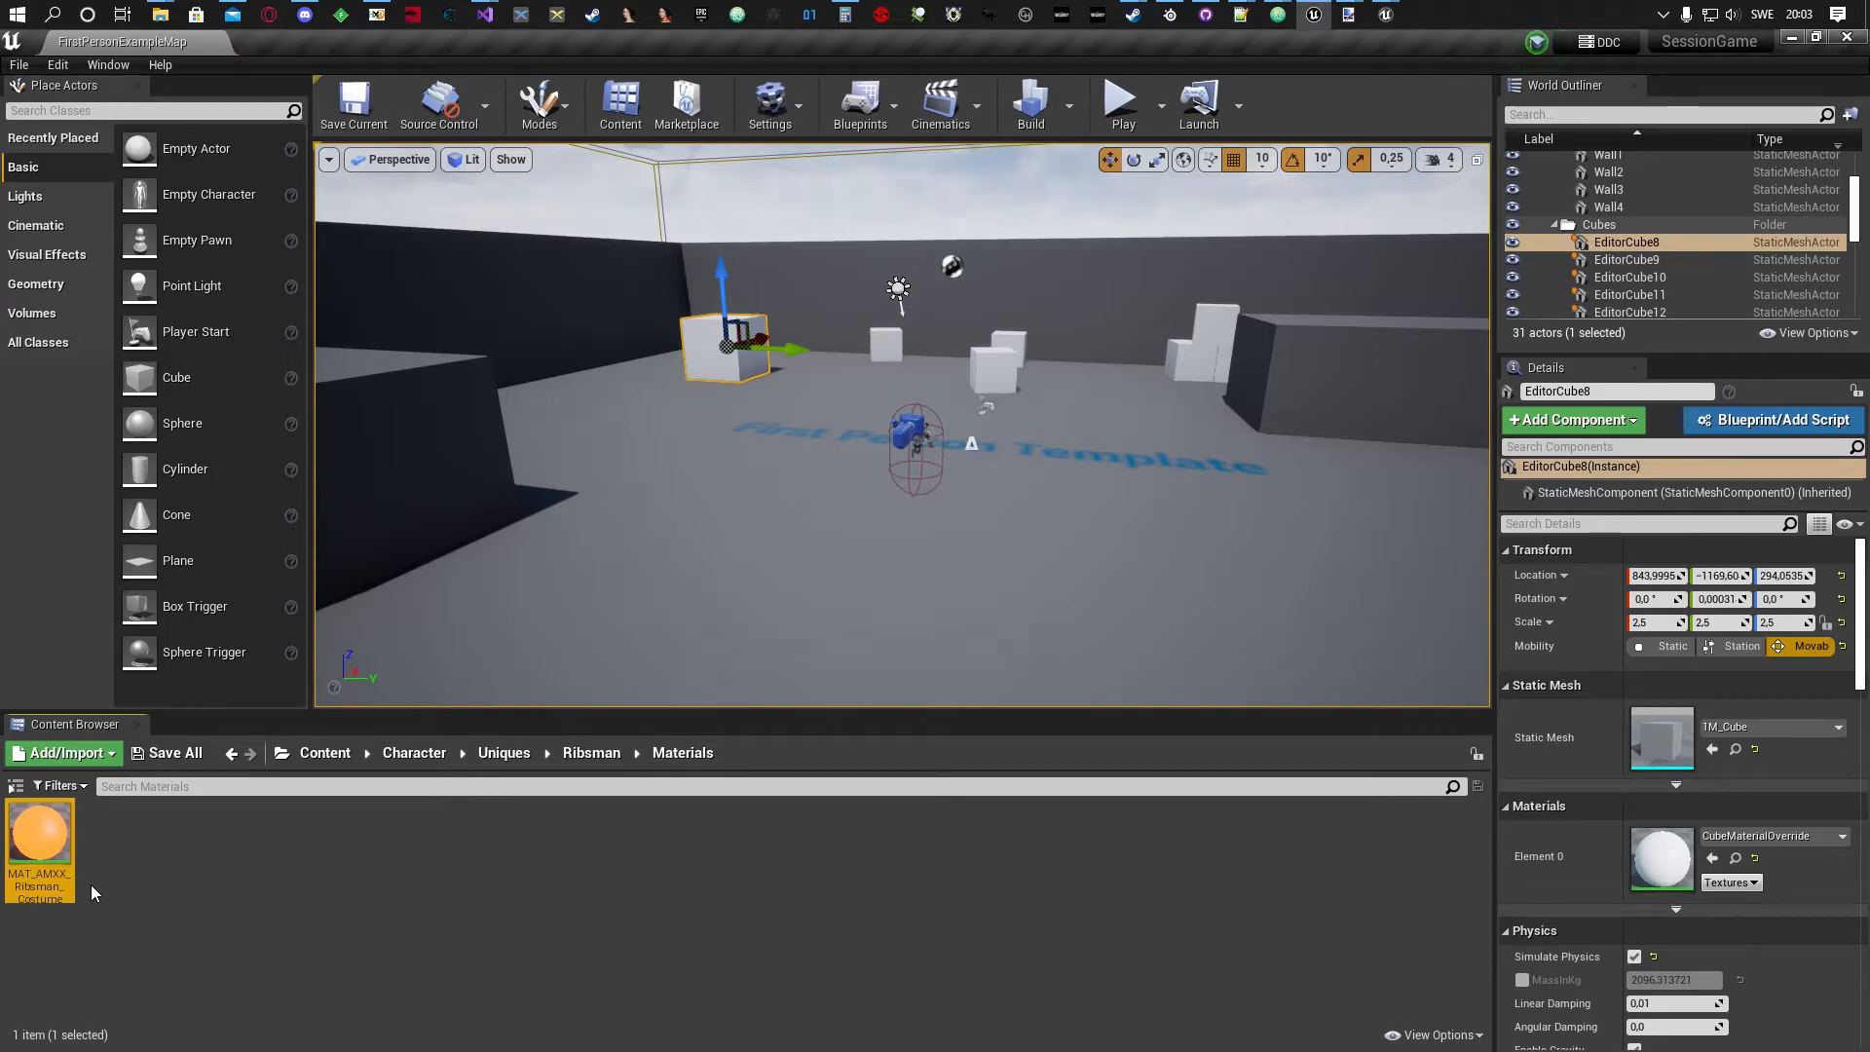
Rename the material in the Materials folder to MAT_AMXX_Ribsman_Costume_Actual_Material.
key(F2)
key(End)
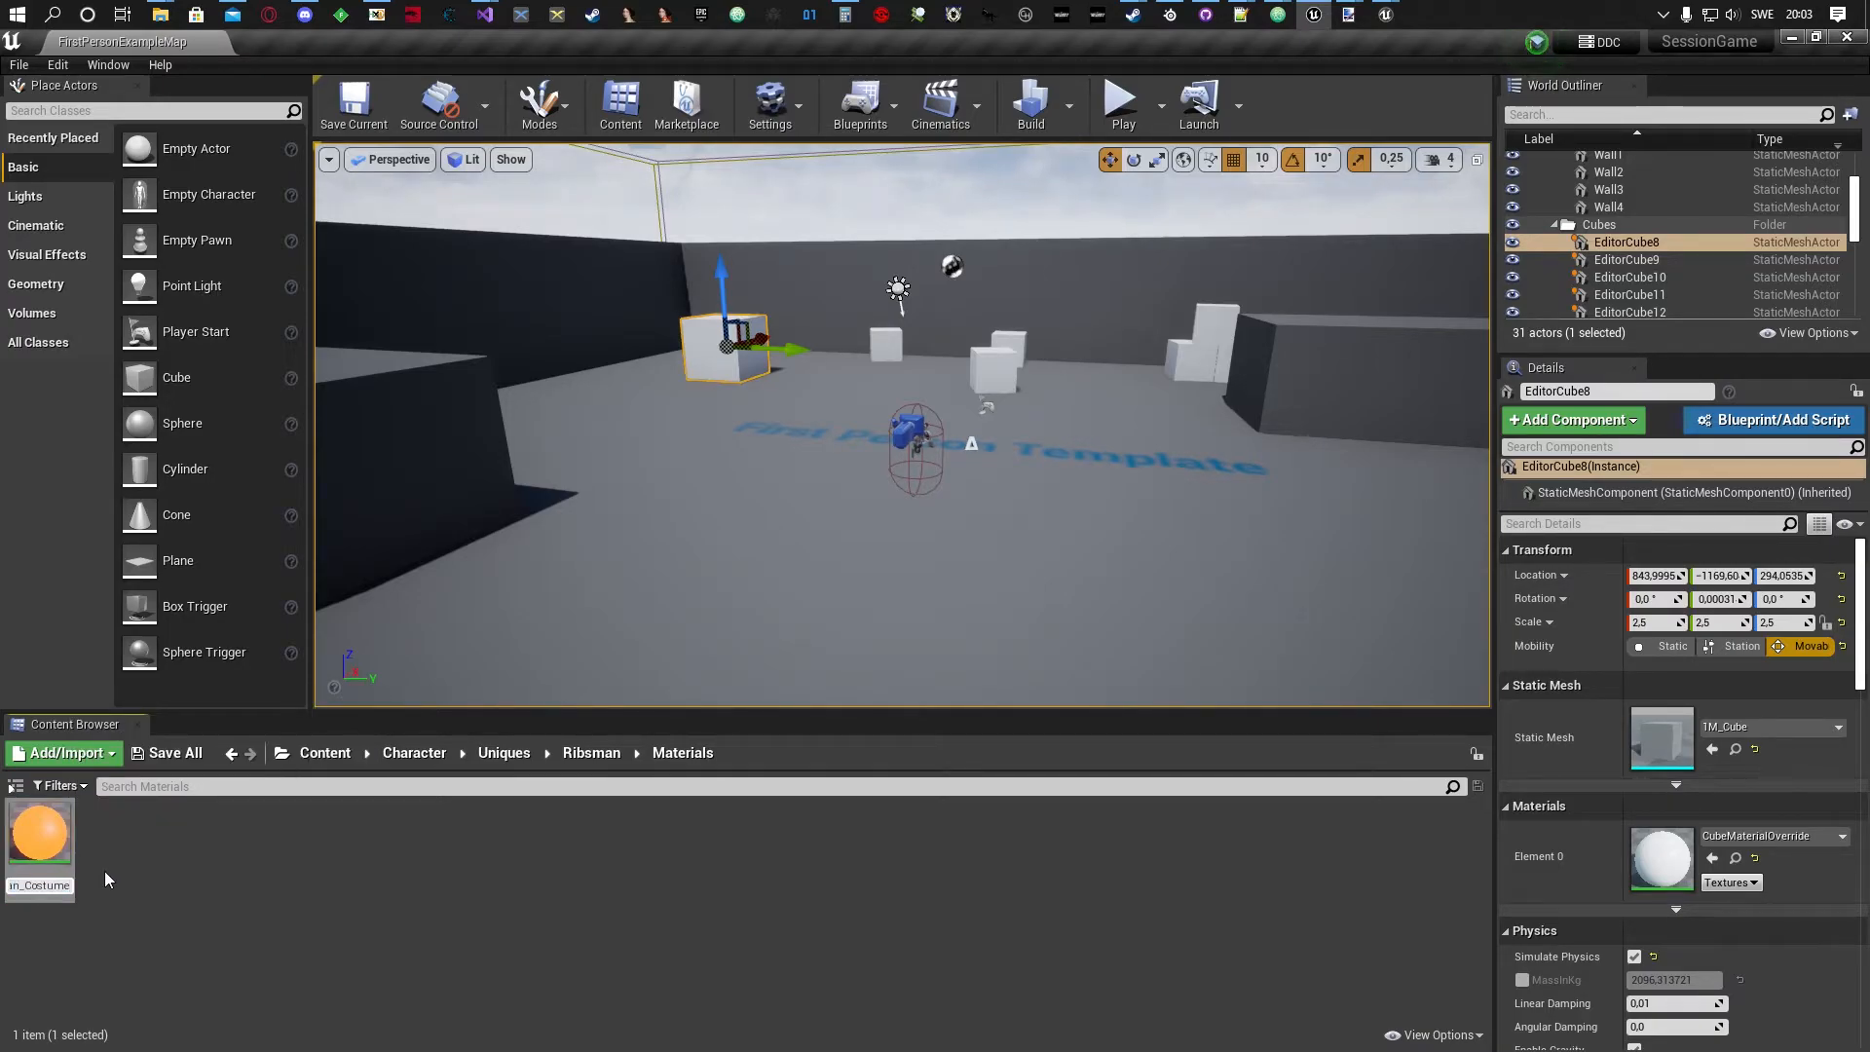
text(_)
text(Actual_)
text(Material)
key(Return)
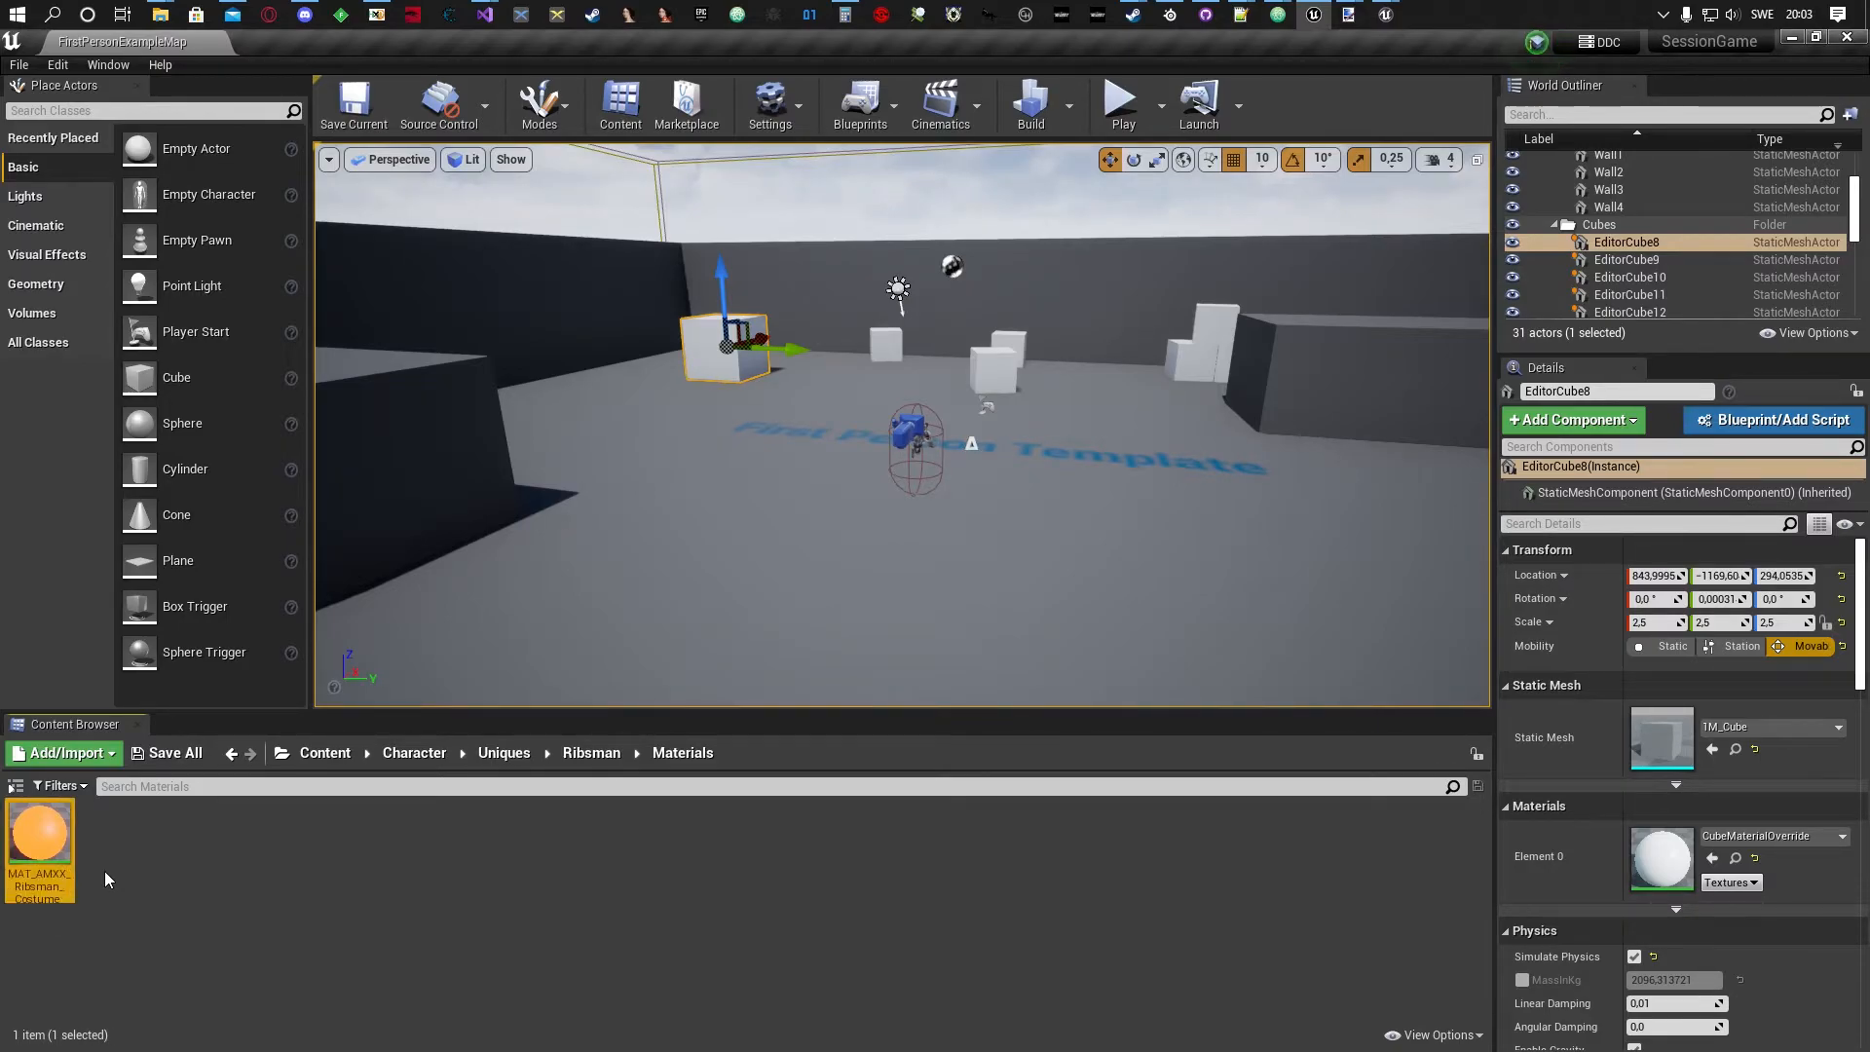
Create a material instance from MAT_AMXX_Ribsman_Costume_Actual_Material, accepting the suggested name.
right_click(32, 849)
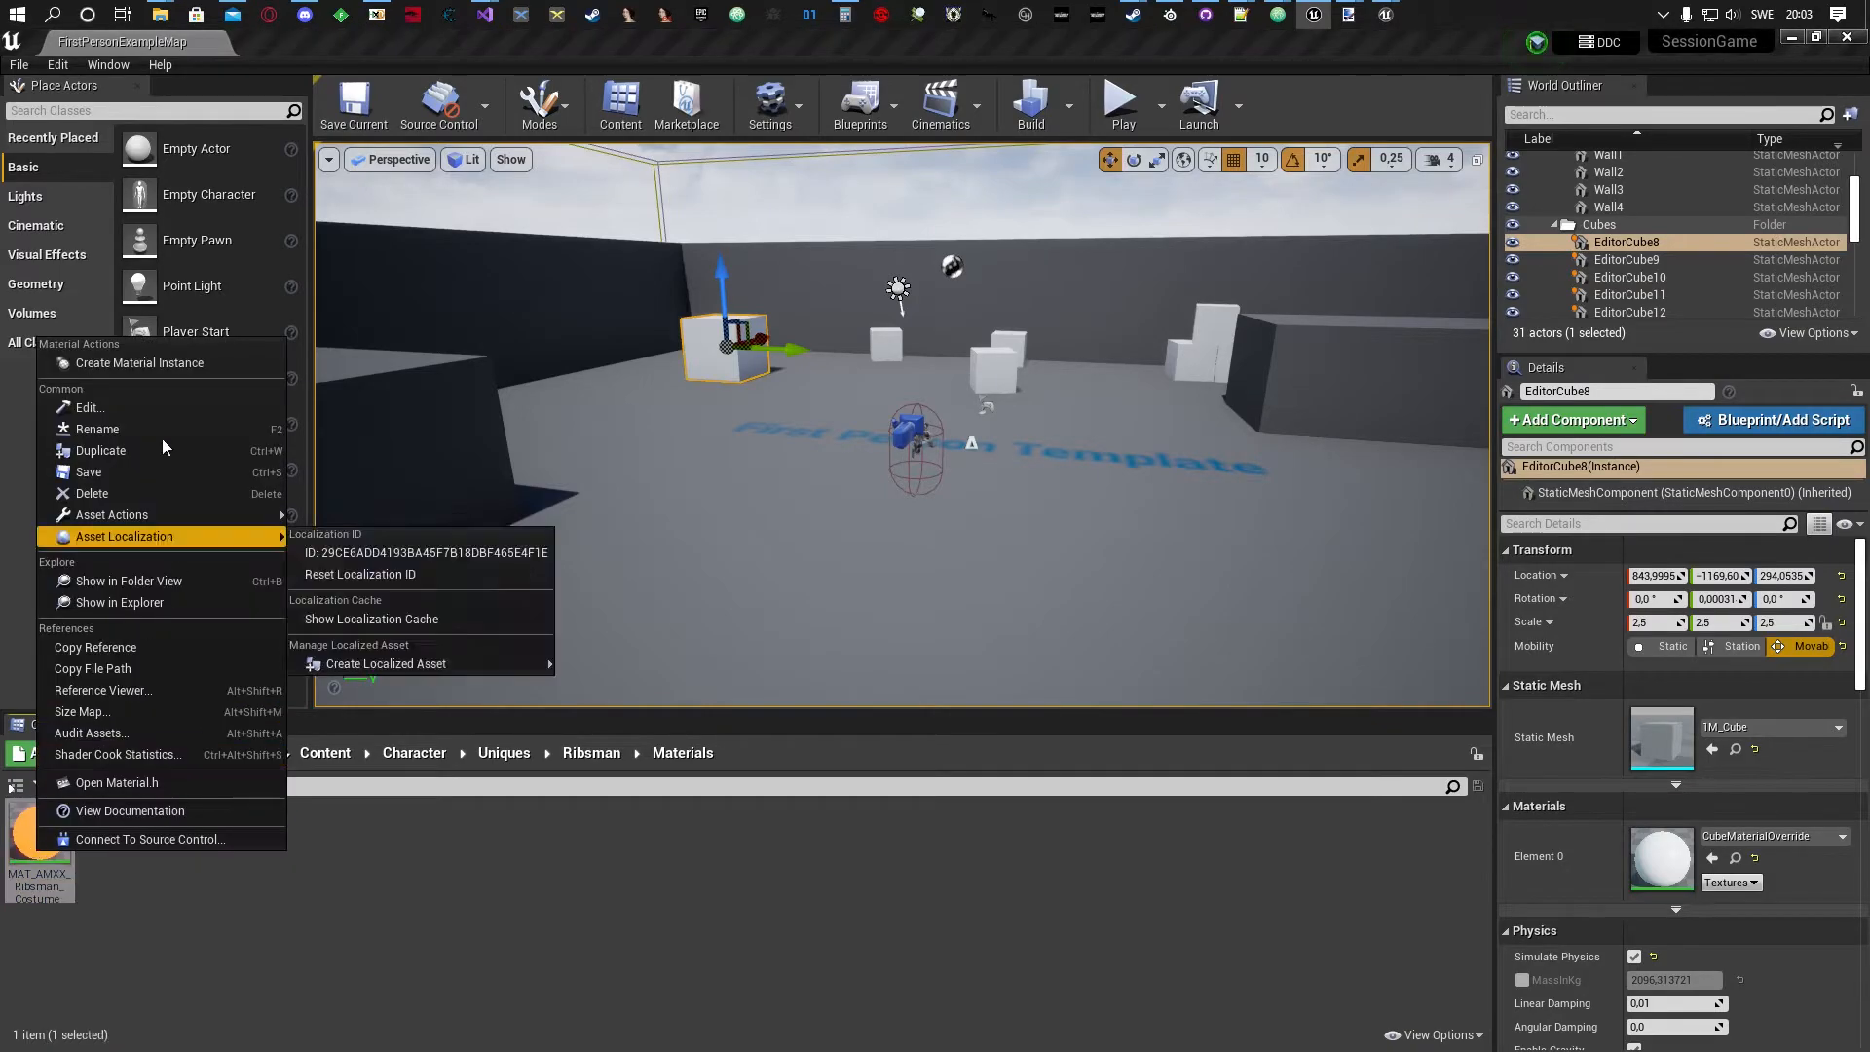
mouse_move(146, 514)
click(267, 945)
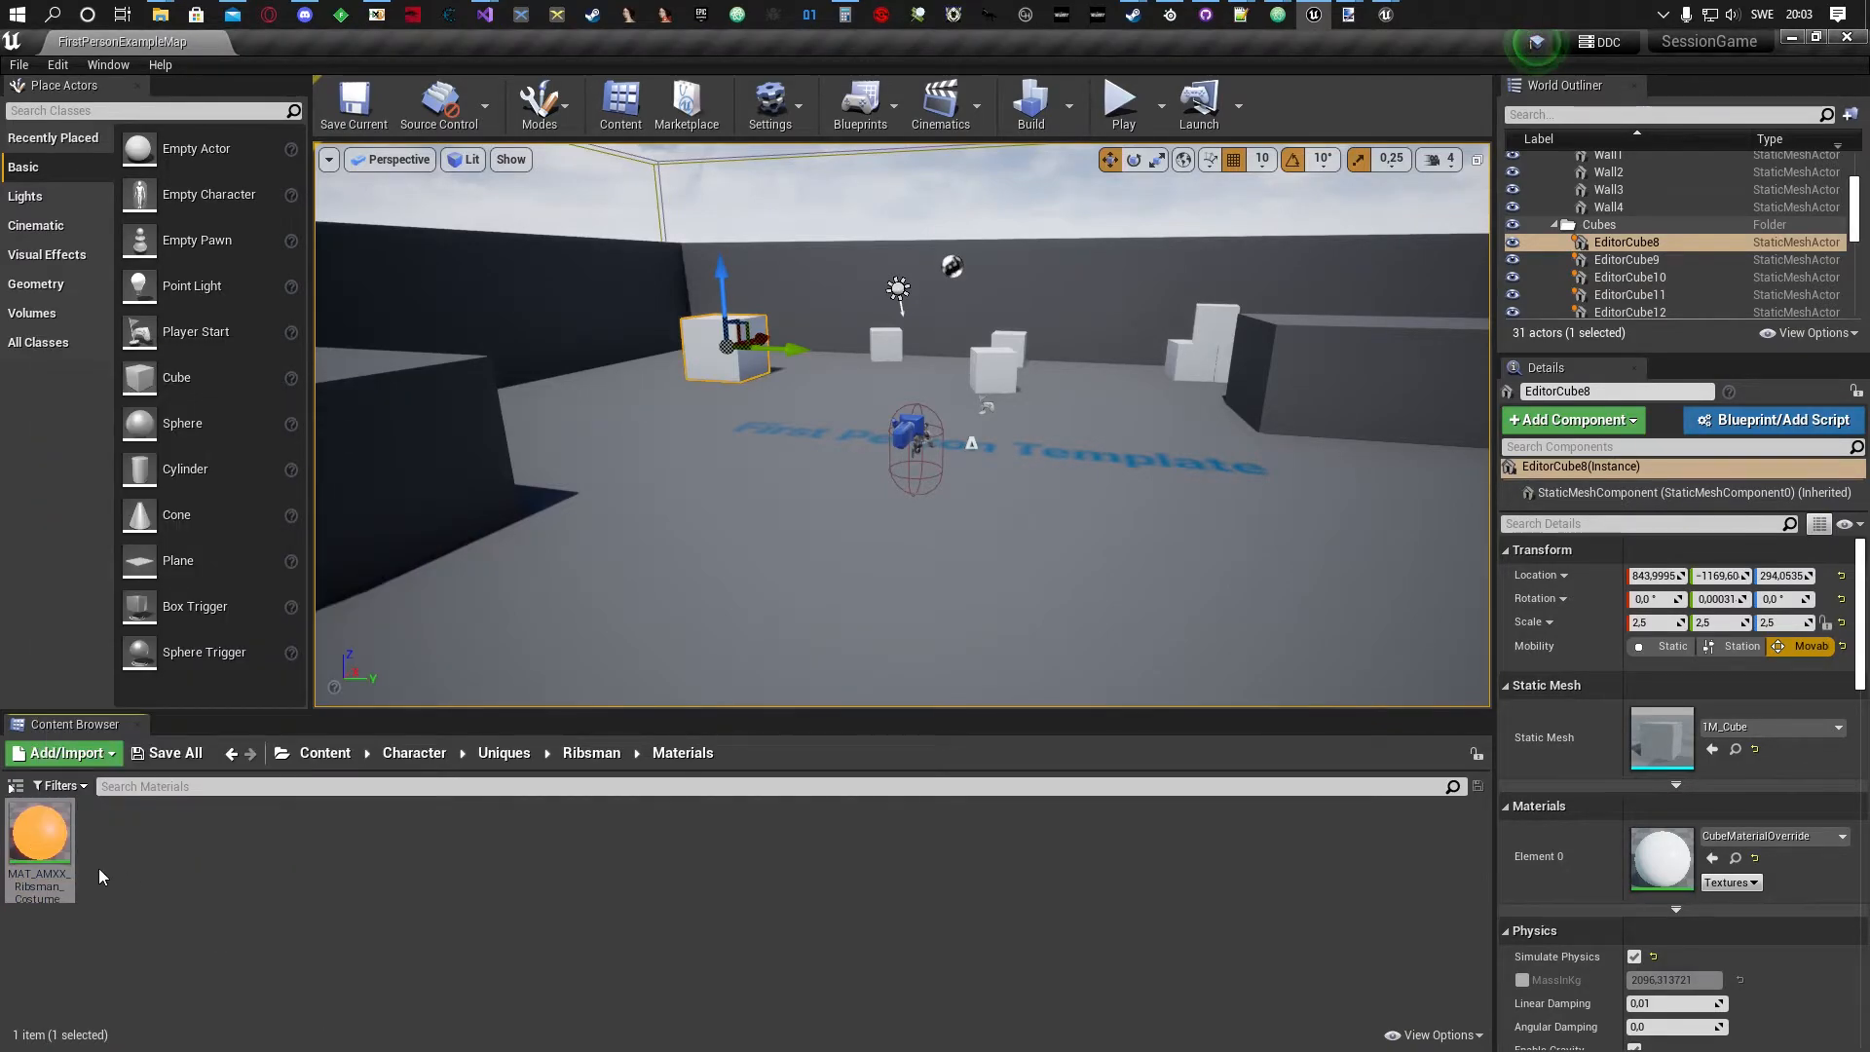
right_click(36, 848)
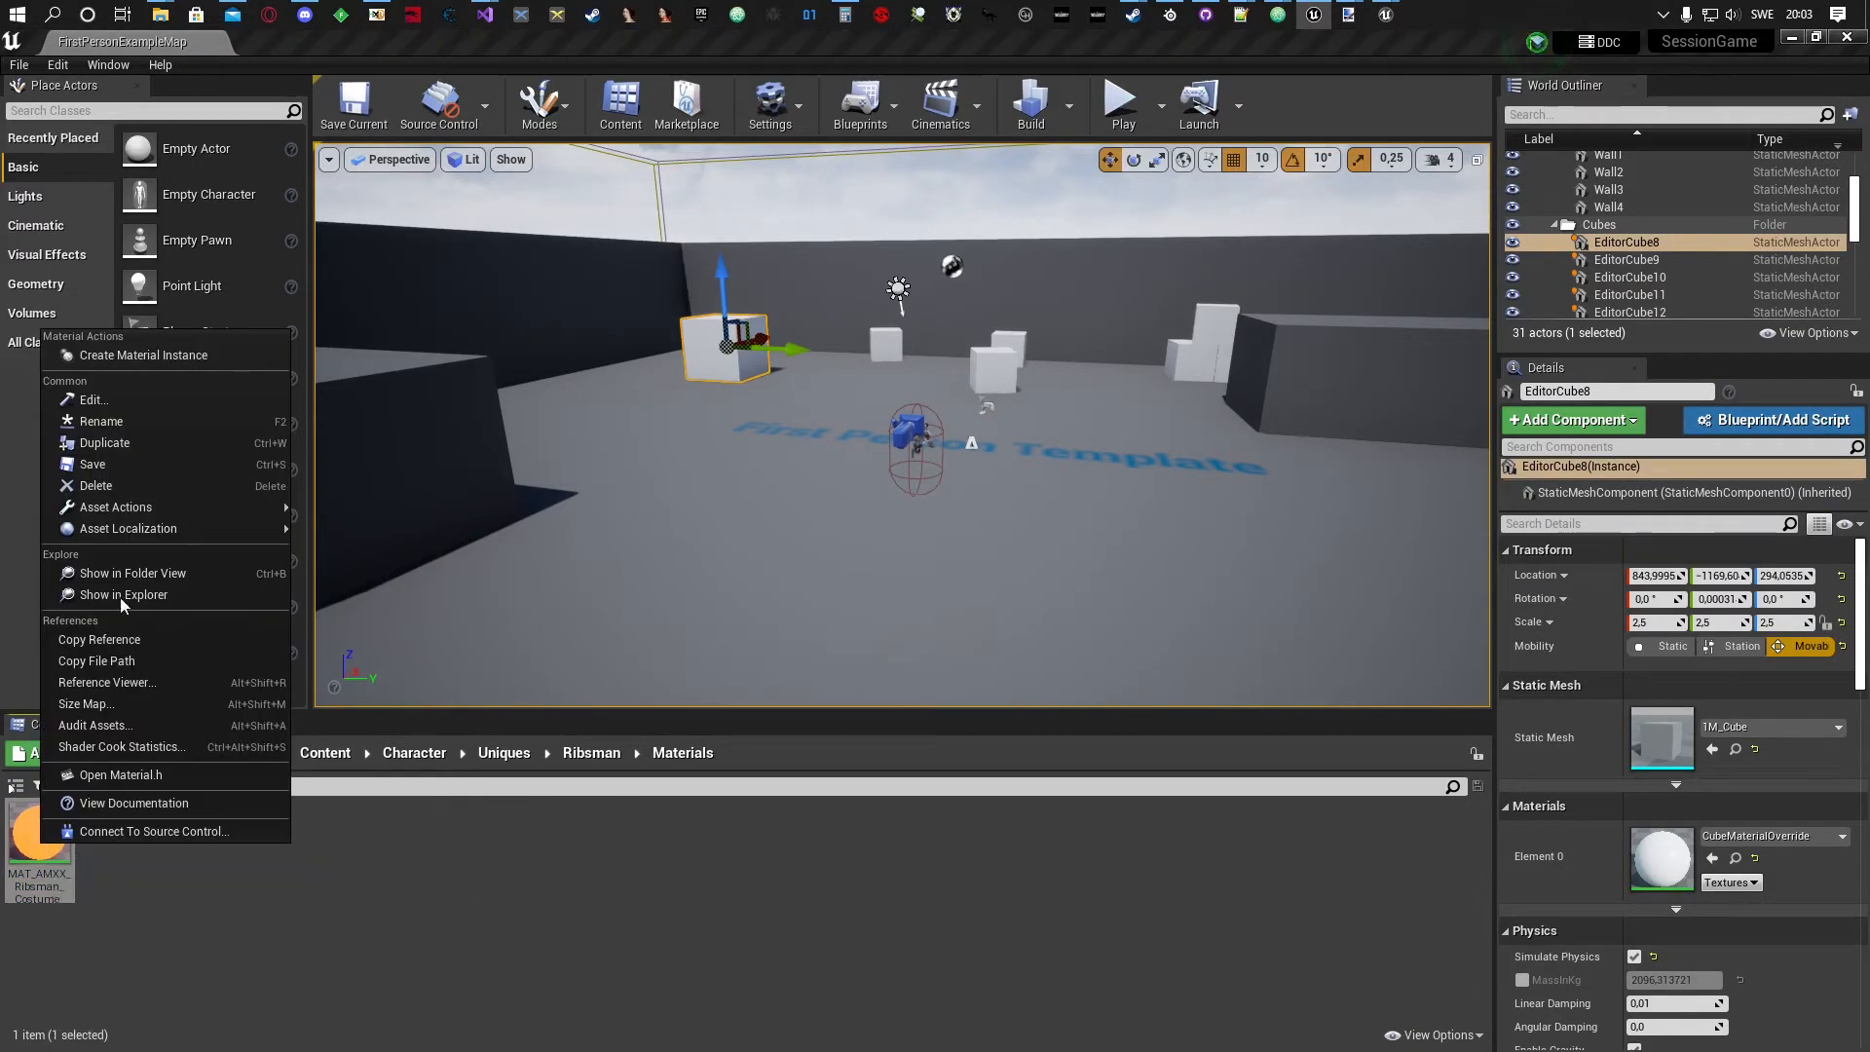
click(162, 355)
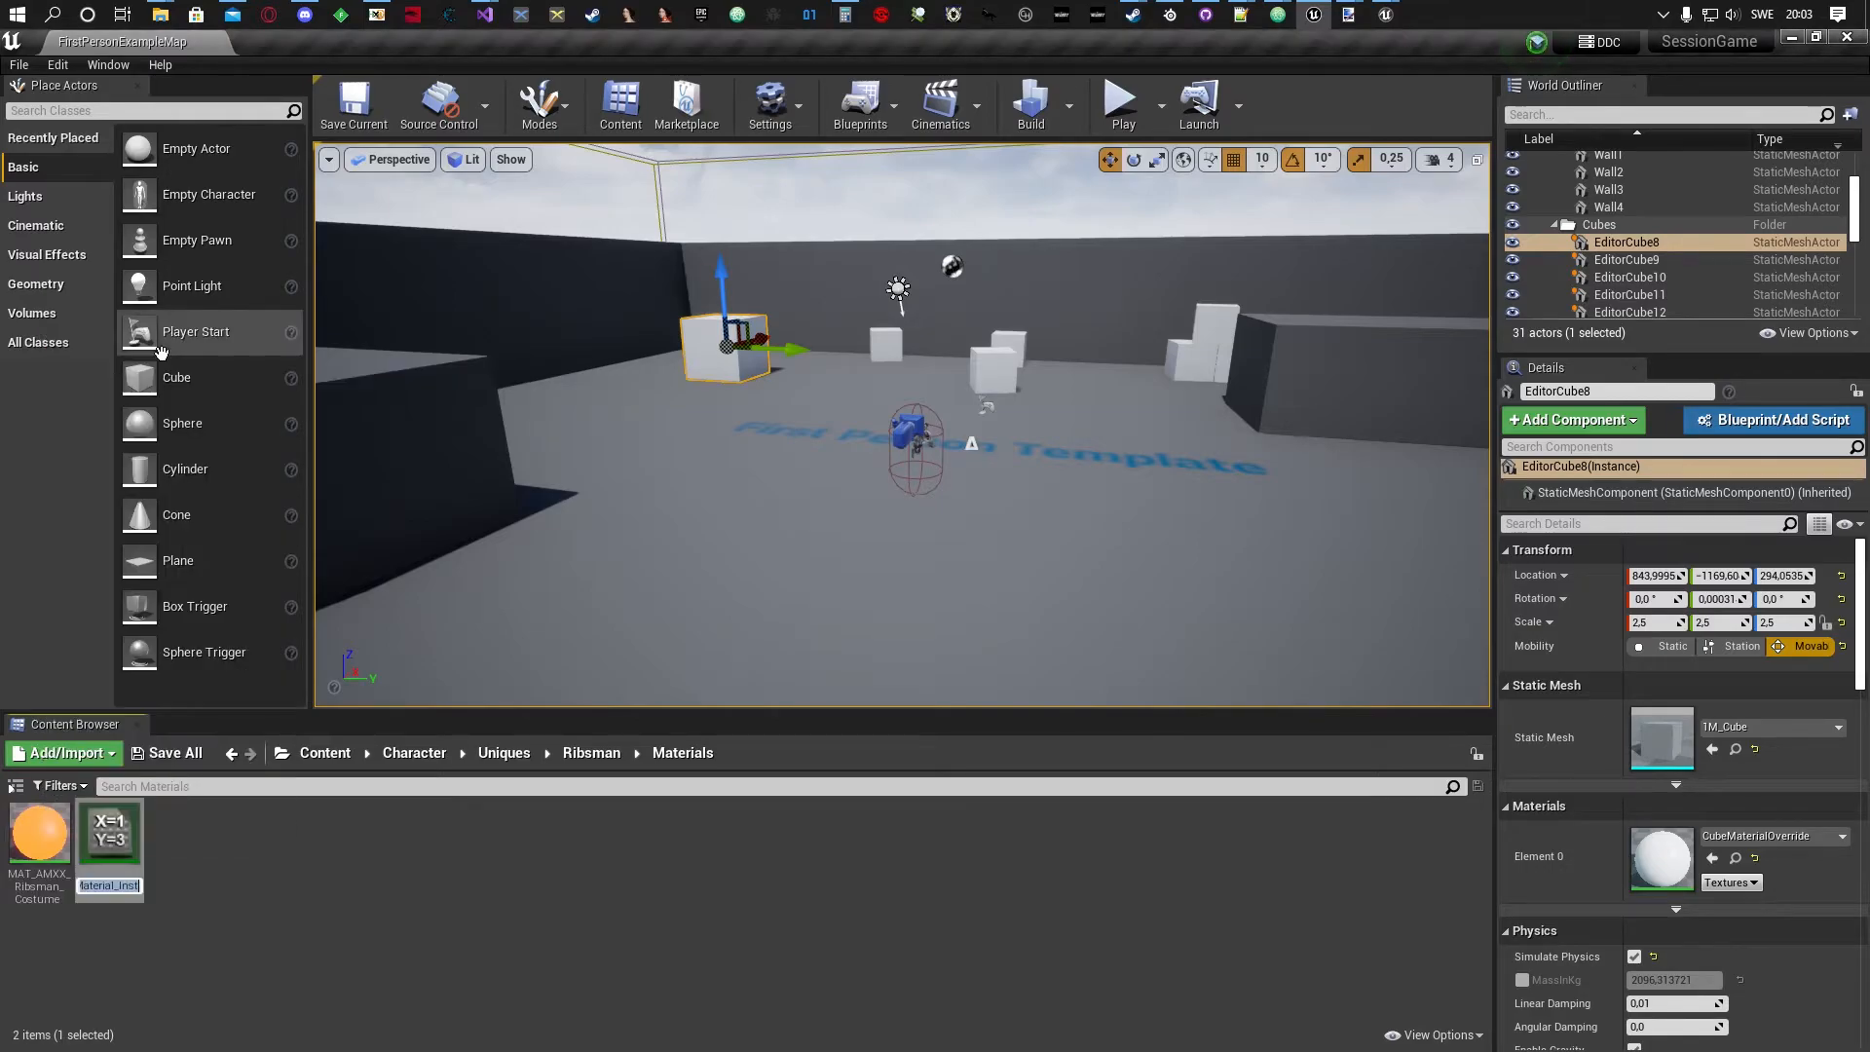
key(Return)
Rename the new material instance to MAT_AMXX_Ribsman_Costume and save all content.
click(111, 881)
key(Right)
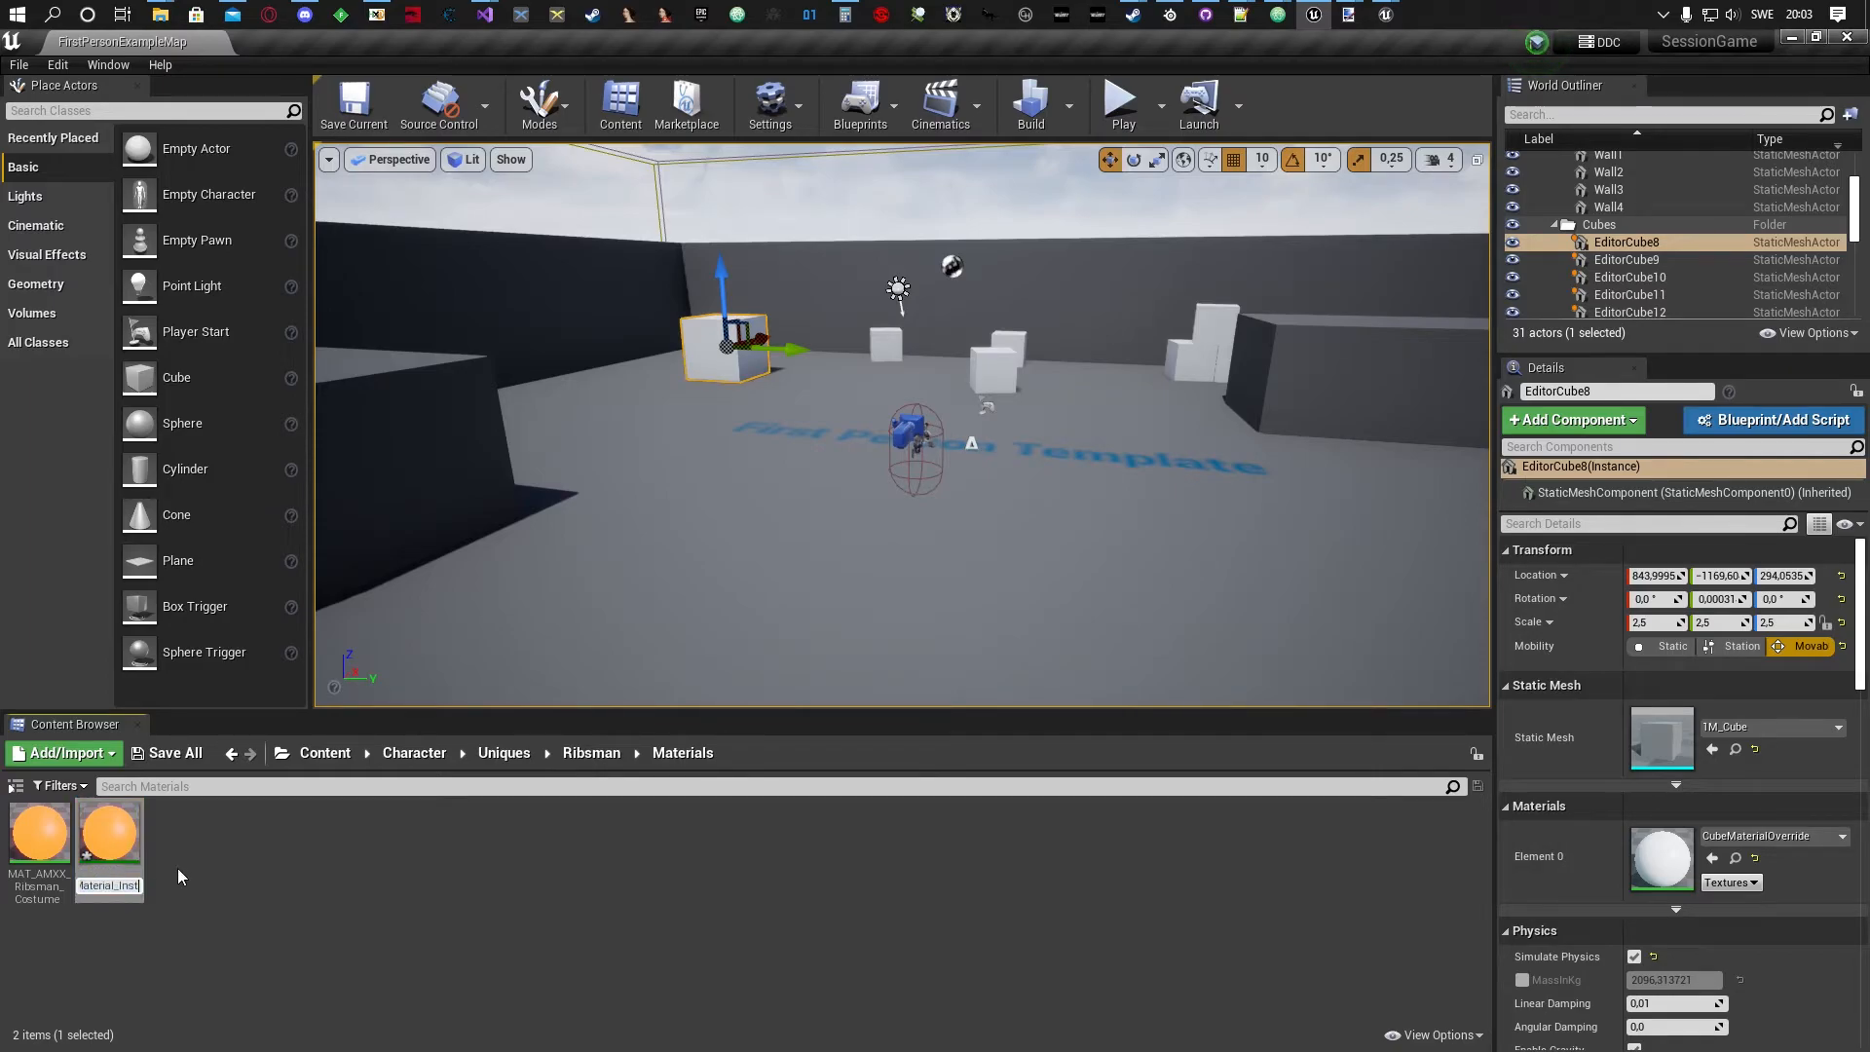
key(BackSpace)
key(BackSpace)
key(BackSpace)
key(BackSpace)
key(BackSpace)
key(BackSpace)
key(BackSpace)
key(BackSpace)
key(BackSpace)
key(BackSpace)
key(BackSpace)
key(BackSpace)
key(BackSpace)
text(Act)
key(BackSpace)
key(BackSpace)
key(BackSpace)
key(BackSpace)
key(Return)
click(25, 905)
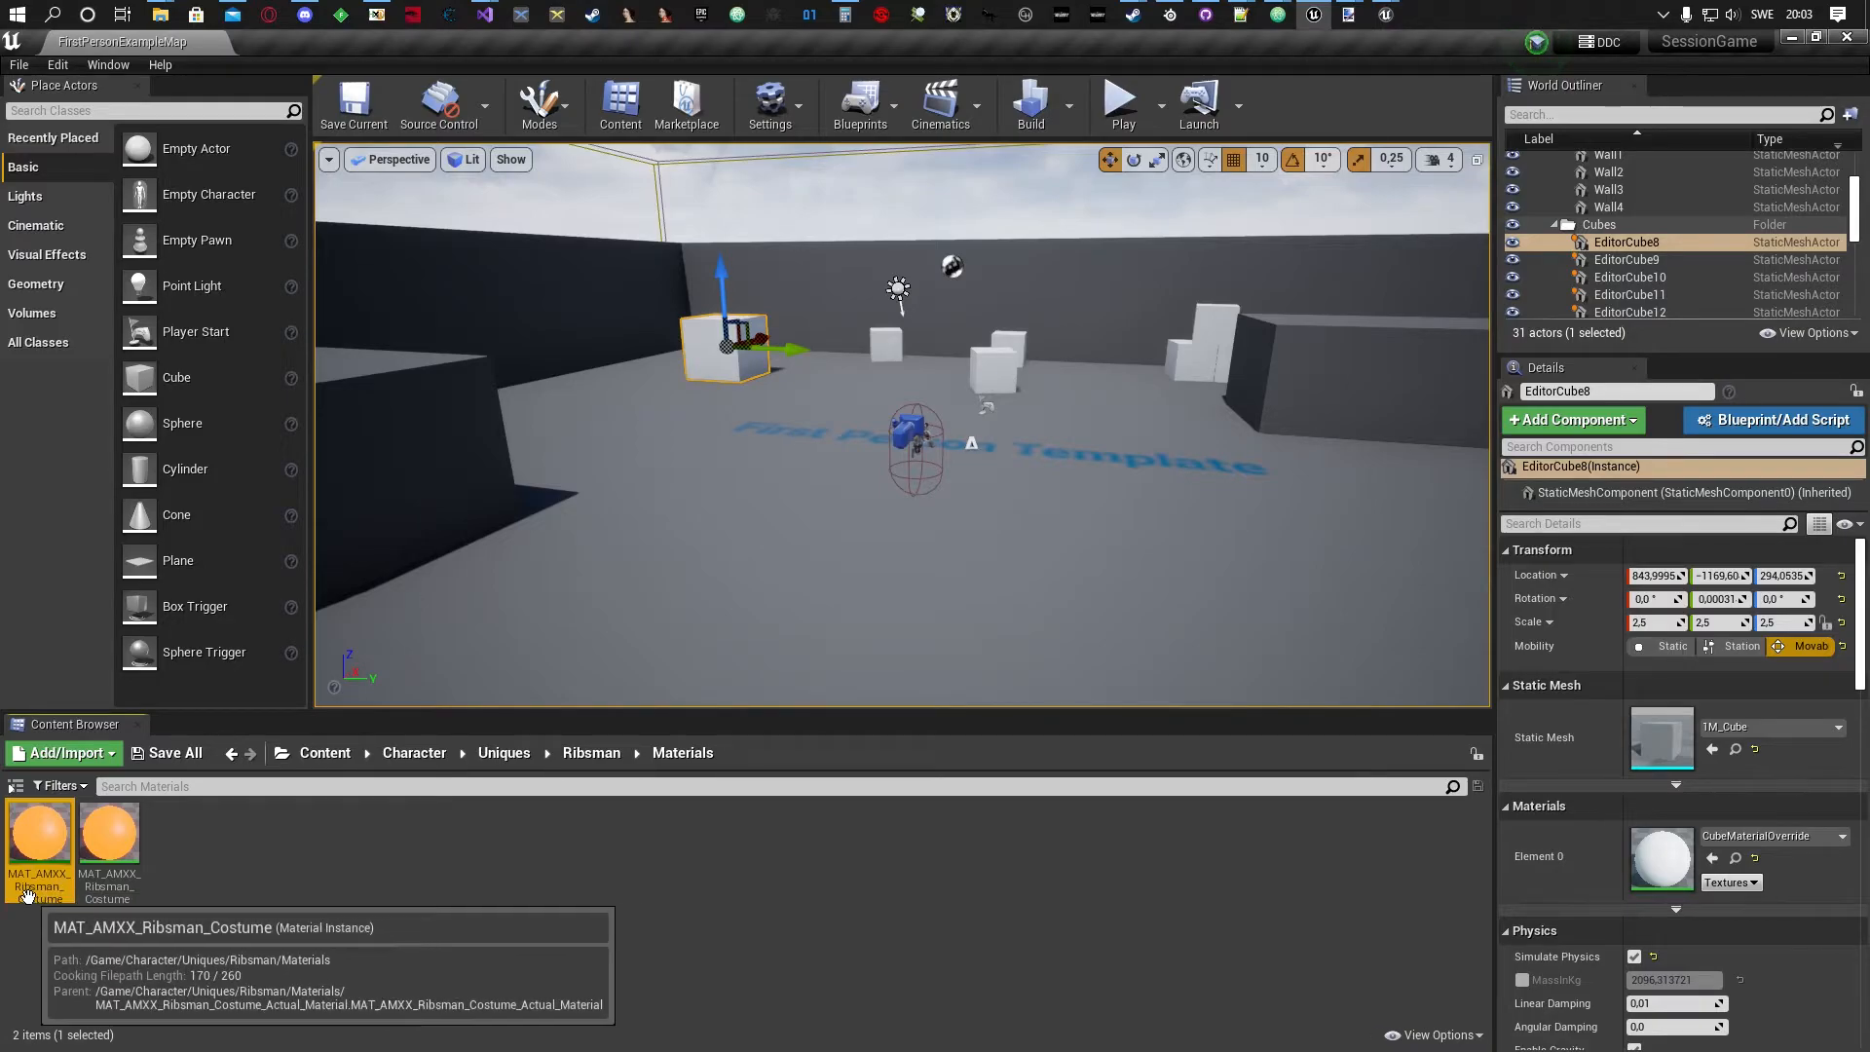
click(174, 755)
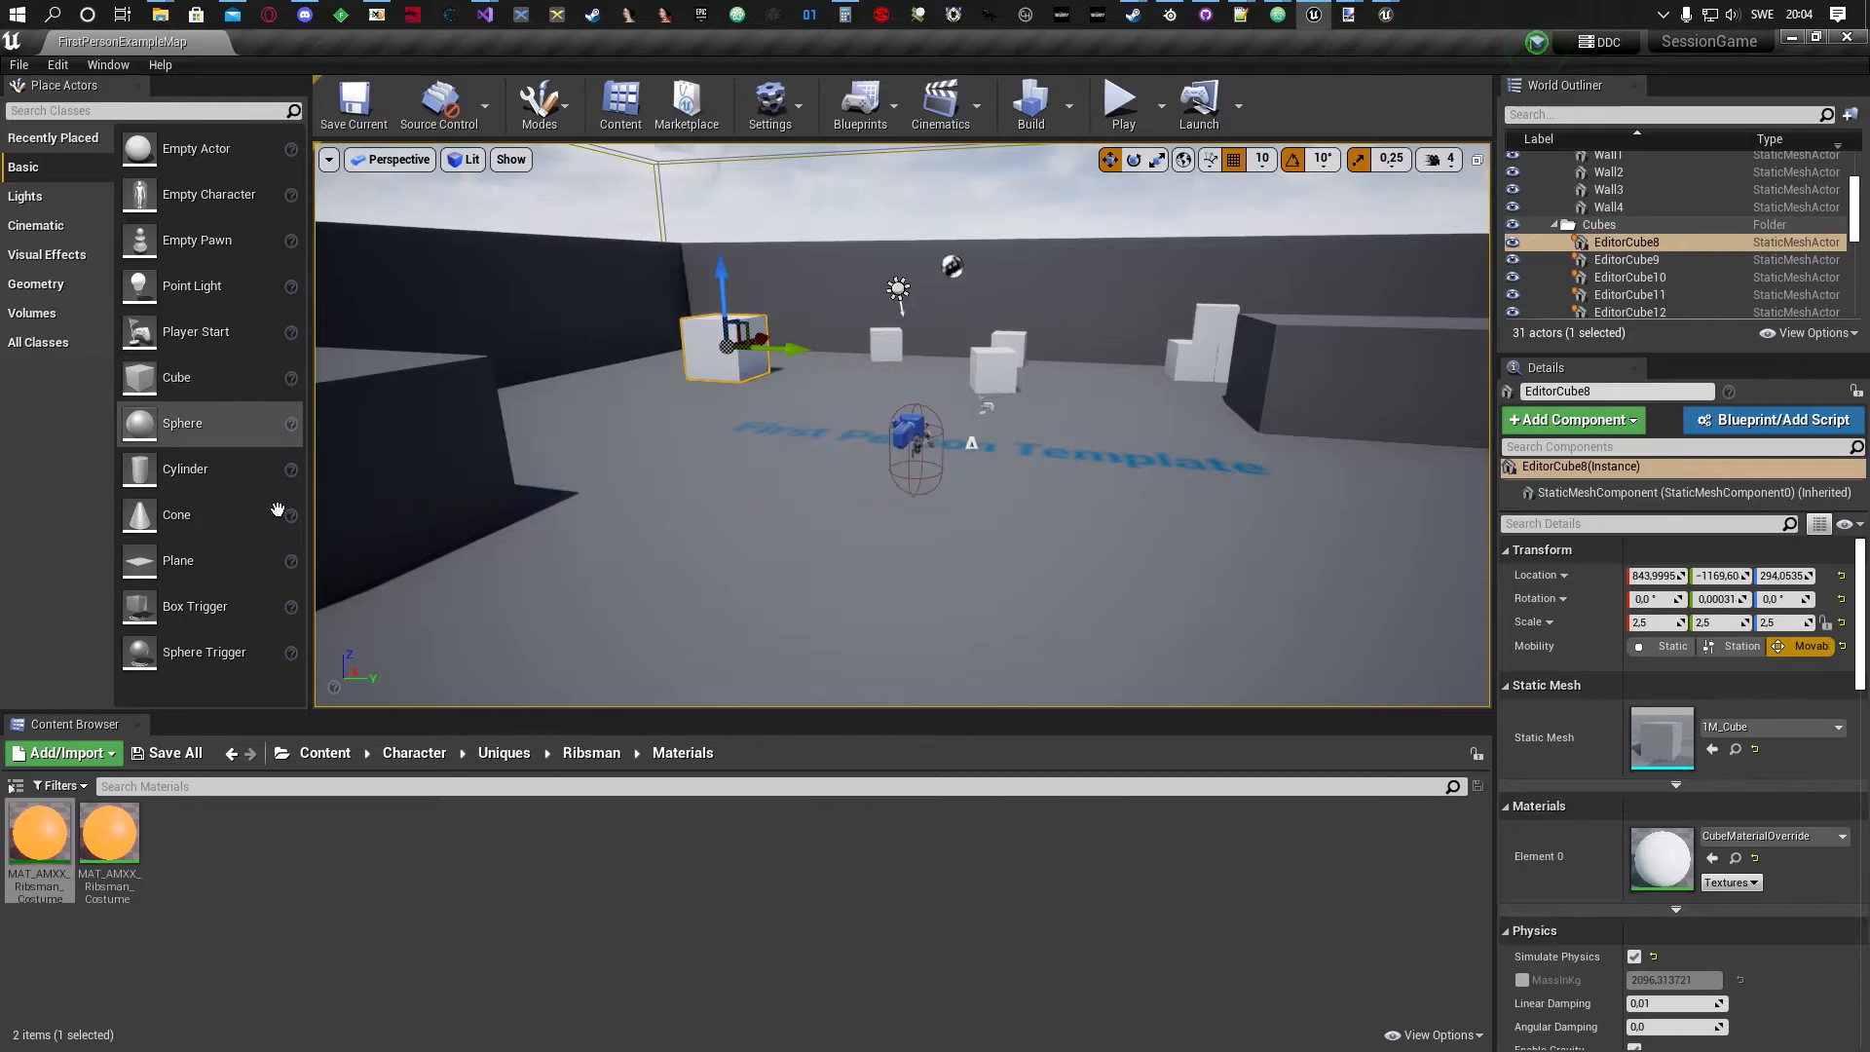
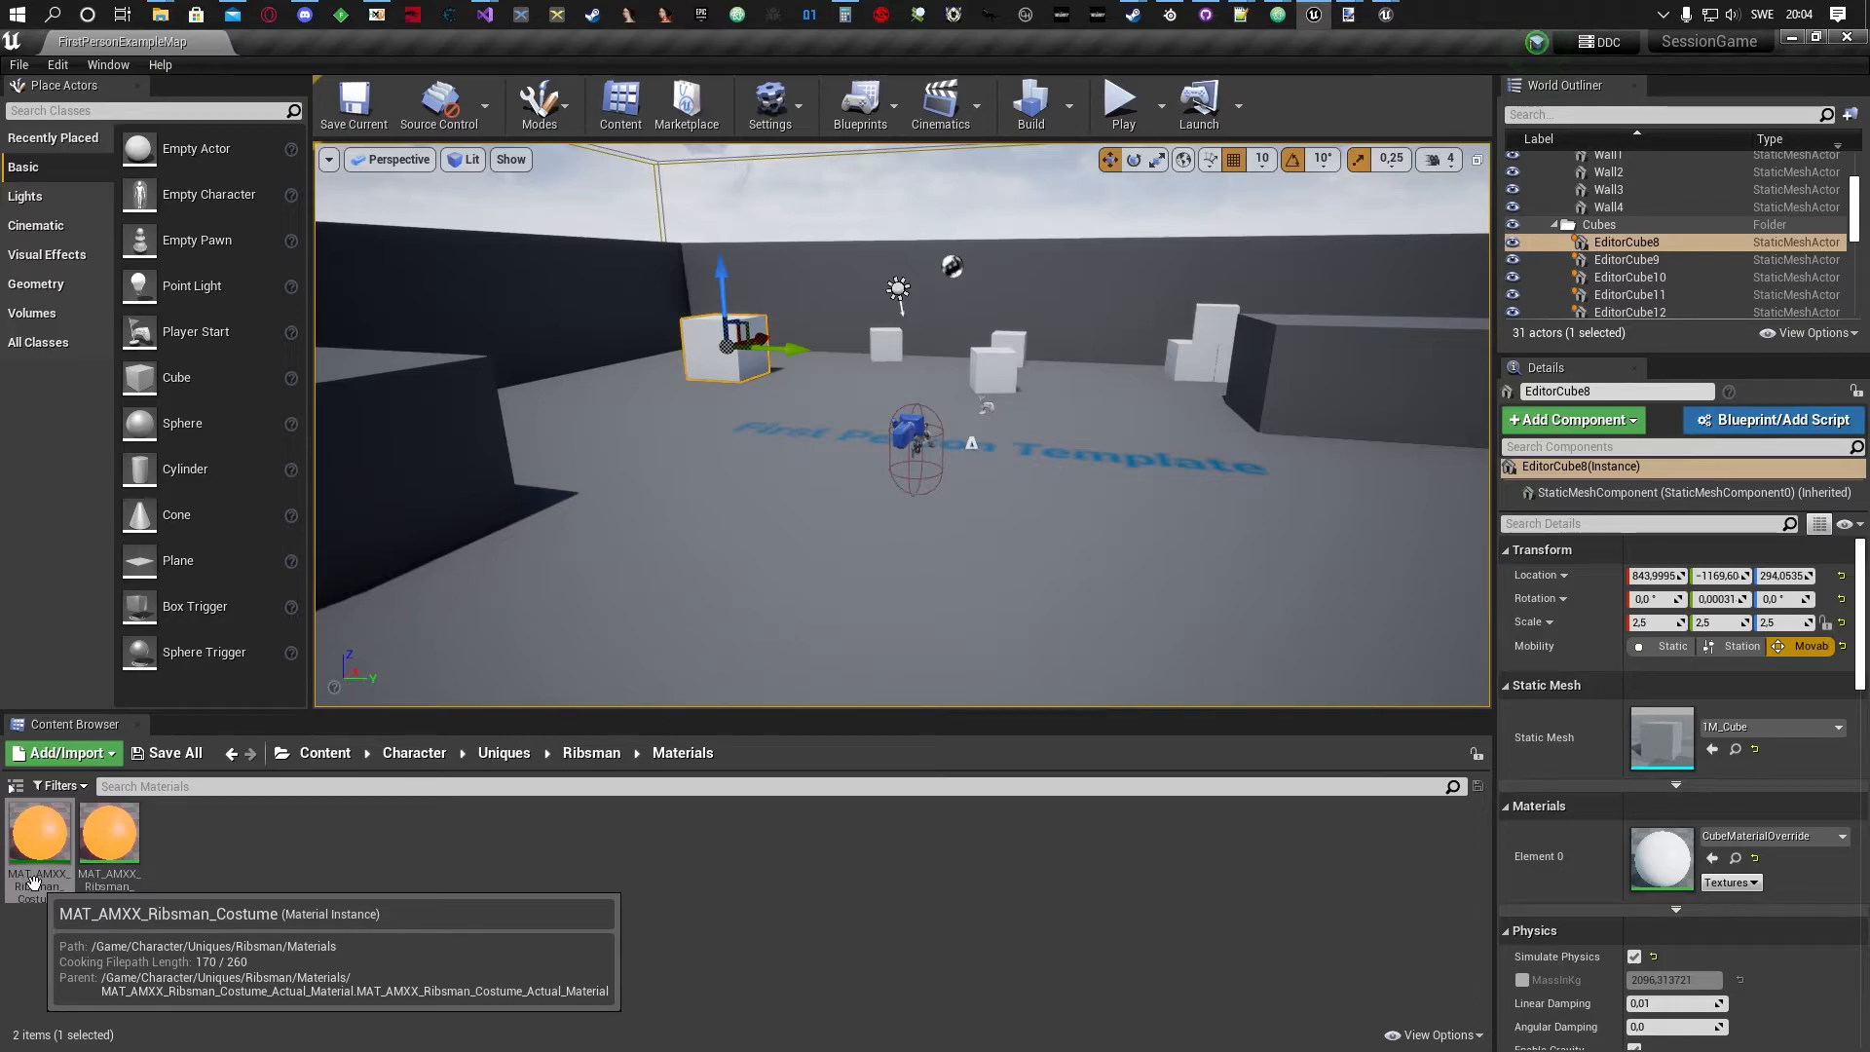
Open the MAT_AMXX_Ribsman_Costume instance and enable its Emission Multiplier and ColorParameter overrides.
double_click(36, 835)
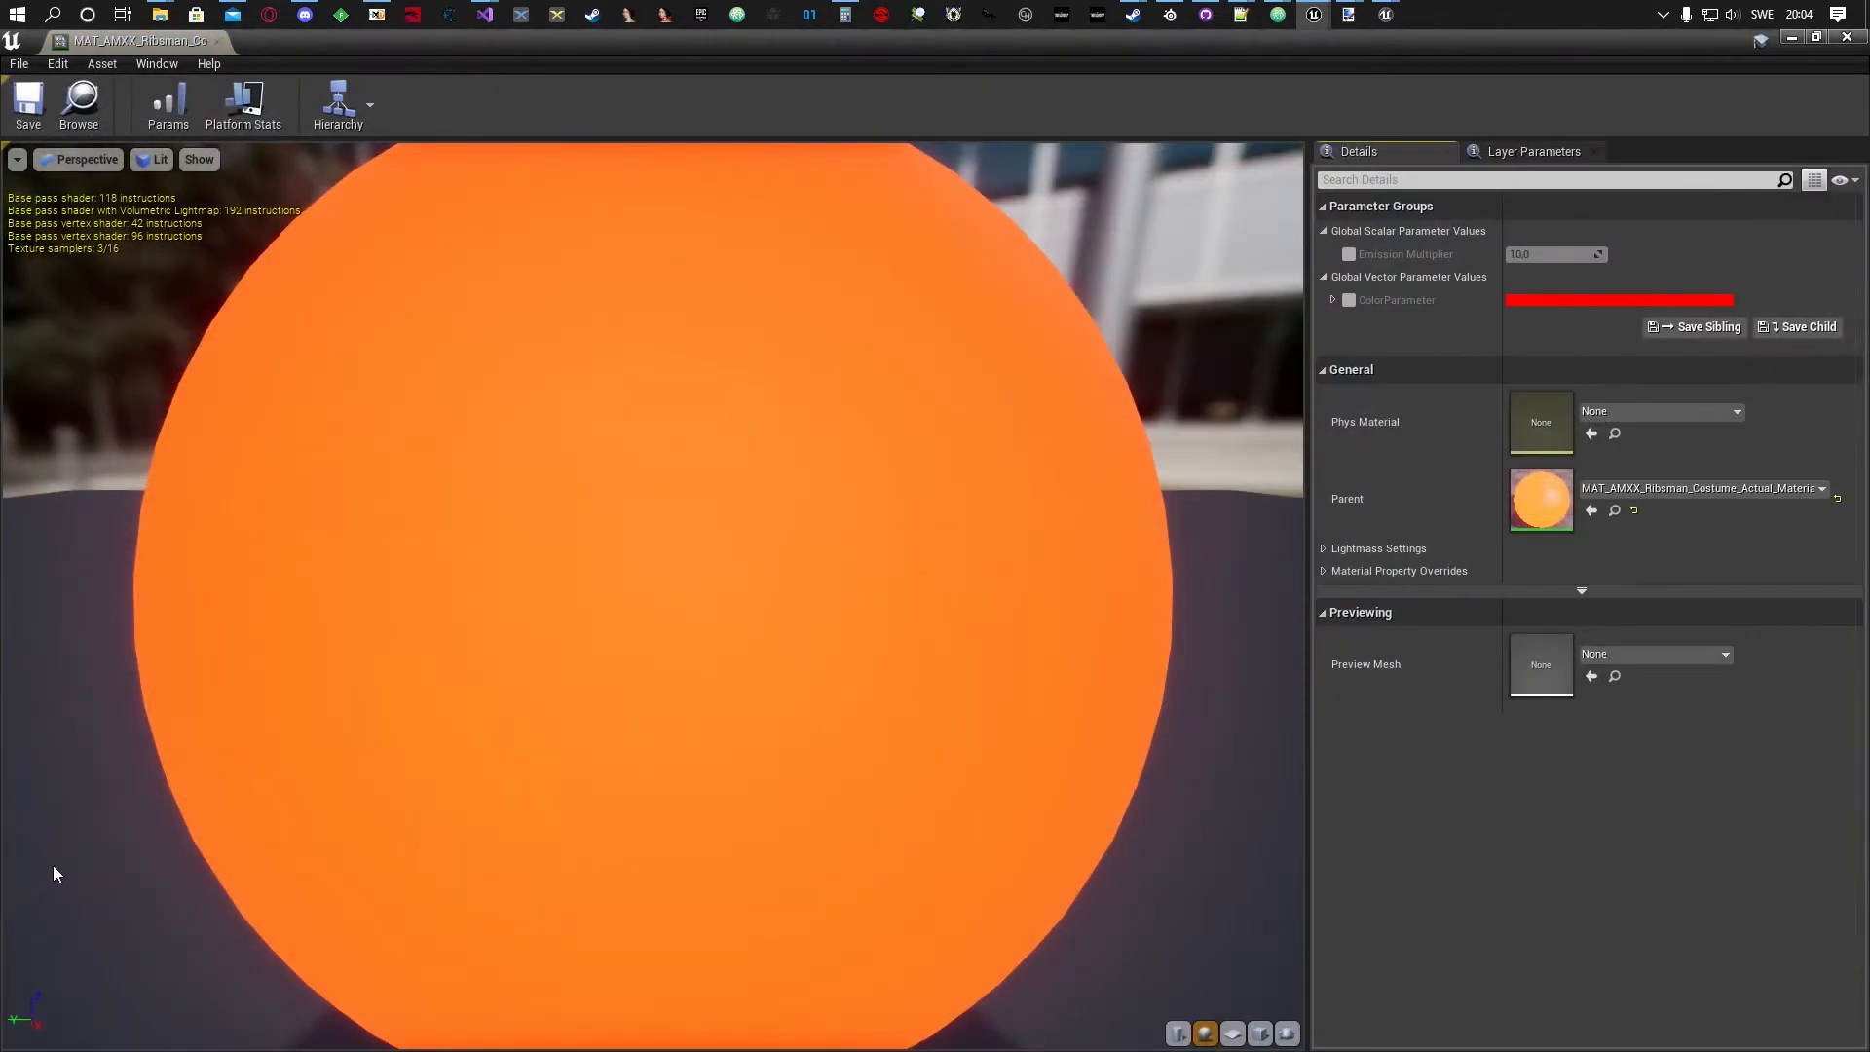
click(1348, 254)
click(1349, 300)
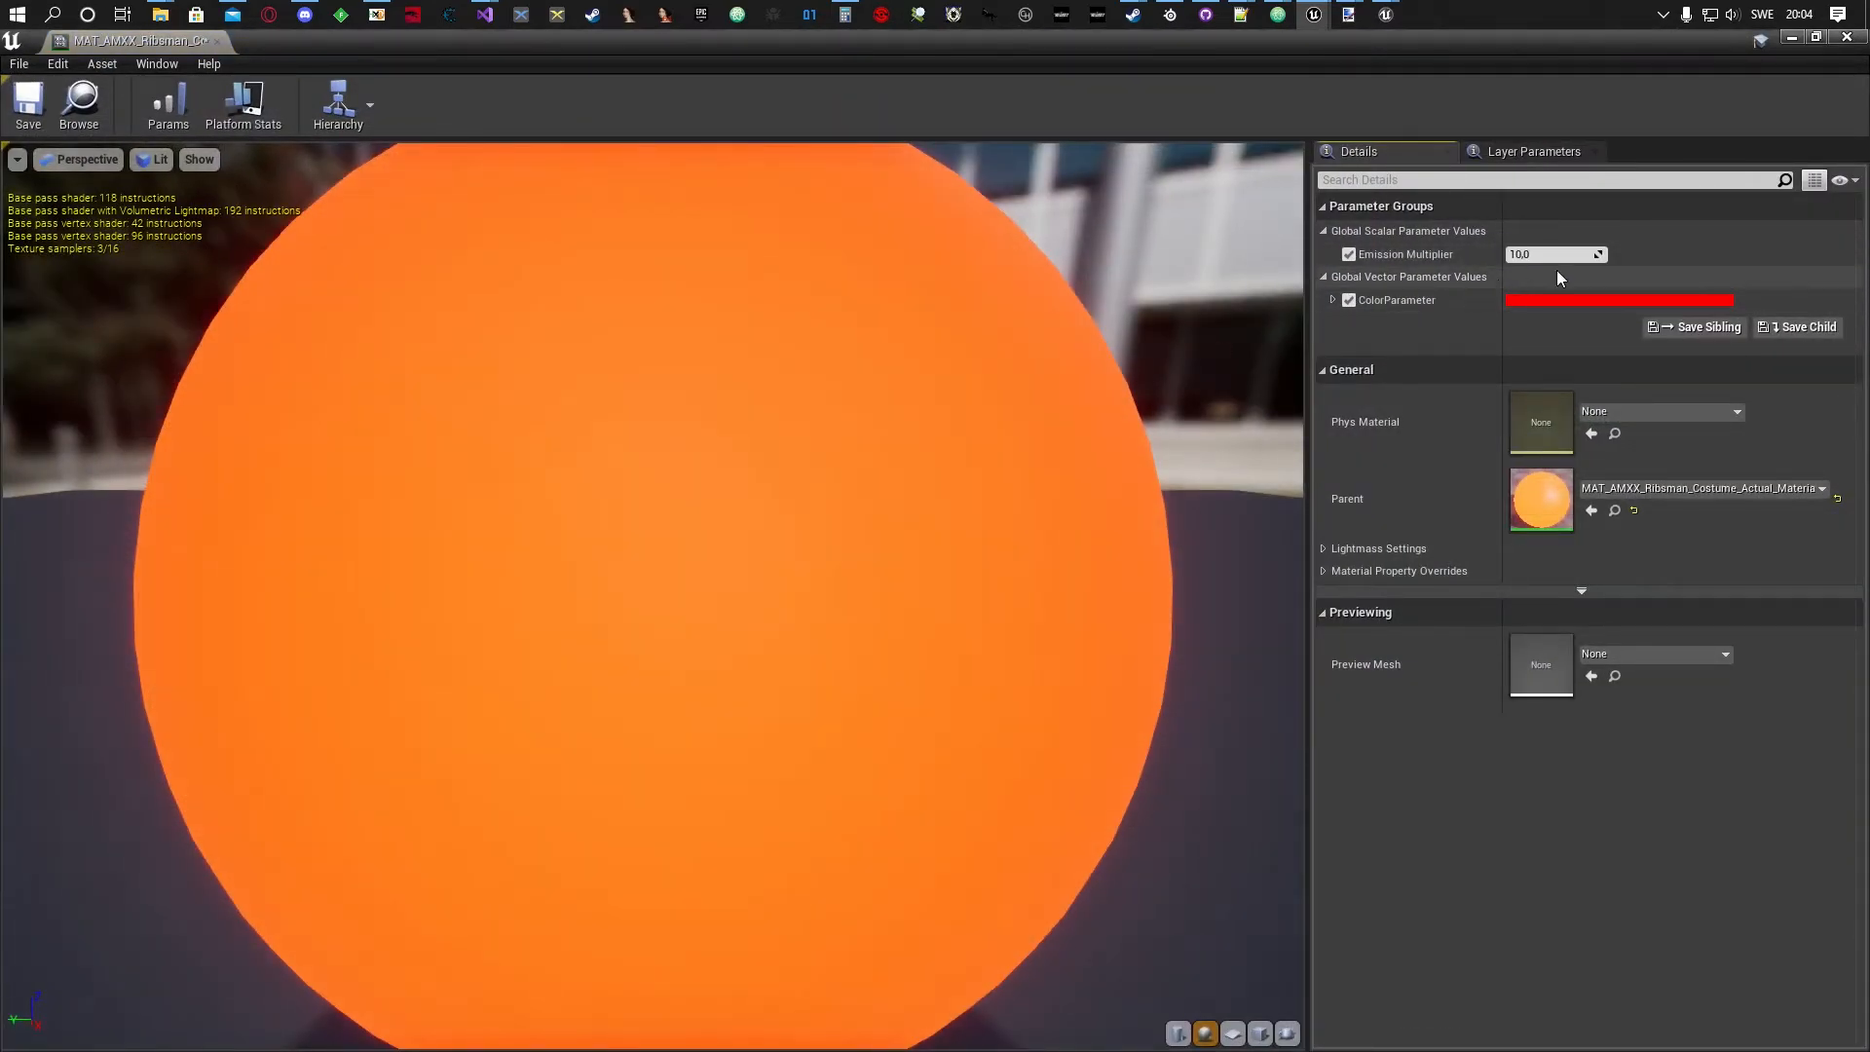
Try the instance's Emission Multiplier at 10, and settle on a value of 20.
mouse_move(1542, 258)
mouse_down()
mouse_move(1505, 258)
mouse_move(1656, 258)
mouse_move(1546, 255)
mouse_up()
click(1546, 253)
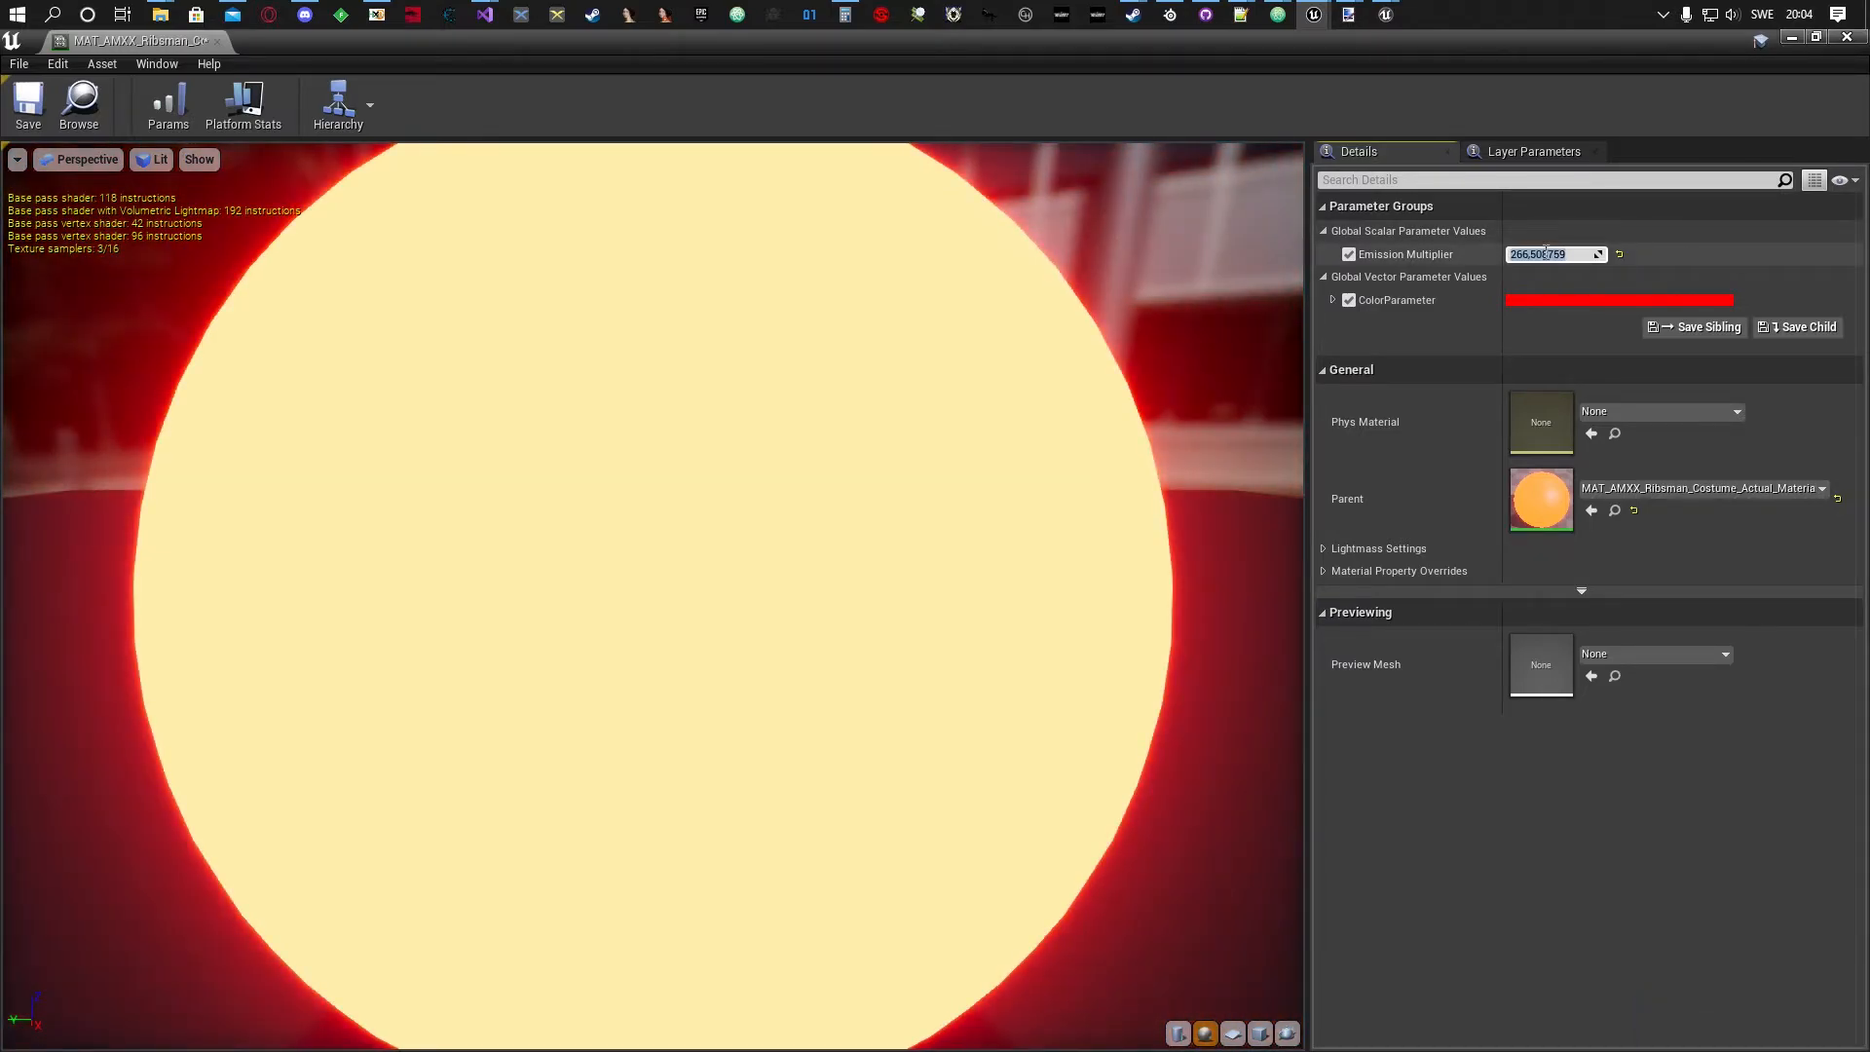
text(10)
key(Return)
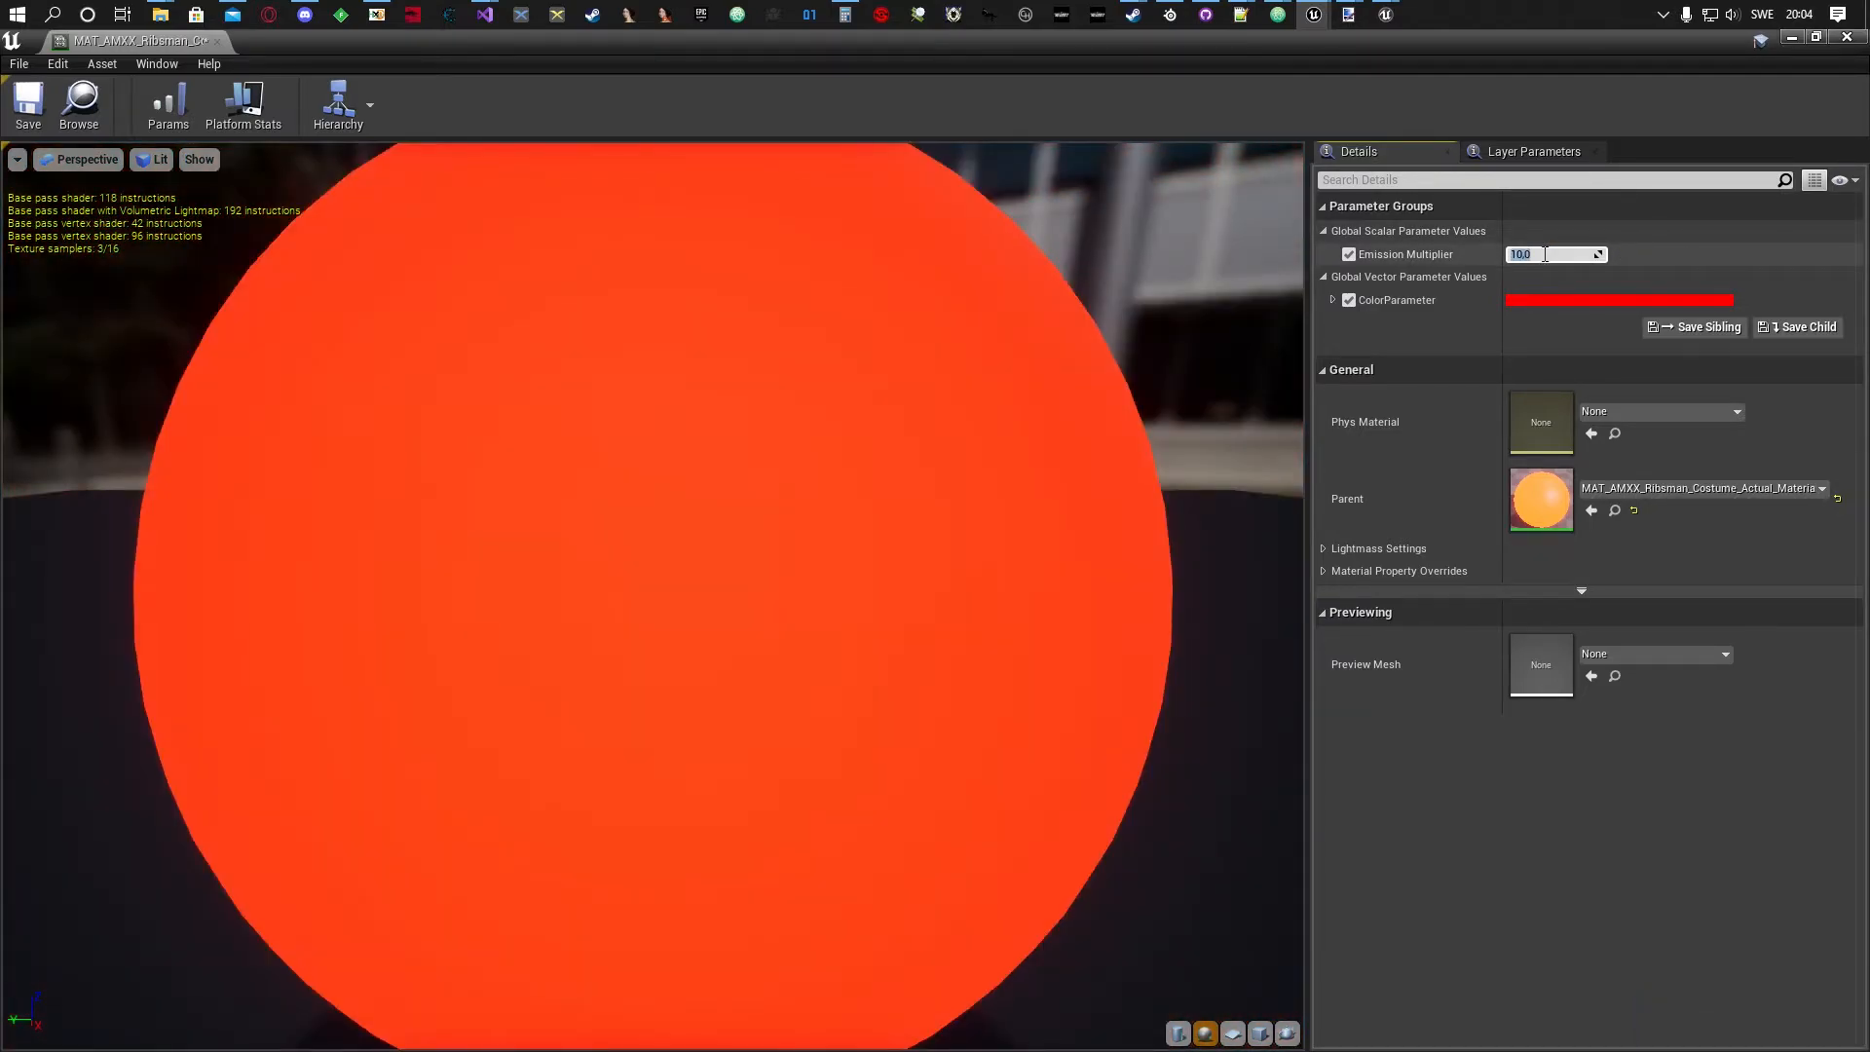
text(20)
key(Return)
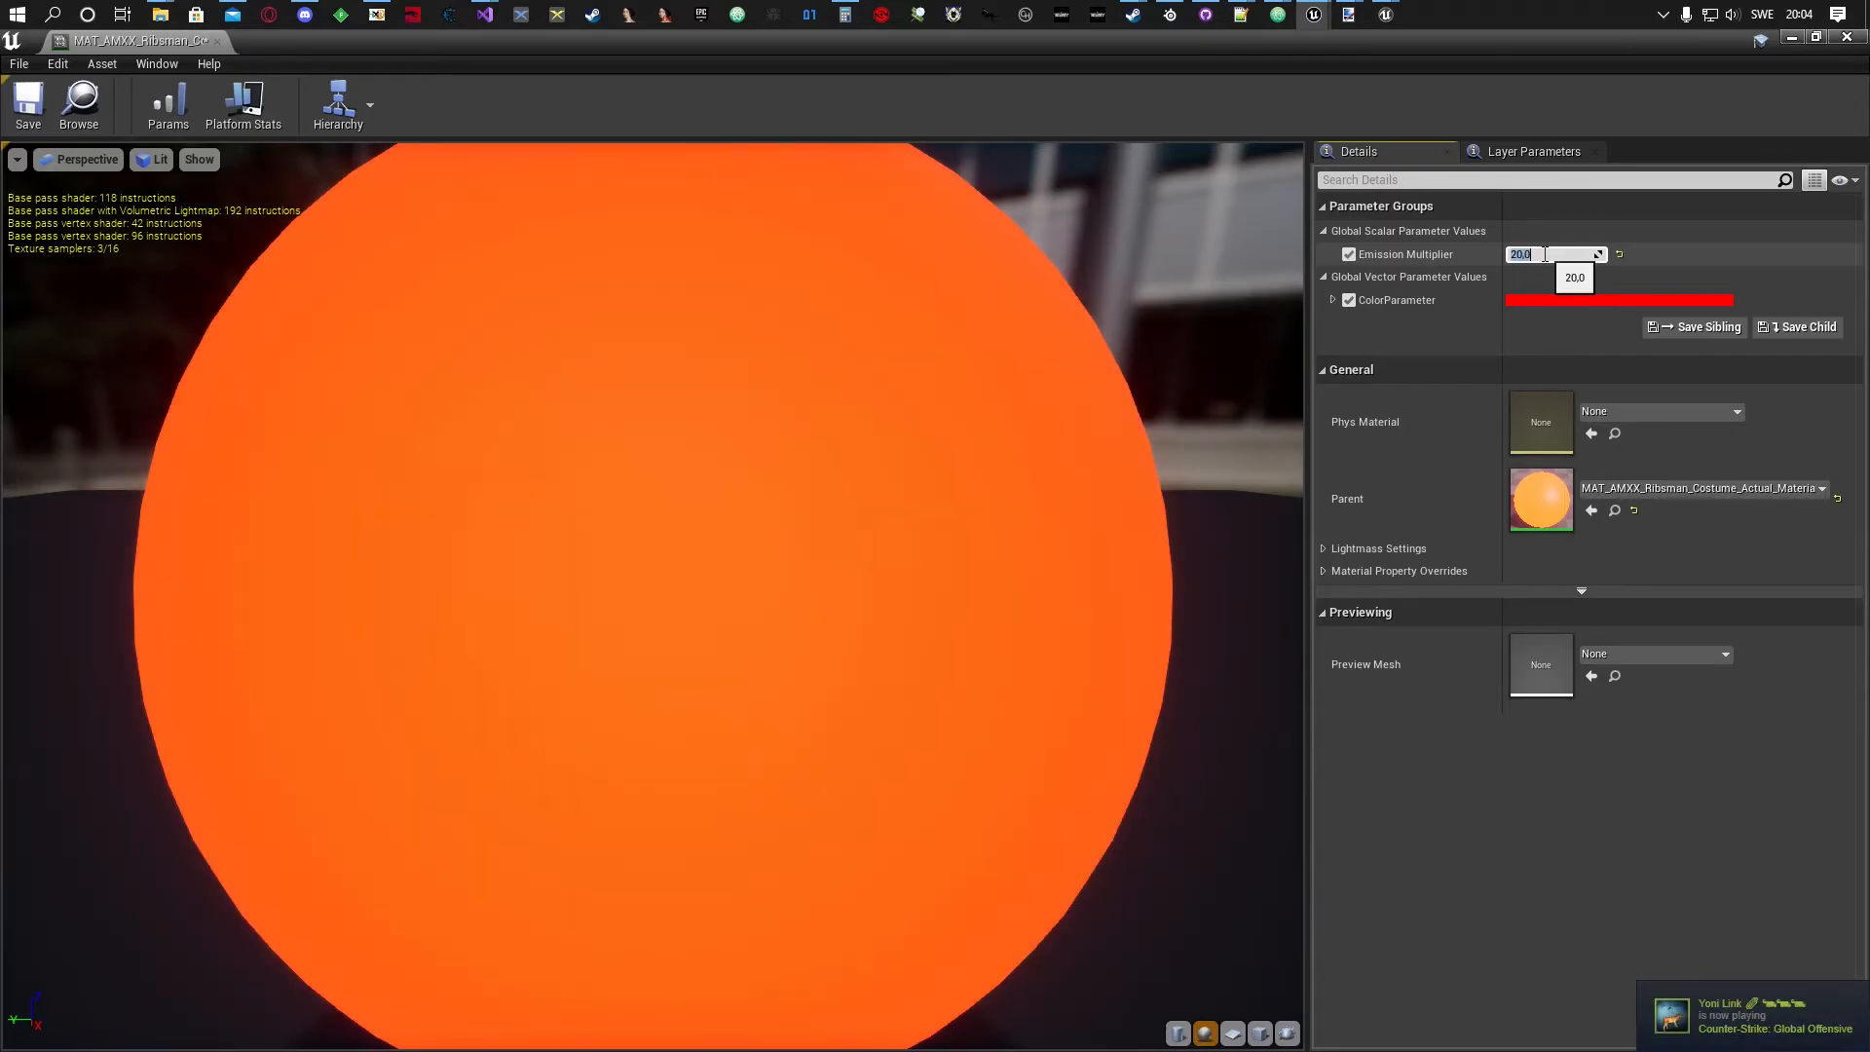
scroll(663, 429, down, 5)
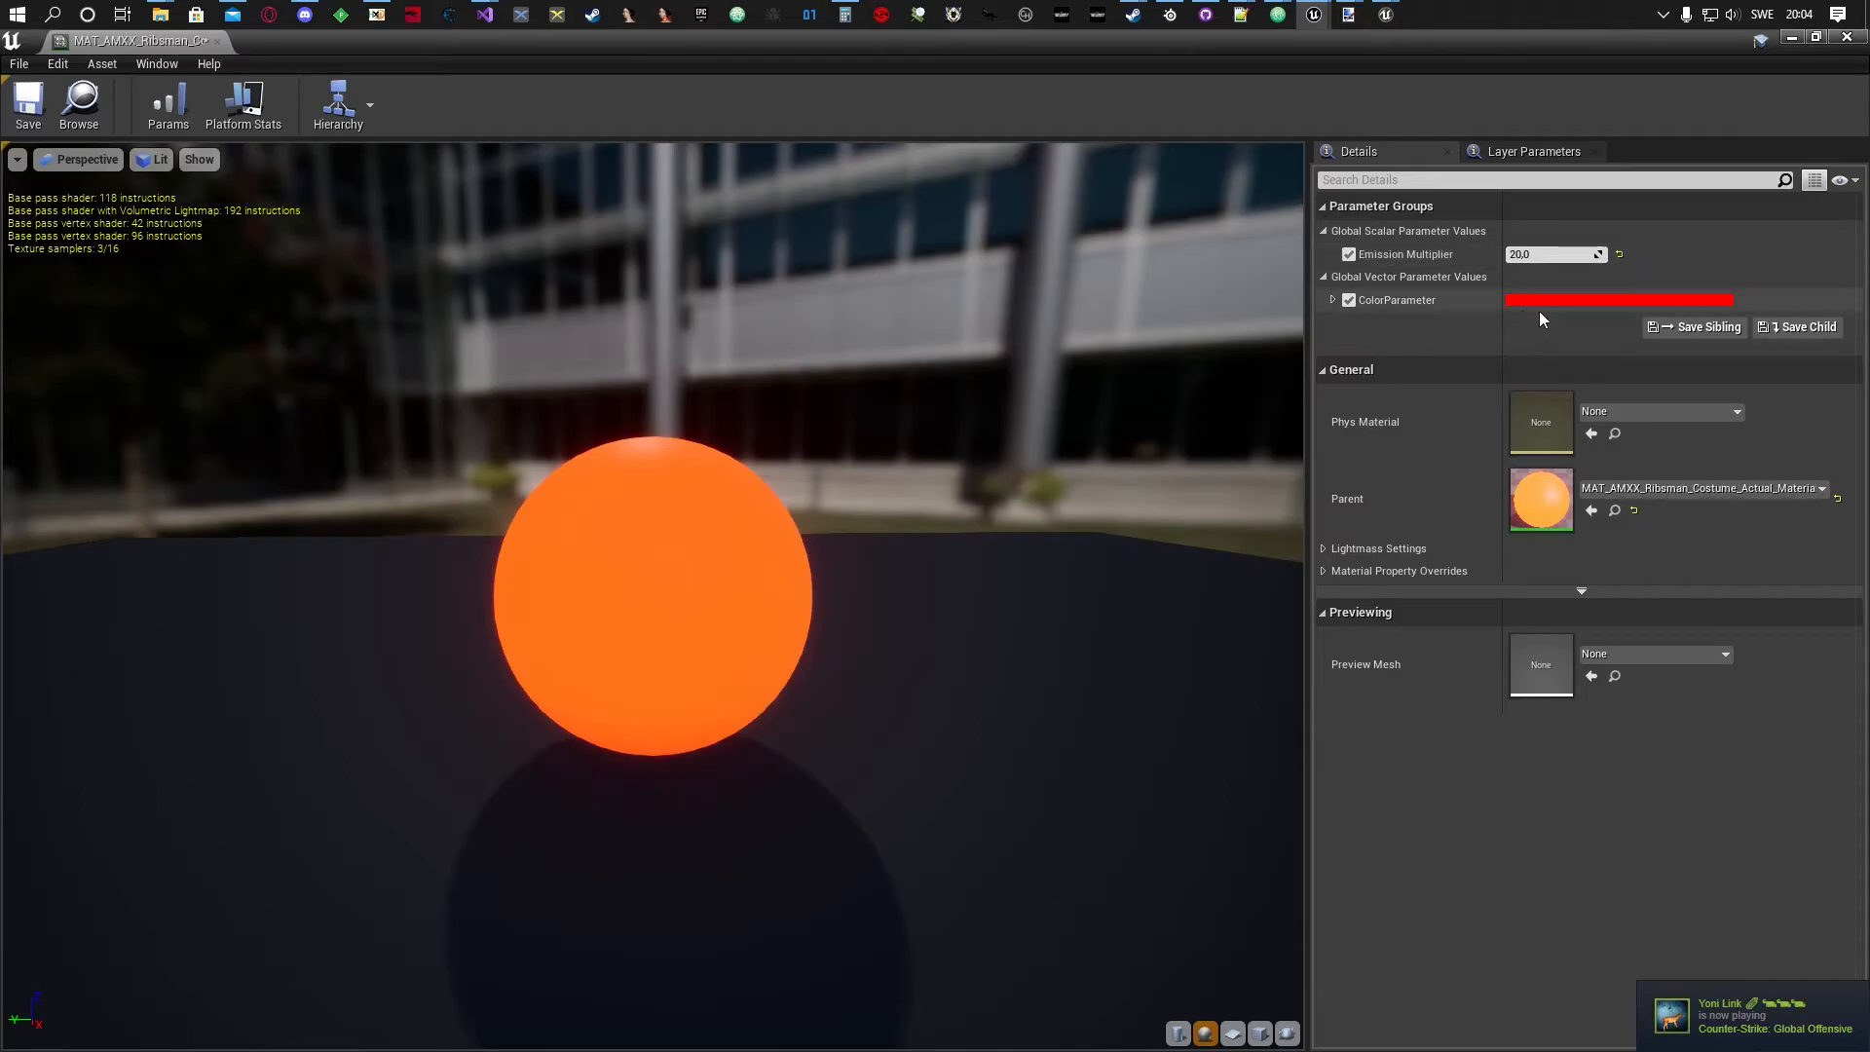
Expand the instance's ColorParameter channels and set the B channel to 1.
click(1334, 300)
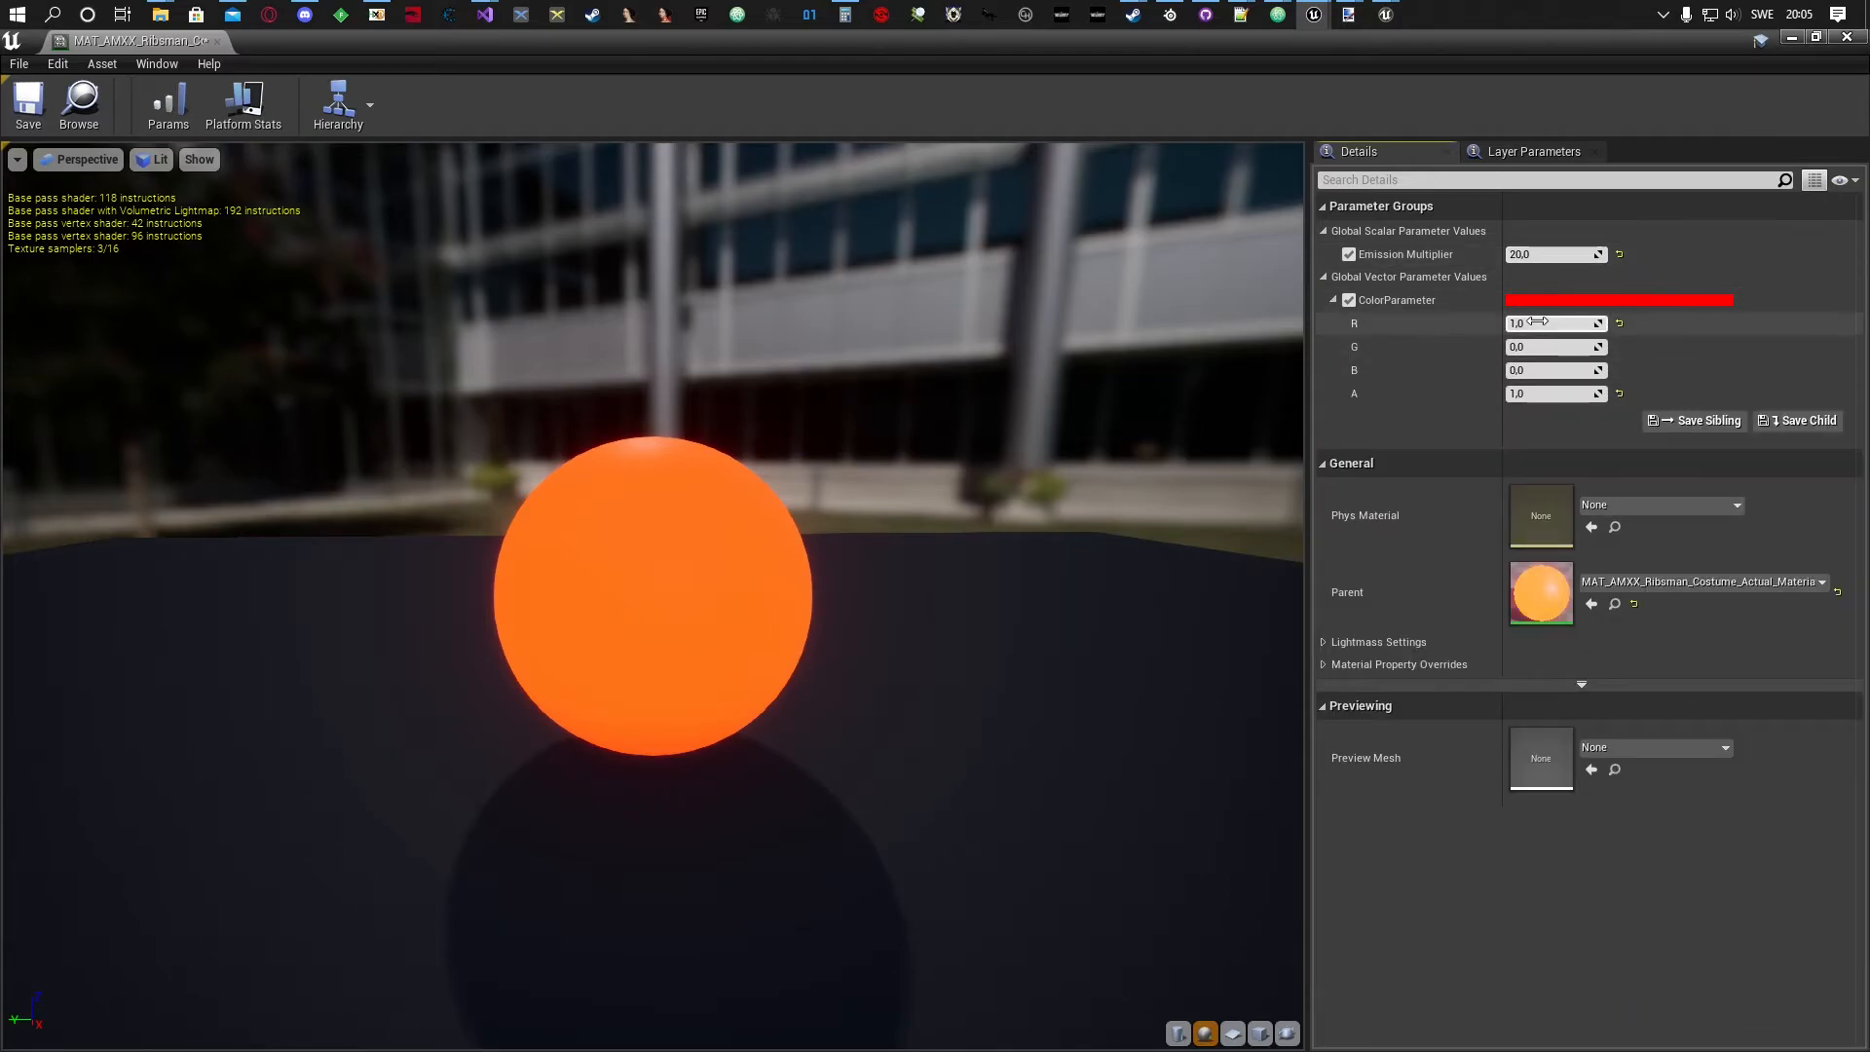
click(1543, 369)
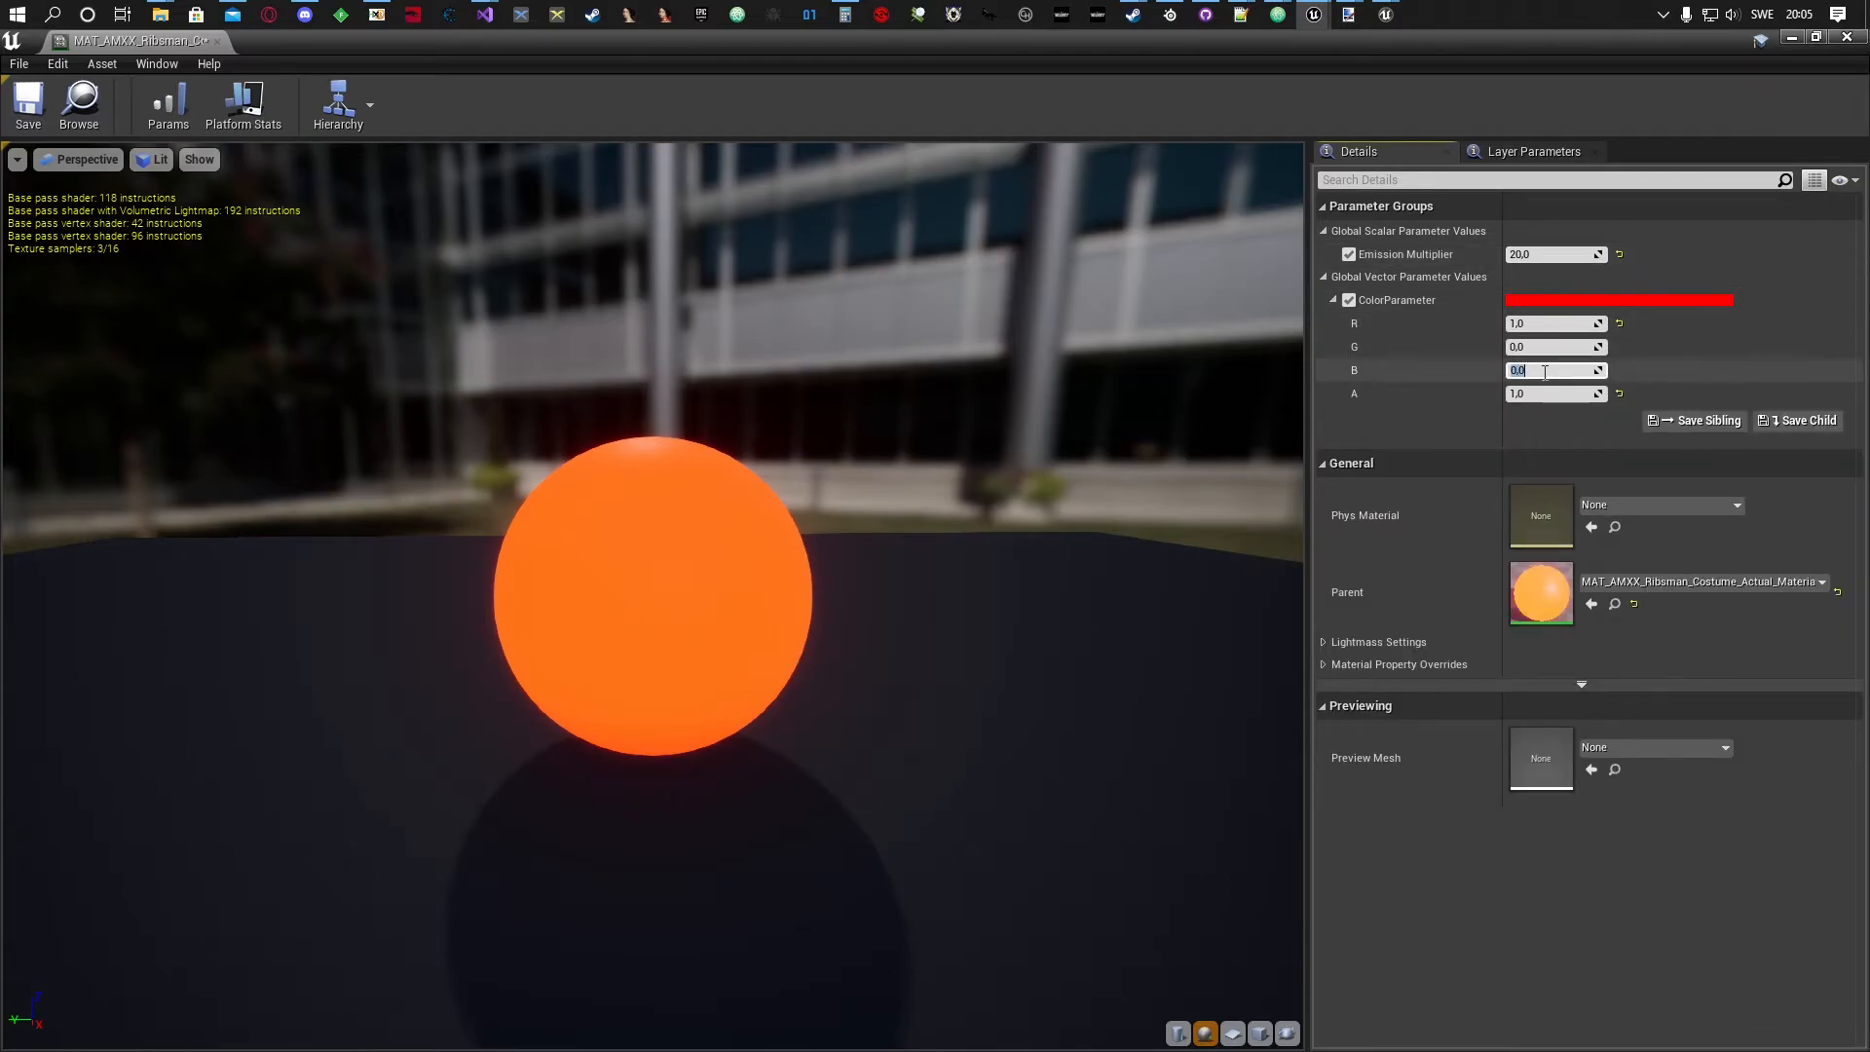
text(1)
key(Return)
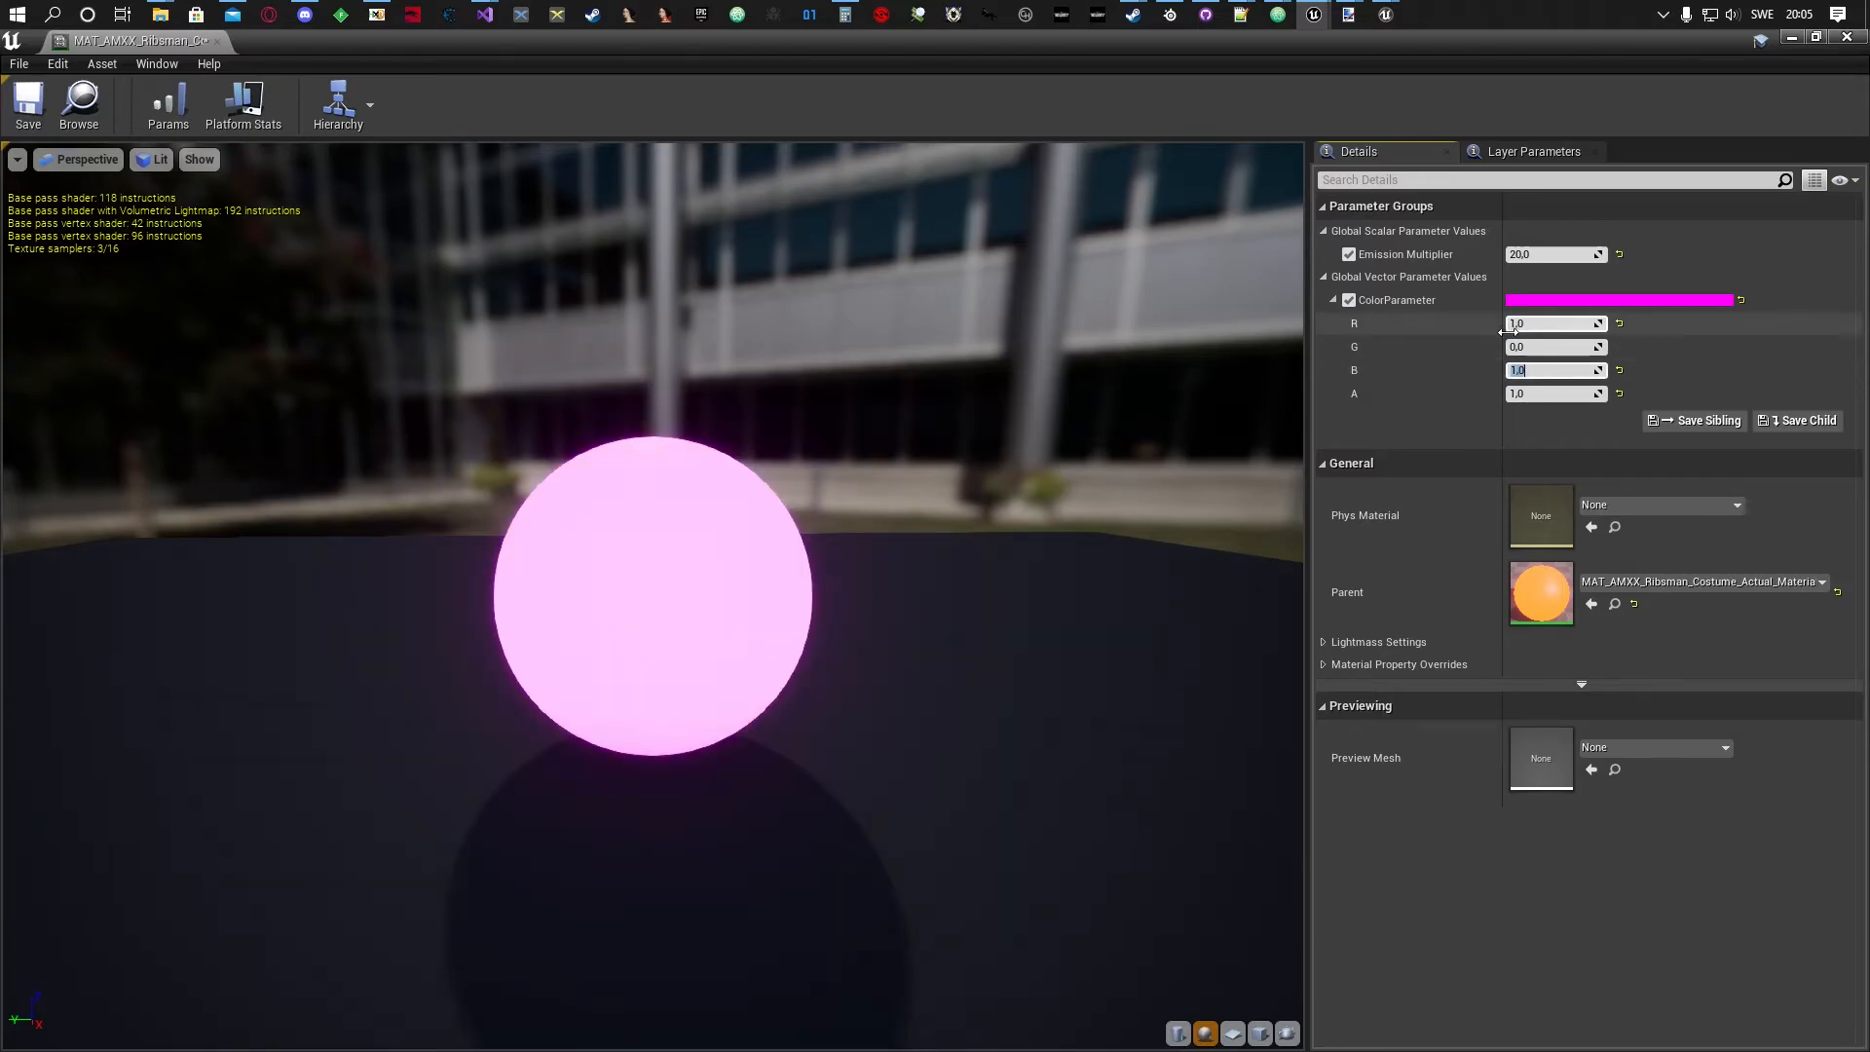
Save the MAT_AMXX_Ribsman_Costume material instance and close its editor.
drag(555, 522, 623, 526)
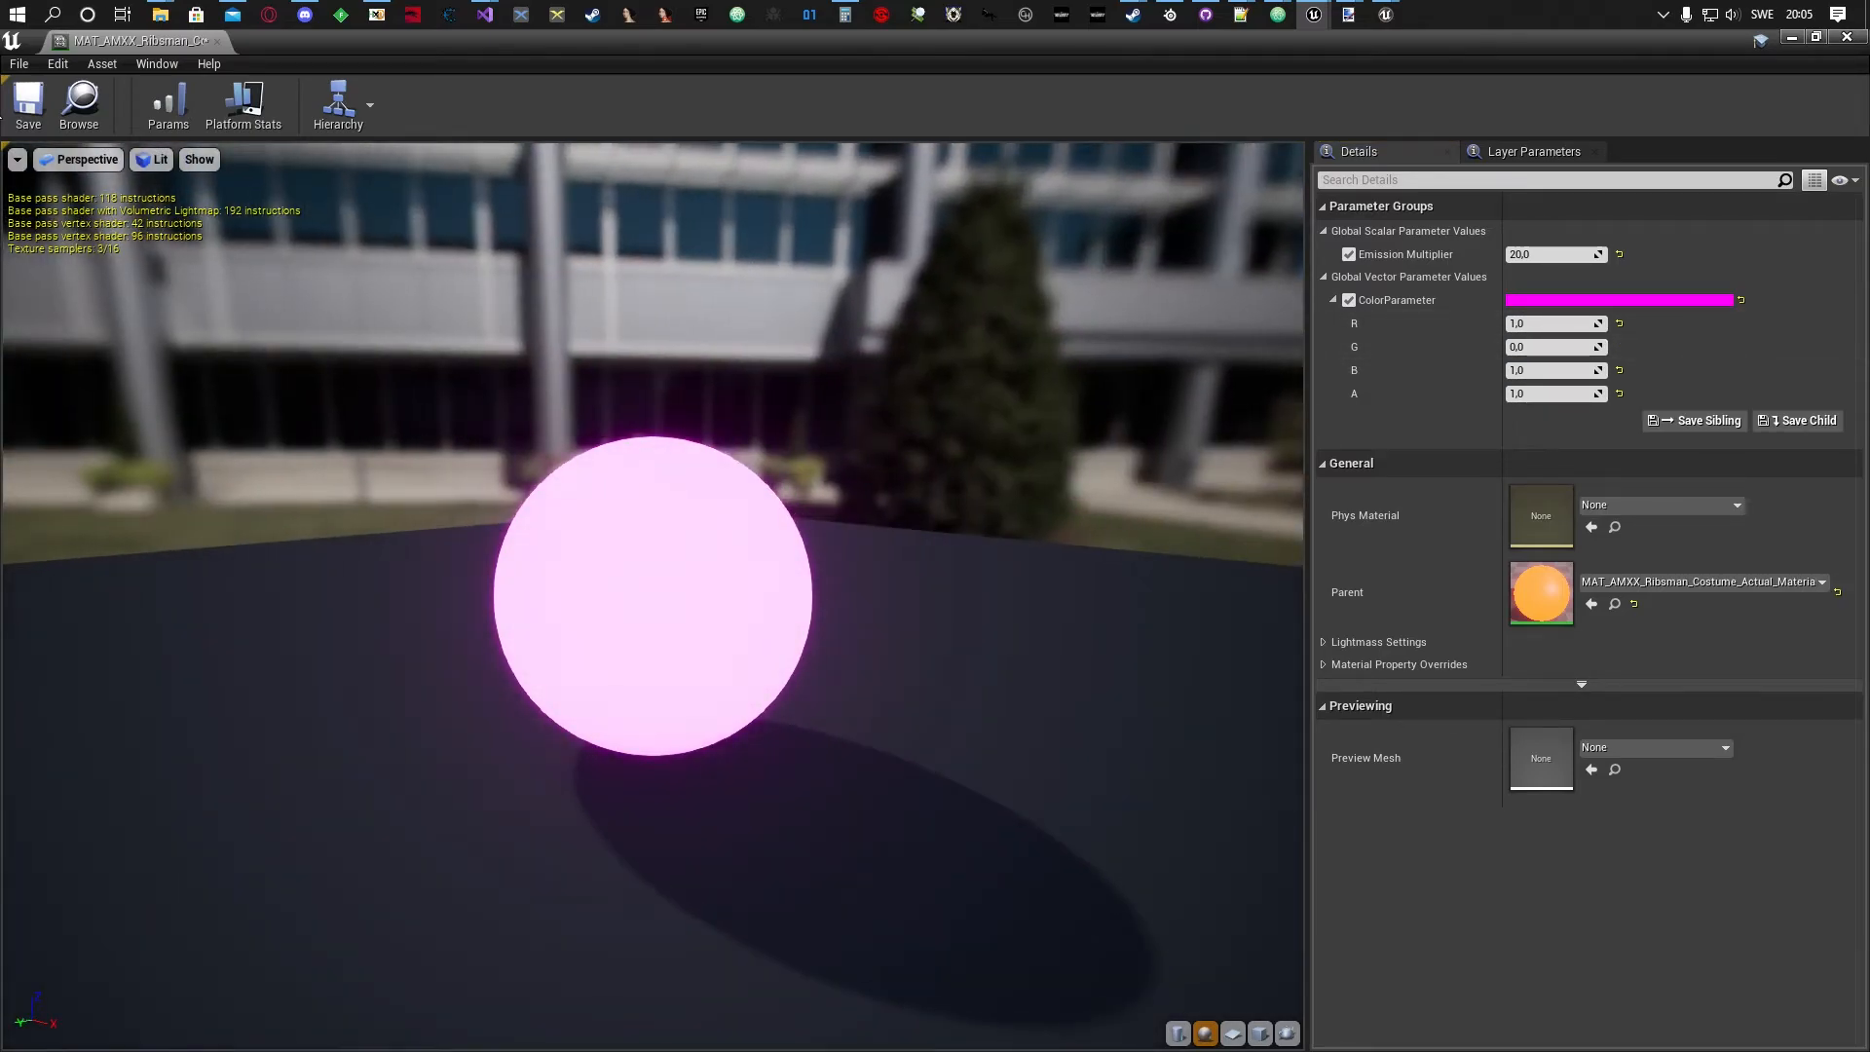
click(29, 107)
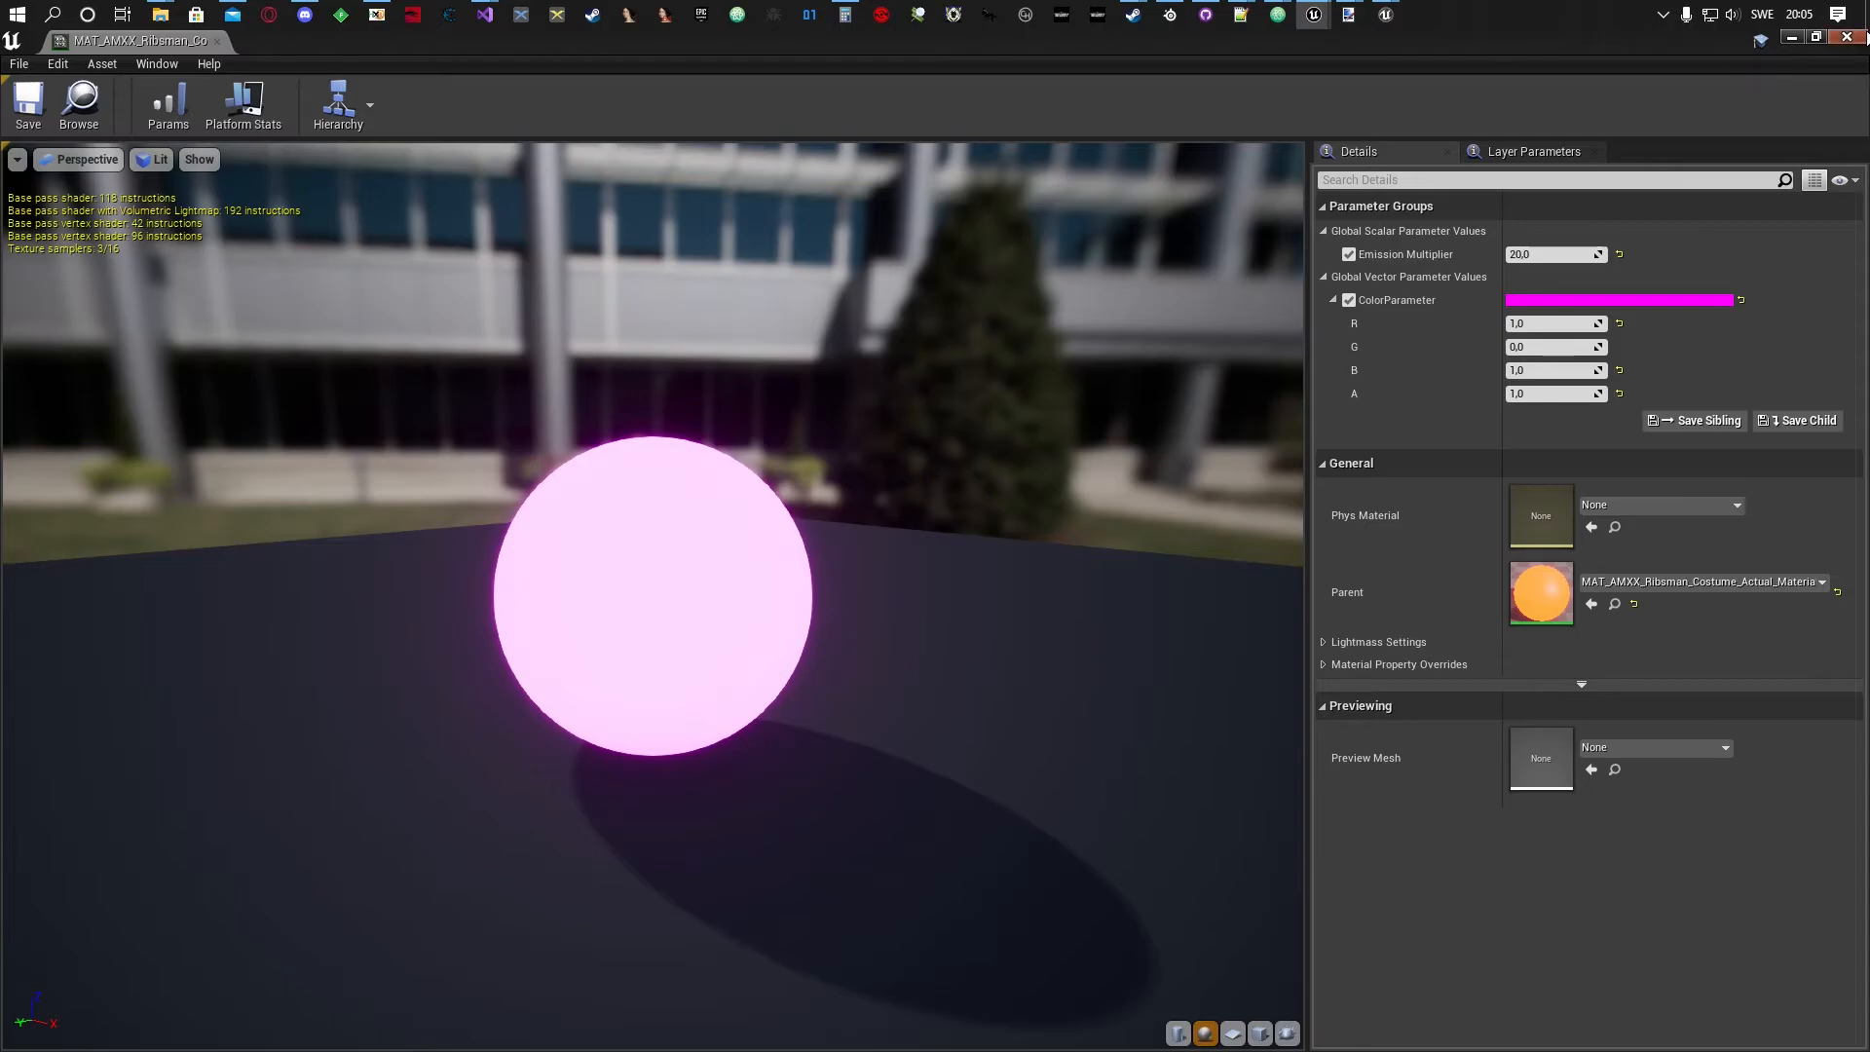
click(1858, 41)
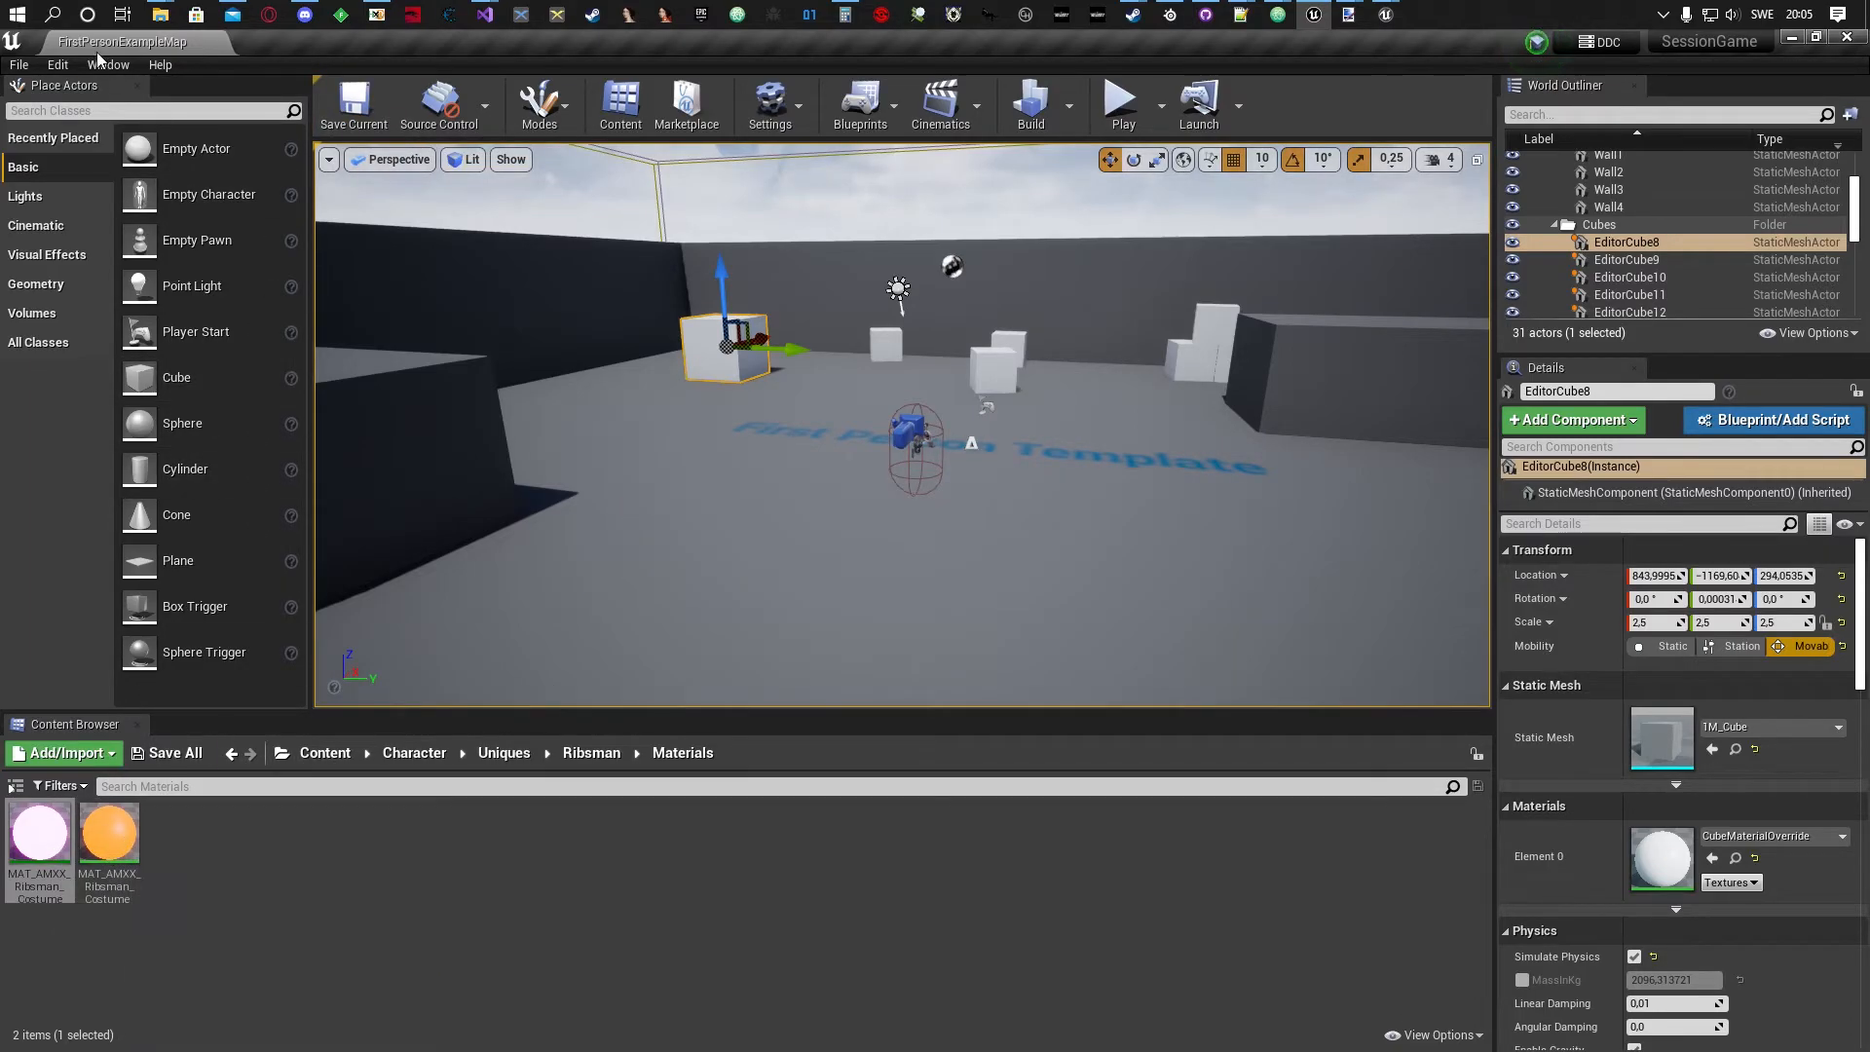
Cook the project's content for Windows.
click(26, 64)
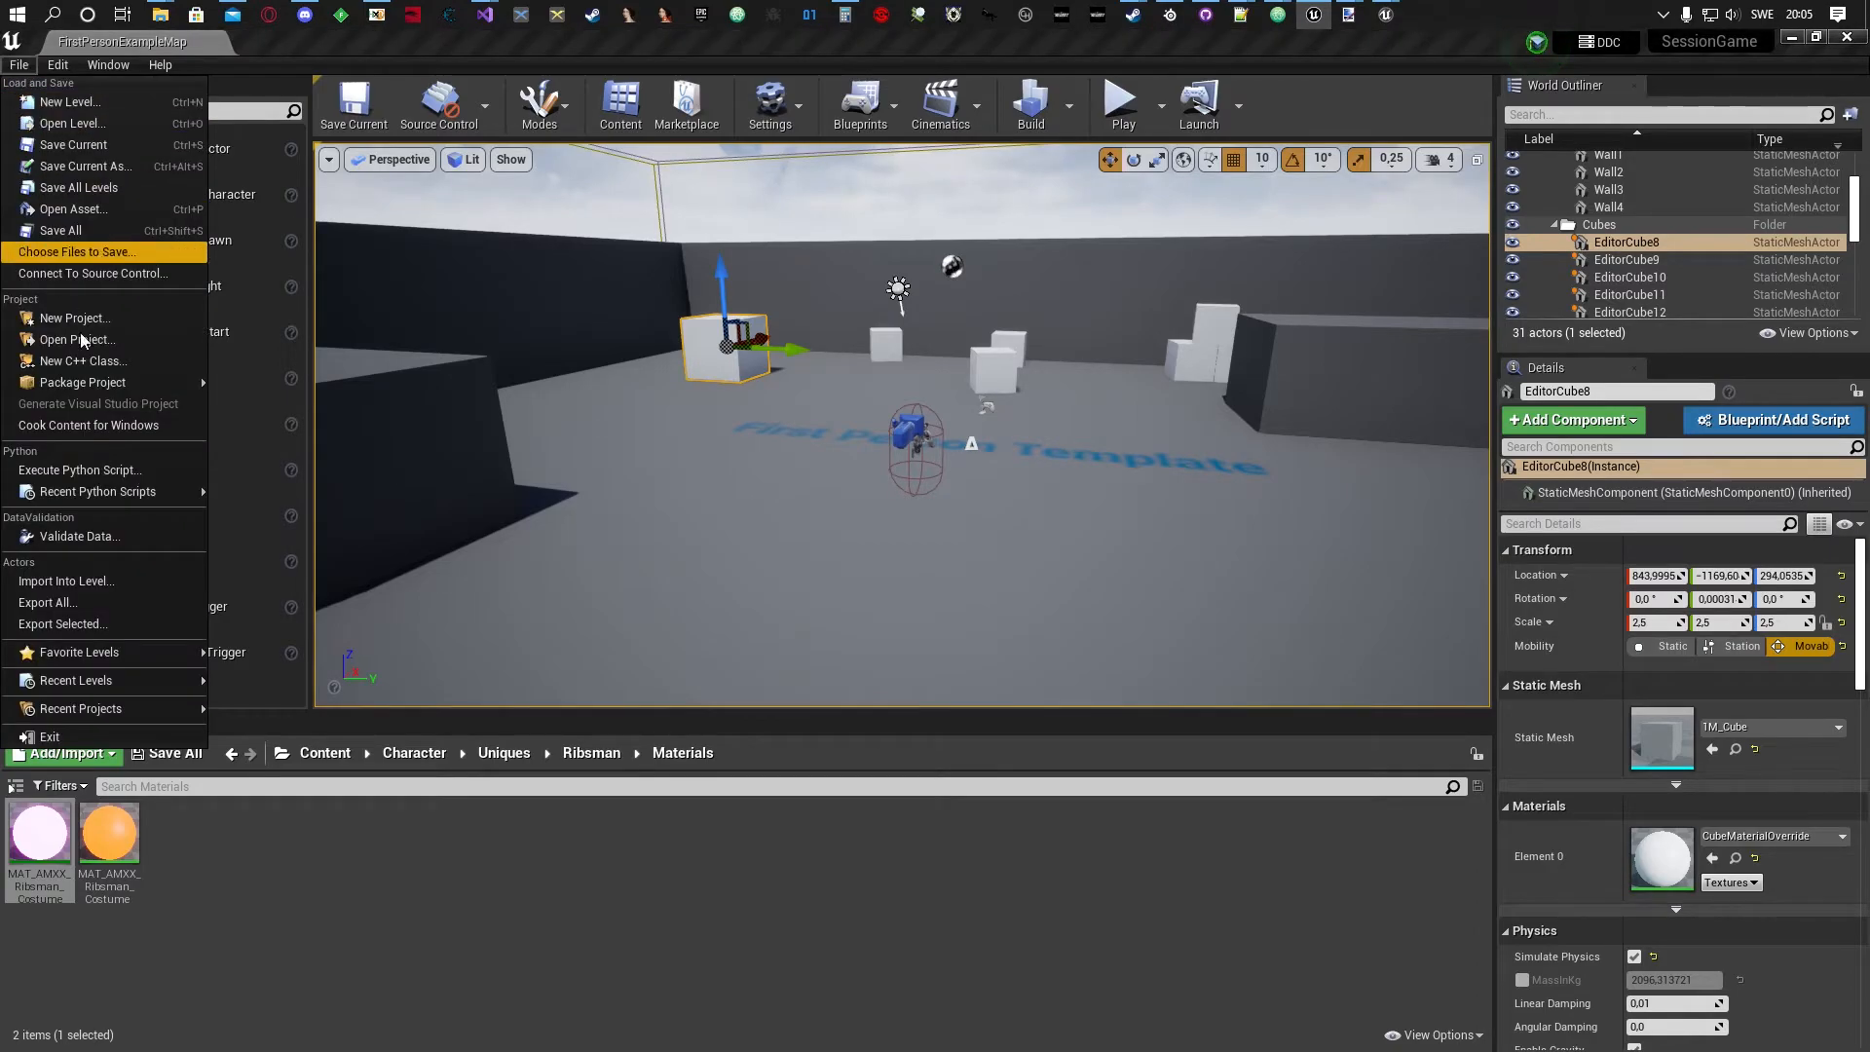
click(87, 431)
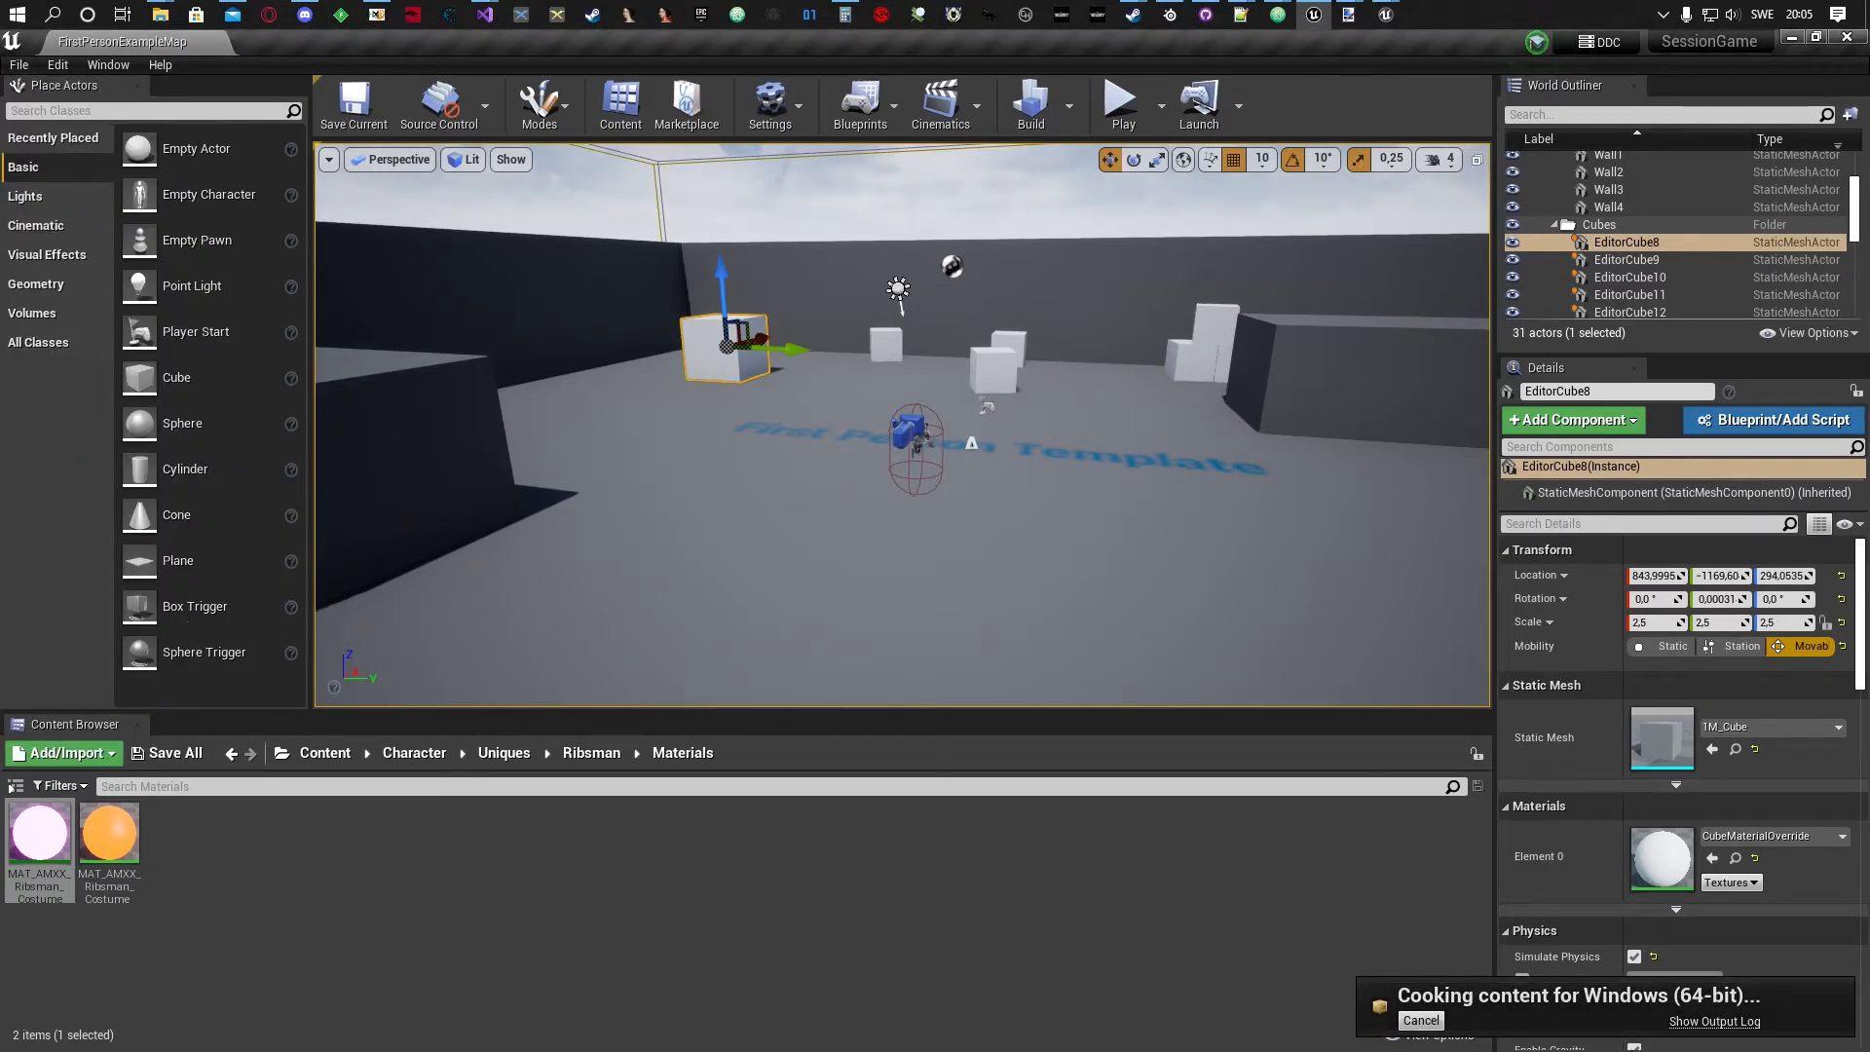
Switch to File Explorer and delete the old Character folder from the Session game's SessionGame\Content folder.
click(1790, 38)
click(1457, 891)
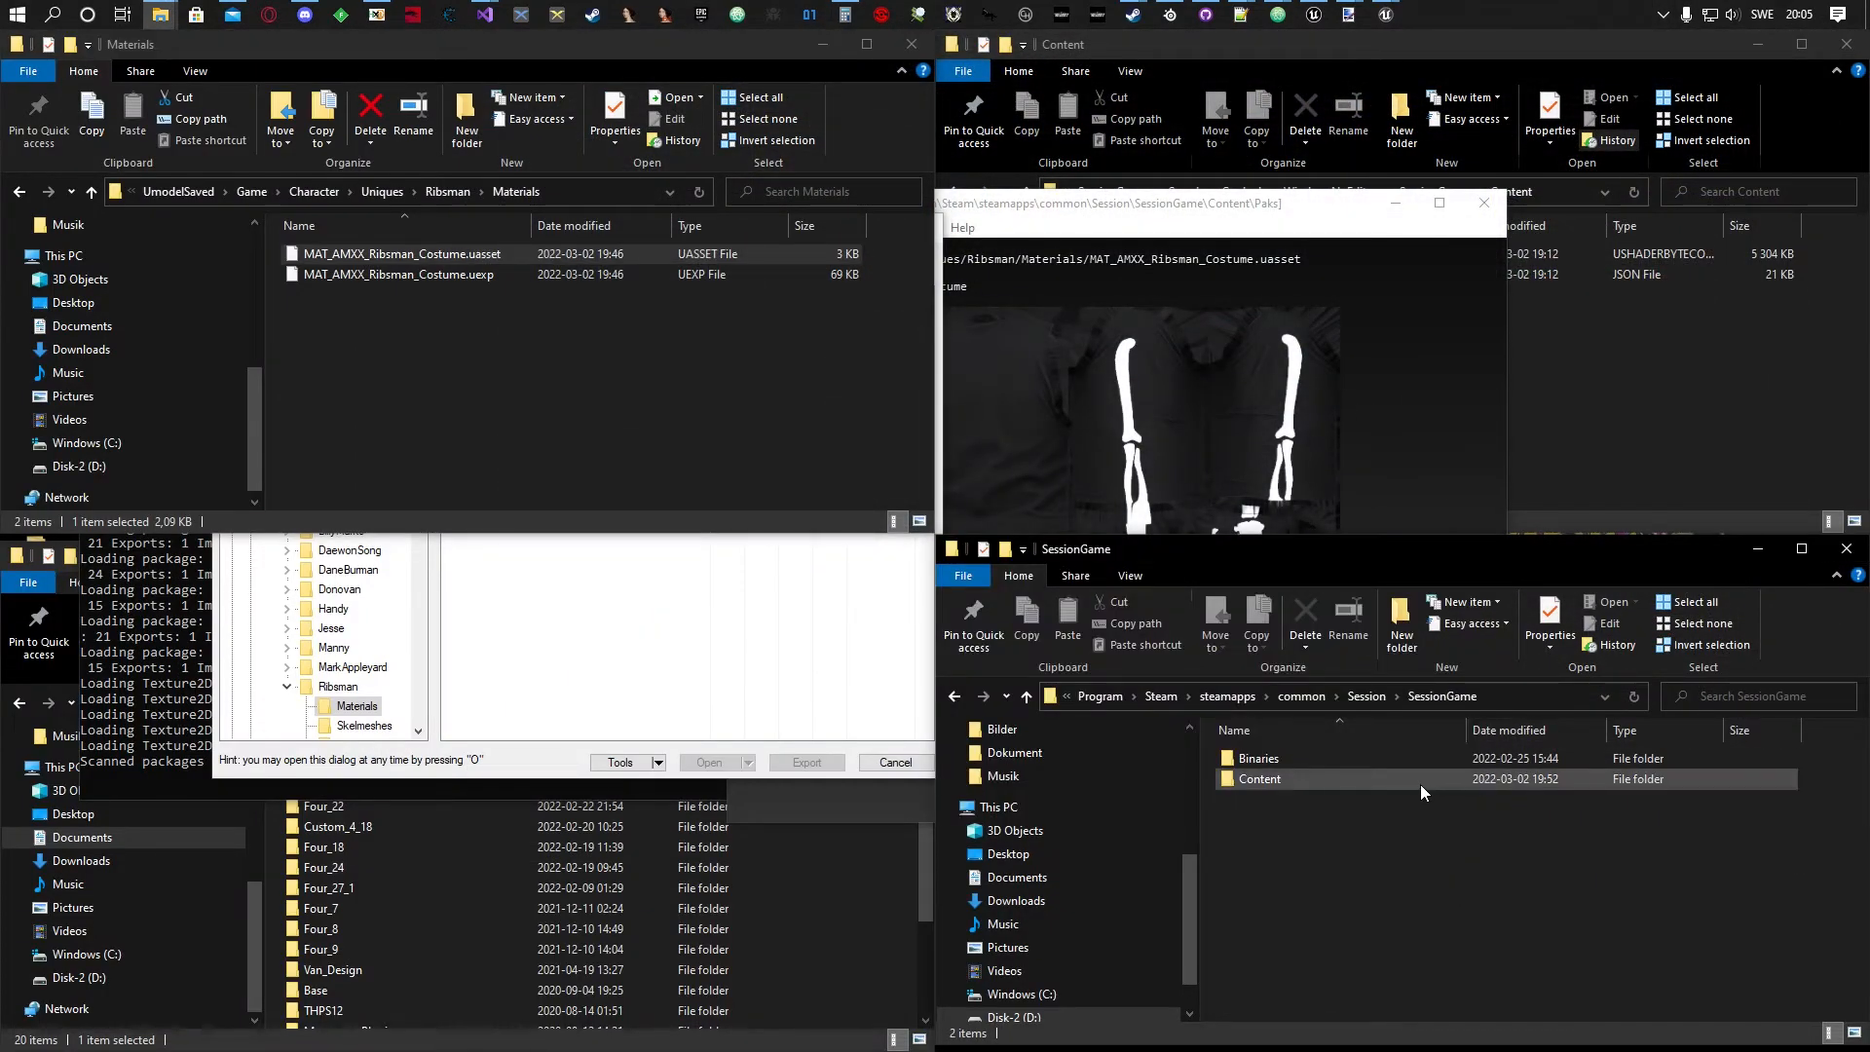
double_click(1290, 785)
click(1276, 759)
key(Delete)
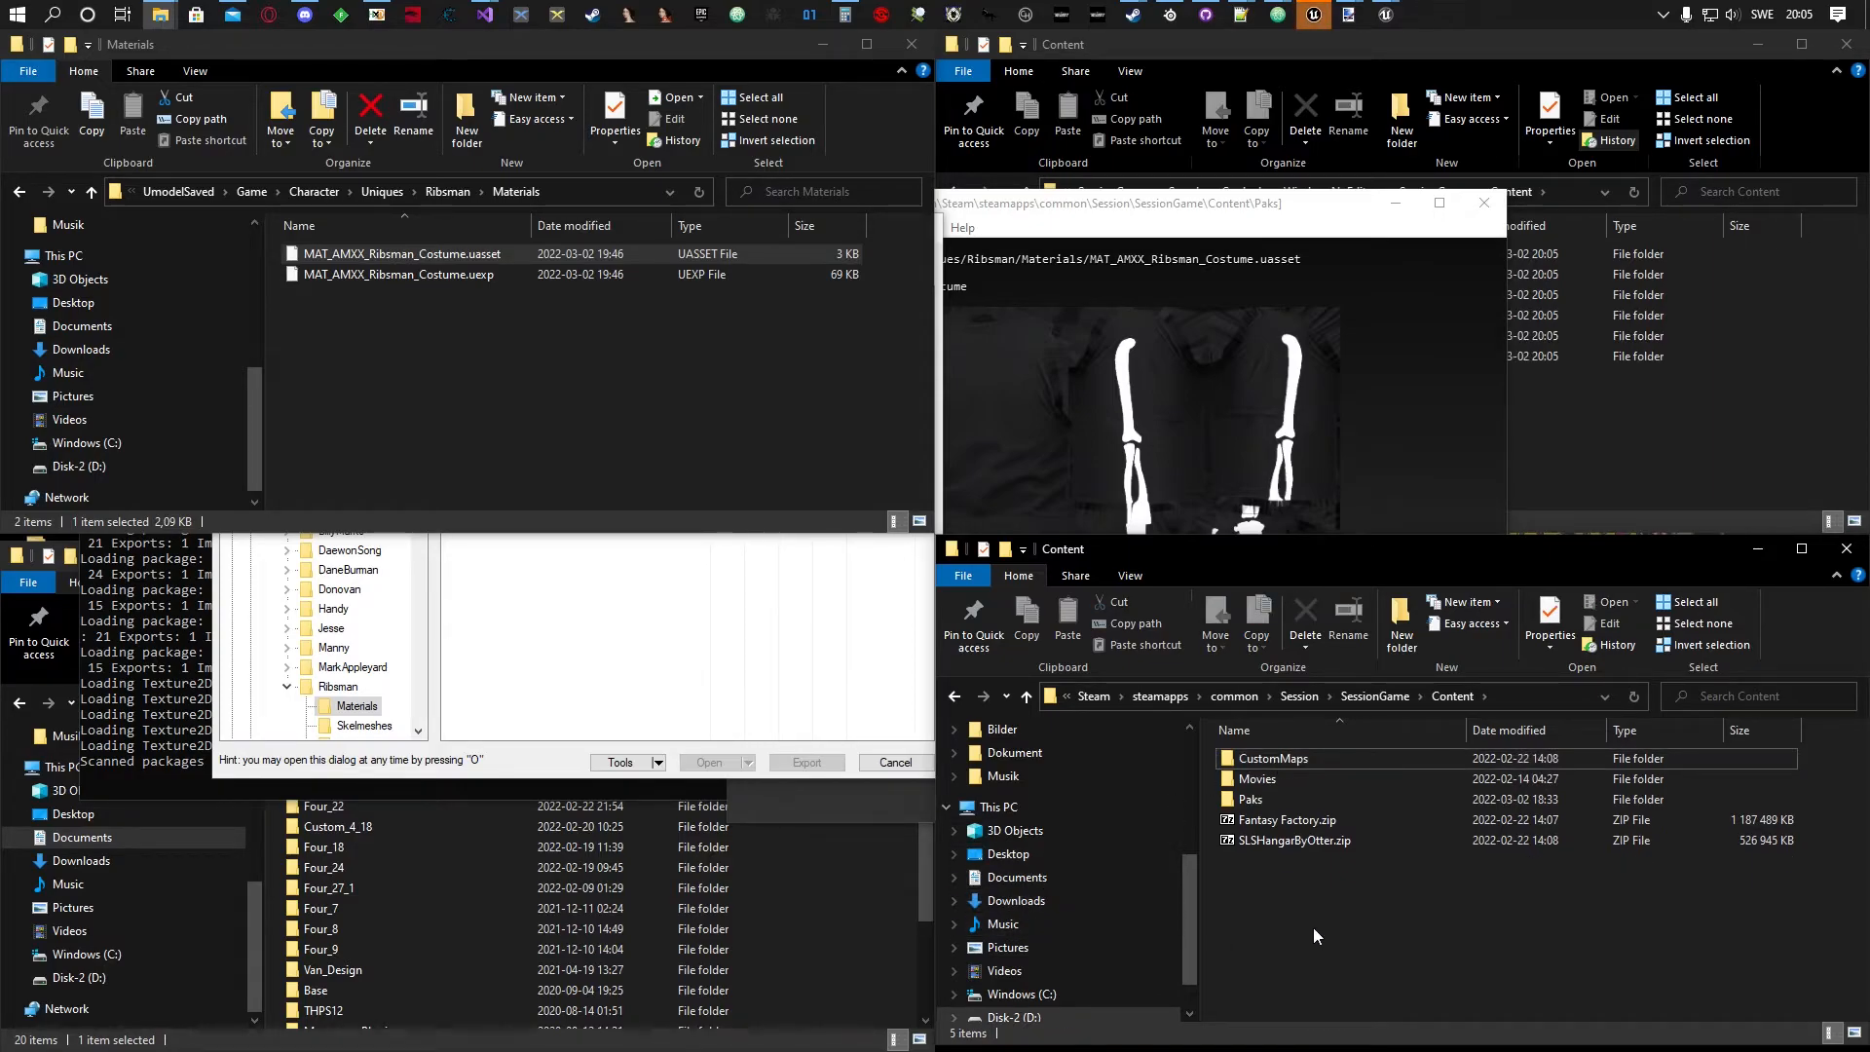
In the Unreal Projects folder, browse to SessionGame\Saved\Cooked\WindowsNoEditor\SessionGame\Content.
click(861, 1009)
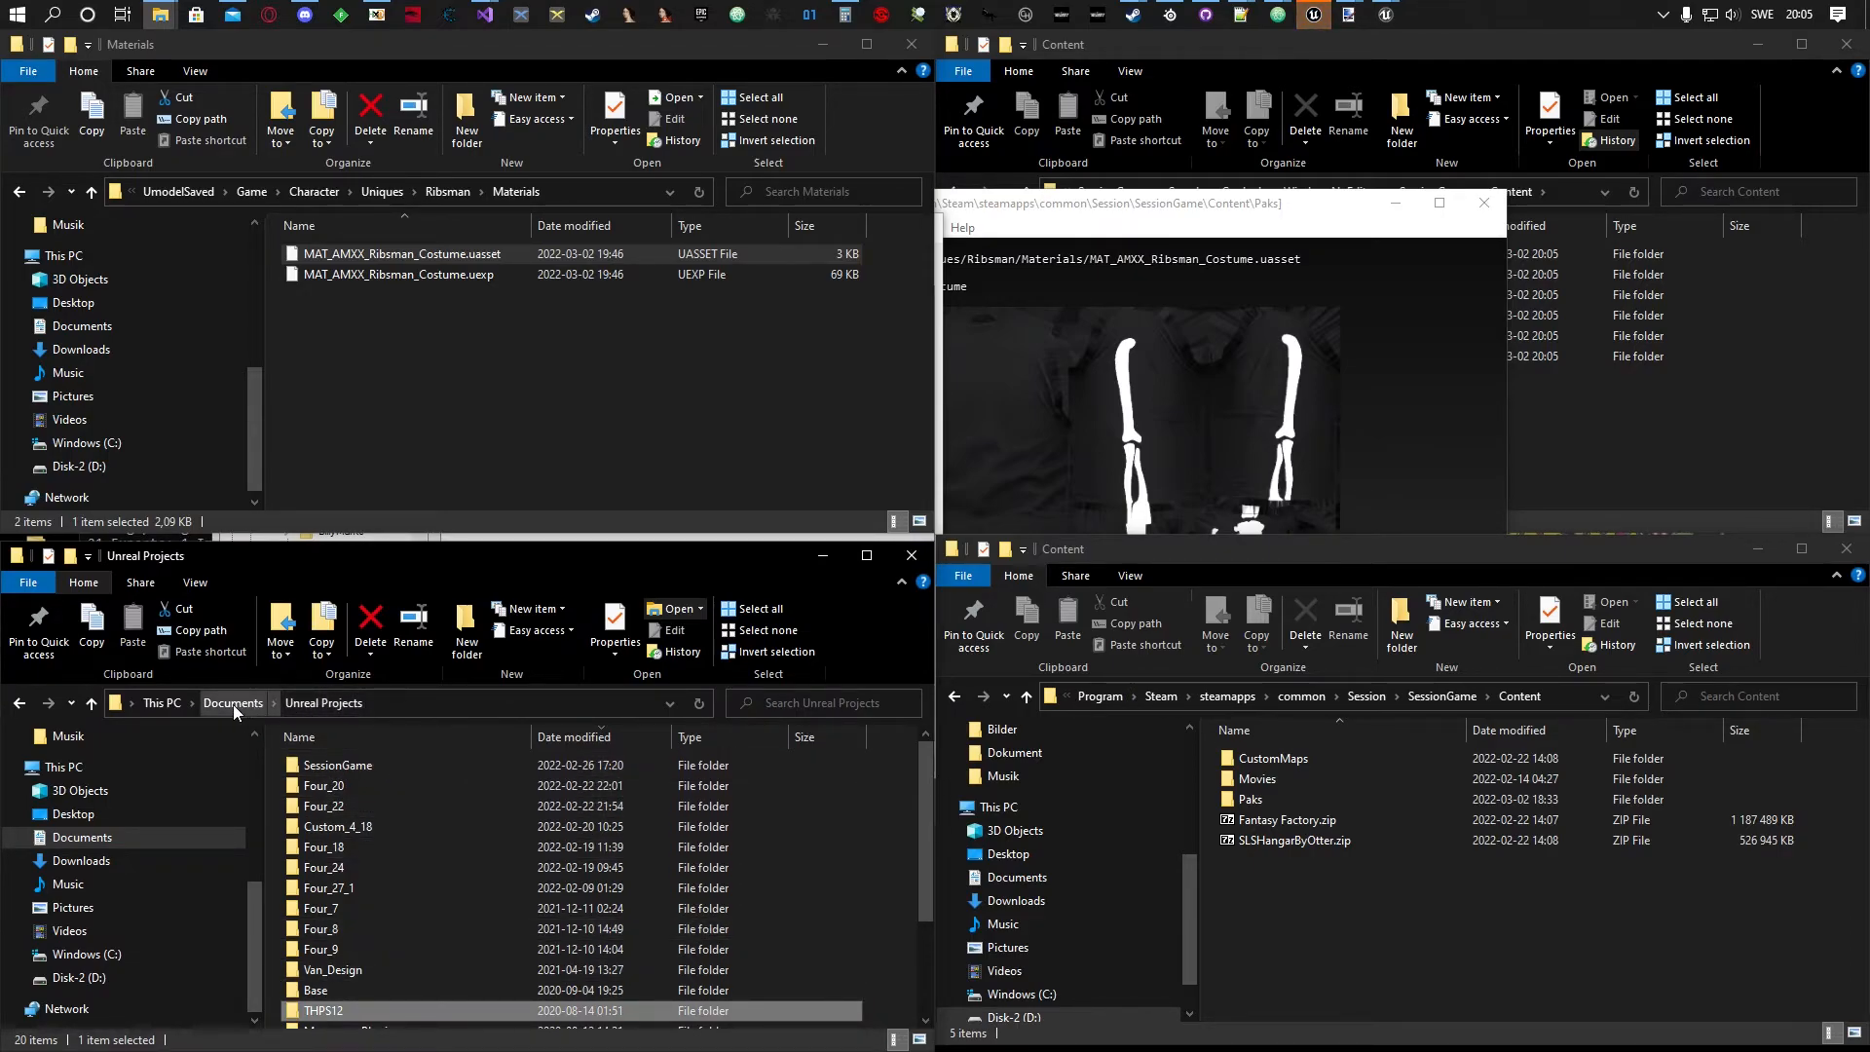
click(324, 768)
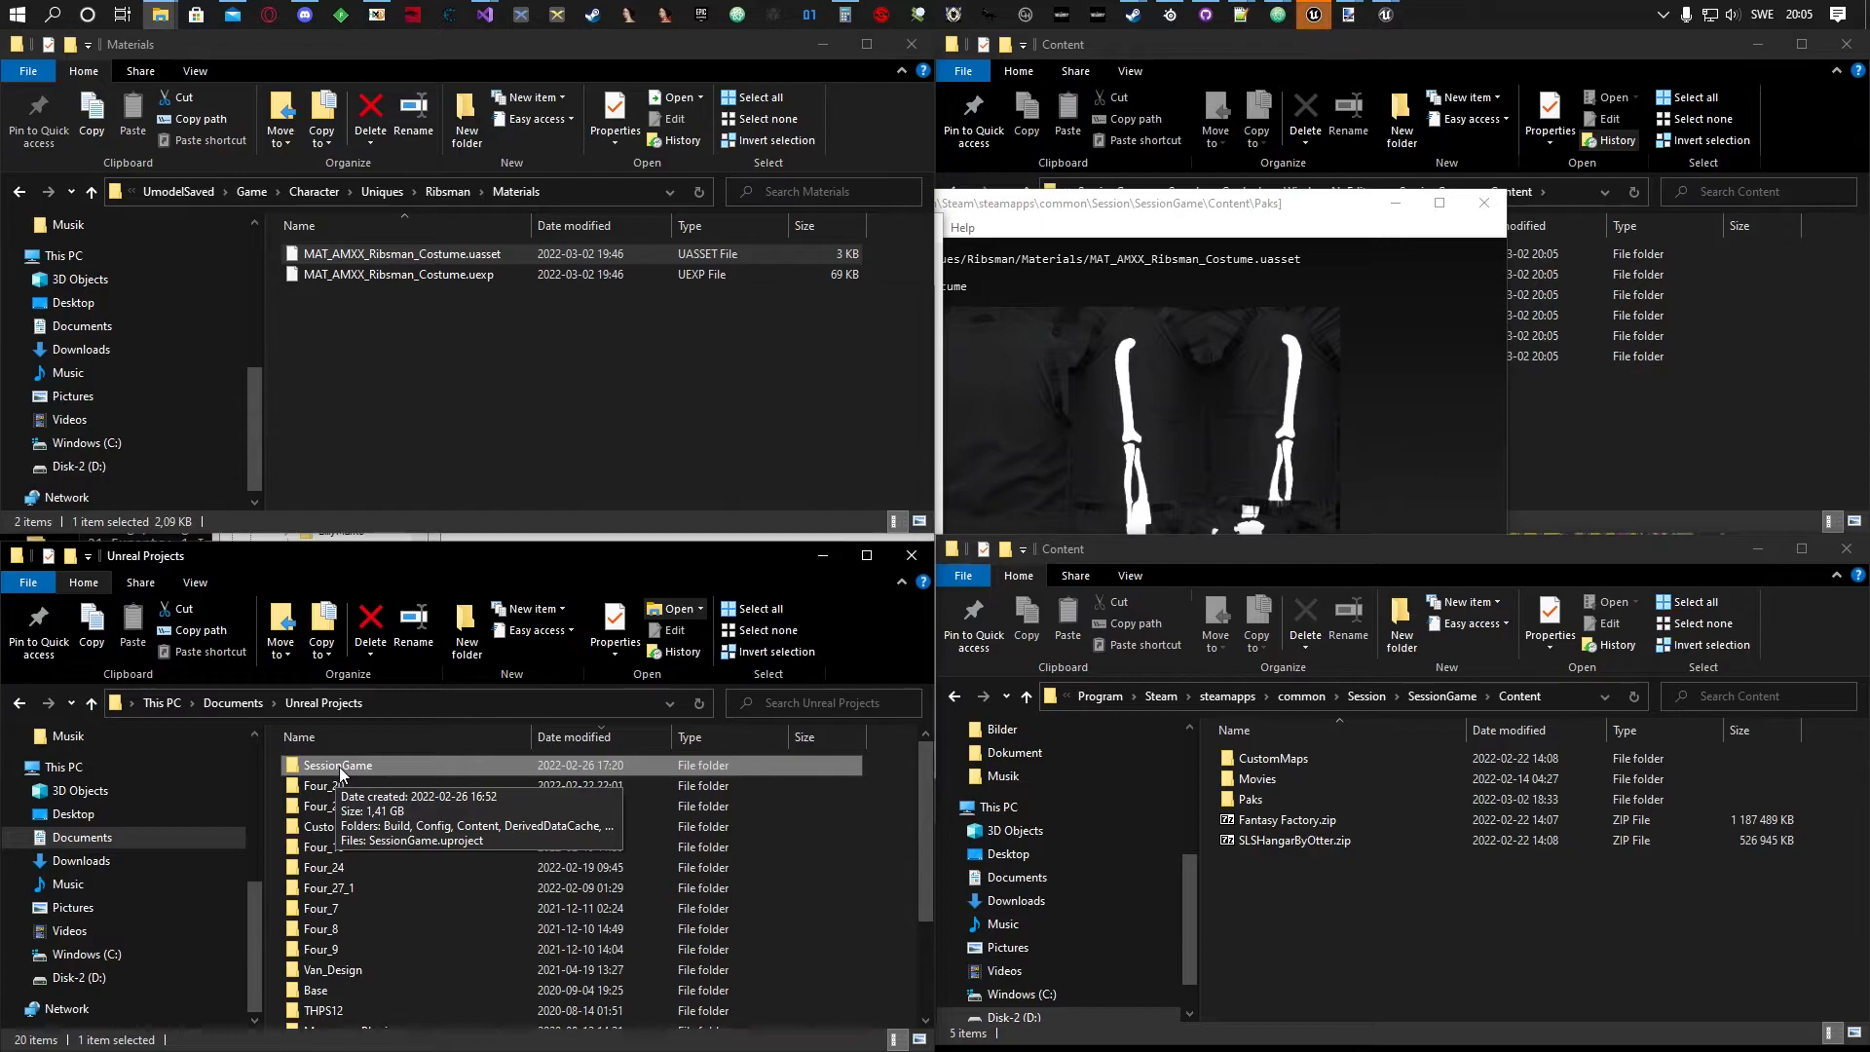
double_click(339, 767)
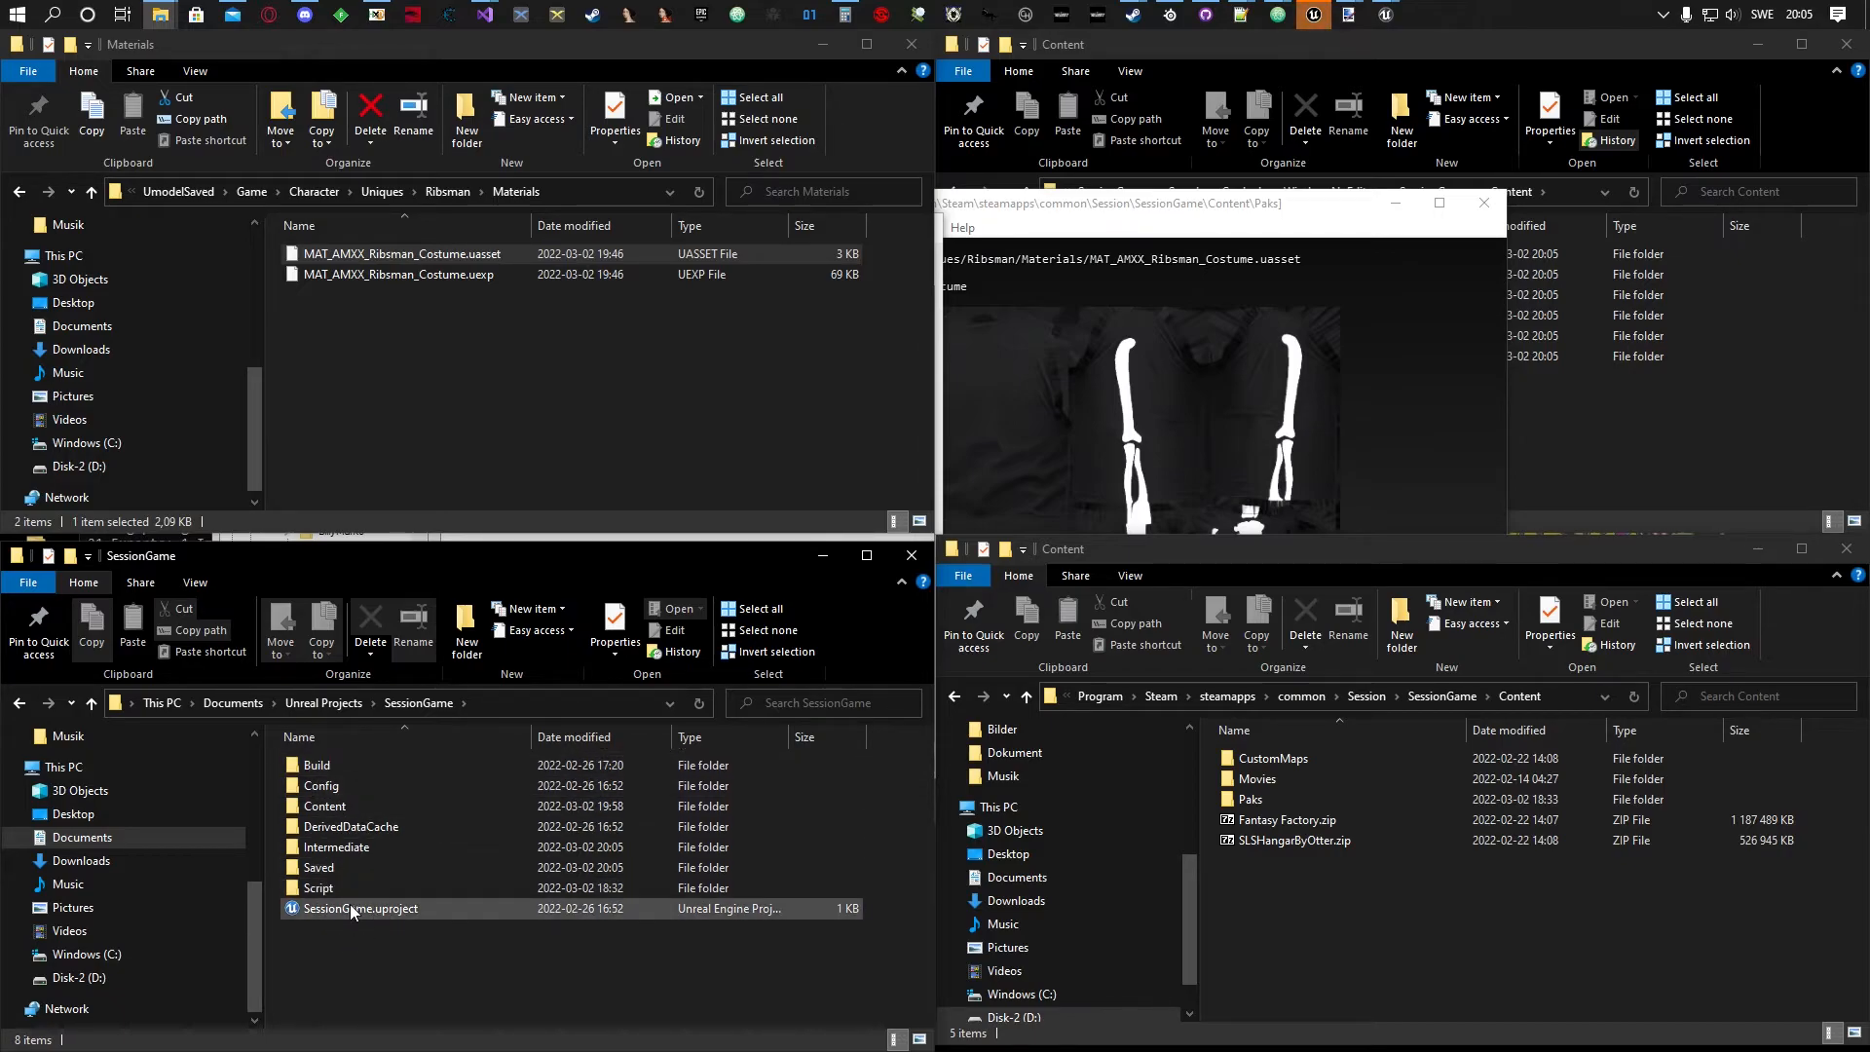
double_click(325, 868)
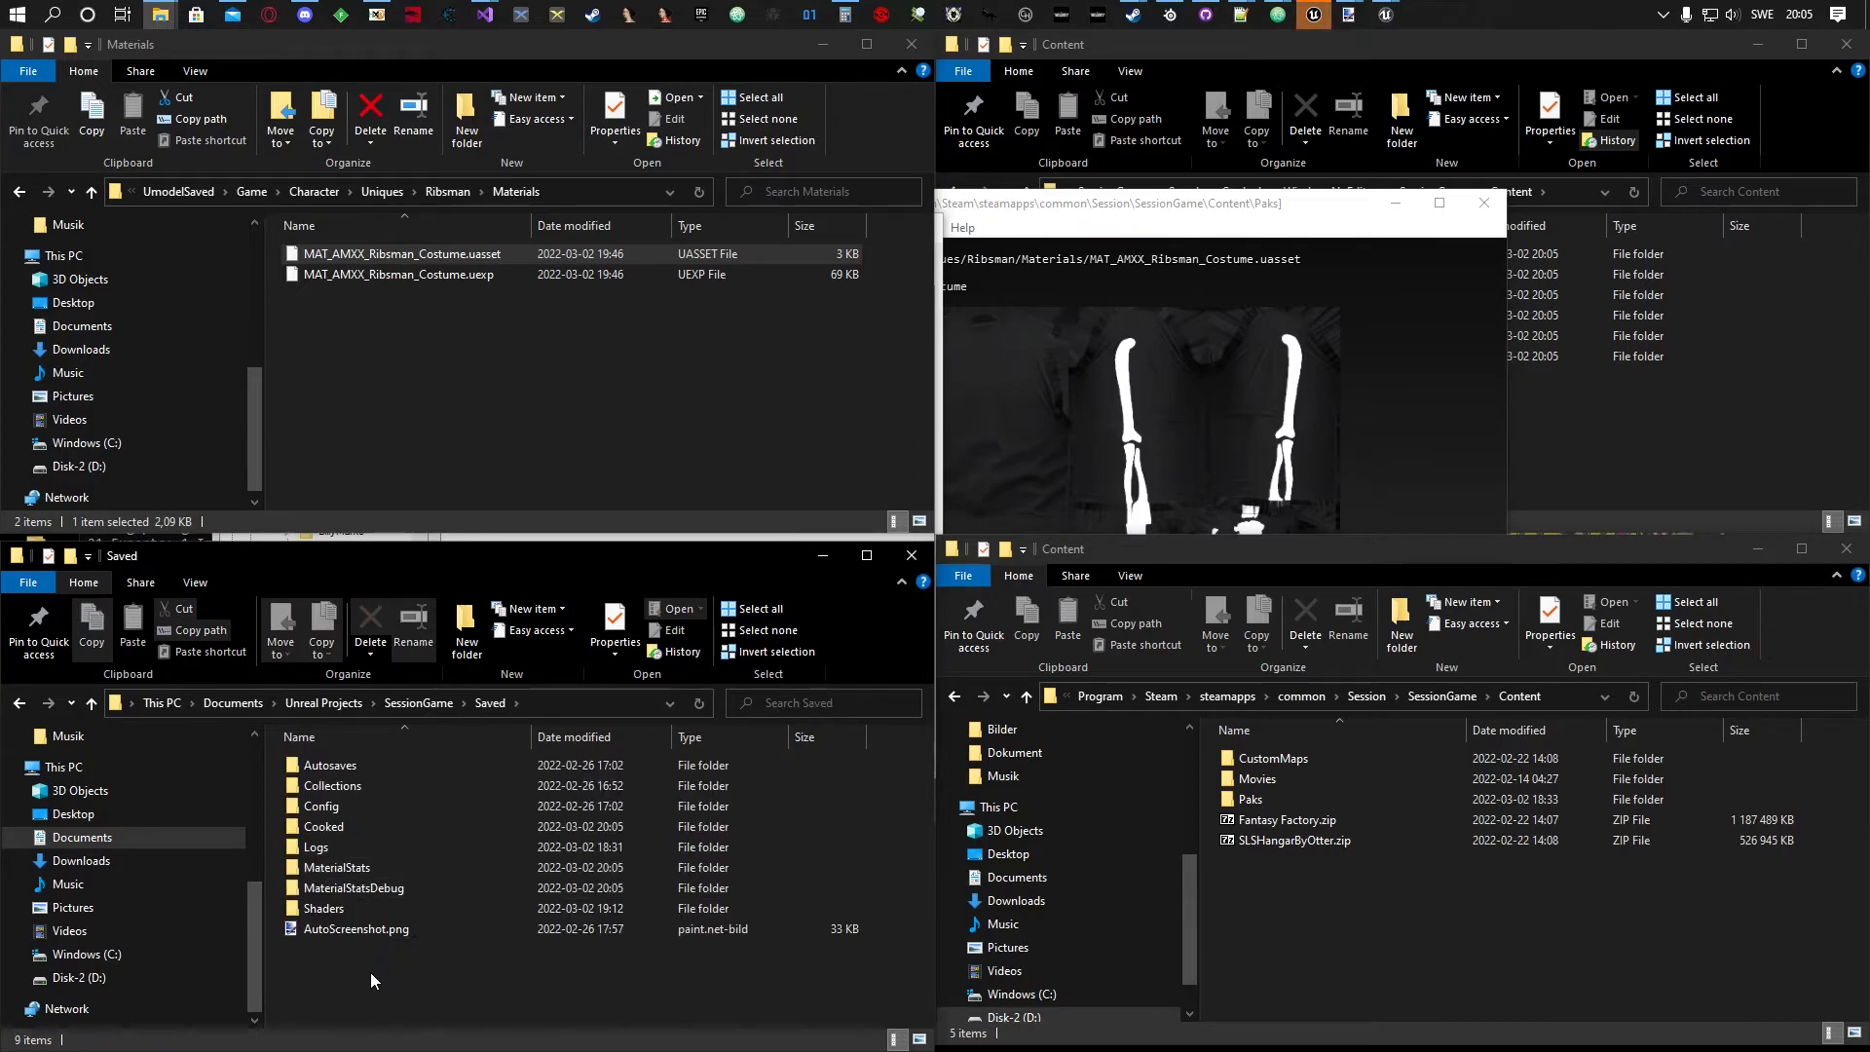
double_click(335, 828)
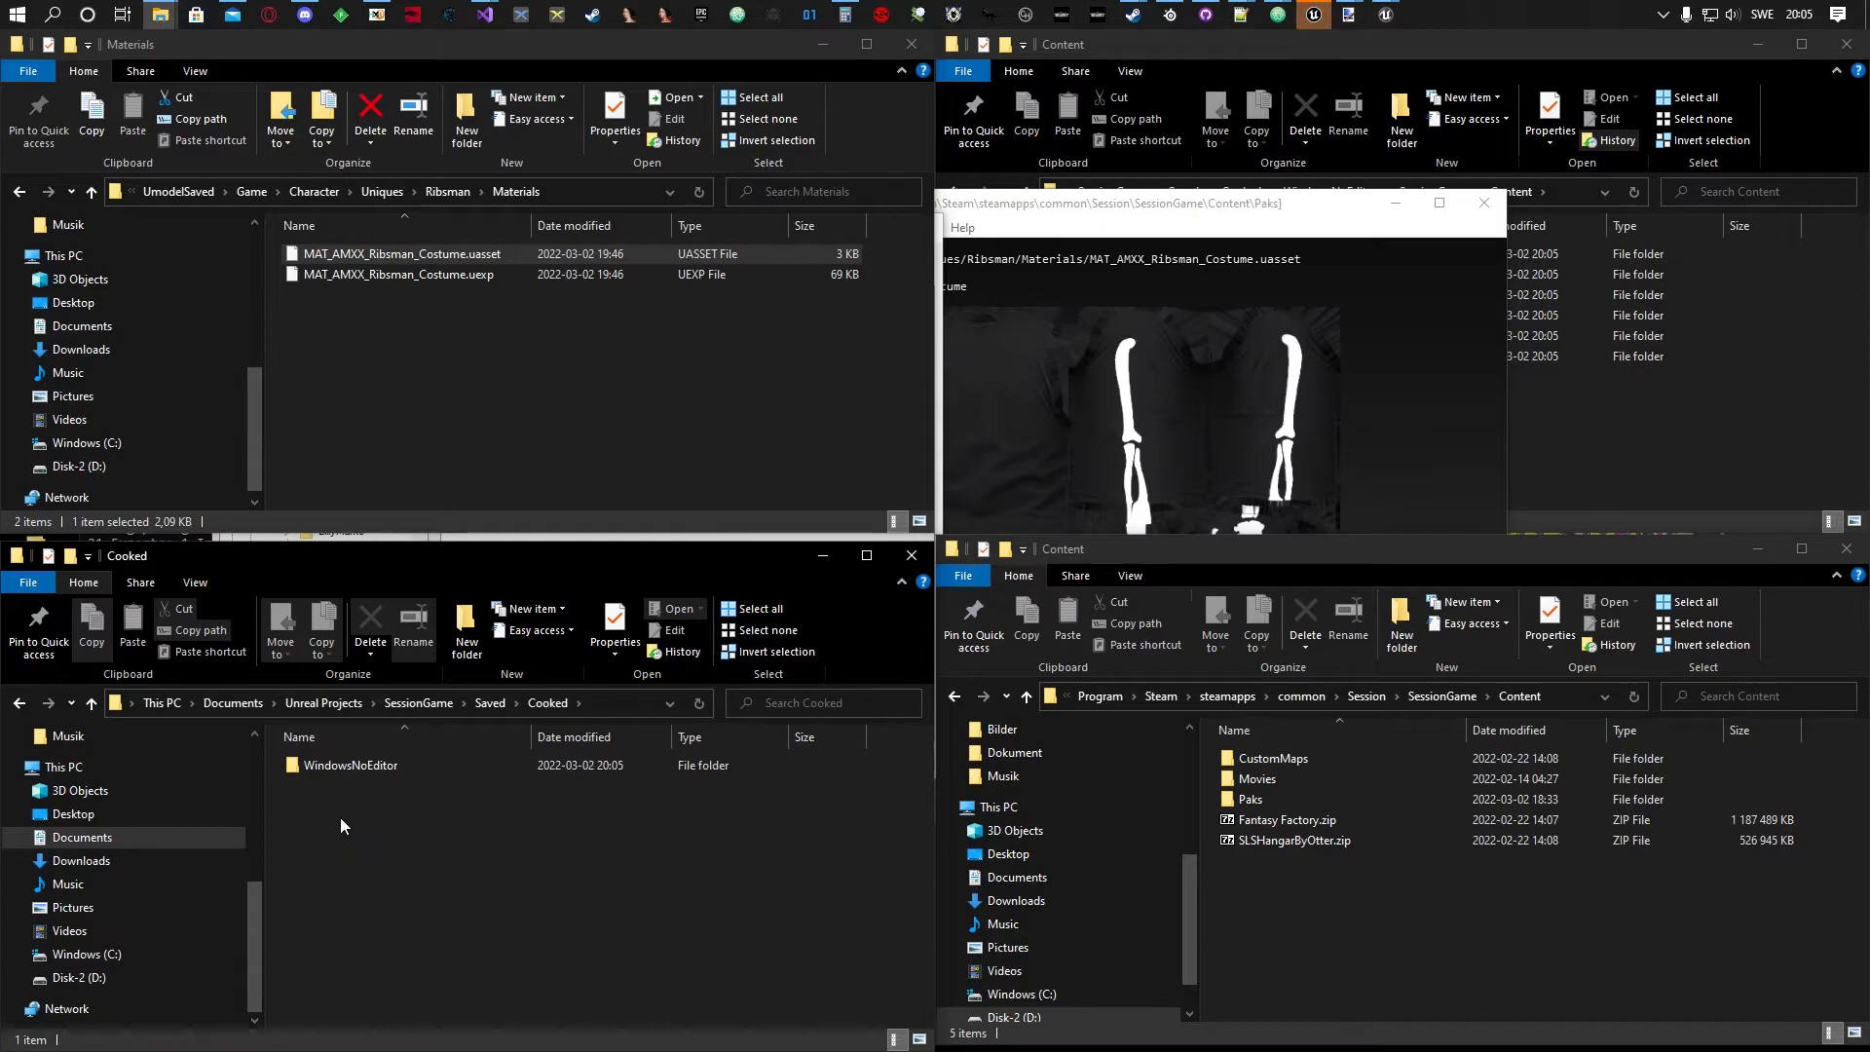
double_click(361, 767)
double_click(349, 782)
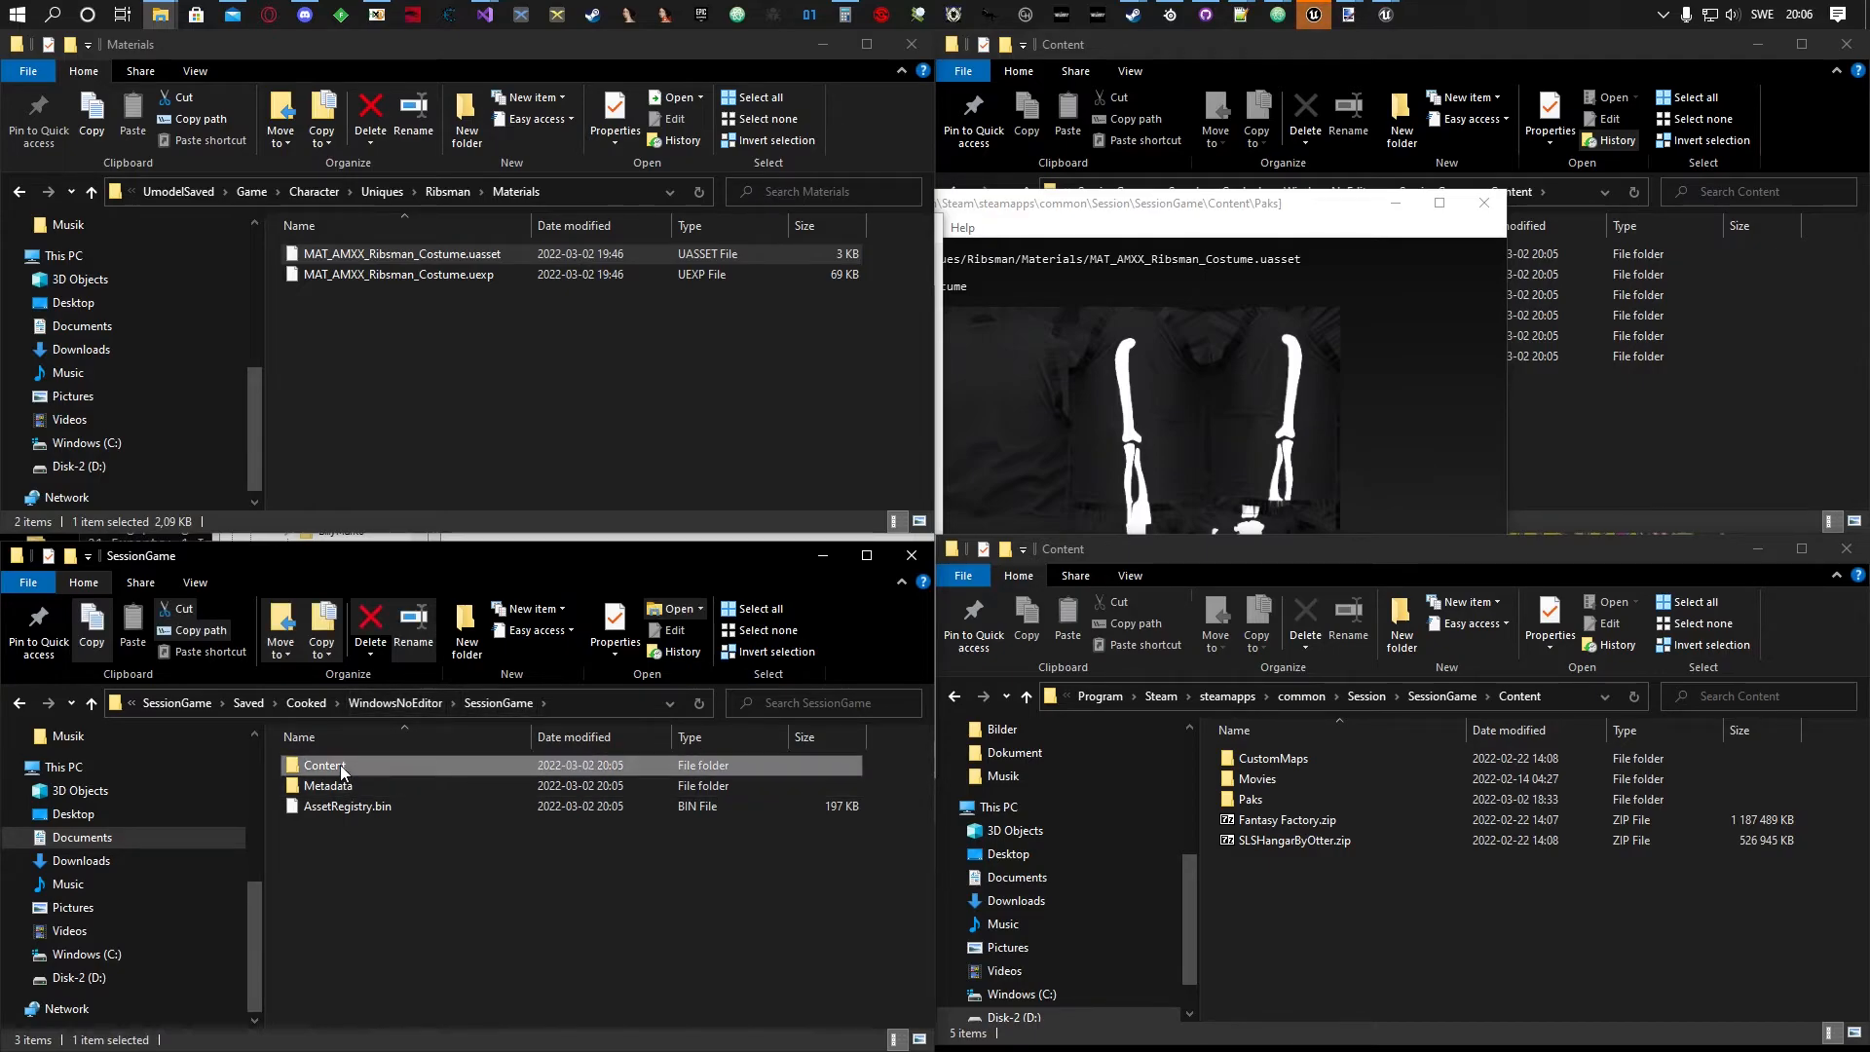
double_click(341, 767)
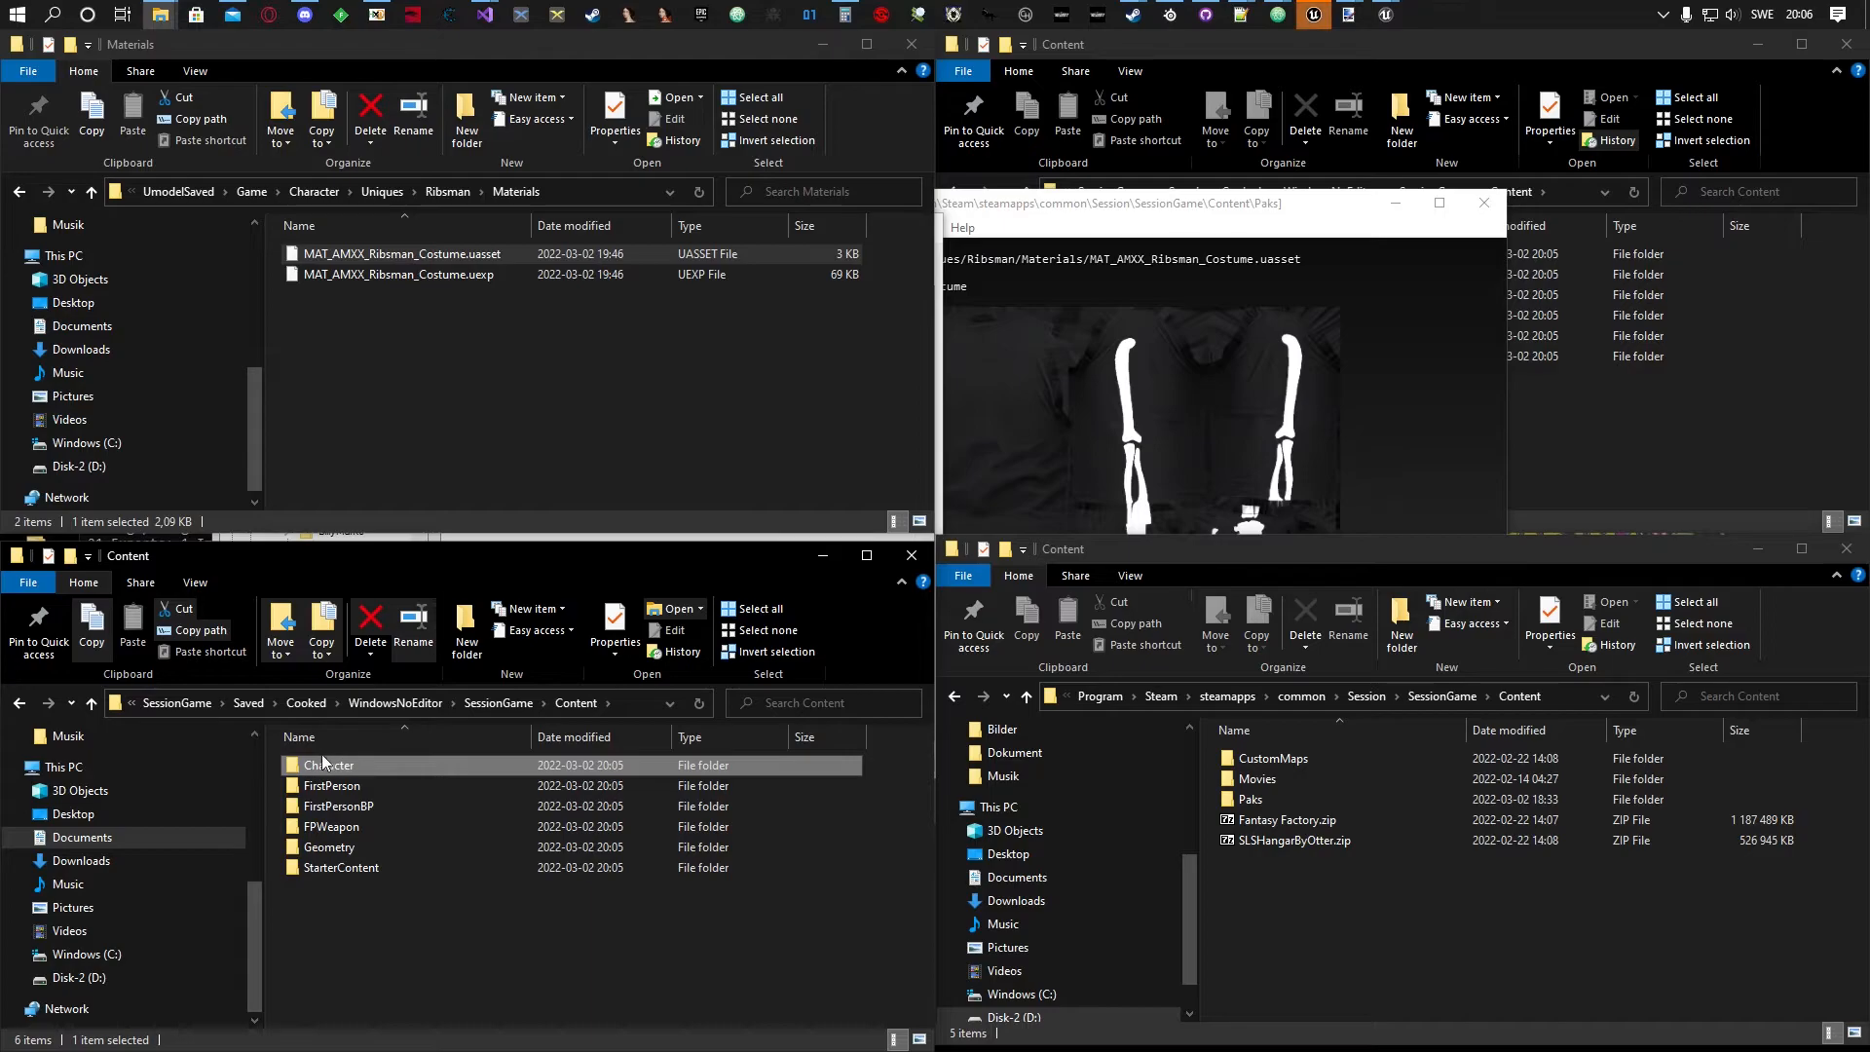
Copy the cooked Character folder into the Session game's SessionGame\Content folder.
key(ctrl+c)
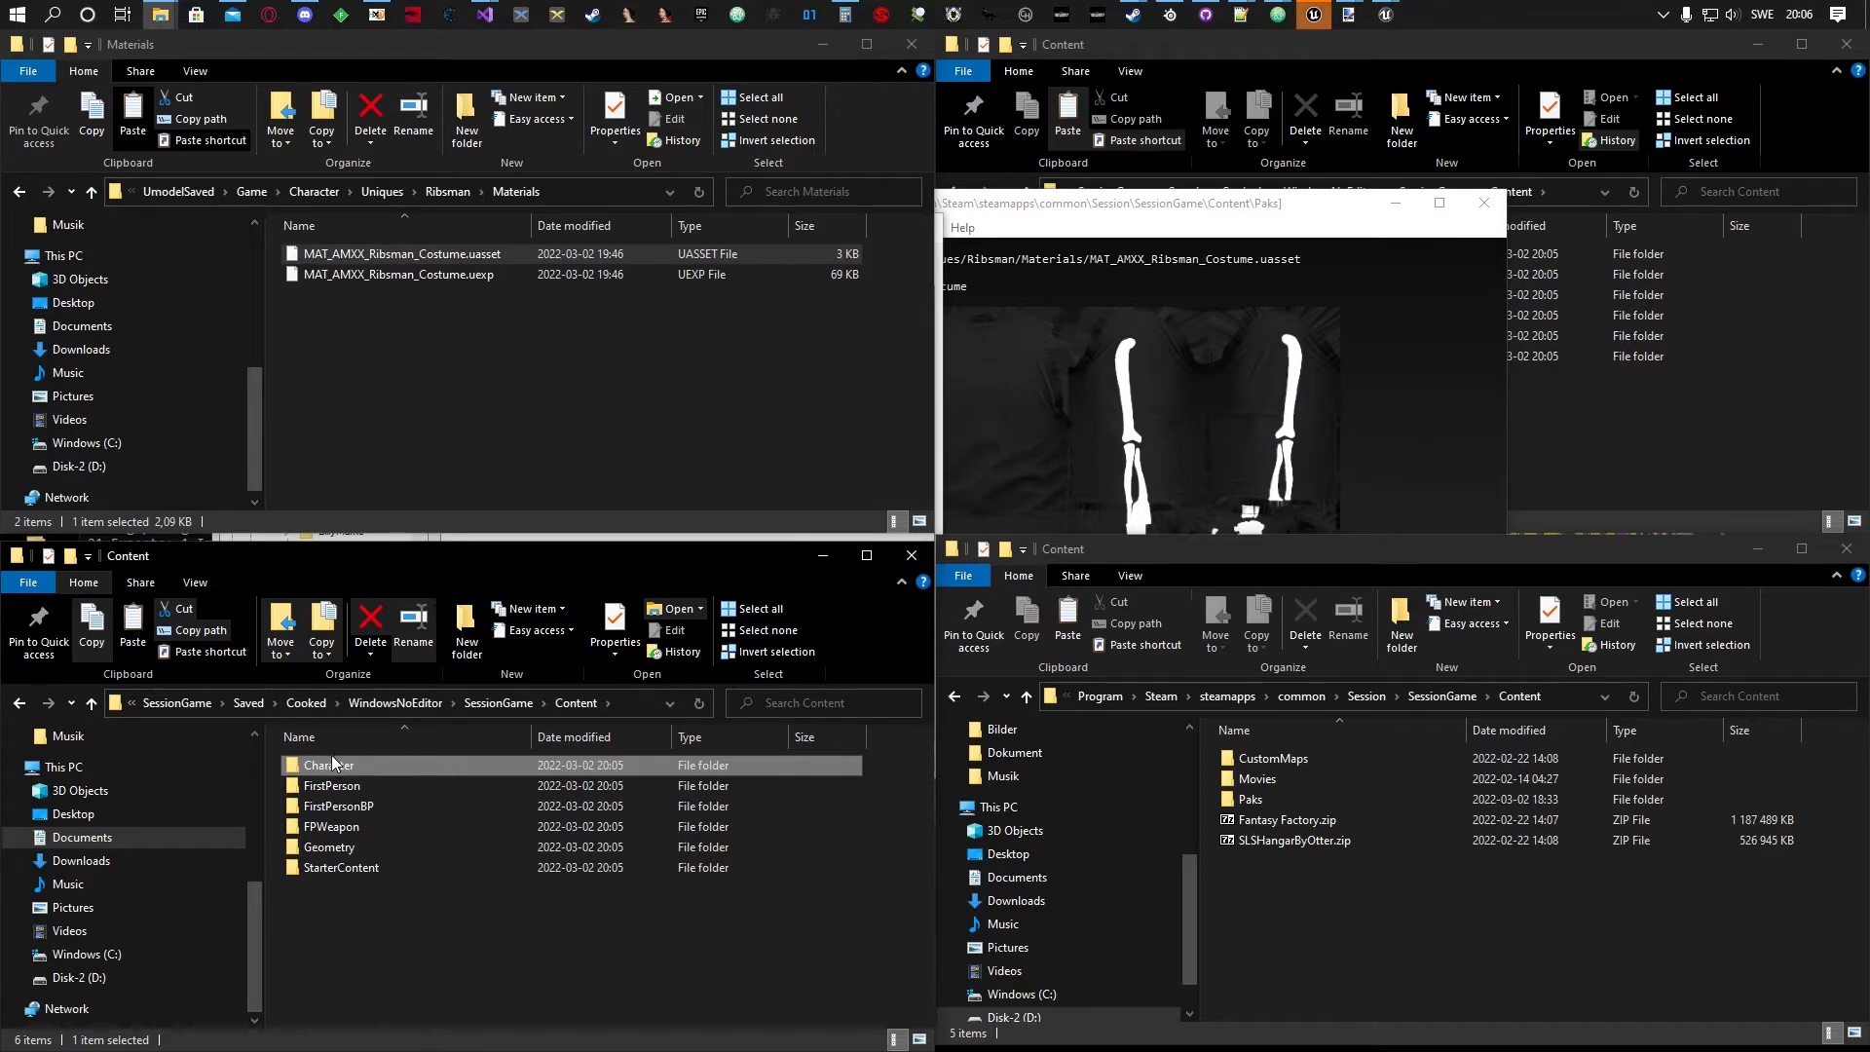
click(1296, 926)
key(ctrl+v)
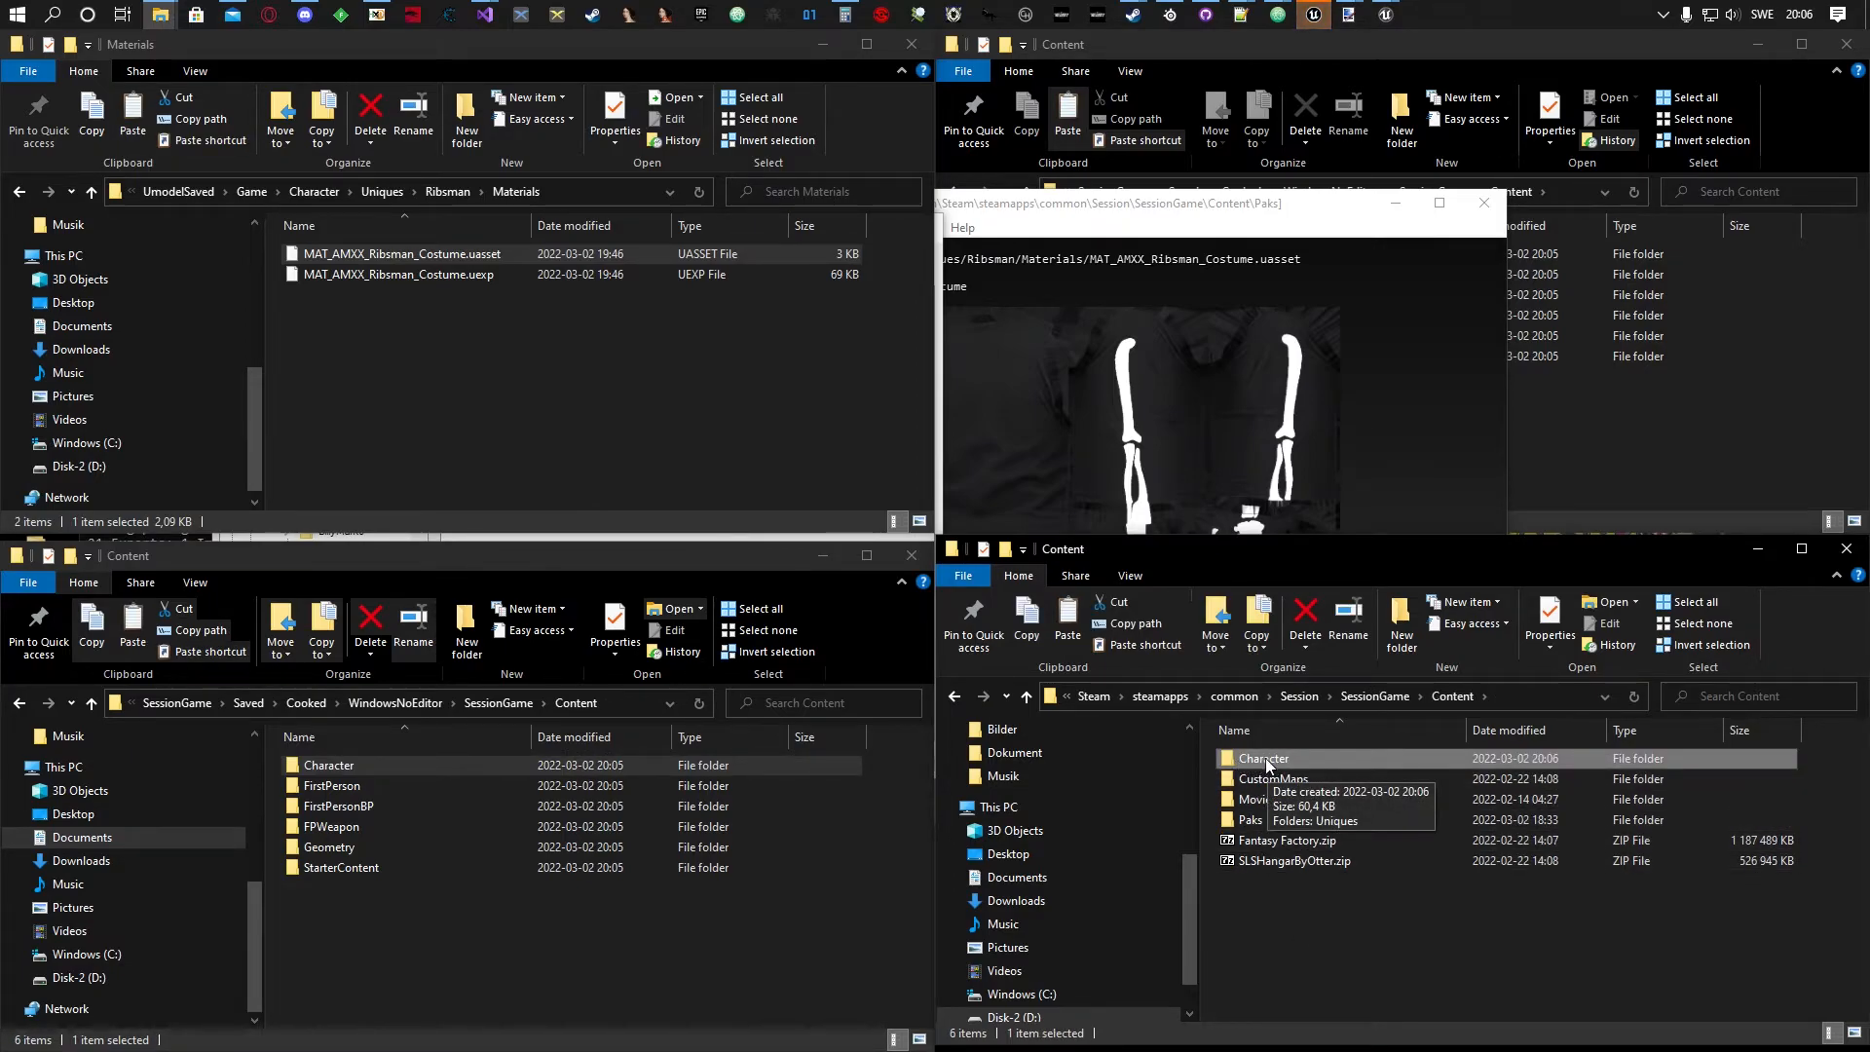
Check the copied material files in the game's Character\Uniques\Ribsman\Materials folder, widening the Name column.
double_click(1263, 757)
double_click(1254, 760)
double_click(1255, 760)
double_click(1255, 760)
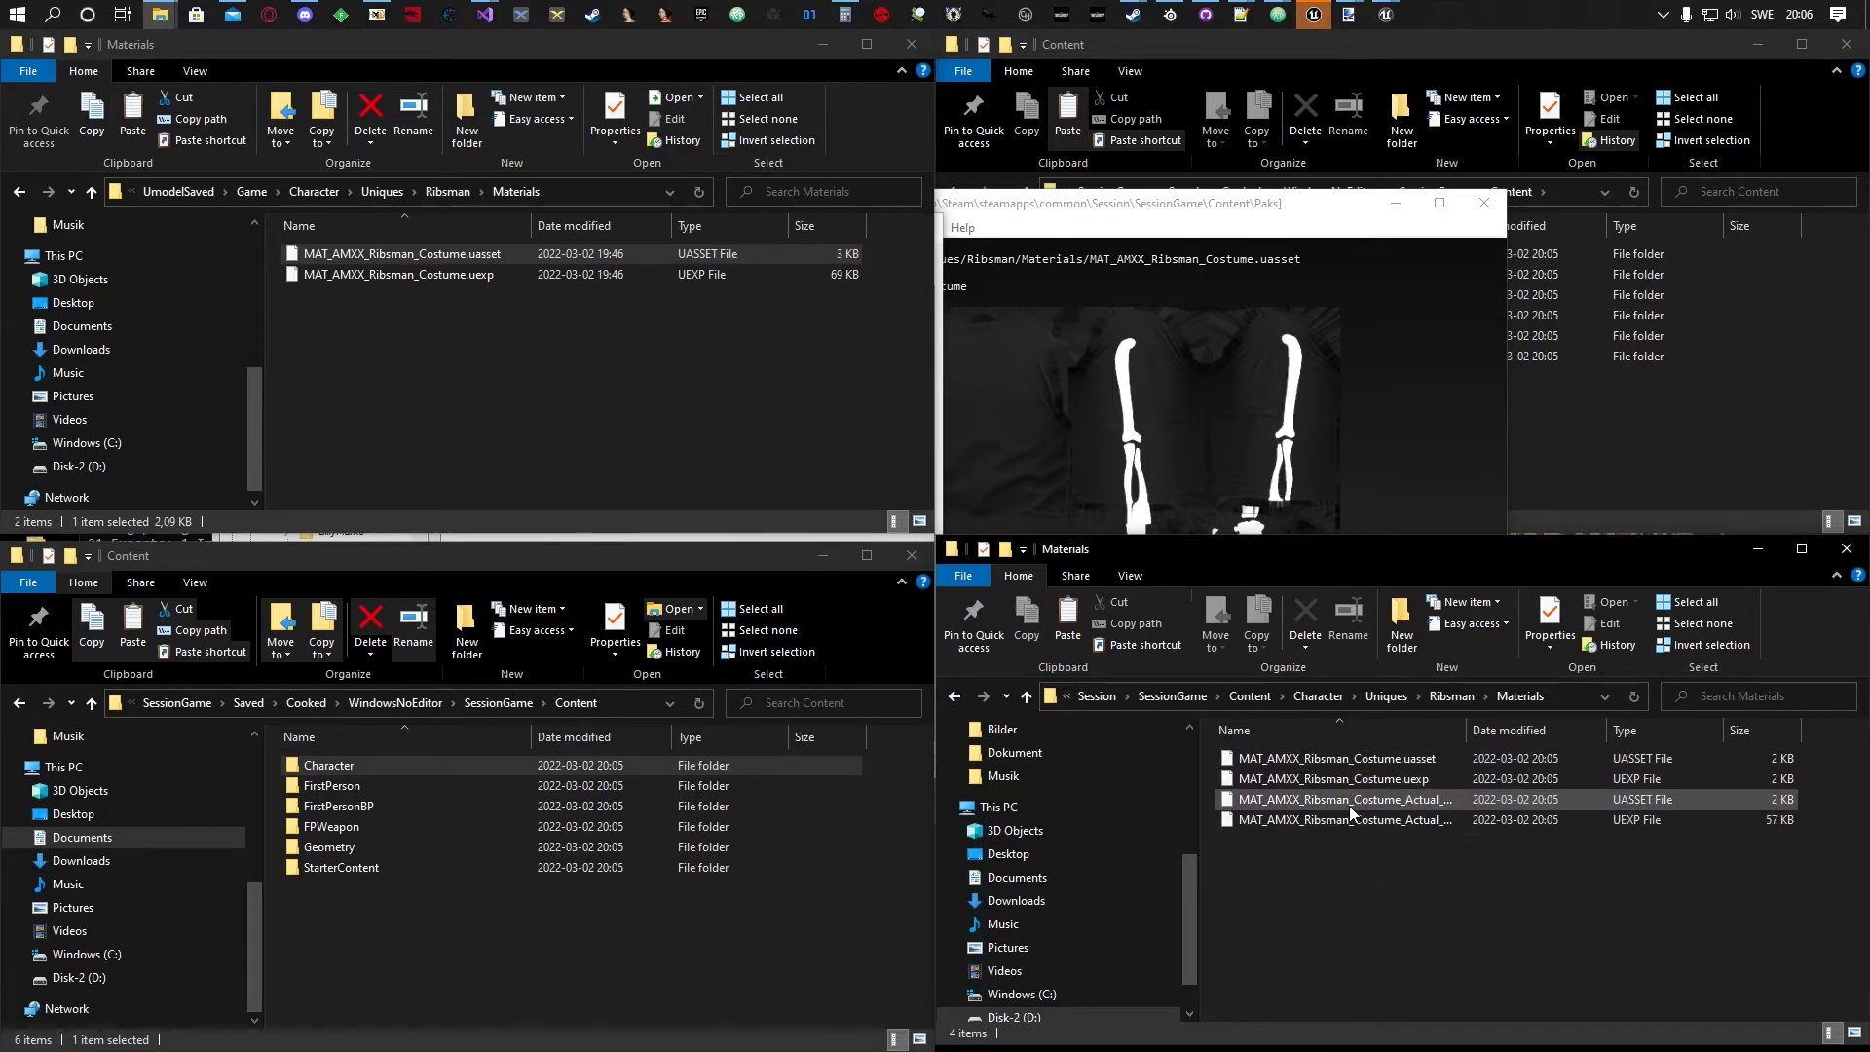
mouse_move(1466, 729)
mouse_down()
mouse_move(1582, 720)
mouse_move(1478, 729)
mouse_up()
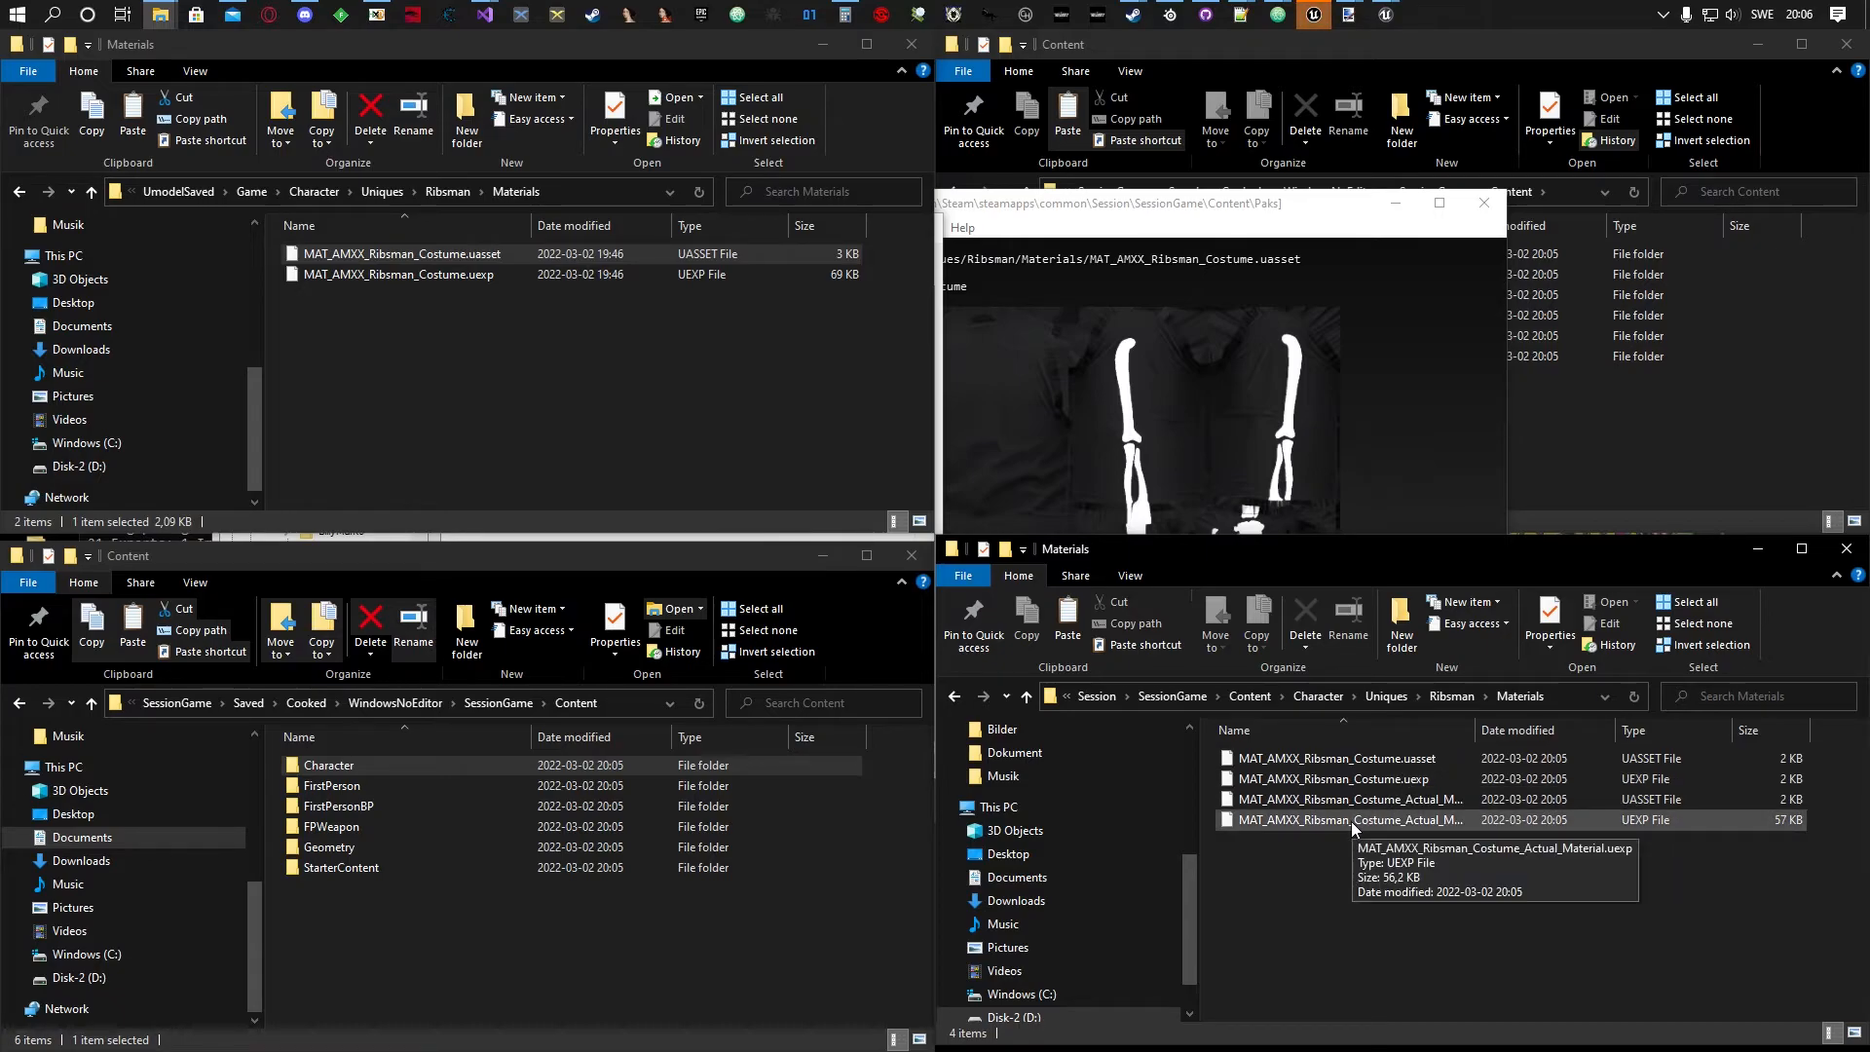
Launch the Session game and continue past the pre-release notice to test the costume material.
click(876, 11)
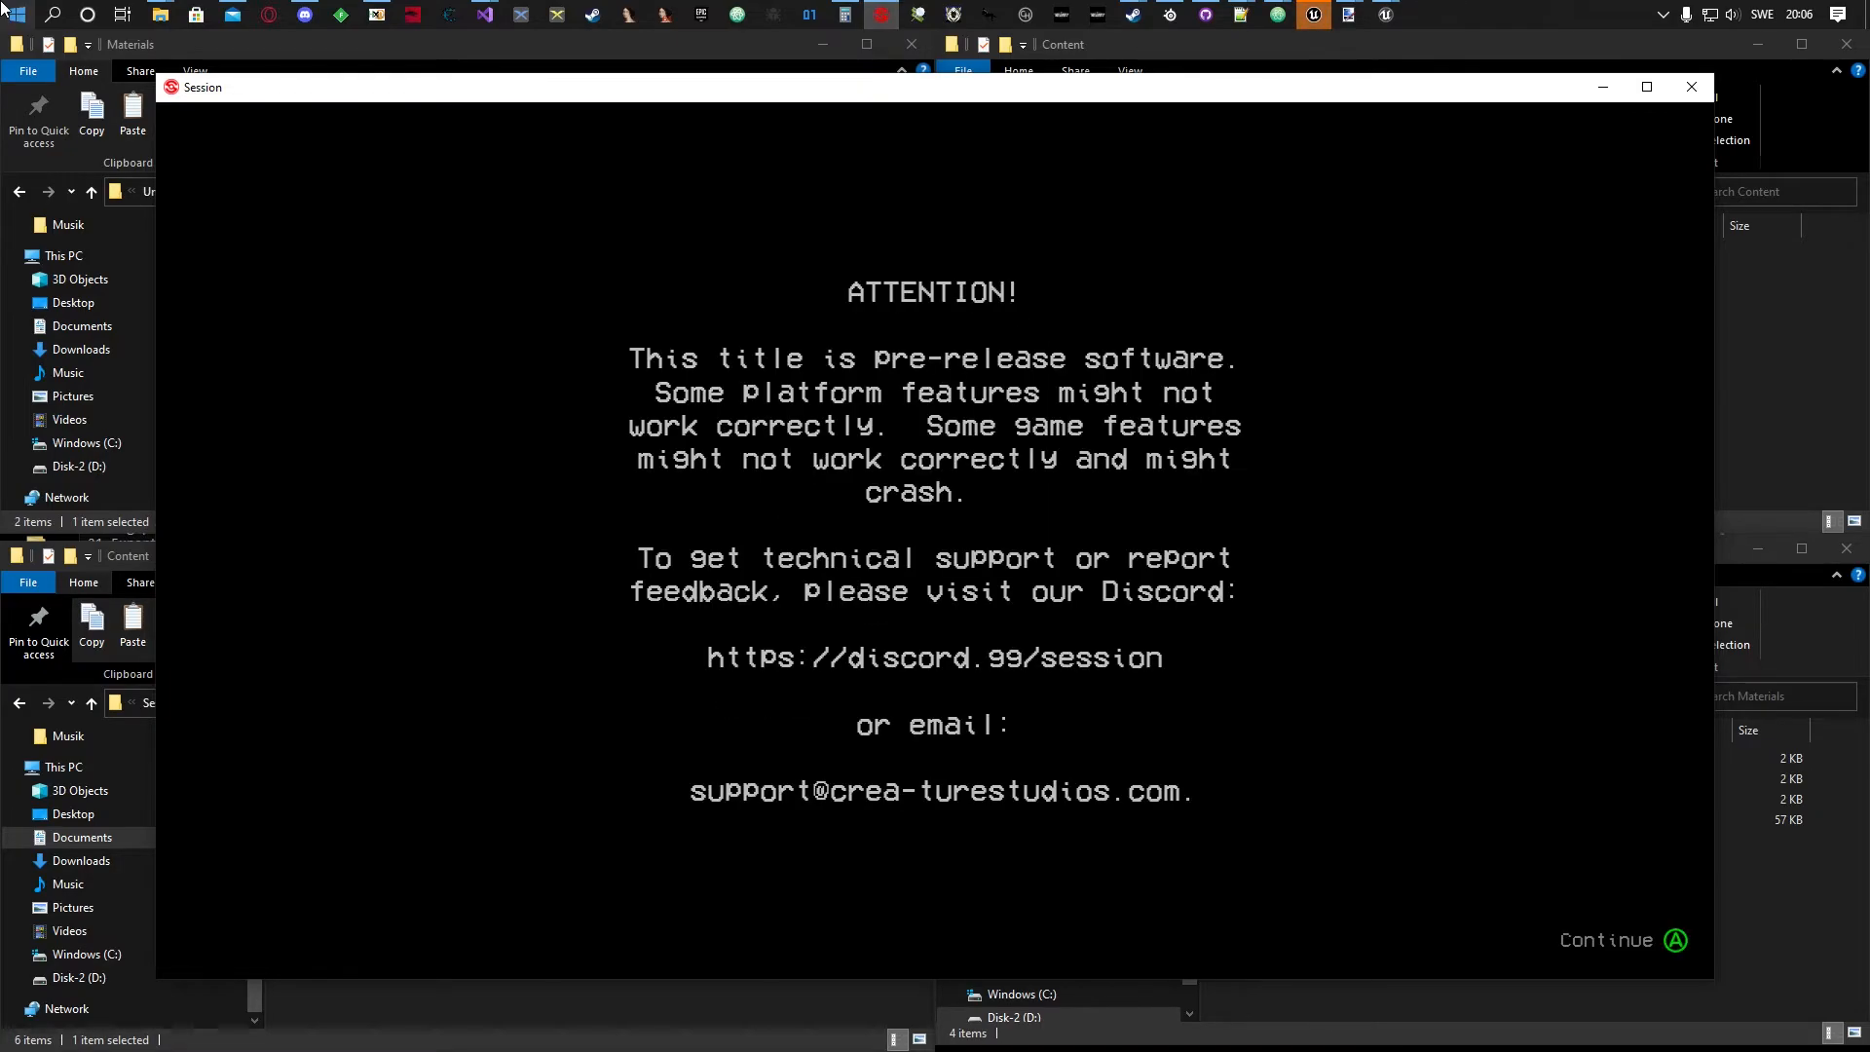
key(Return)
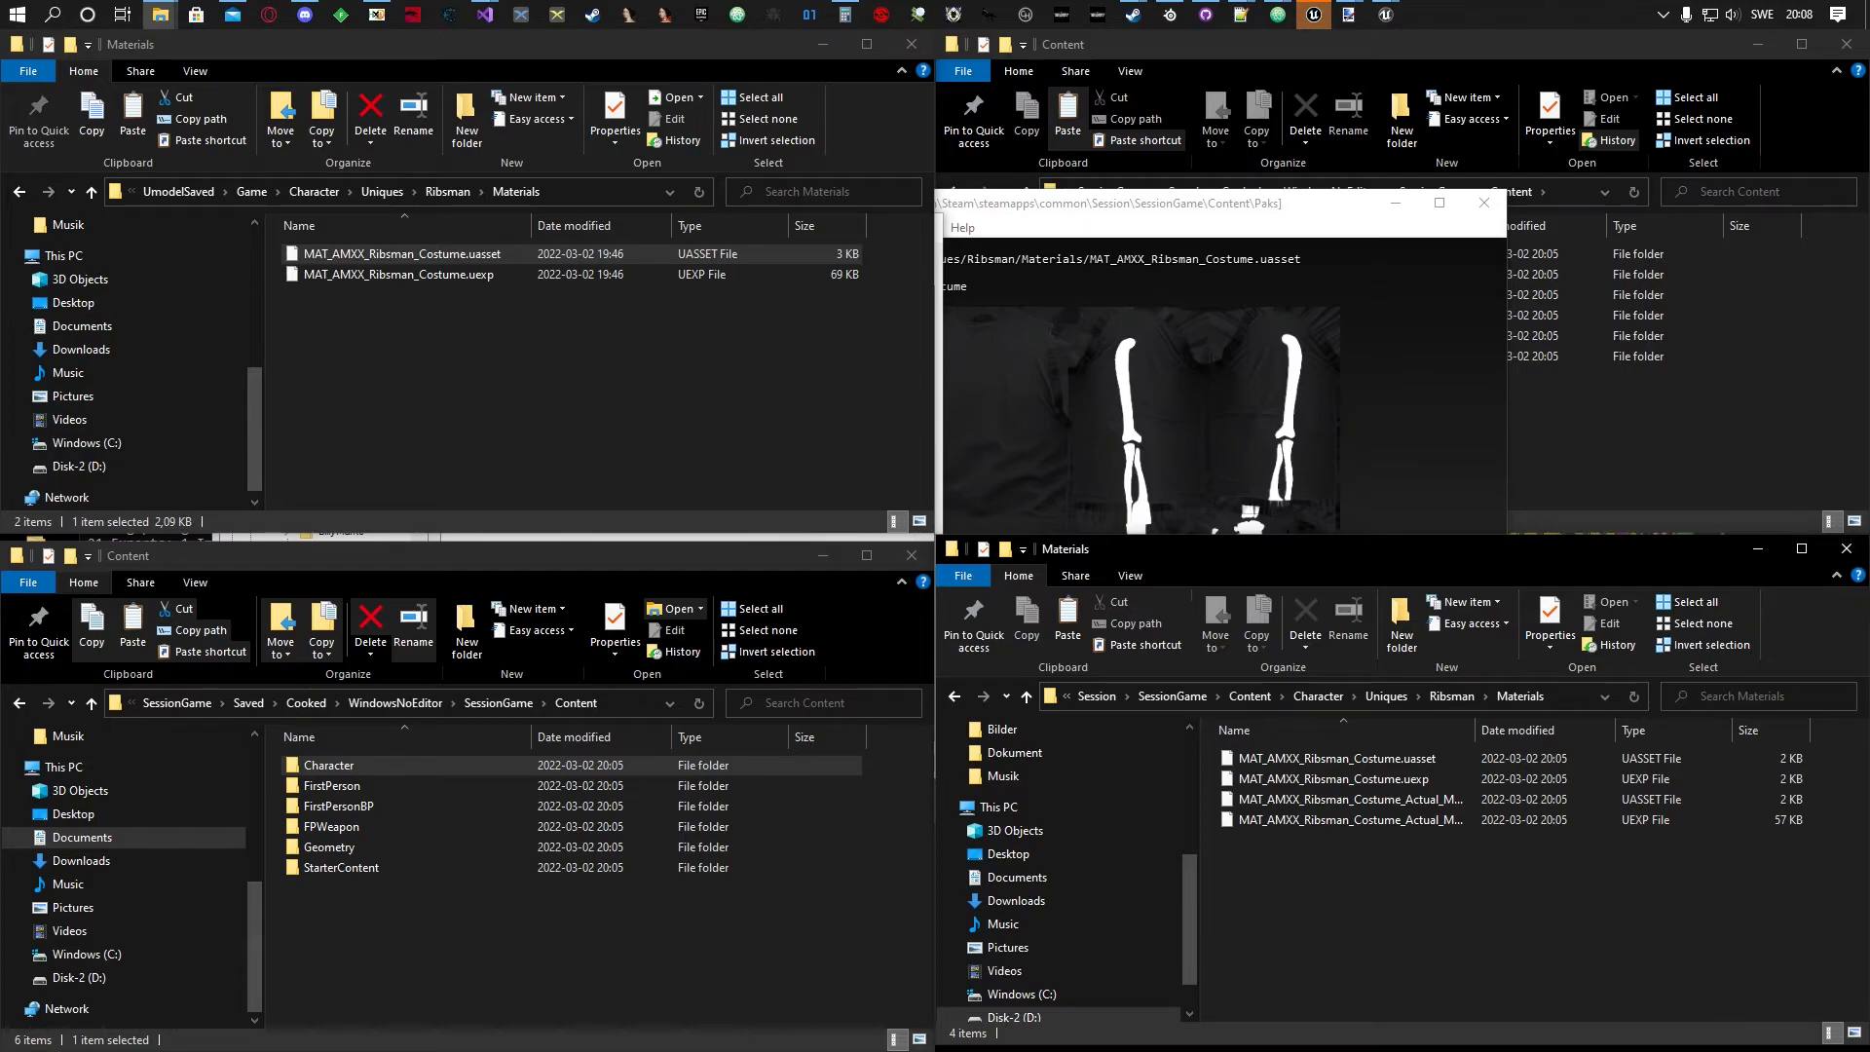
Switch to Unreal Editor and examine the Ribsman costume's material instance and its parent material in the Materials folder.
click(1312, 15)
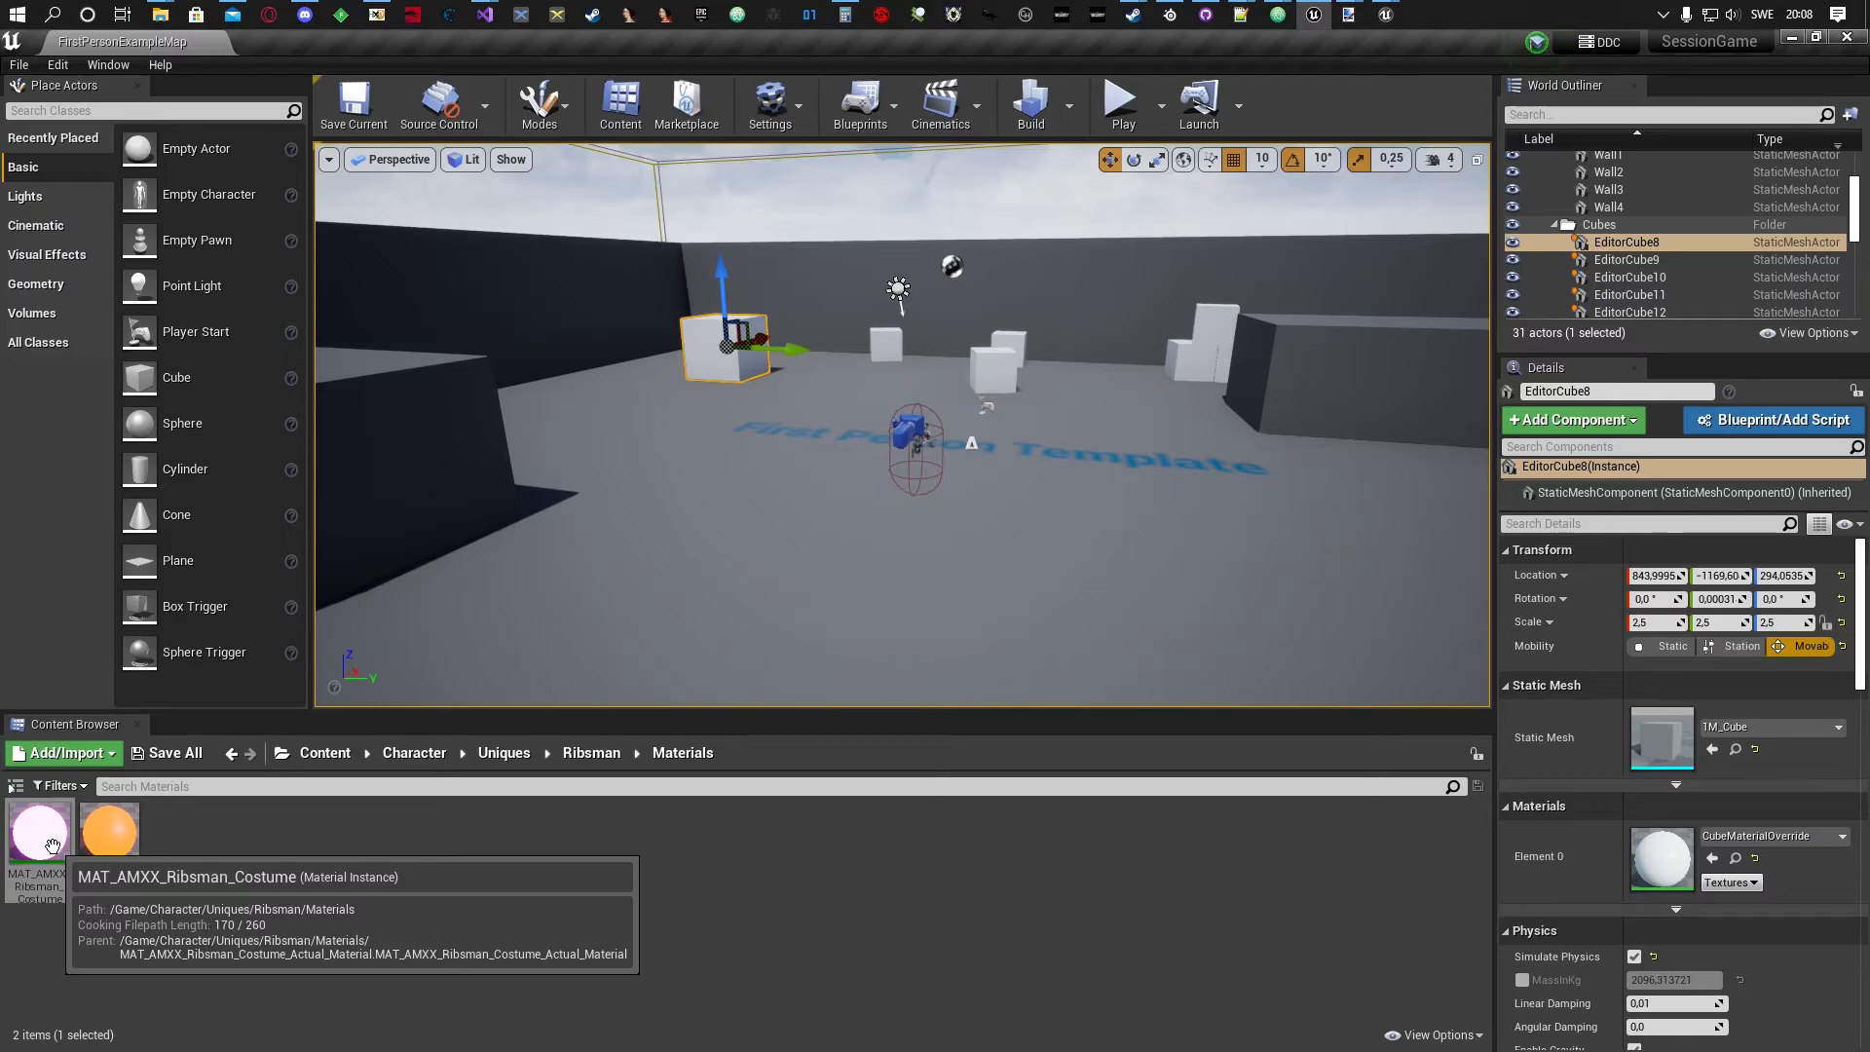
click(124, 844)
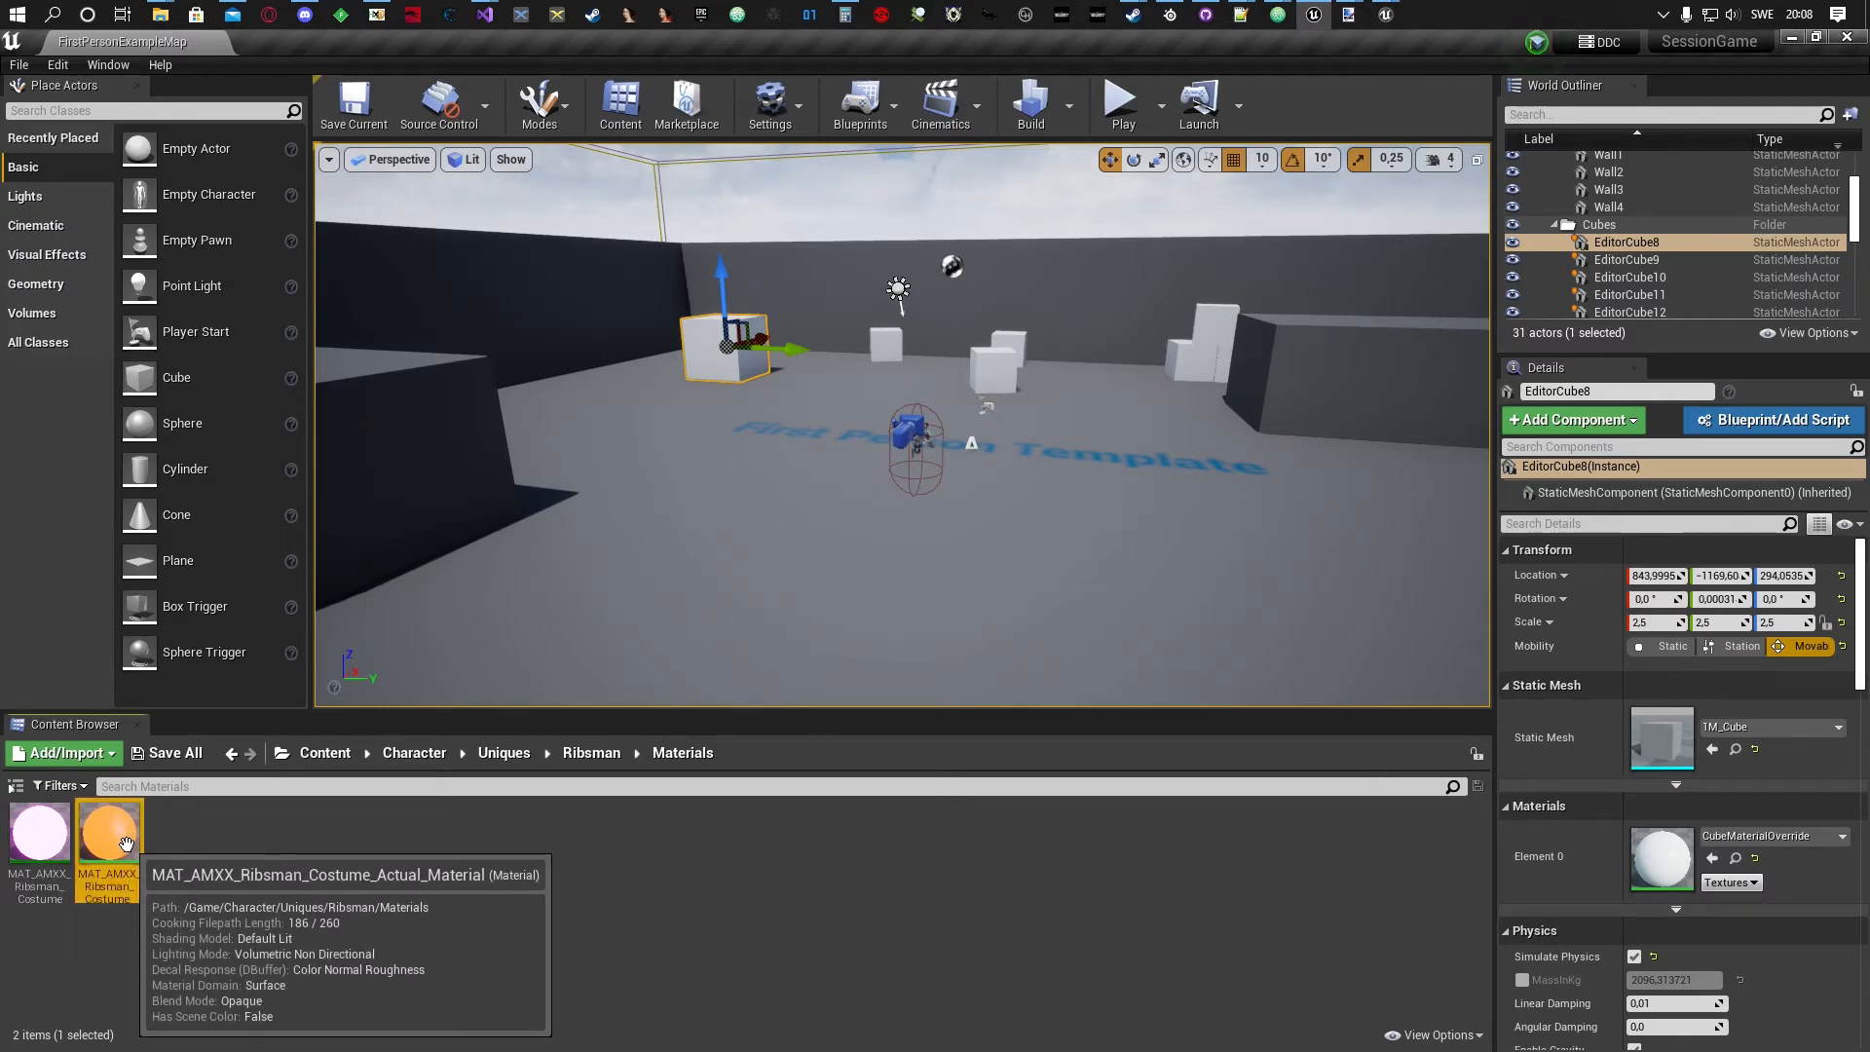
click(42, 854)
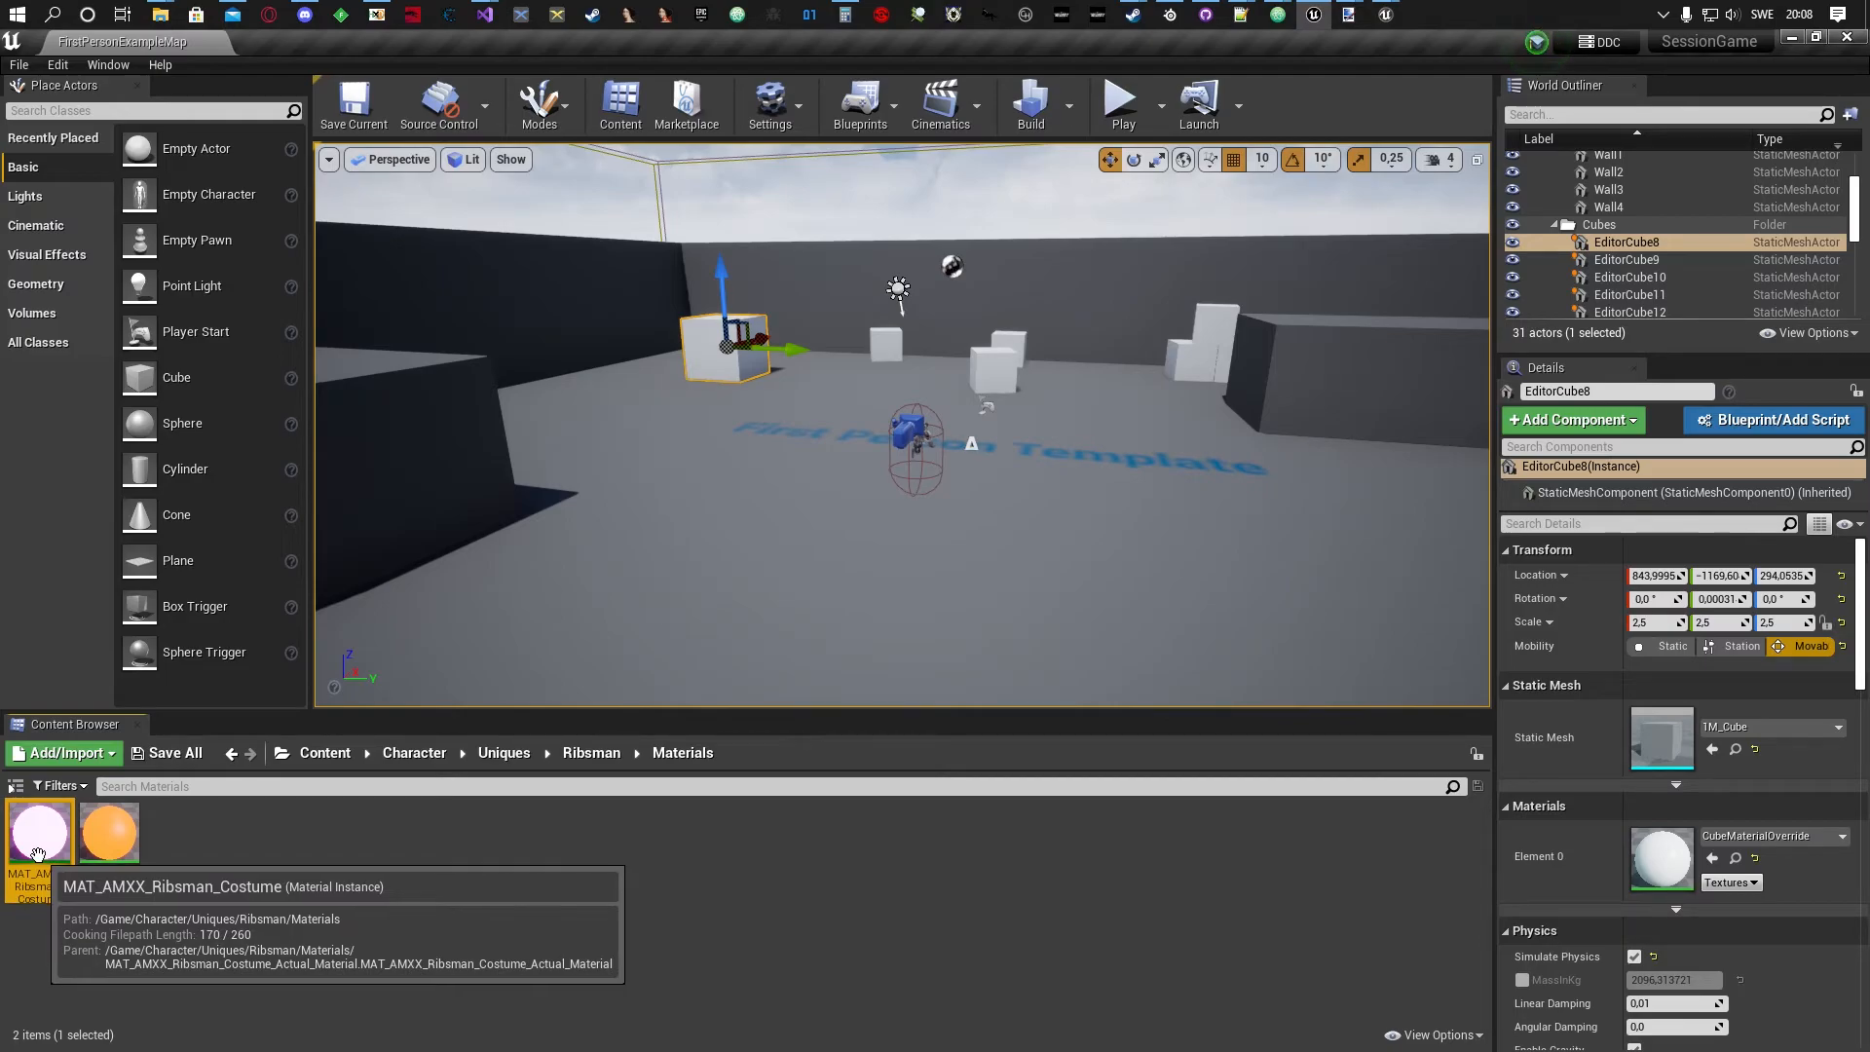
click(129, 836)
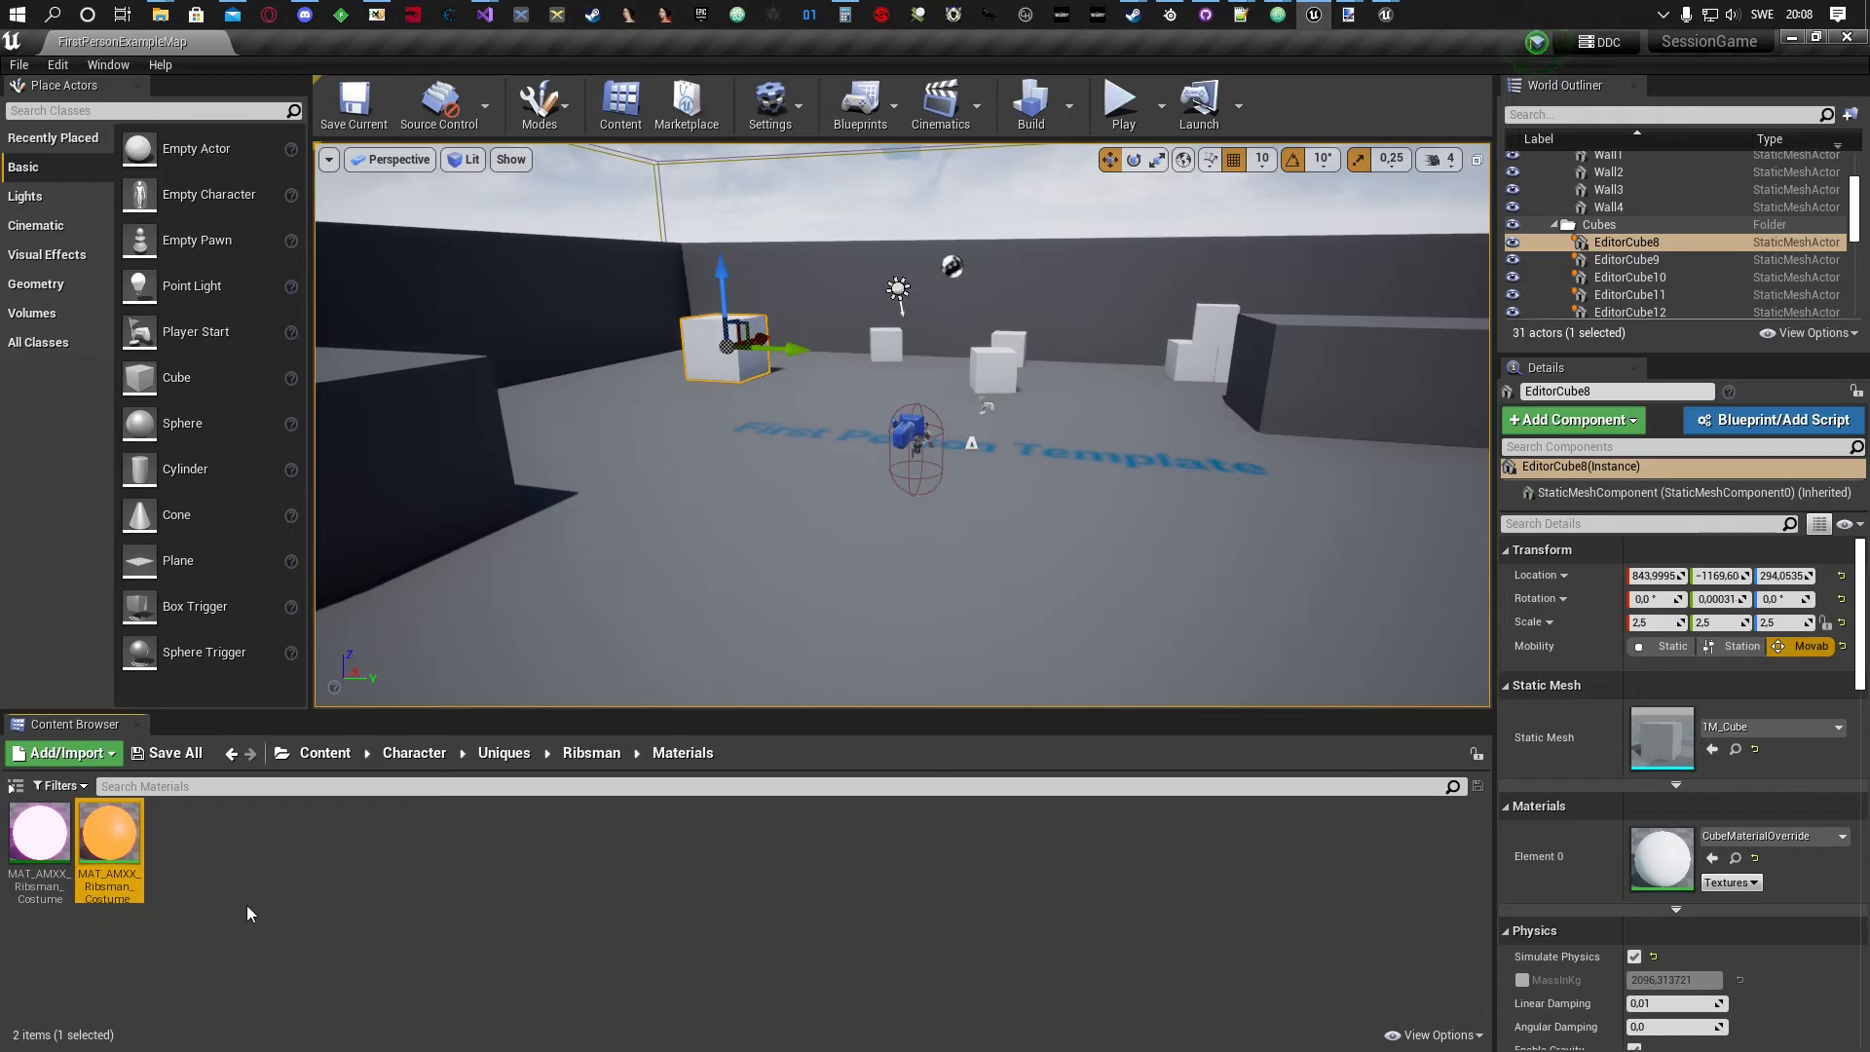
click(68, 837)
click(103, 840)
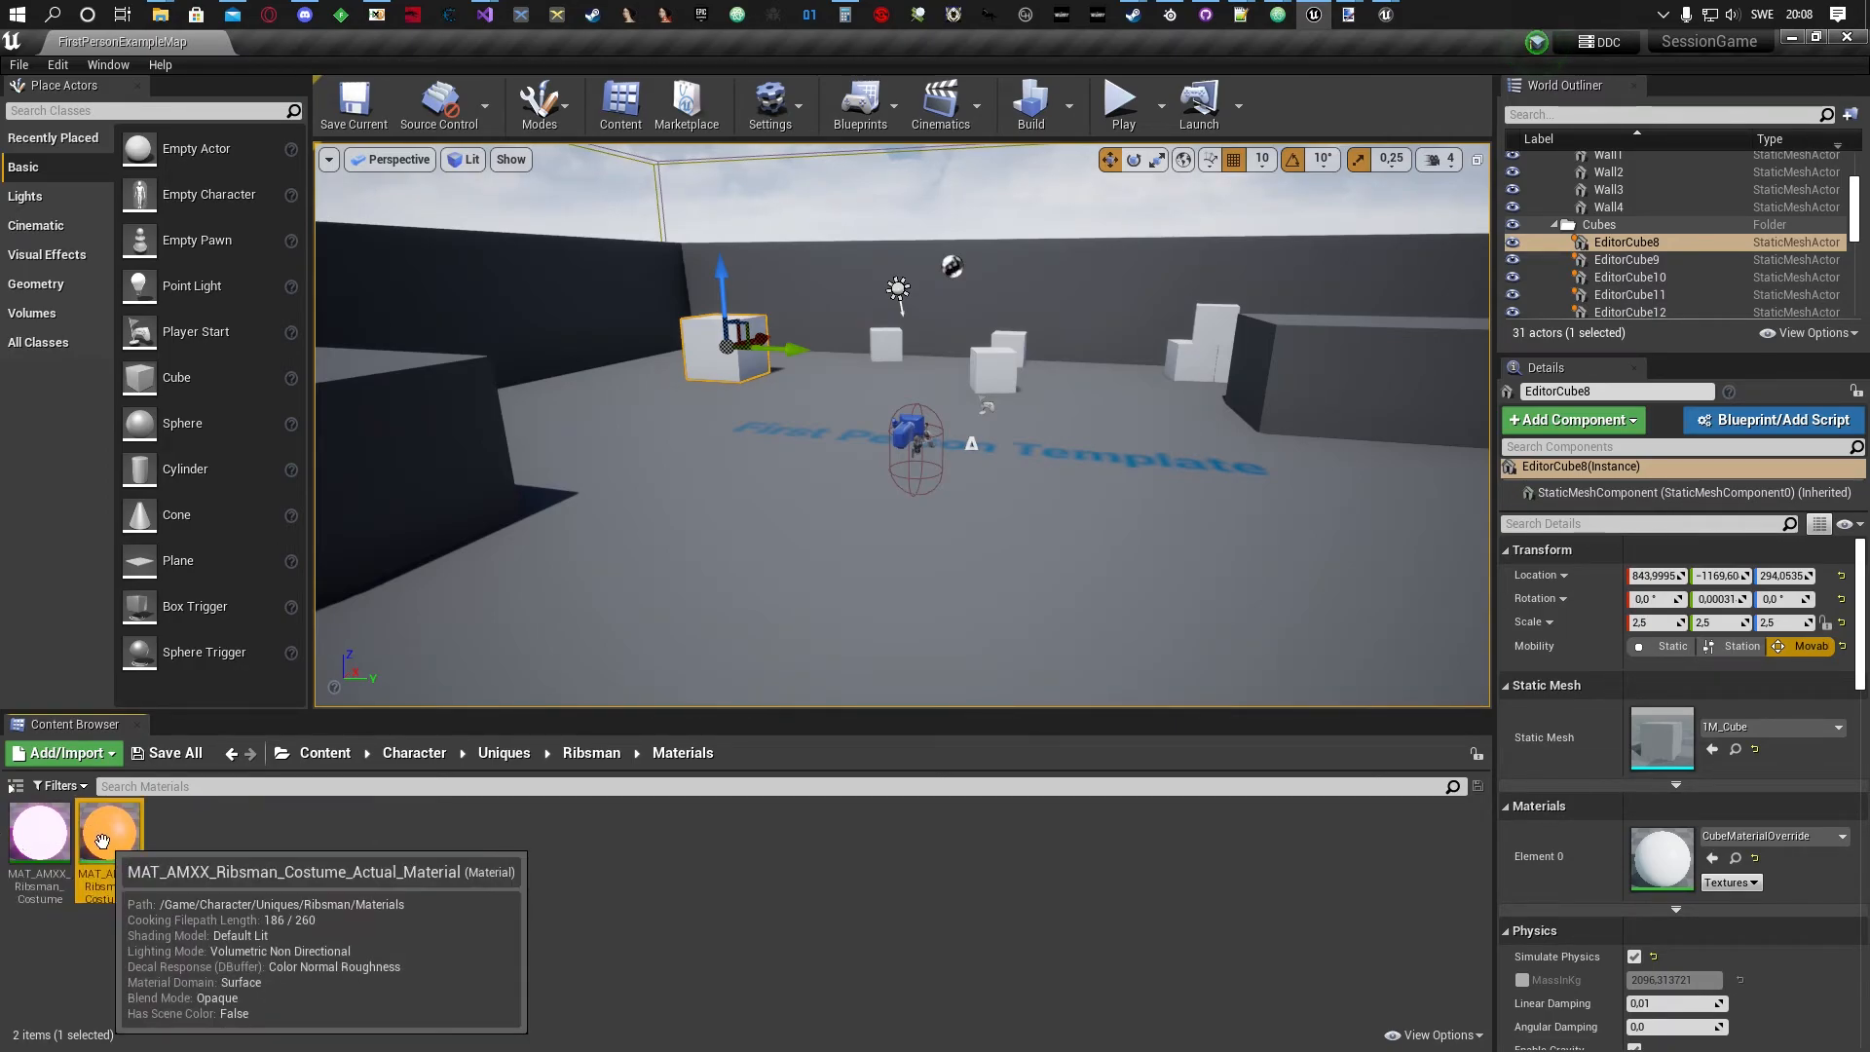
click(37, 837)
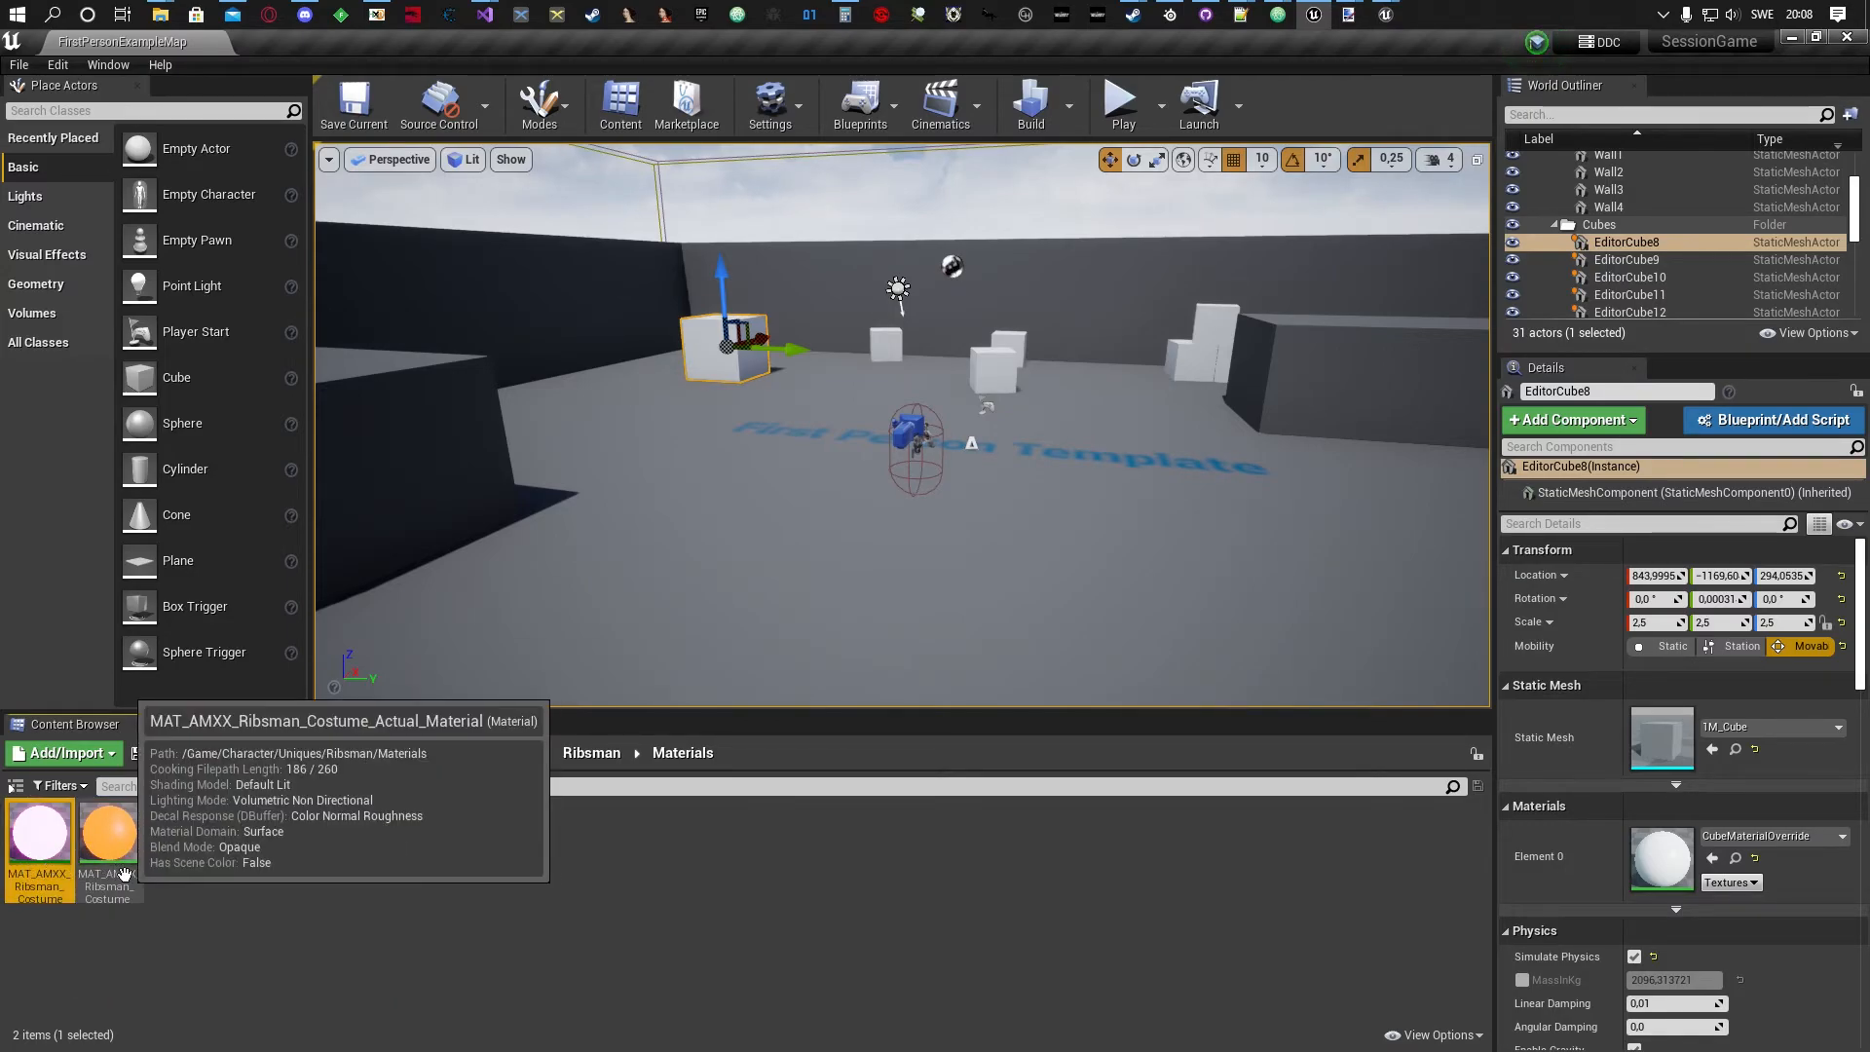
click(124, 873)
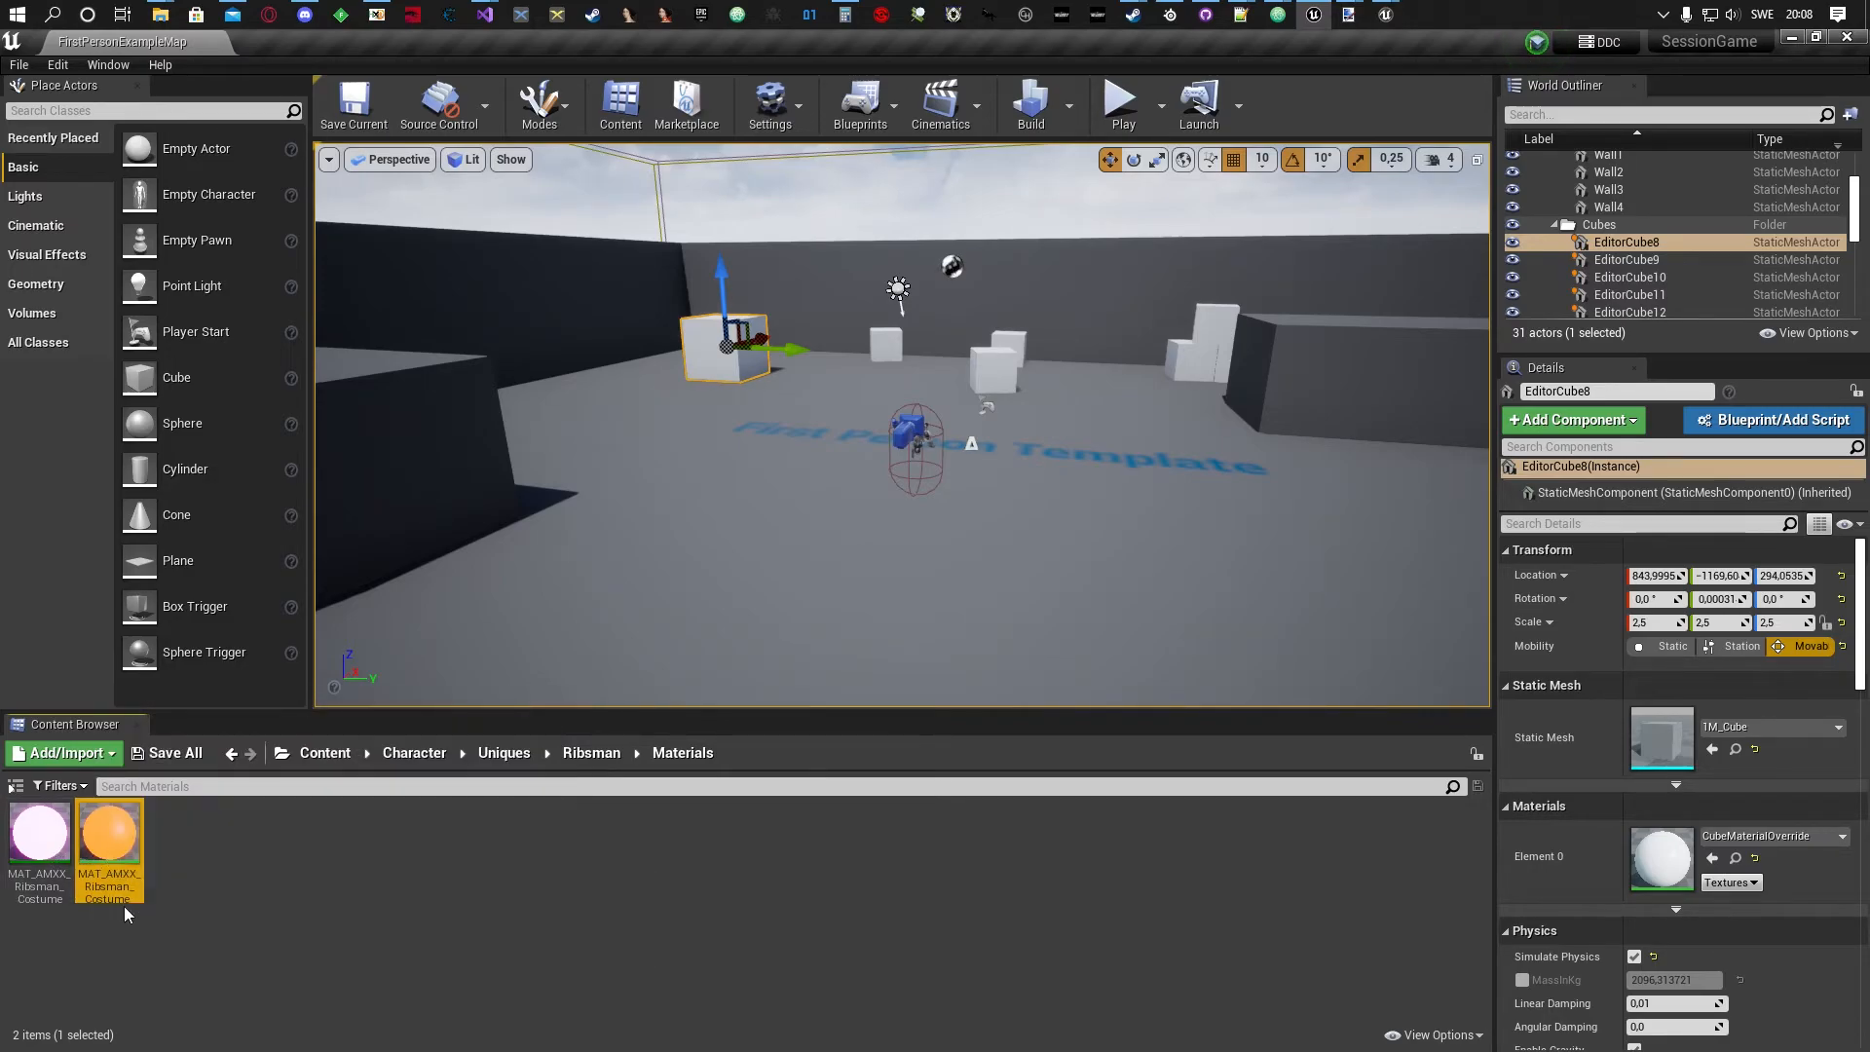
Rename the parent material MAT_AMXX_Ribsman_Costume_Actual_Material to Hello and save all content.
click(117, 881)
text(Hello)
key(Return)
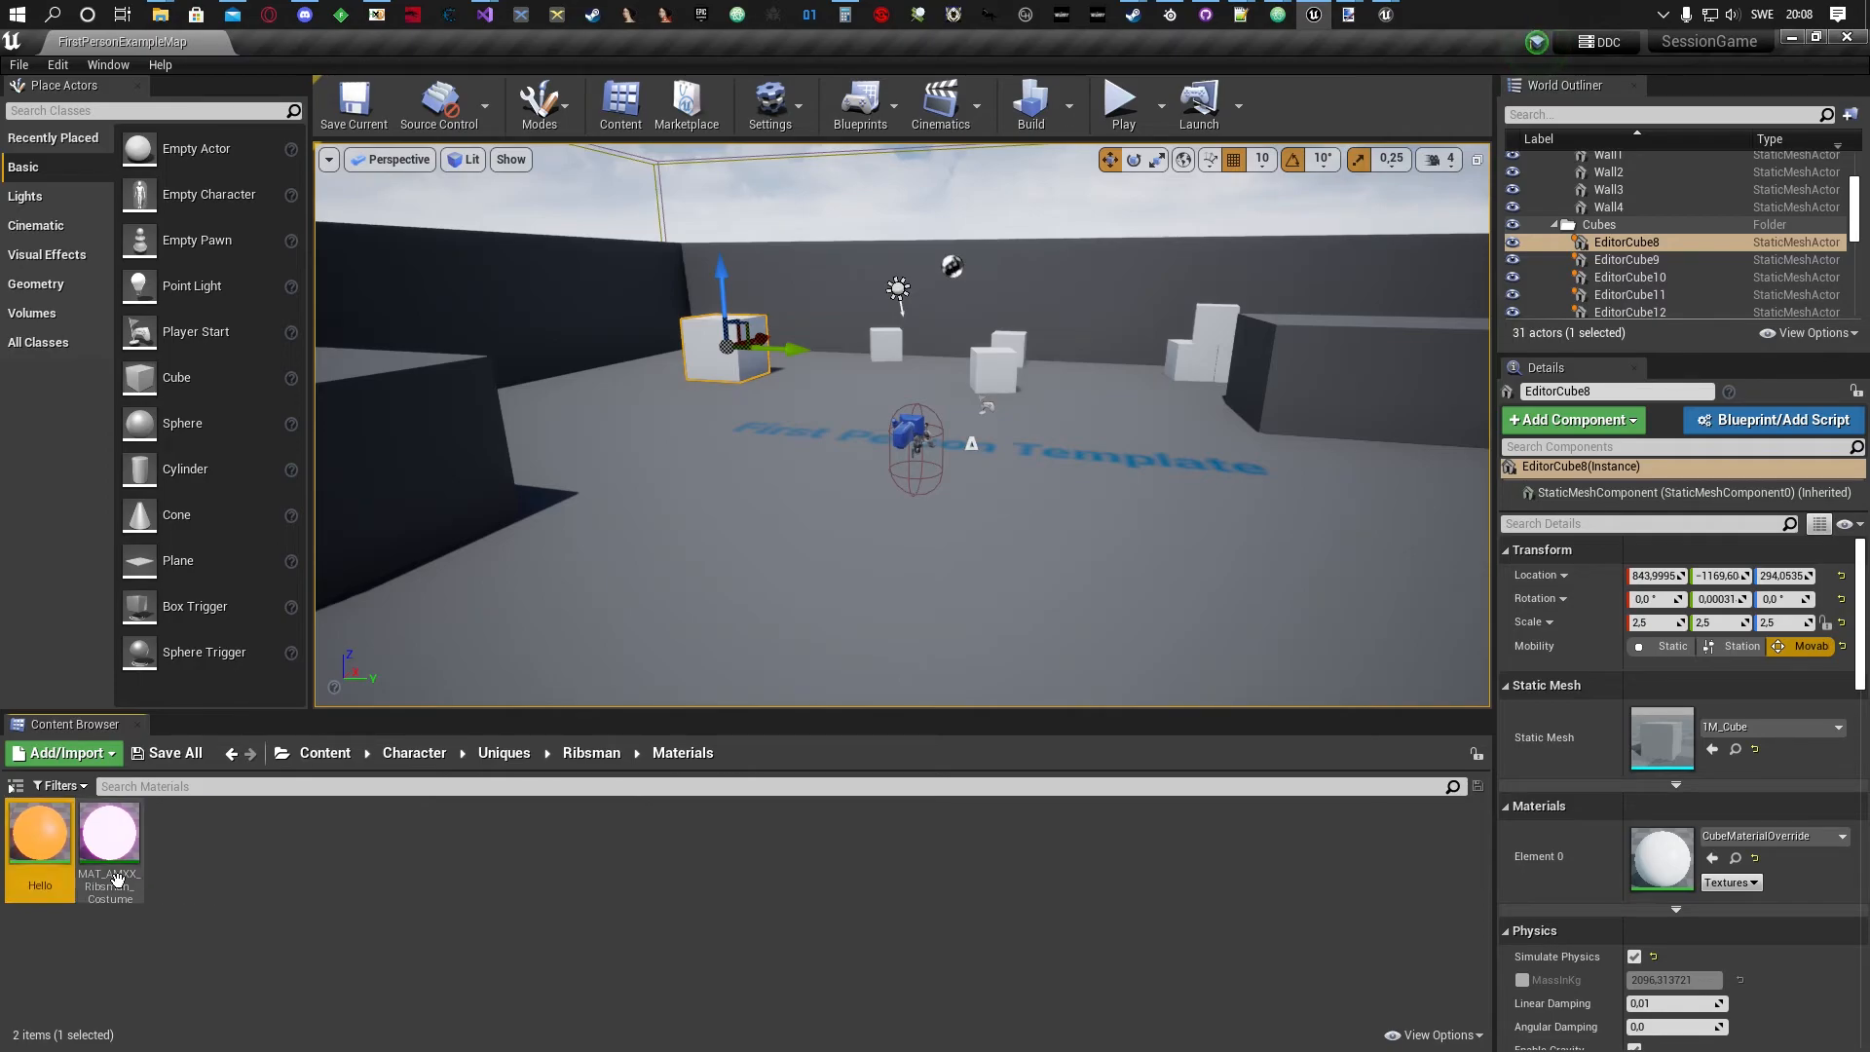
click(173, 753)
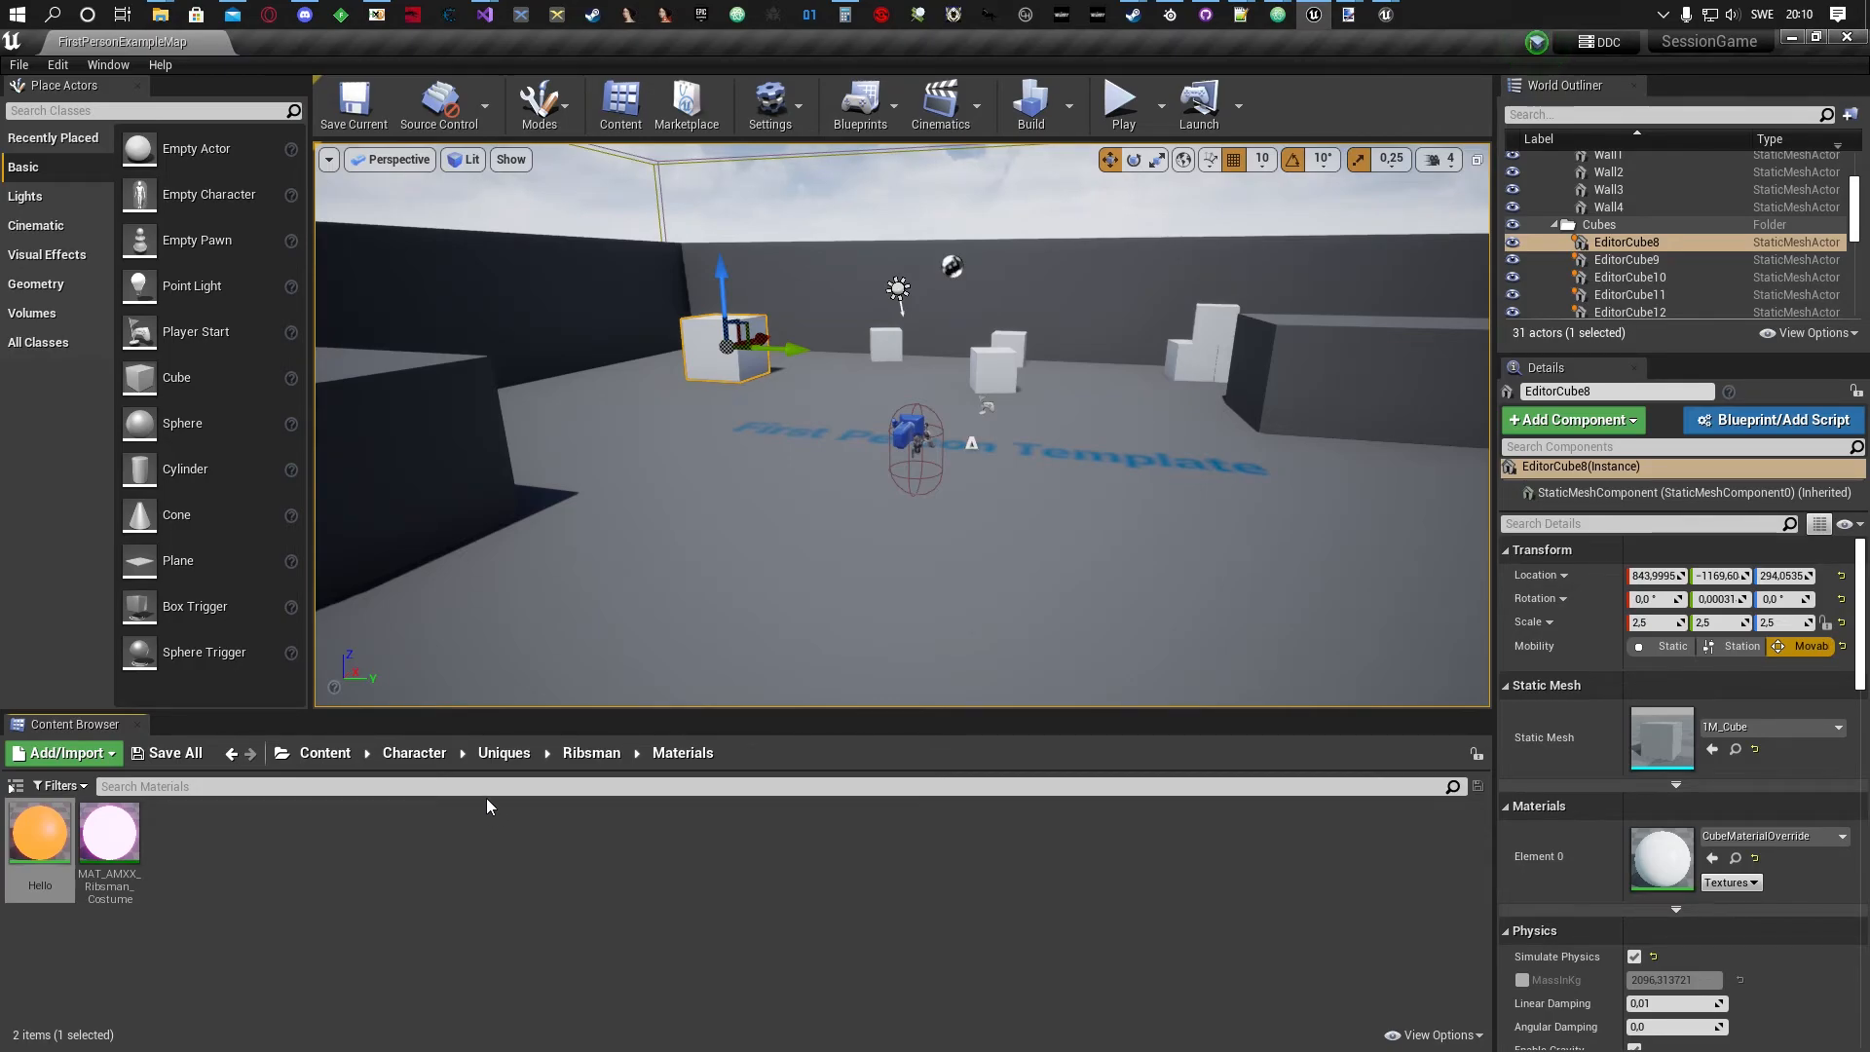
Go to the project's root Content folder, and switch back to File Explorer.
click(329, 756)
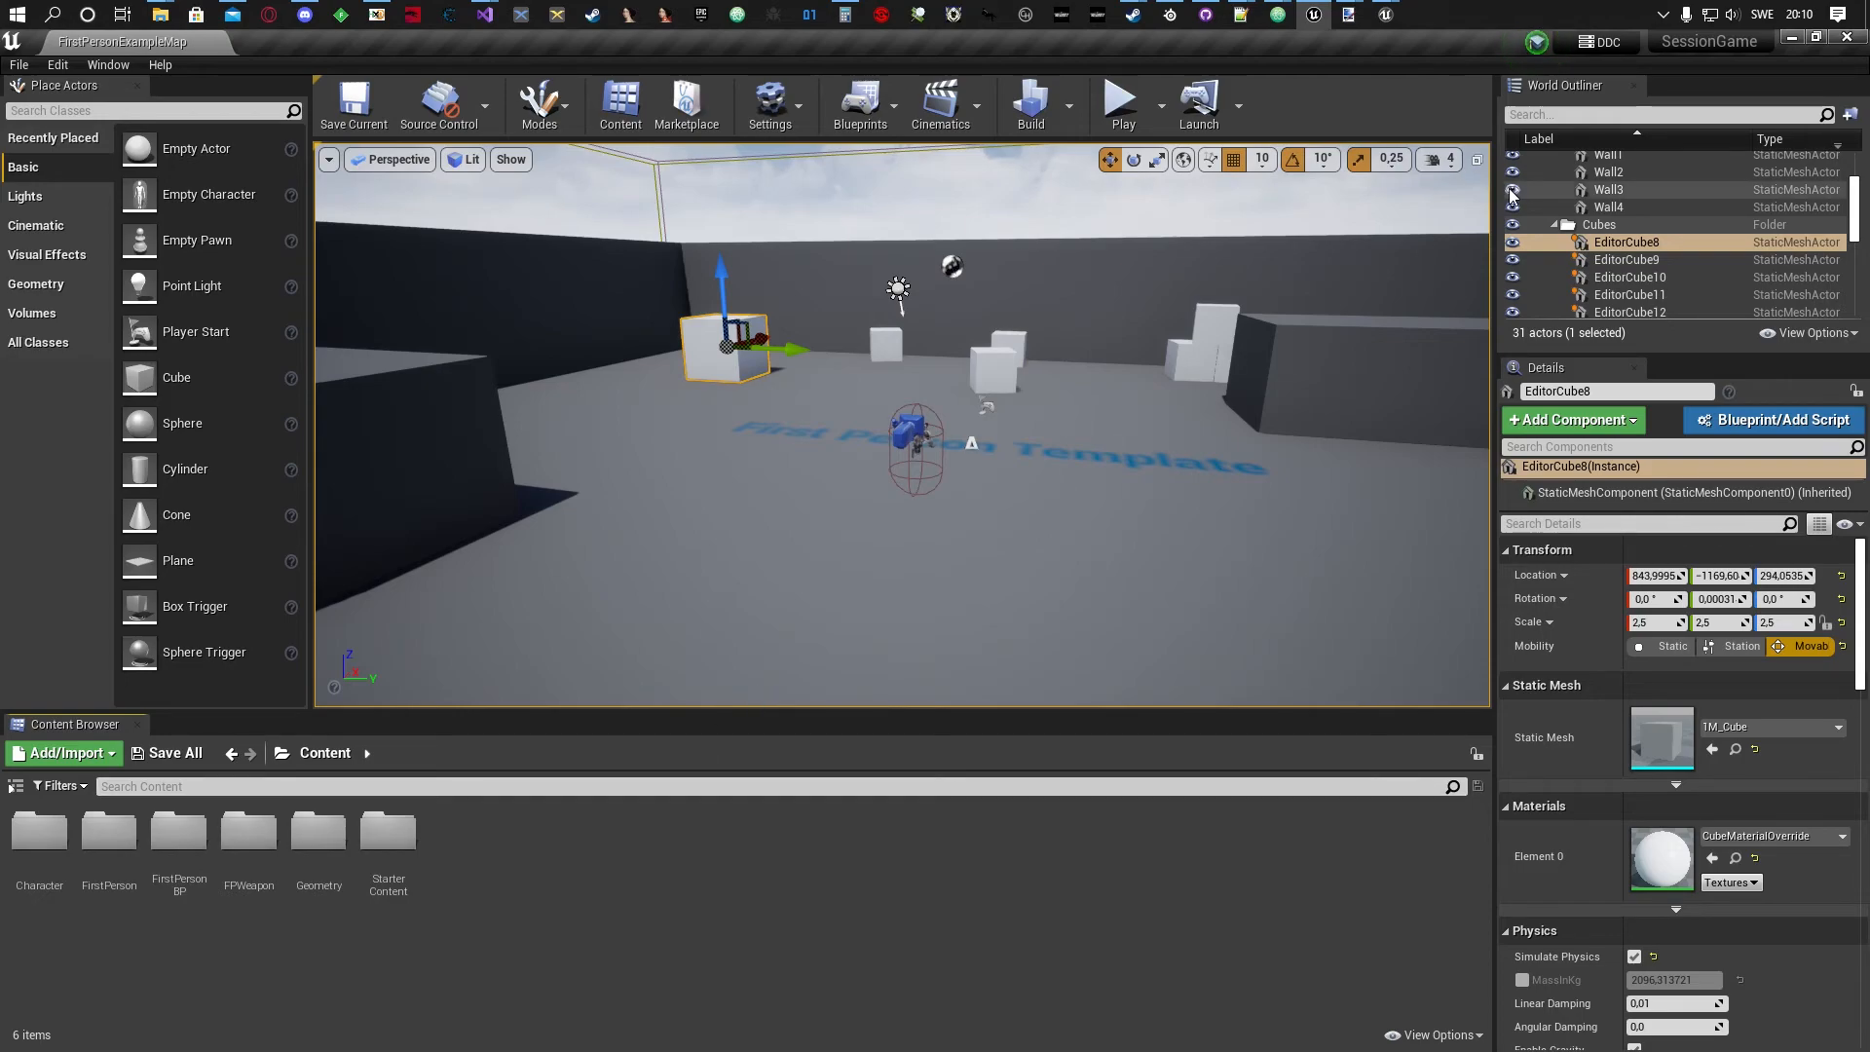
click(1792, 37)
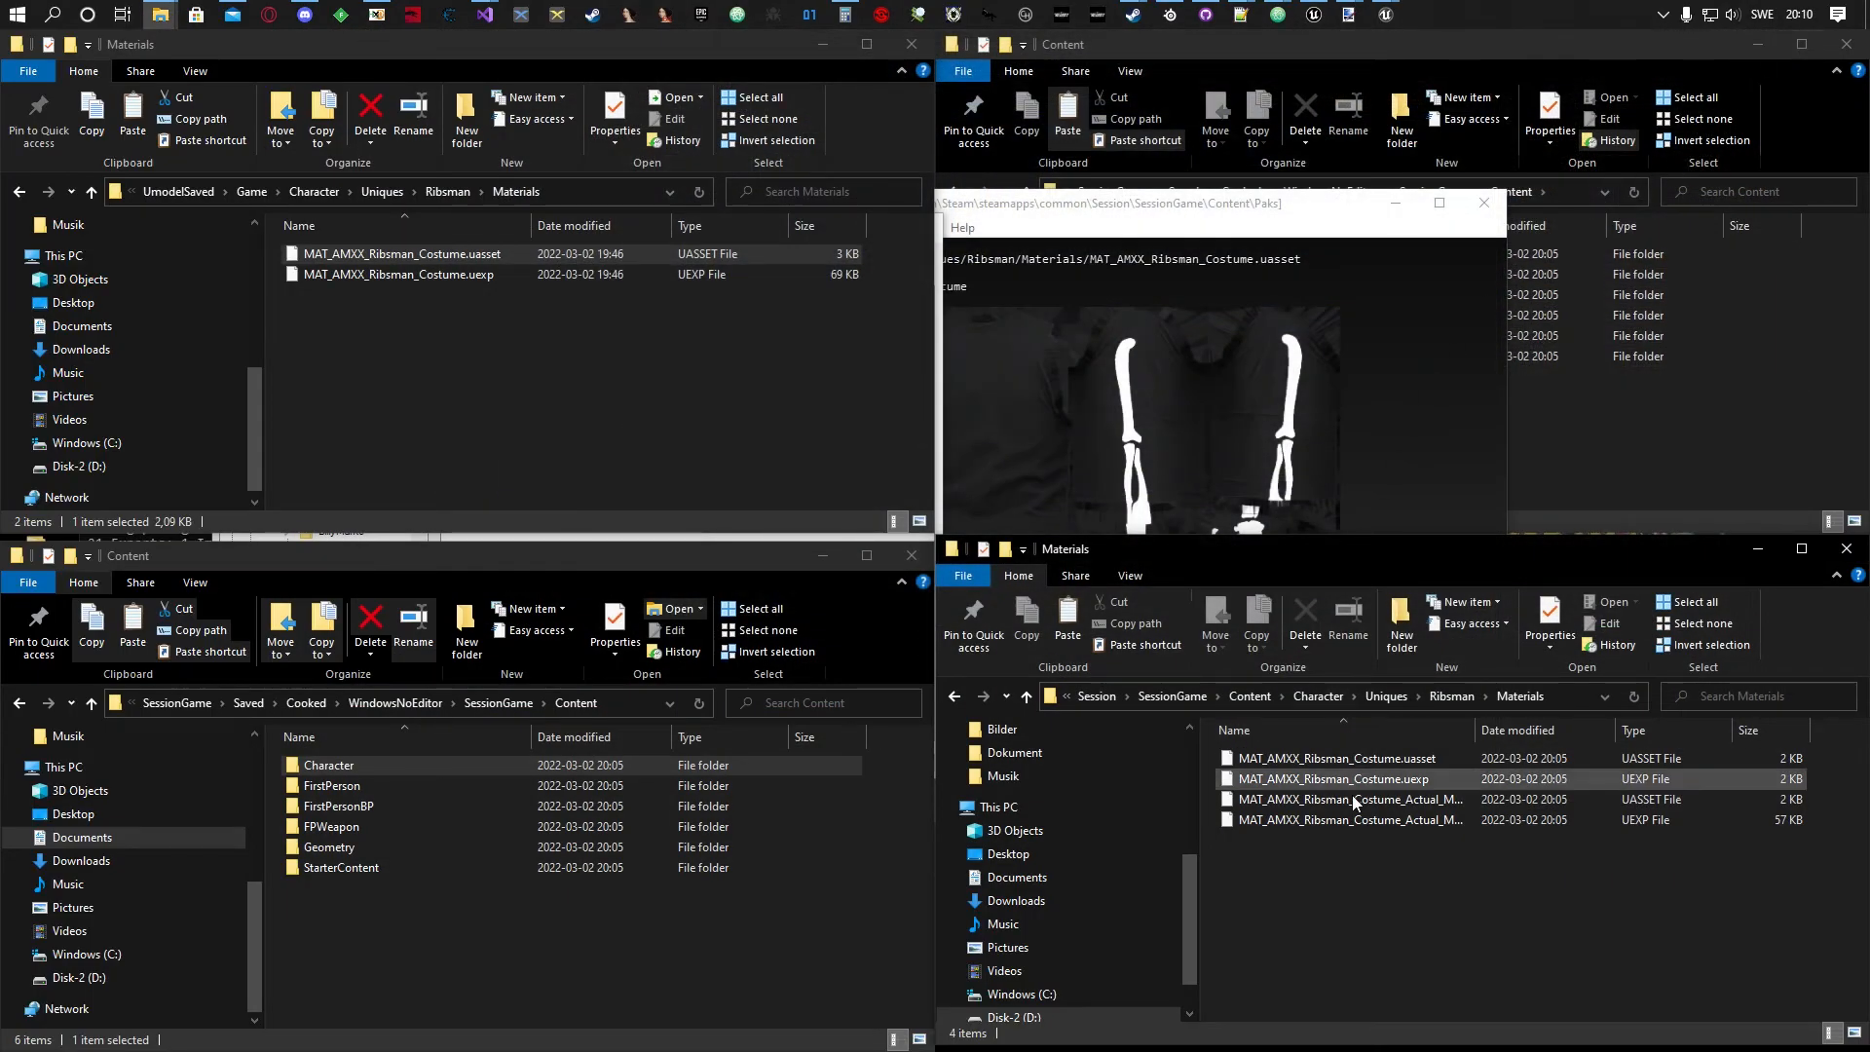